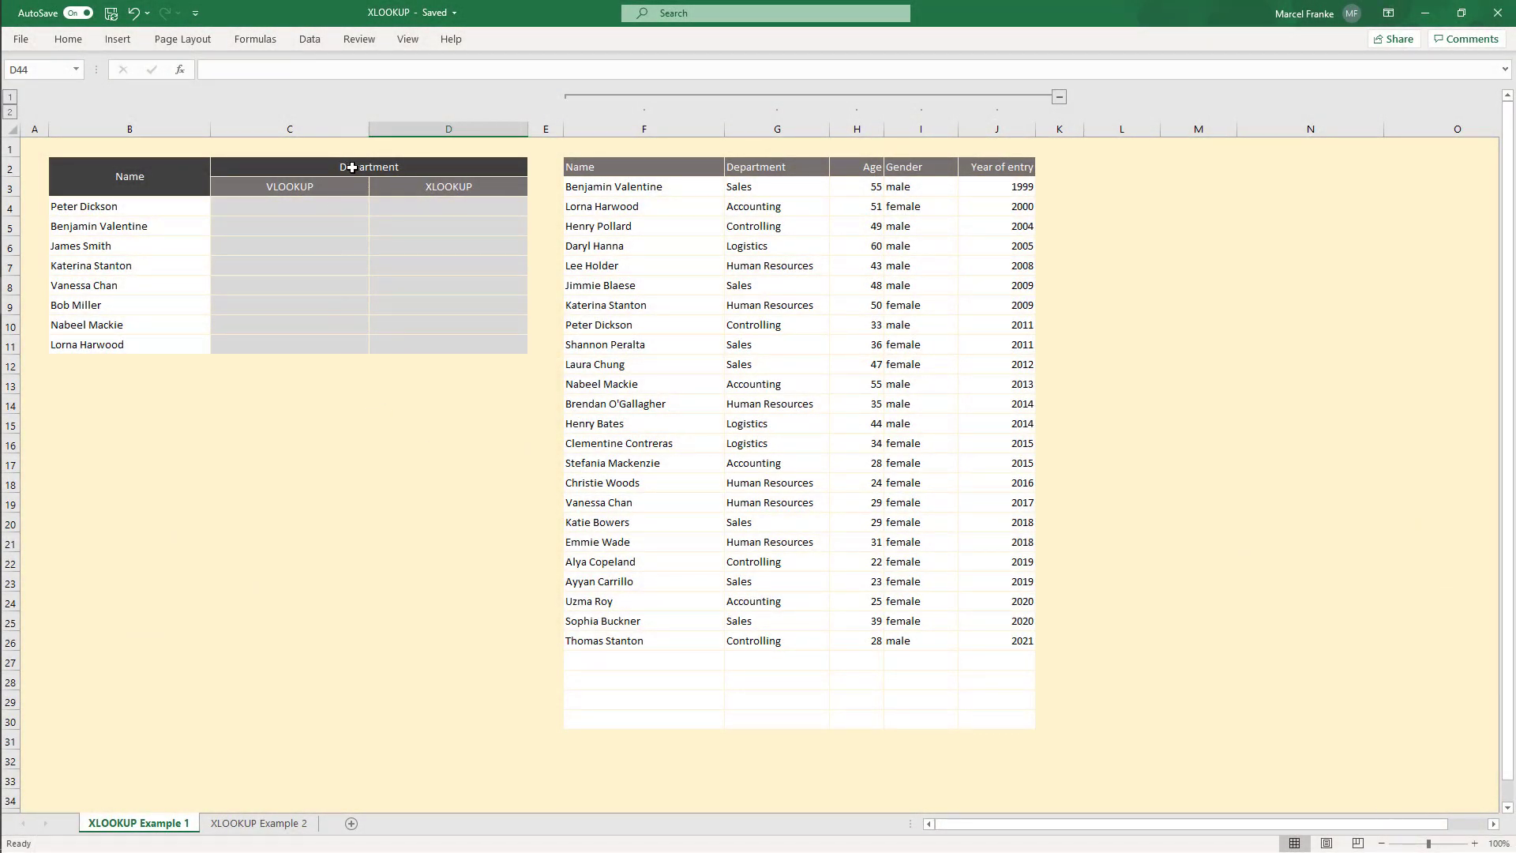
Step: Enter a VLOOKUP in C4 returning the department for B4 from $F$3:$J$30, column 2, exact match 0
drag(112, 206, 117, 347)
click(281, 207)
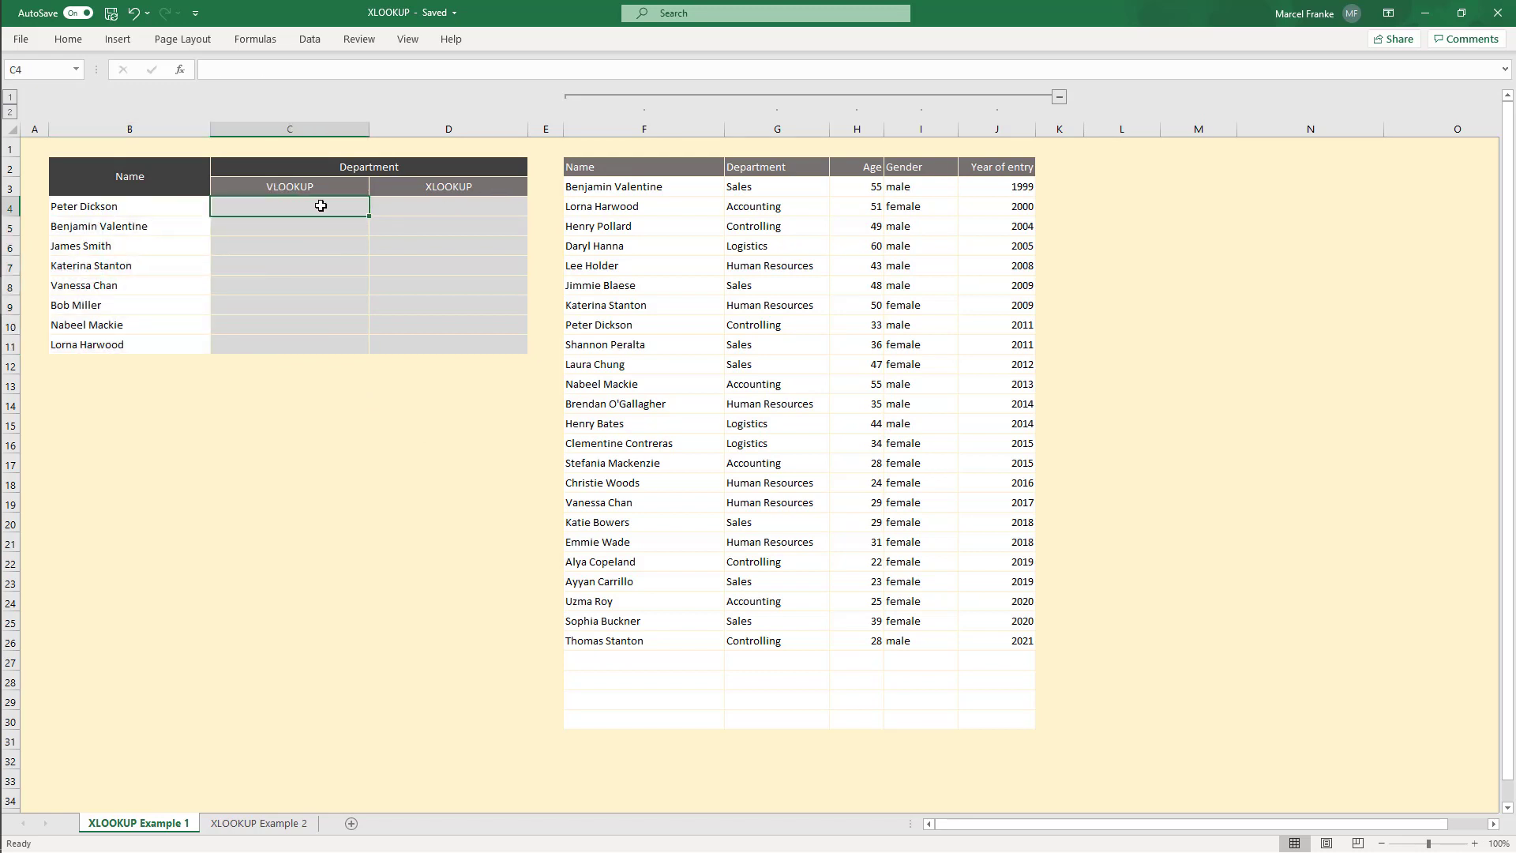
text(=VLOOKUP()
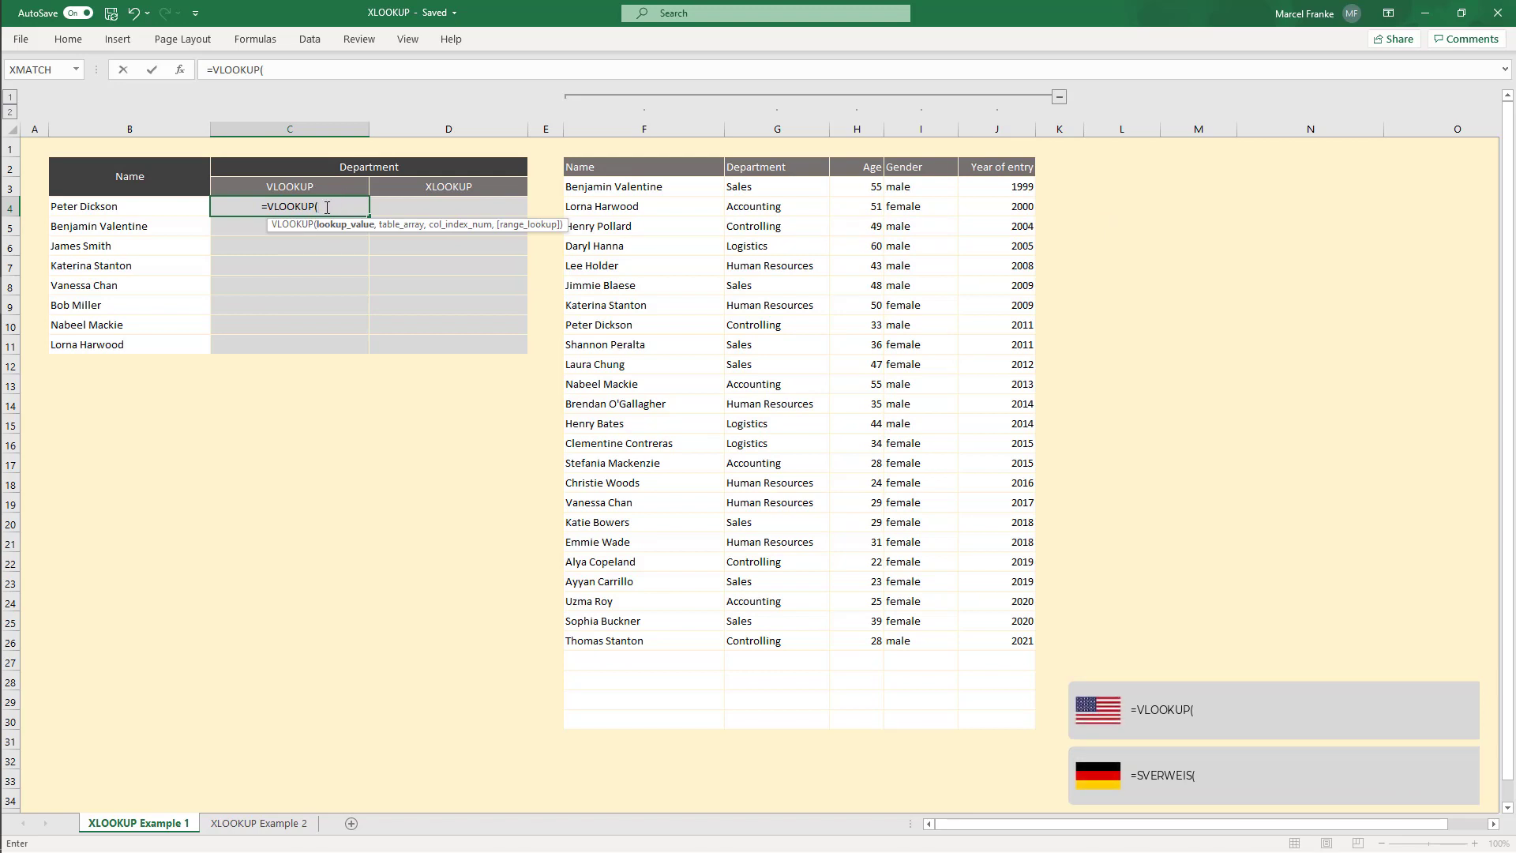
click(171, 198)
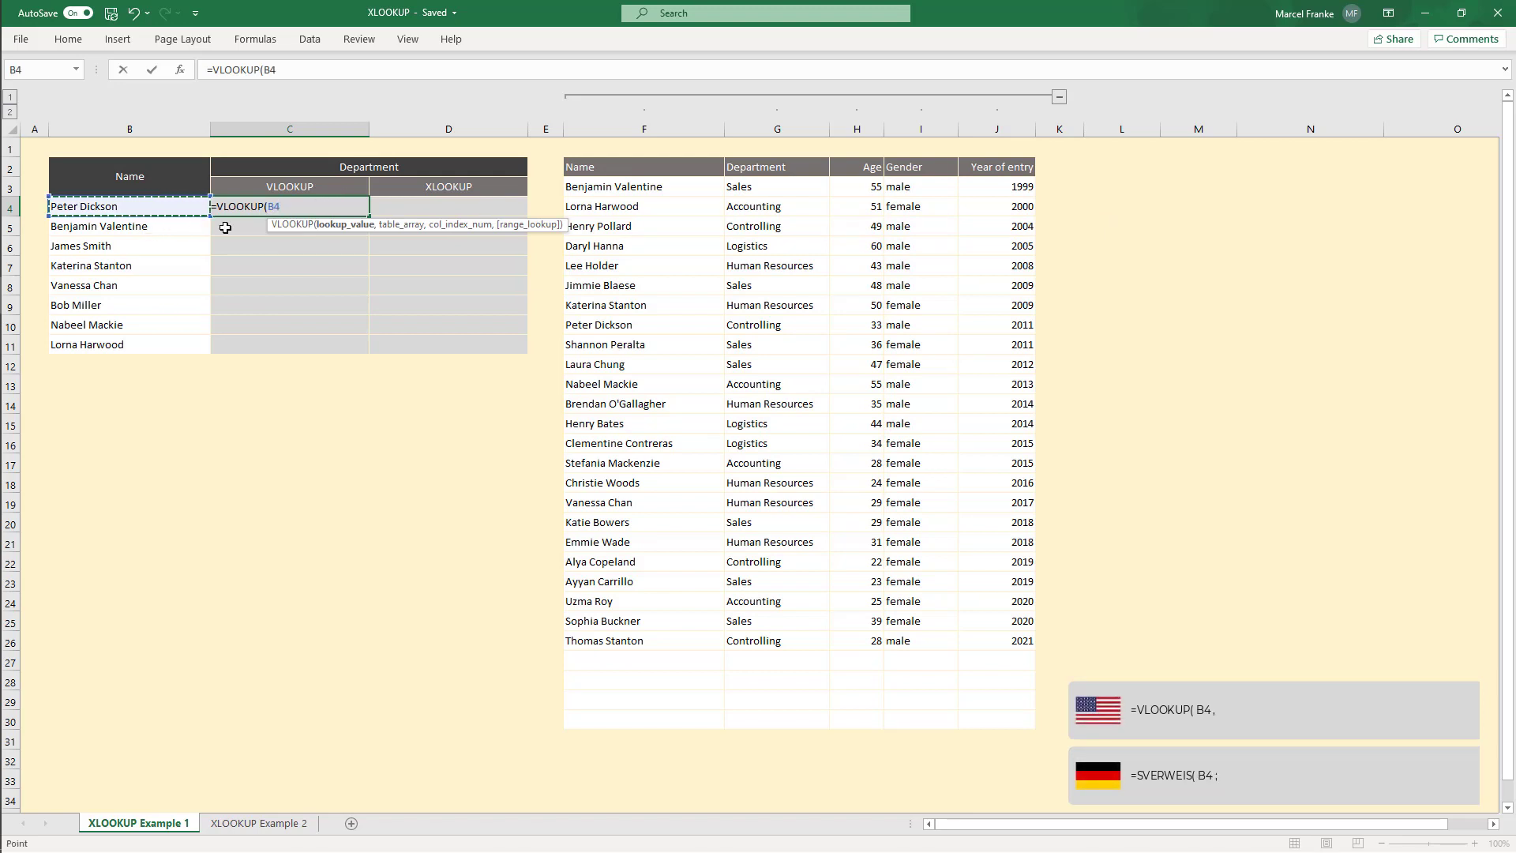
text(,)
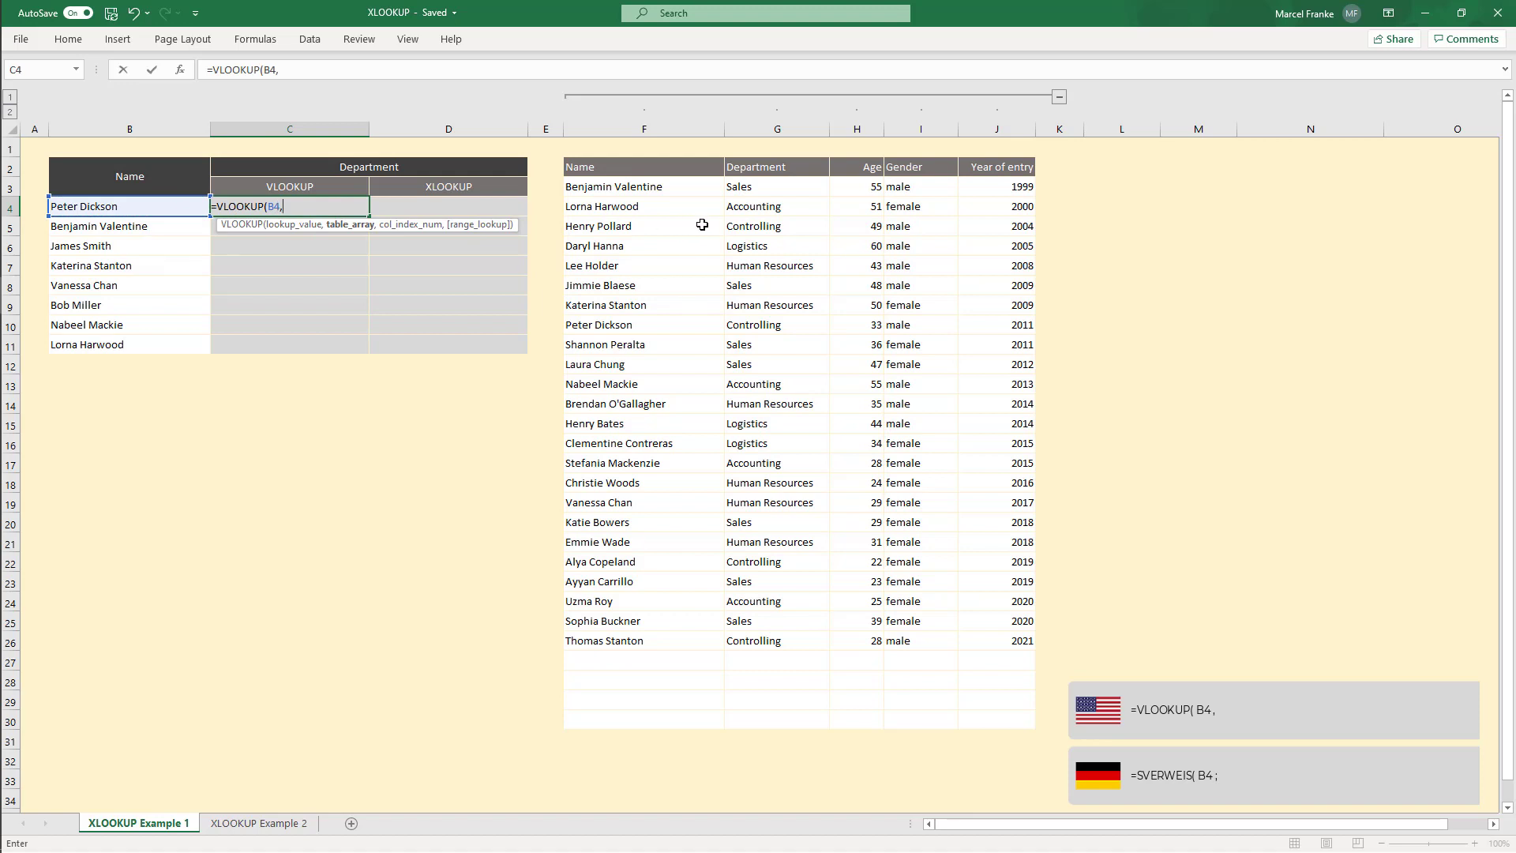
drag(584, 184, 1013, 718)
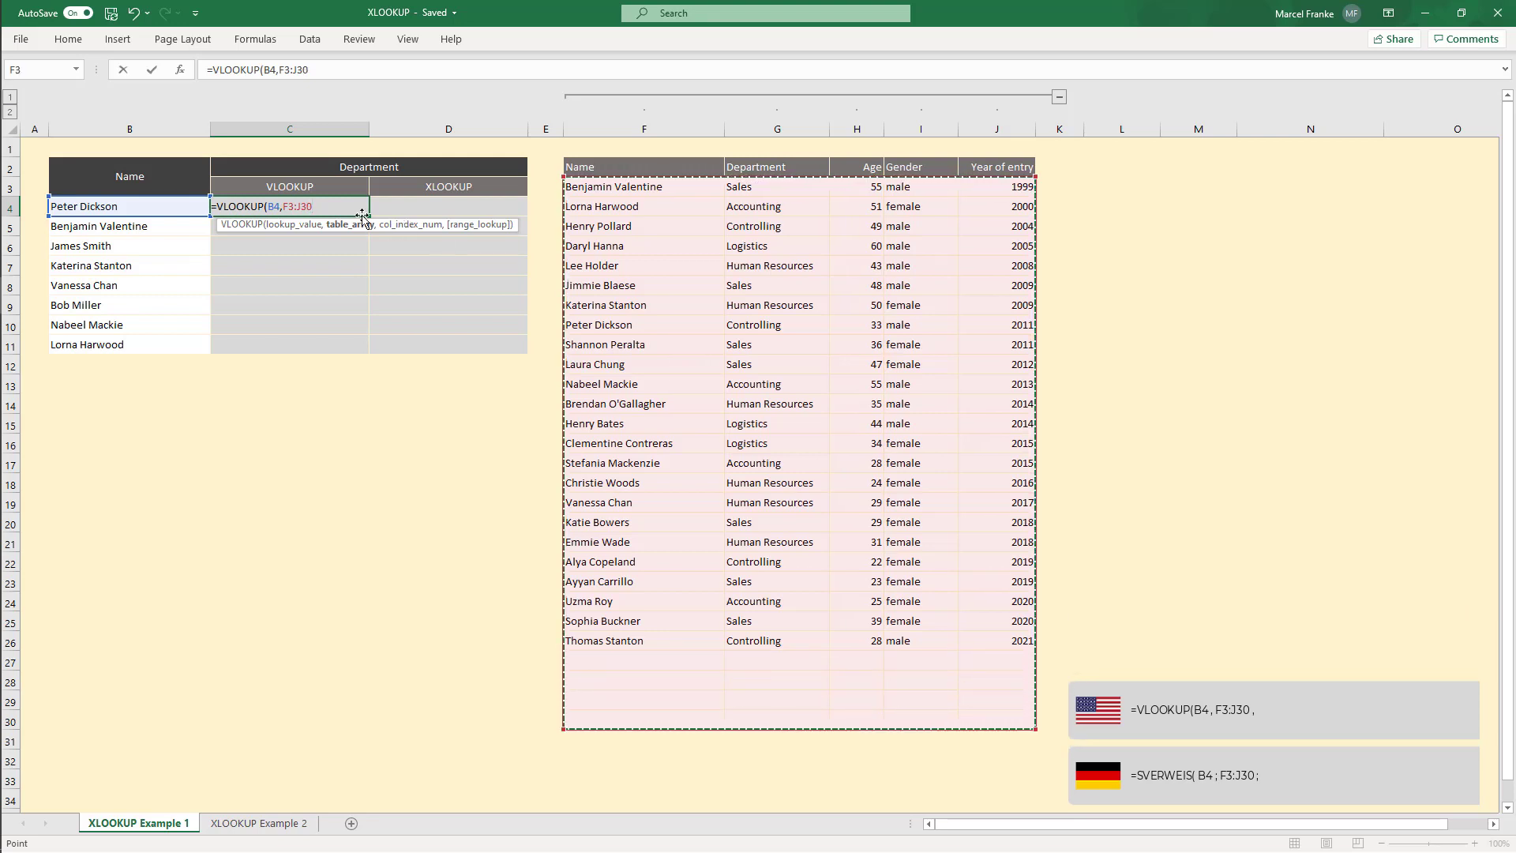
key(F4)
text(,)
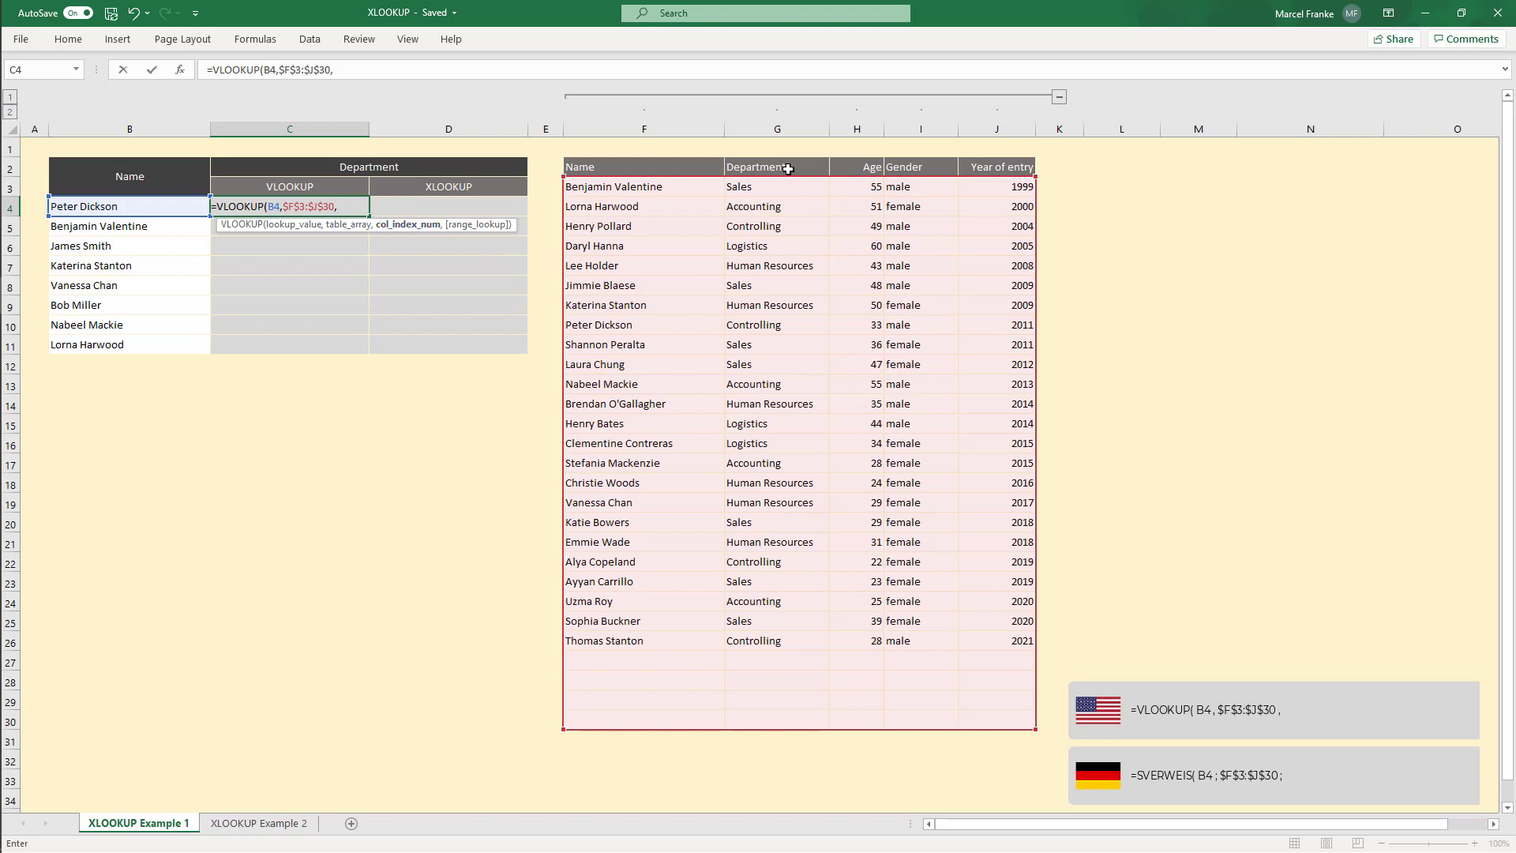
text(2,)
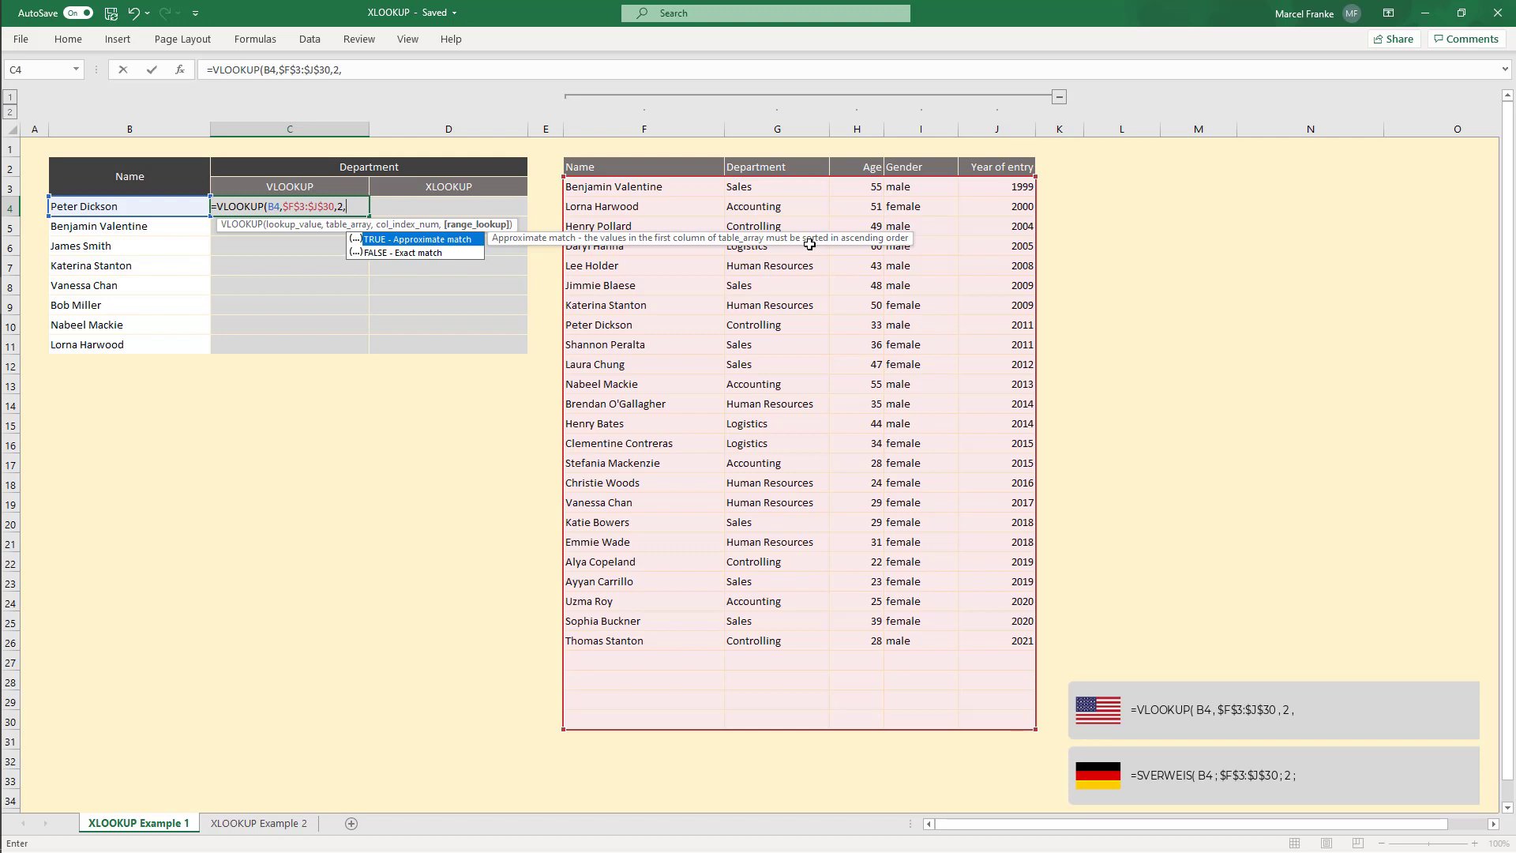
text(0))
key(Return)
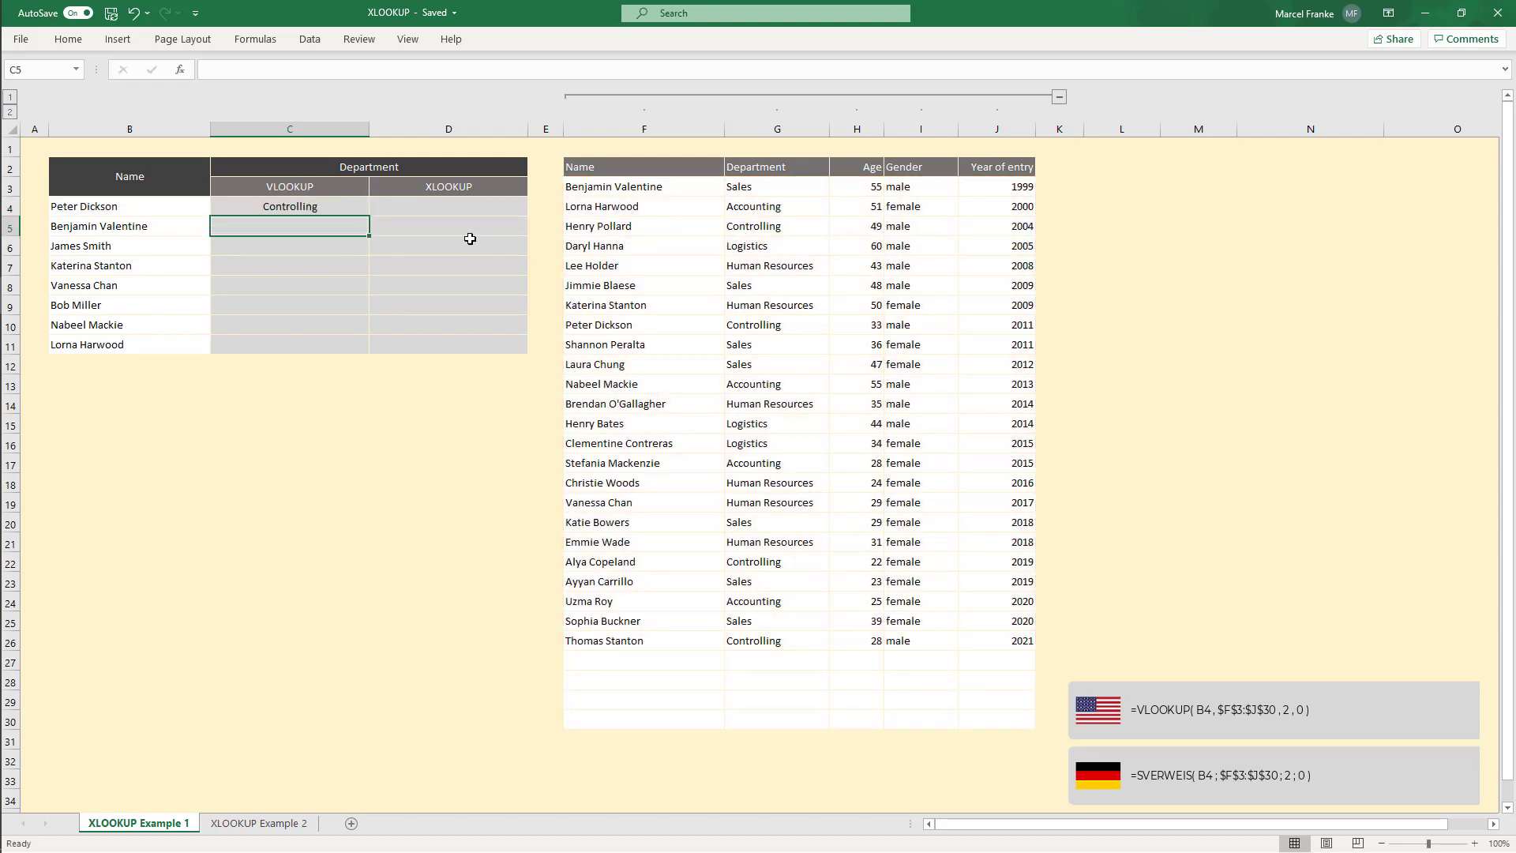
Step: Enter an XLOOKUP in D4 looking up B4 in $F$3:$F$30 and returning from $G$3:$G$30
click(323, 208)
click(464, 212)
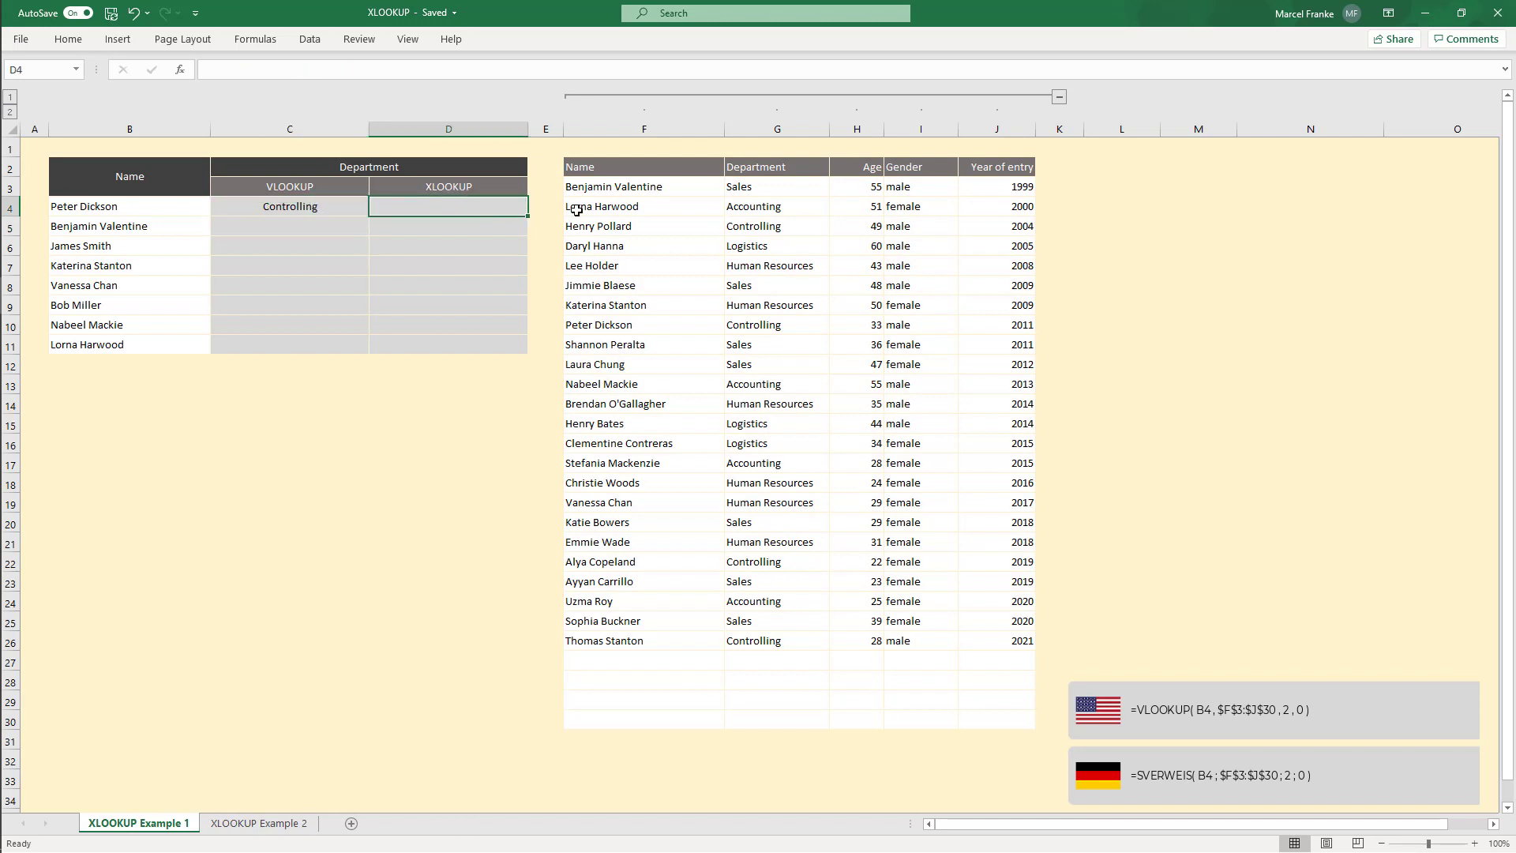
text(=xlookup()
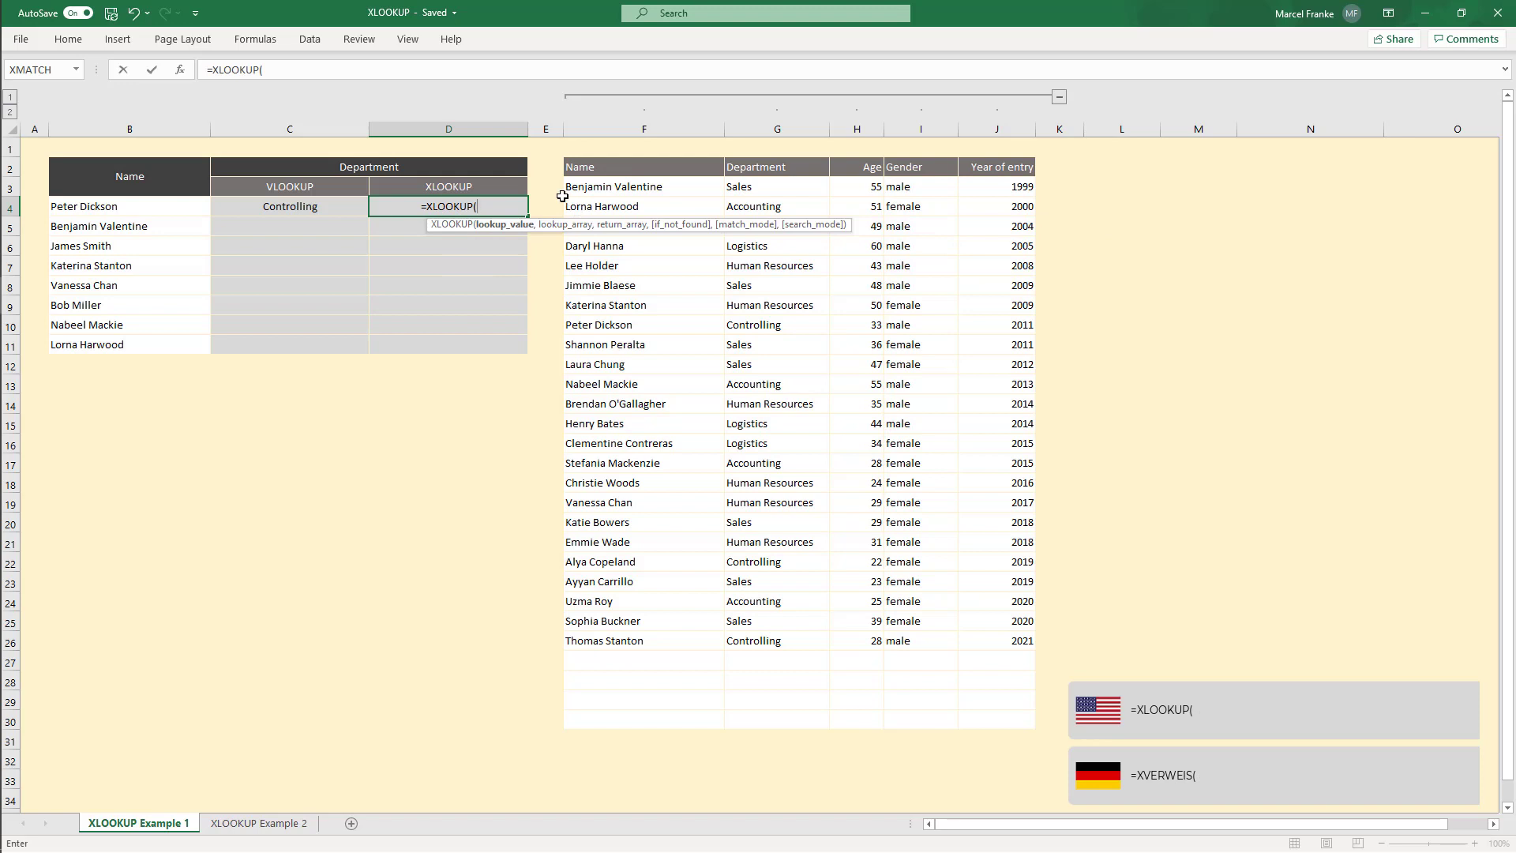
click(130, 205)
text(,)
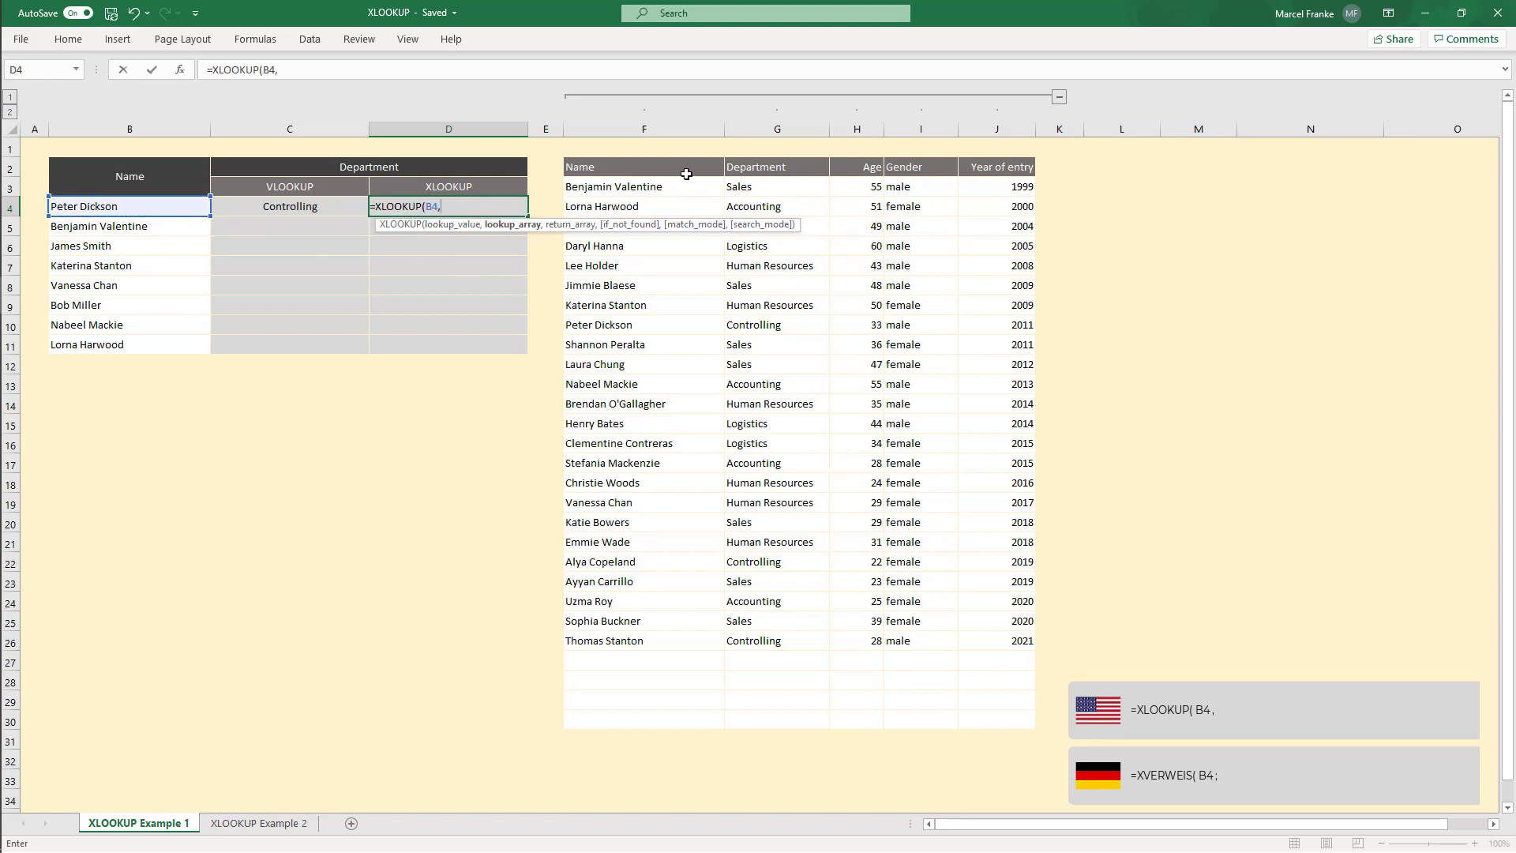
drag(649, 188, 663, 714)
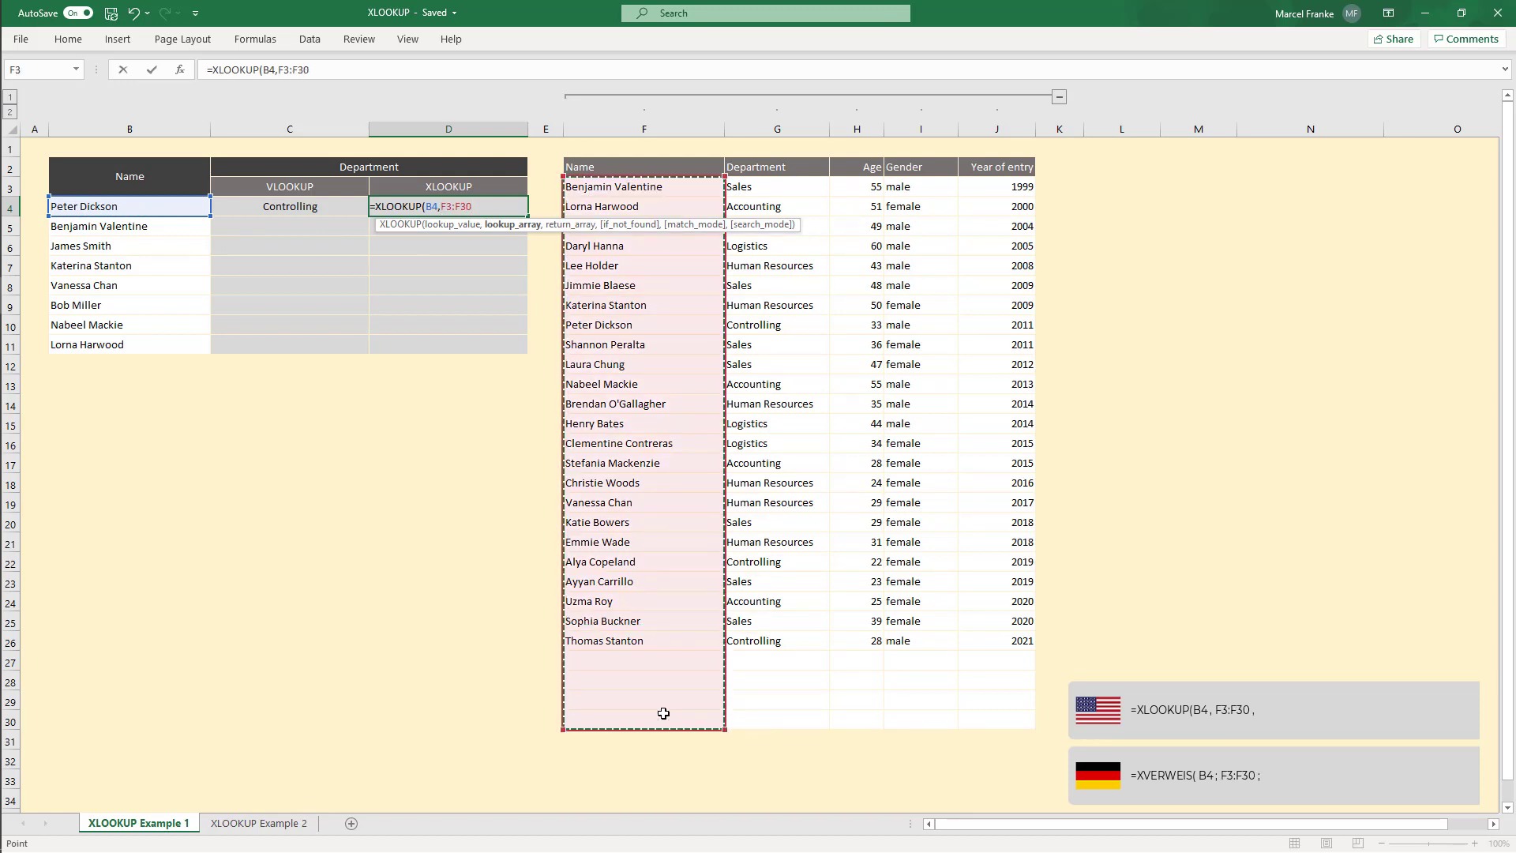
key(F4)
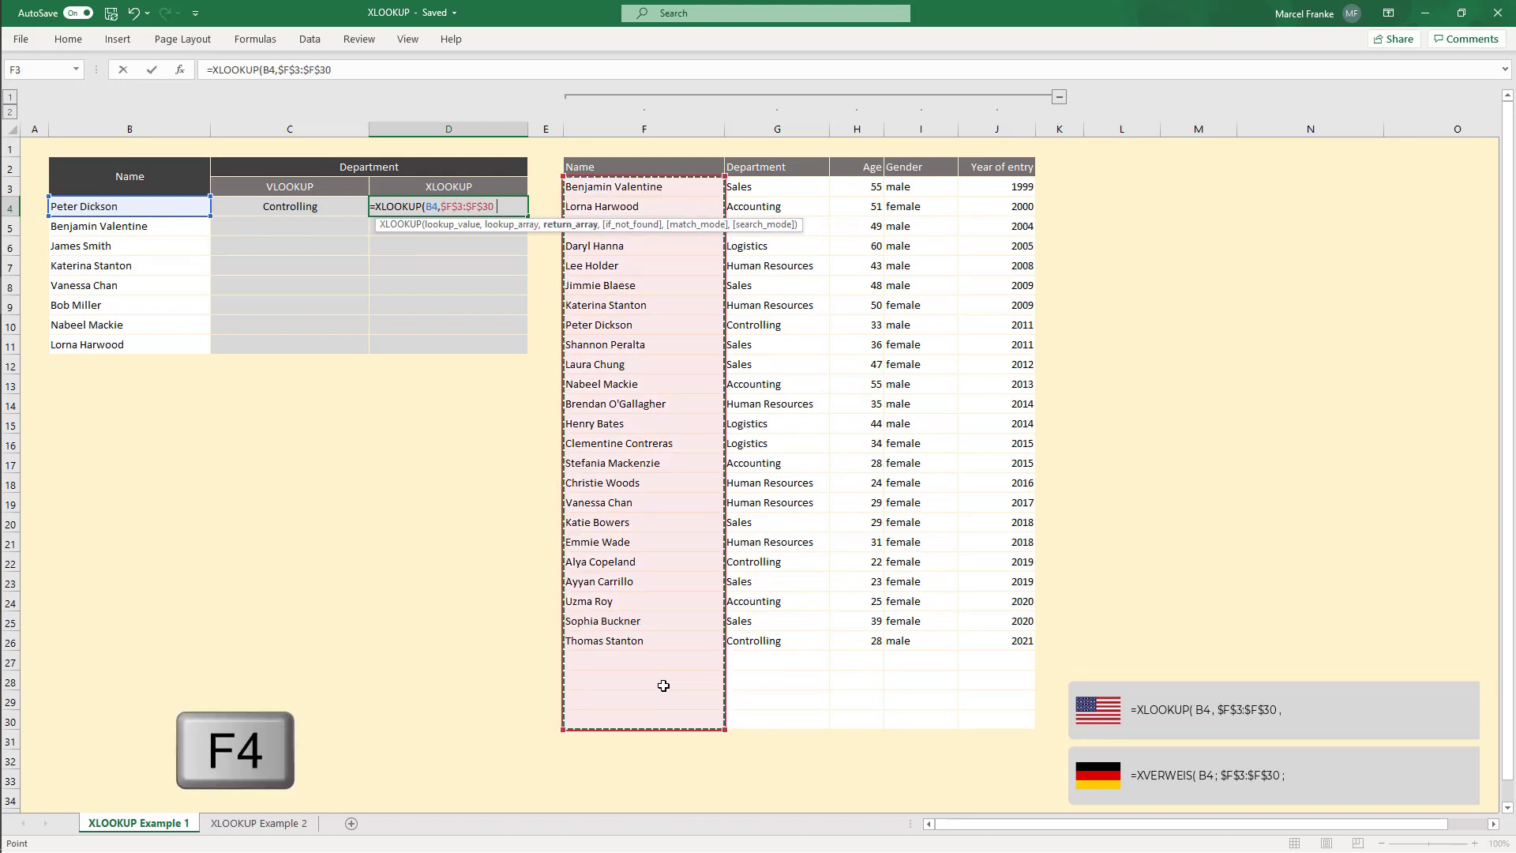
text(,)
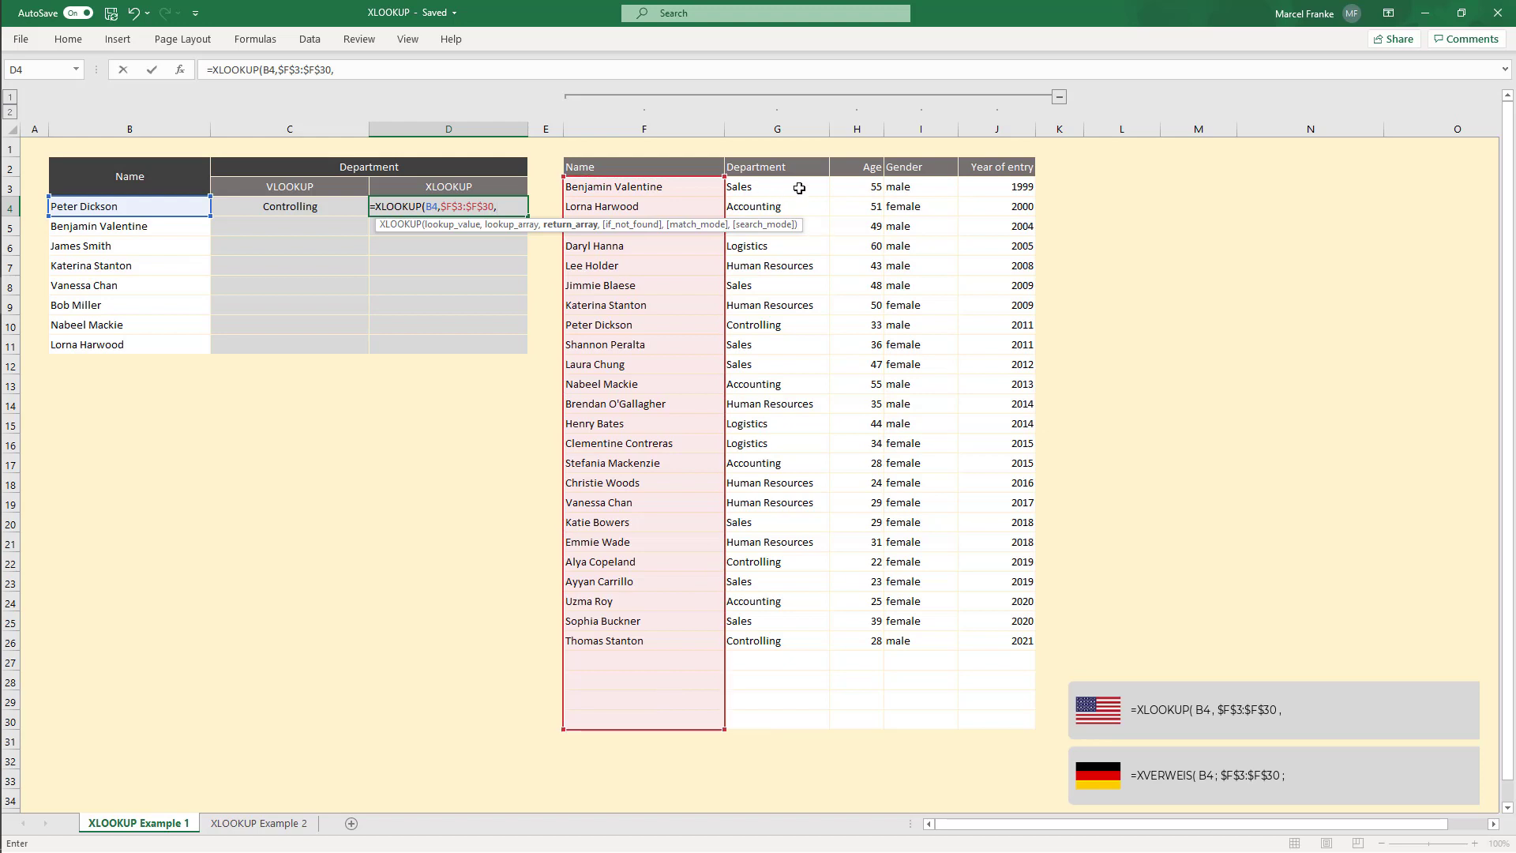
drag(799, 188, 791, 724)
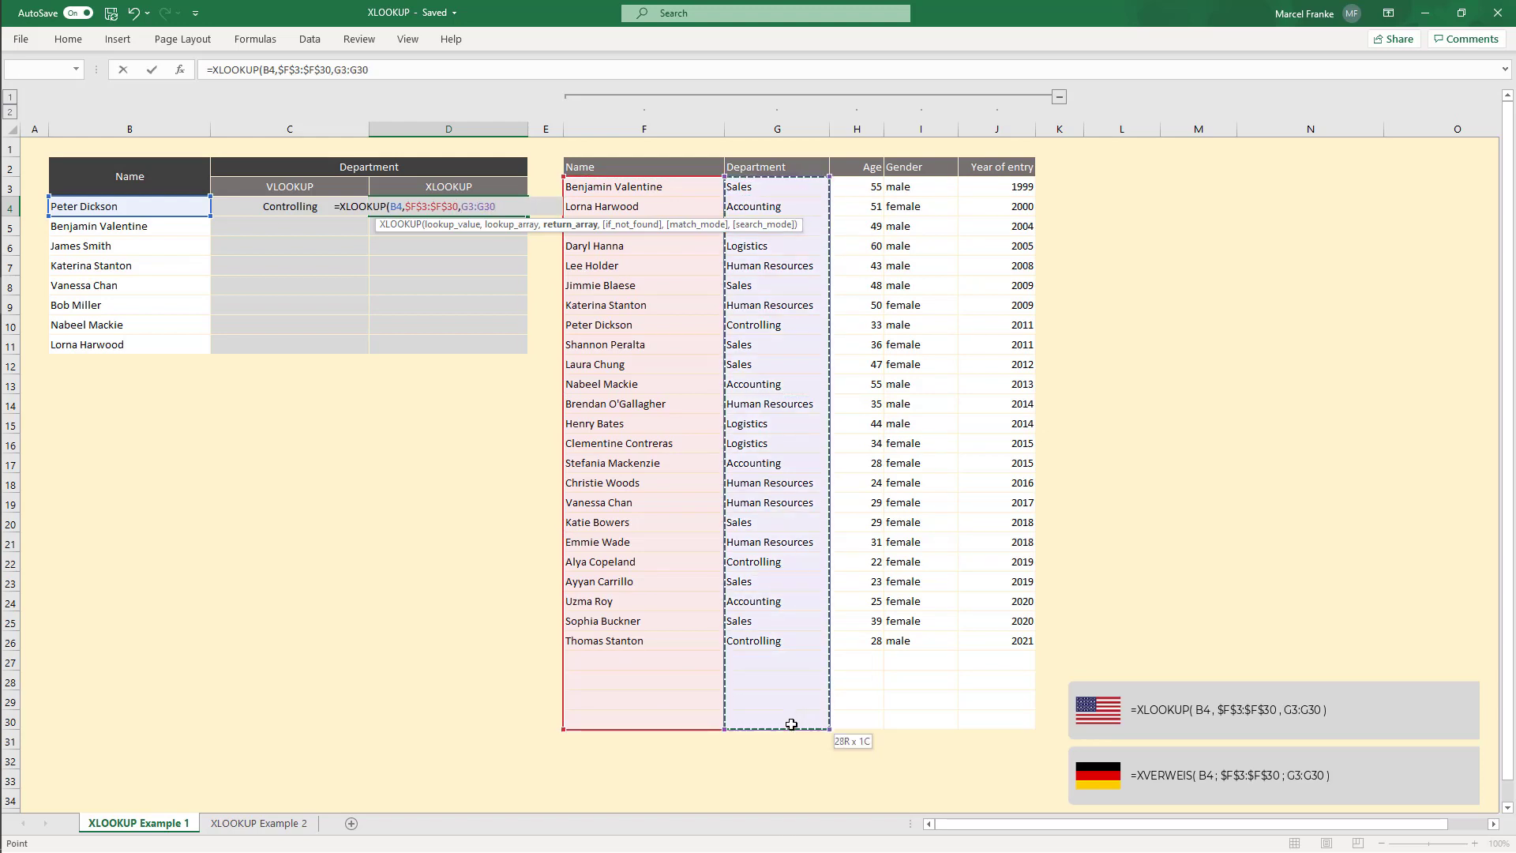
key(F4)
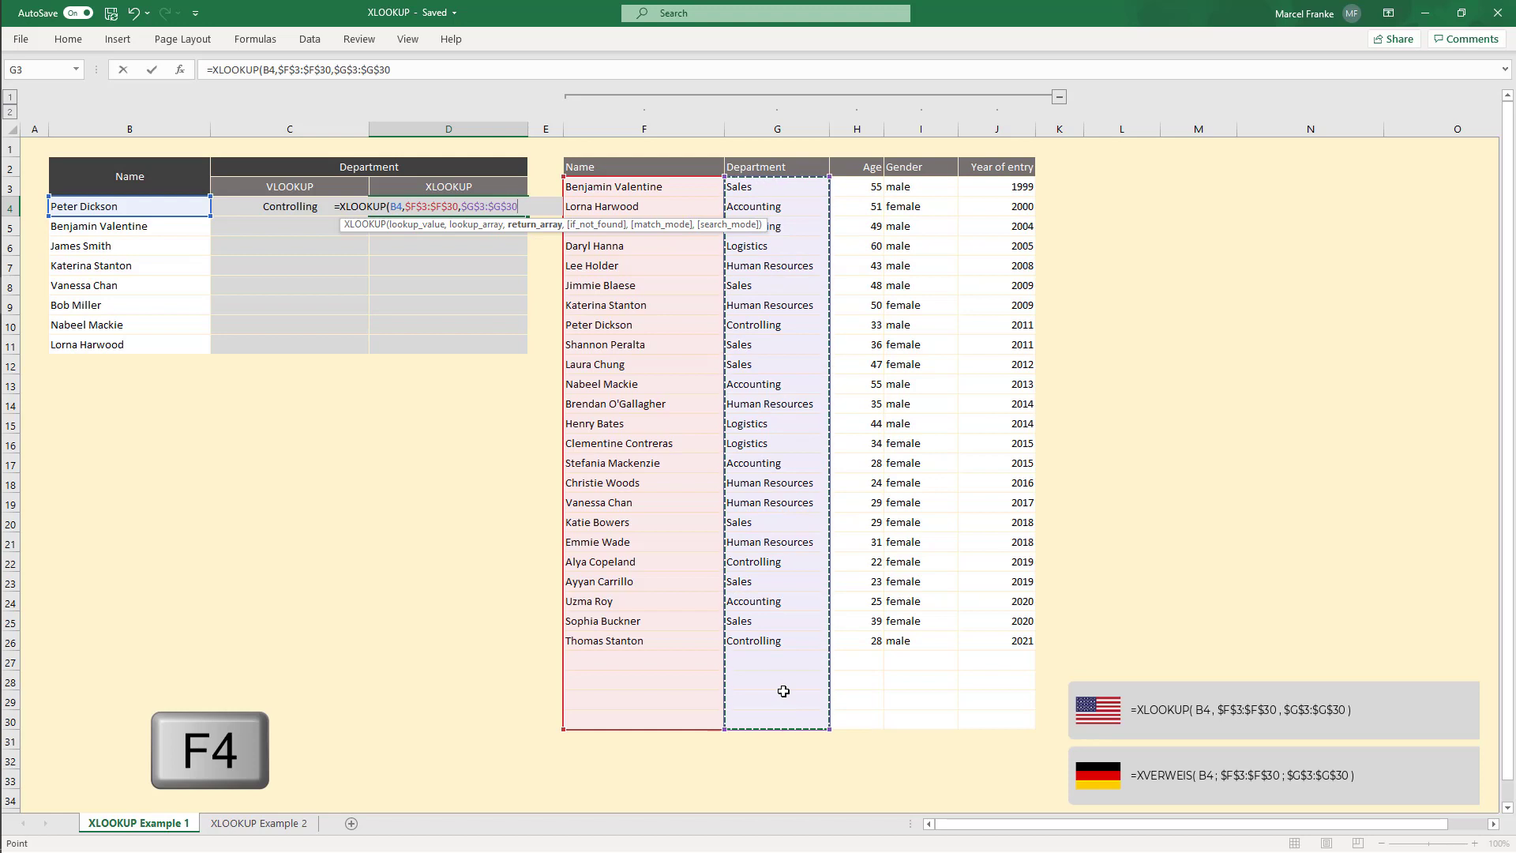
text())
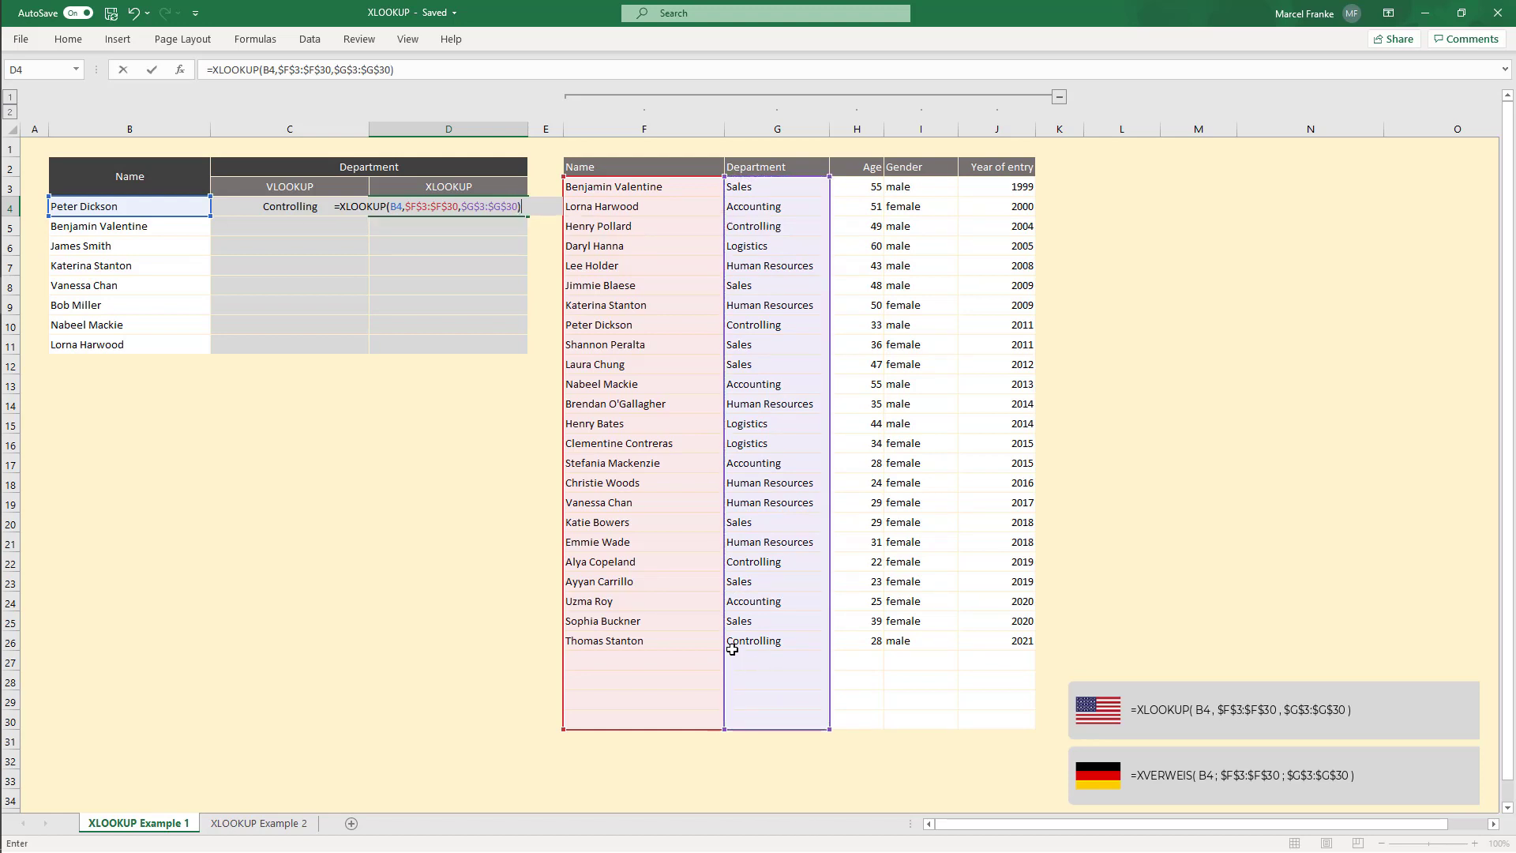
key(Return)
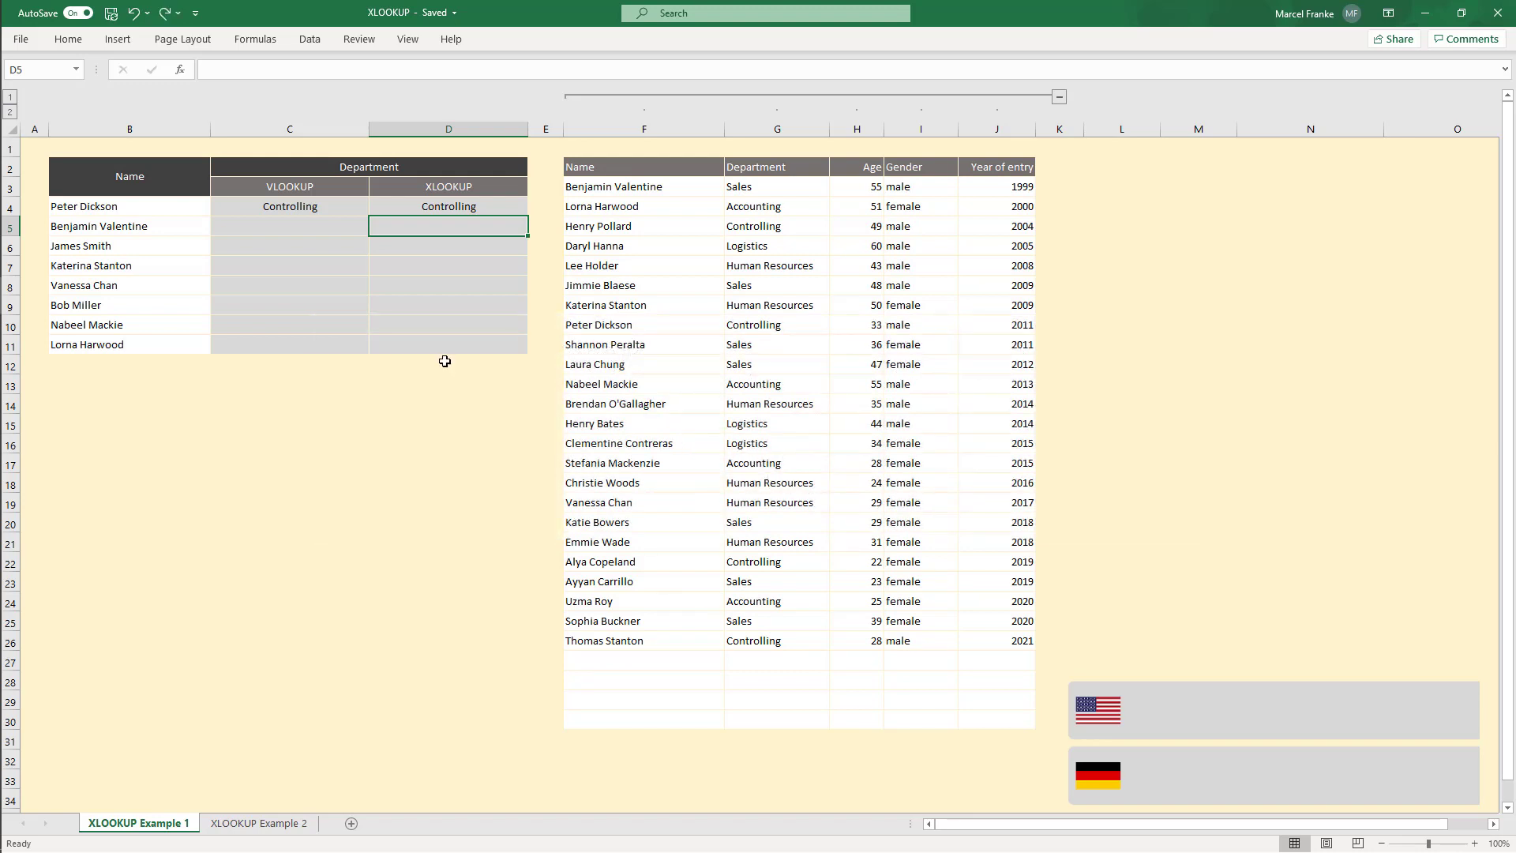
Step: Copy both lookup formulas from C4:D4 down through row 11
drag(309, 205, 417, 204)
key(ctrl+c)
drag(301, 230, 301, 342)
key(ctrl+v)
click(312, 481)
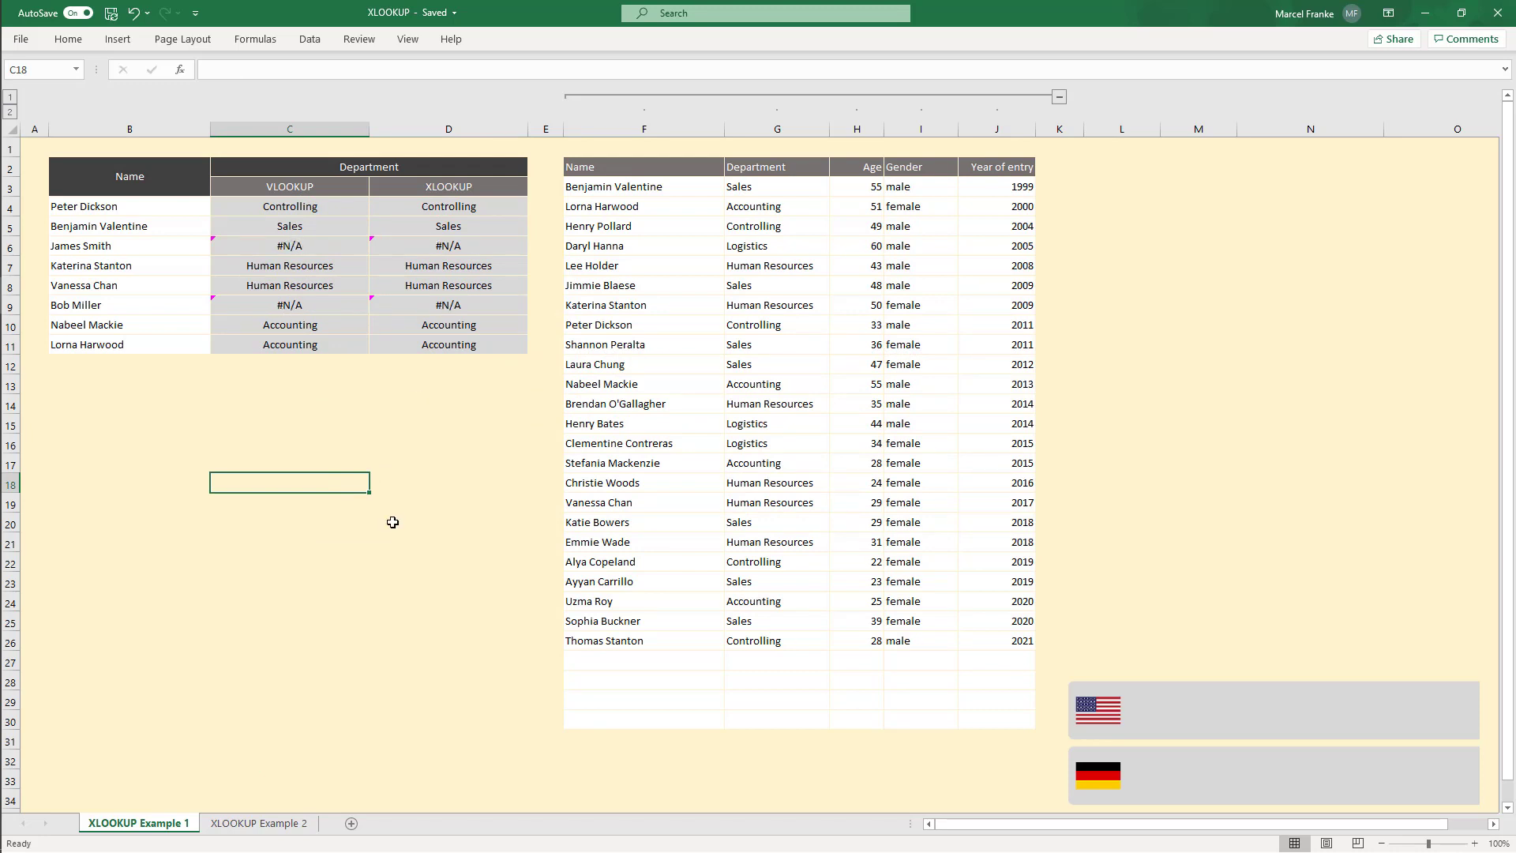
Step: Enter the text not defined in cell C14
click(163, 249)
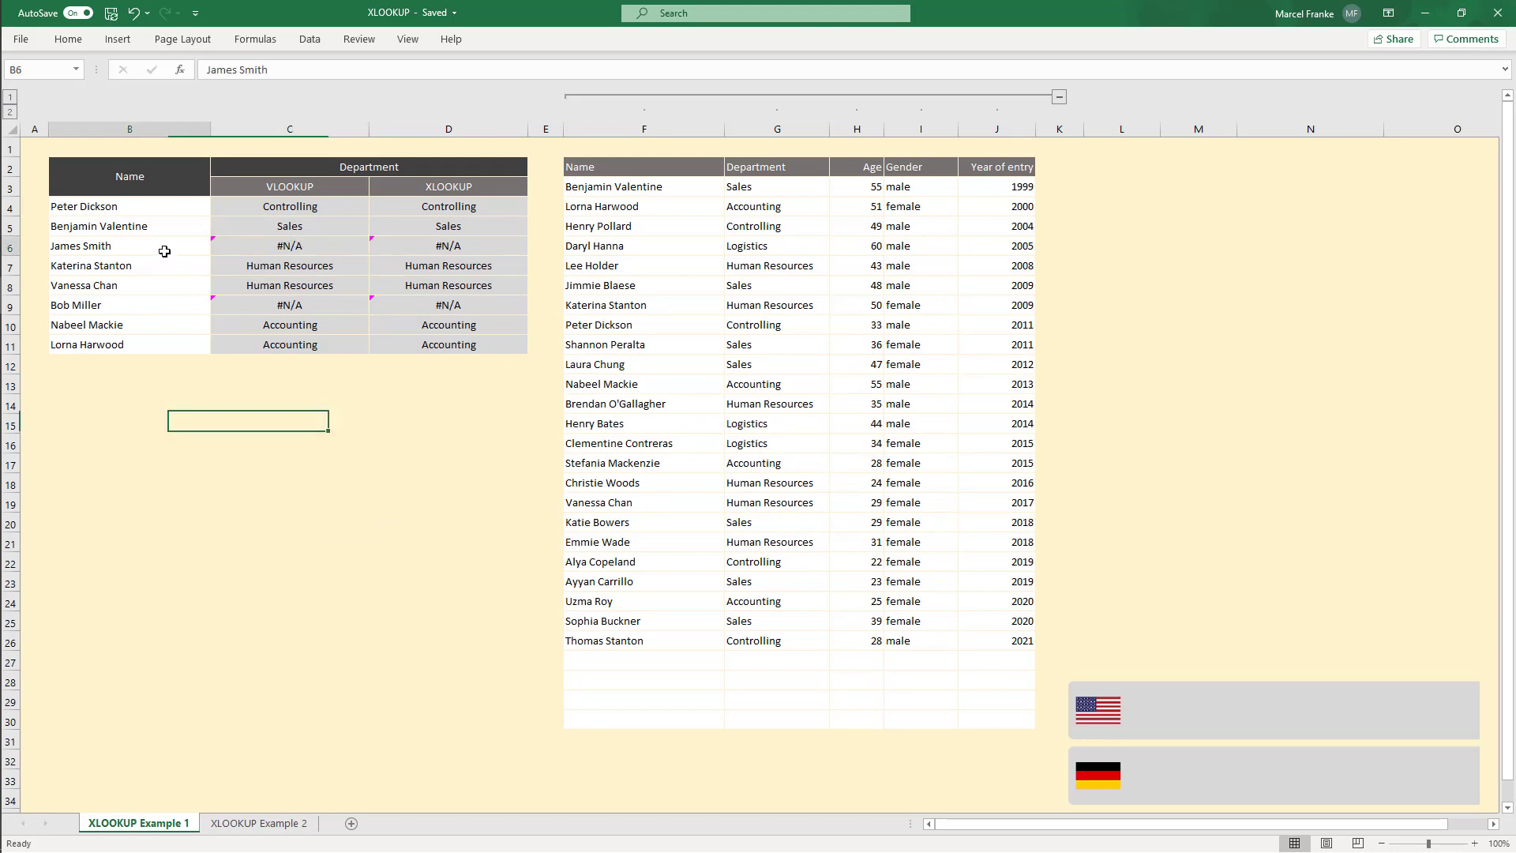
click(132, 303)
drag(624, 187, 1017, 722)
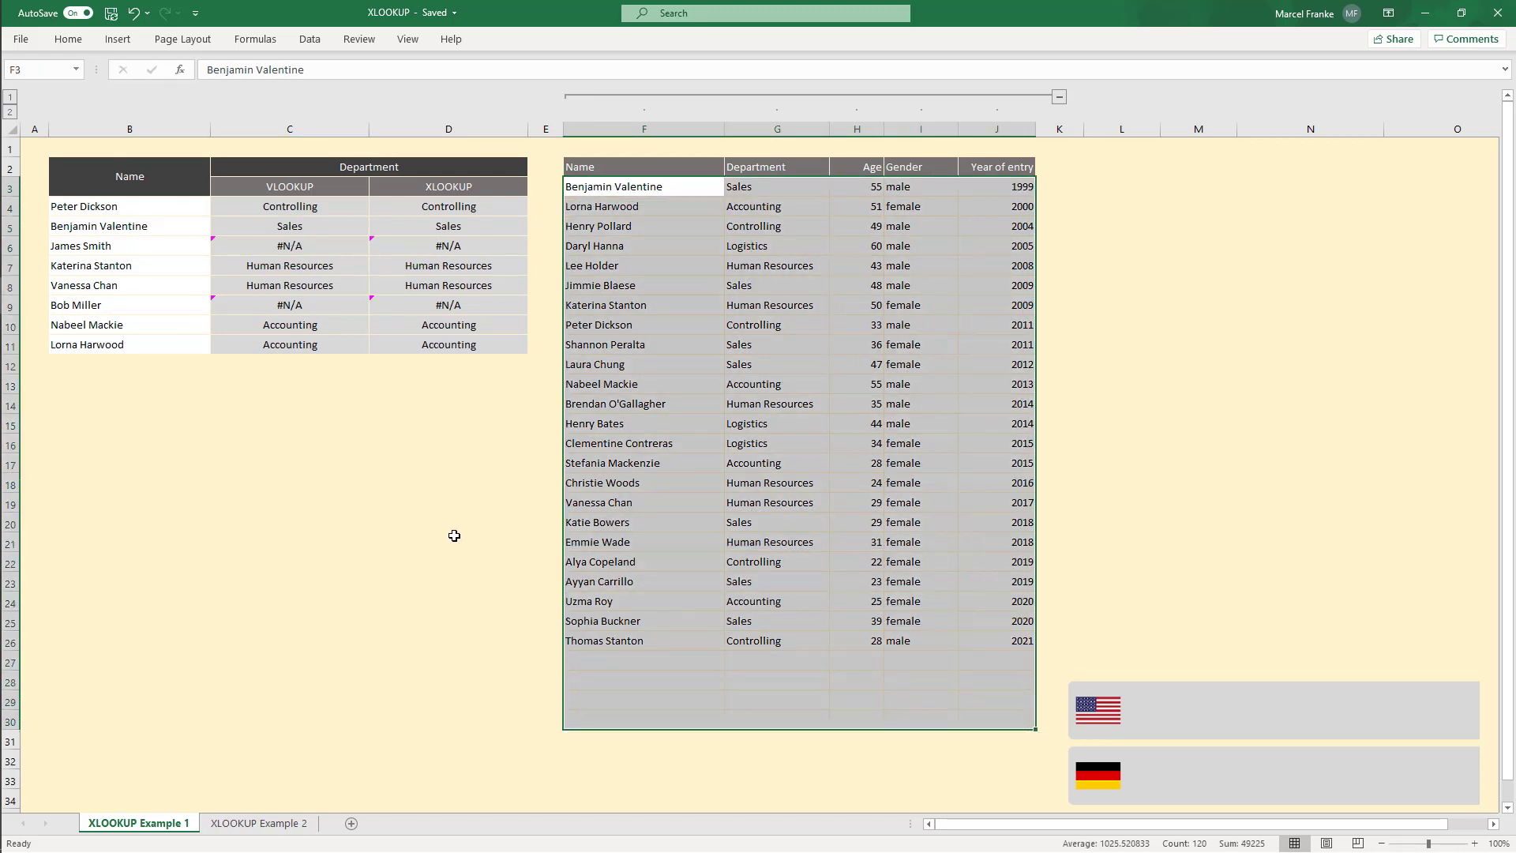
click(400, 495)
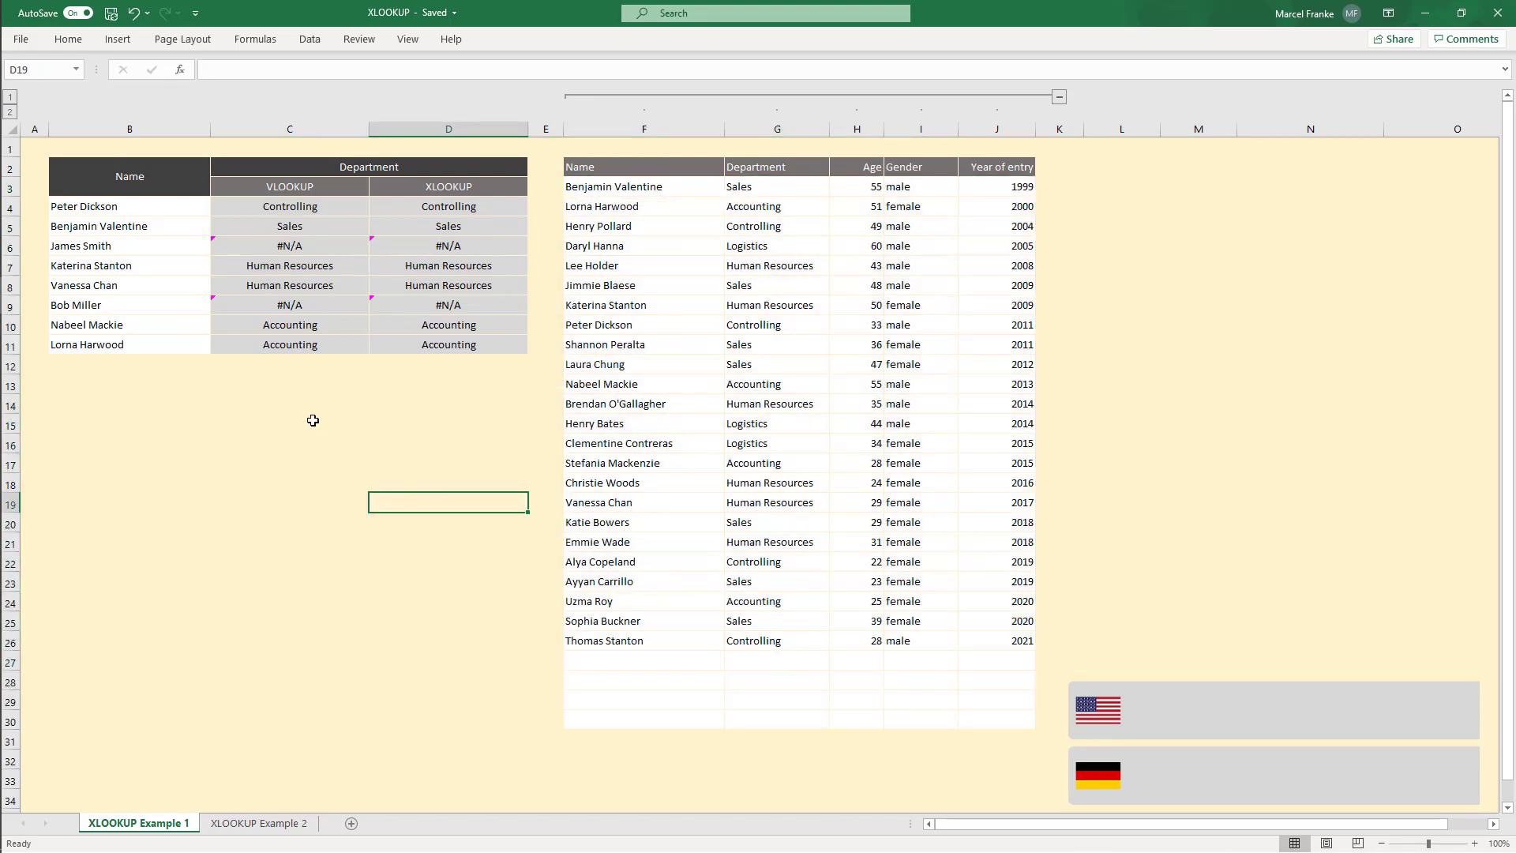
click(271, 400)
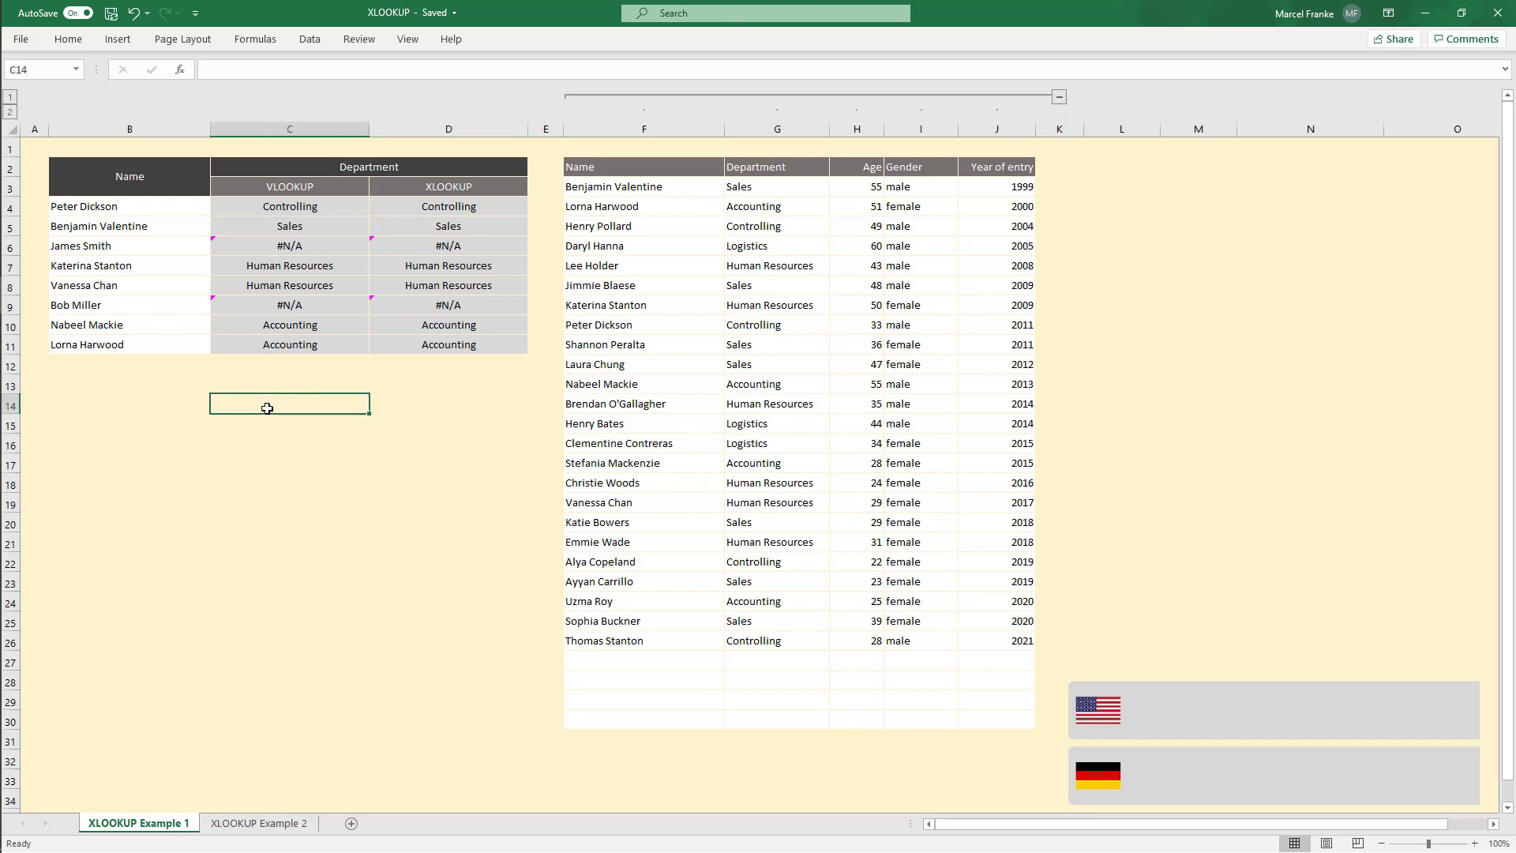
text(not defined)
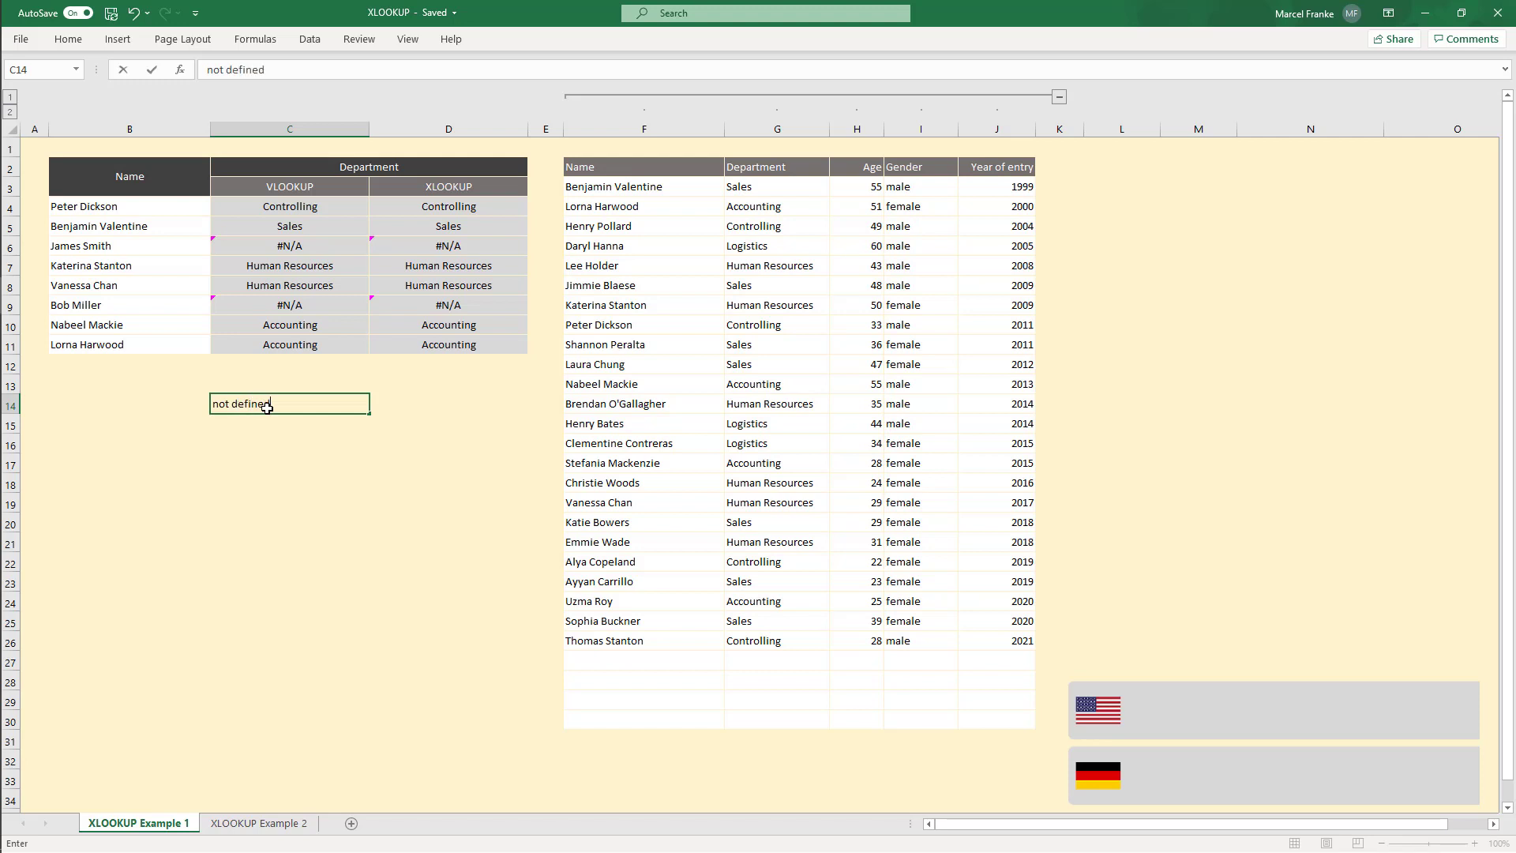
key(Return)
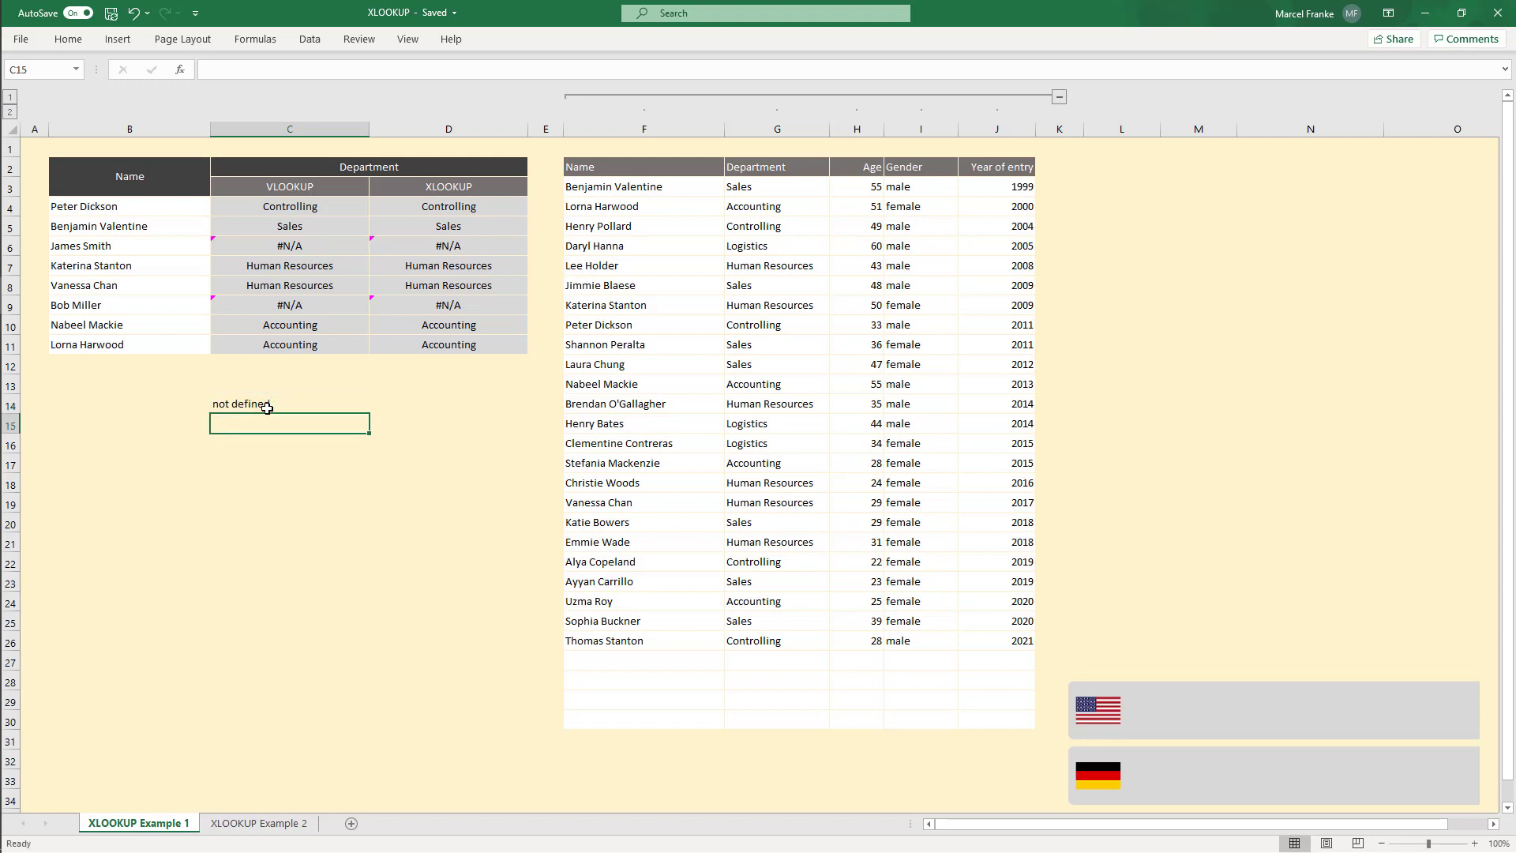
Step: Wrap the VLOOKUP in C4 in IFERROR so errors show "not defined"
click(286, 207)
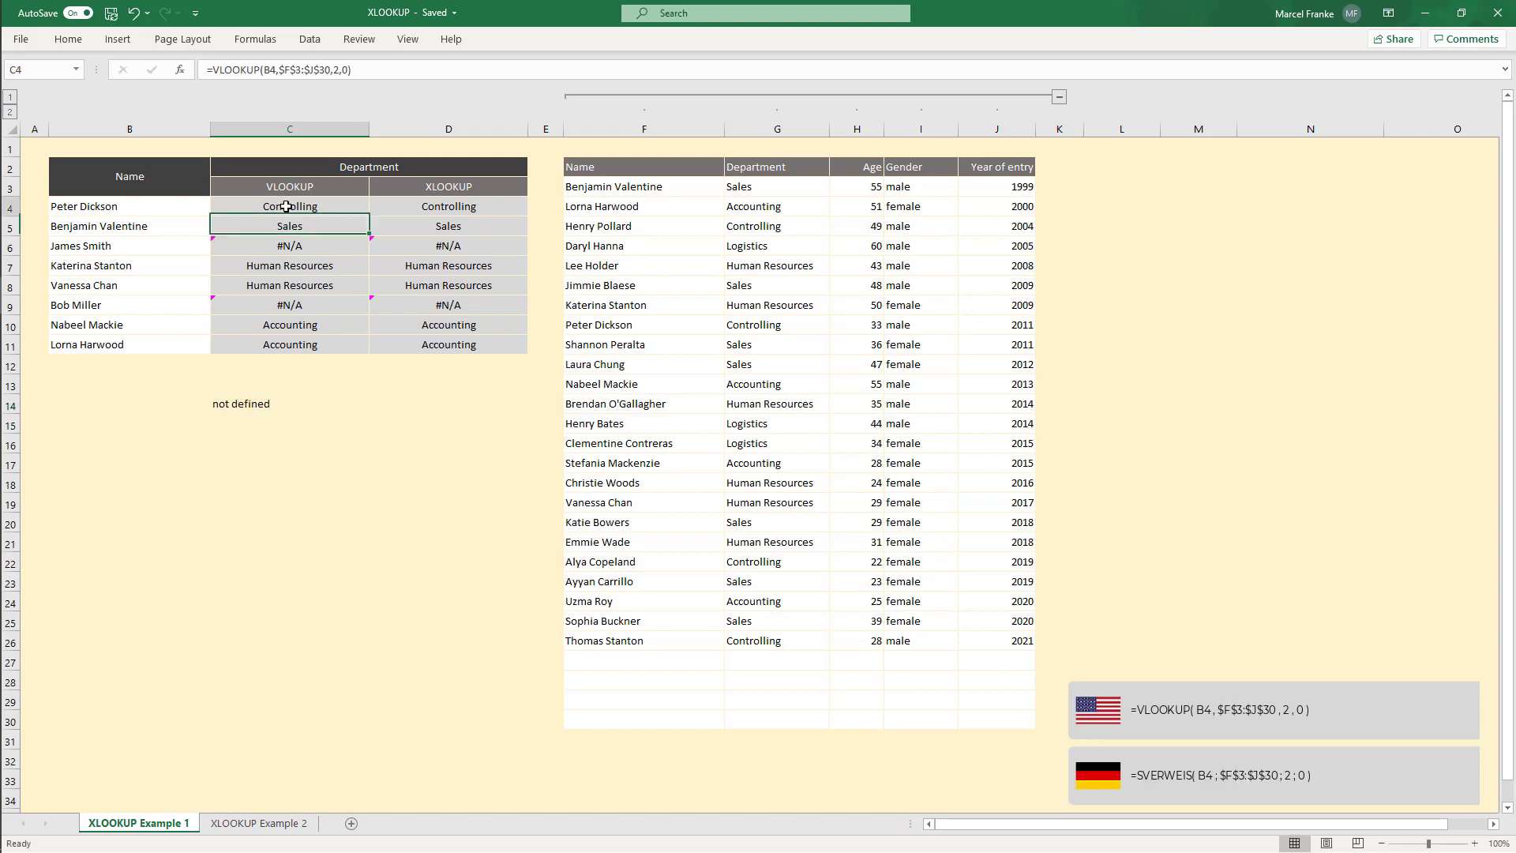
click(213, 71)
text(IFERROR()
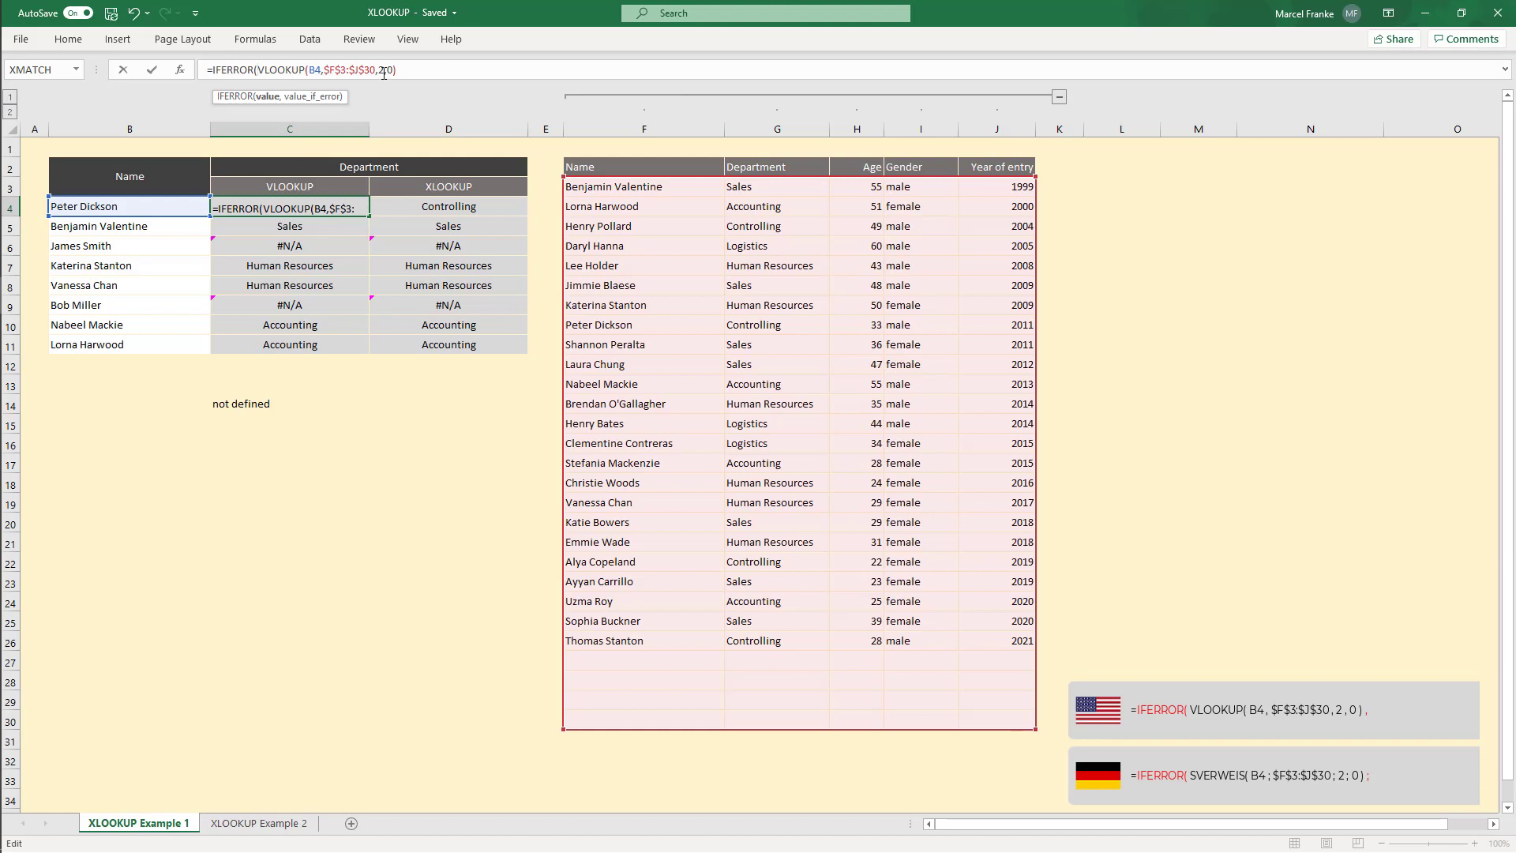
text(,)
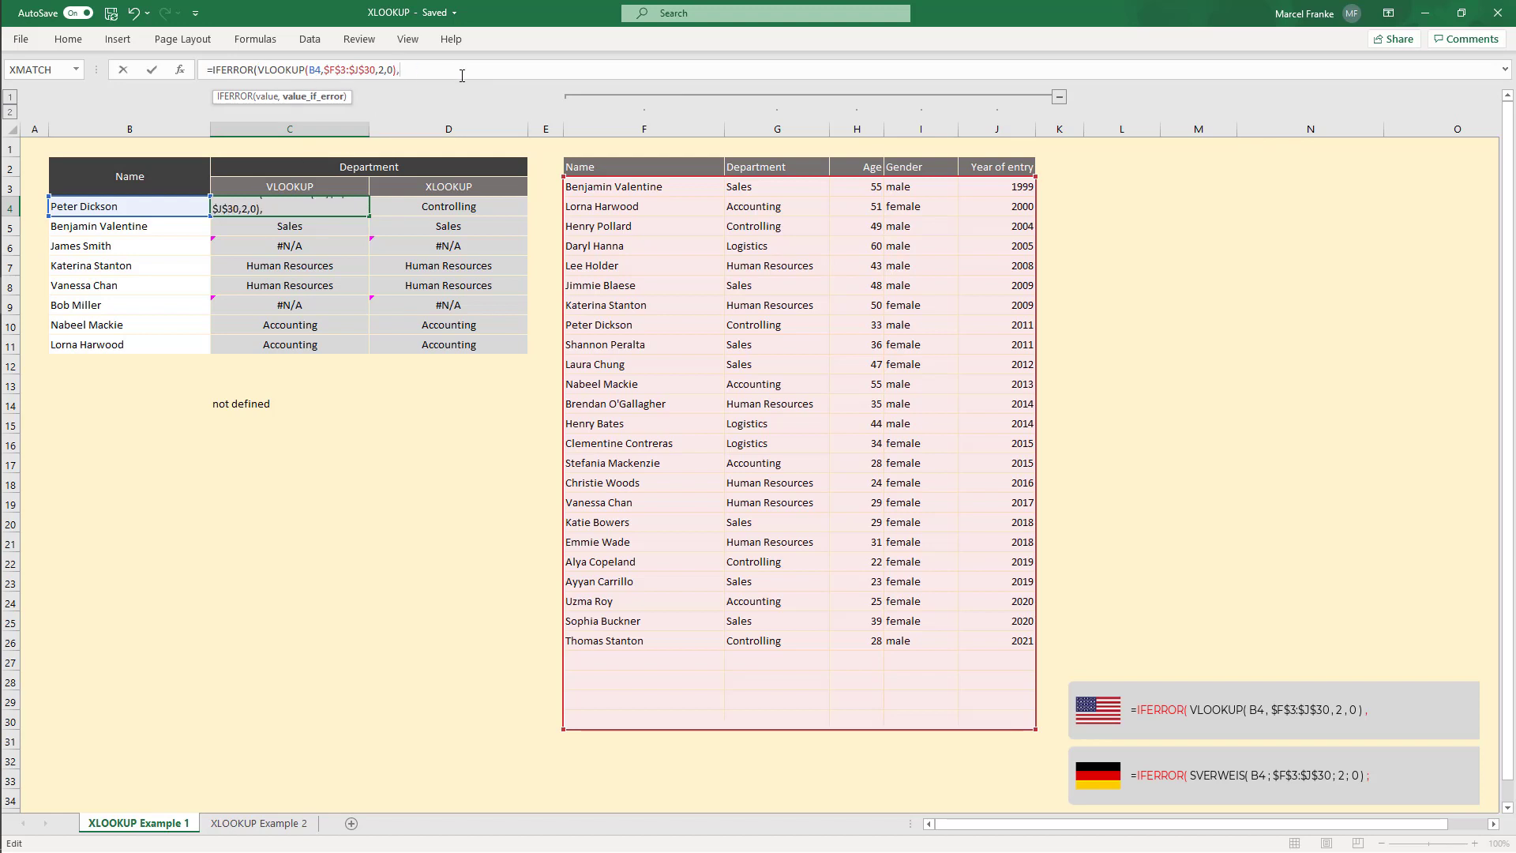
text("not d)
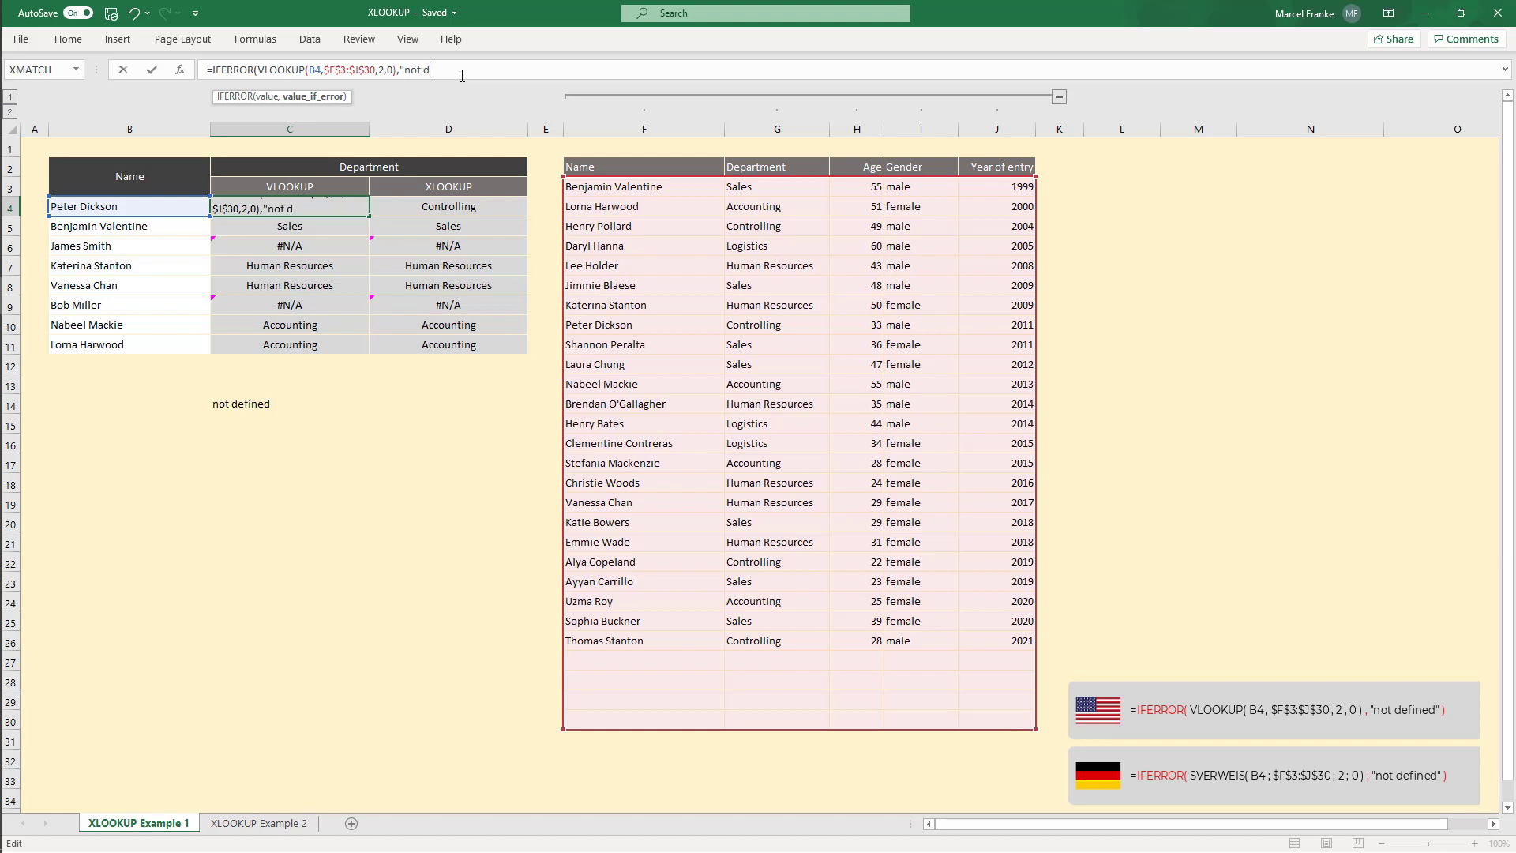
text(efined"))
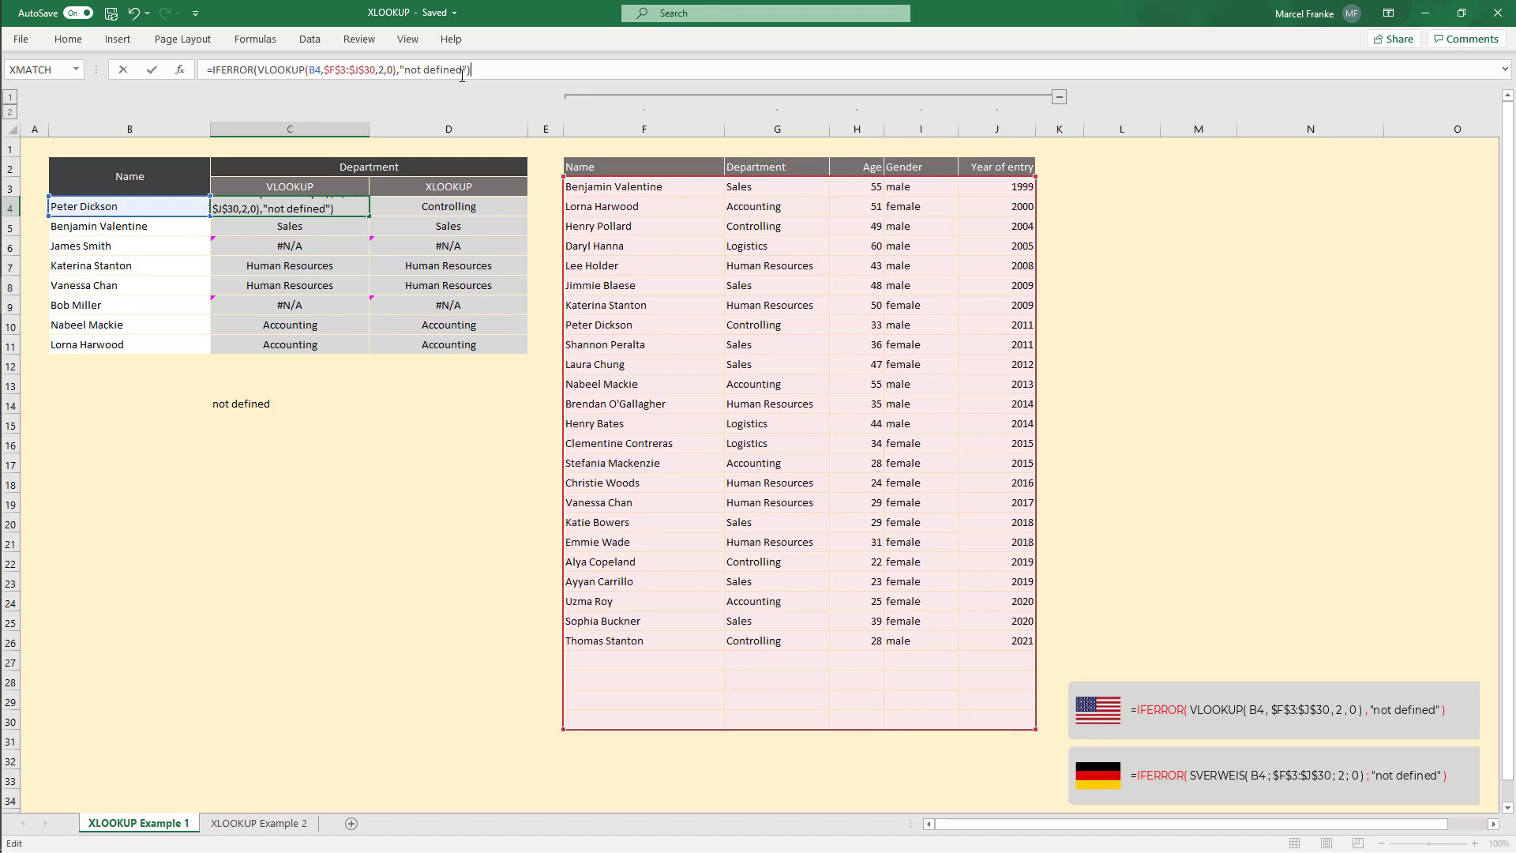
key(Return)
Step: Copy the IFERROR formula from C4 down to C5:C11
click(299, 205)
key(ctrl+c)
drag(303, 225, 286, 342)
key(ctrl+v)
click(305, 403)
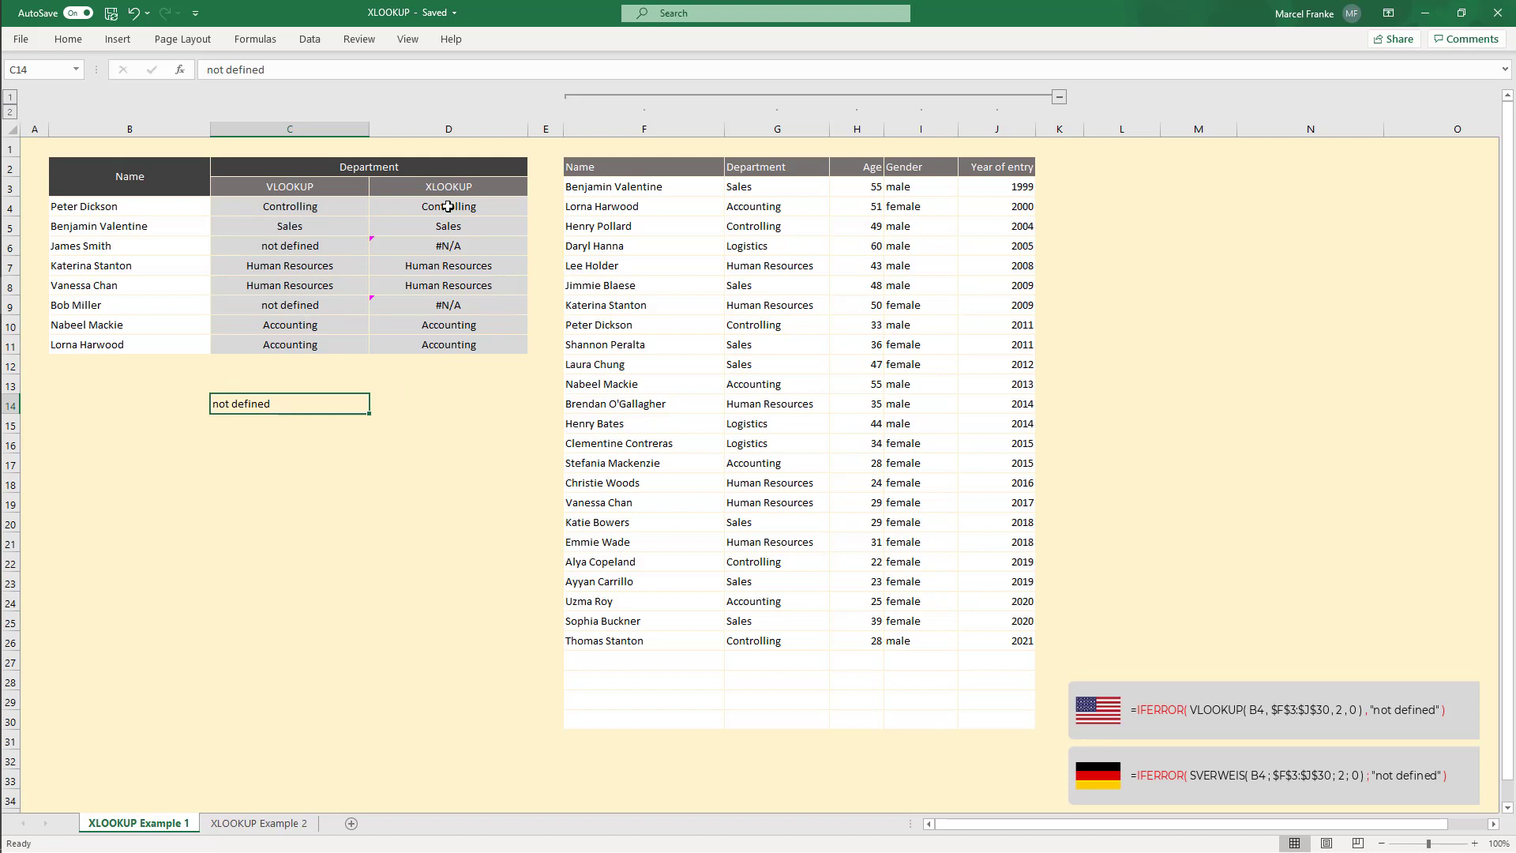
Step: Add "not defined" as the if_not_found argument of the XLOOKUP formula in D4
click(349, 206)
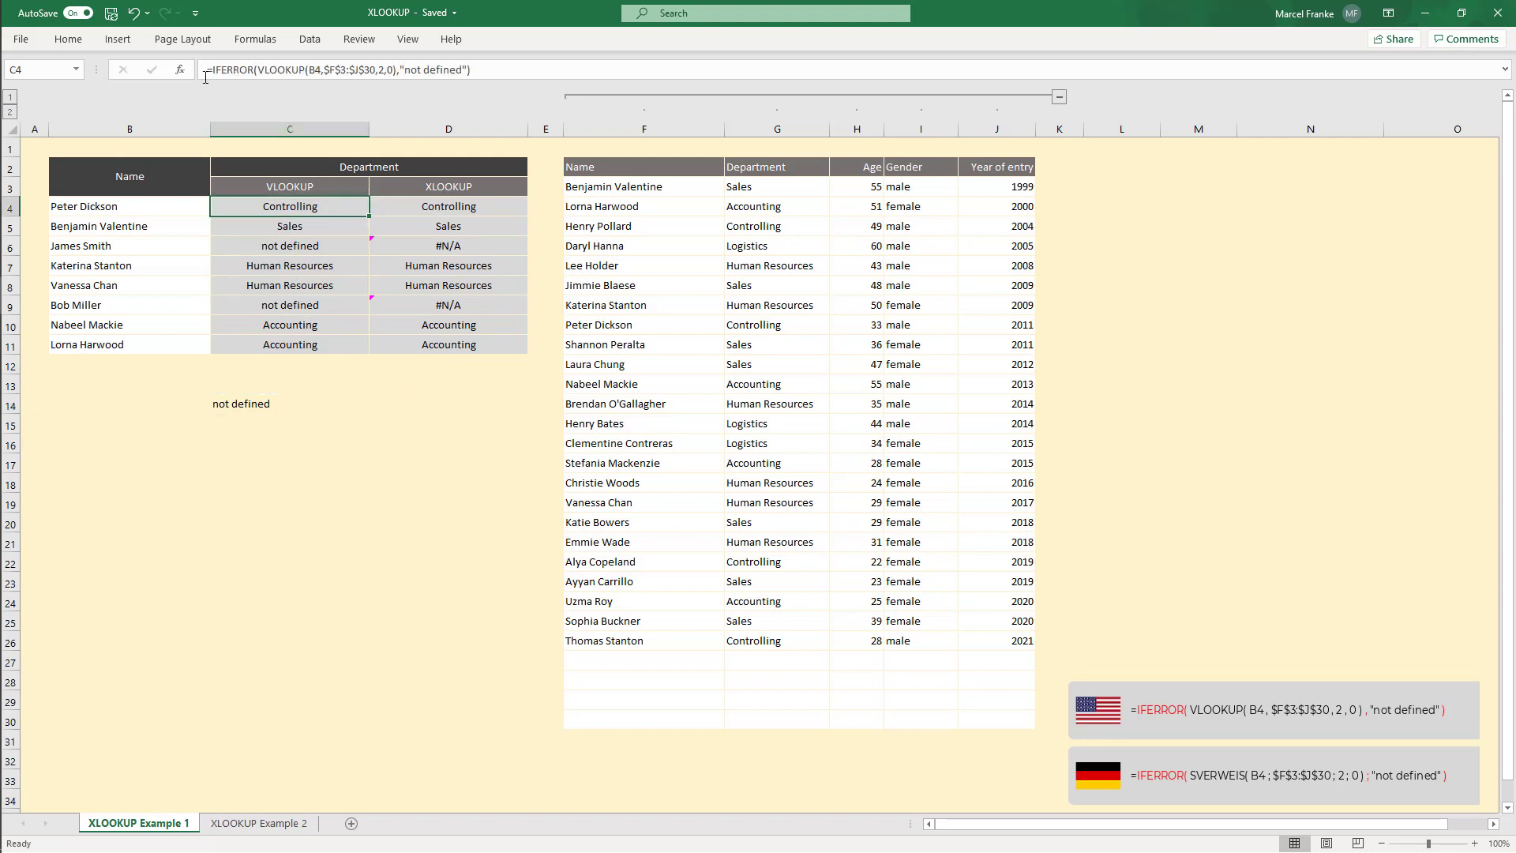
click(453, 208)
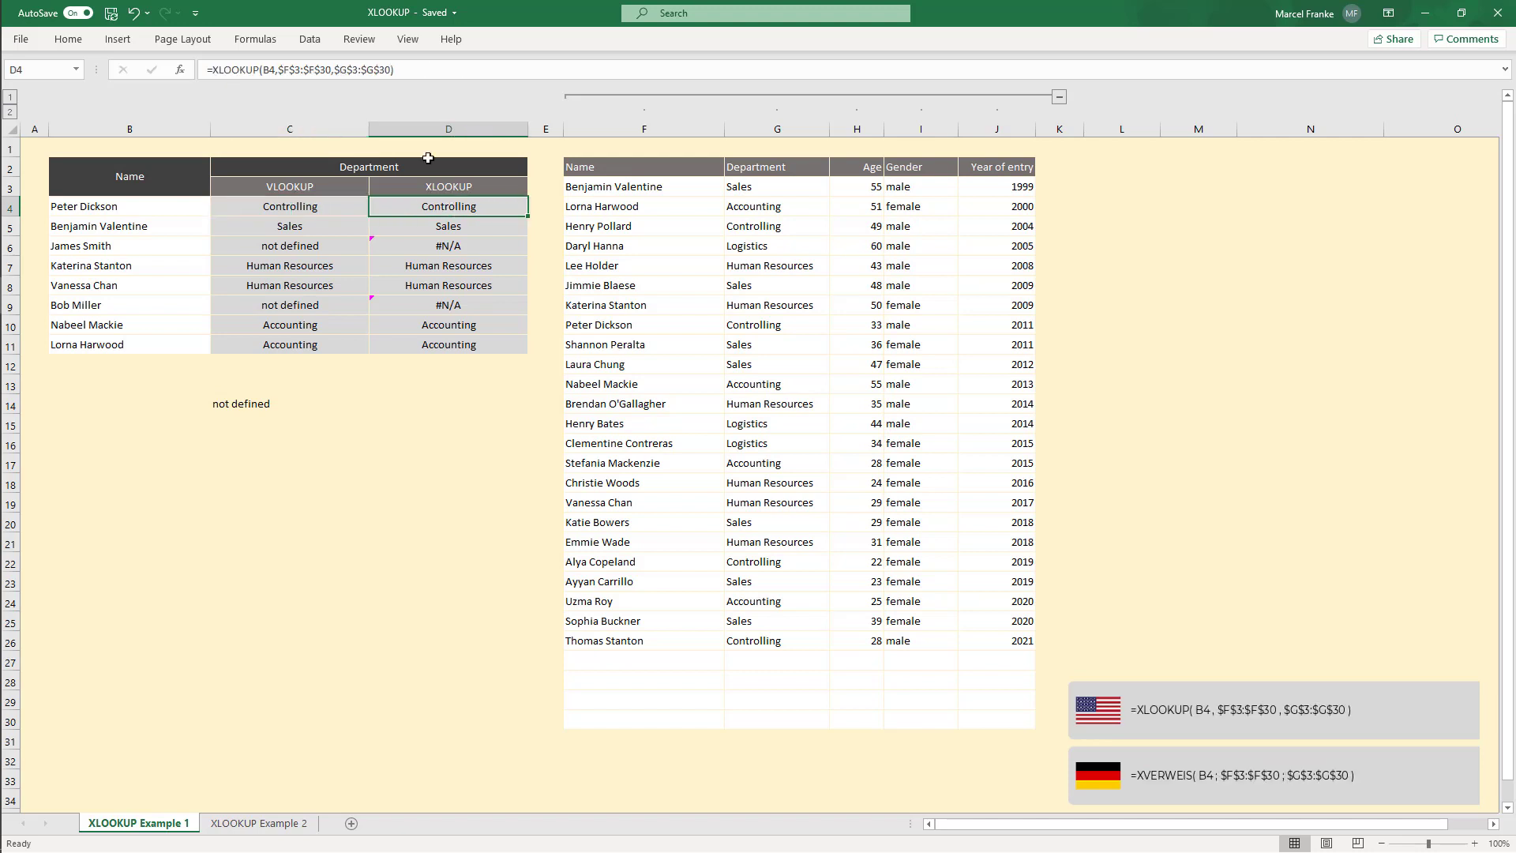
click(396, 71)
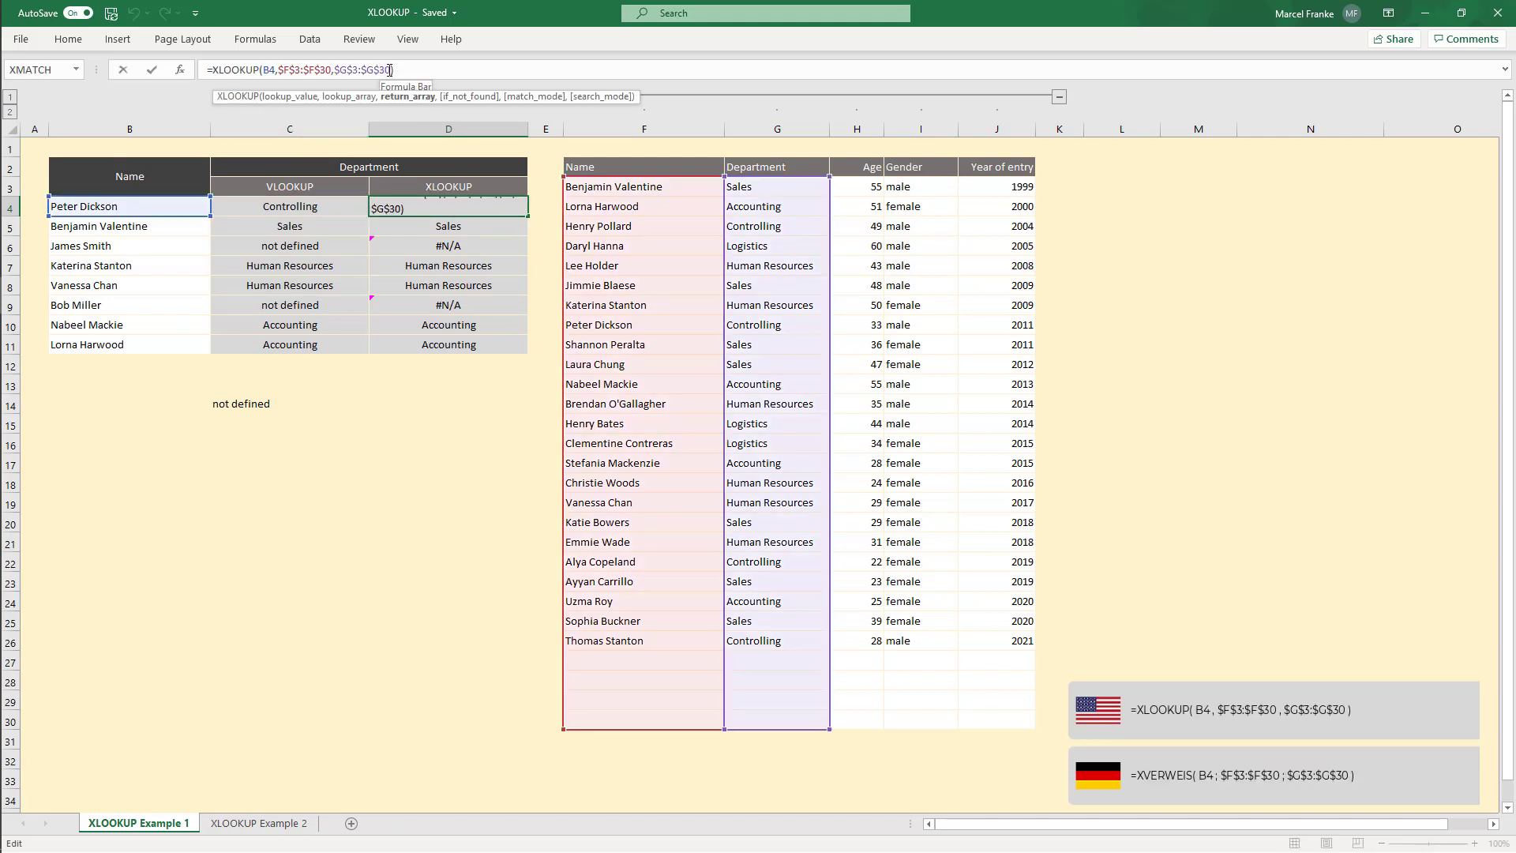
text(, )
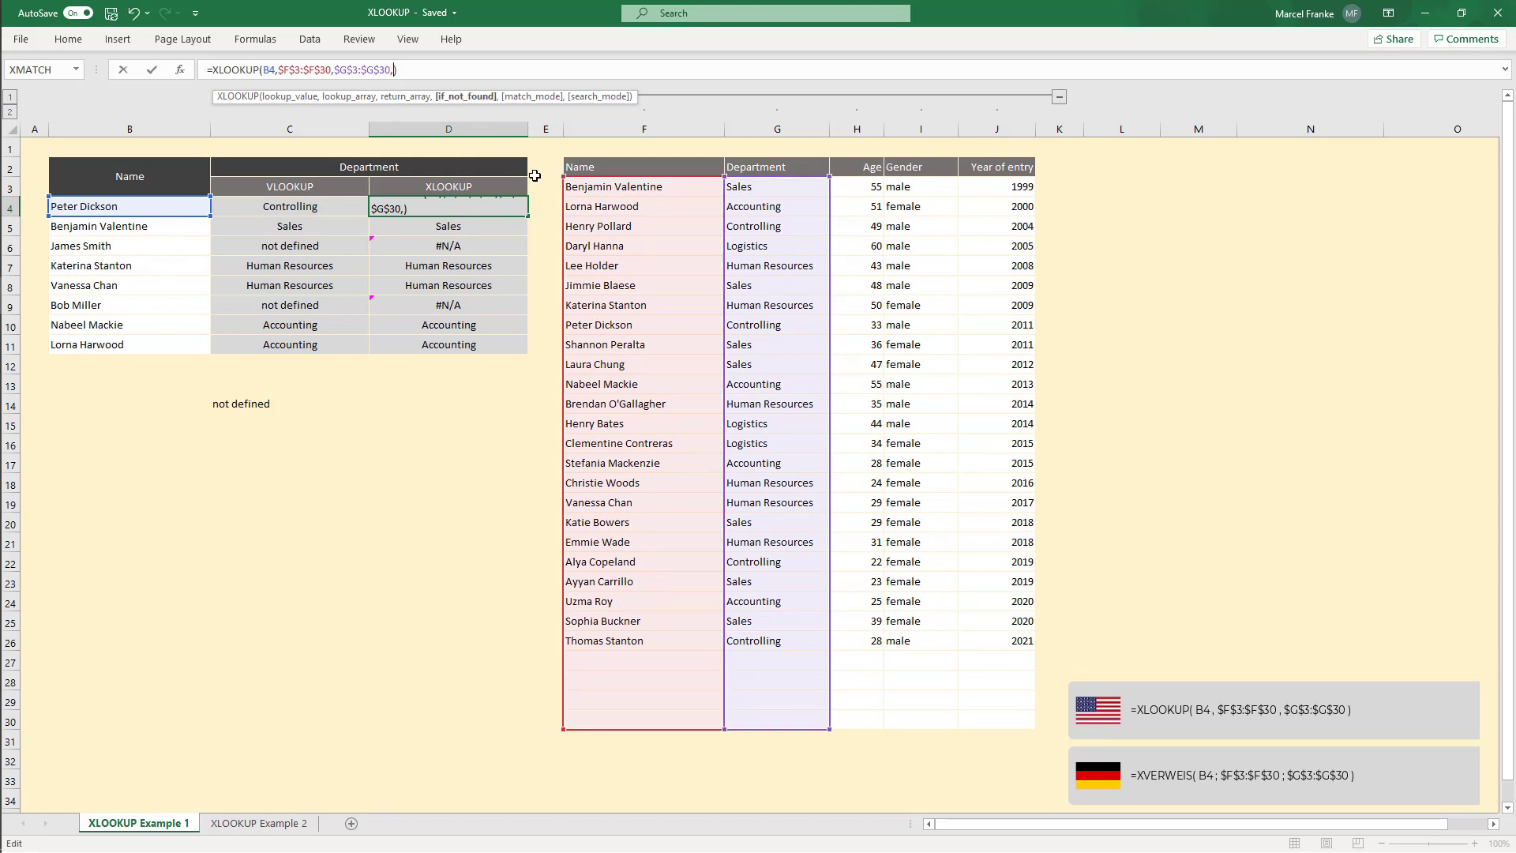
text("not defined")
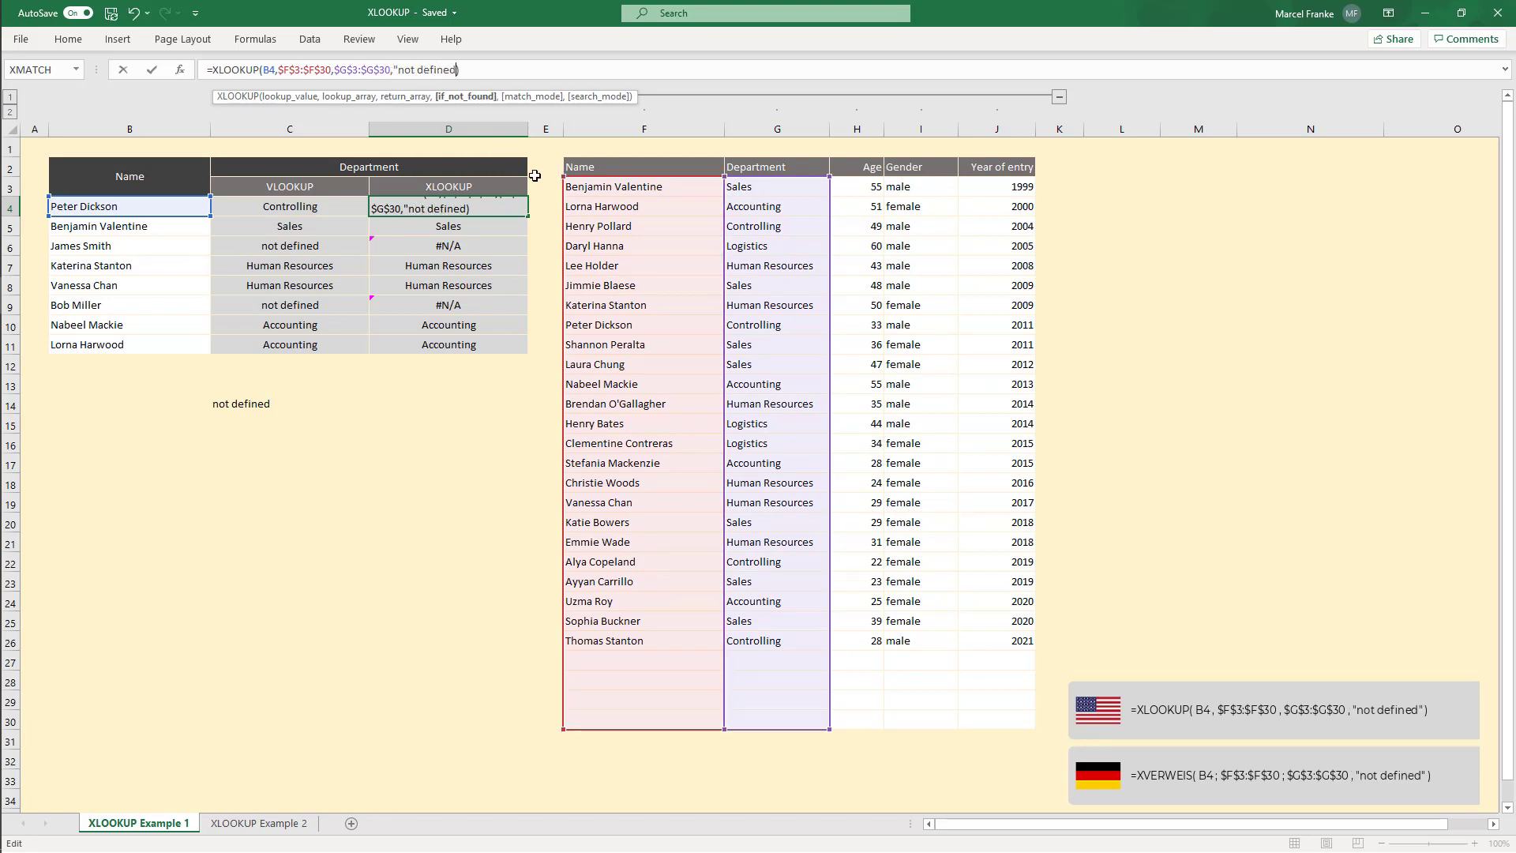
key(Return)
Step: Copy the updated XLOOKUP formula from D4 down to D5:D11
click(514, 207)
key(ctrl+c)
drag(474, 229, 473, 344)
key(ctrl+v)
click(434, 450)
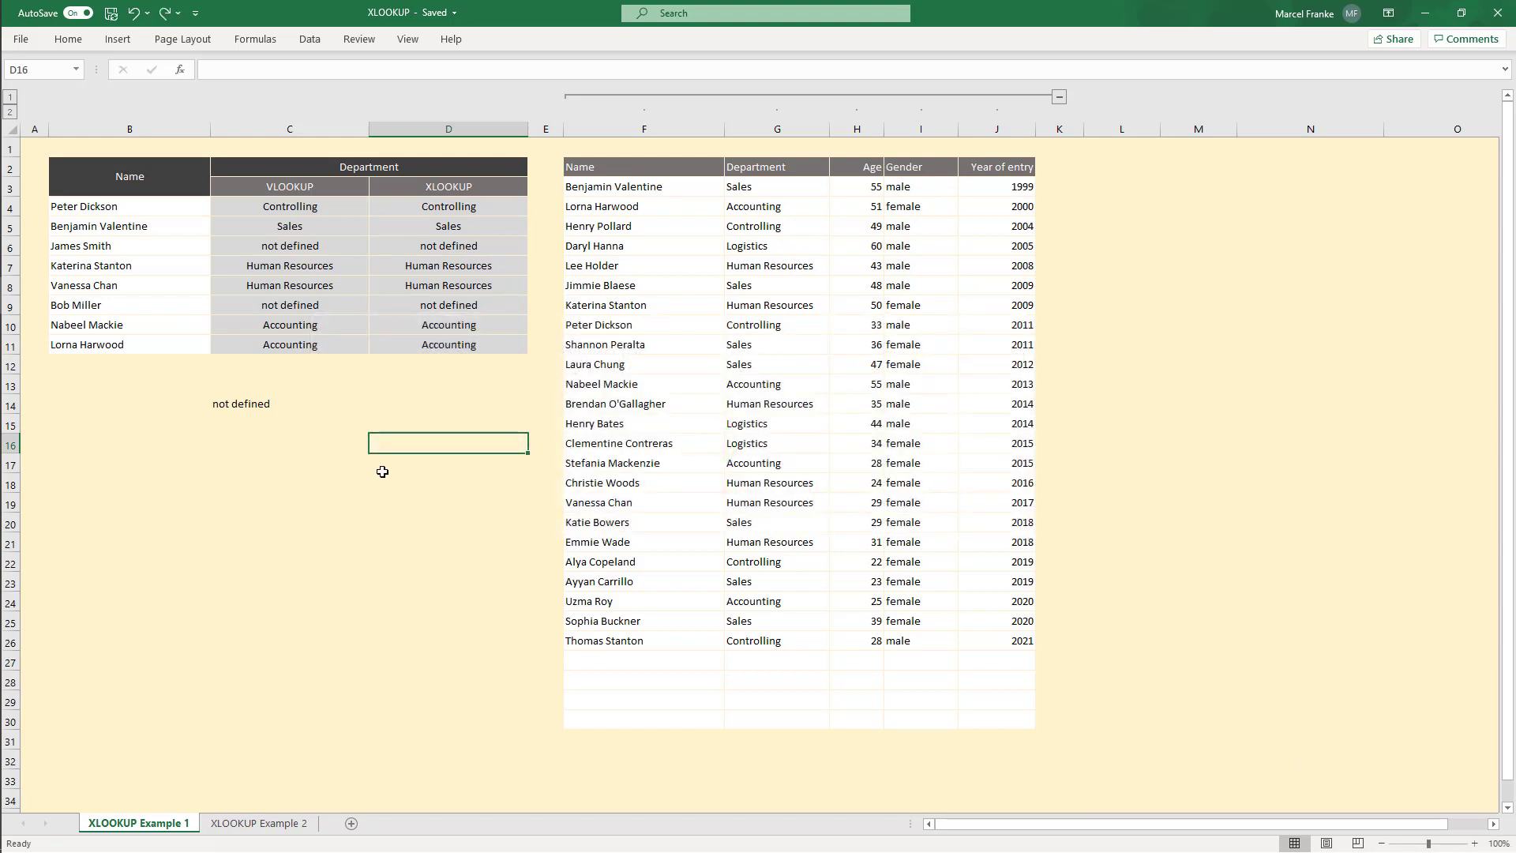
Step: Clear the not defined text from cell C14
click(255, 408)
key(Delete)
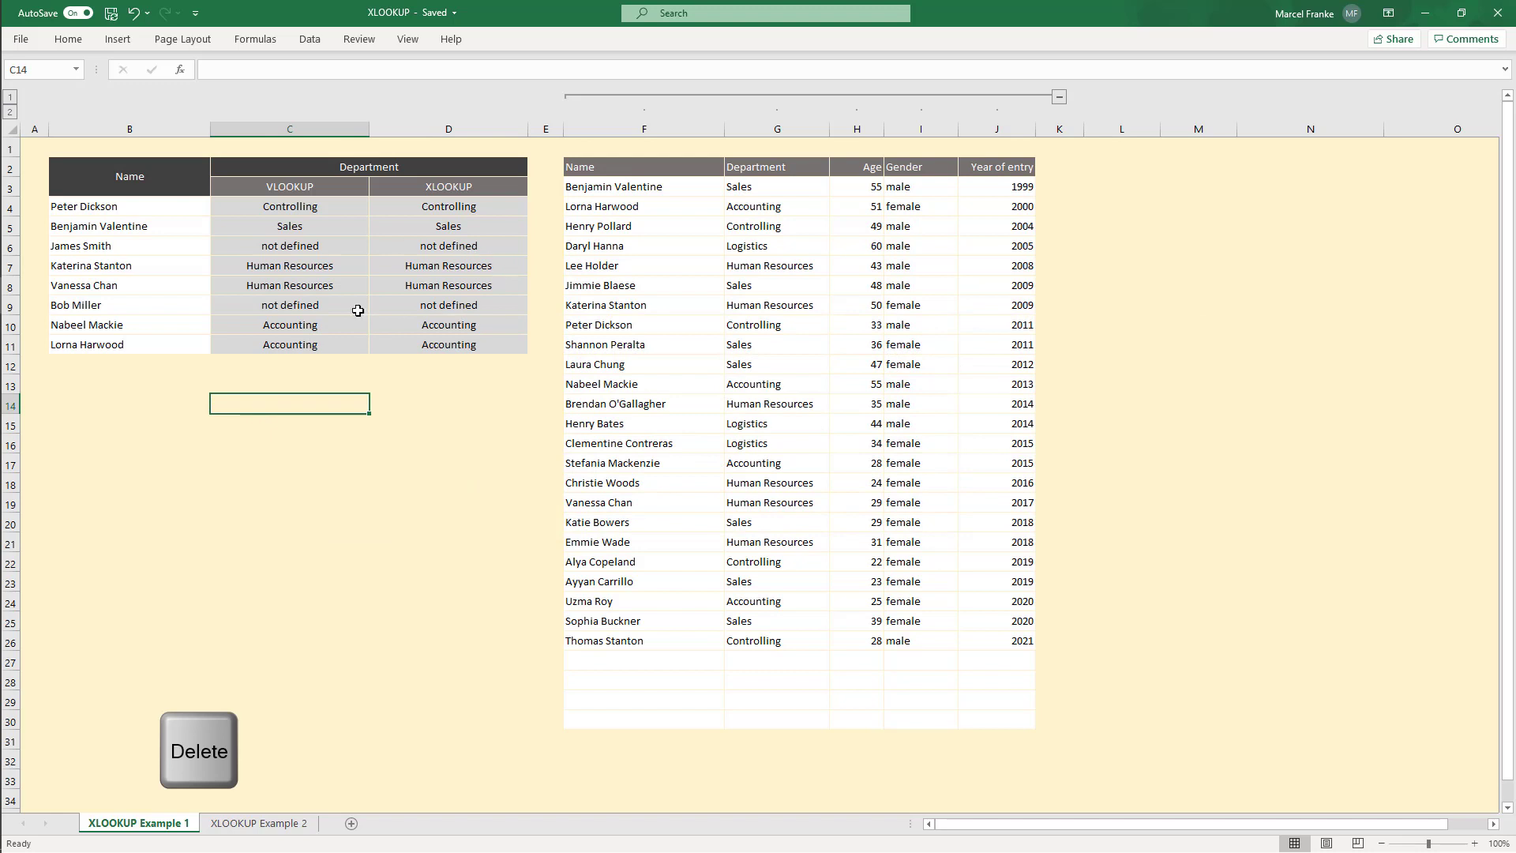
Step: Create a new conditional formatting rule for C4:D11 formatting cells whose value is equal to ="not defined"
drag(285, 208, 477, 341)
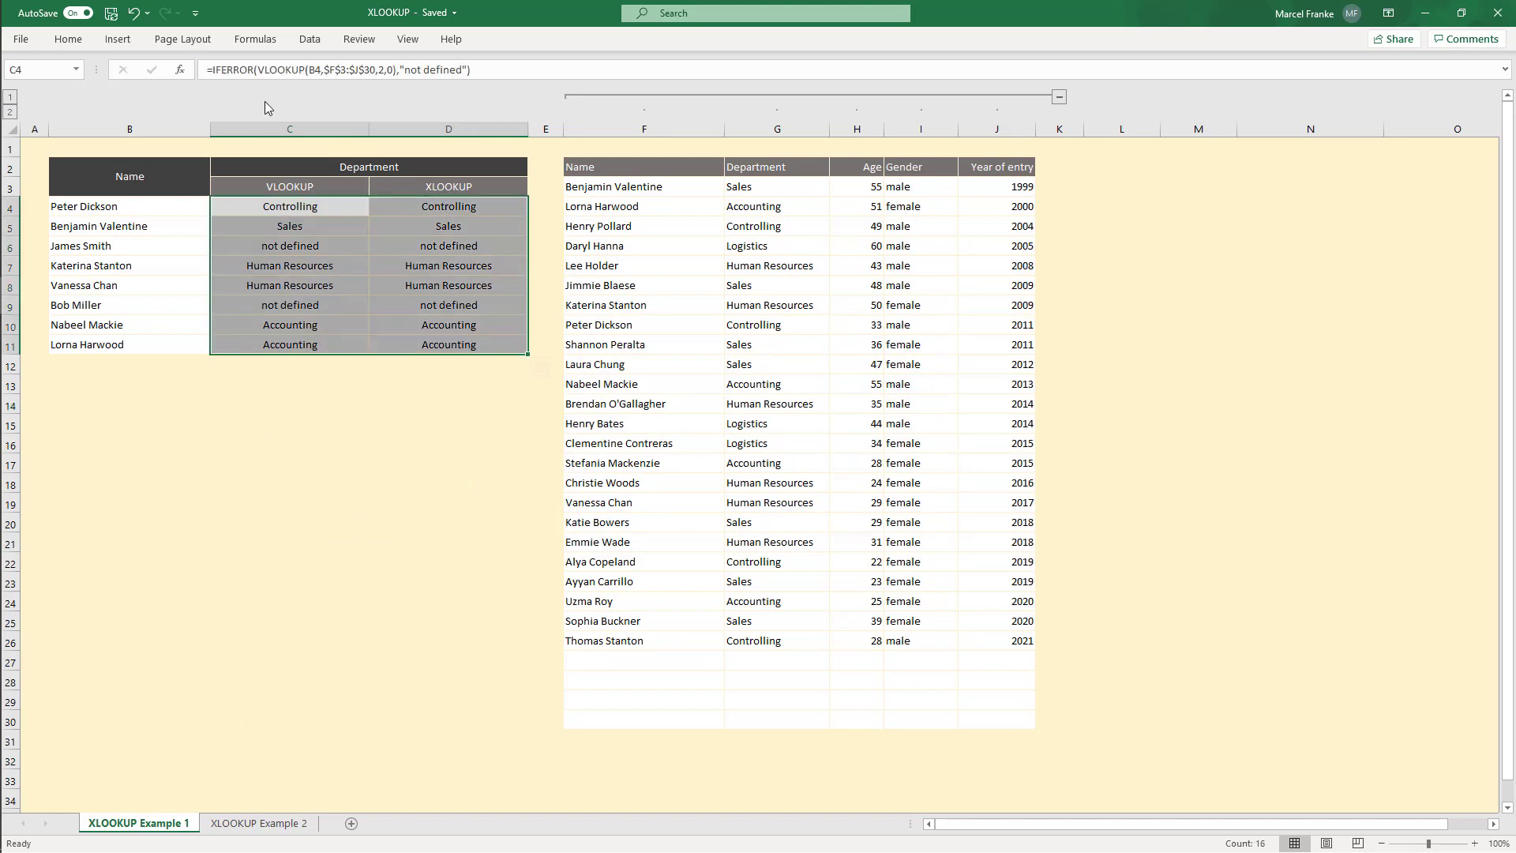
click(68, 38)
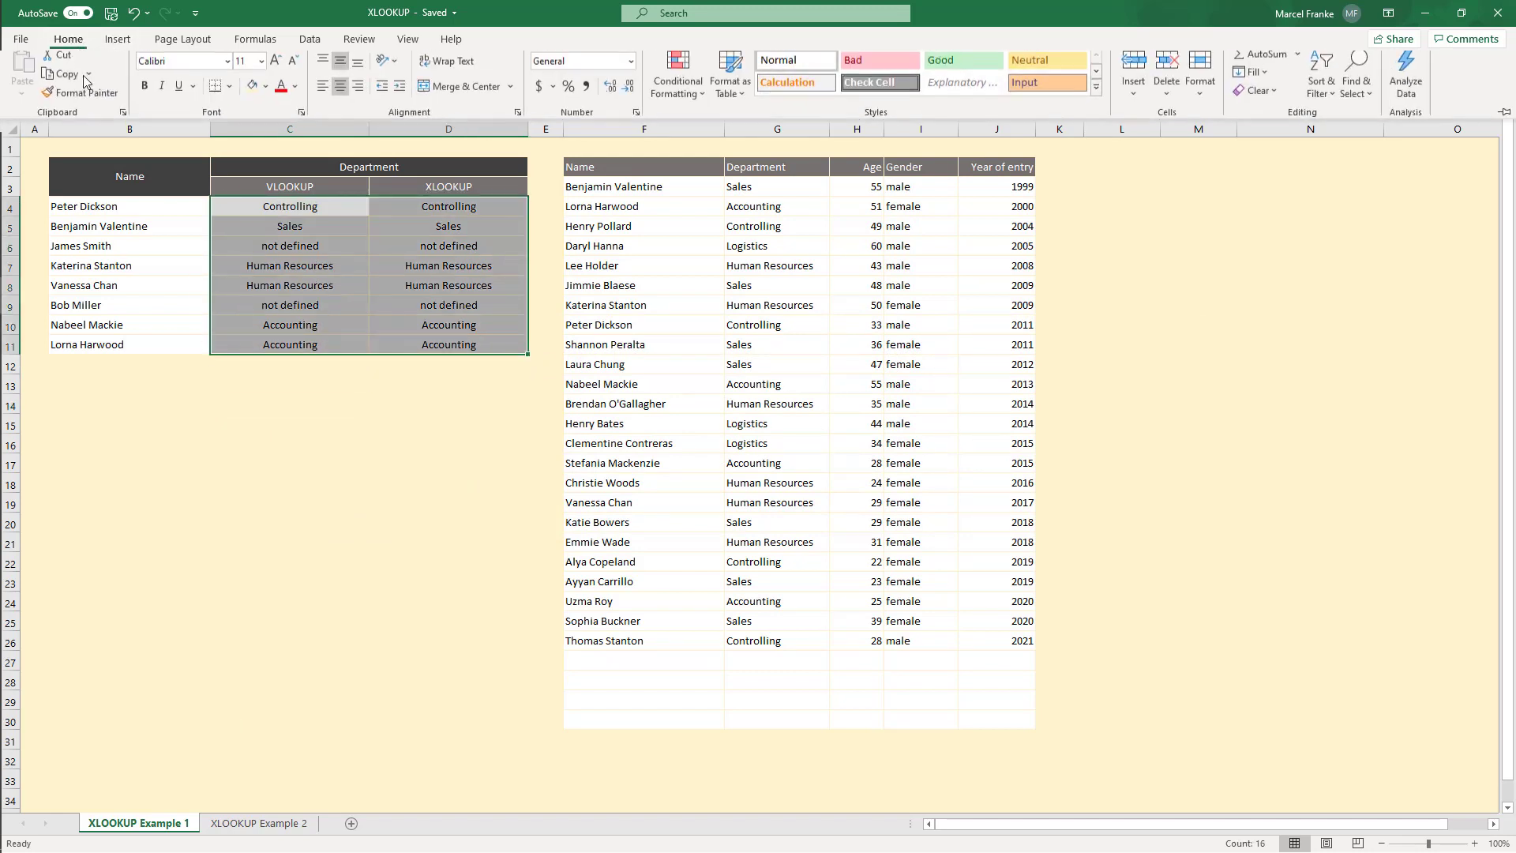
click(683, 82)
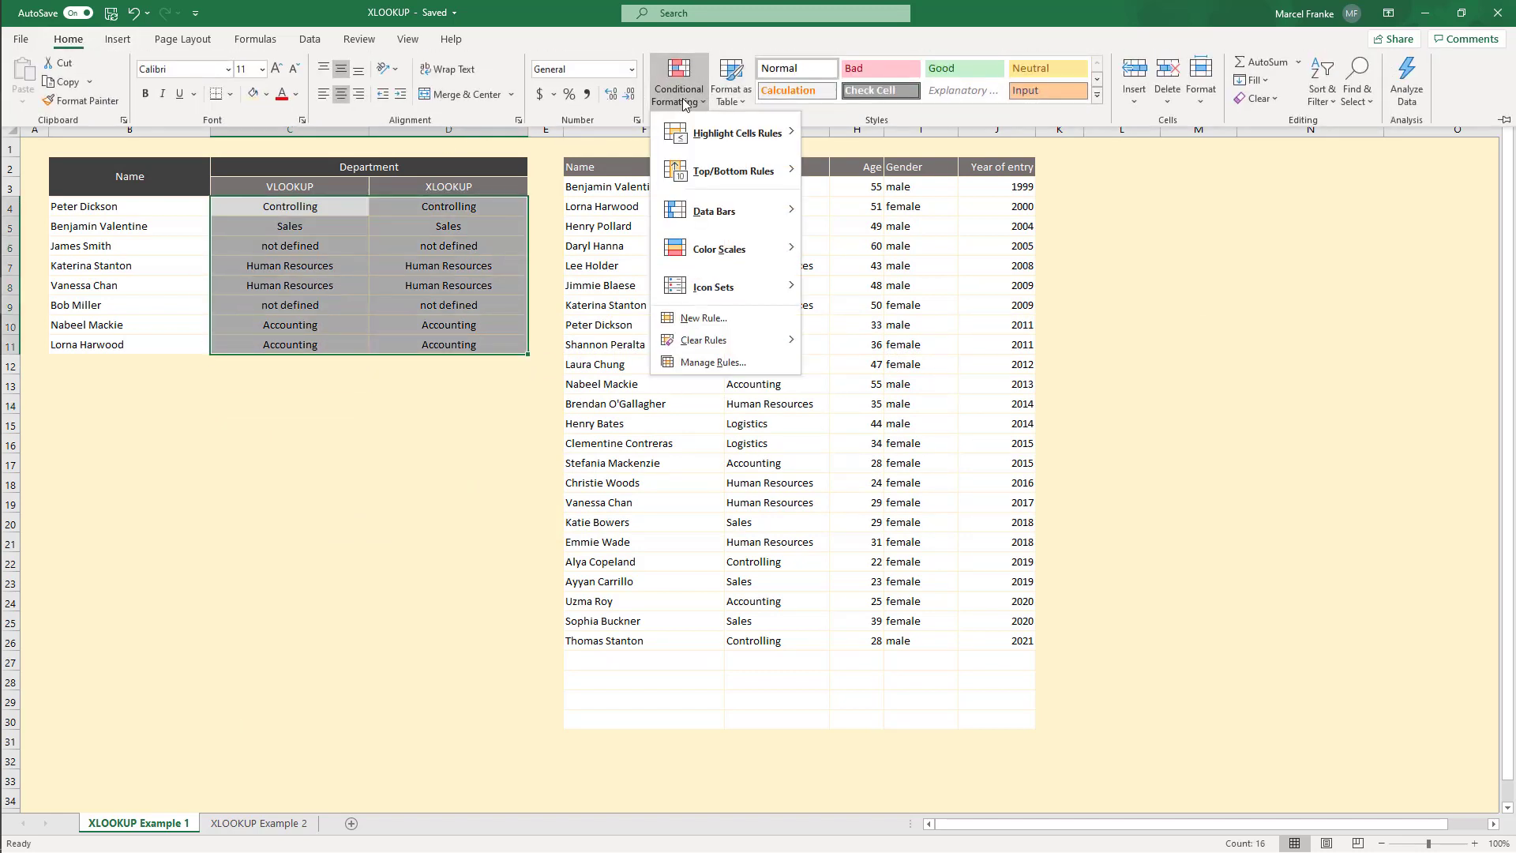
click(701, 317)
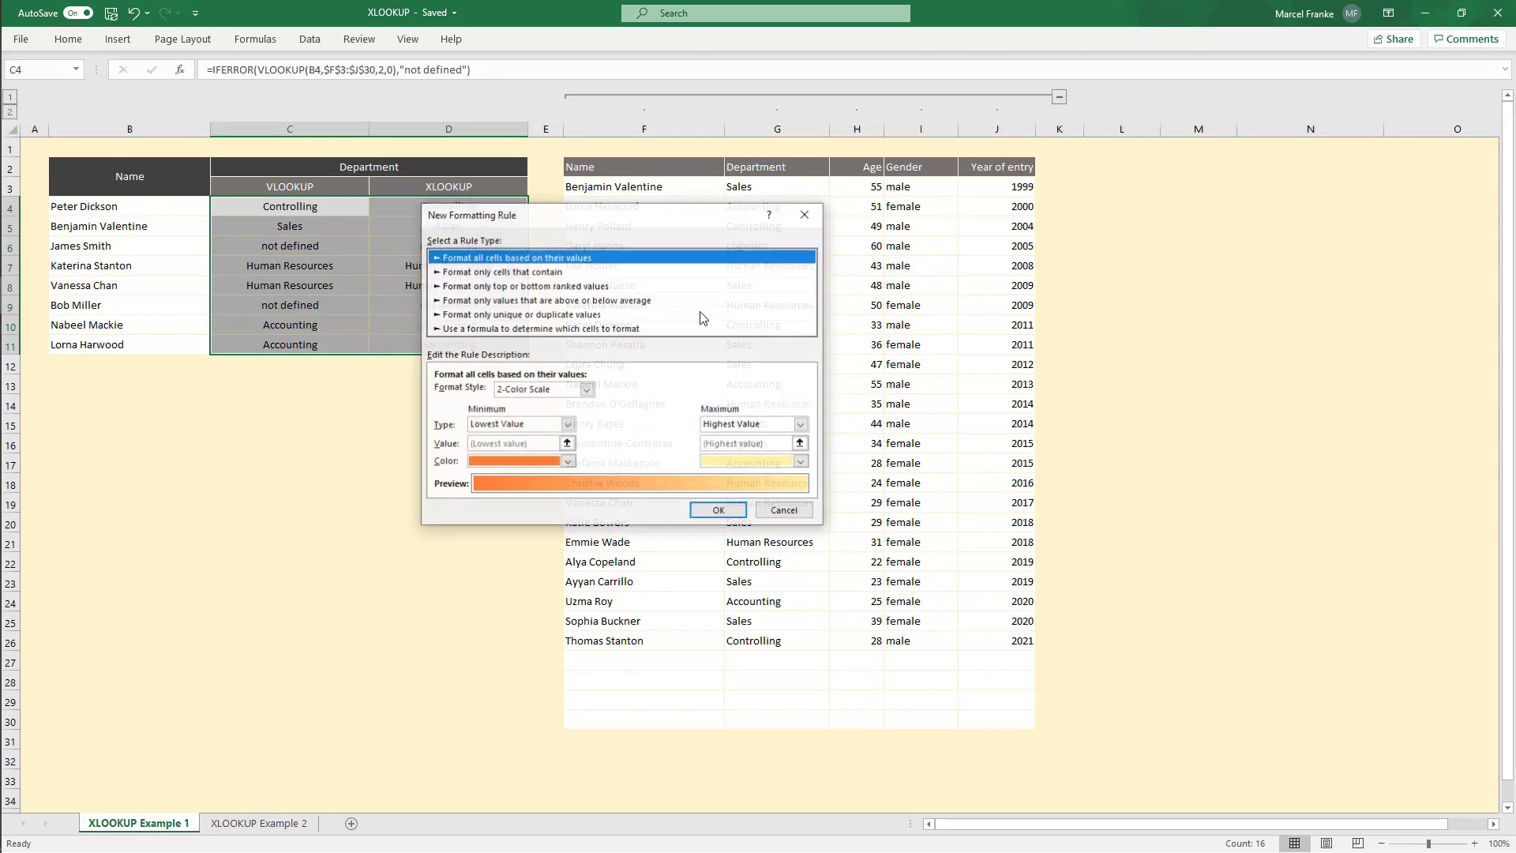
click(505, 272)
click(641, 393)
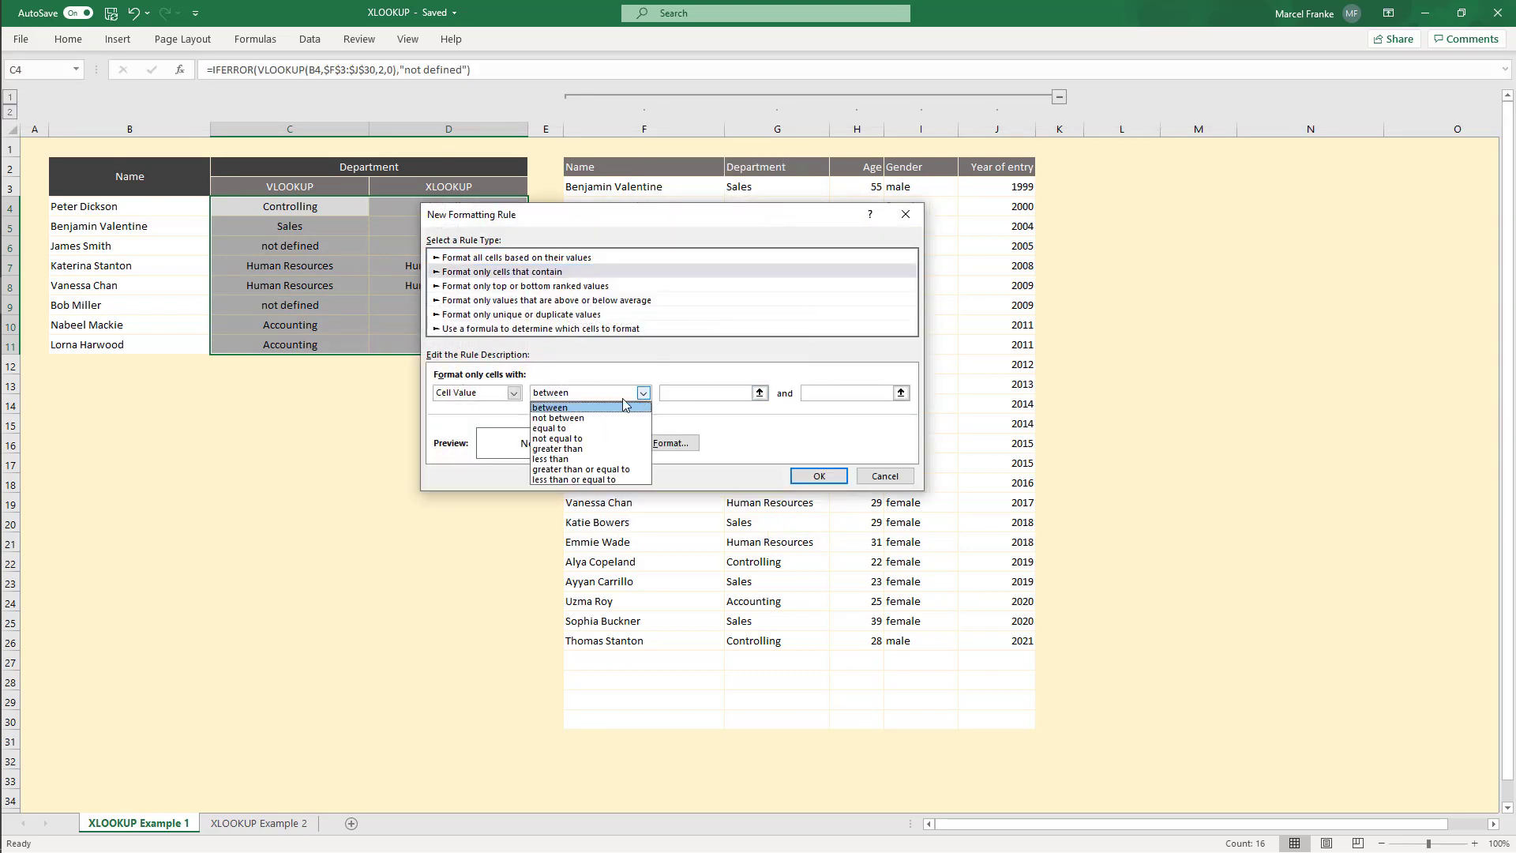
click(553, 426)
click(717, 393)
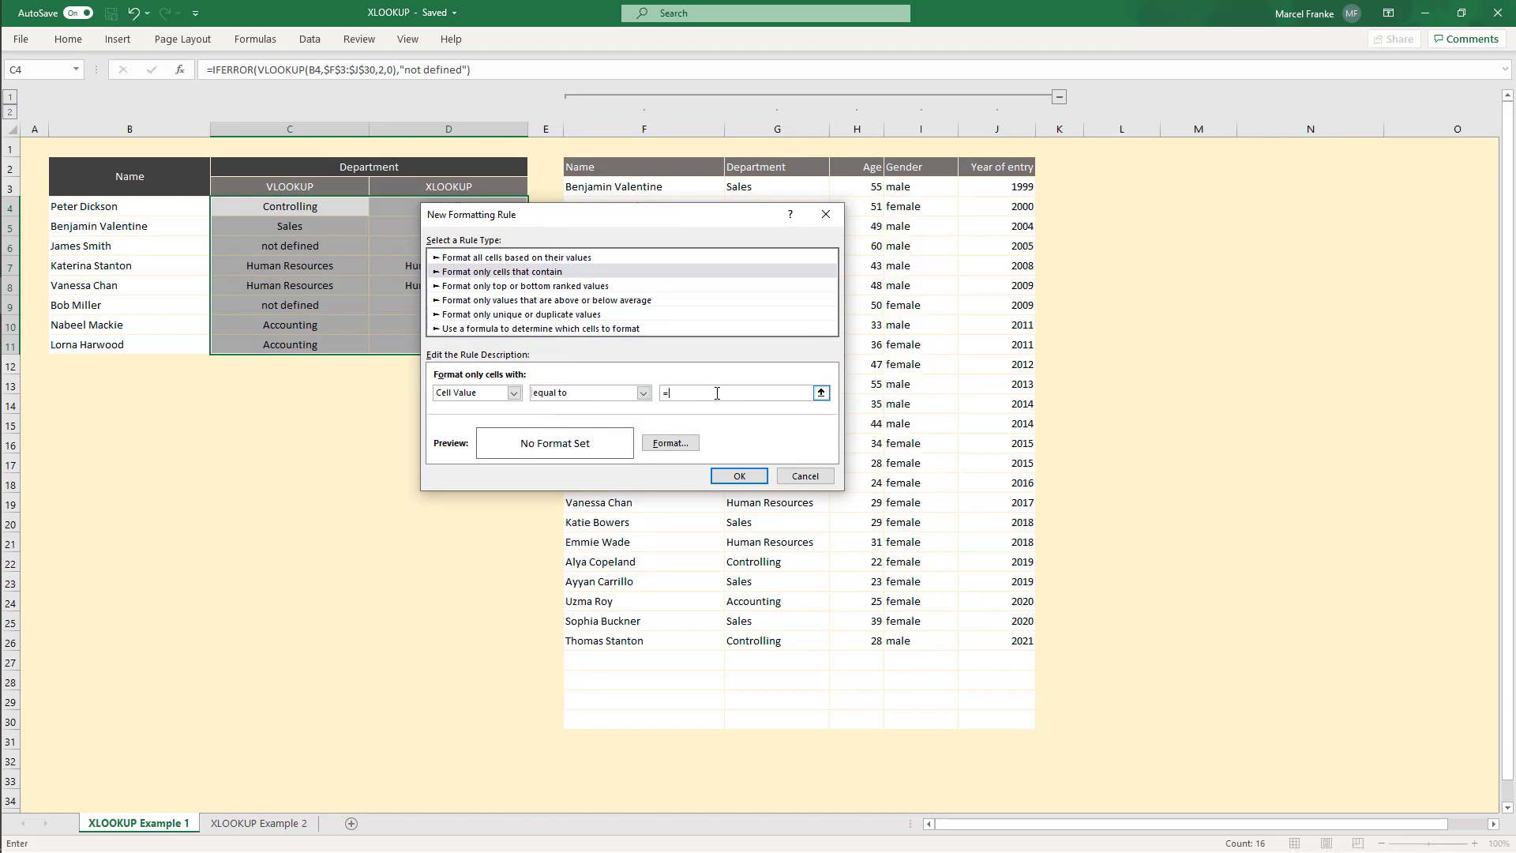
text(="not defined)
Step: Set the rule's fill to a custom light red of RGB 255, 147, 147 and apply the rule
click(670, 443)
click(459, 326)
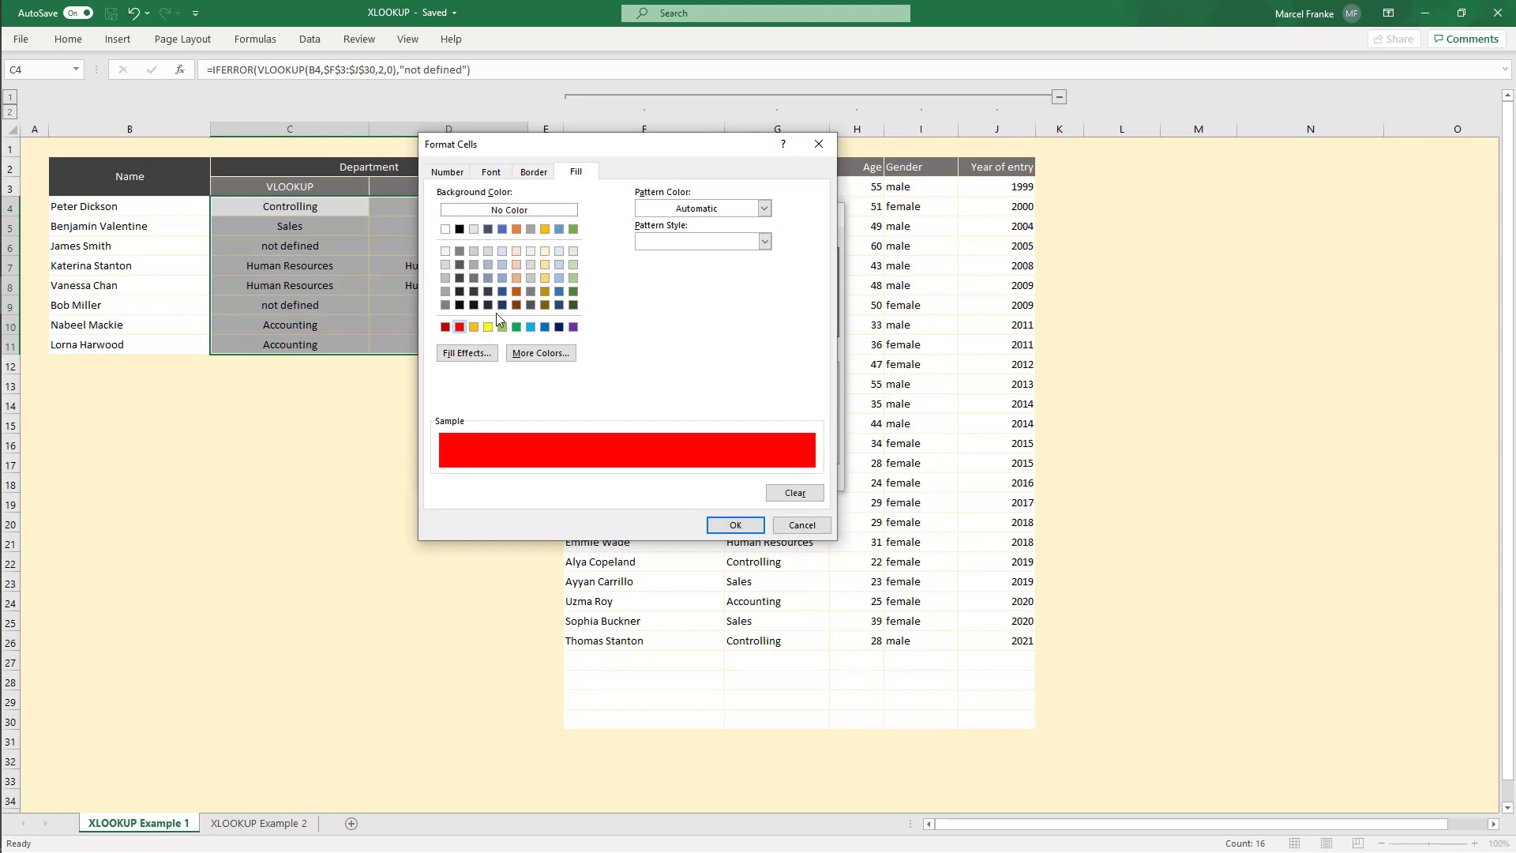
click(553, 353)
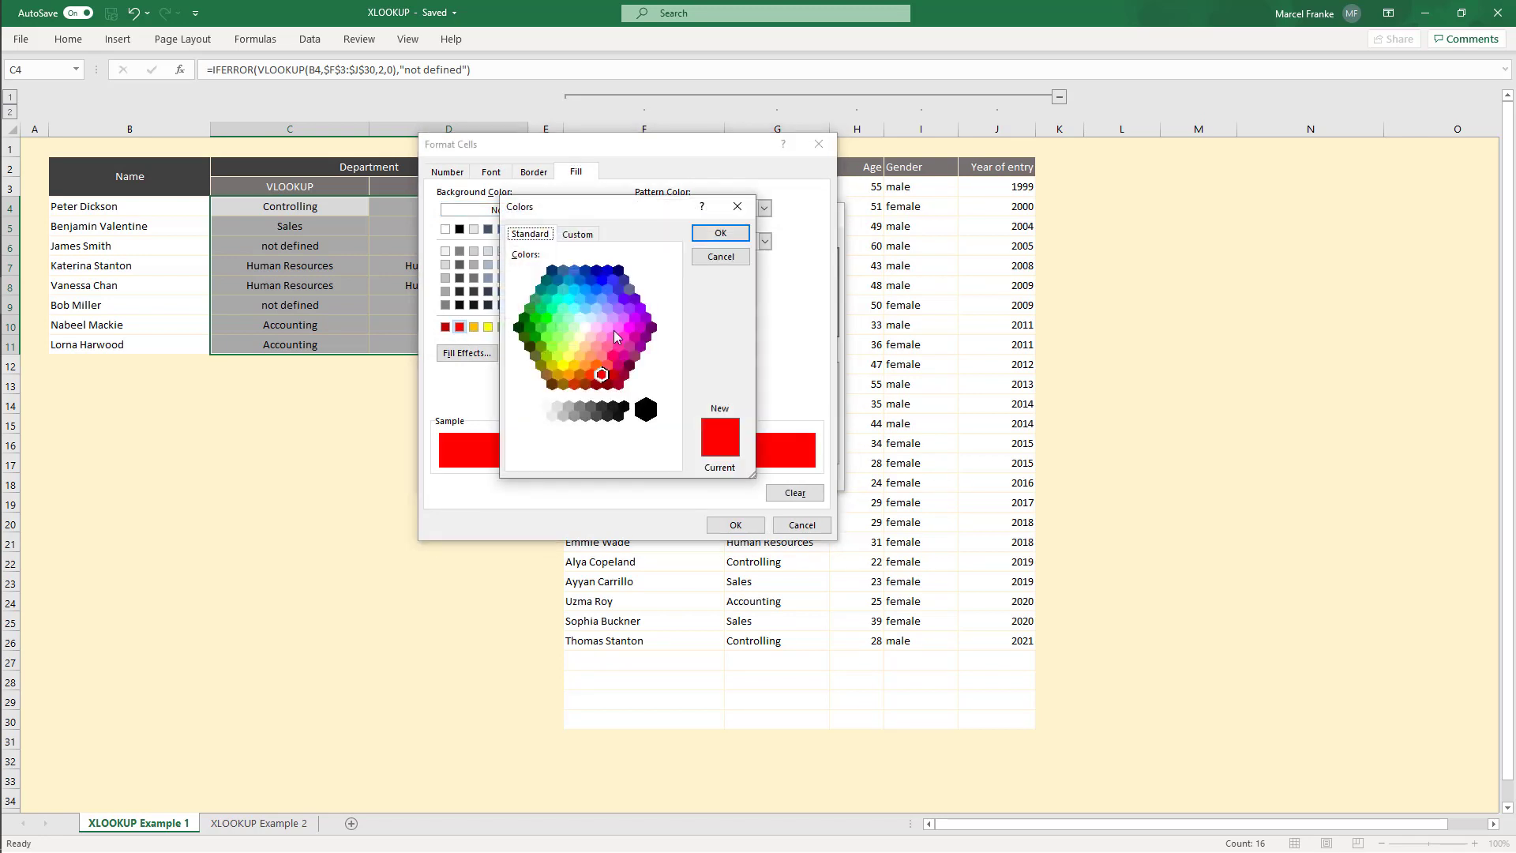
click(579, 233)
drag(672, 317, 671, 288)
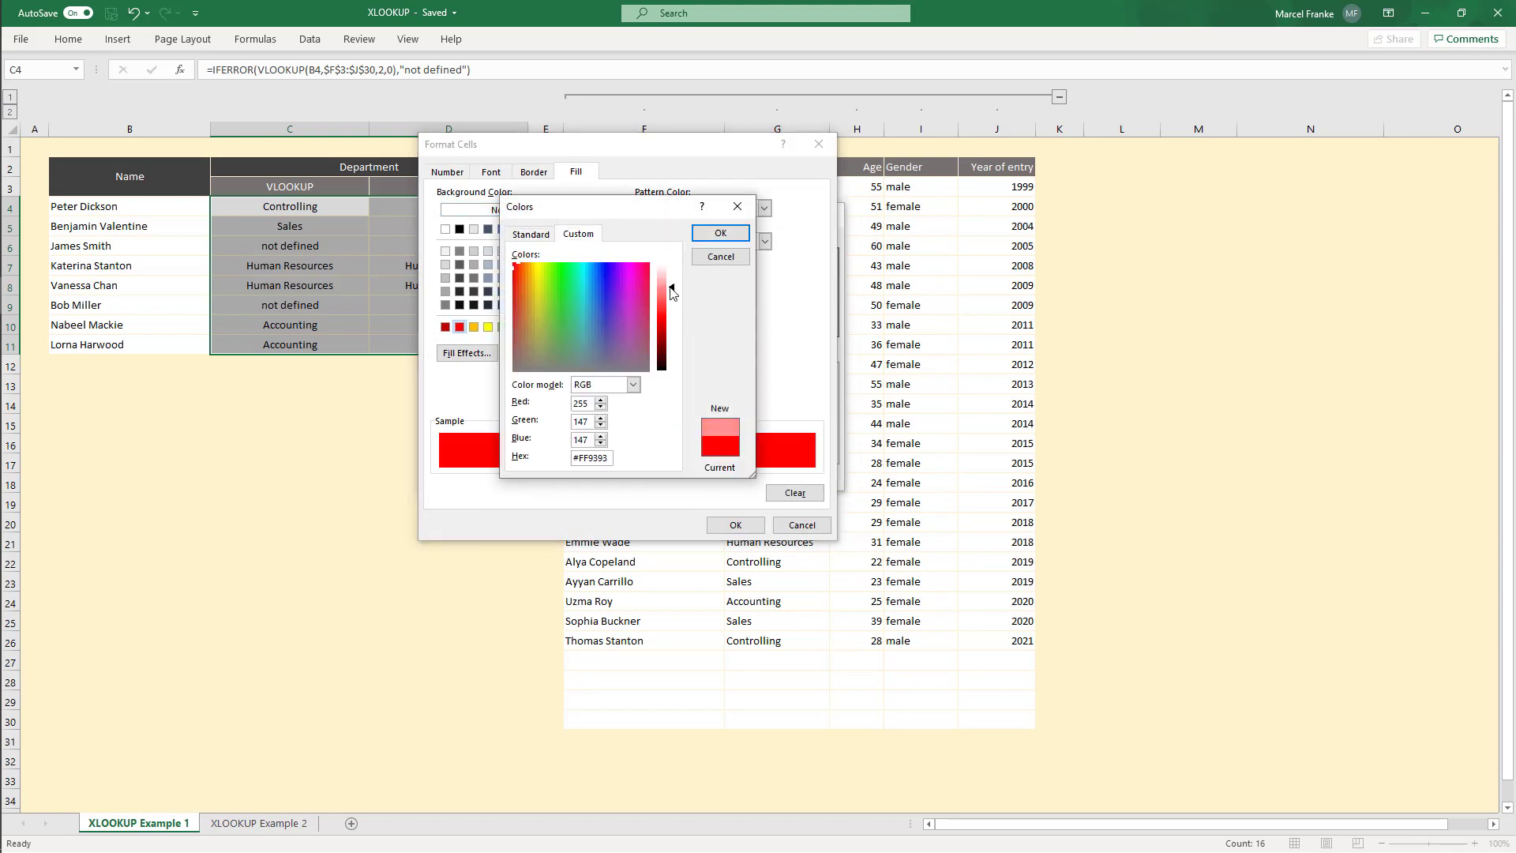
click(718, 232)
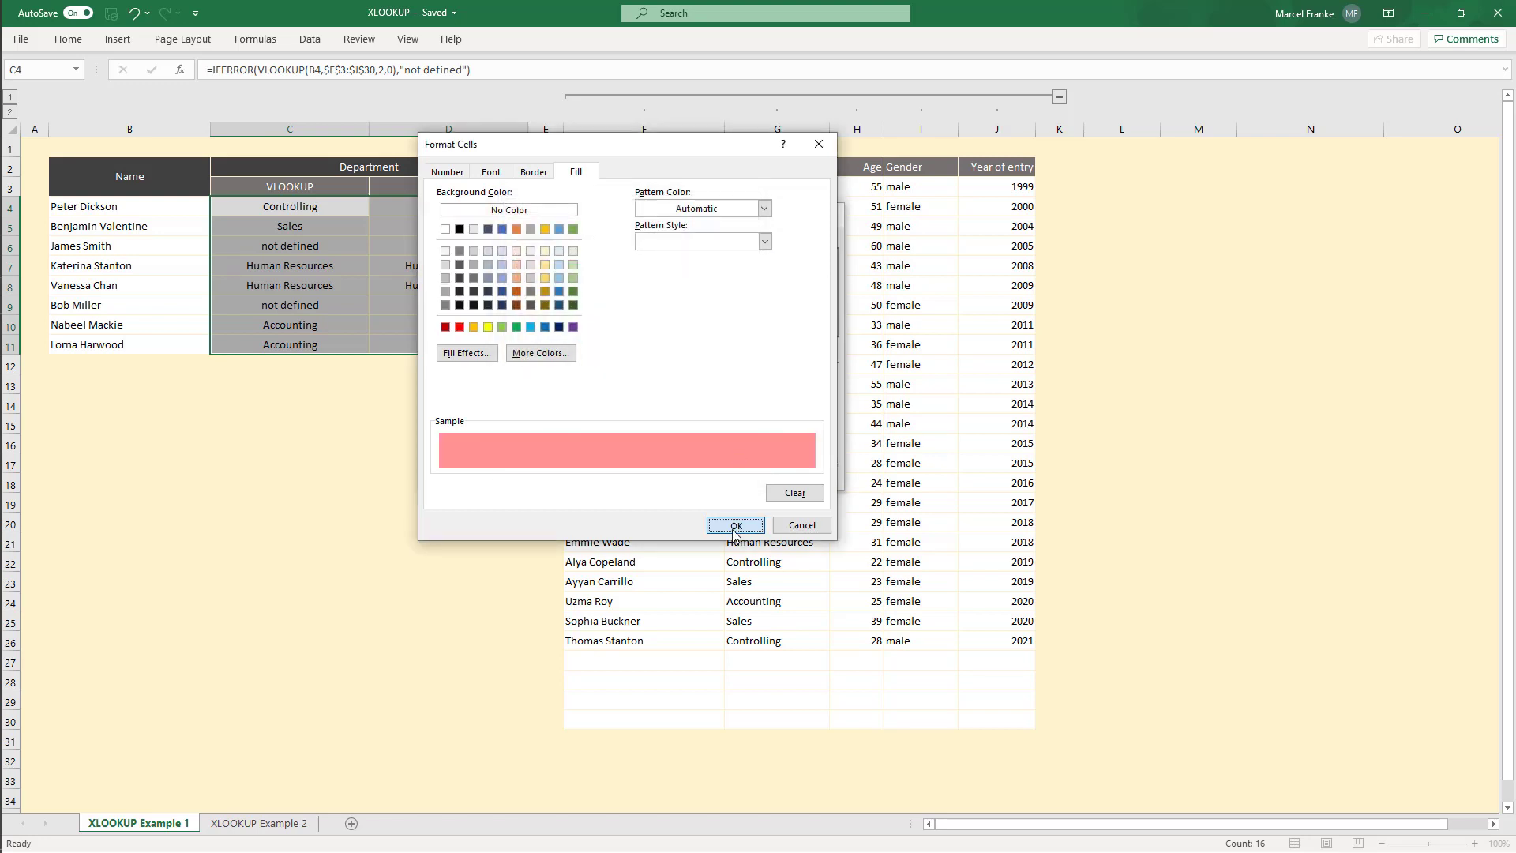
click(727, 524)
click(739, 475)
click(483, 441)
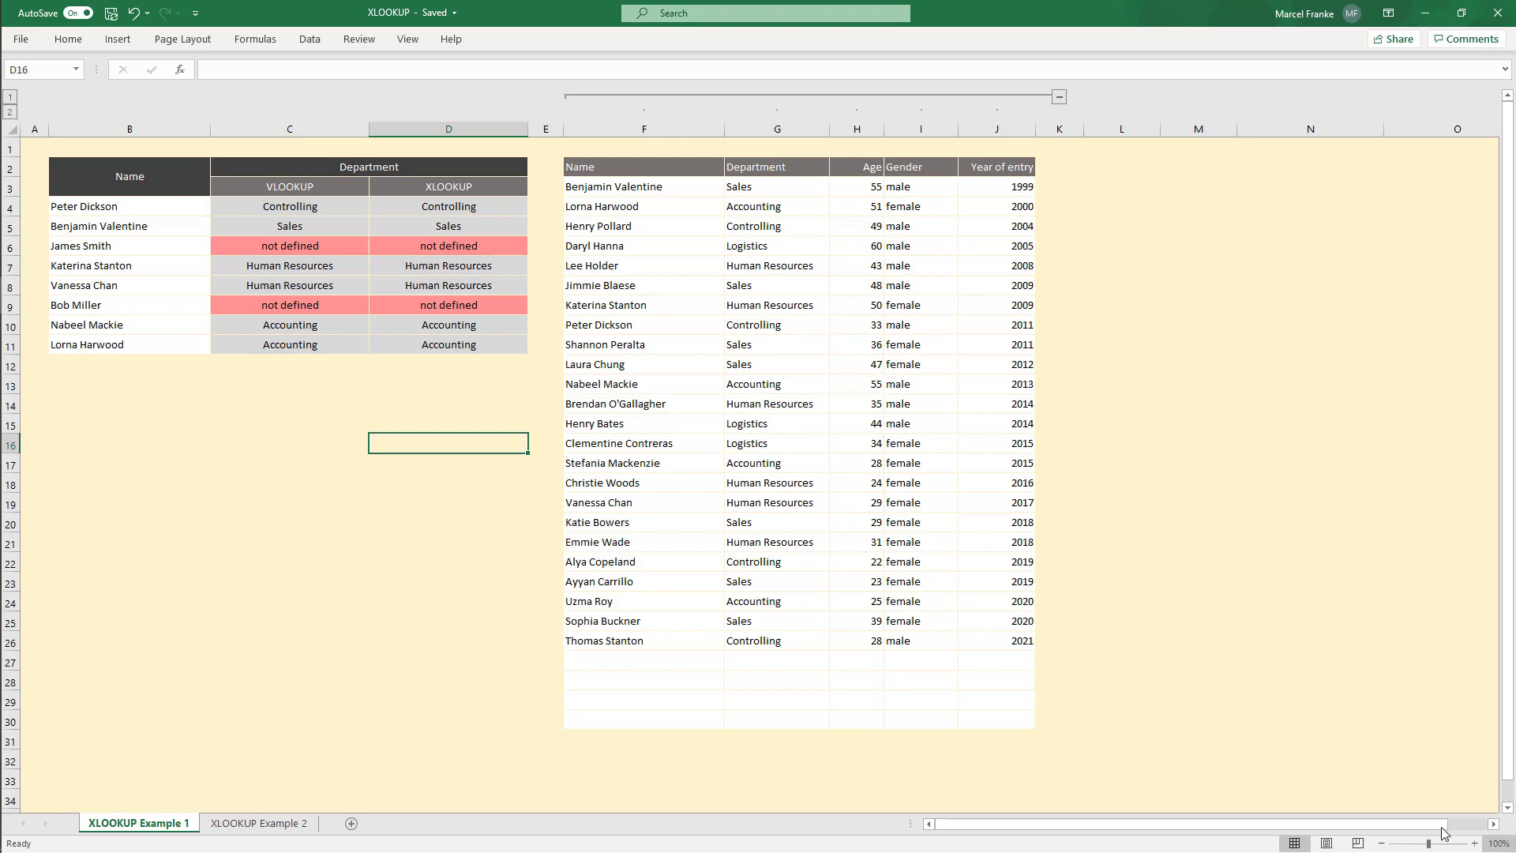
Step: Examine the VLOOKUP and XLOOKUP formulas in C4 and D4, especially their column index and return range
click(311, 209)
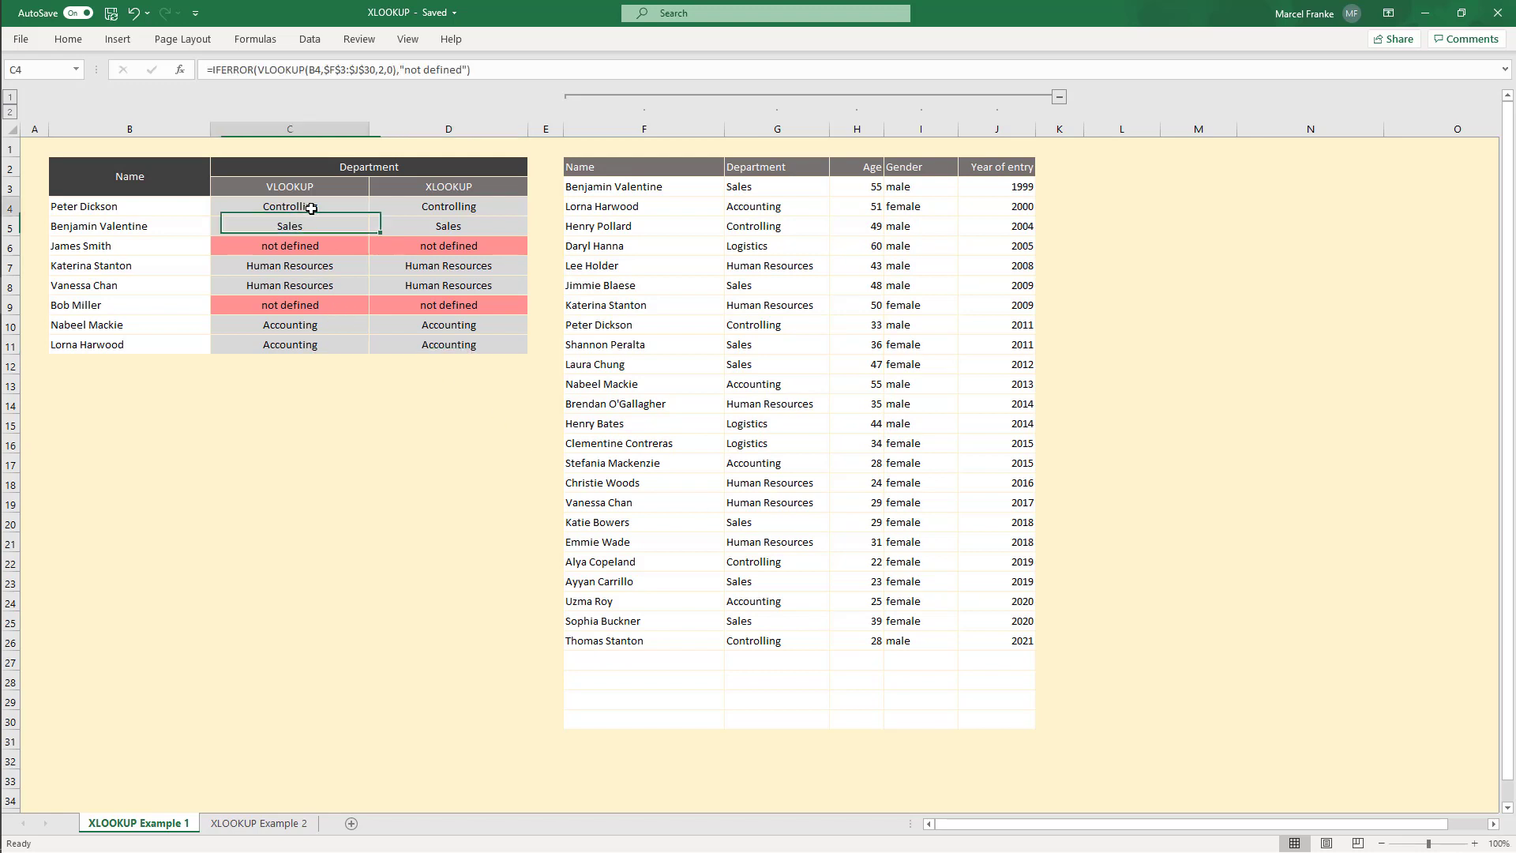
click(419, 202)
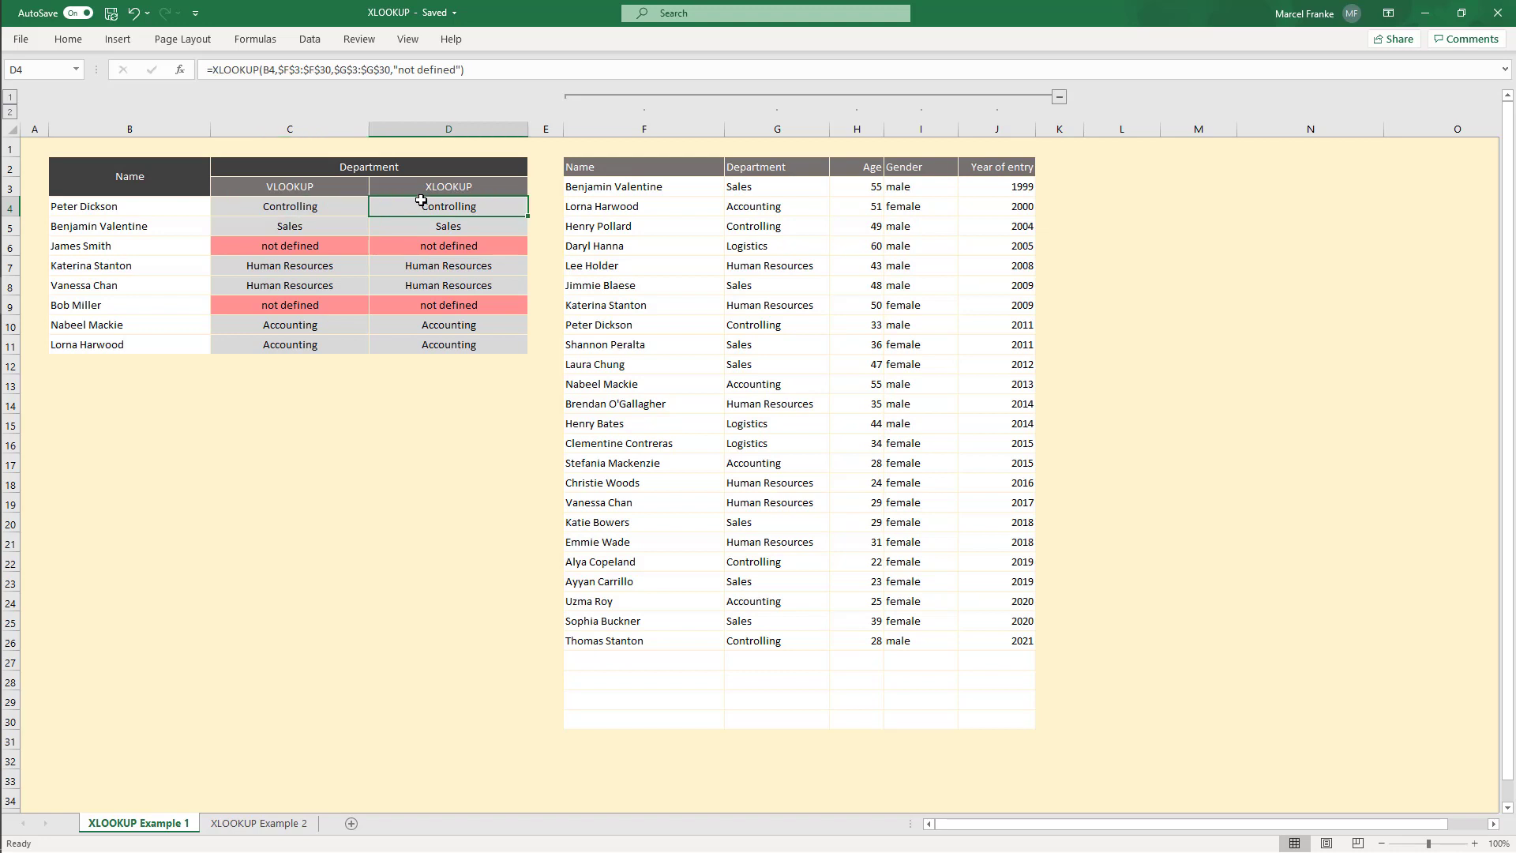
click(340, 204)
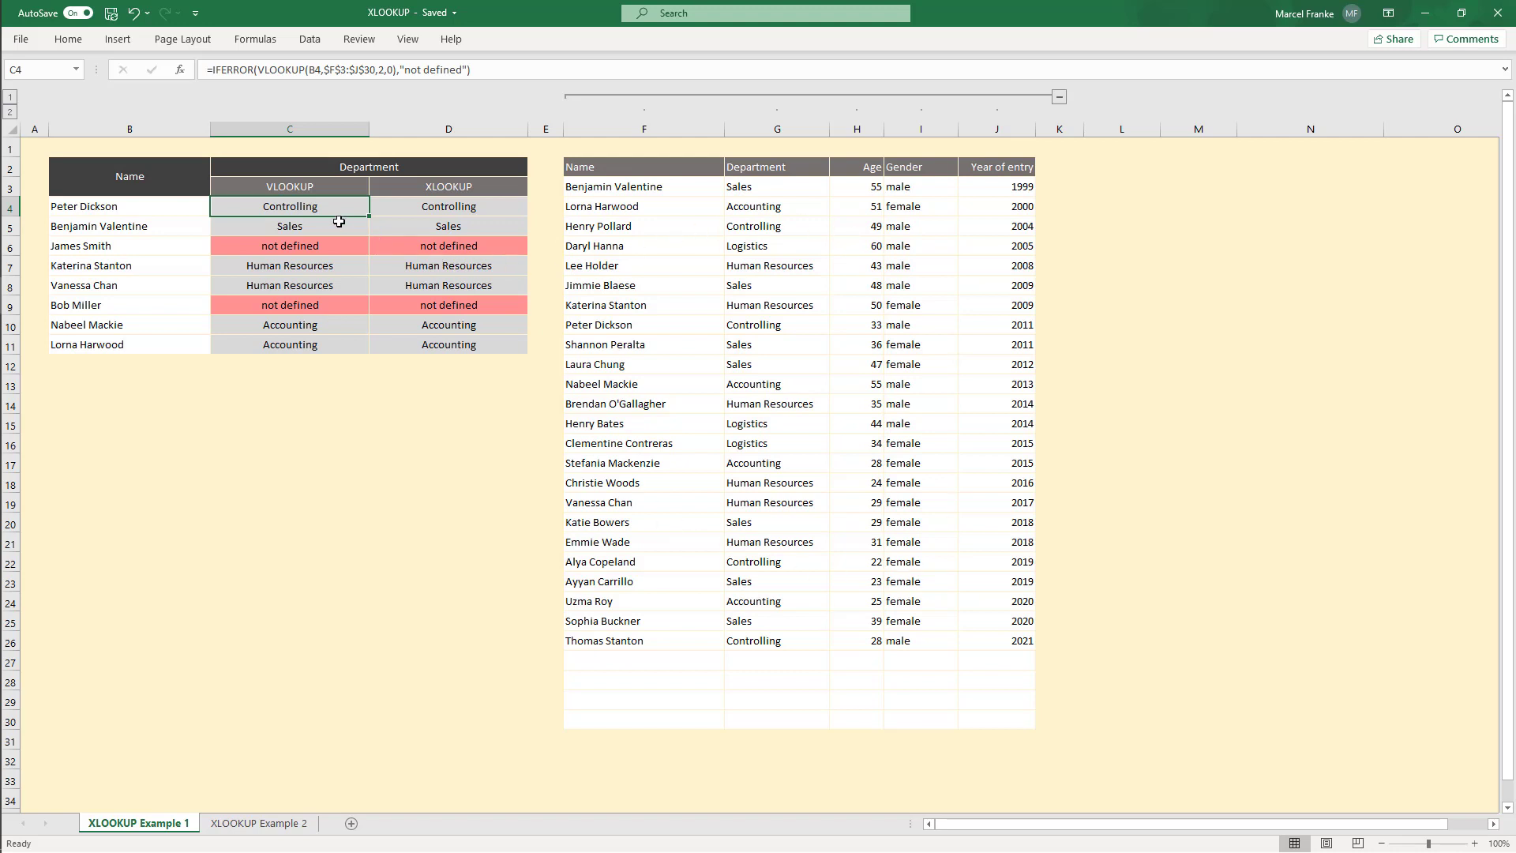
click(378, 69)
double_click(379, 69)
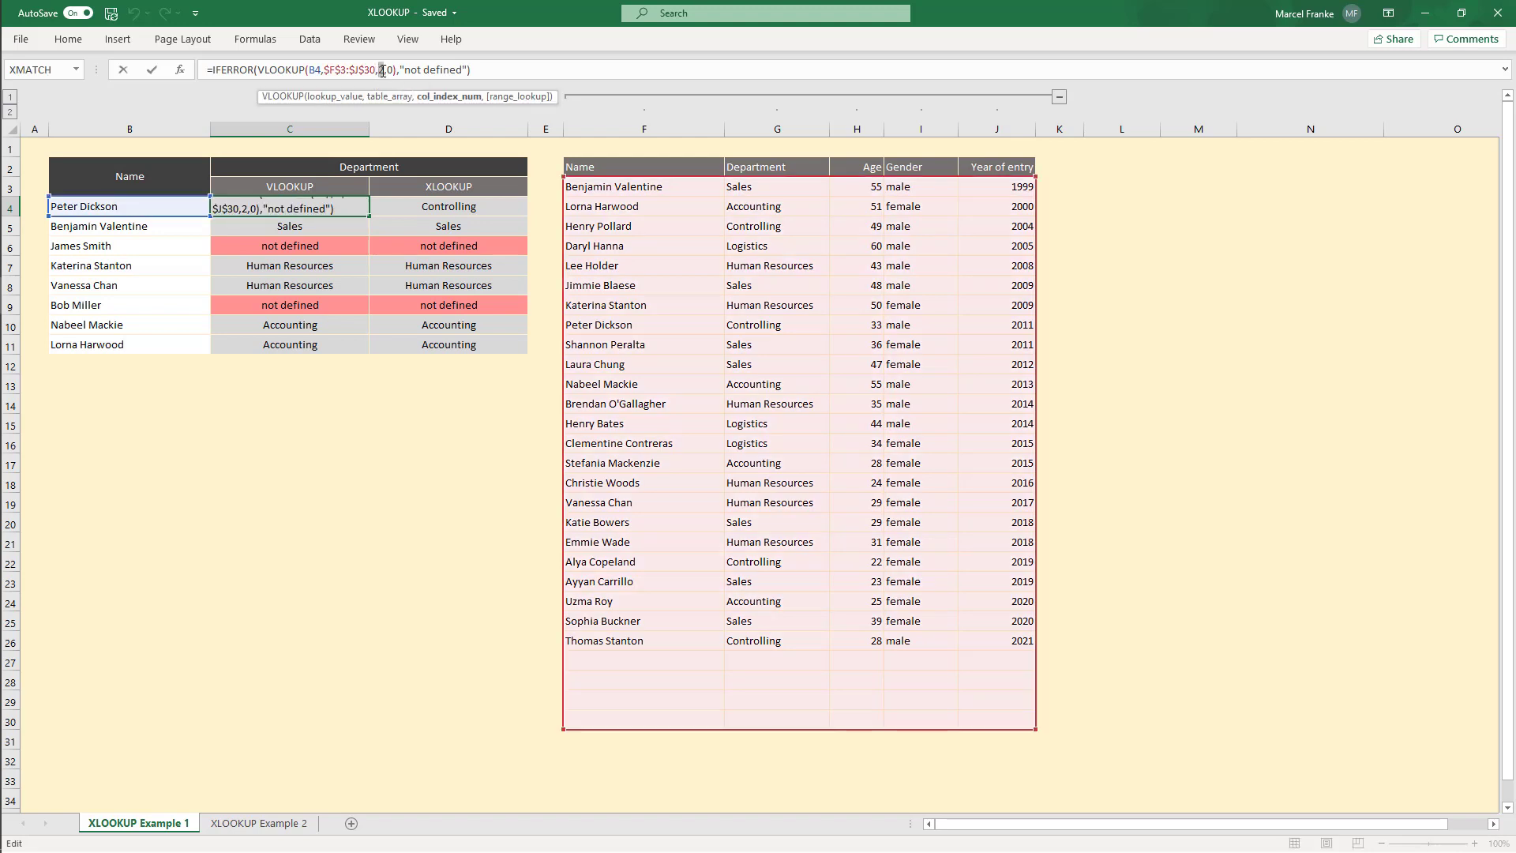
key(Escape)
click(448, 209)
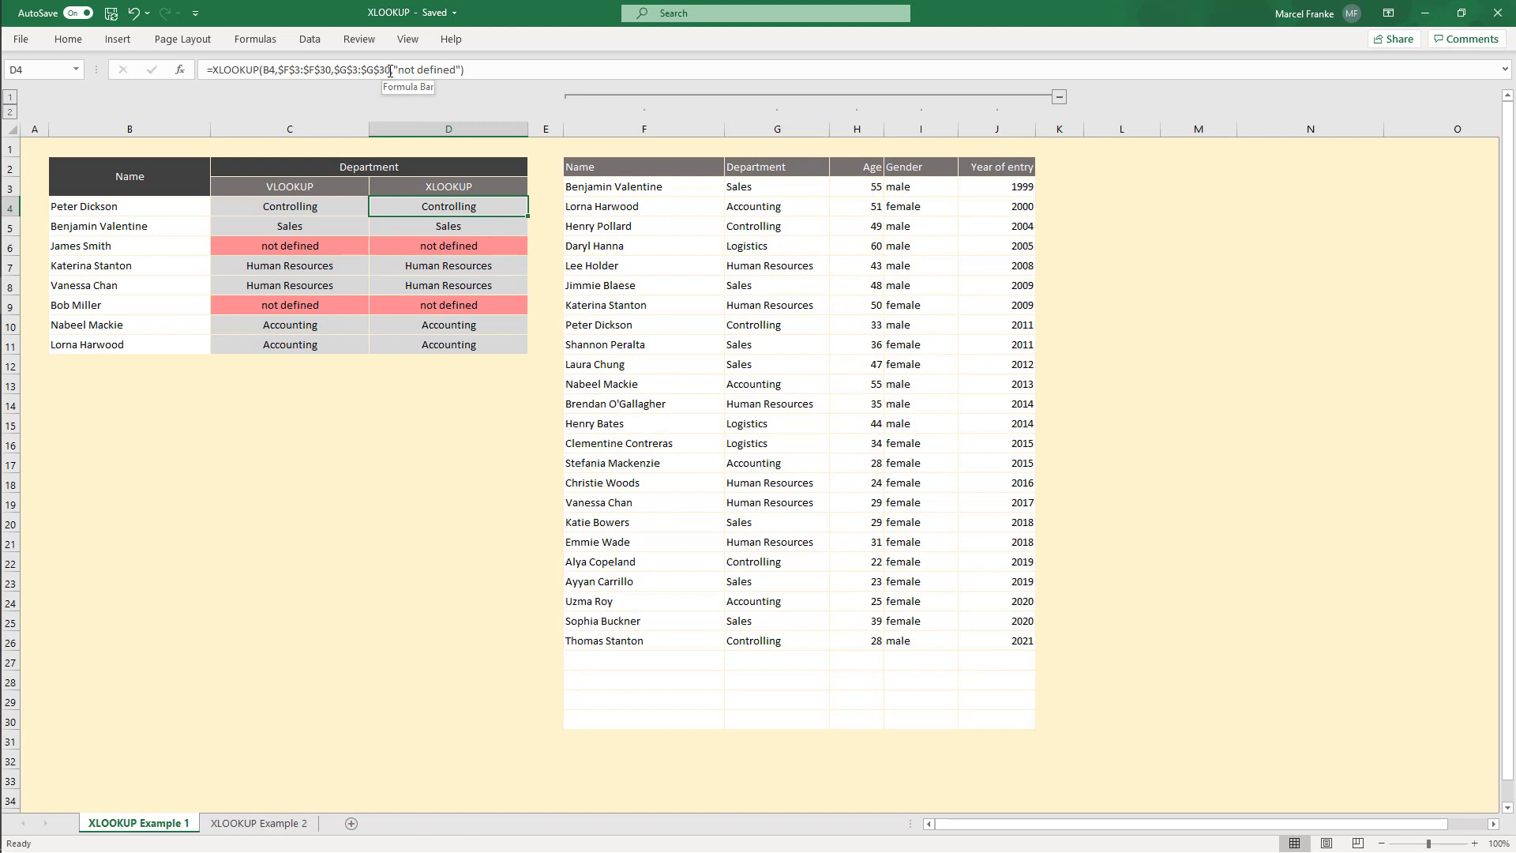
drag(391, 72, 336, 73)
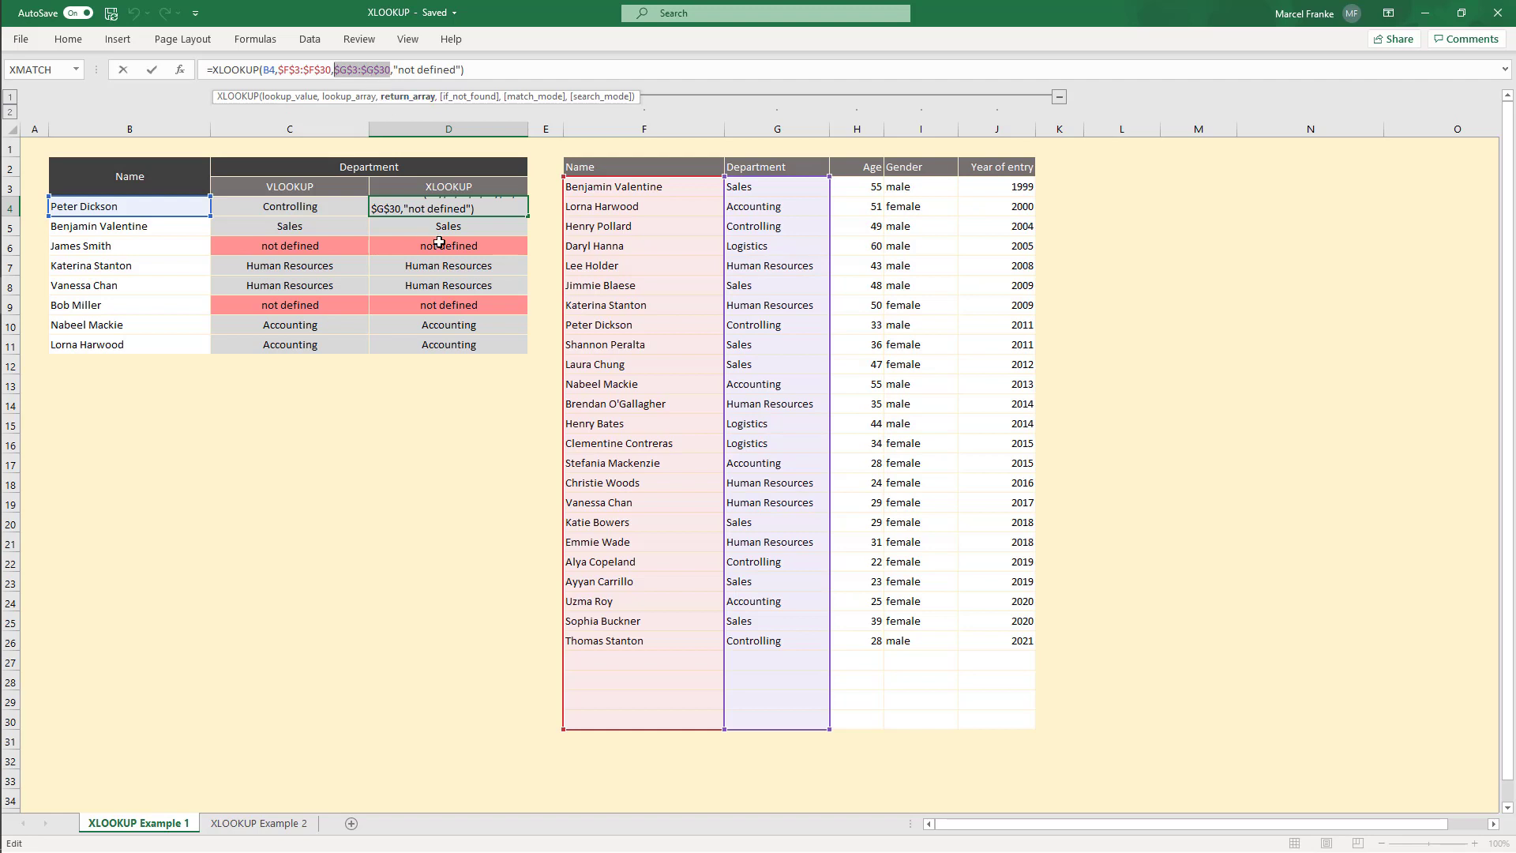
key(Return)
click(451, 423)
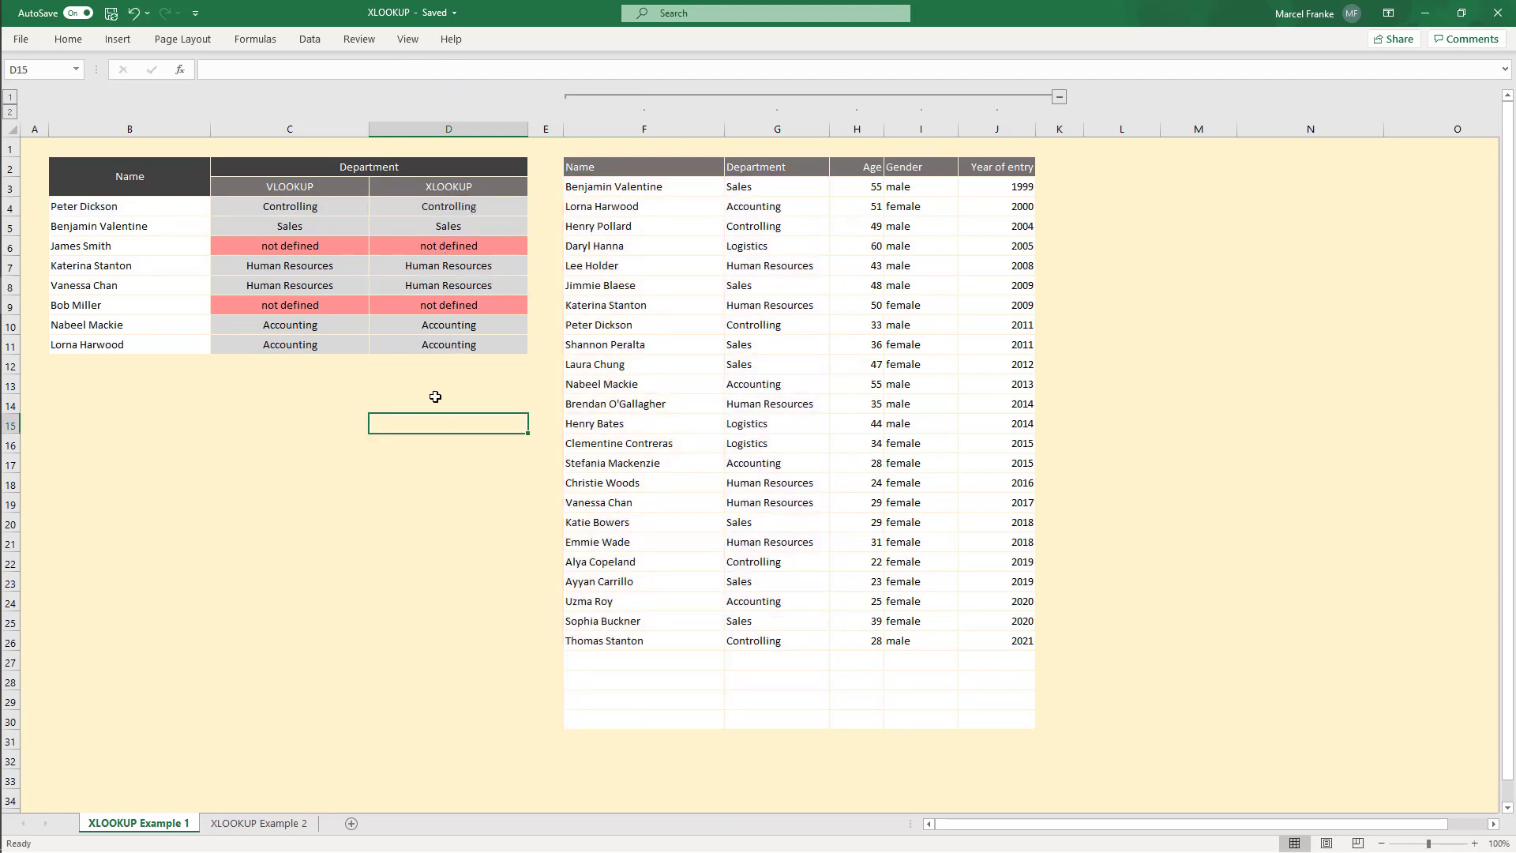
Step: Insert a new blank column before the Department column of the employee table
drag(619, 166, 1005, 718)
click(858, 227)
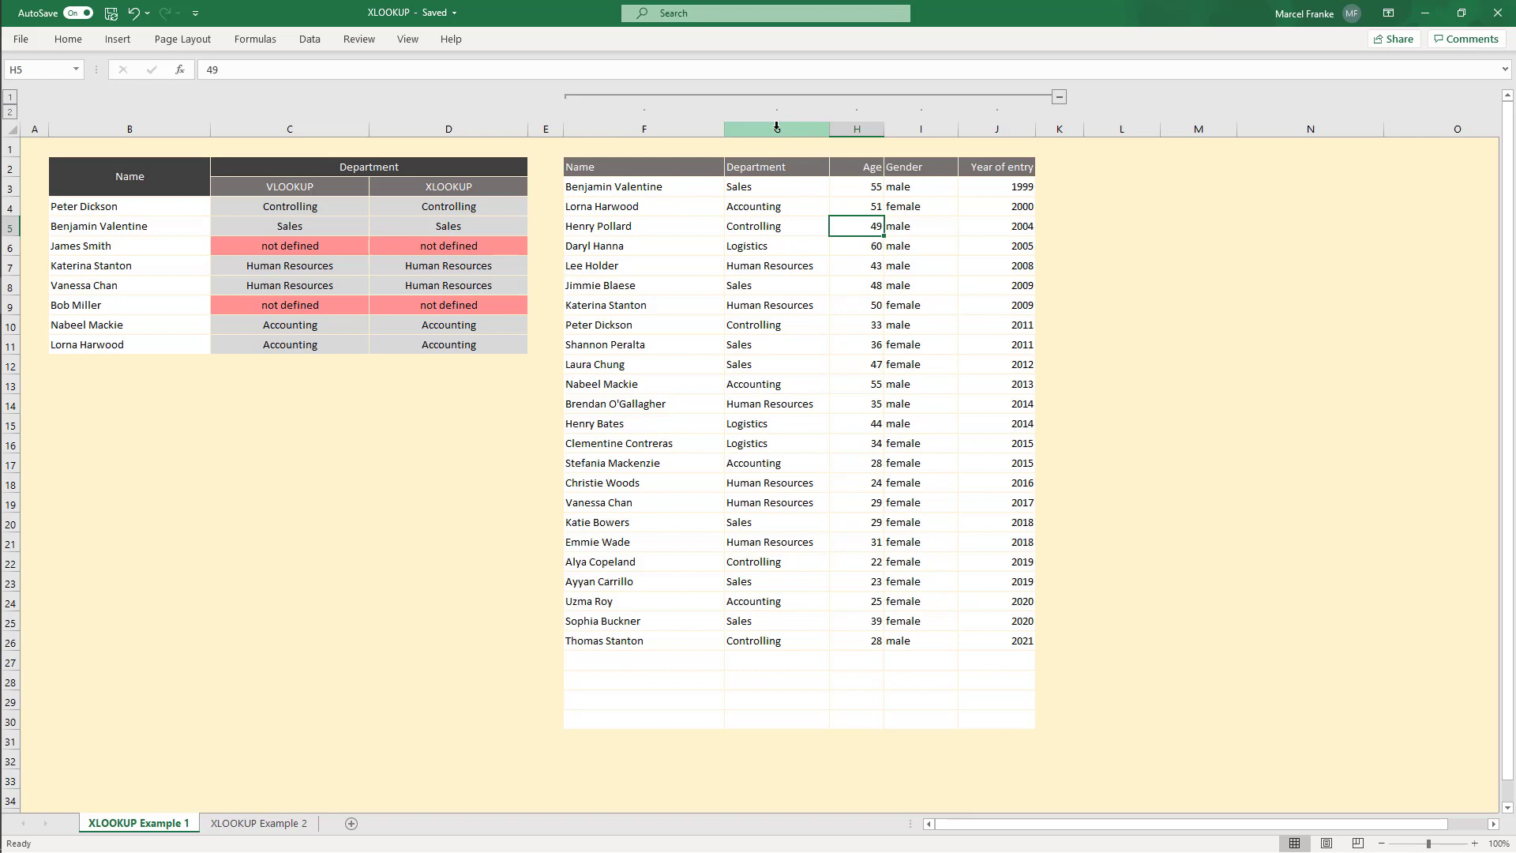
right_click(765, 127)
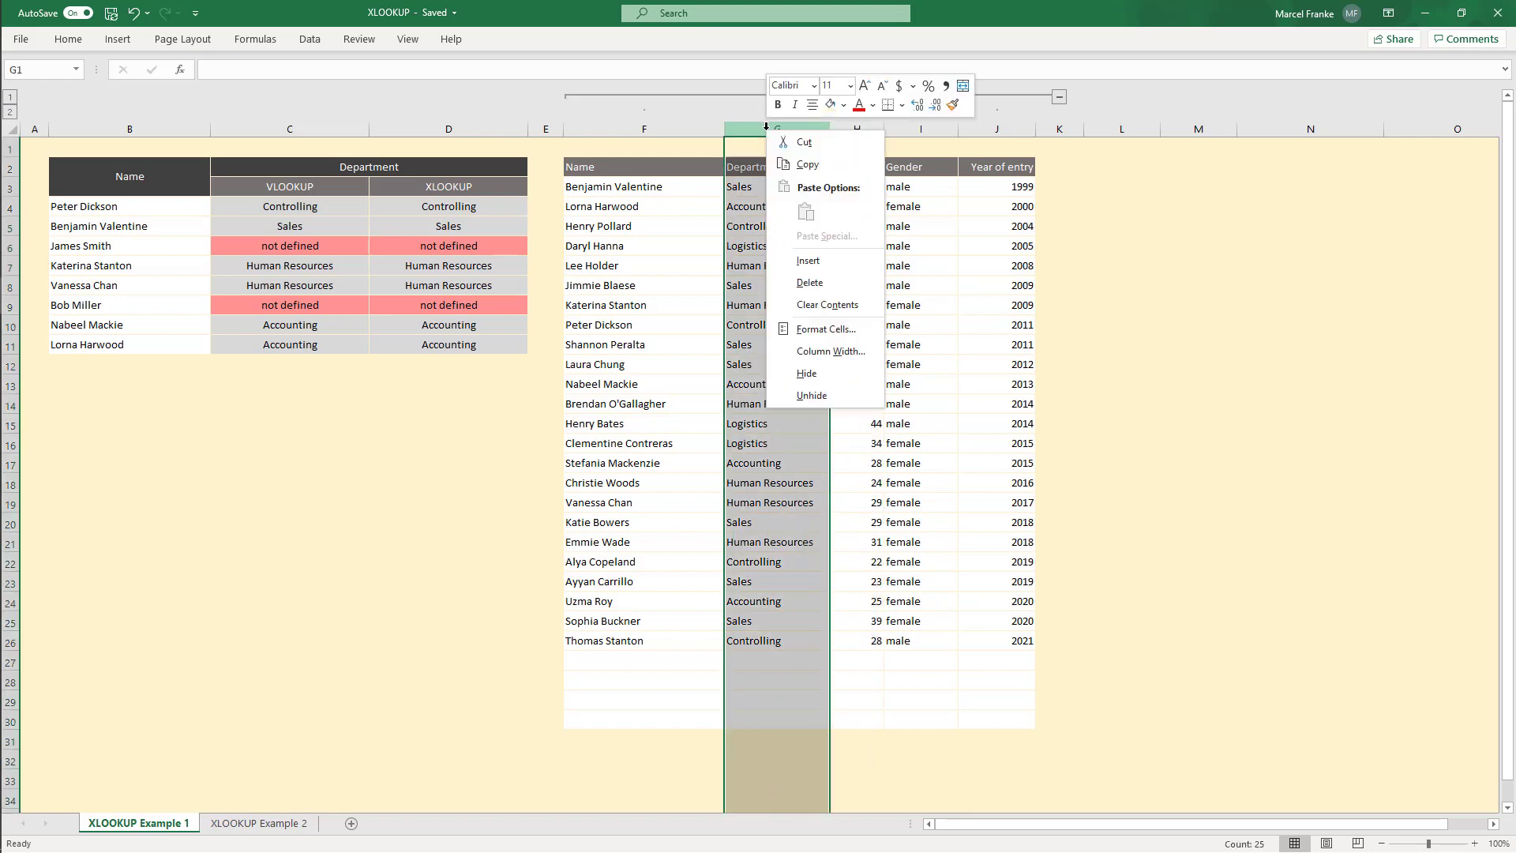
click(828, 260)
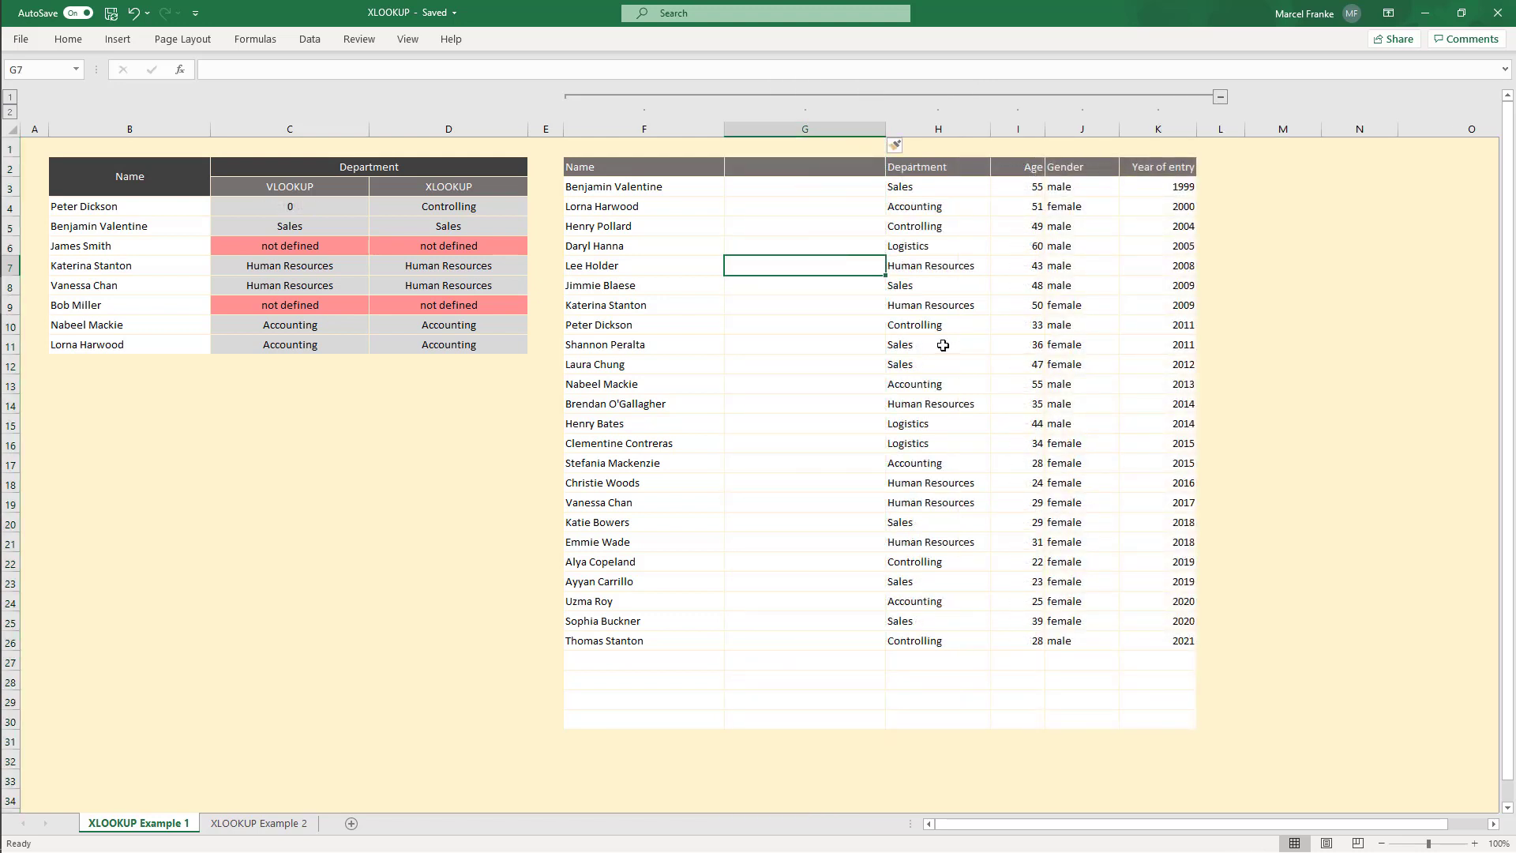
Step: Recopy the VLOOKUP formula from C4 into C5:C11
click(338, 210)
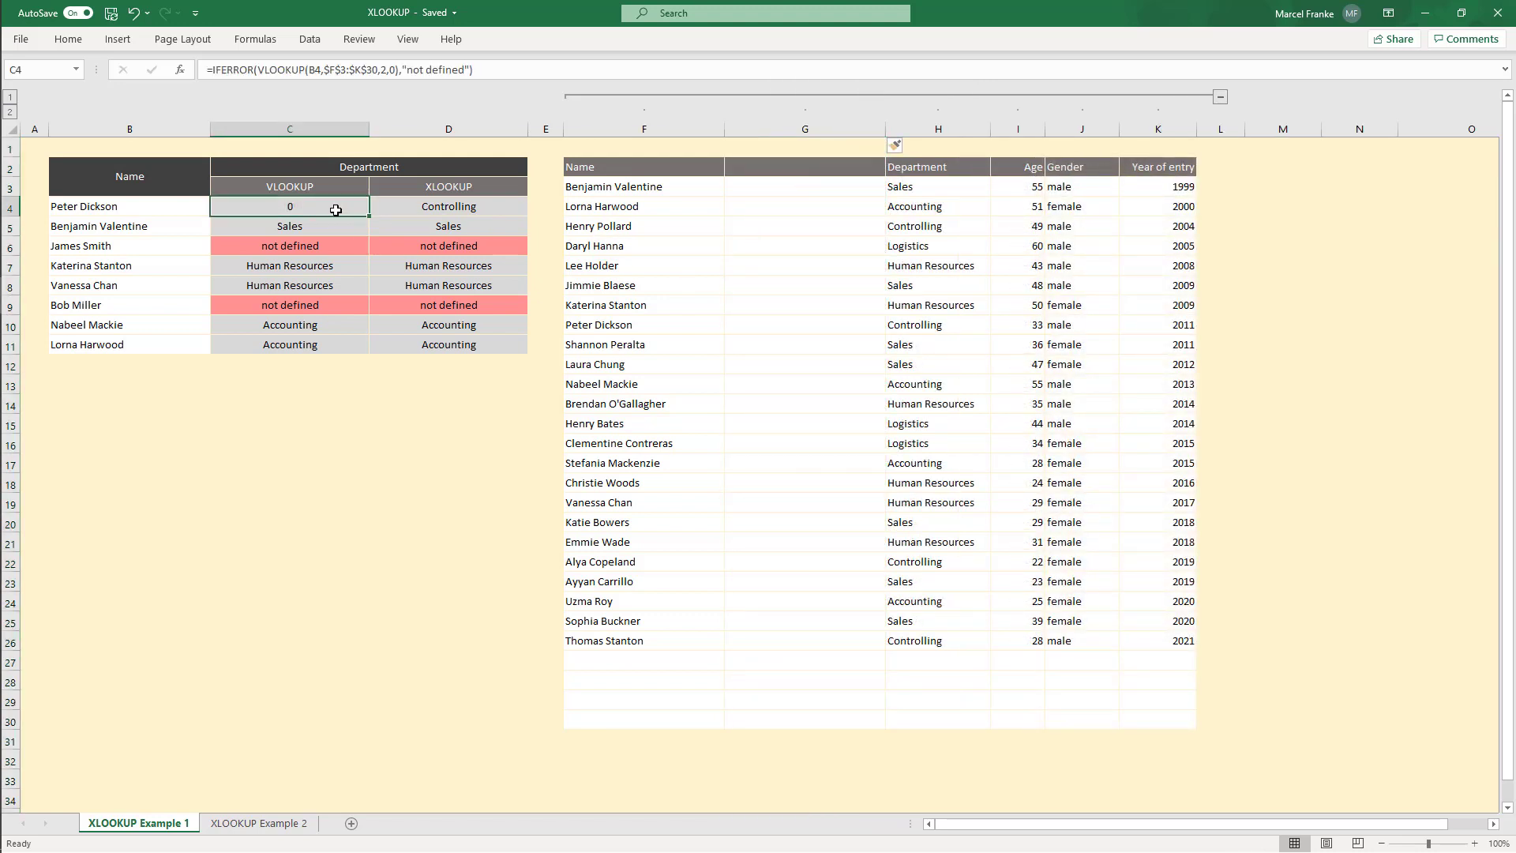
double_click(336, 210)
key(Escape)
key(ctrl+c)
drag(325, 231, 315, 344)
key(ctrl+v)
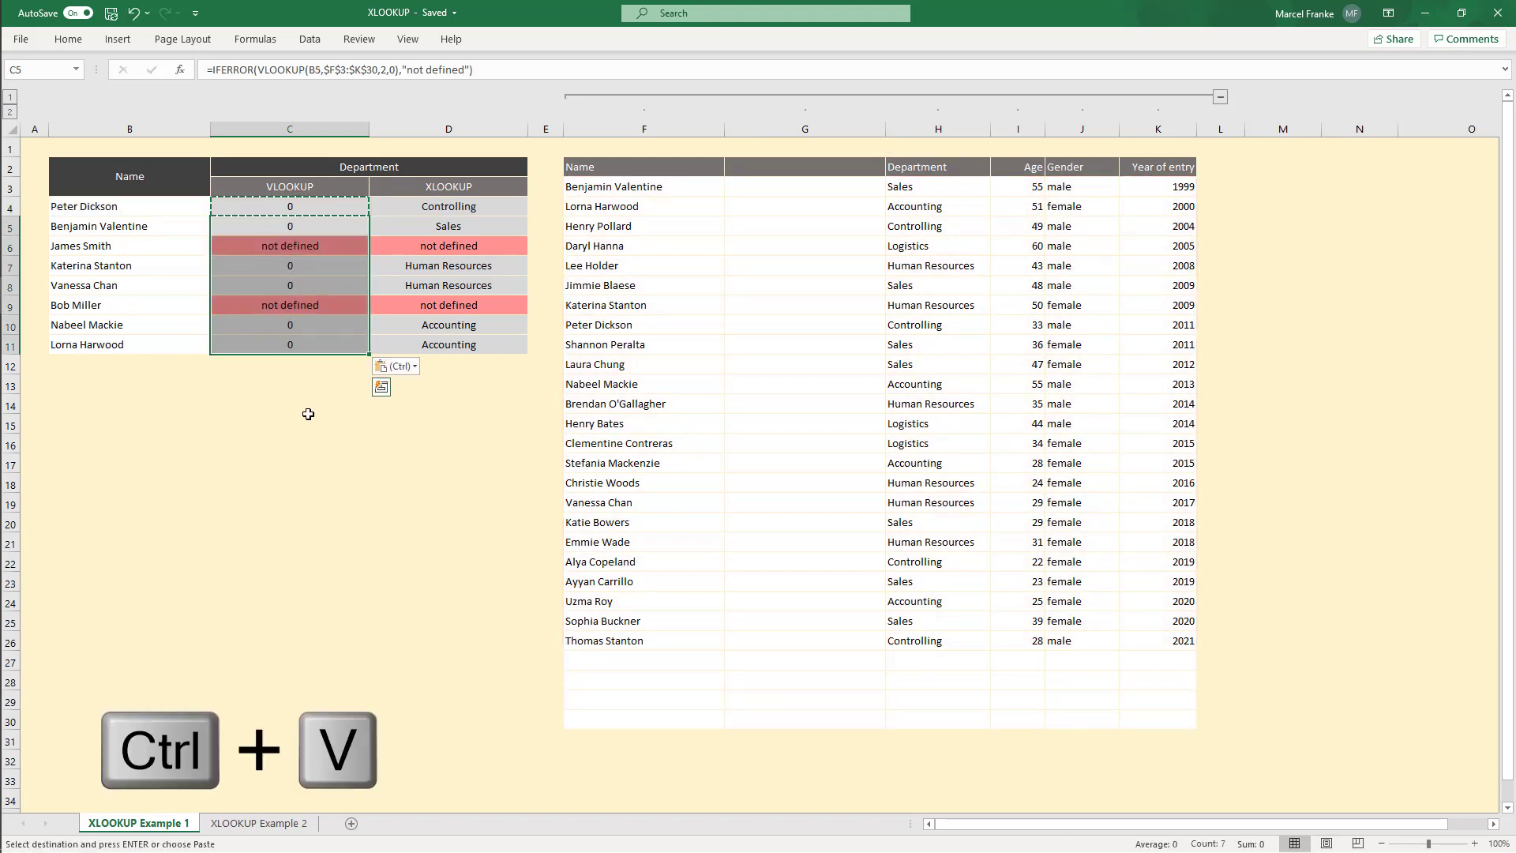
key(Escape)
click(308, 415)
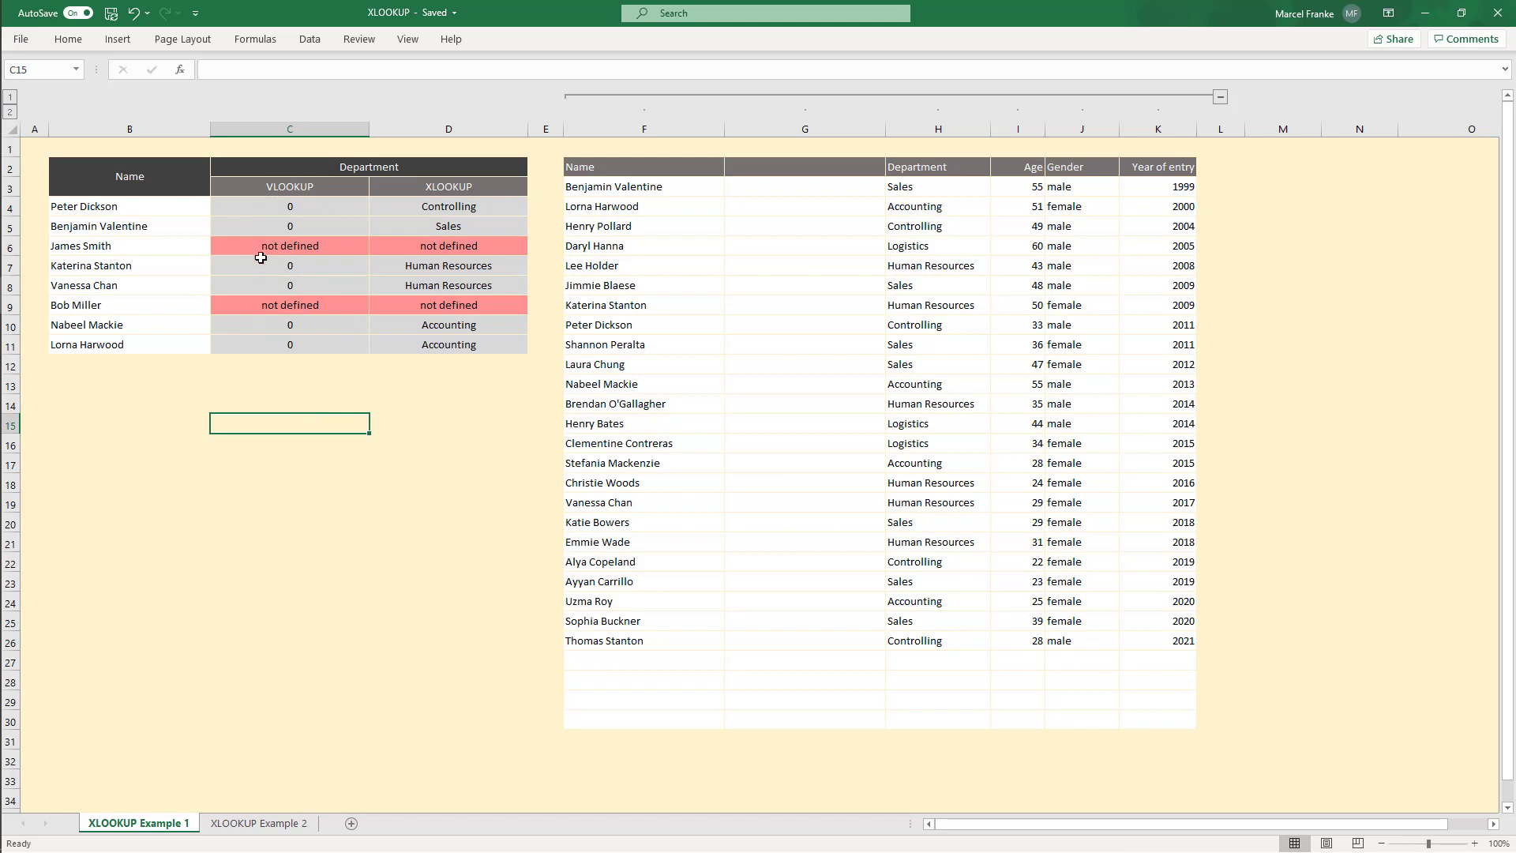
Step: Recopy the XLOOKUP formula from D4 into D5:D11
click(407, 210)
key(ctrl+c)
drag(428, 229, 421, 346)
key(ctrl+v)
key(Escape)
click(404, 428)
Step: Examine both lookup columns' formulas to compare how they respond to the inserted column
drag(322, 209, 313, 347)
click(312, 348)
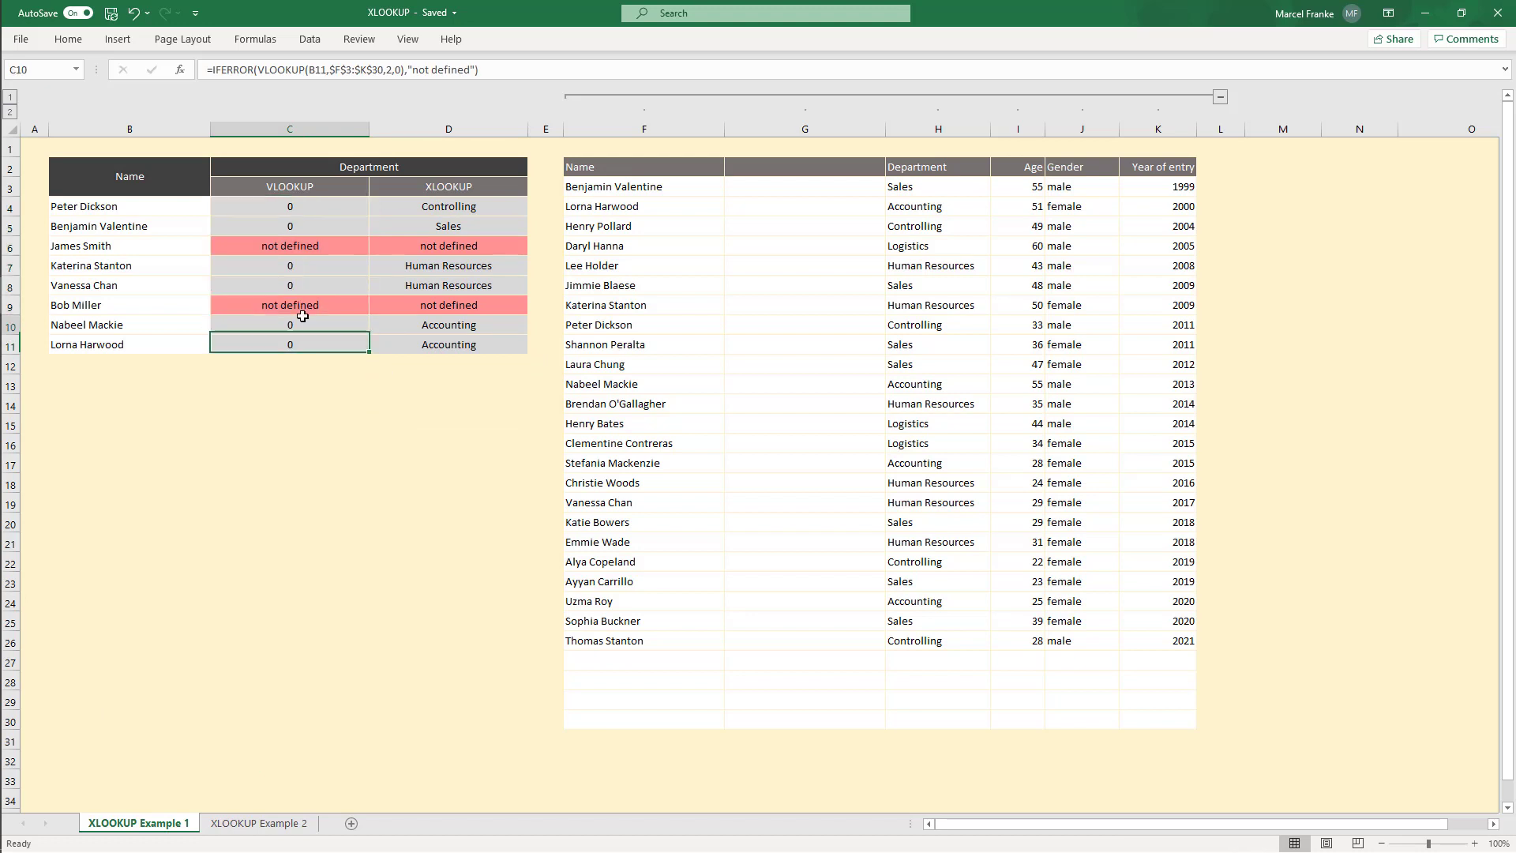
drag(458, 206, 447, 345)
click(447, 345)
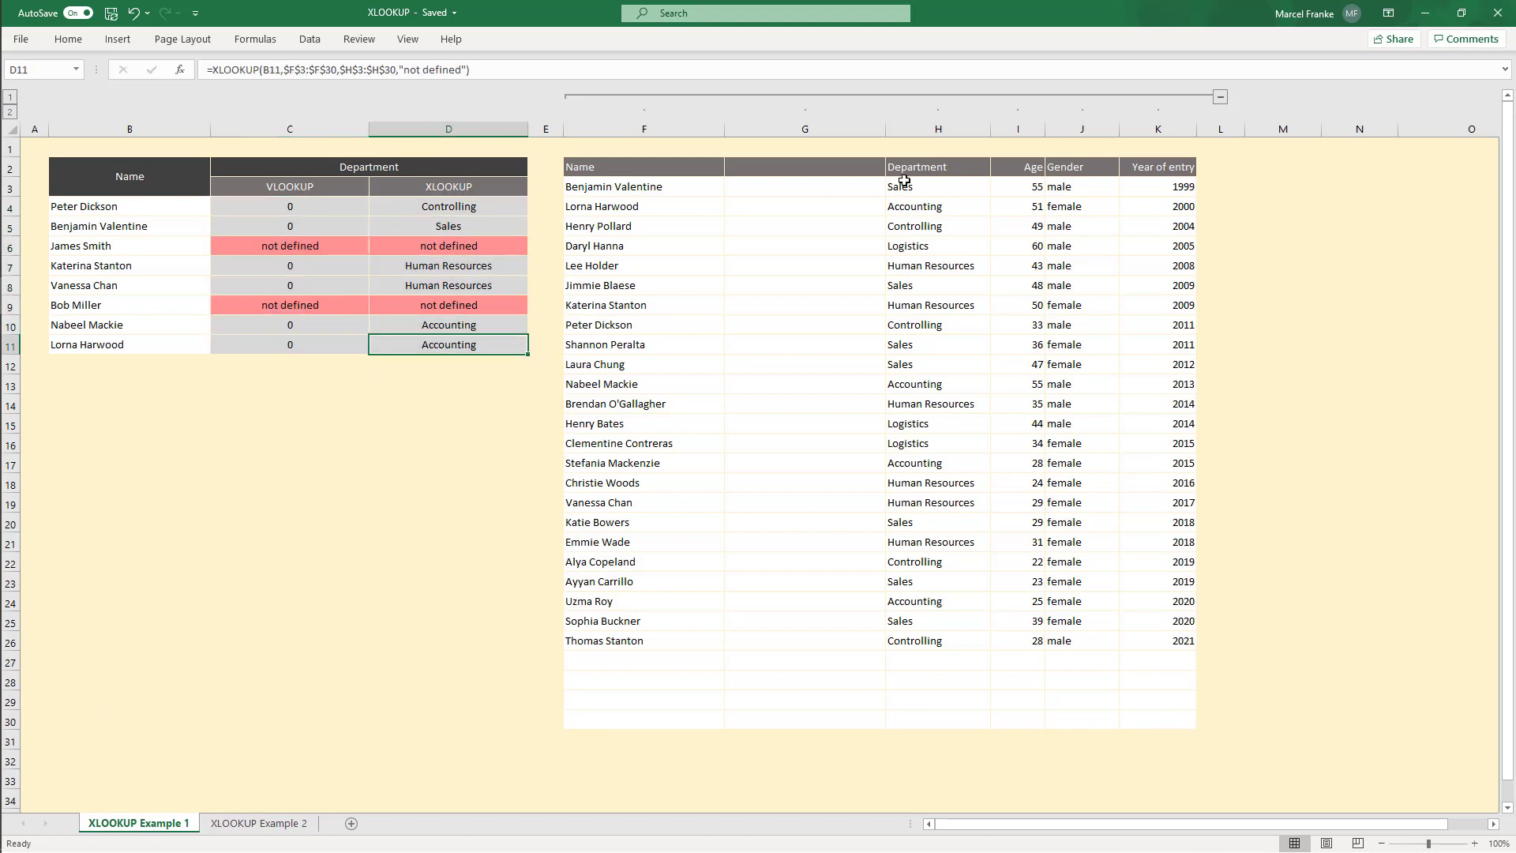
double_click(435, 204)
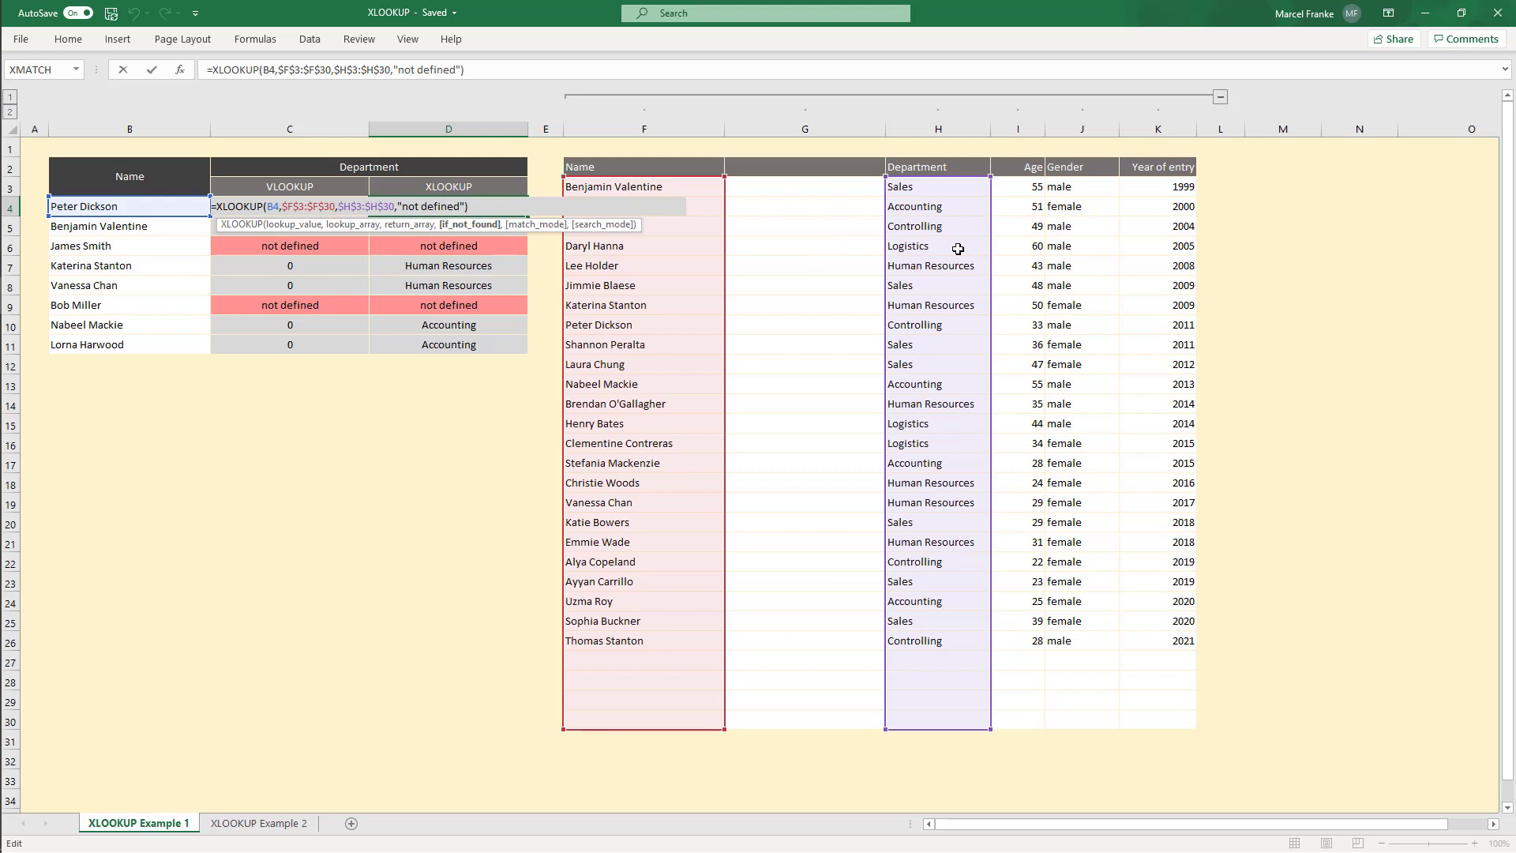
key(Return)
click(320, 209)
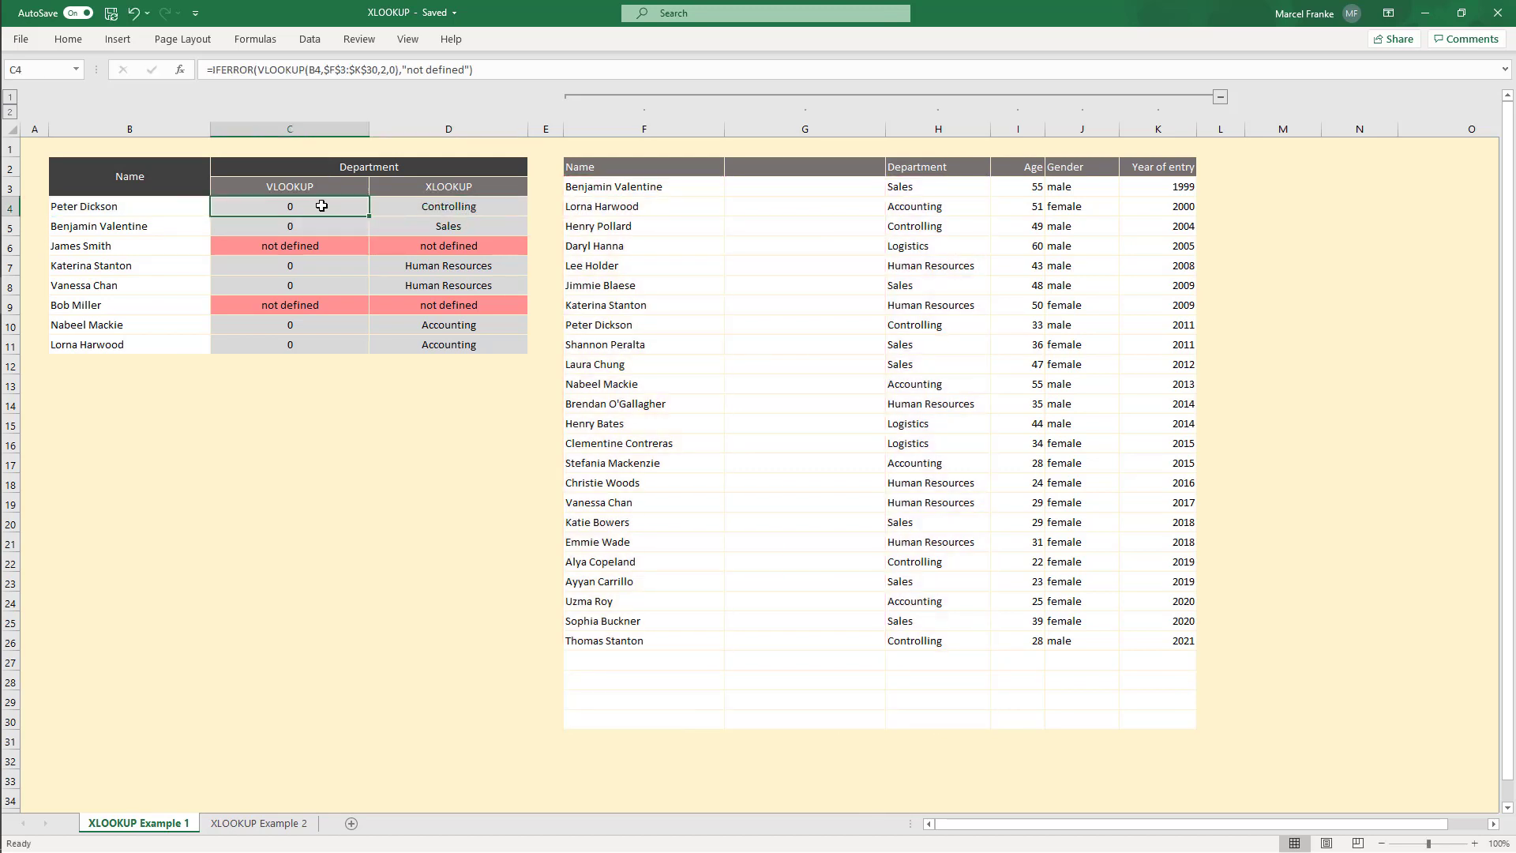
Step: Examine the VLOOKUP formula in C4 and the columns of the employee table
double_click(322, 205)
click(228, 207)
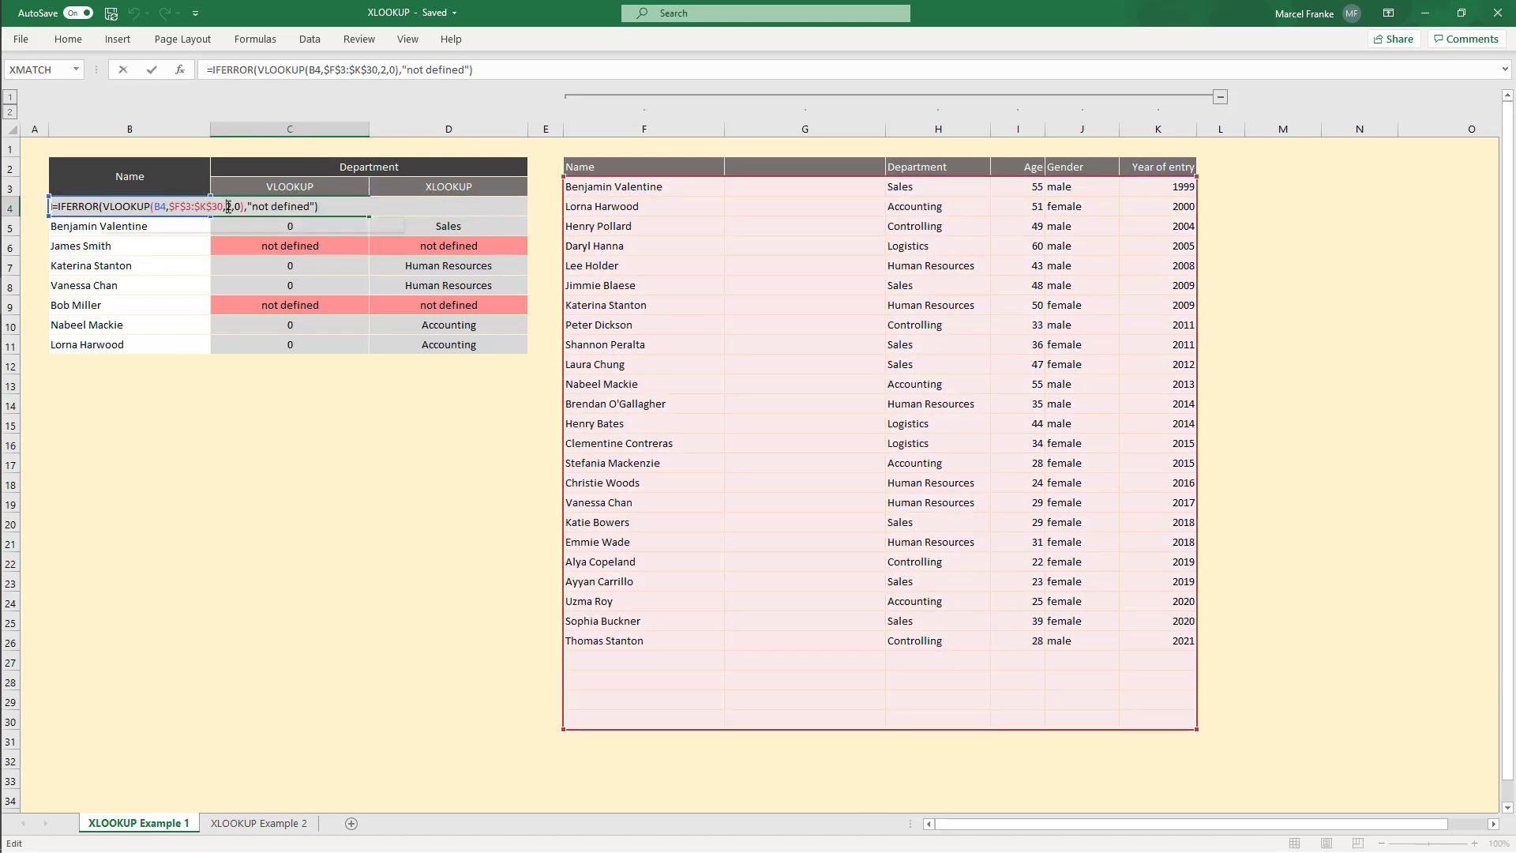
key(Escape)
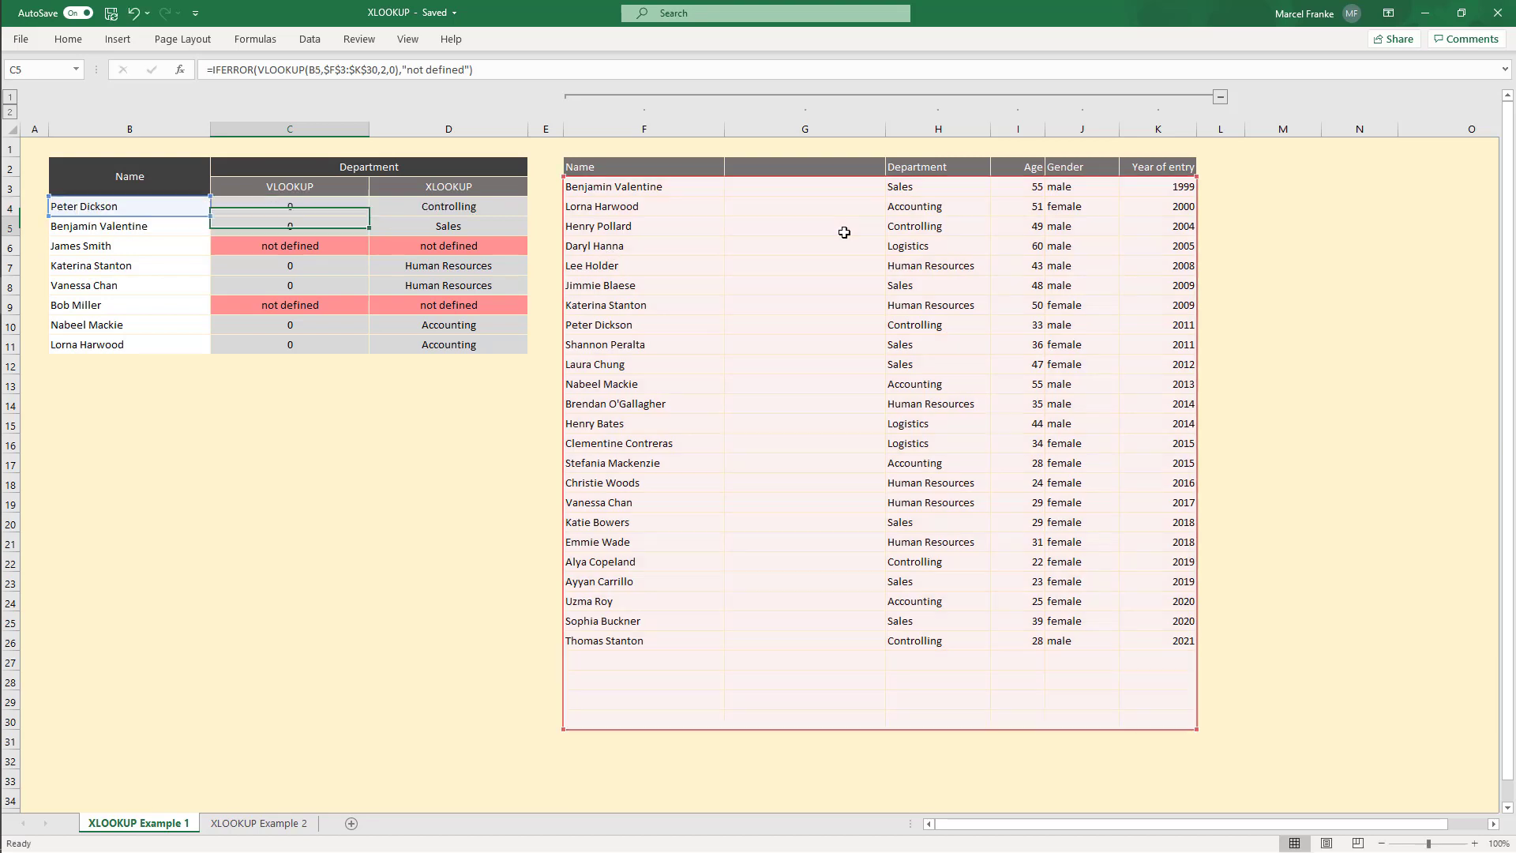
drag(802, 186, 810, 713)
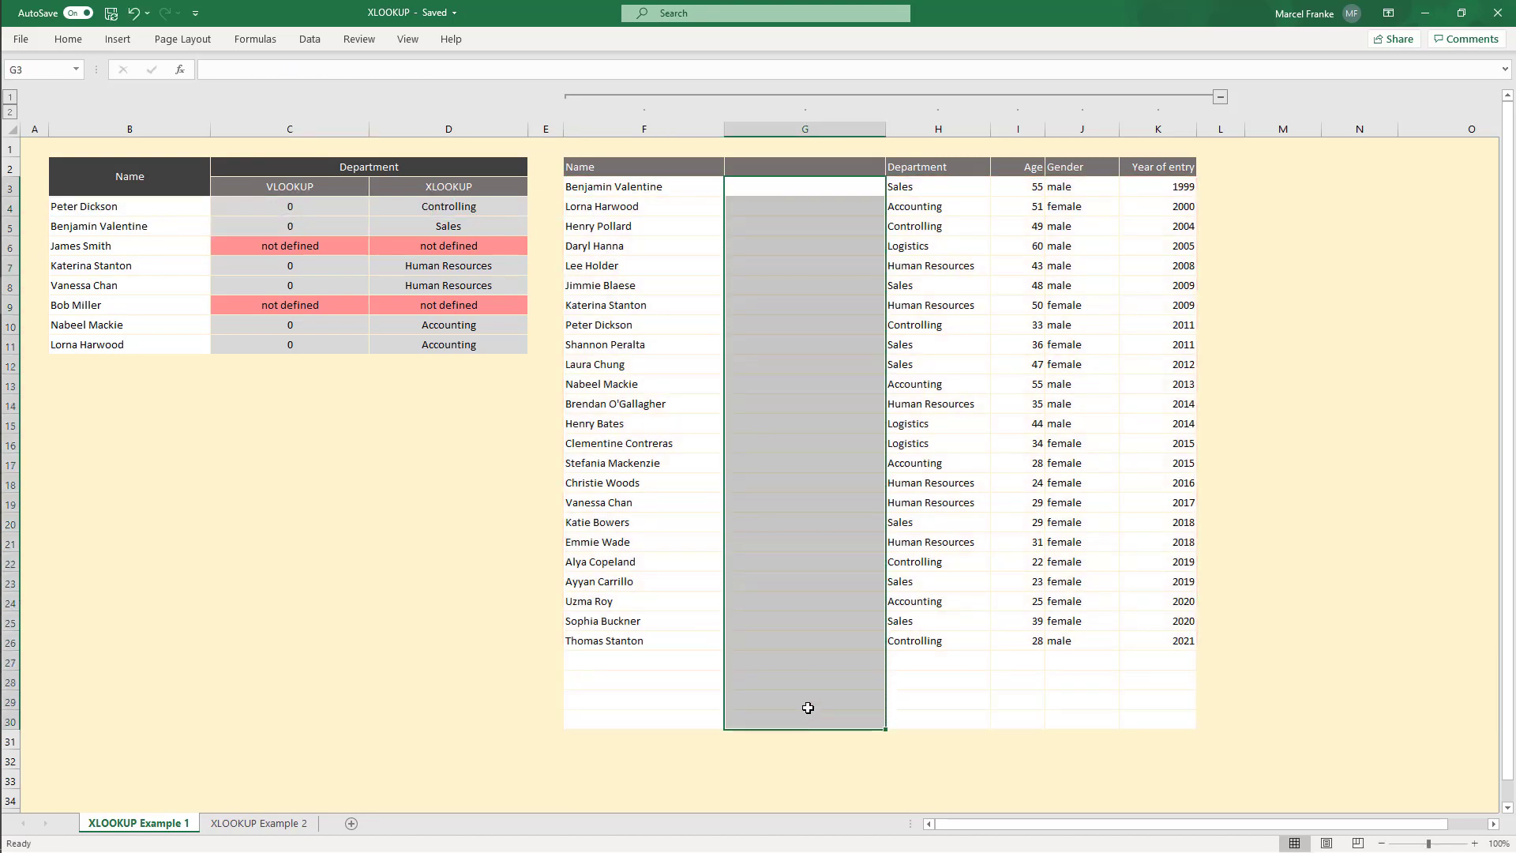
click(736, 601)
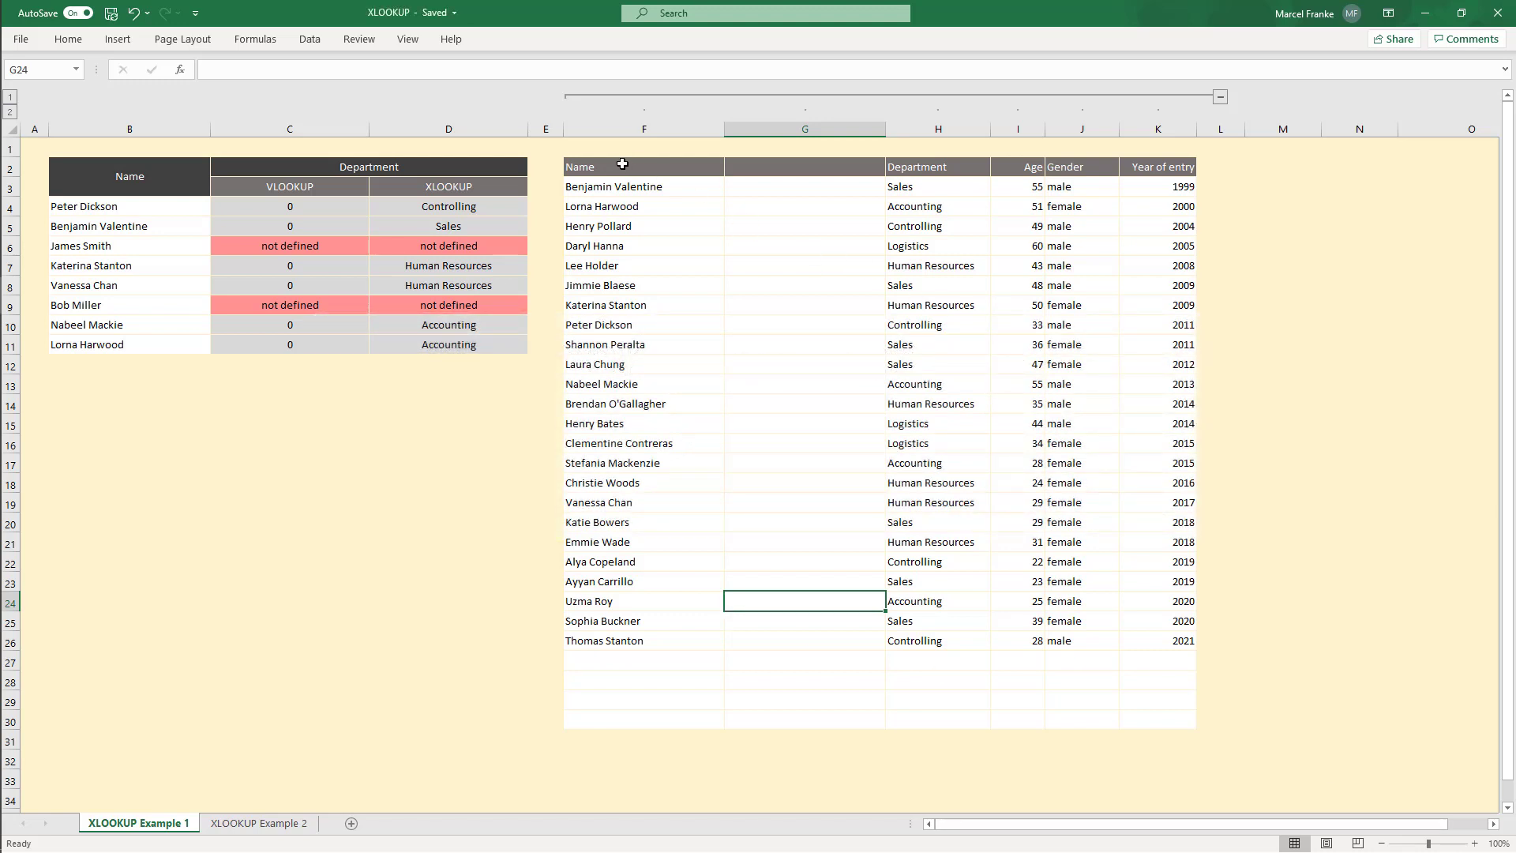
drag(627, 167, 1188, 168)
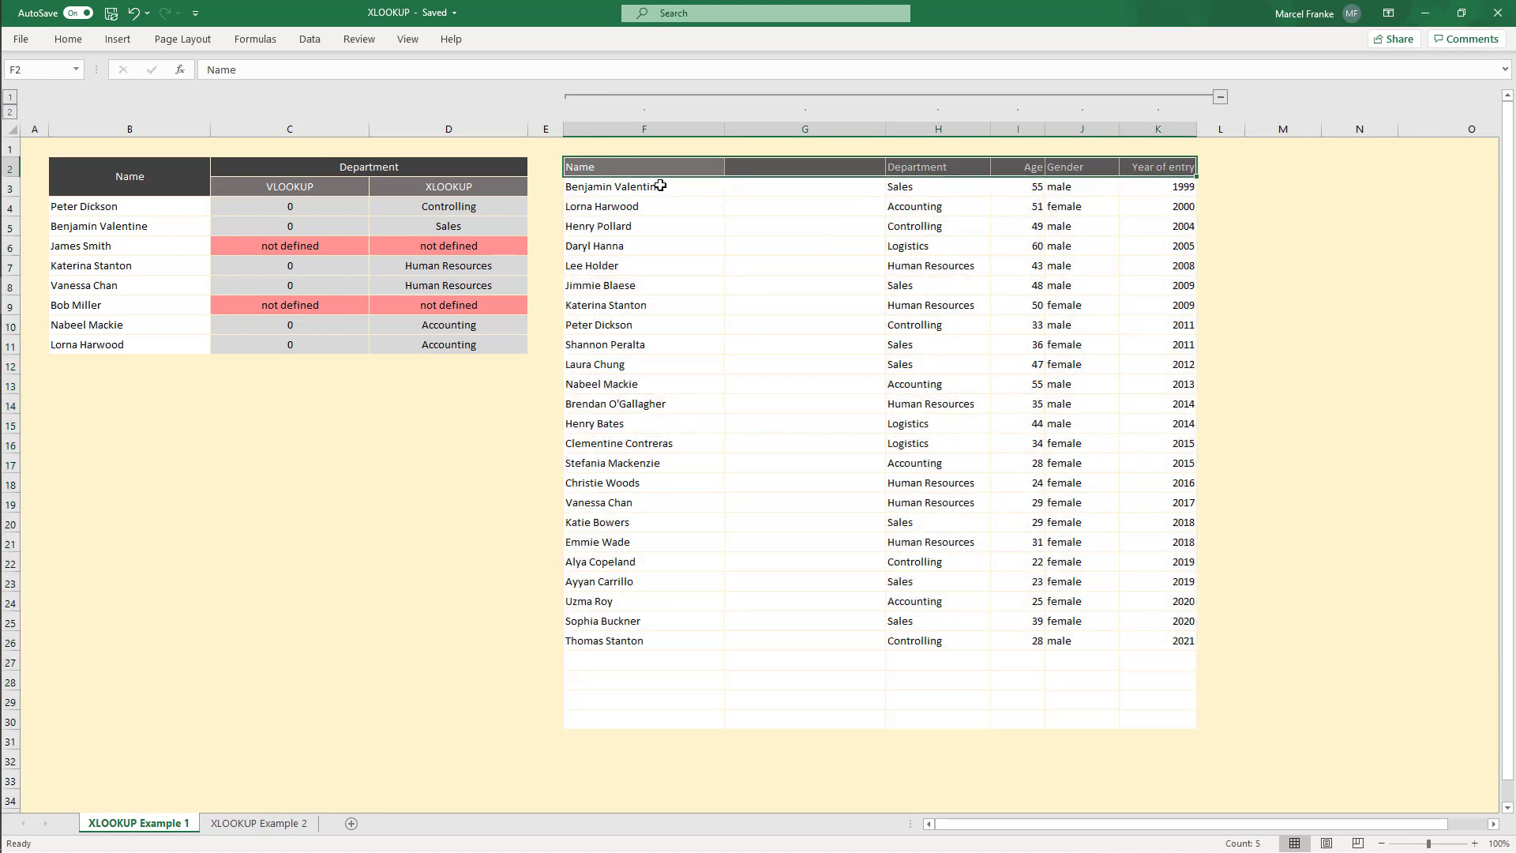
drag(660, 186, 654, 721)
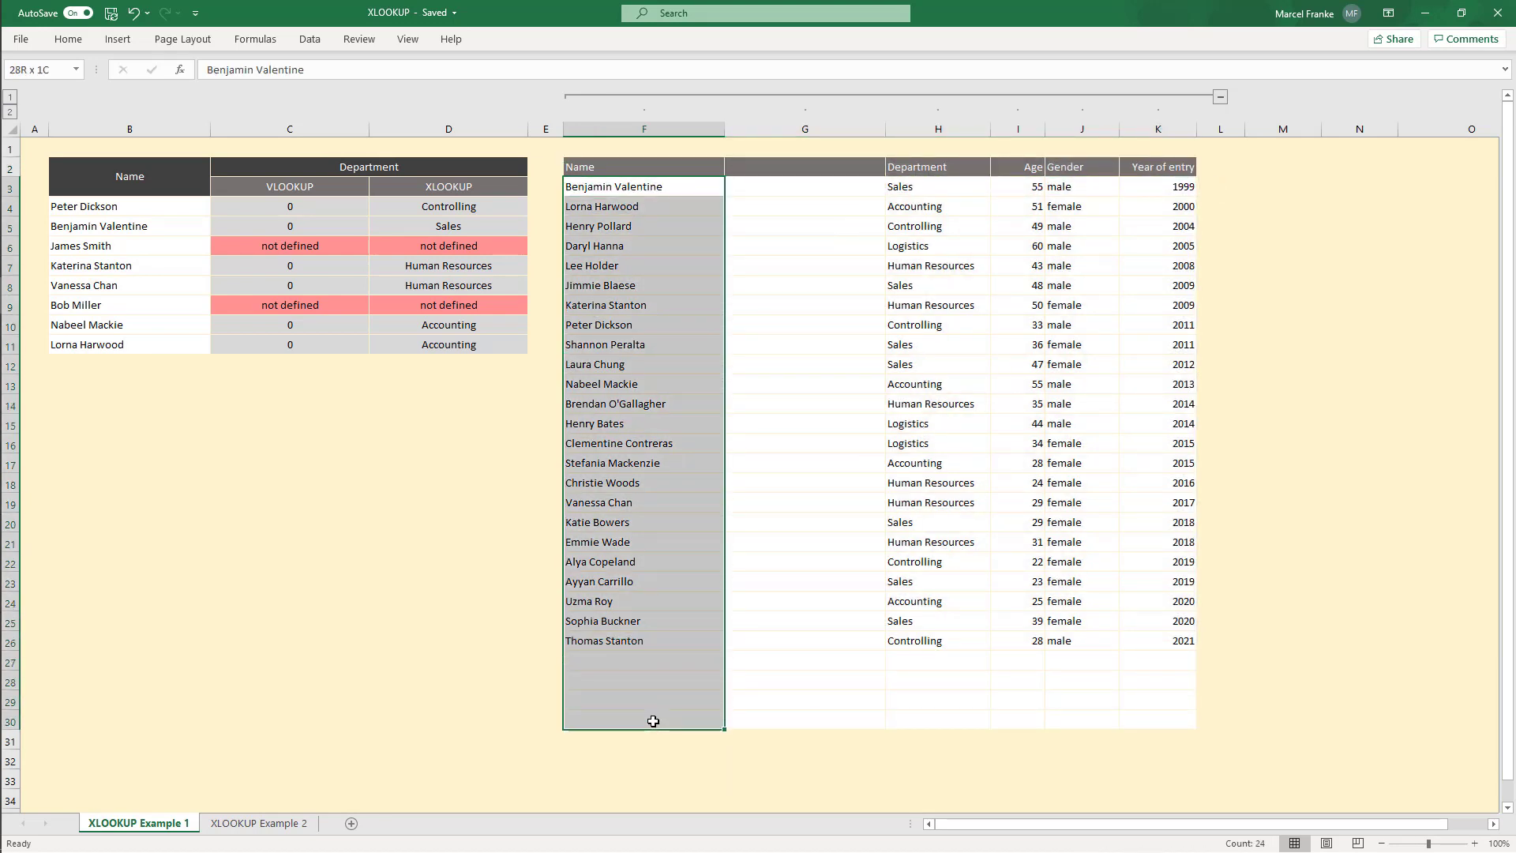
click(654, 721)
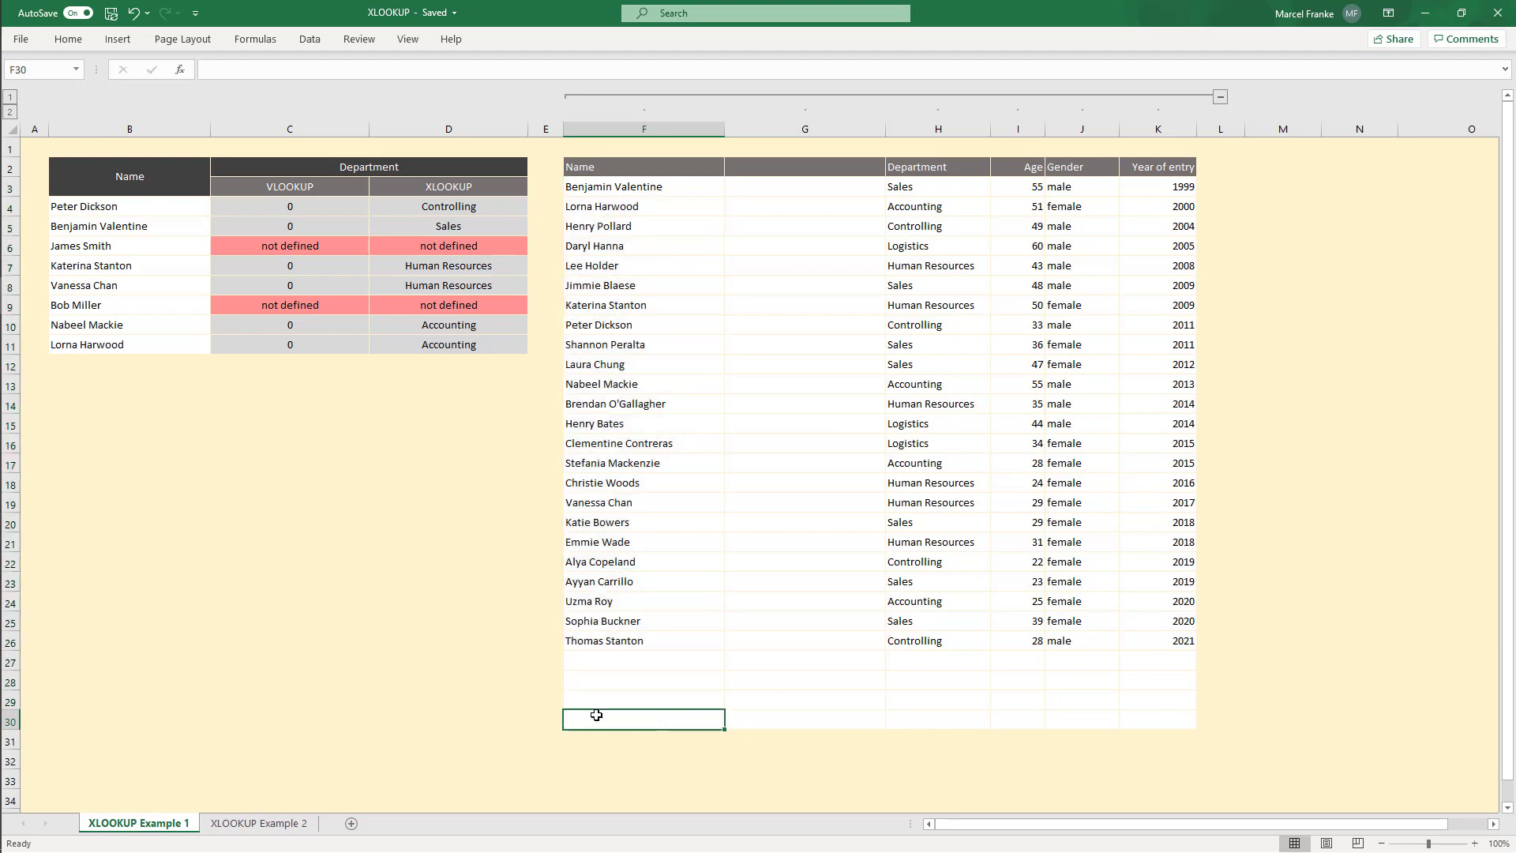
Step: Switch to the second sheet and examine the horizontal employee table and the lookup cells above it
click(255, 823)
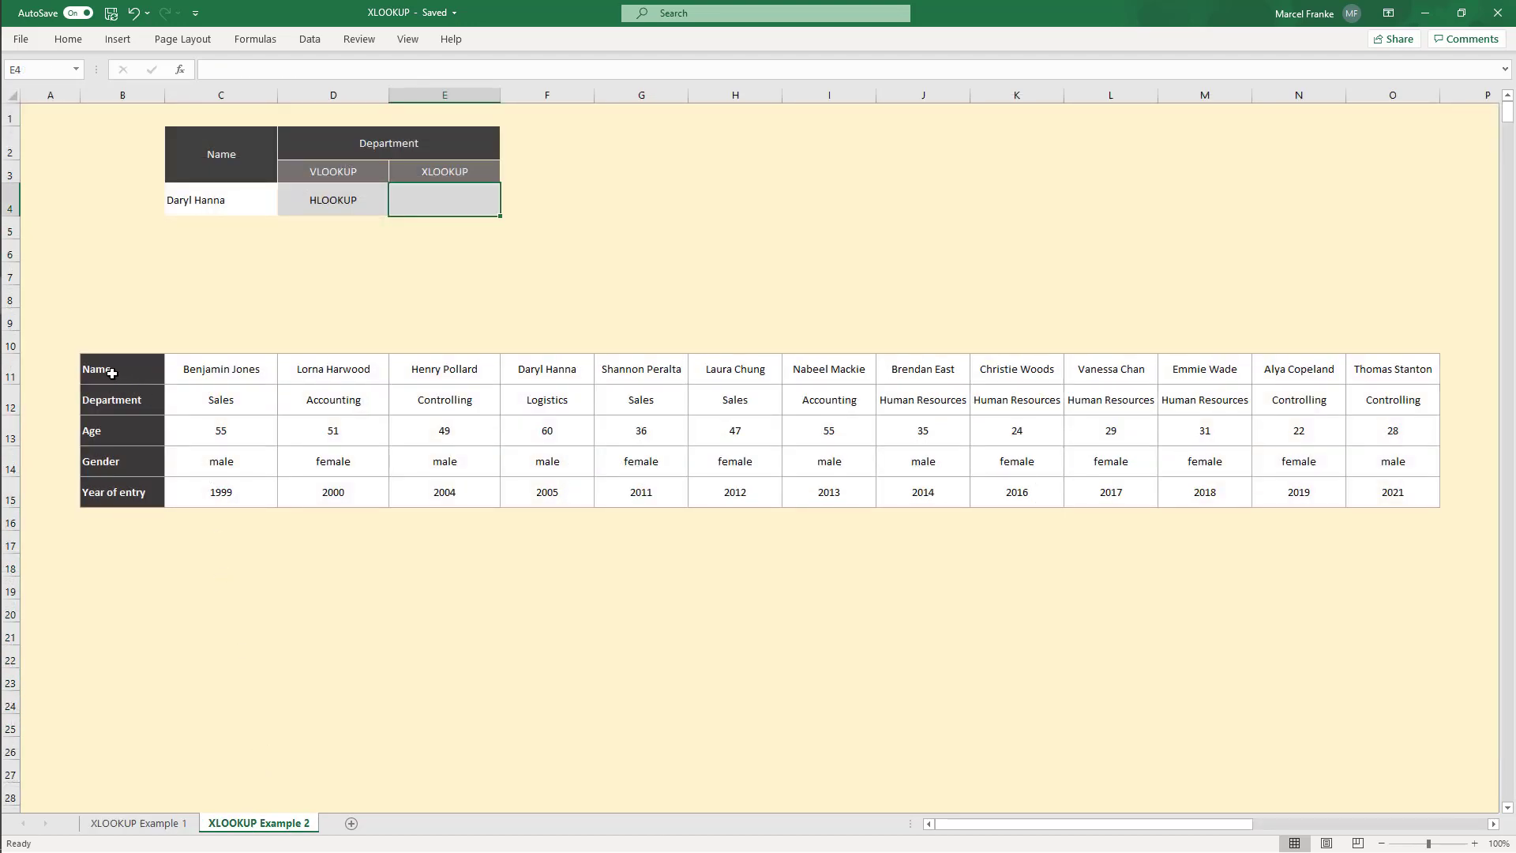
drag(92, 371, 1407, 497)
click(999, 672)
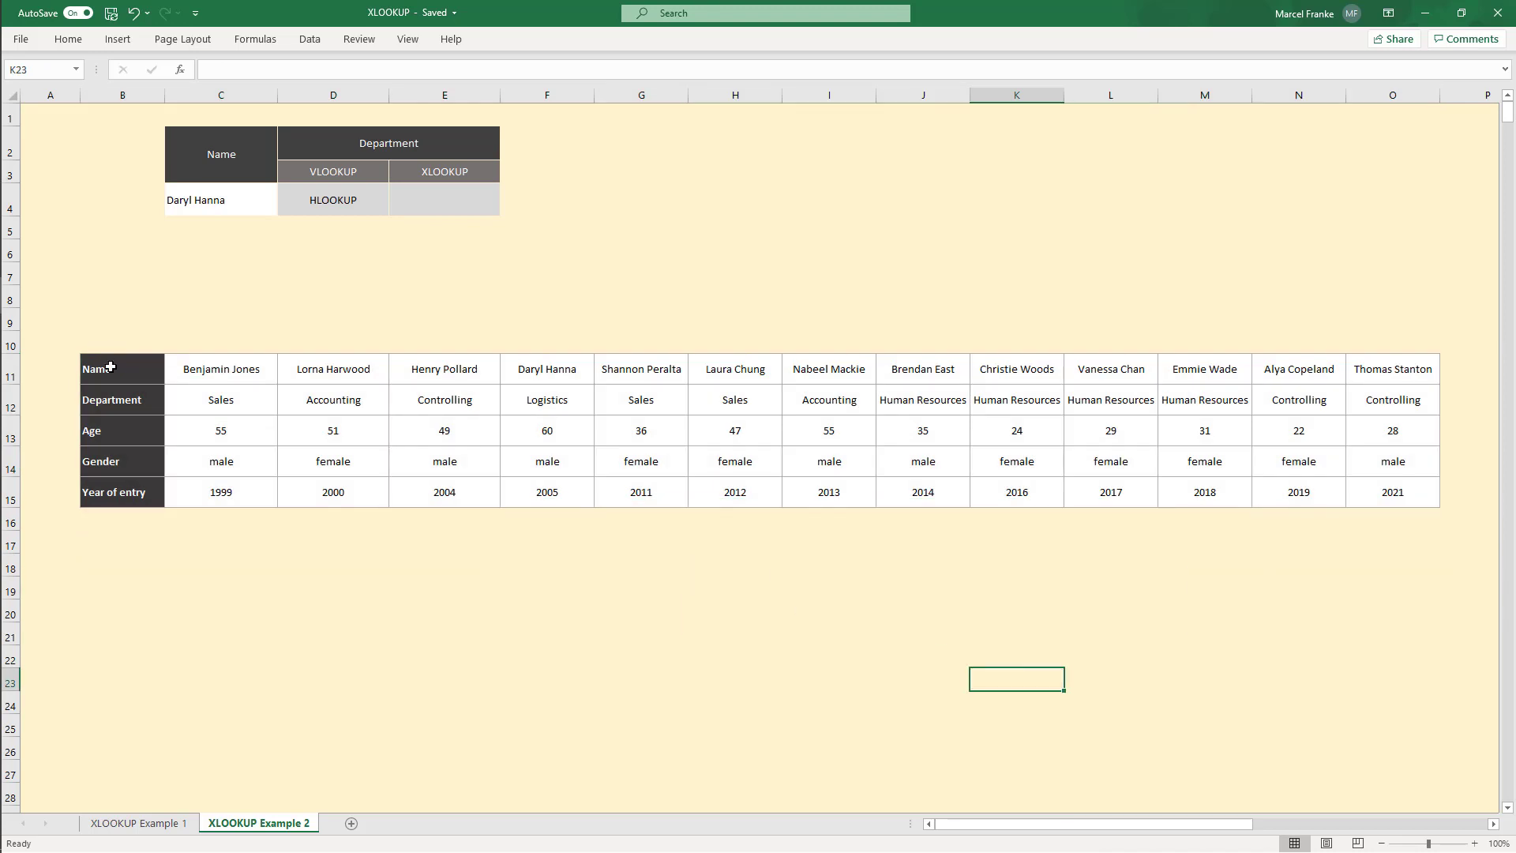
drag(110, 367, 128, 498)
drag(194, 381, 1398, 382)
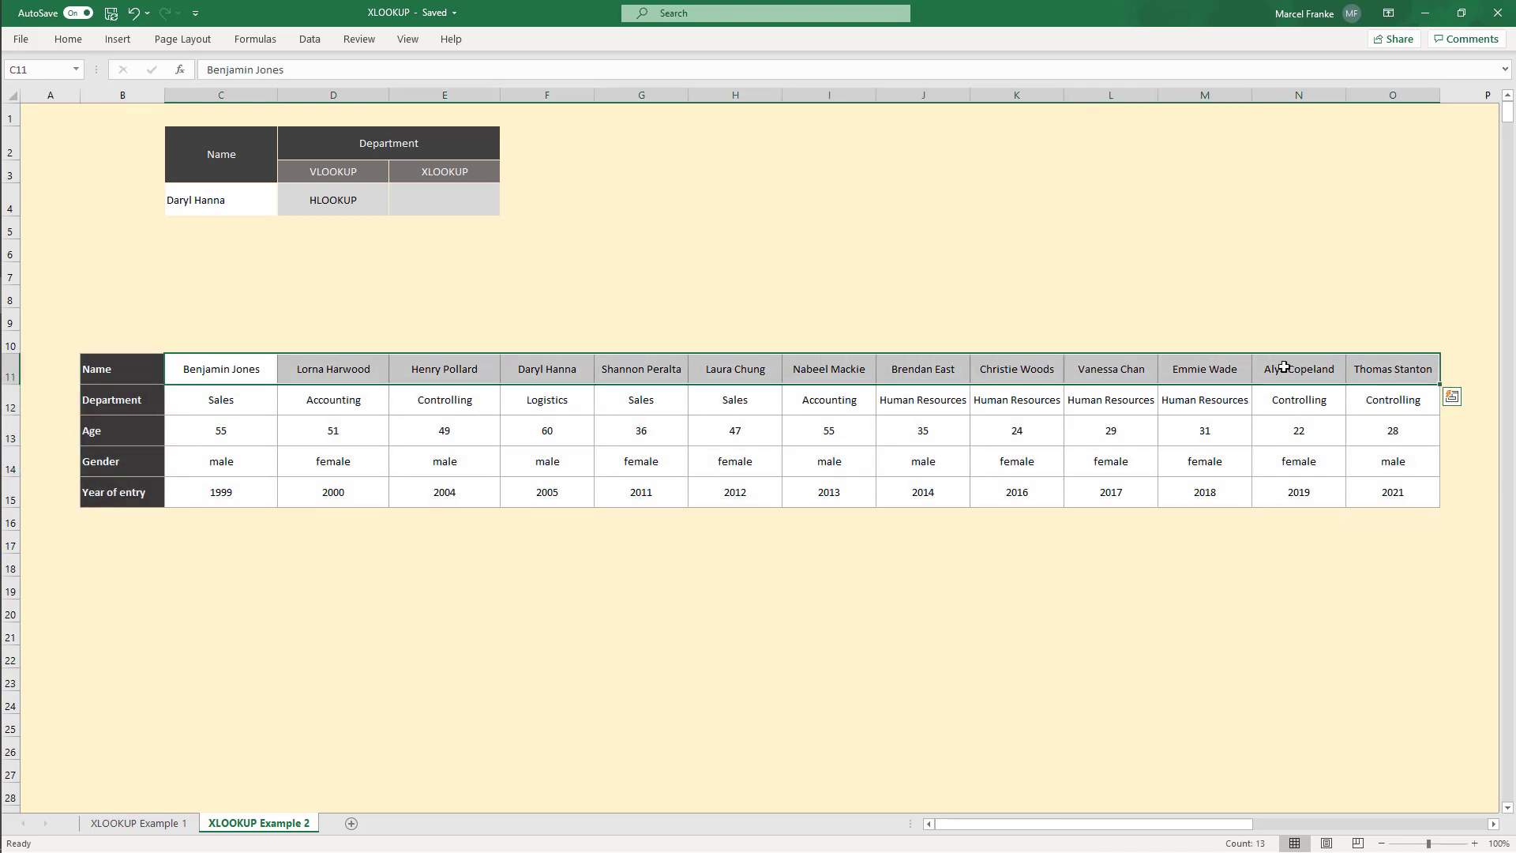
click(742, 255)
click(314, 174)
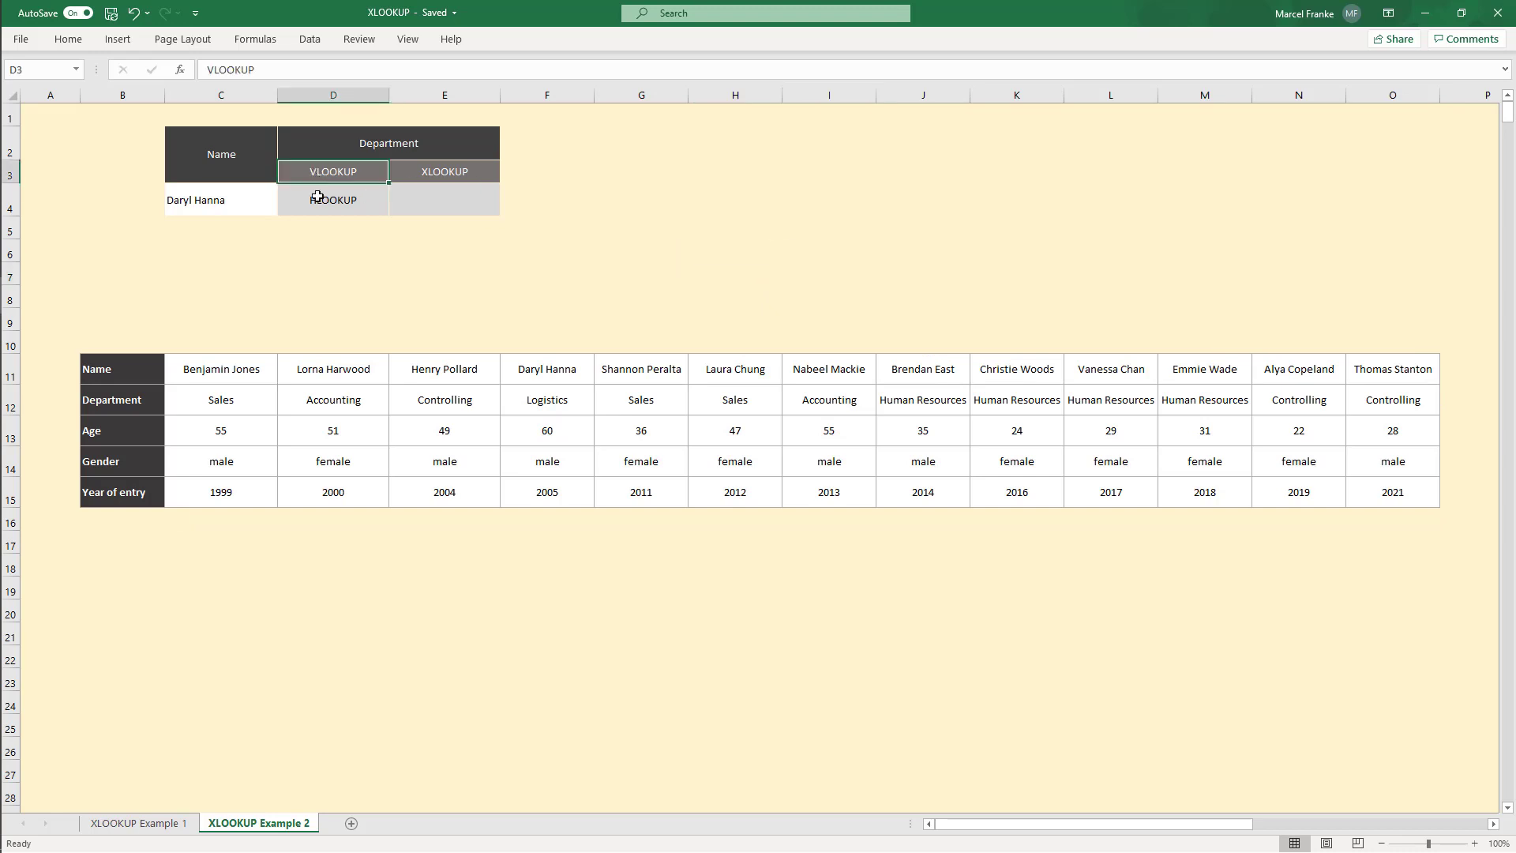
click(323, 207)
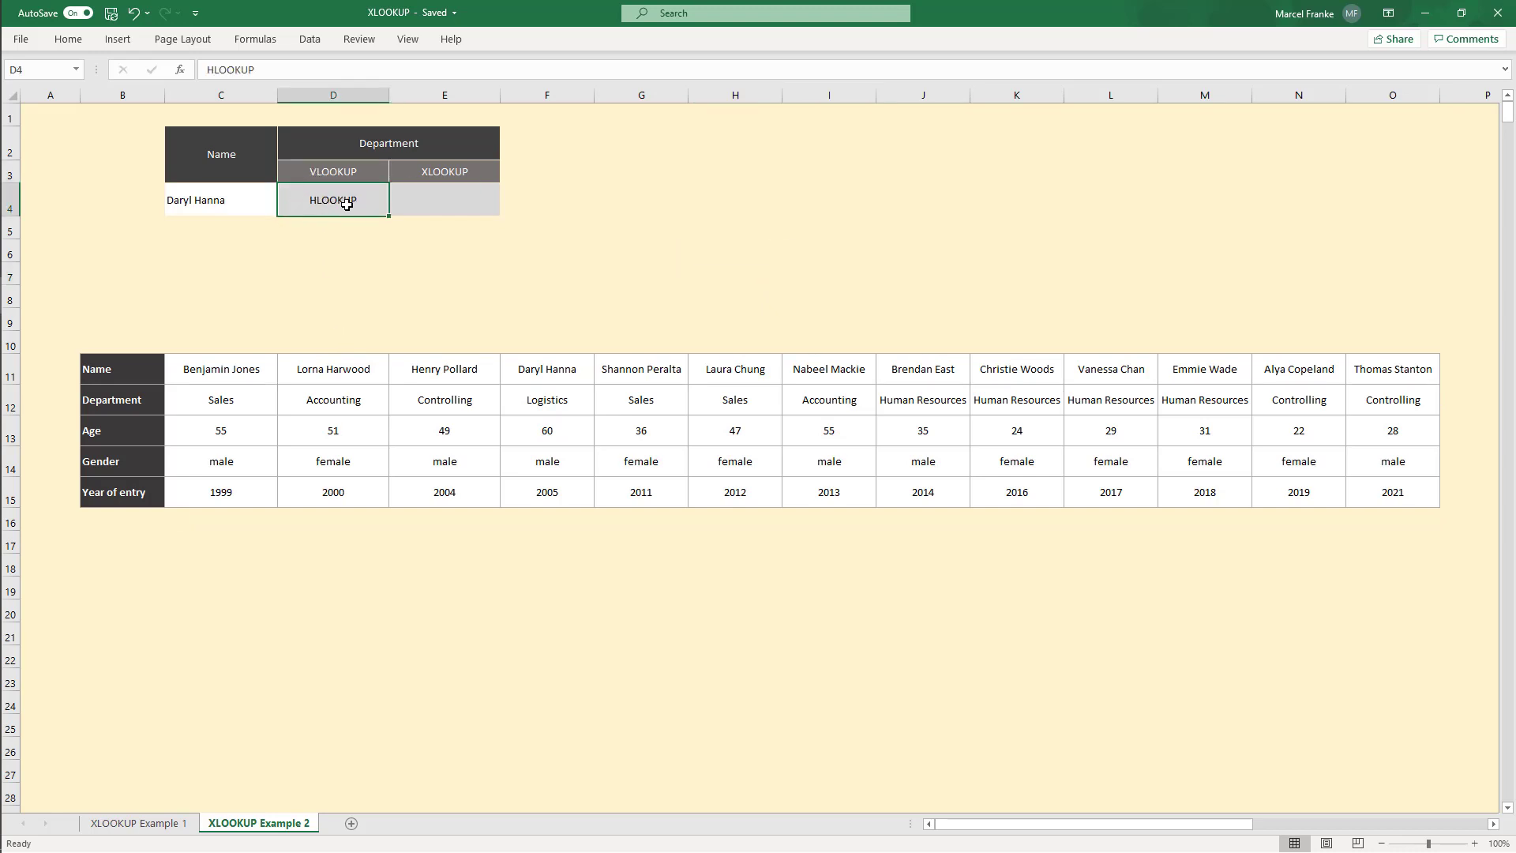
click(447, 180)
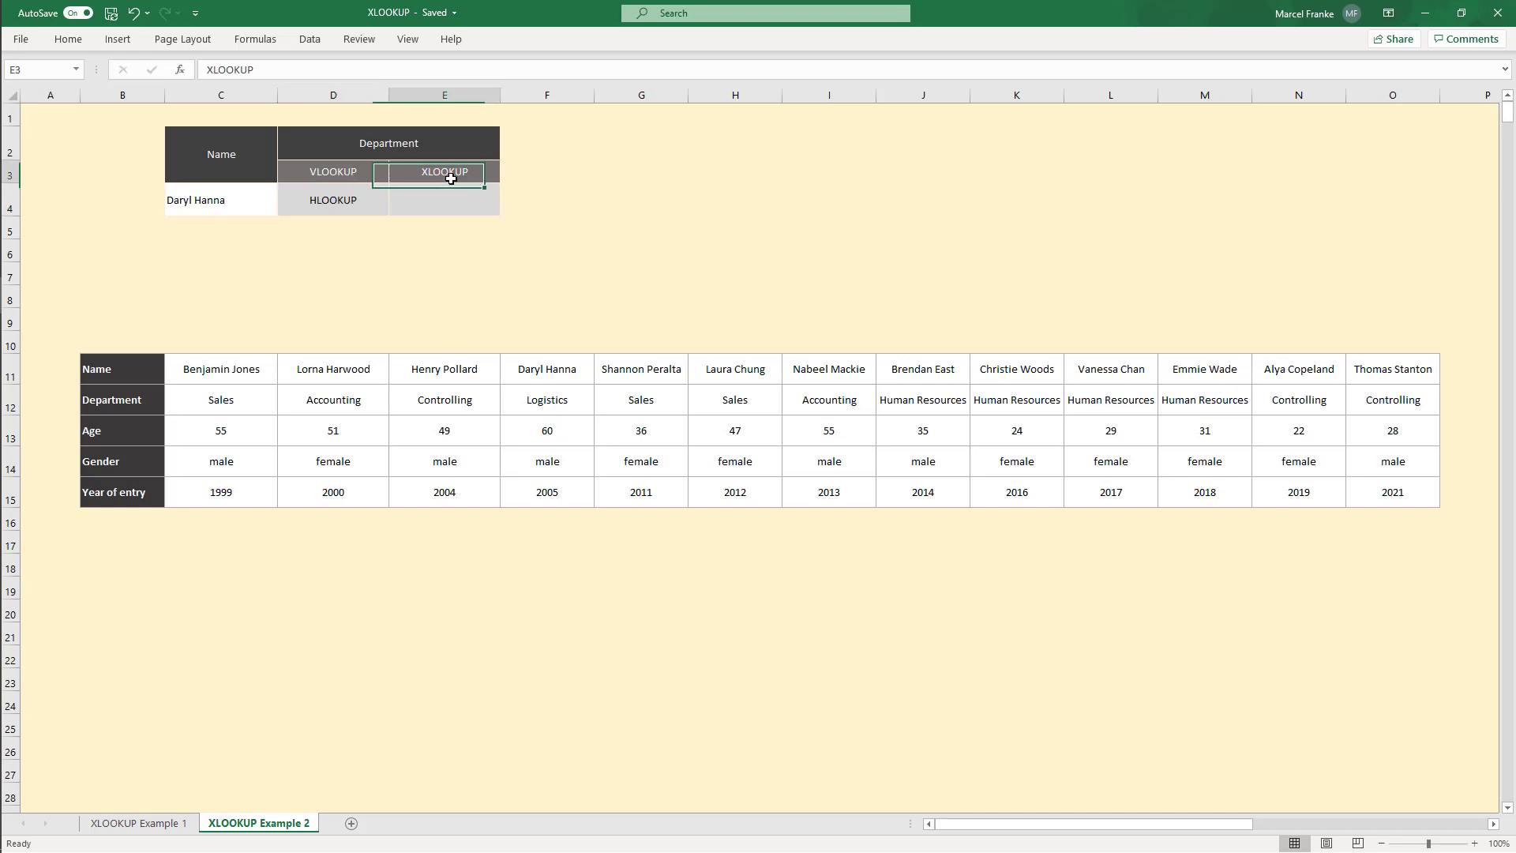
Step: Enter =XLOOKUP(C4,C11:O11,C12:O12) in E4 to return the department for the name in C4 from the horizontal table
click(444, 210)
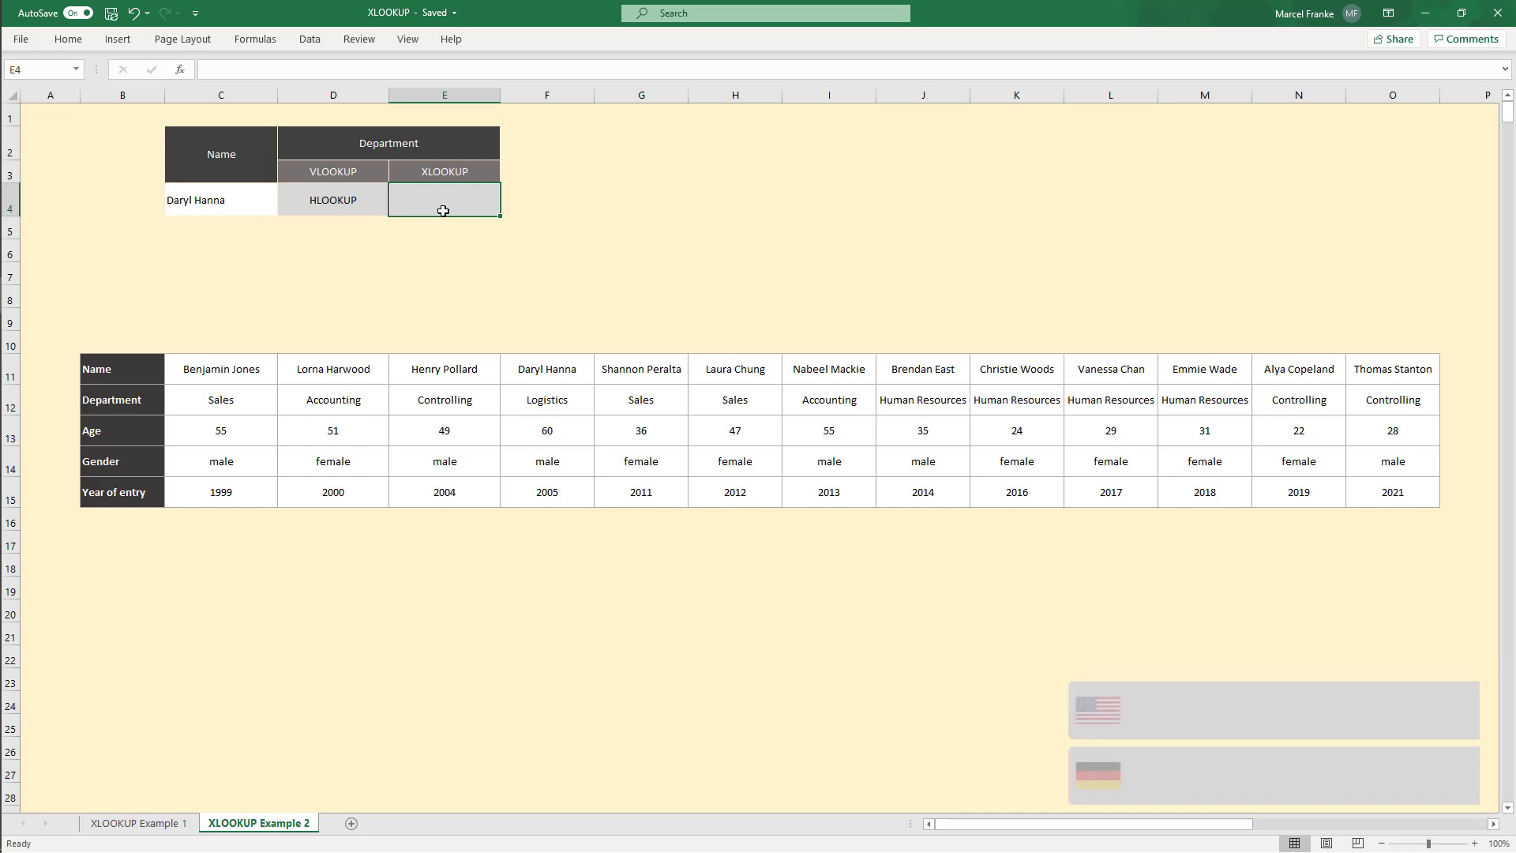
text(=XLOOKUP()
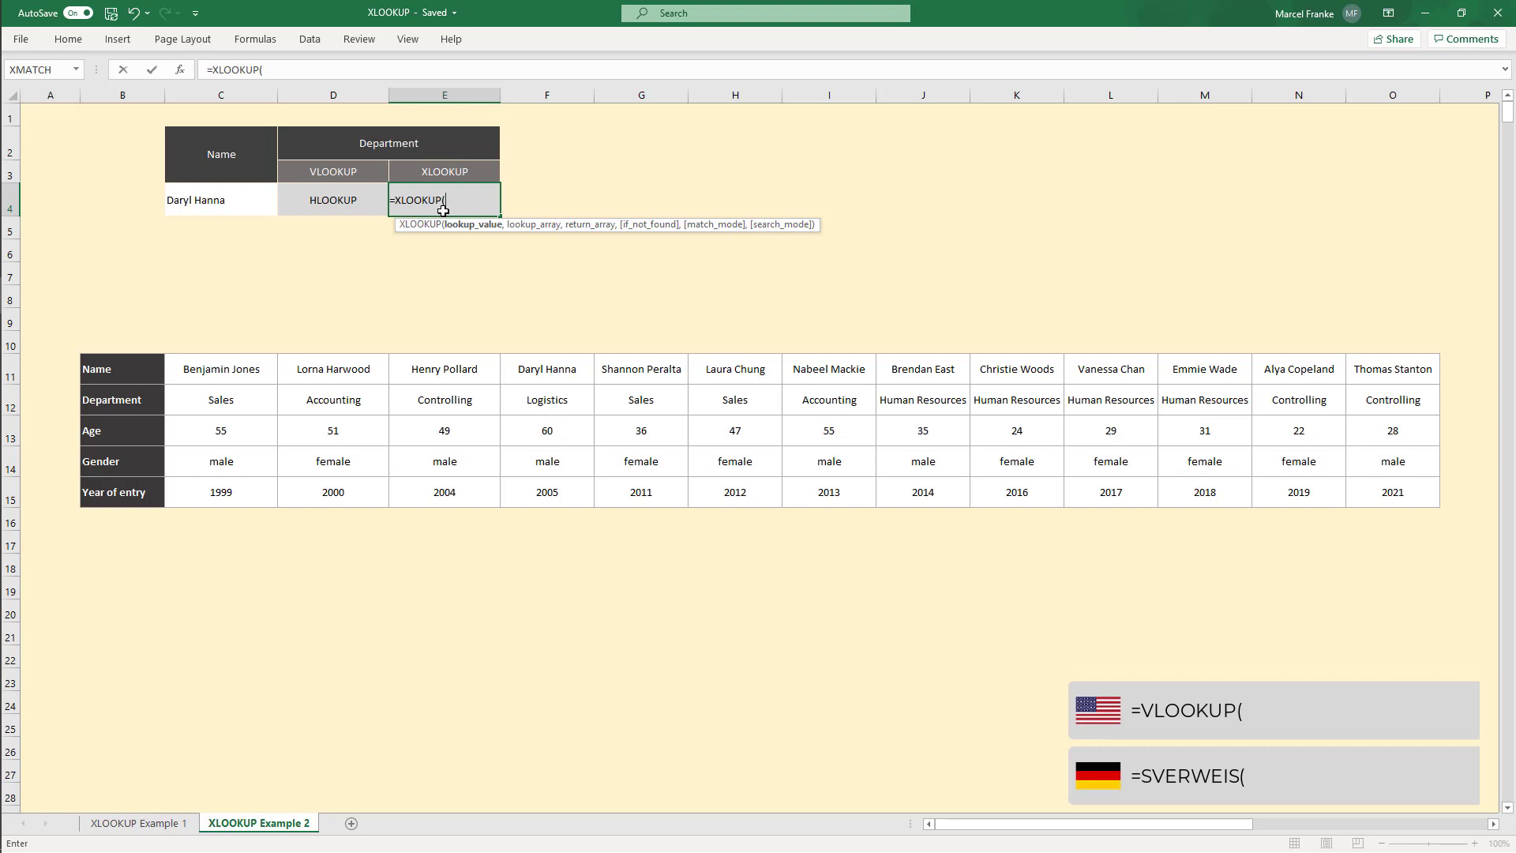
click(225, 202)
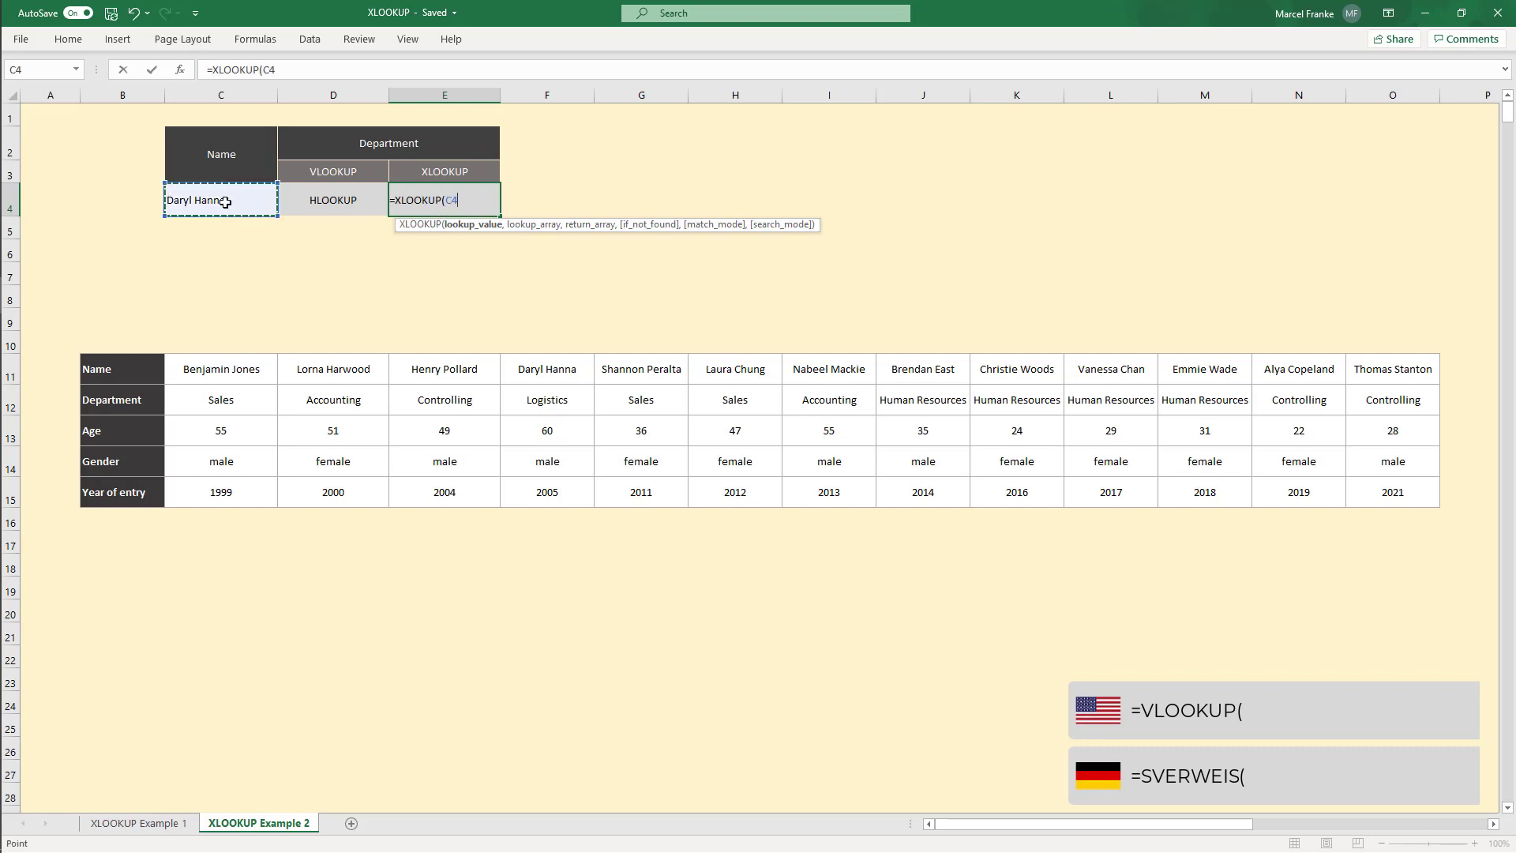
text(,)
drag(203, 375, 1390, 364)
text(,)
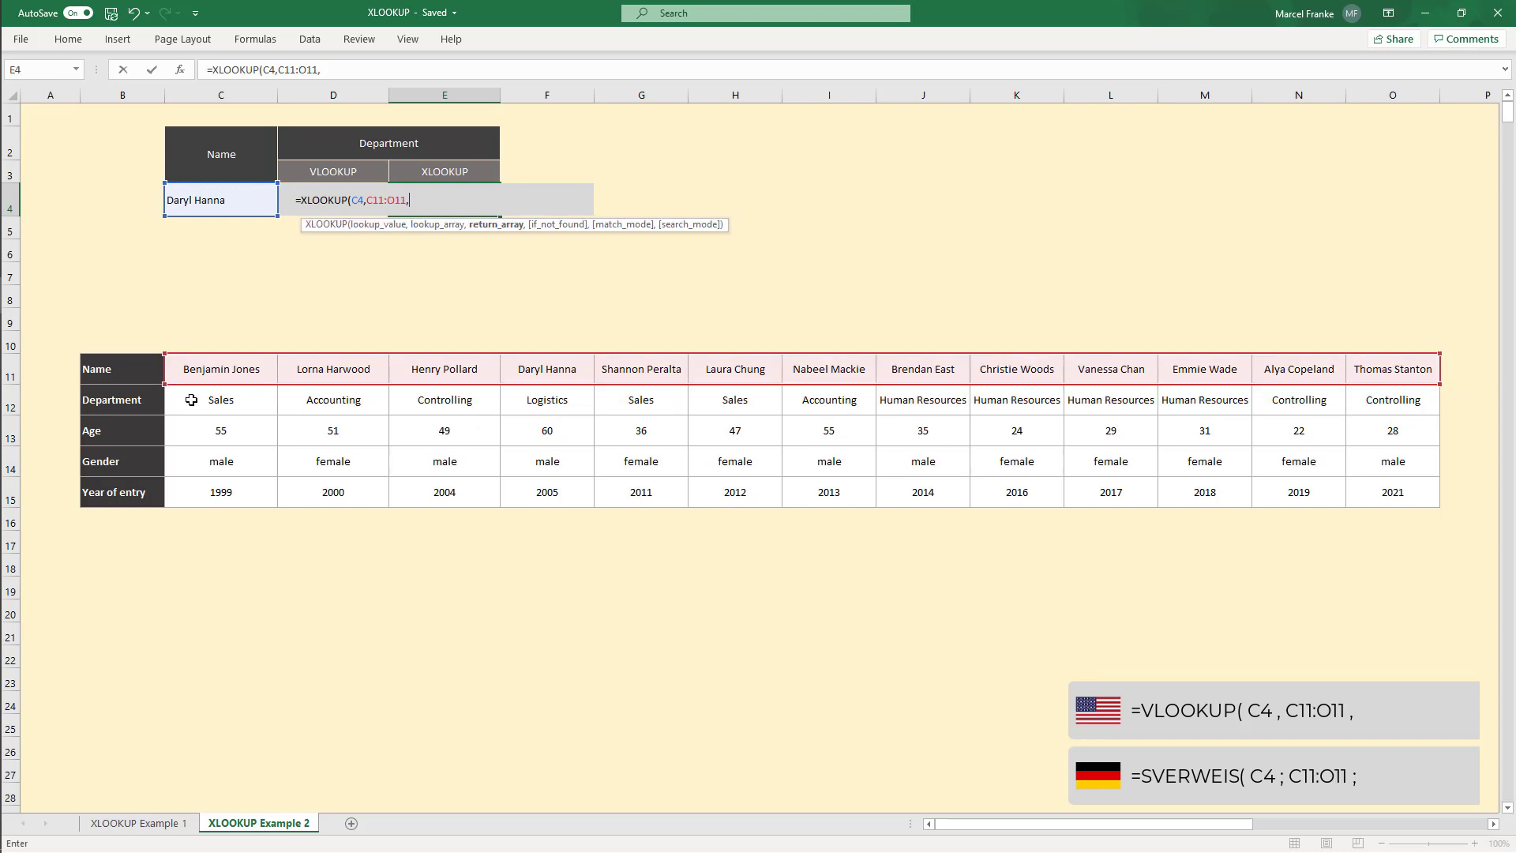
drag(191, 400, 1422, 407)
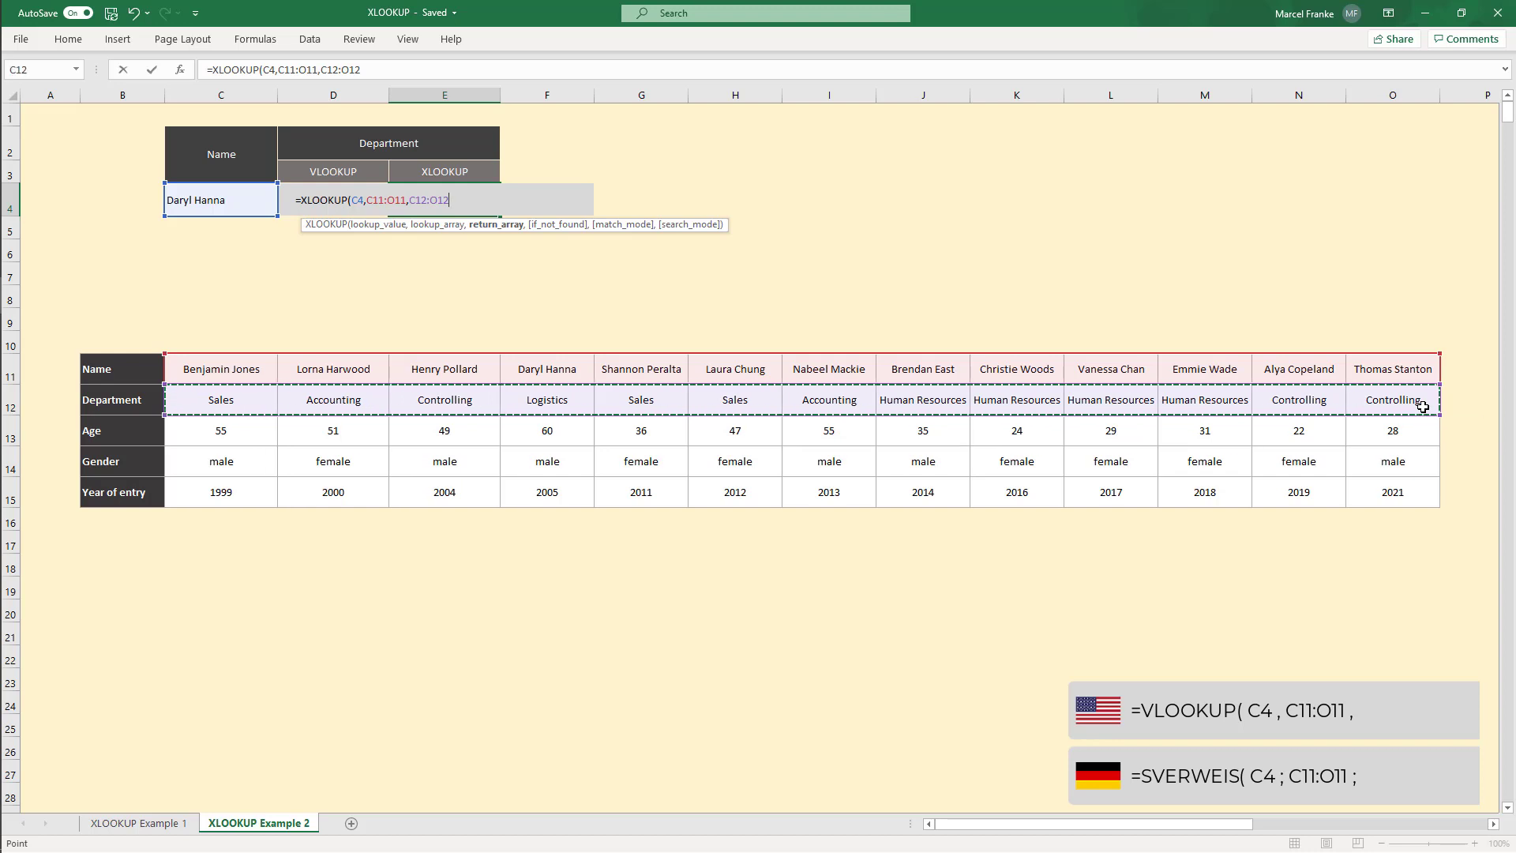
key(Return)
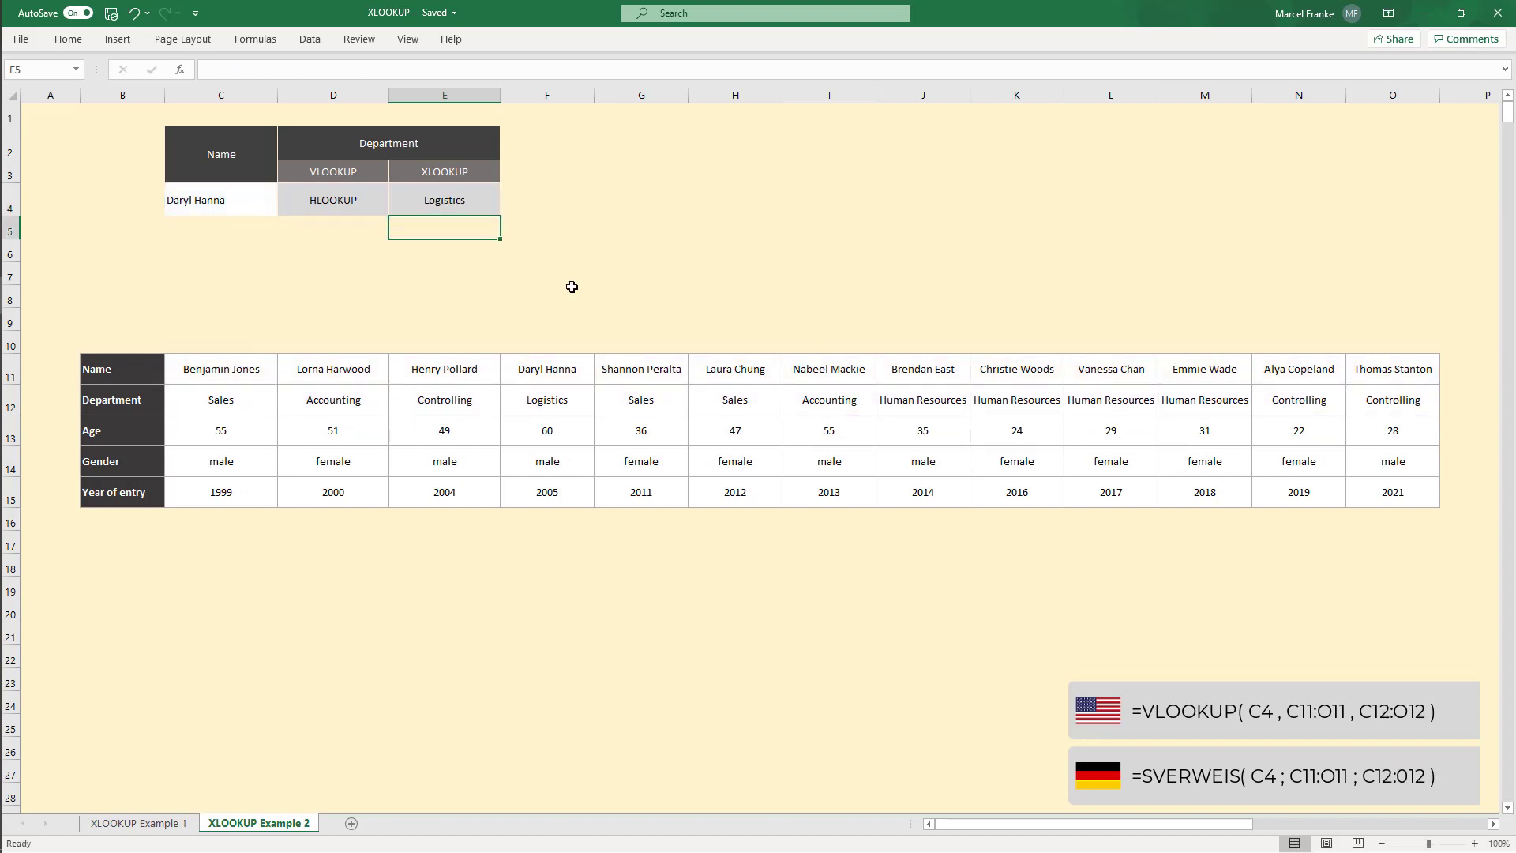
click(474, 209)
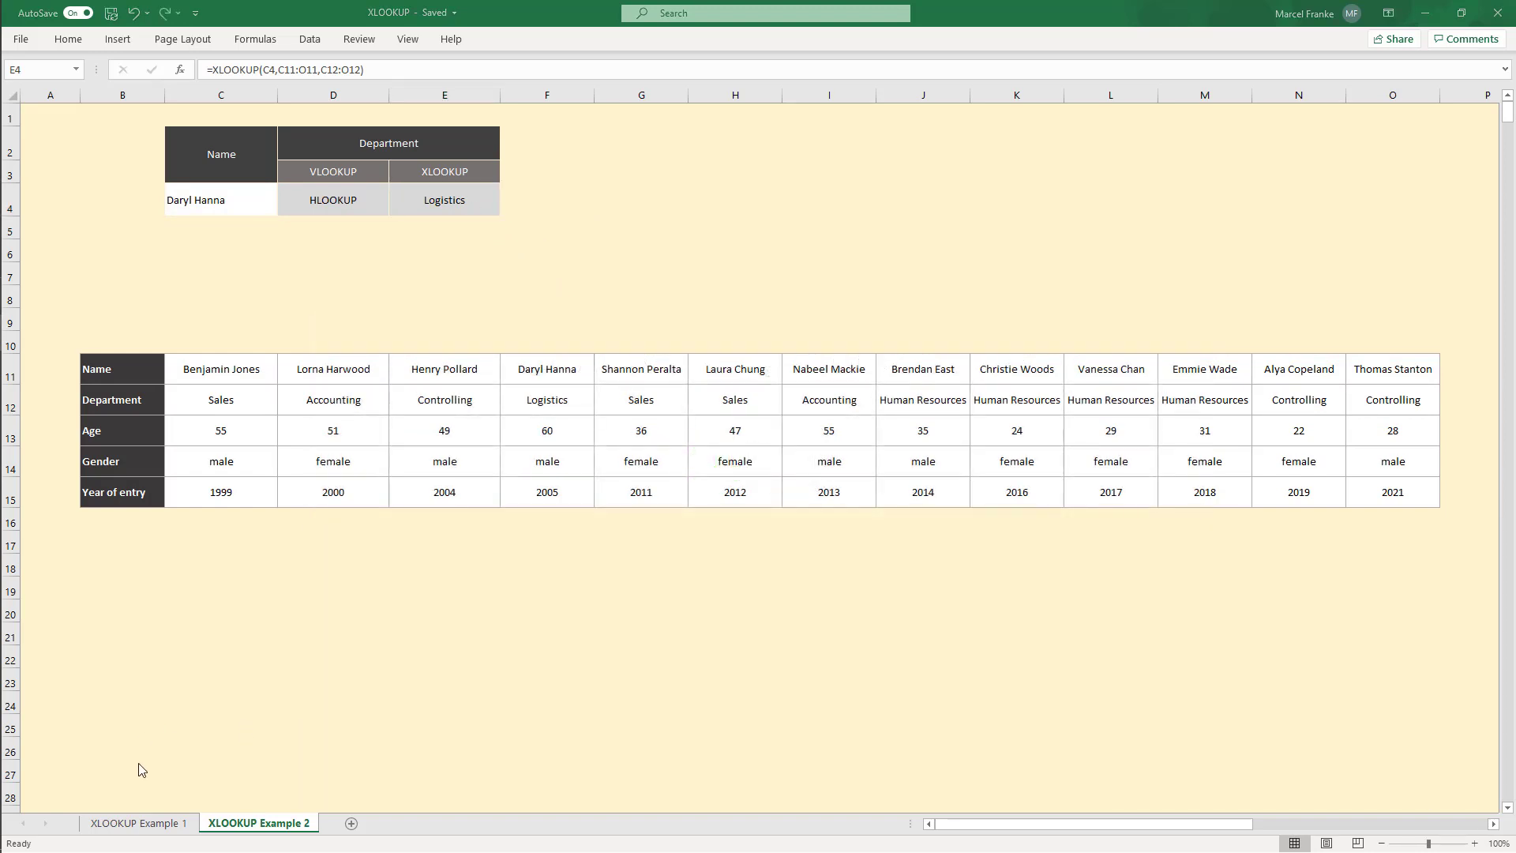
Step: Return to the first sheet and delete the inserted blank column G from the employee table
click(148, 824)
click(804, 129)
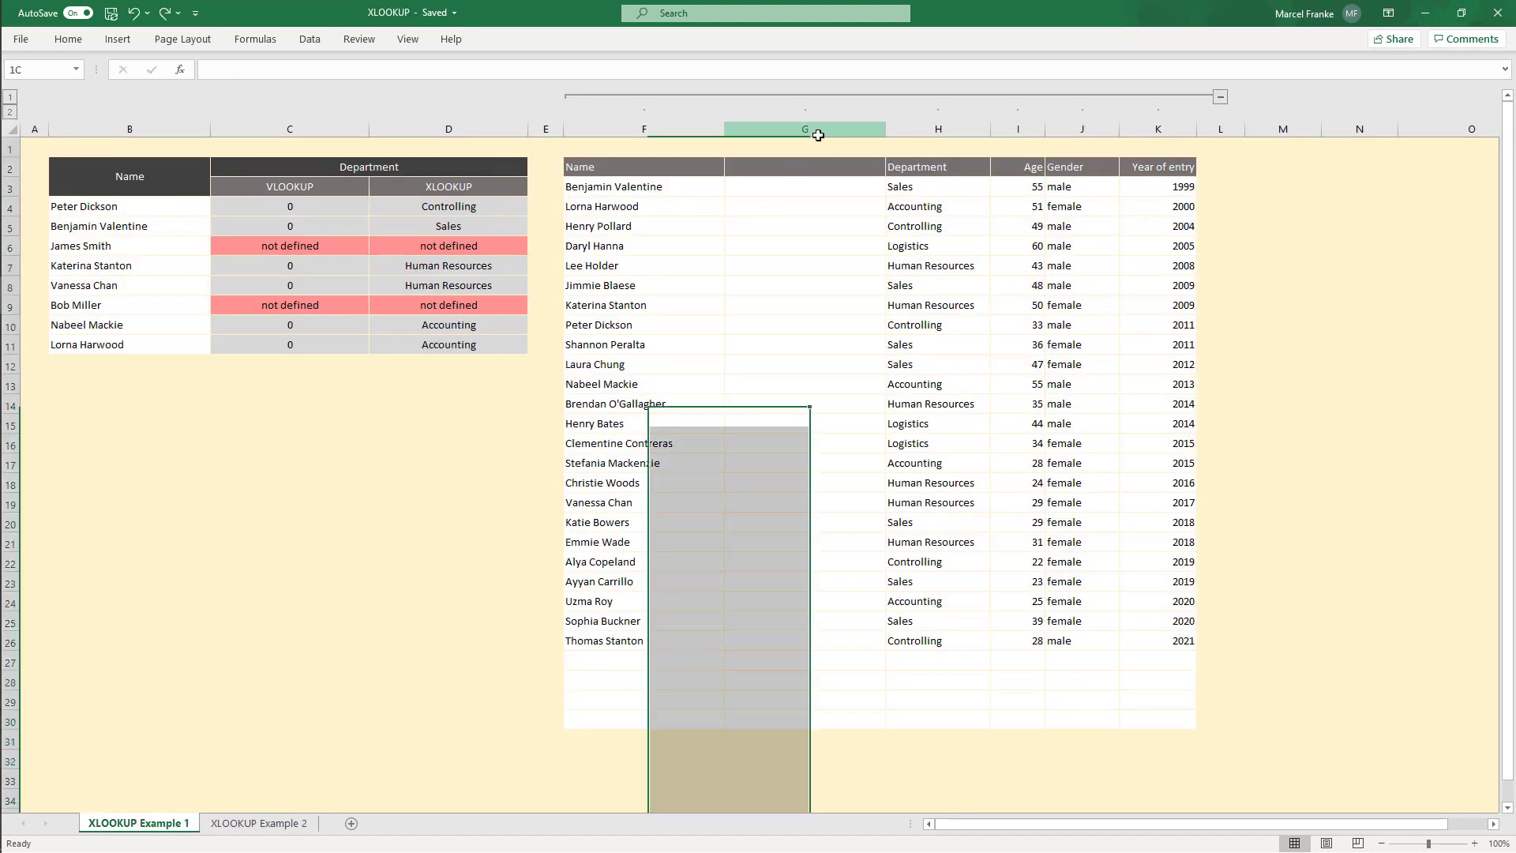
right_click(820, 135)
click(881, 292)
Step: Examine both lookup result columns and the employee table after the column deletion
drag(292, 207, 448, 348)
click(400, 454)
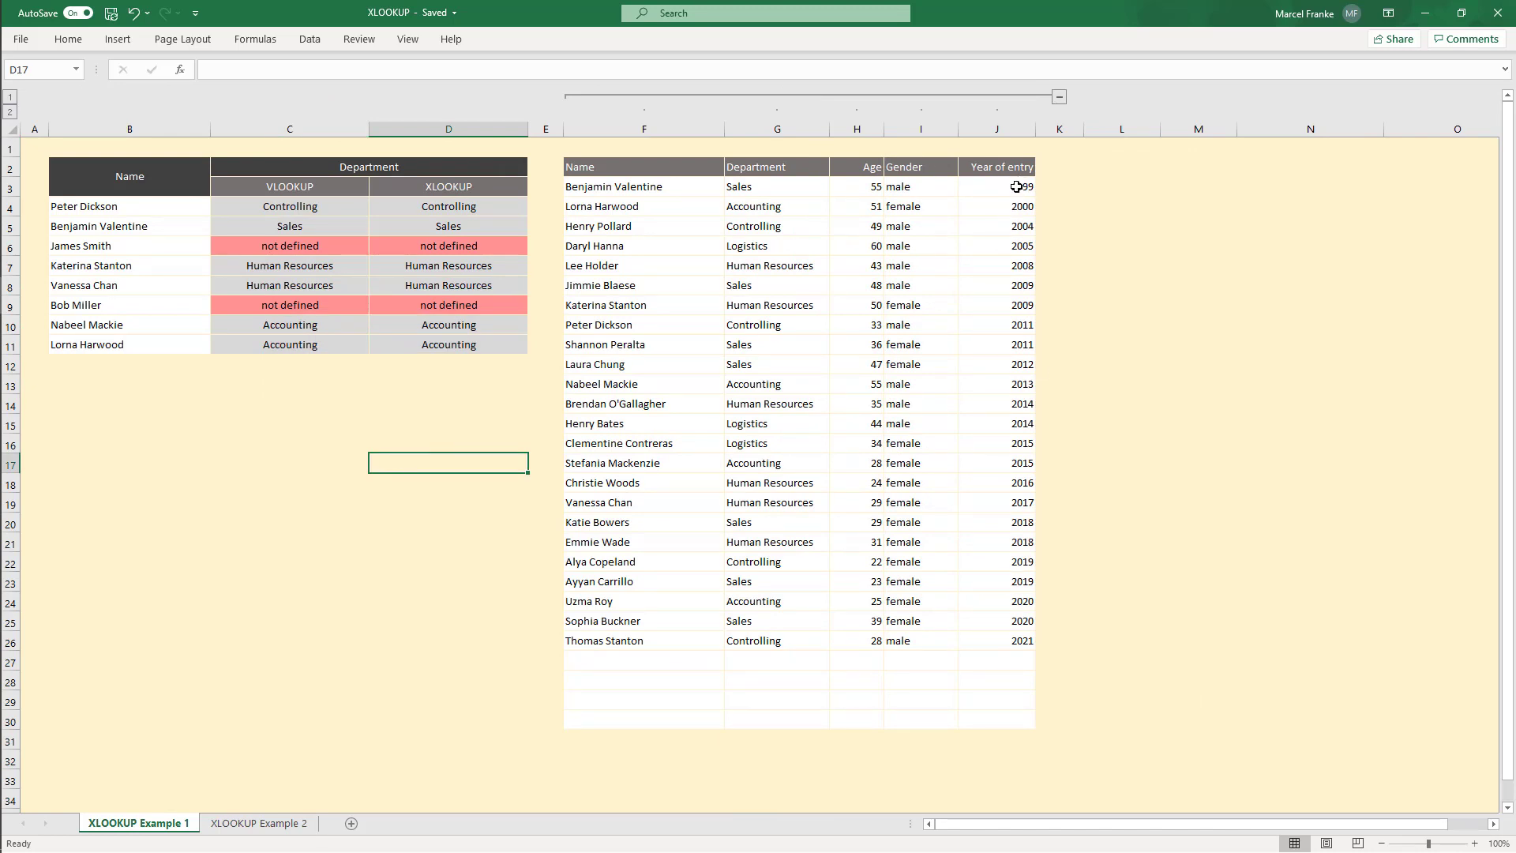
drag(1016, 190, 623, 717)
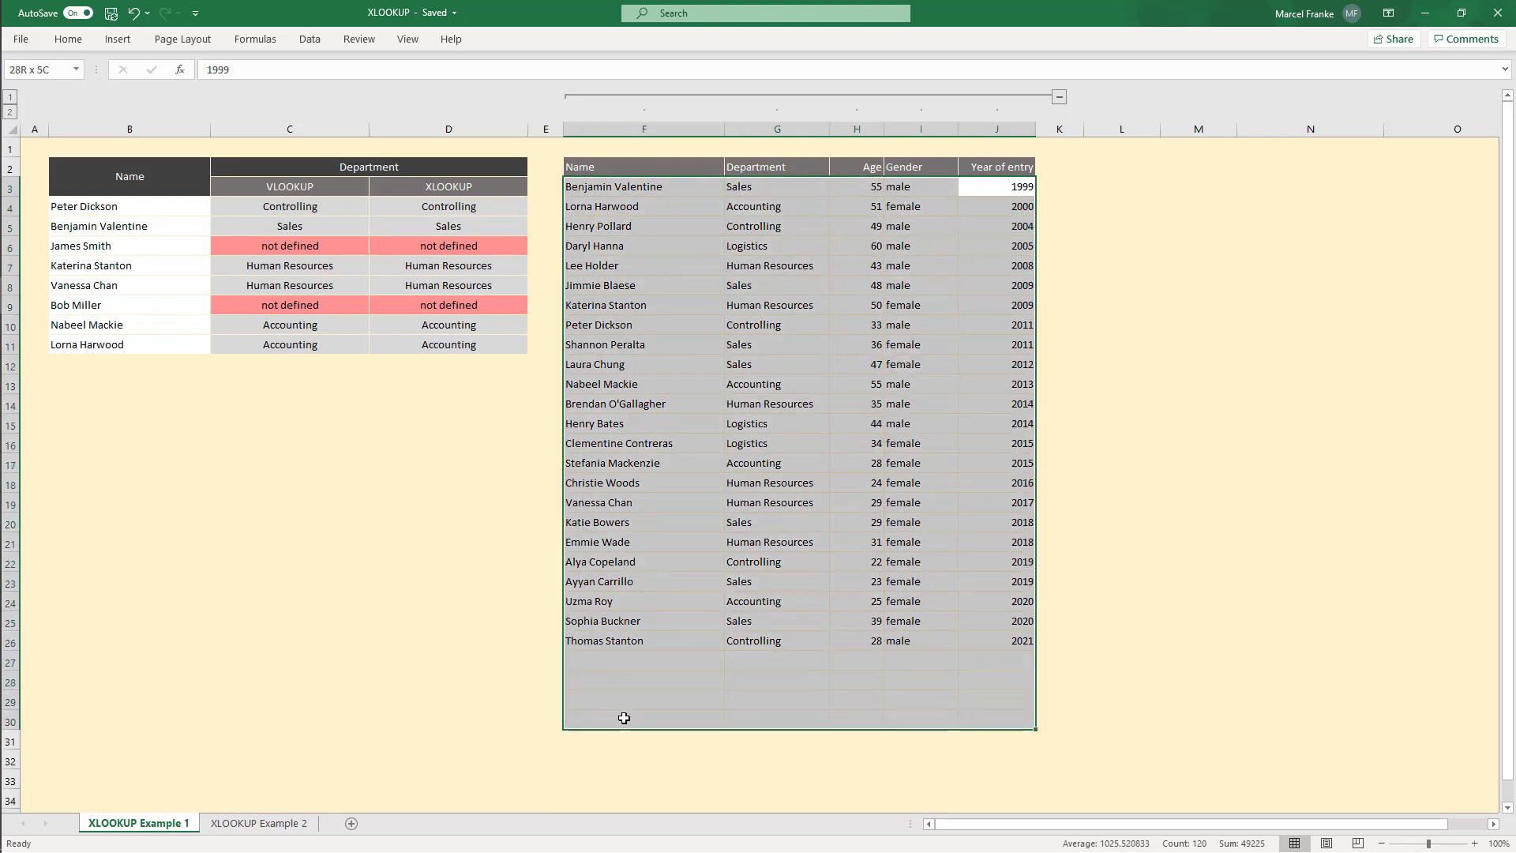
click(995, 655)
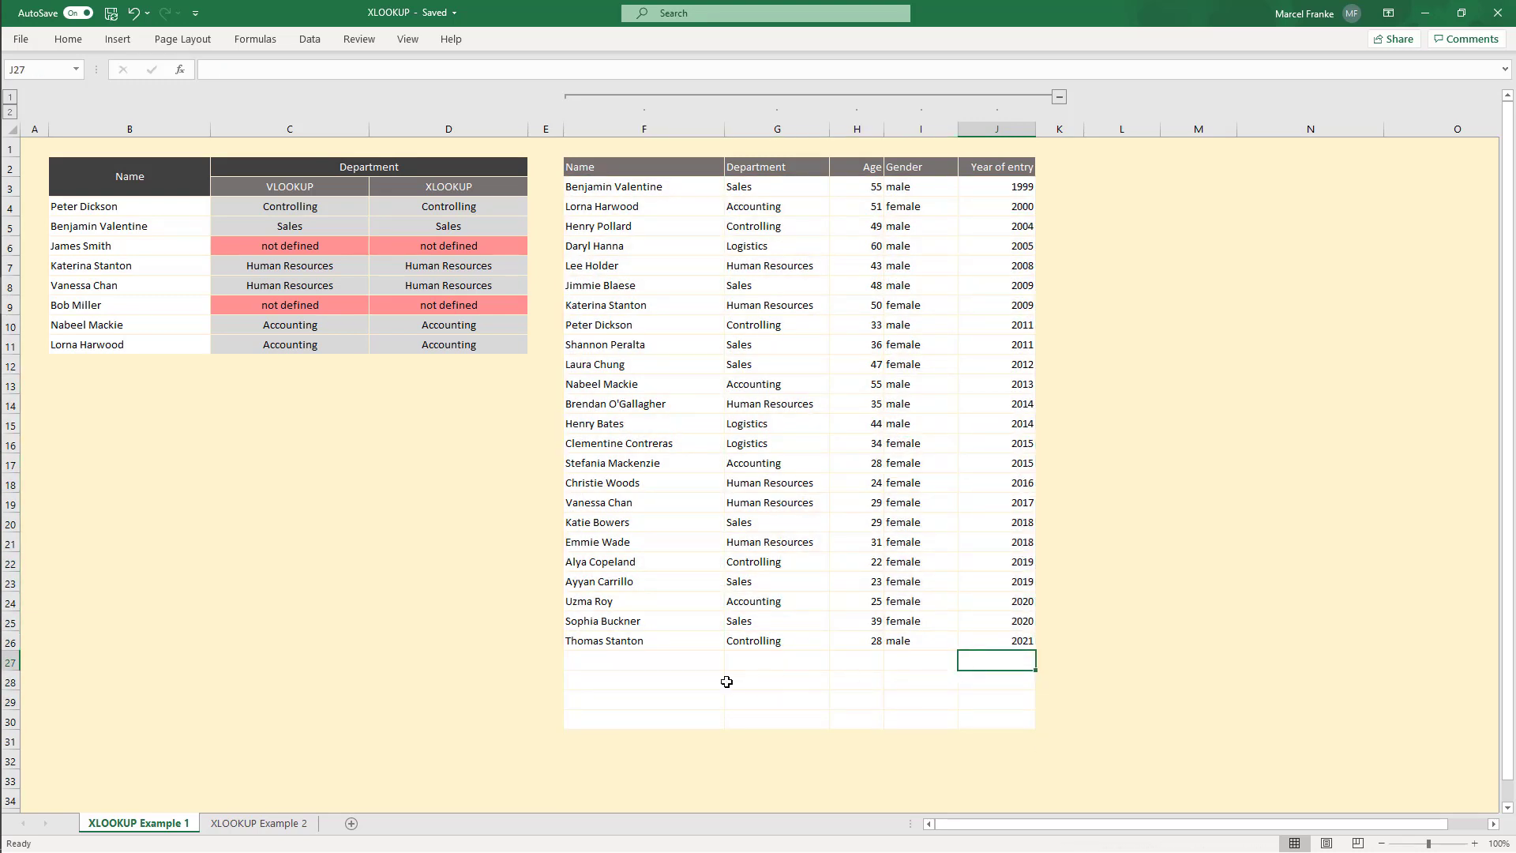
drag(584, 648, 996, 561)
click(1006, 602)
drag(635, 327, 1015, 324)
click(1022, 327)
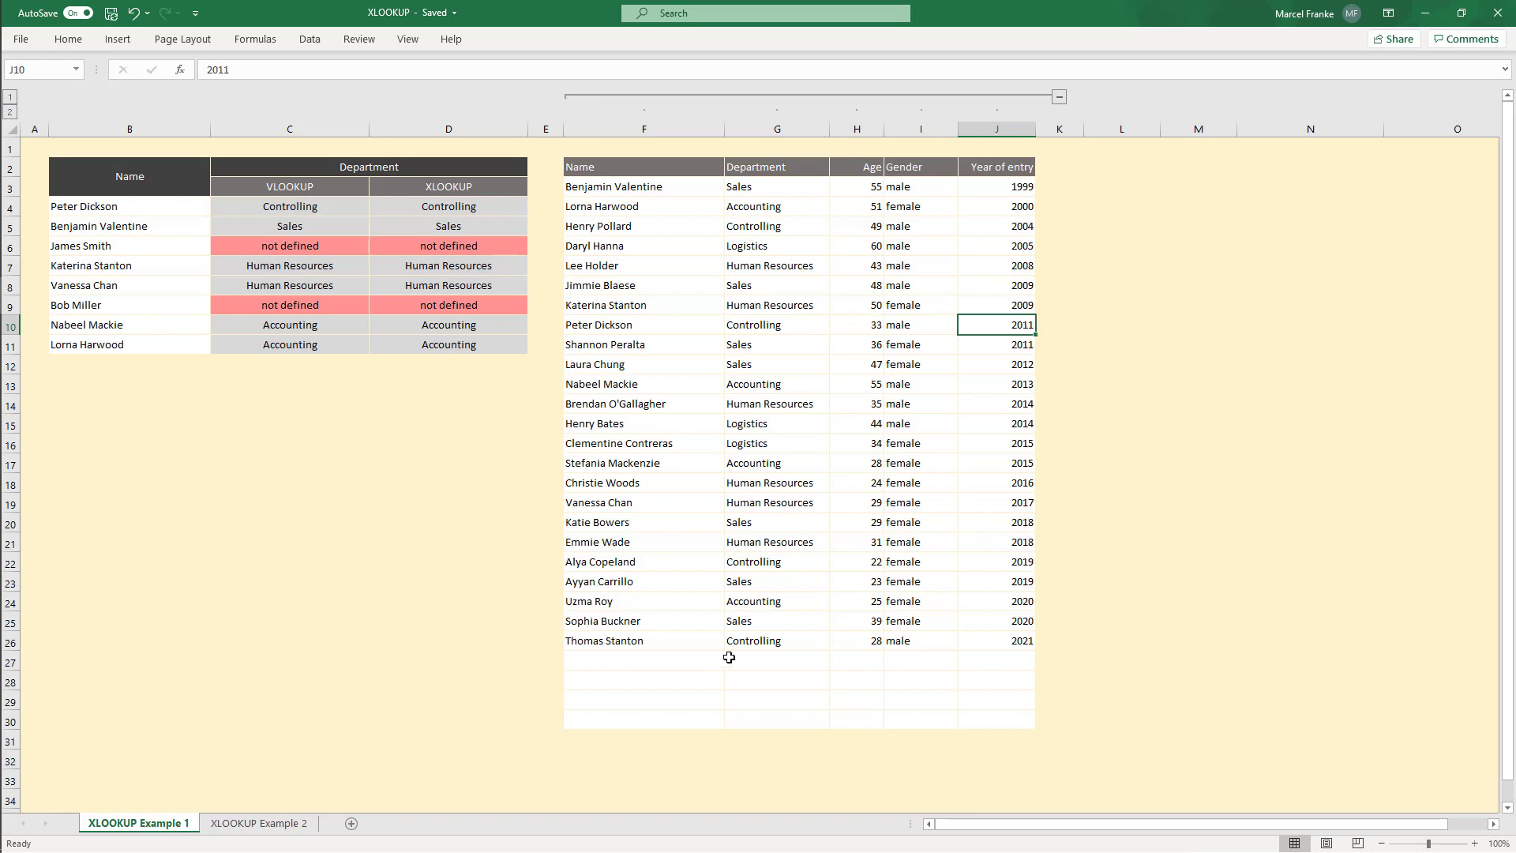
Step: Add a new row 27 to the employee table repeating the name in B4, with department Sales and year of entry 2021
double_click(998, 659)
text(2021)
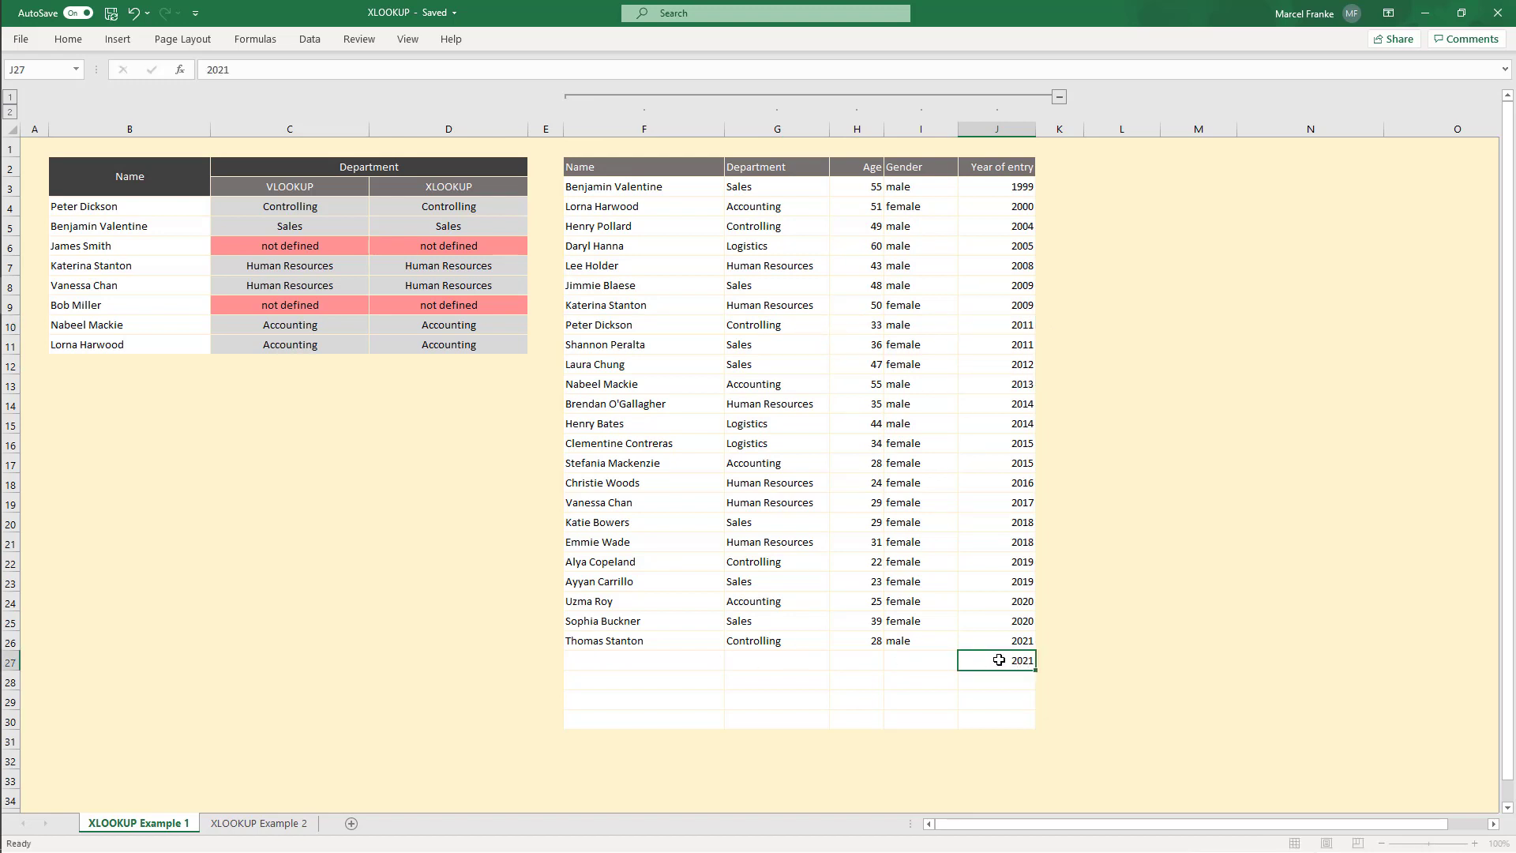
key(Return)
double_click(586, 662)
text(Peter Dickson)
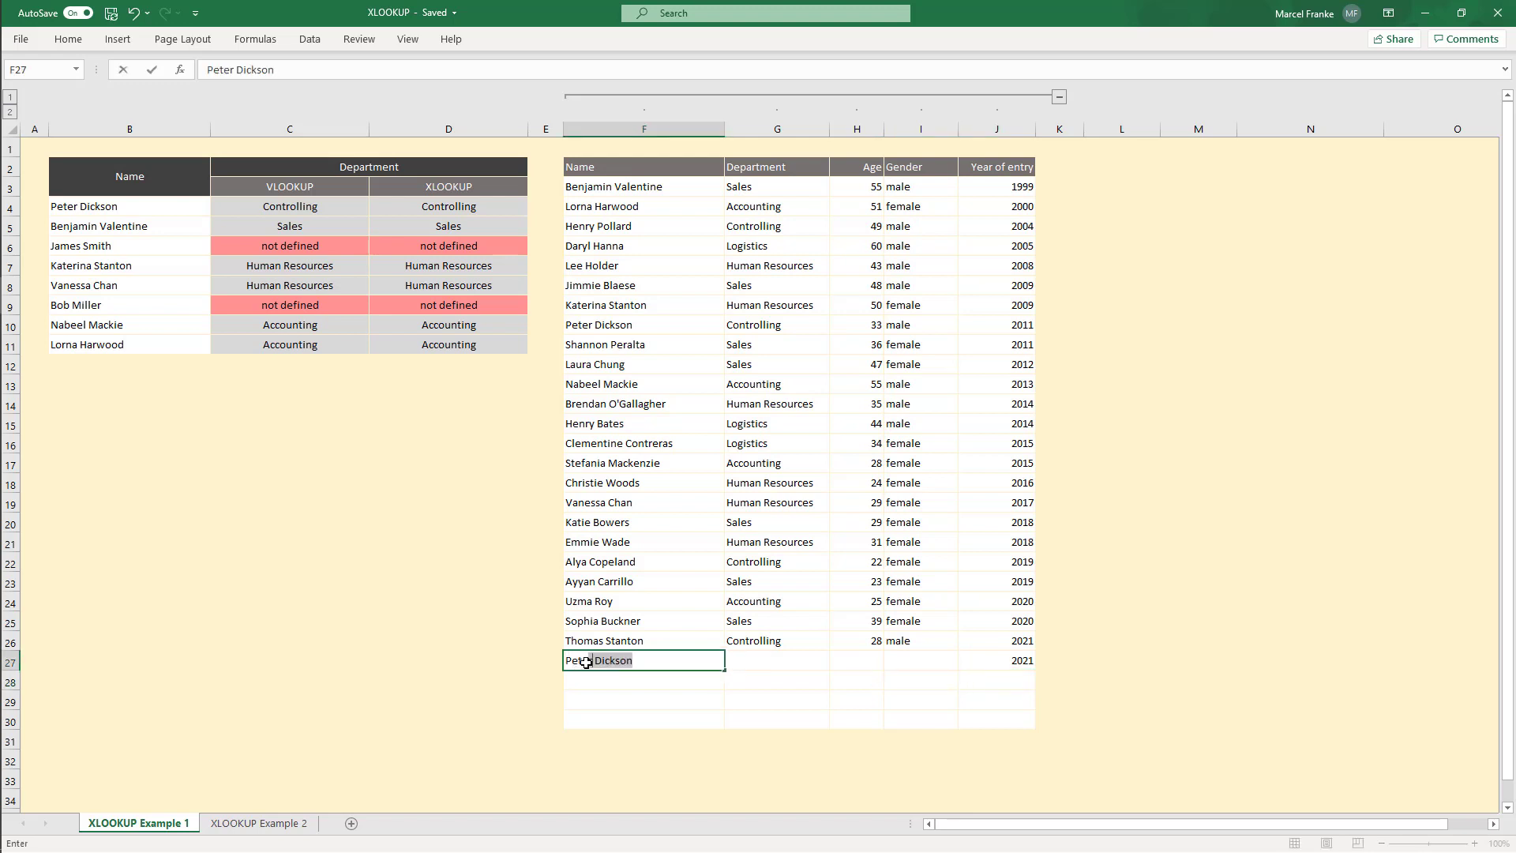
key(Return)
click(763, 661)
text(Sales)
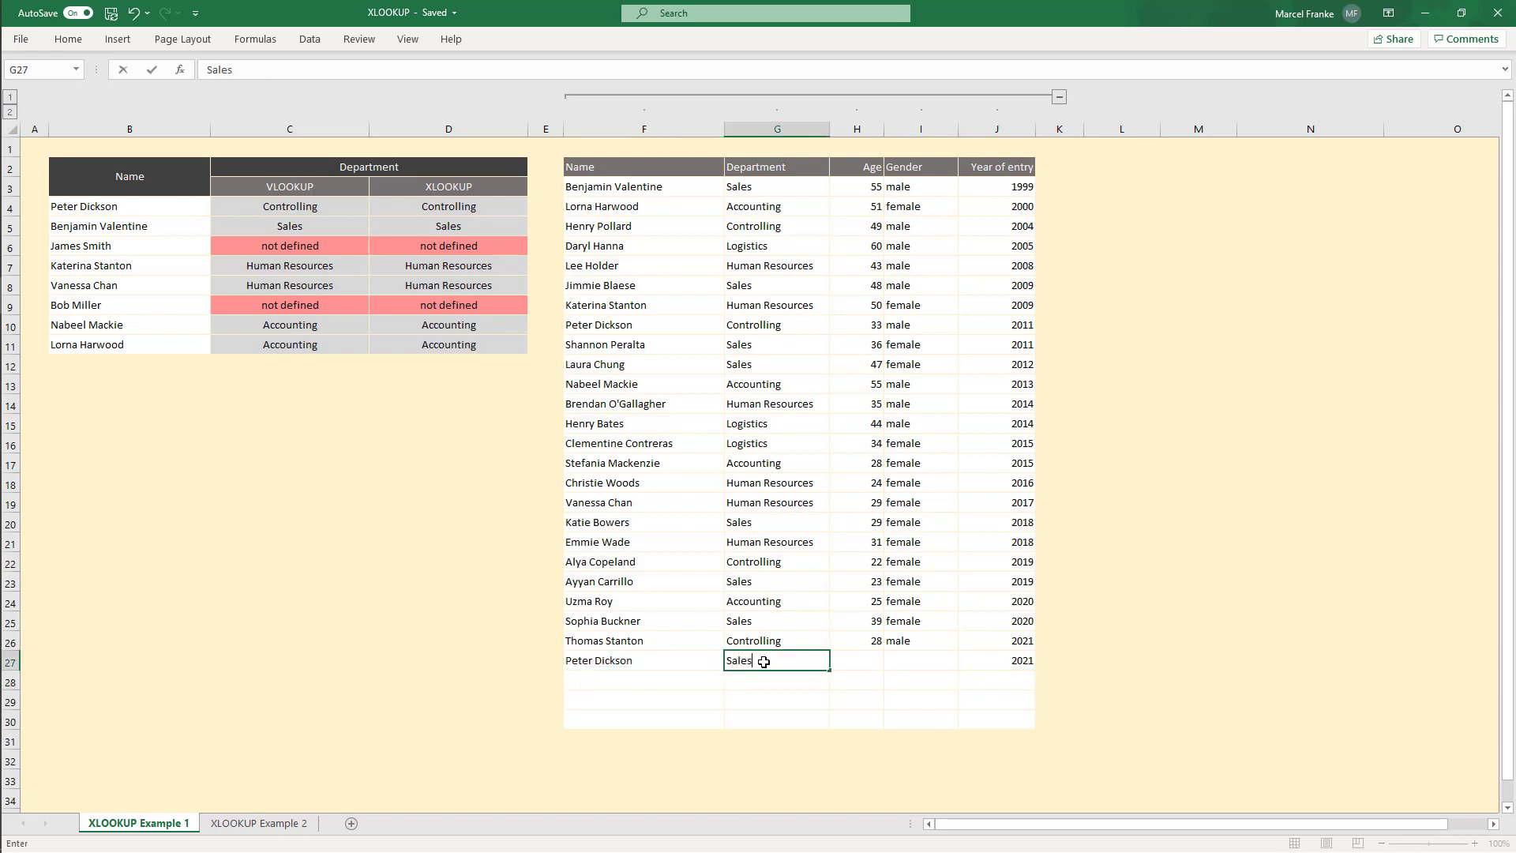
key(Return)
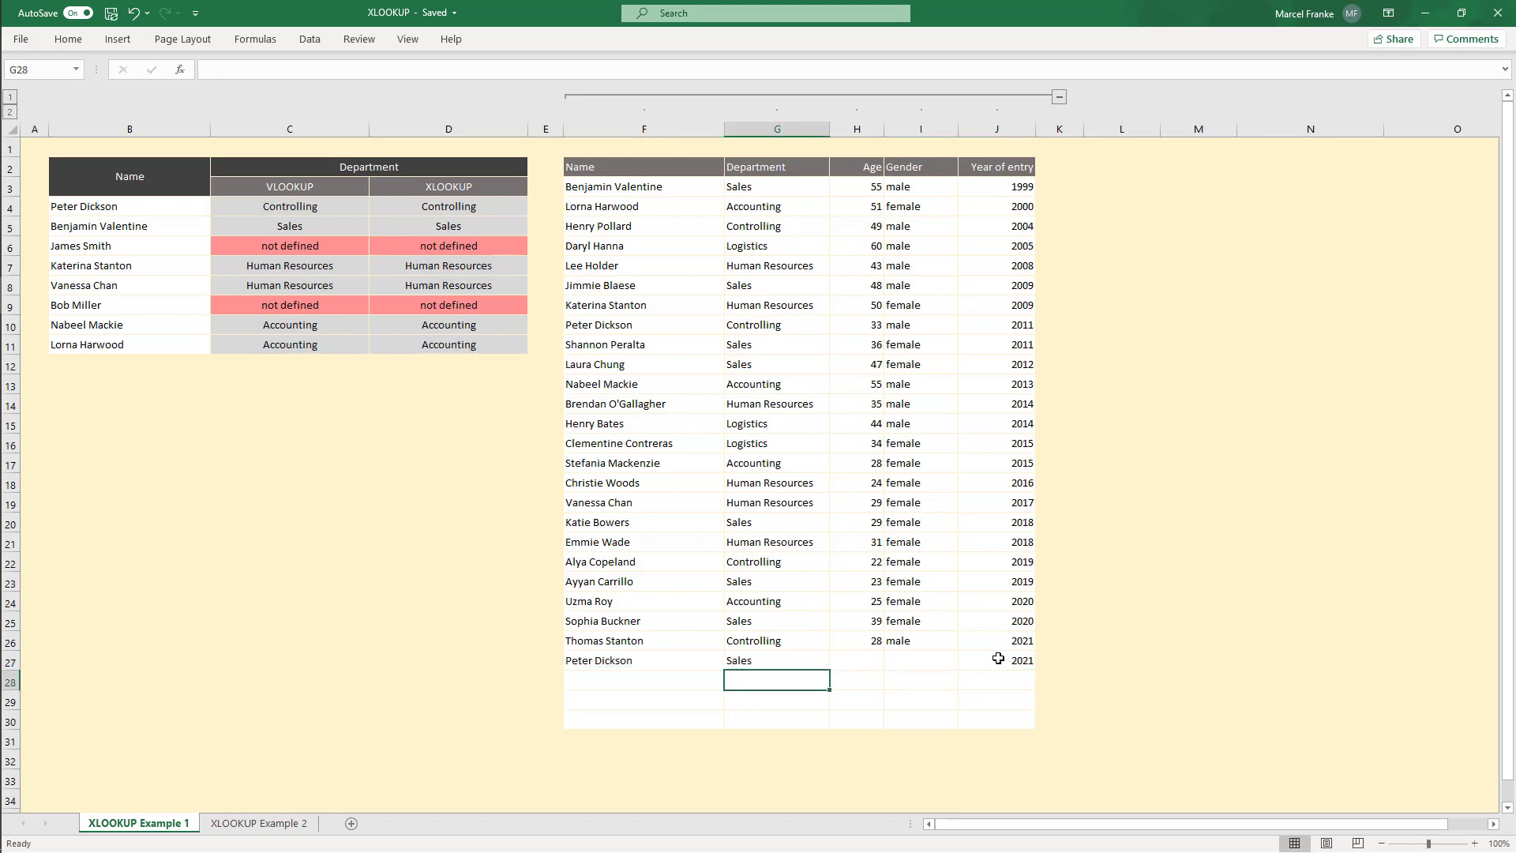
drag(1024, 660, 592, 663)
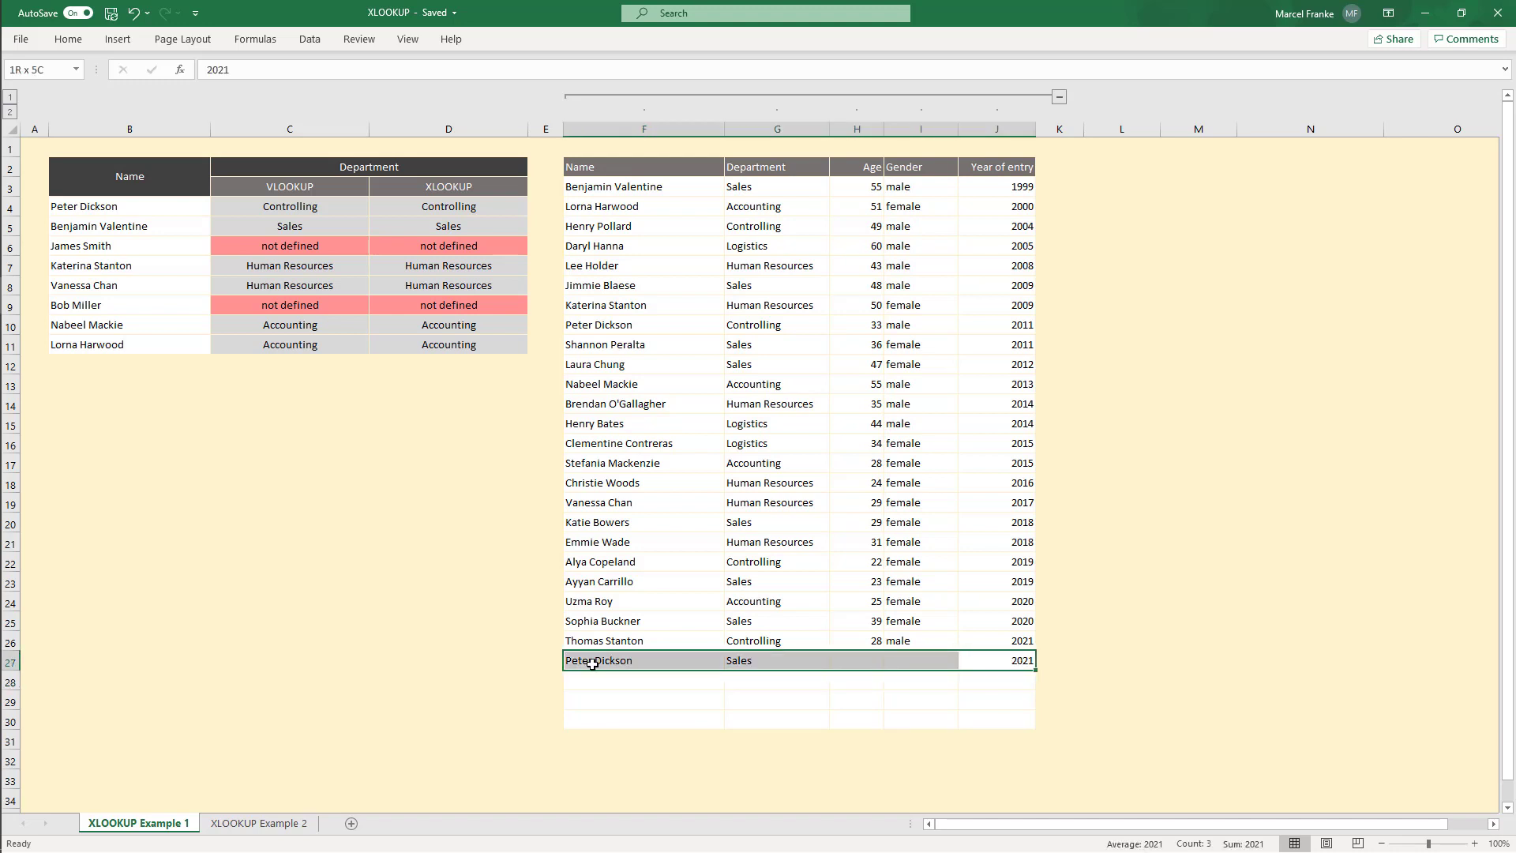
click(592, 663)
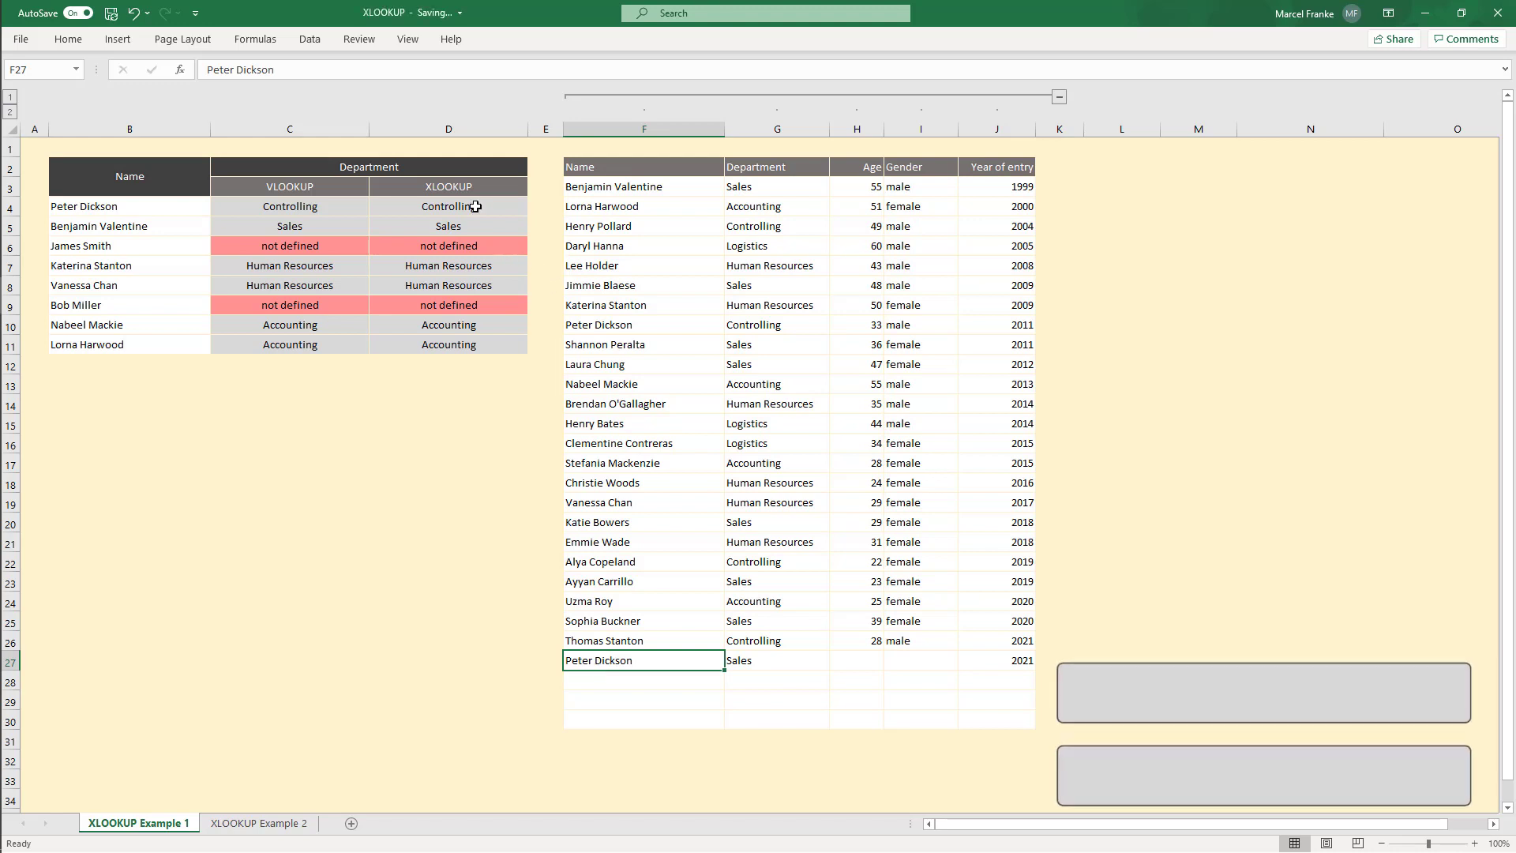
Step: Extend the XLOOKUP formula in D4 with match mode 0 and search mode -1 to search from last to first
double_click(477, 207)
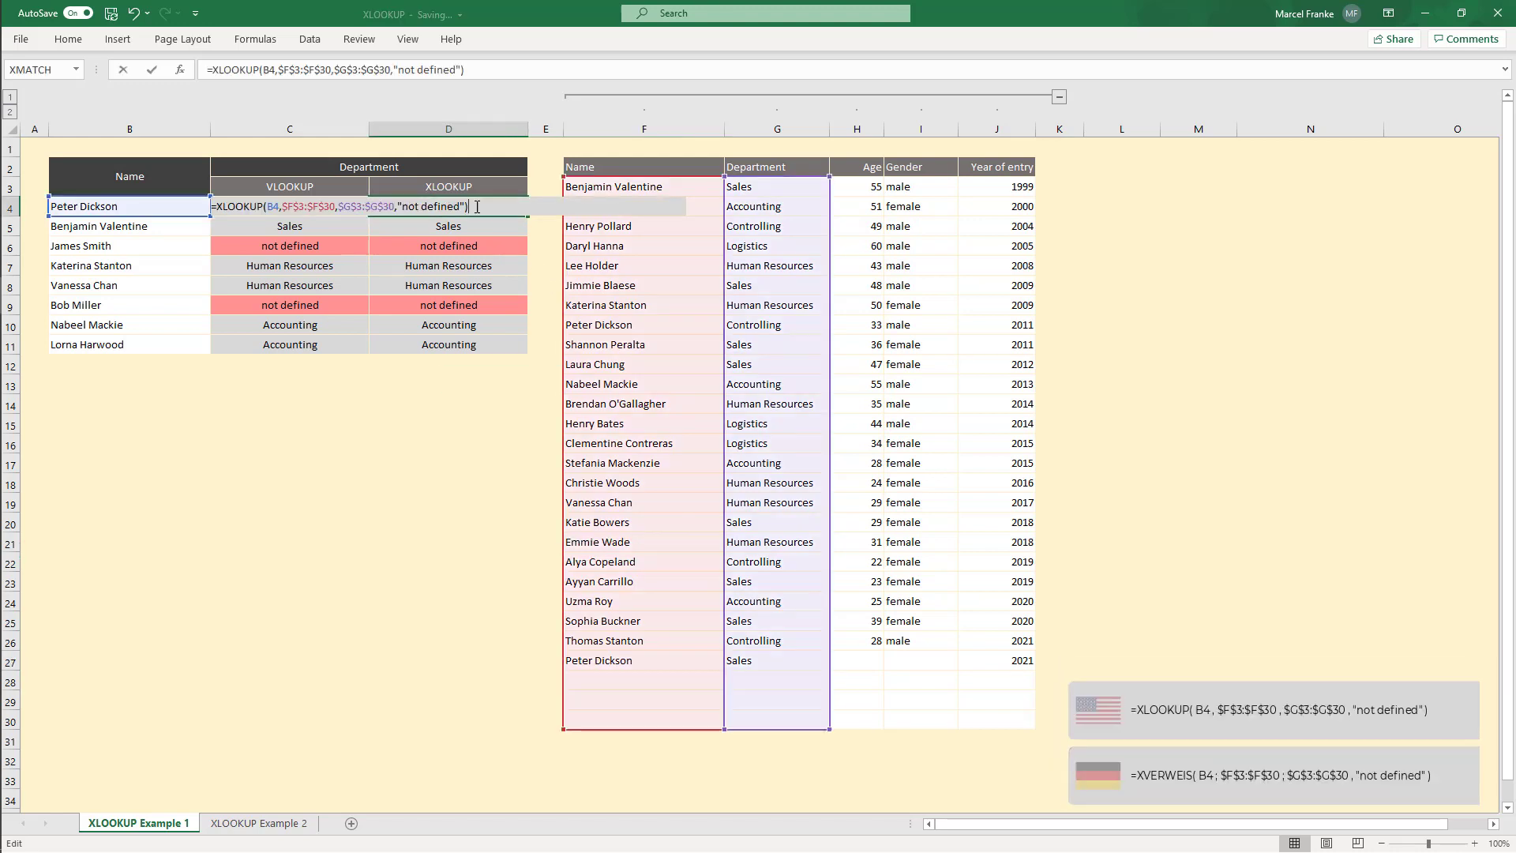
click(397, 206)
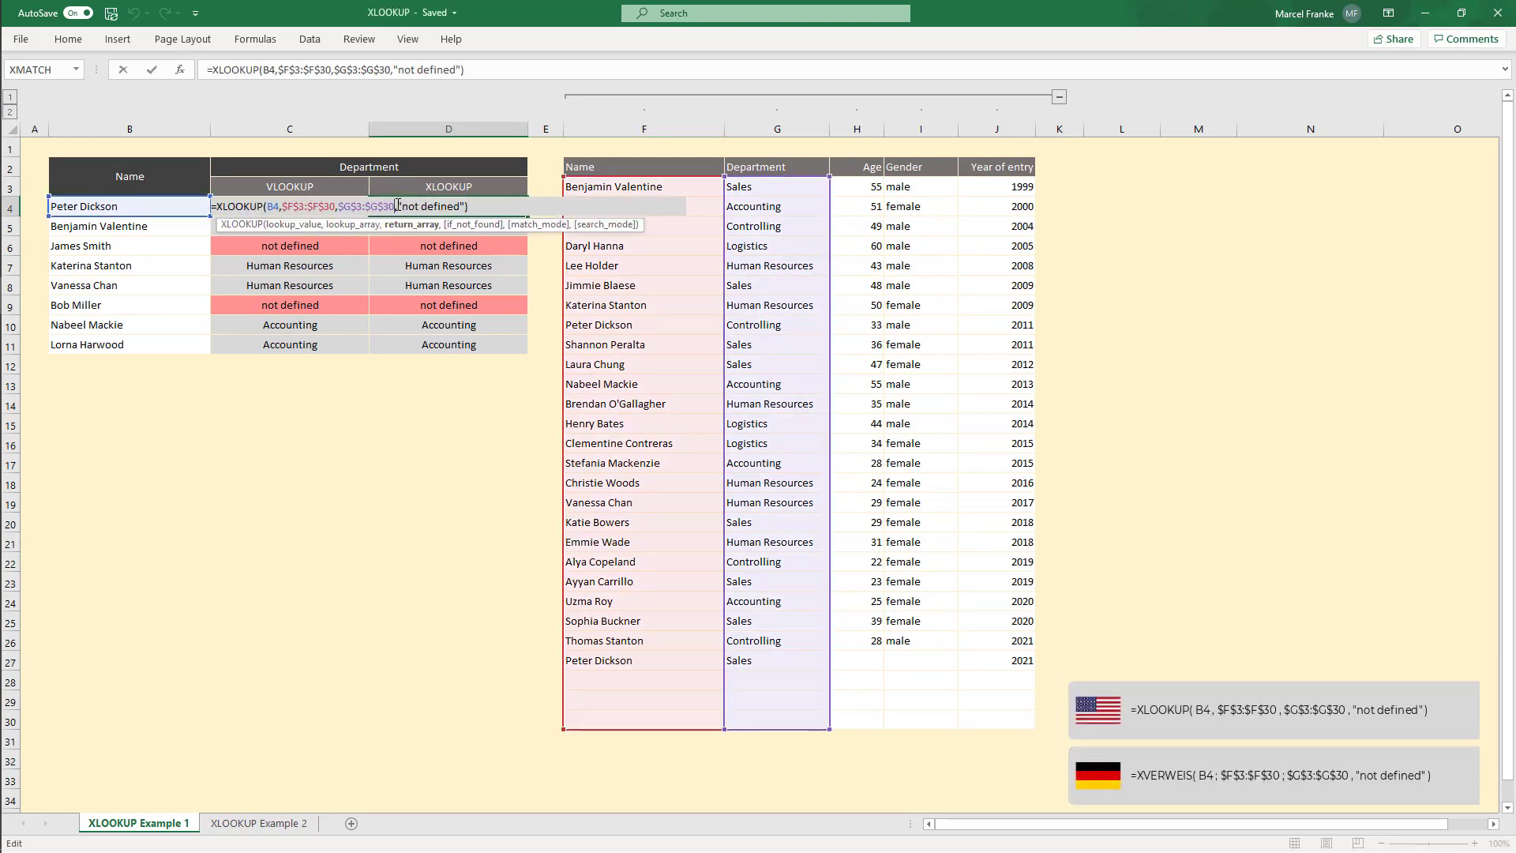
click(467, 206)
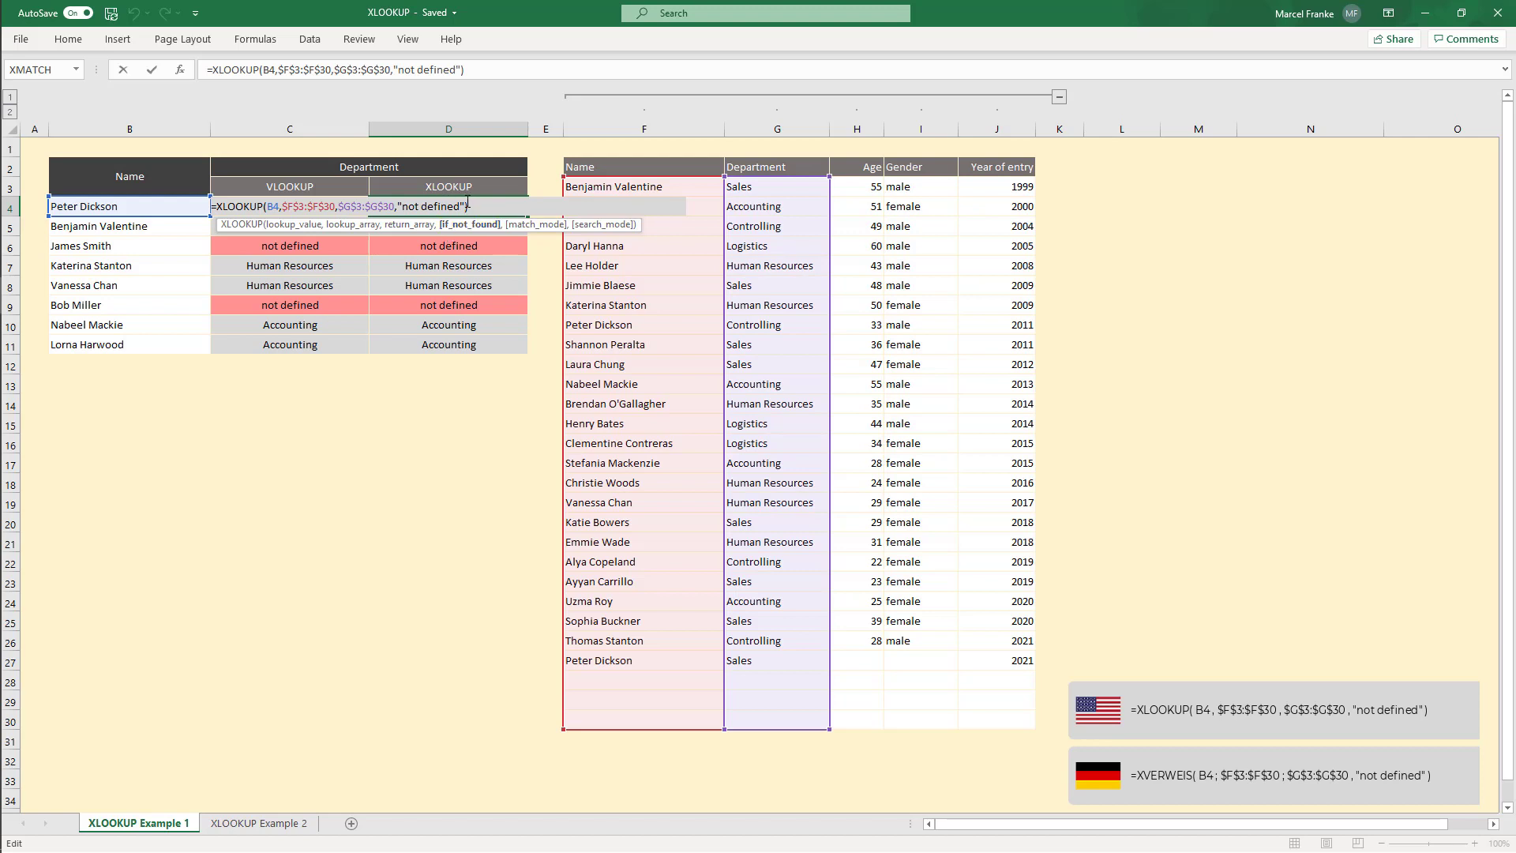
text(,)
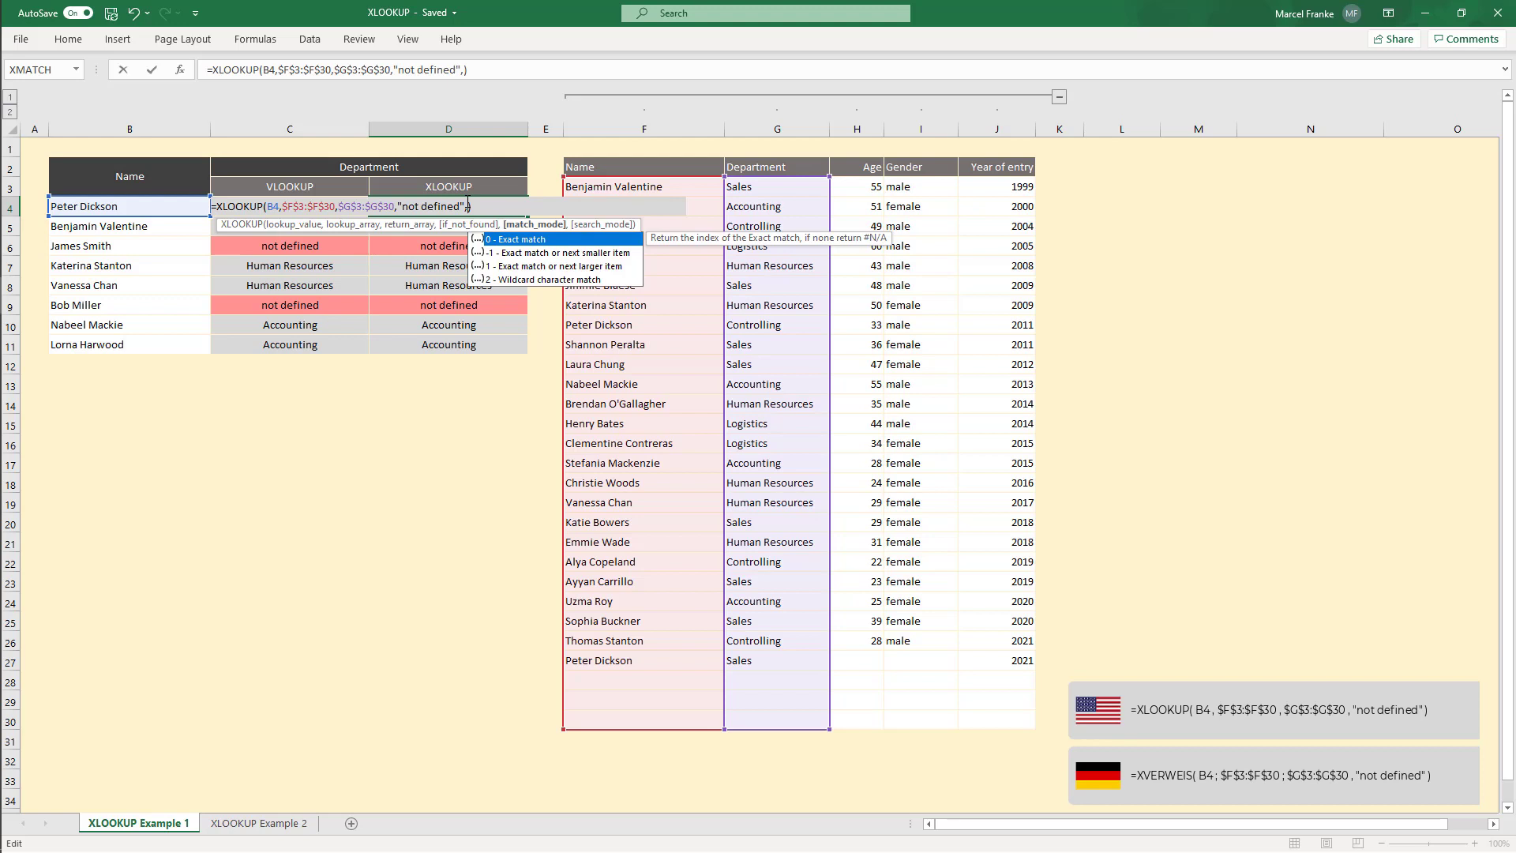
text(0,)
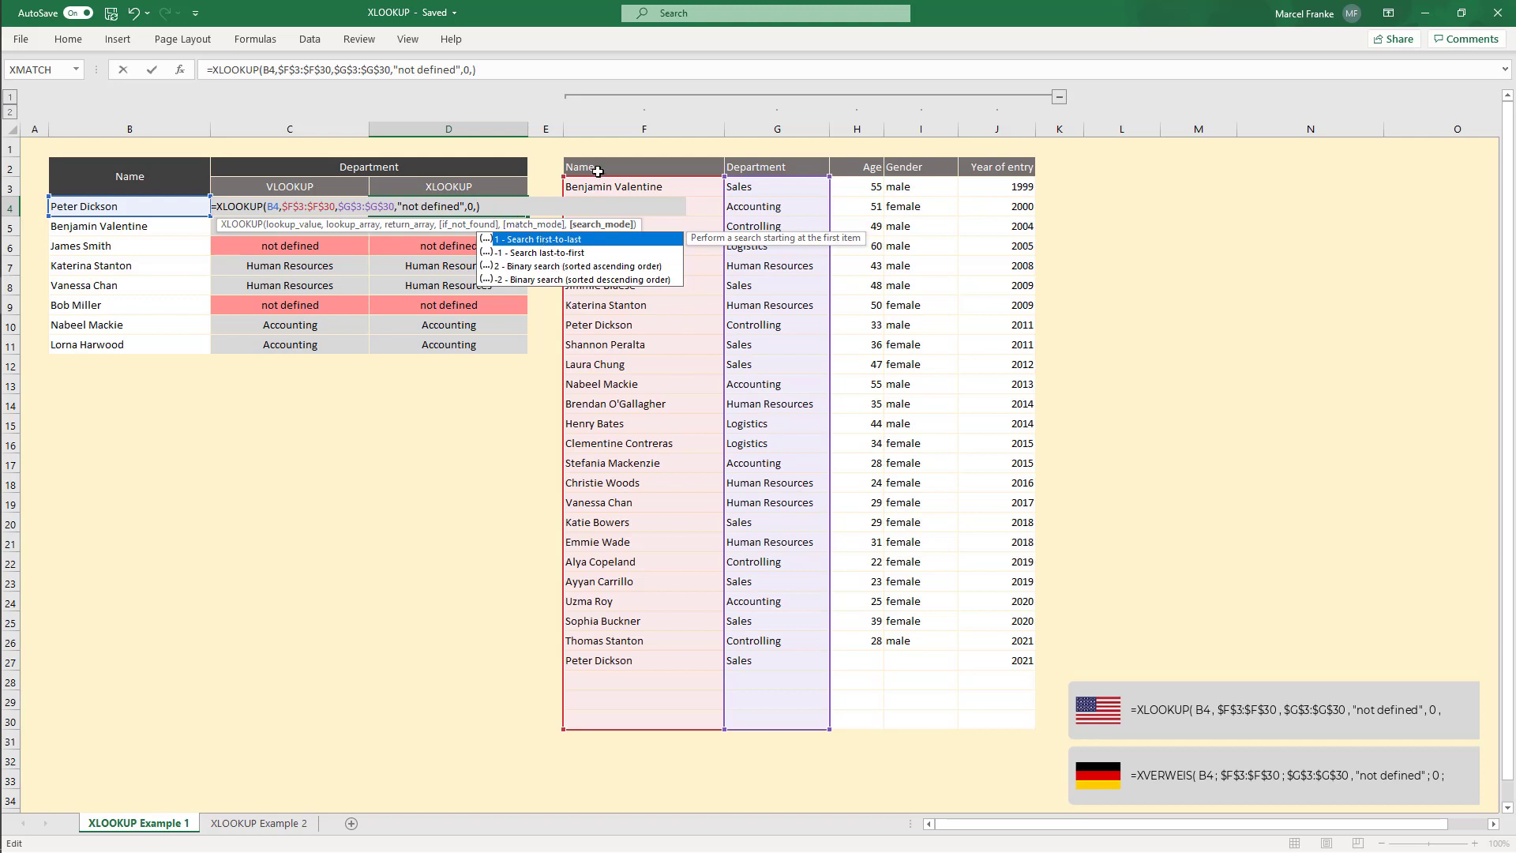
text(1)
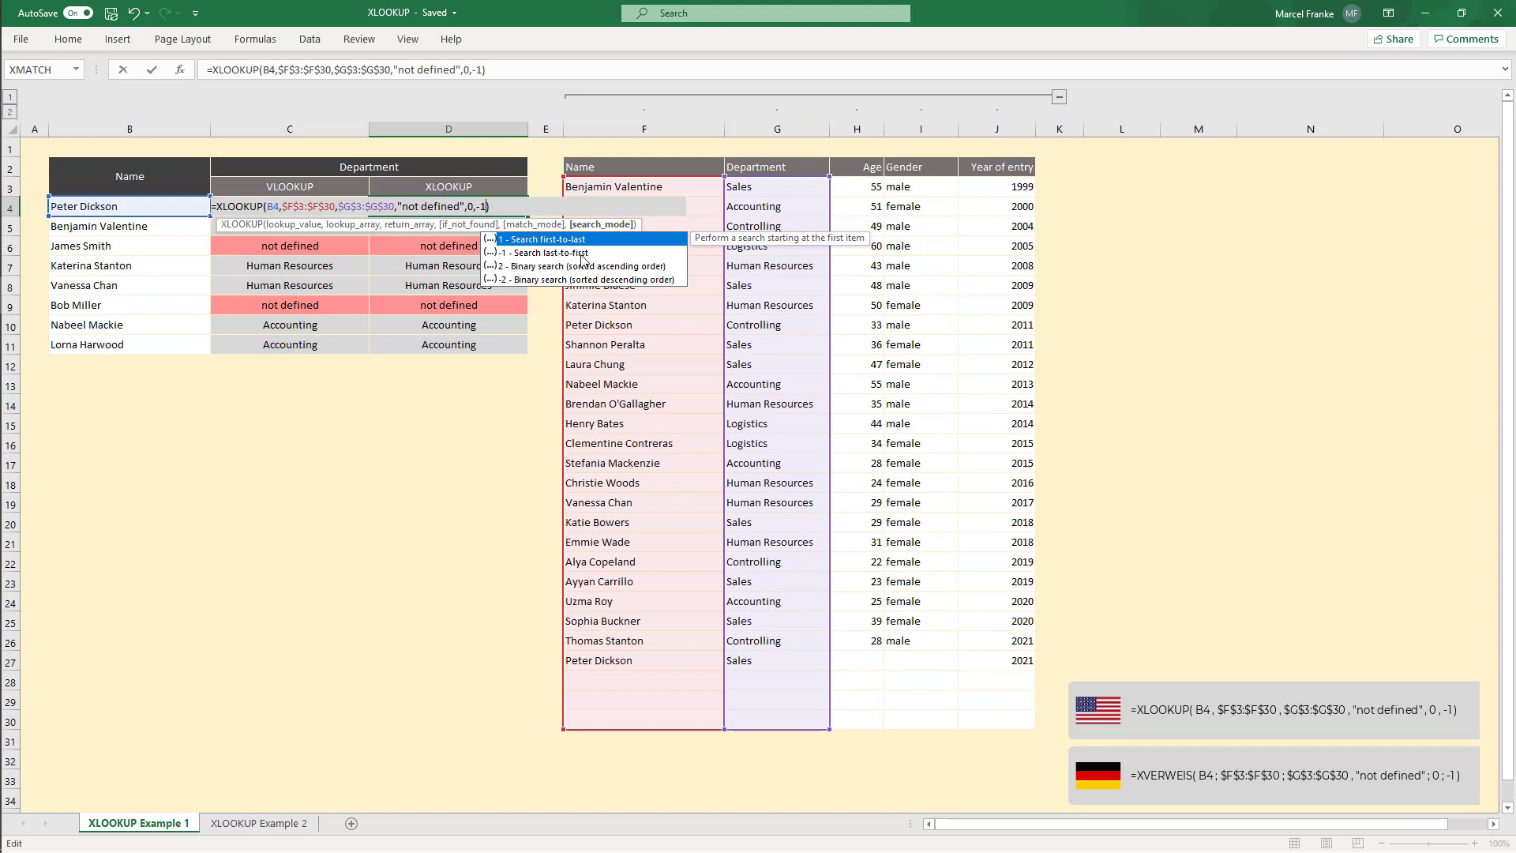
key(Return)
click(491, 205)
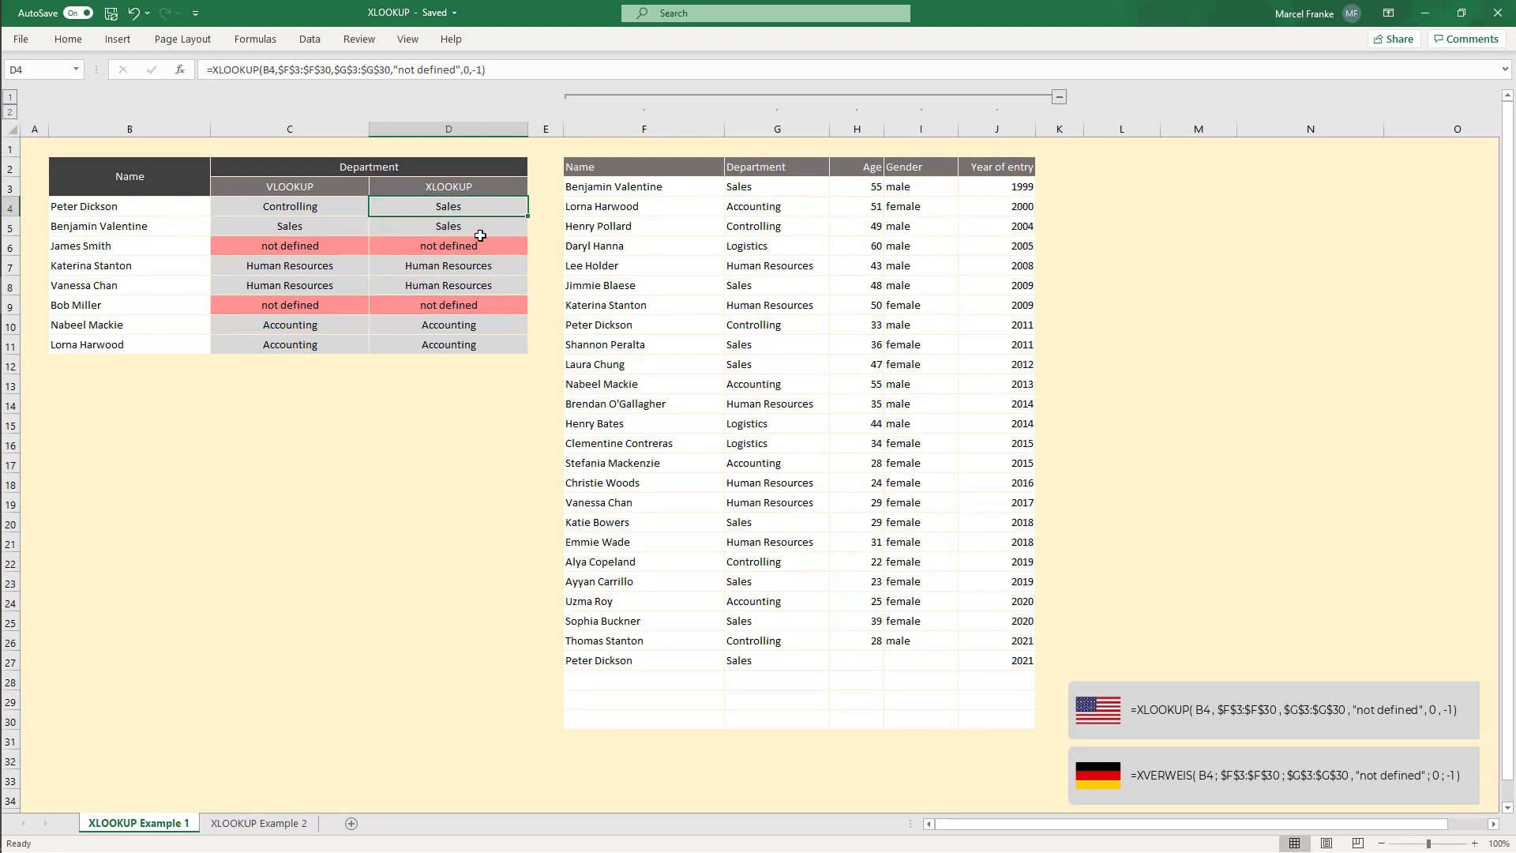
Step: Copy the XLOOKUP formula from D4 down to D5:D11
key(ctrl+c)
drag(482, 230, 480, 344)
key(ctrl+v)
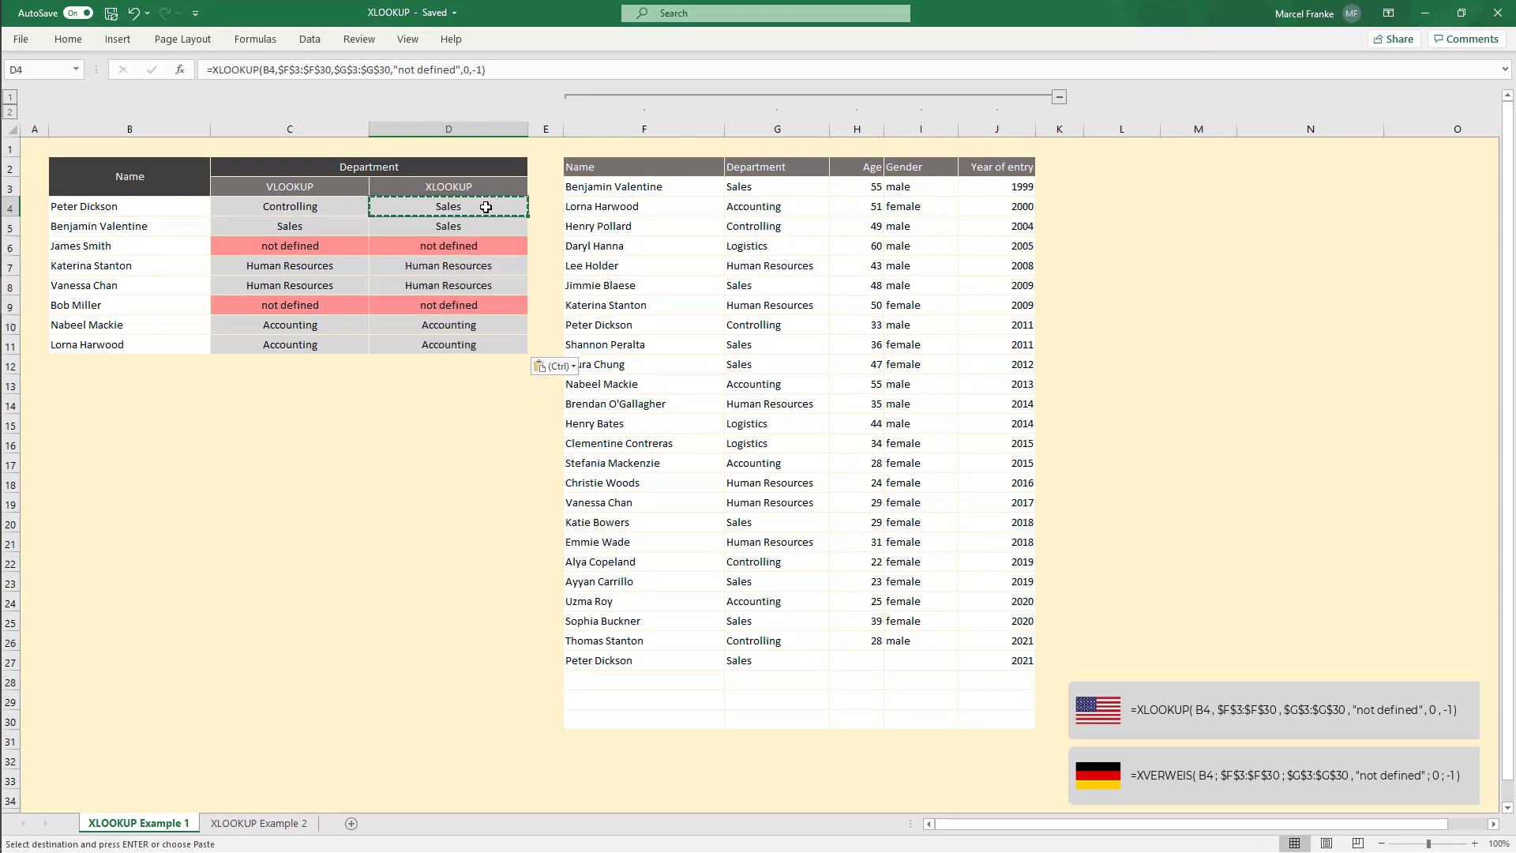
click(460, 200)
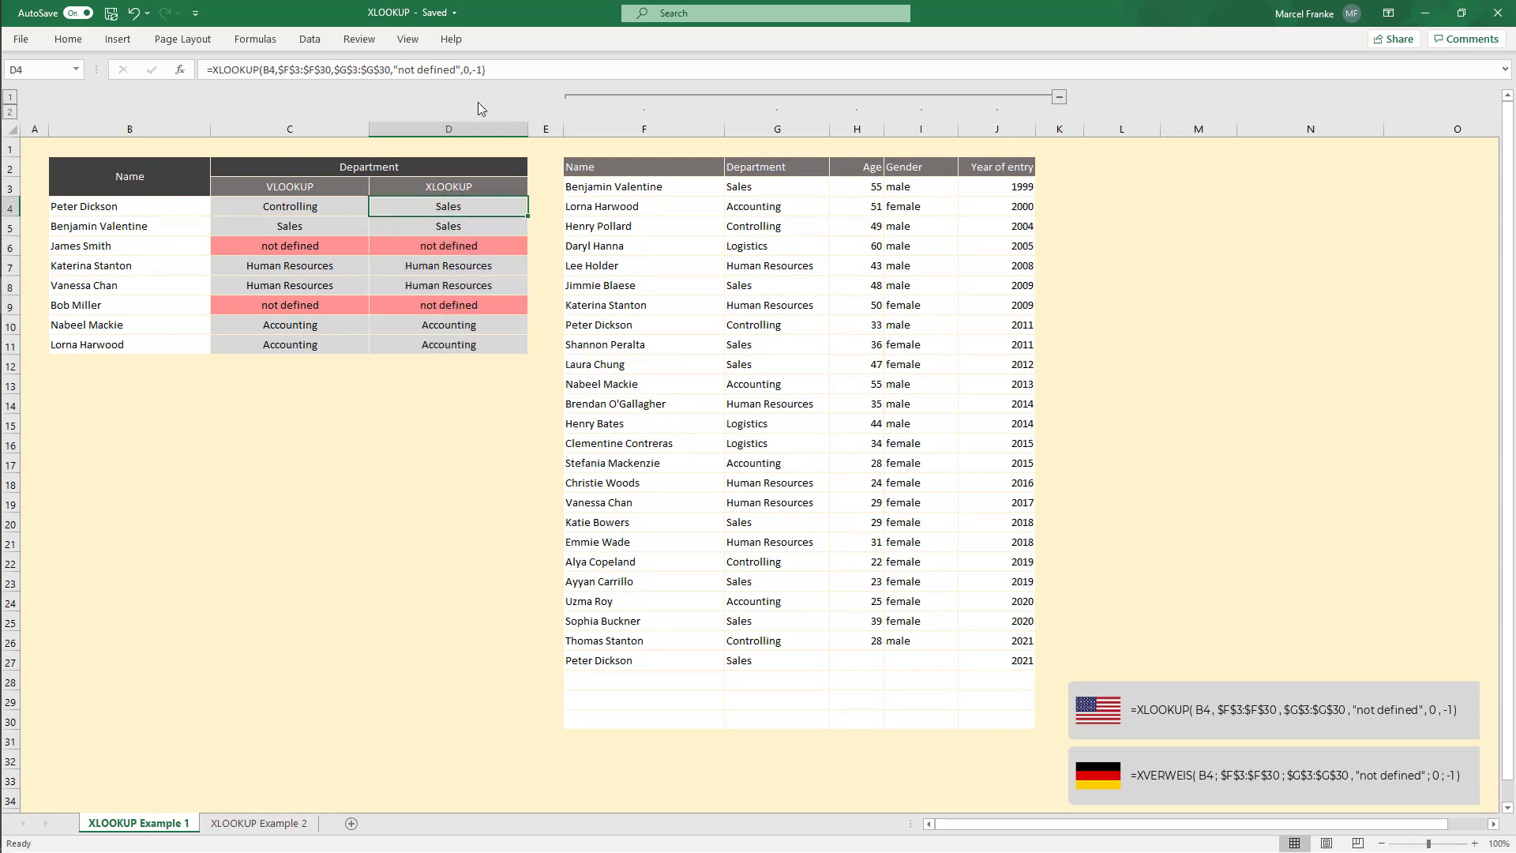
click(477, 69)
key(BackSpace)
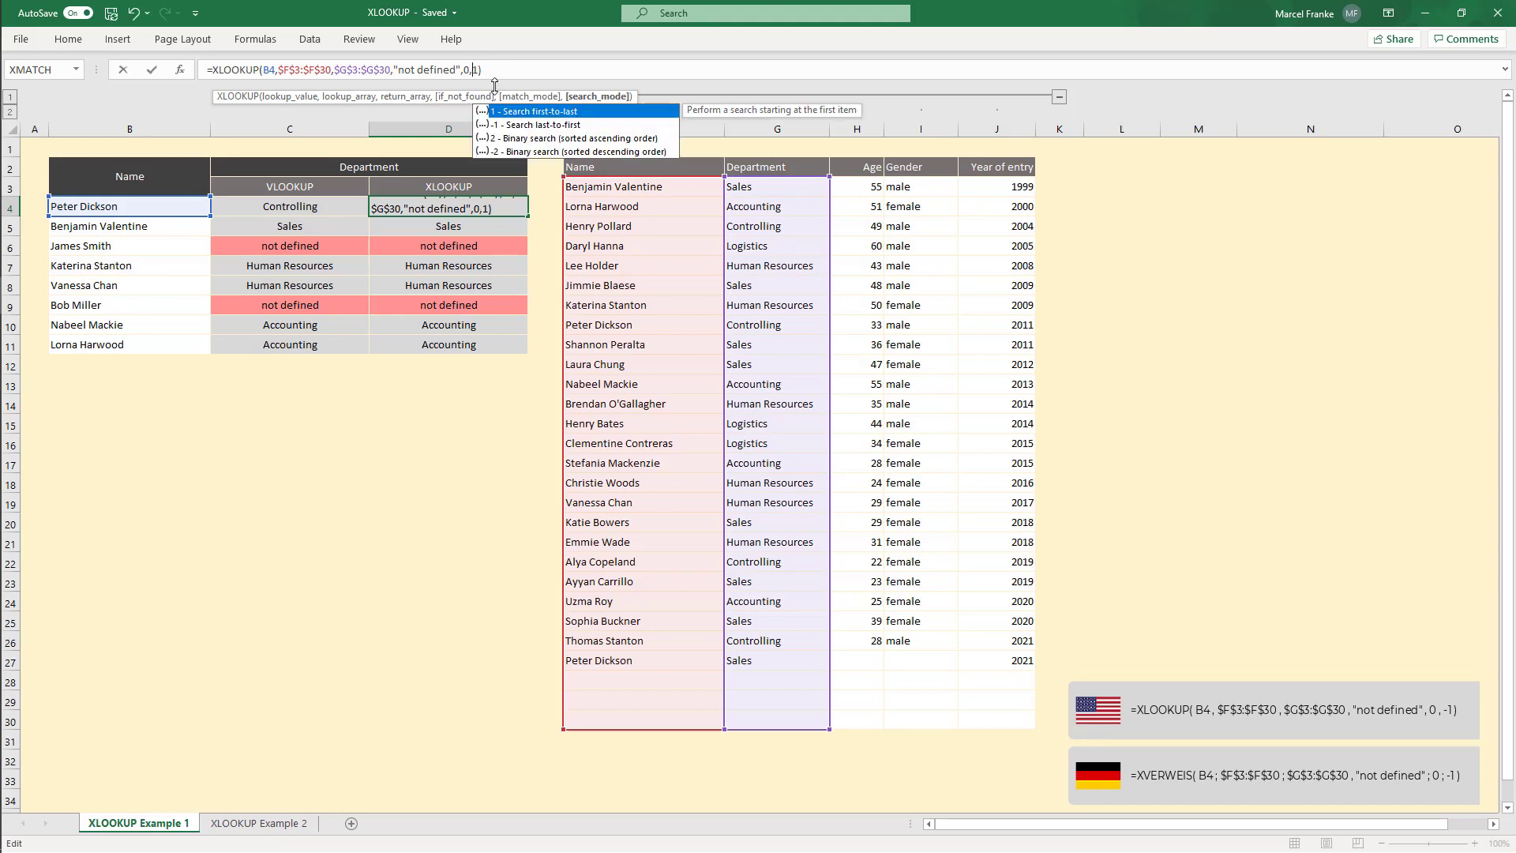
key(Return)
click(493, 203)
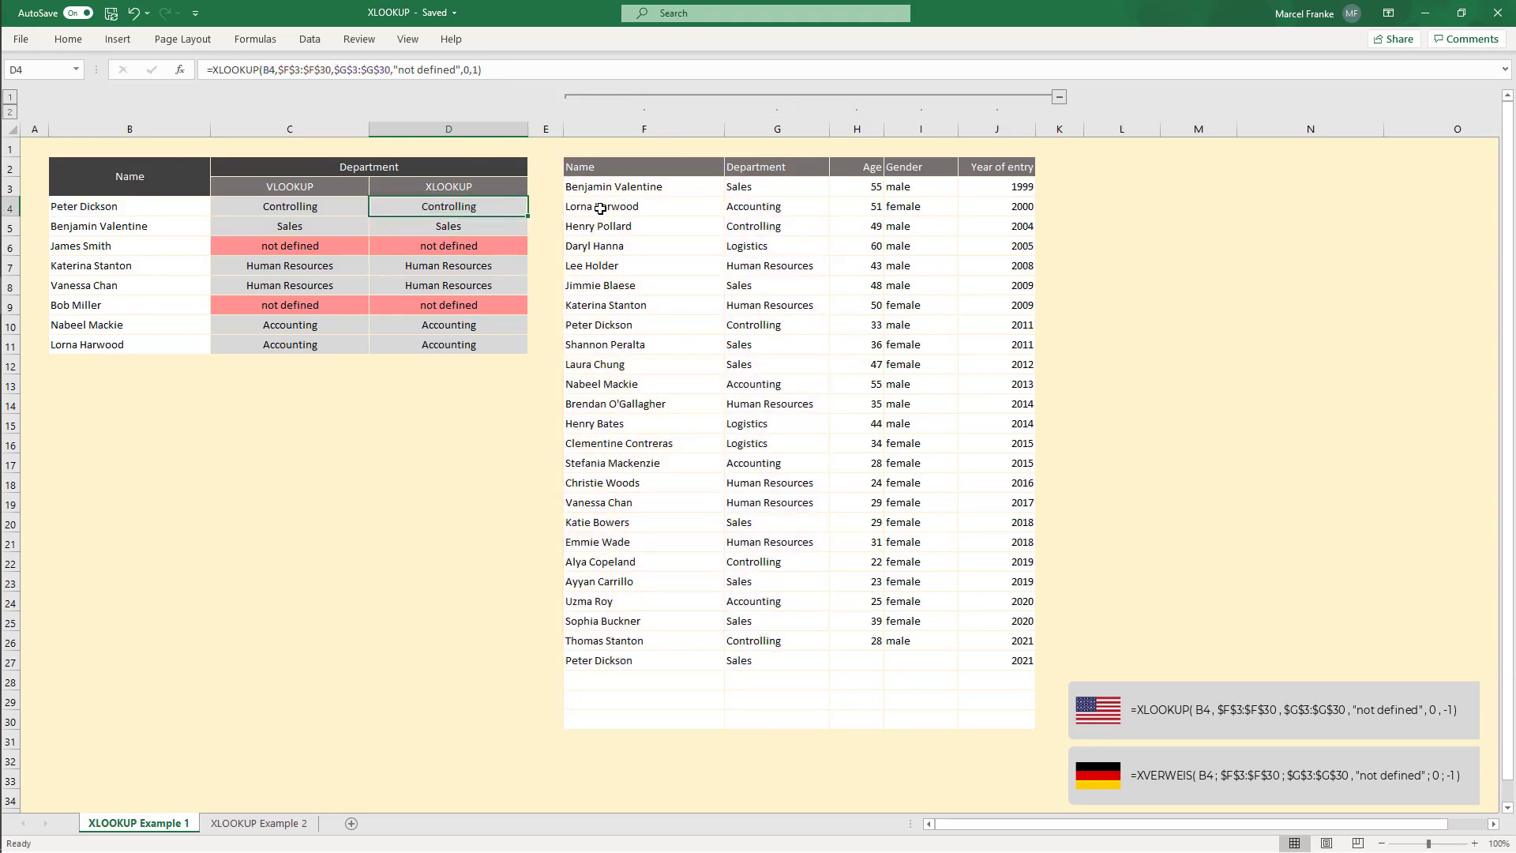
drag(627, 190, 737, 327)
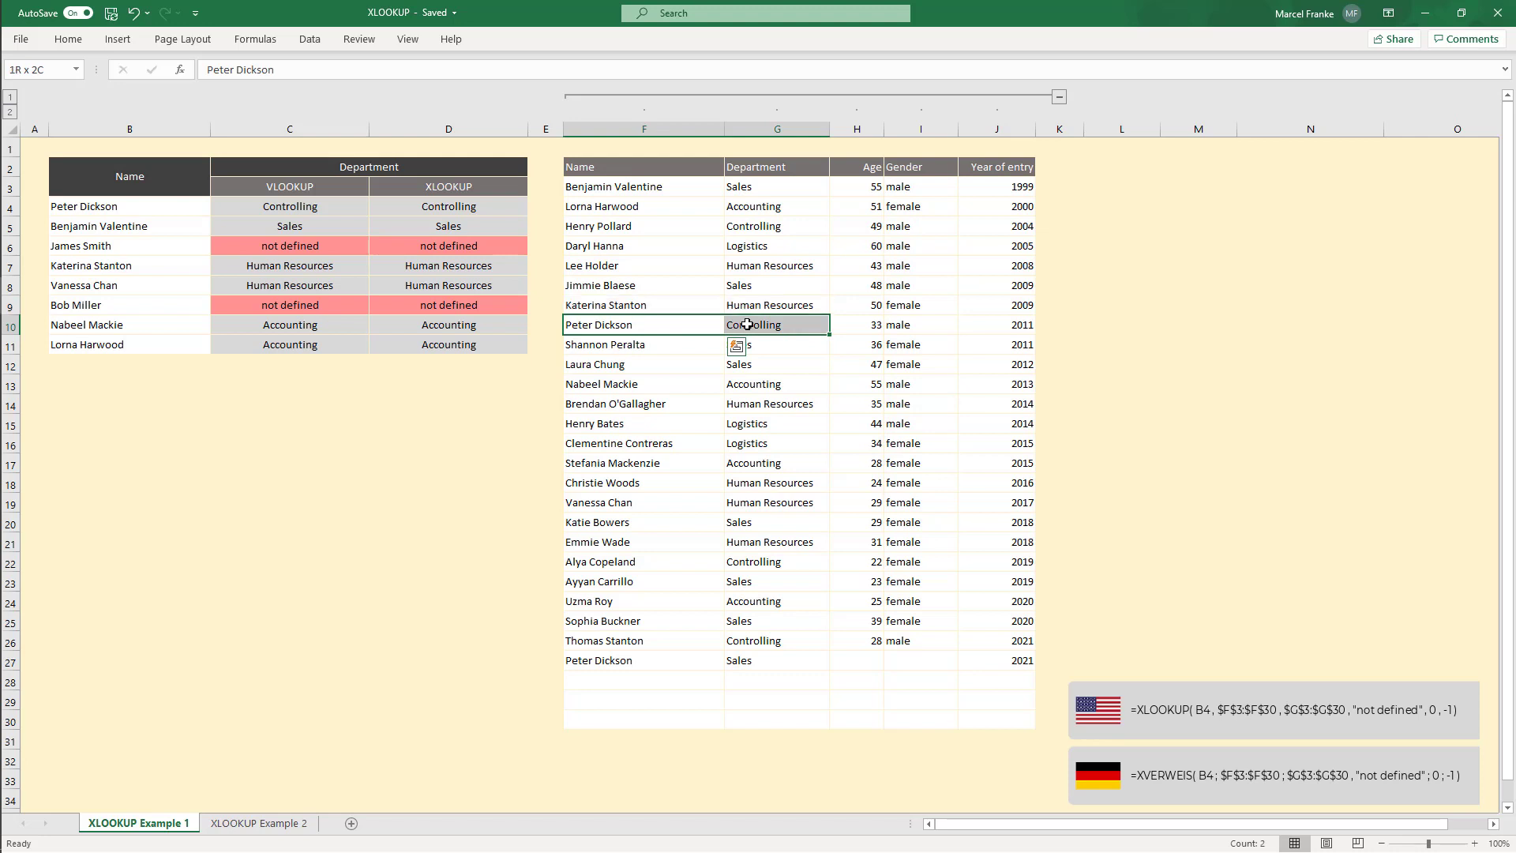
Step: Set D4's search mode back to -1
click(474, 206)
click(474, 69)
text(-1))
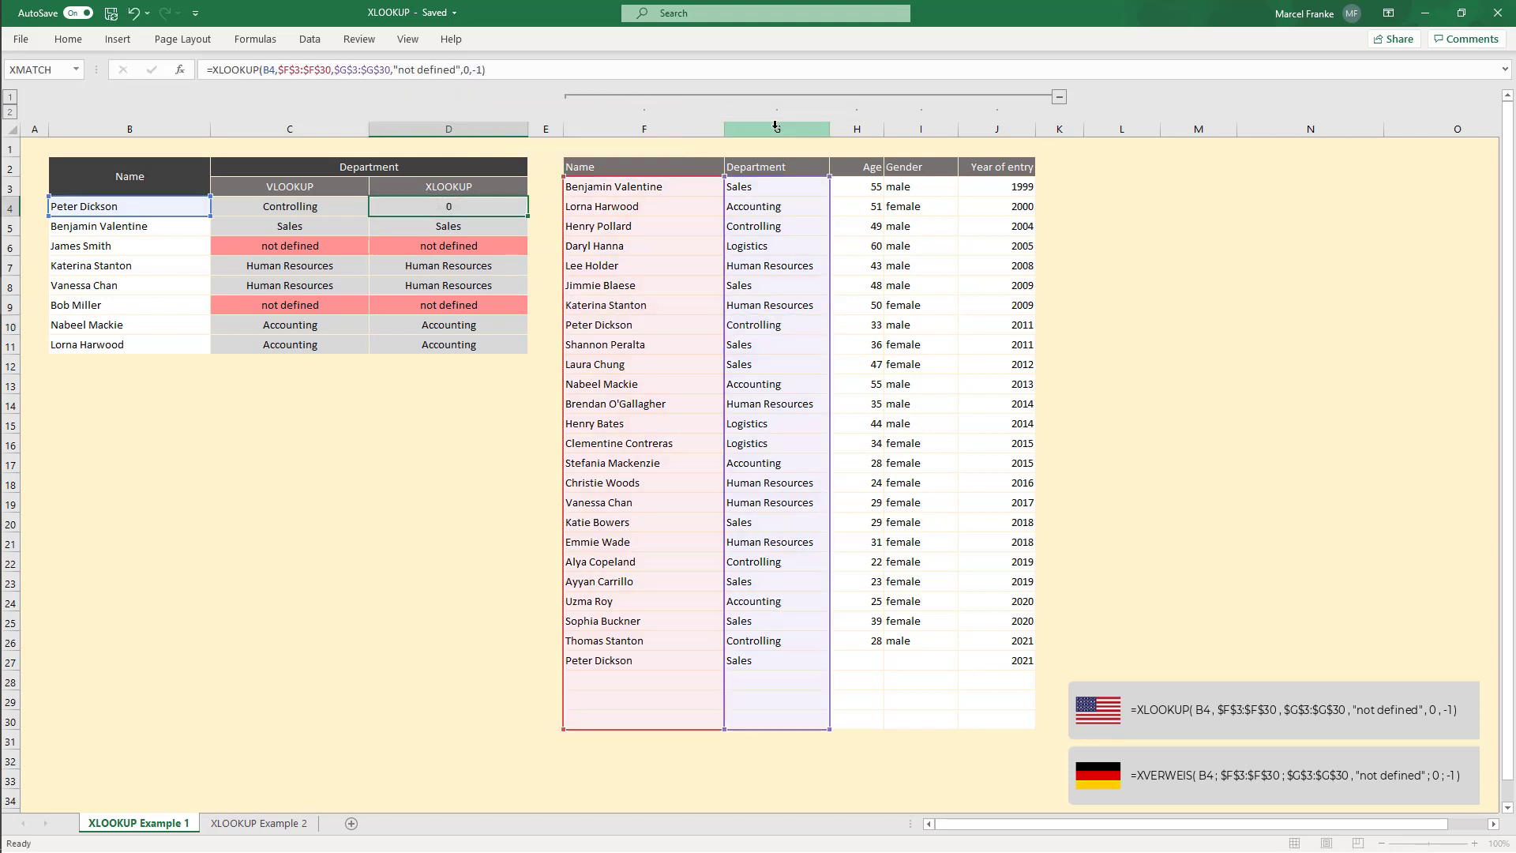
key(Return)
click(668, 720)
drag(672, 702, 775, 660)
click(775, 660)
click(465, 204)
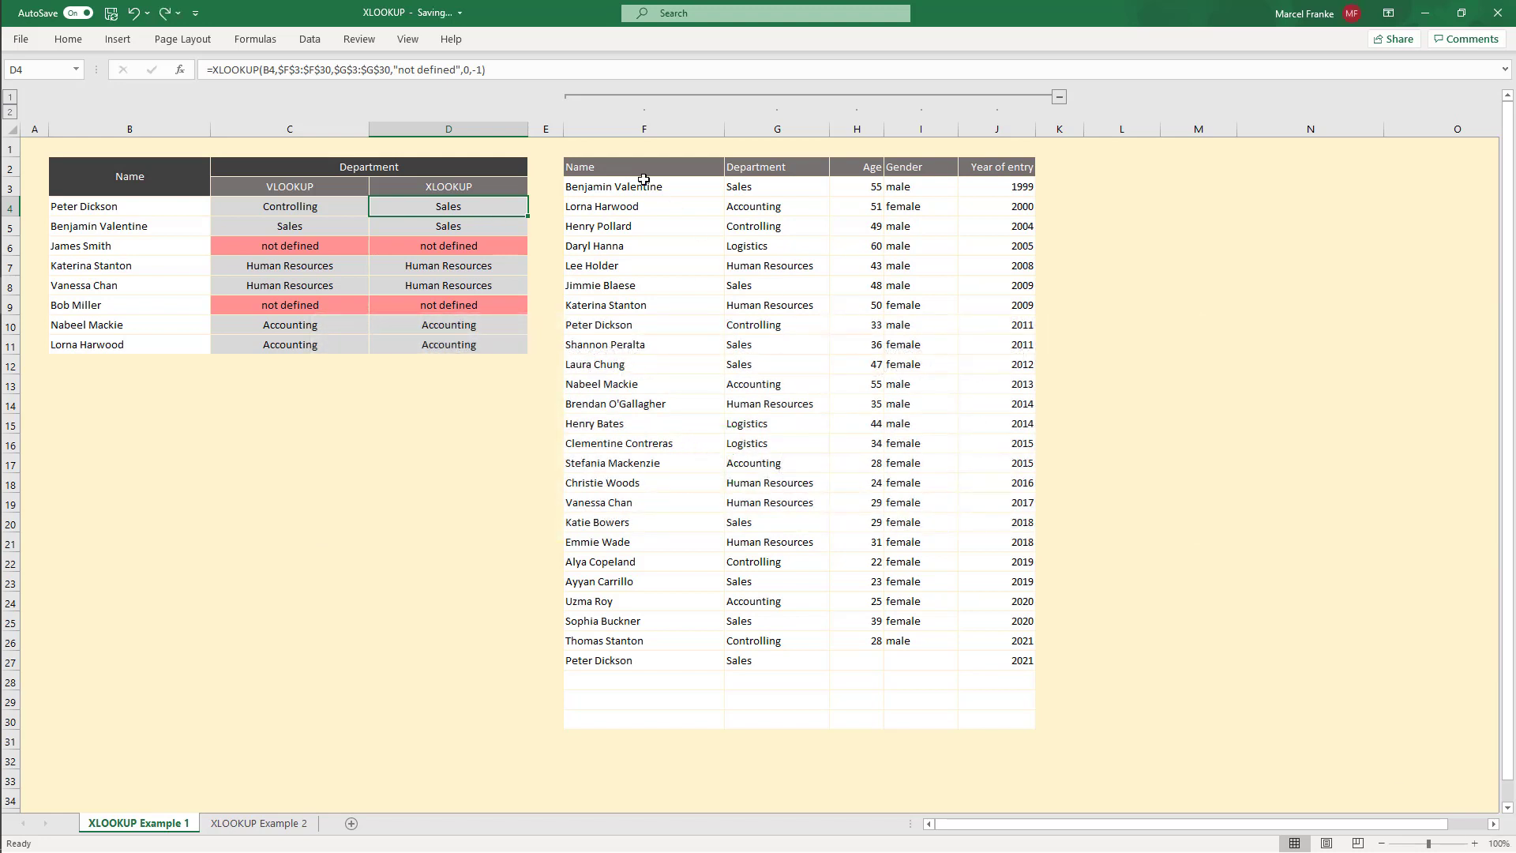
Step: Move the Name column of the employee table to the right of the Gender column
drag(643, 189, 631, 719)
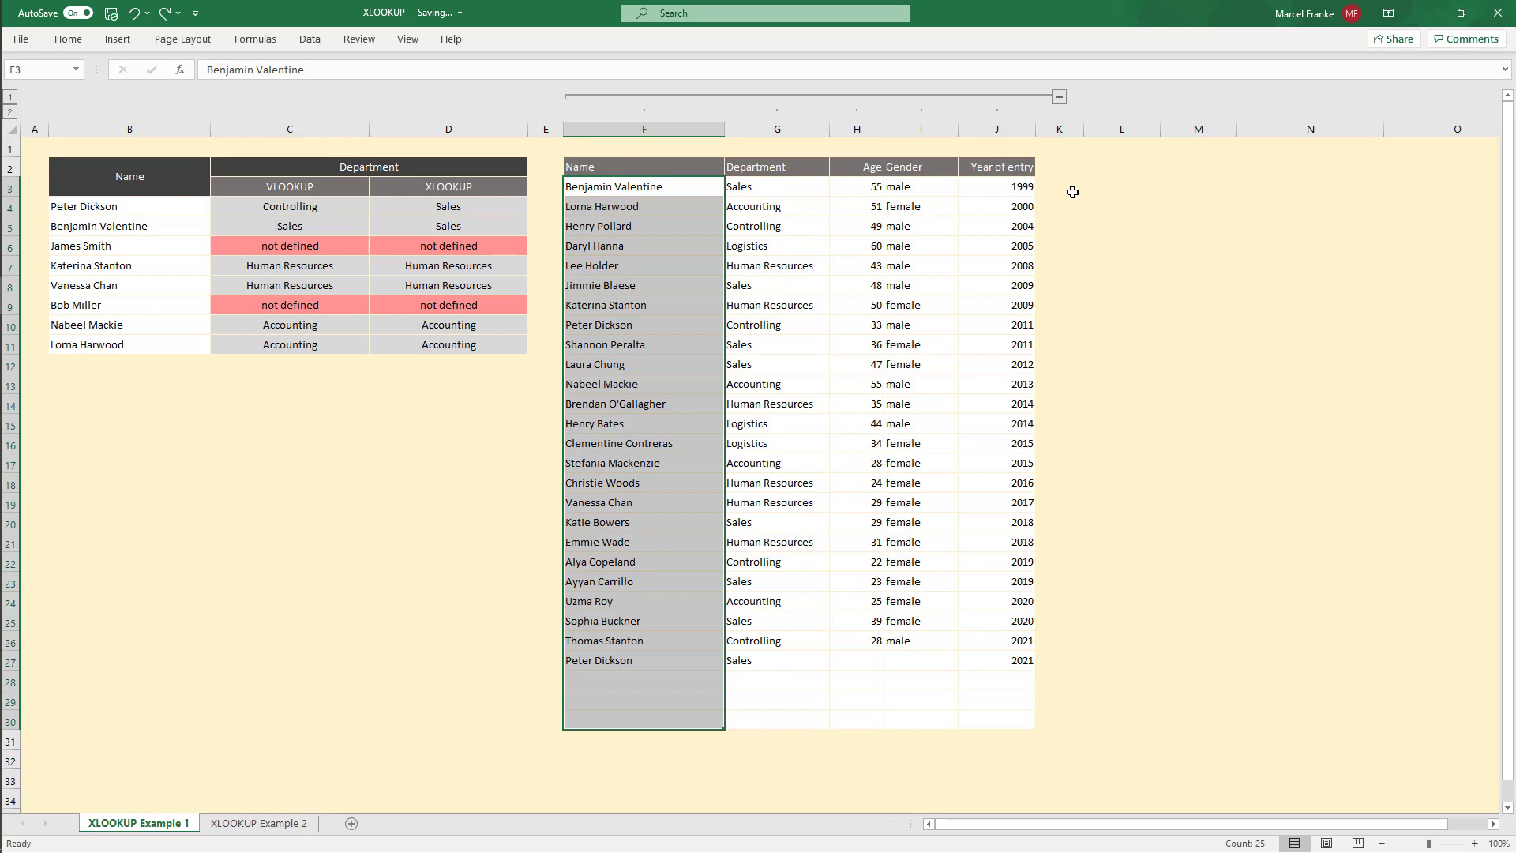
click(663, 128)
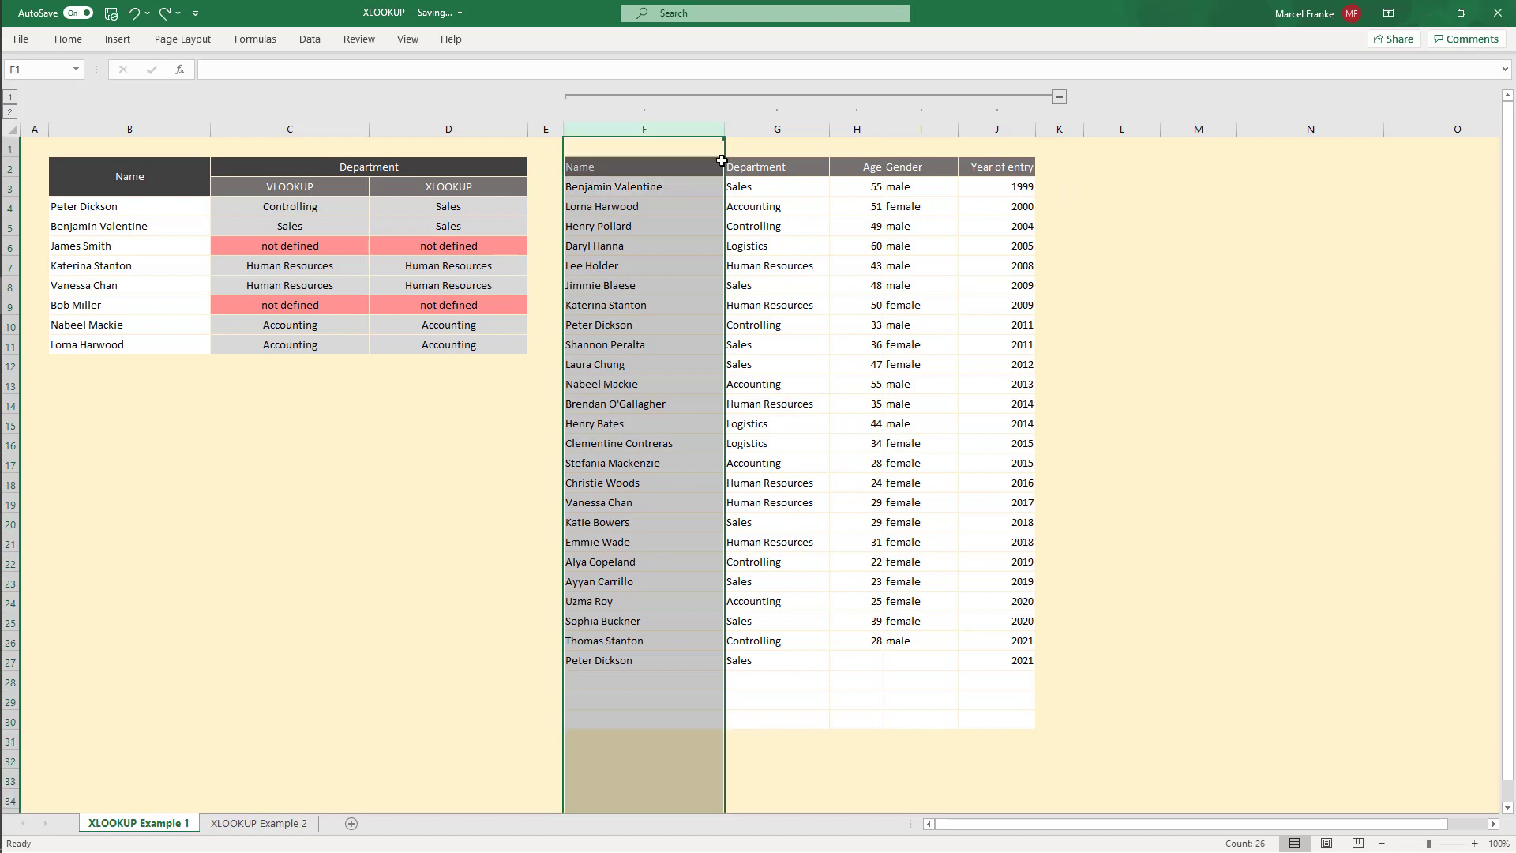
drag(721, 161, 941, 180)
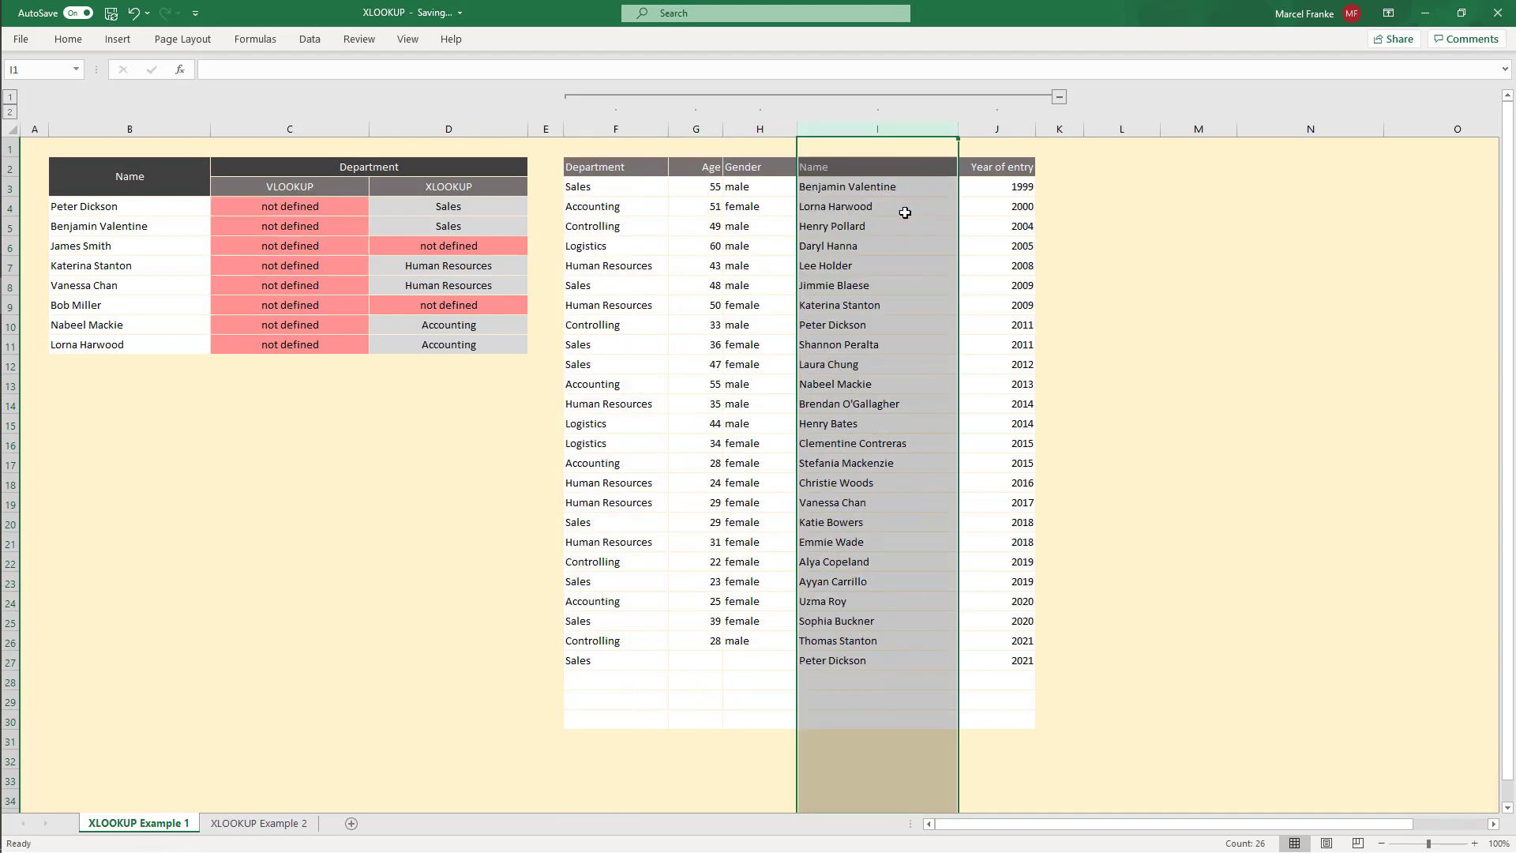
Step: Inspect the VLOOKUP formula in C4 and the XLOOKUP formula in D4 after the column move
click(296, 207)
double_click(296, 208)
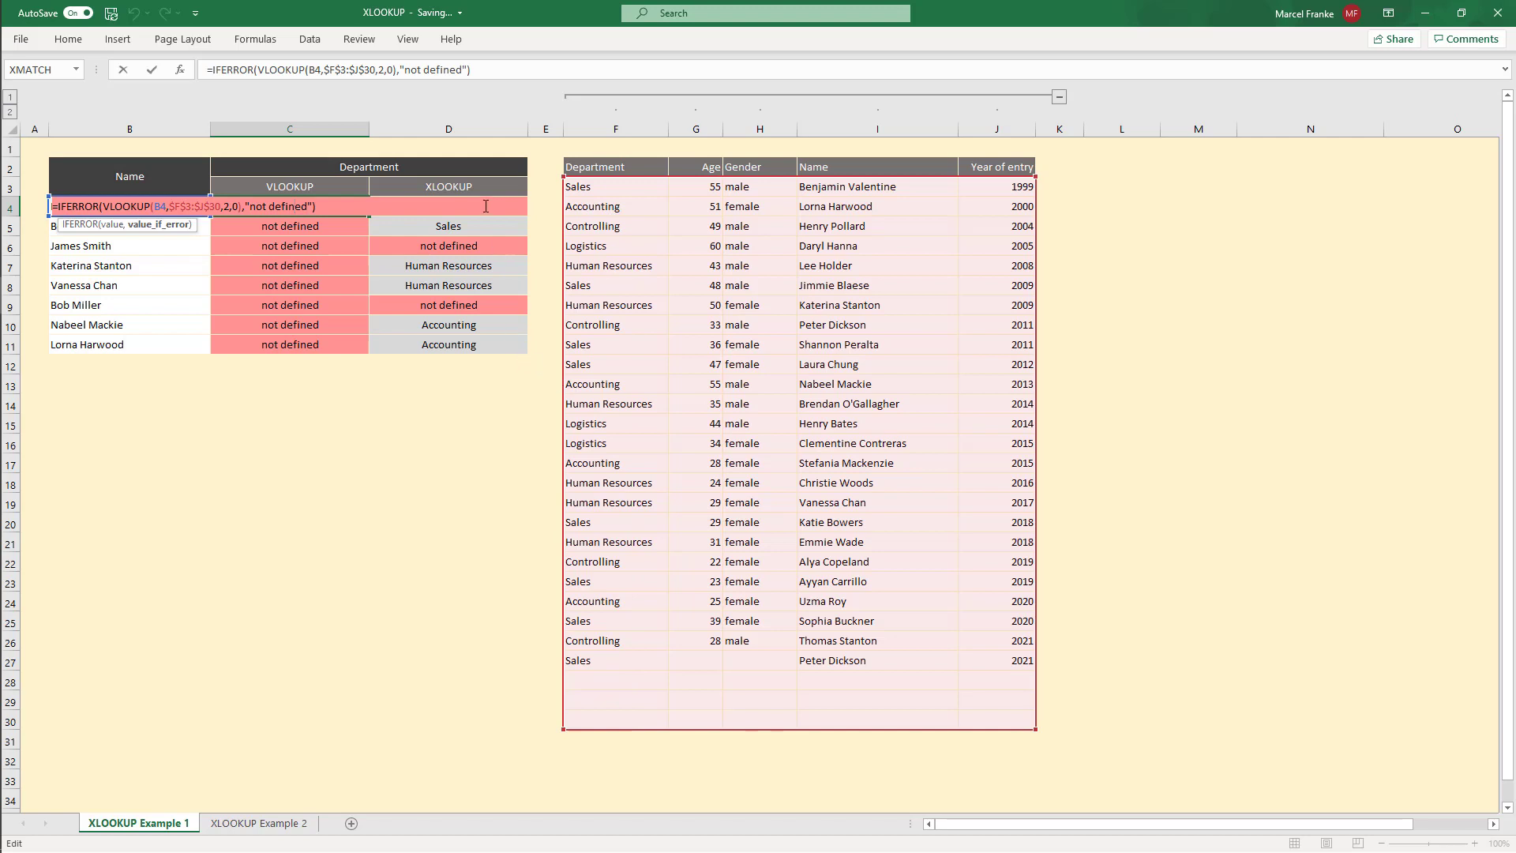
key(ctrl+Return)
double_click(453, 205)
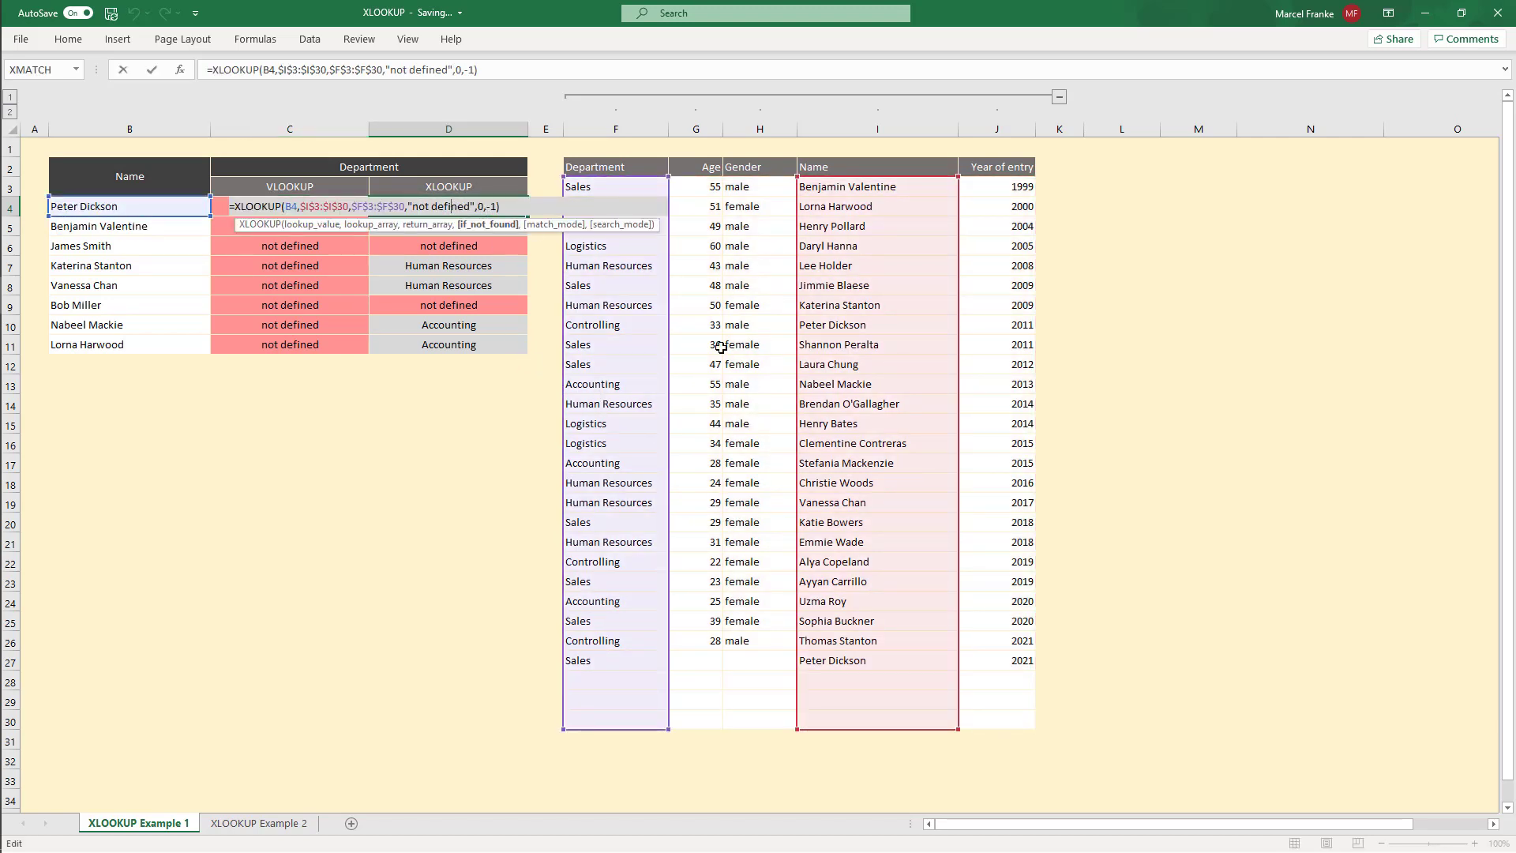
click(320, 204)
click(402, 206)
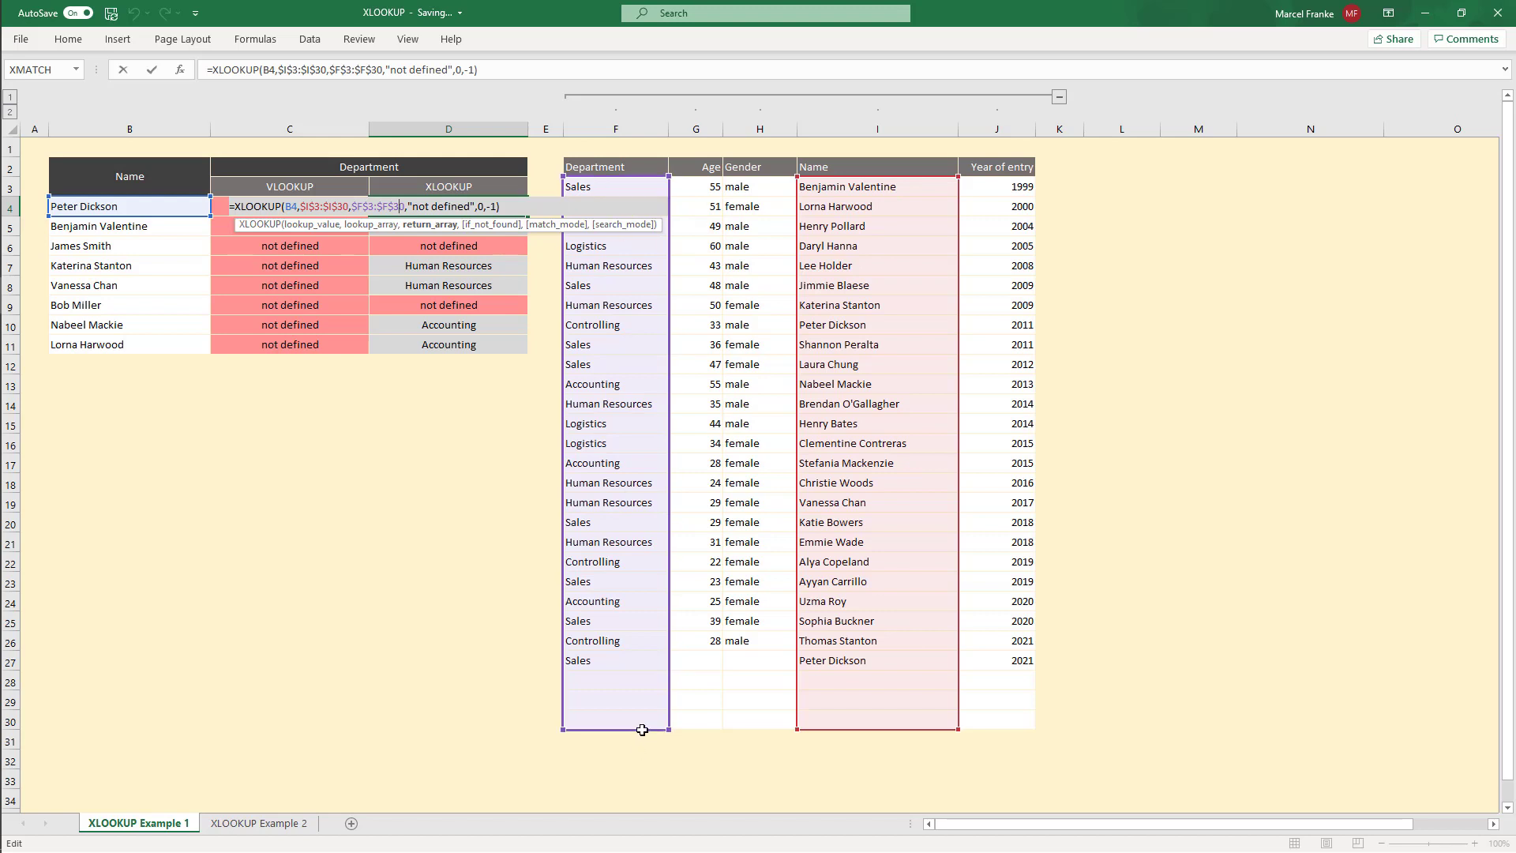
key(Escape)
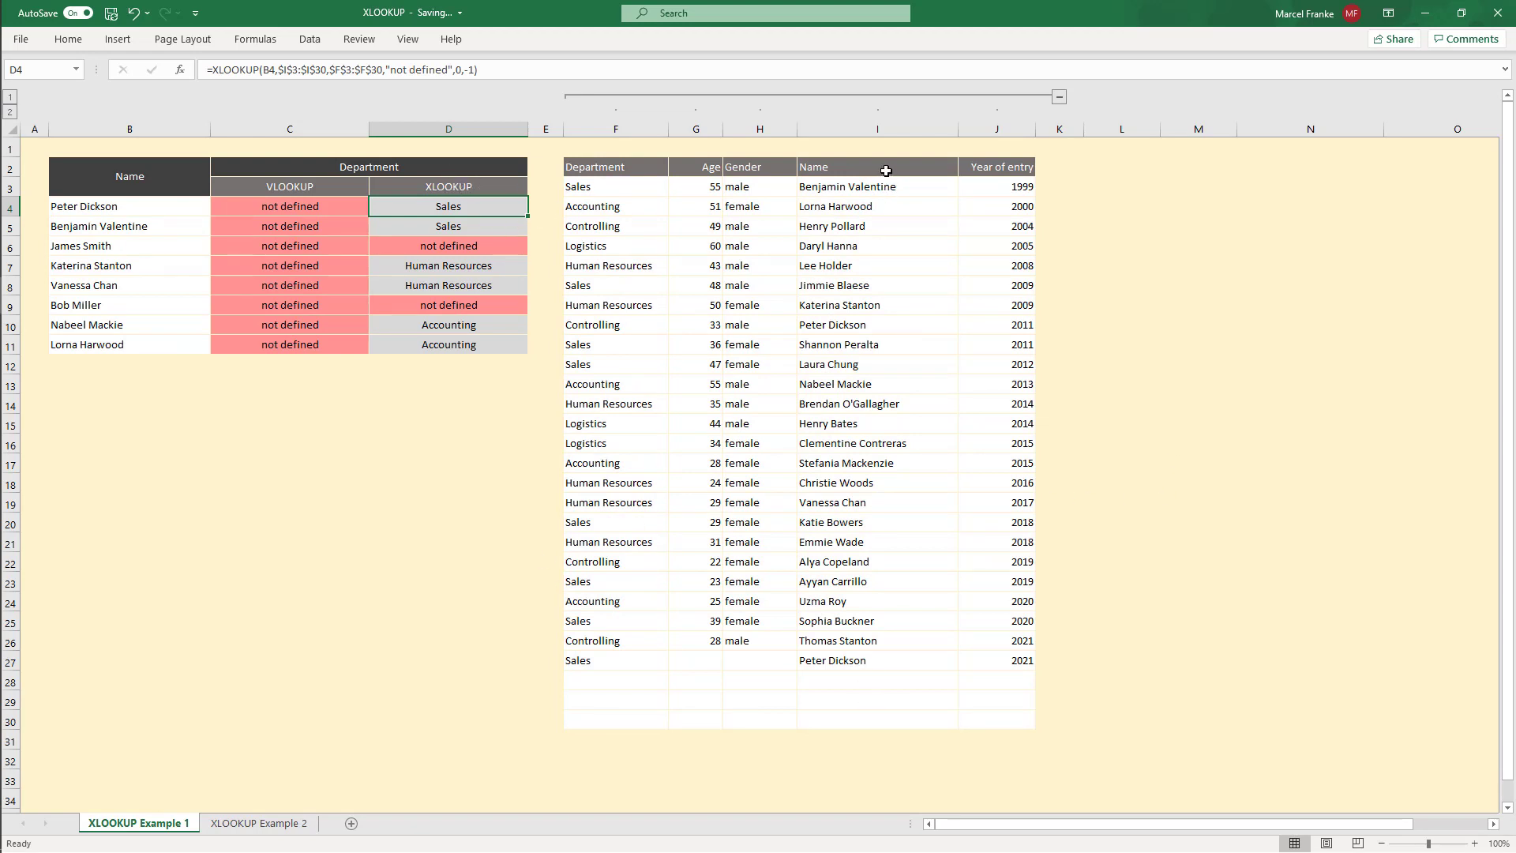
Step: Move the Name column out of the table to L5:L33 and inspect the XLOOKUP formula in D4
drag(884, 169, 862, 723)
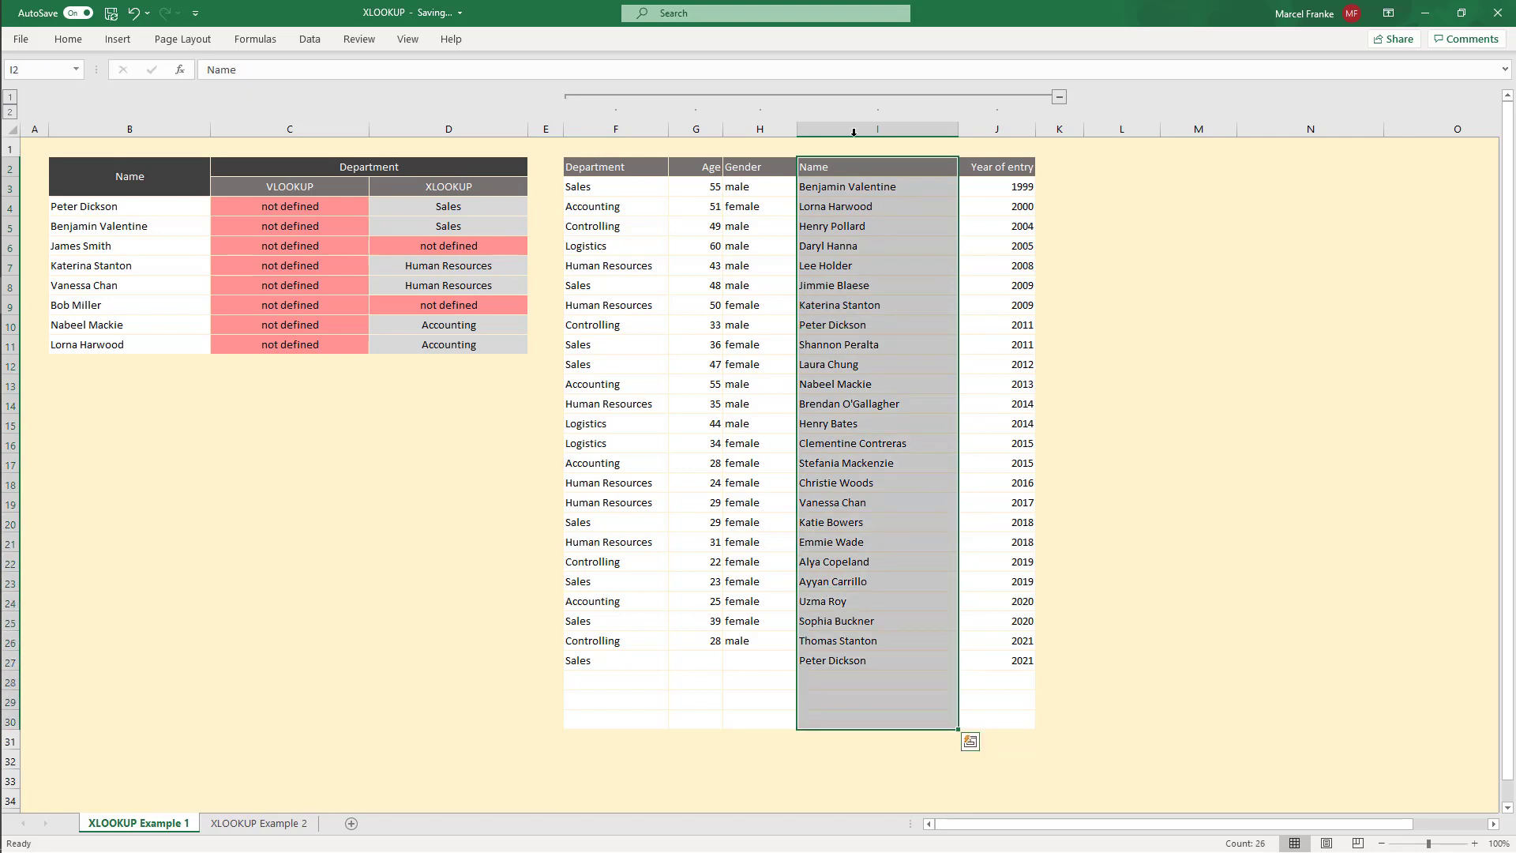
drag(869, 158, 1124, 240)
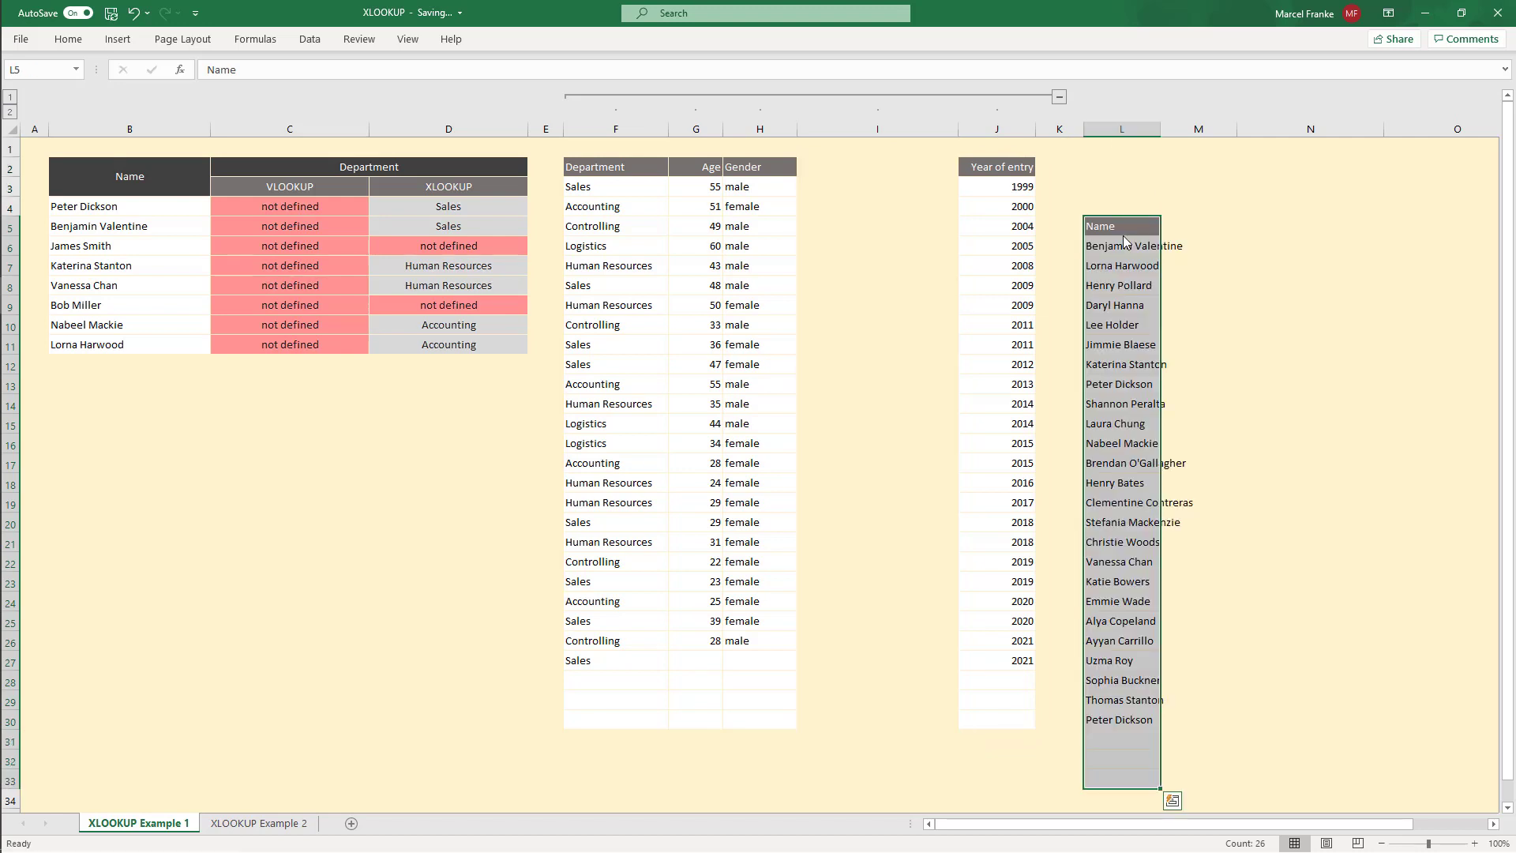
double_click(445, 207)
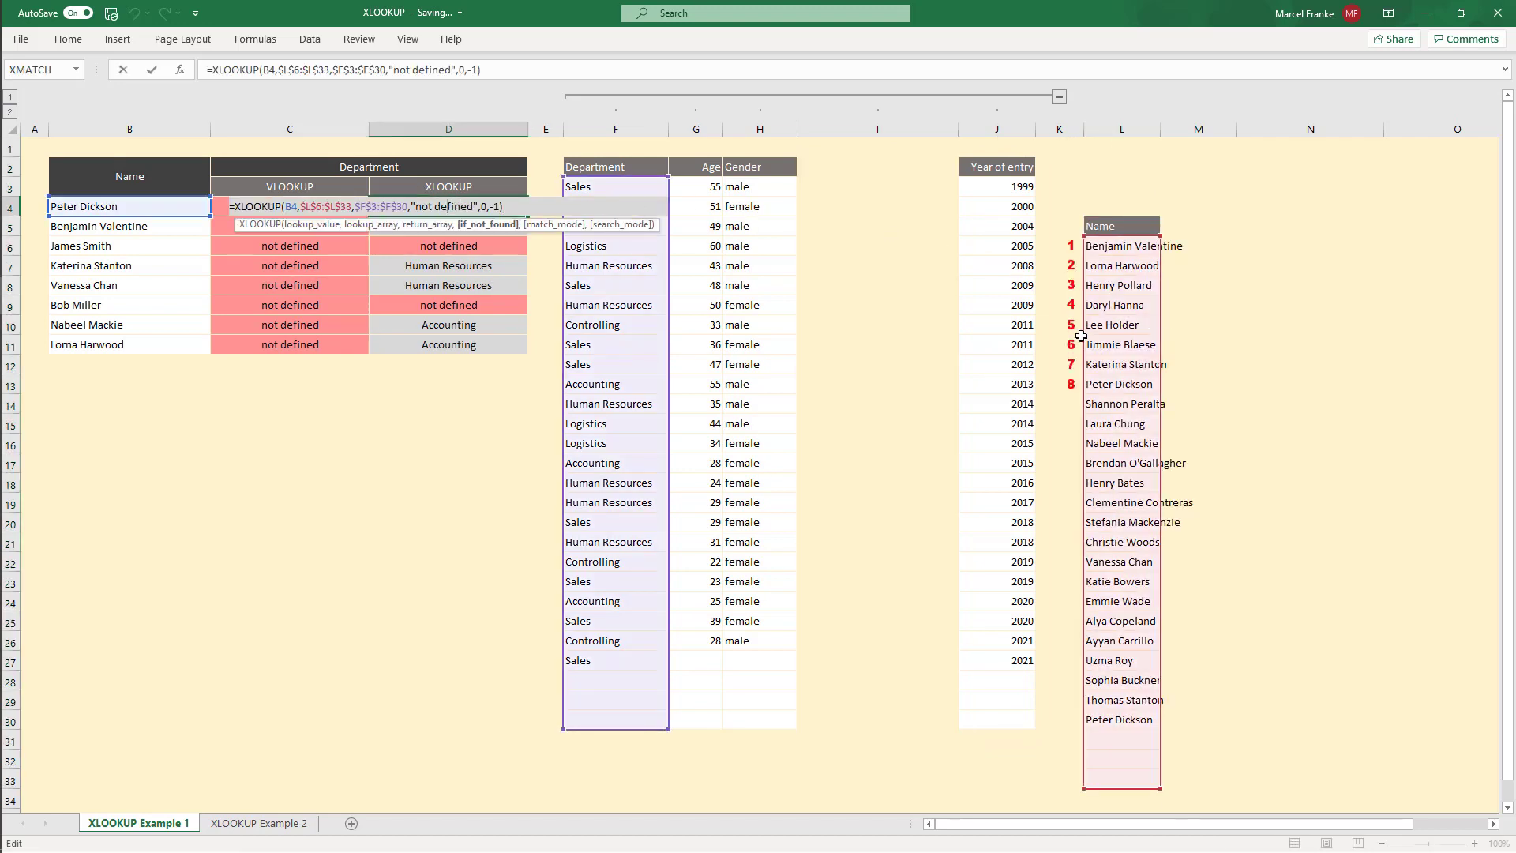
key(Escape)
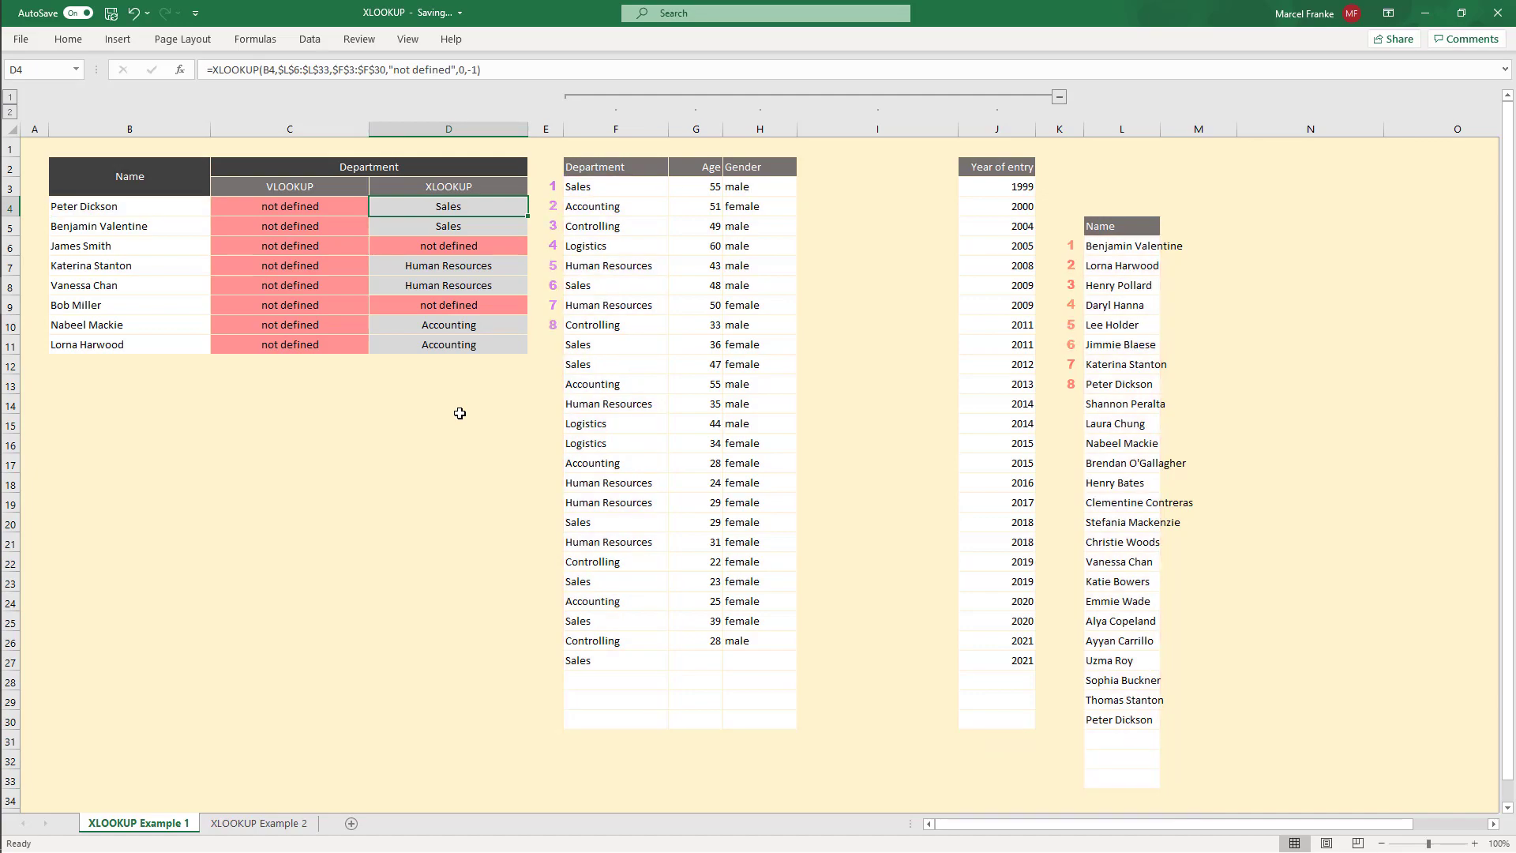
click(460, 413)
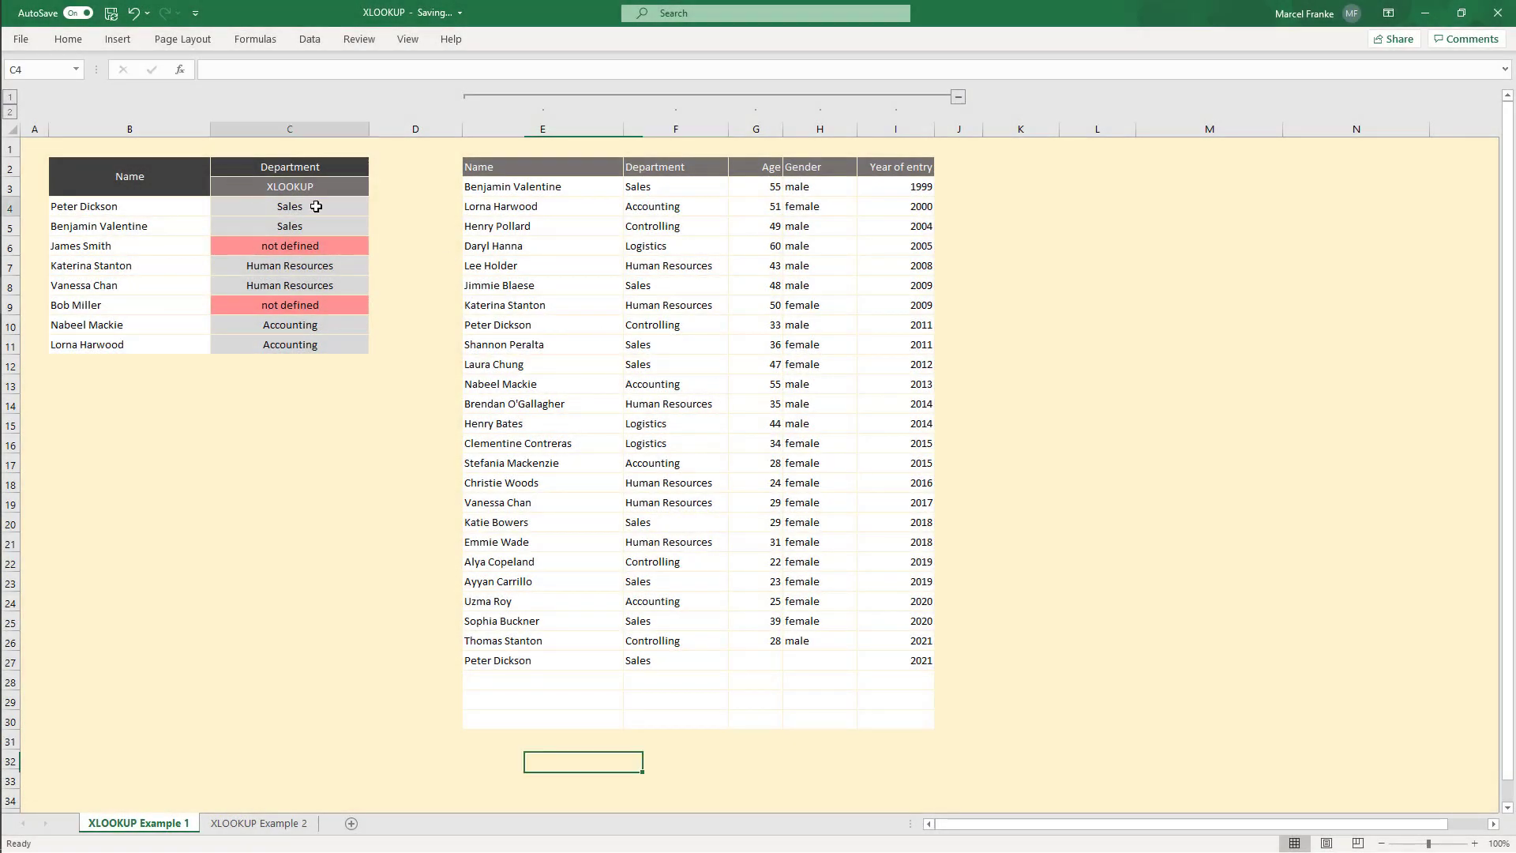
Step: Copy the XLOOKUP formula from C4 down to C5:C11
click(316, 207)
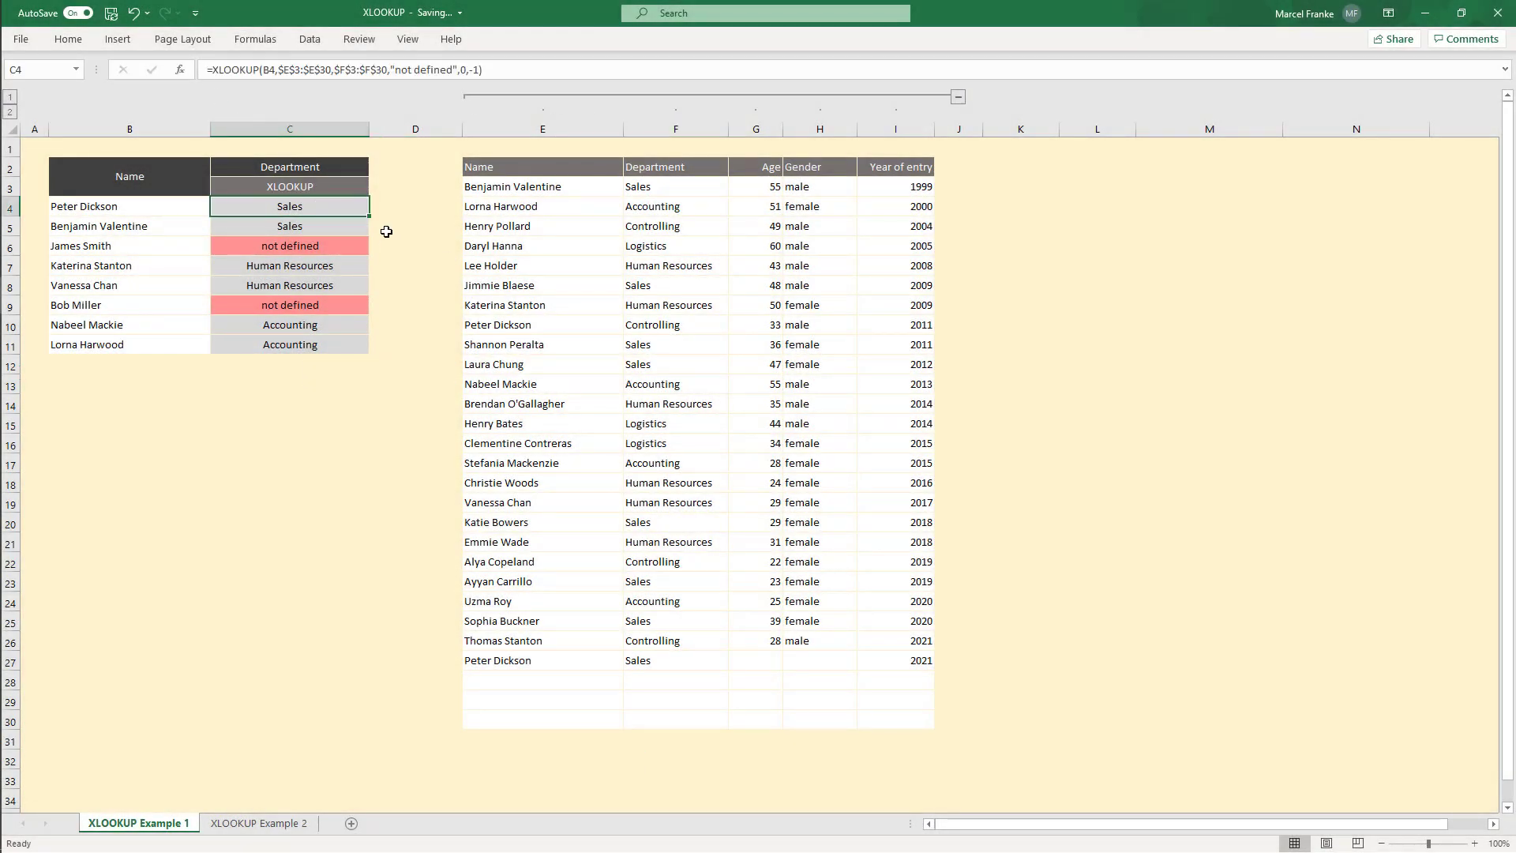
key(ctrl+c)
drag(330, 227, 310, 348)
key(ctrl+v)
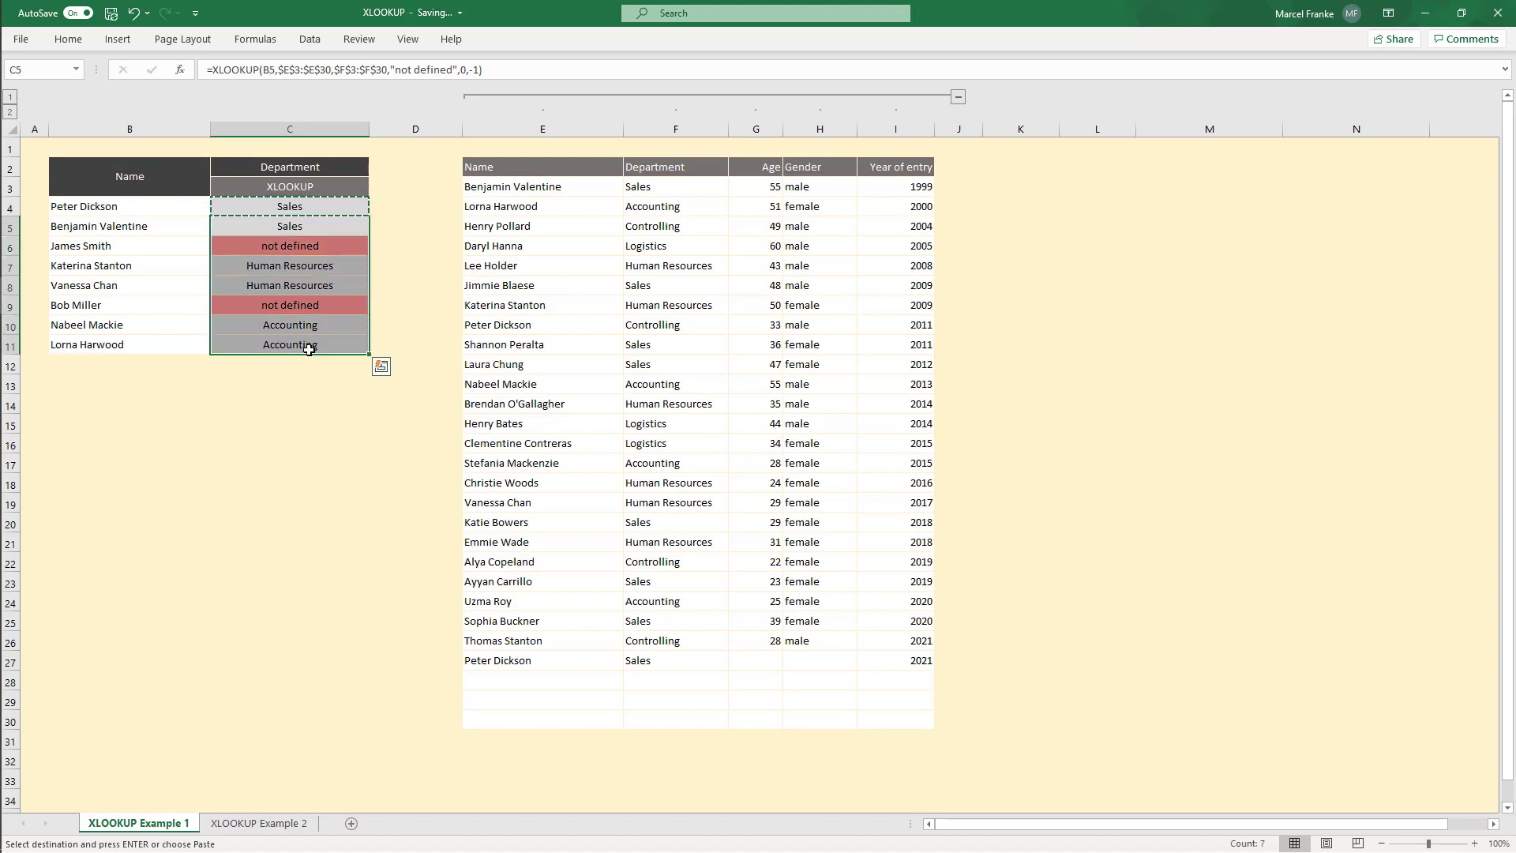
click(311, 343)
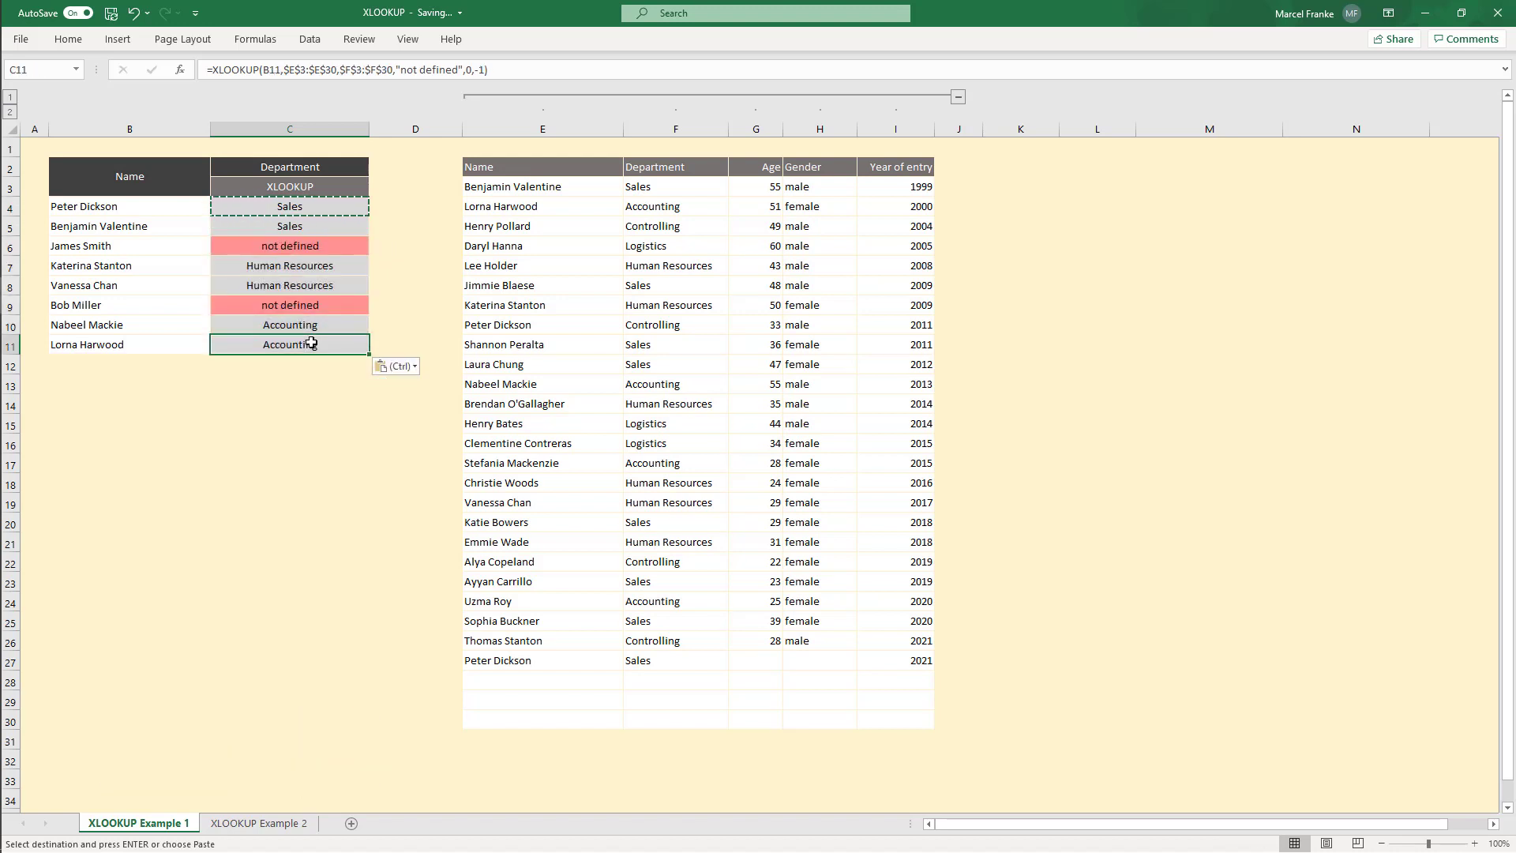
key(Escape)
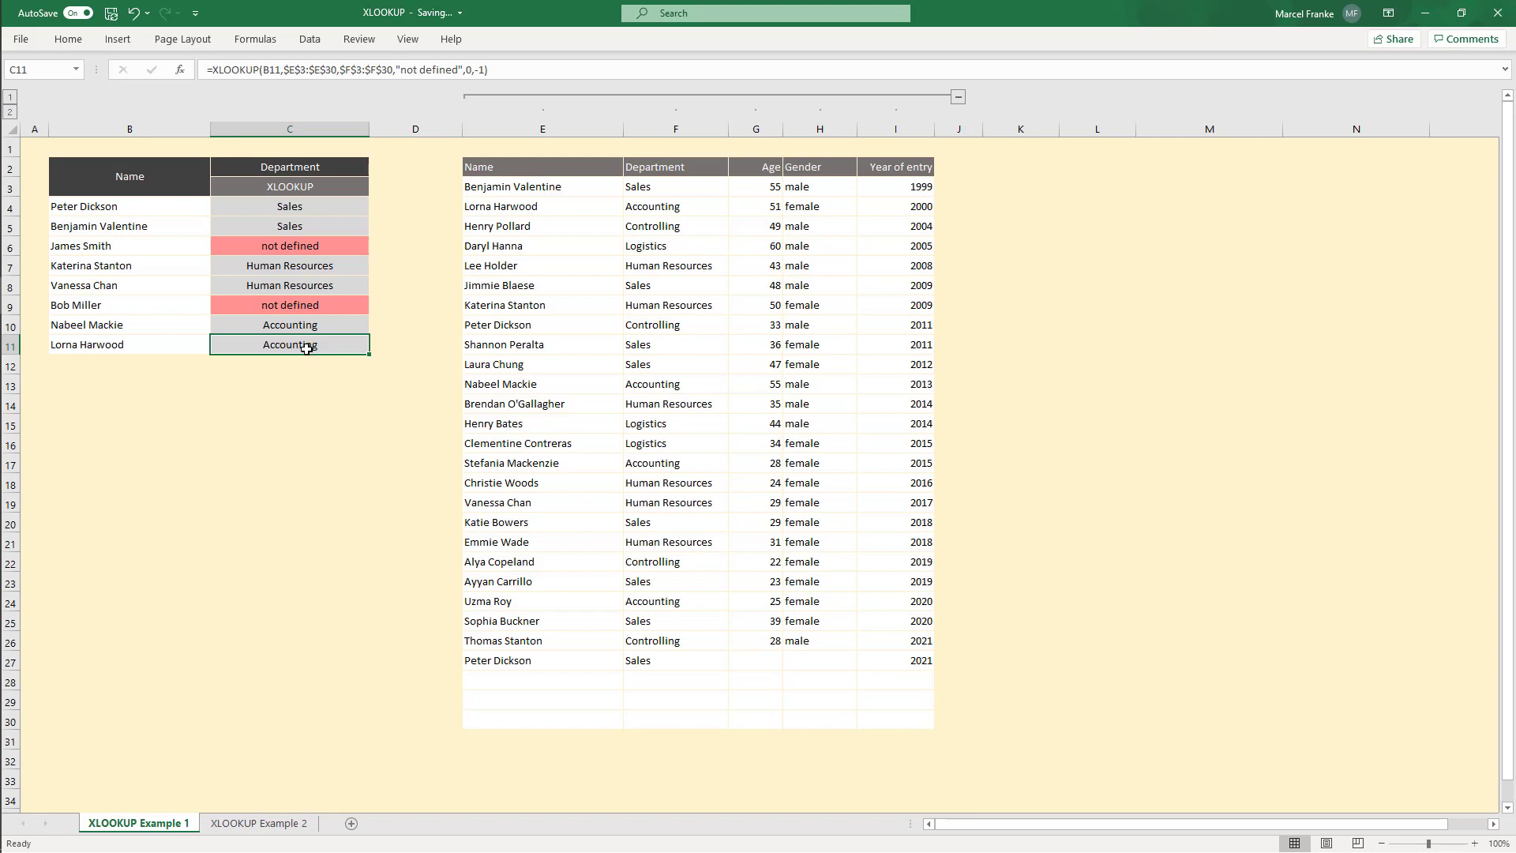
Step: Fill C5:C11 again with the XLOOKUP formula copied from C4
click(314, 205)
key(ctrl+c)
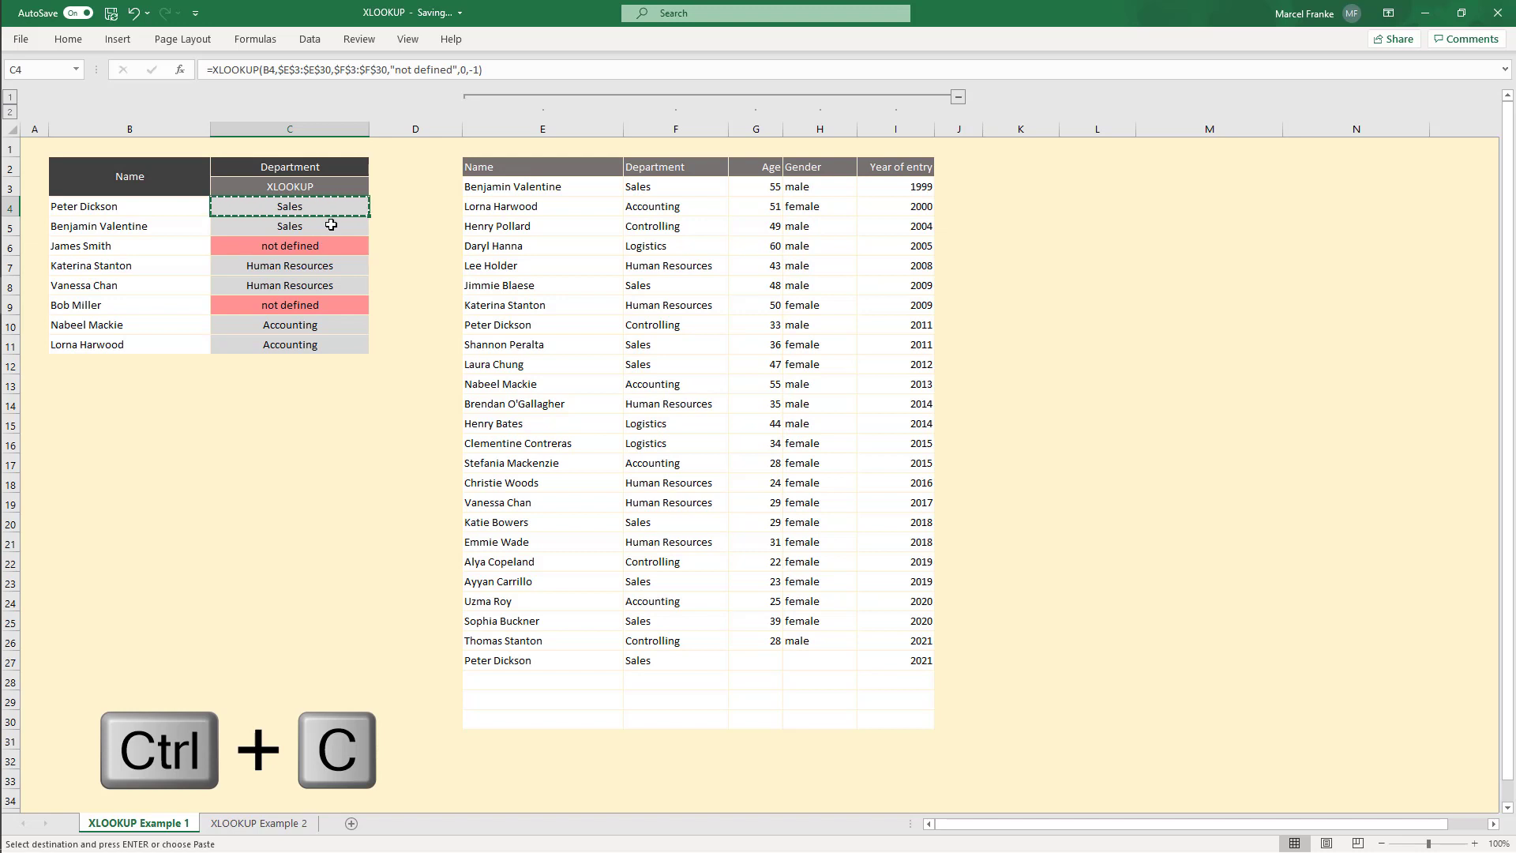
drag(331, 225, 308, 348)
key(ctrl+v)
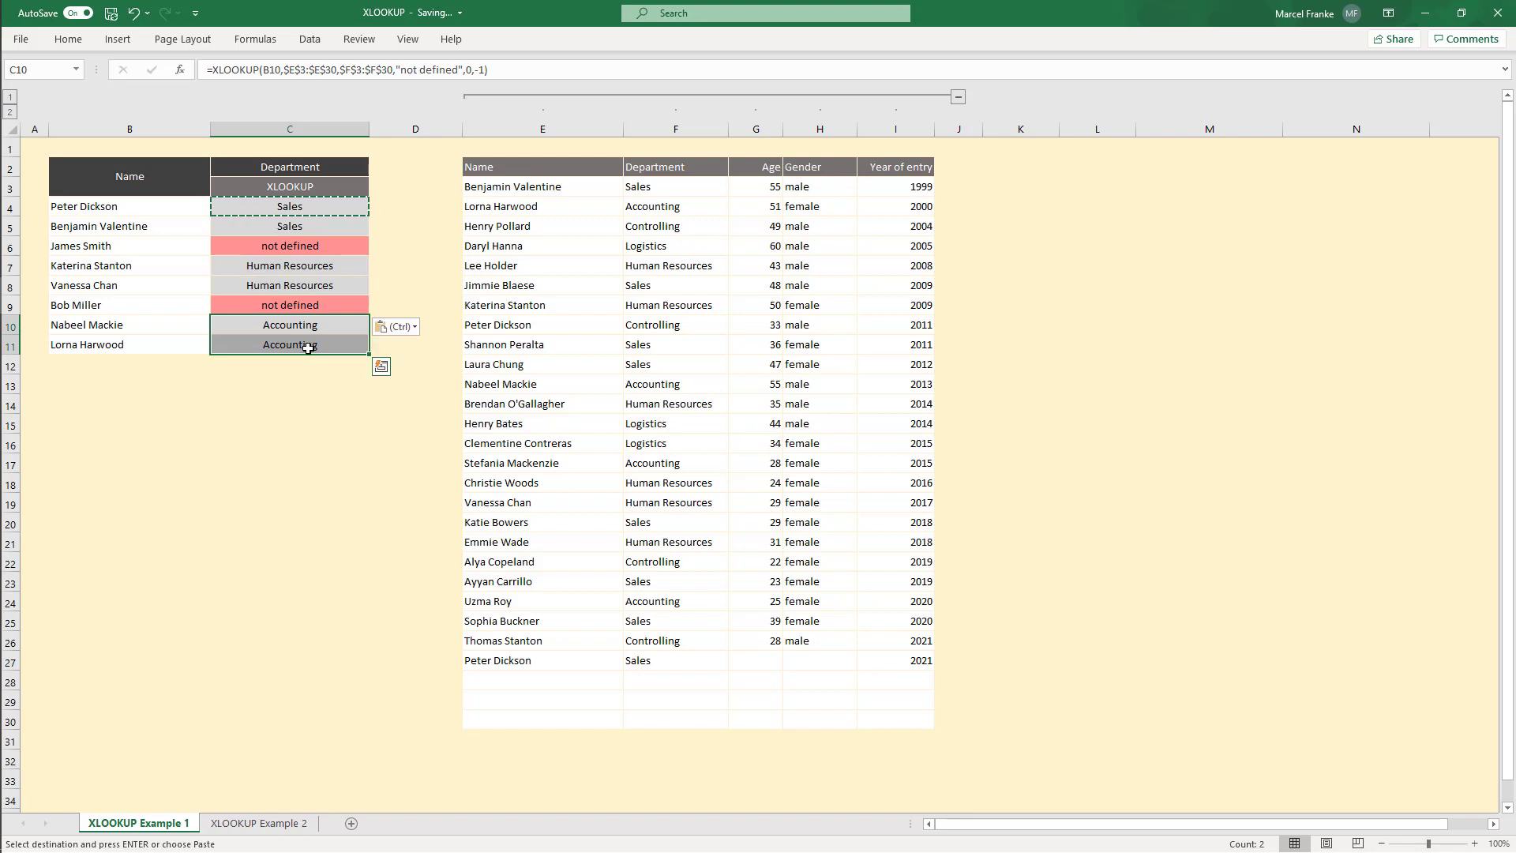
key(Escape)
click(320, 208)
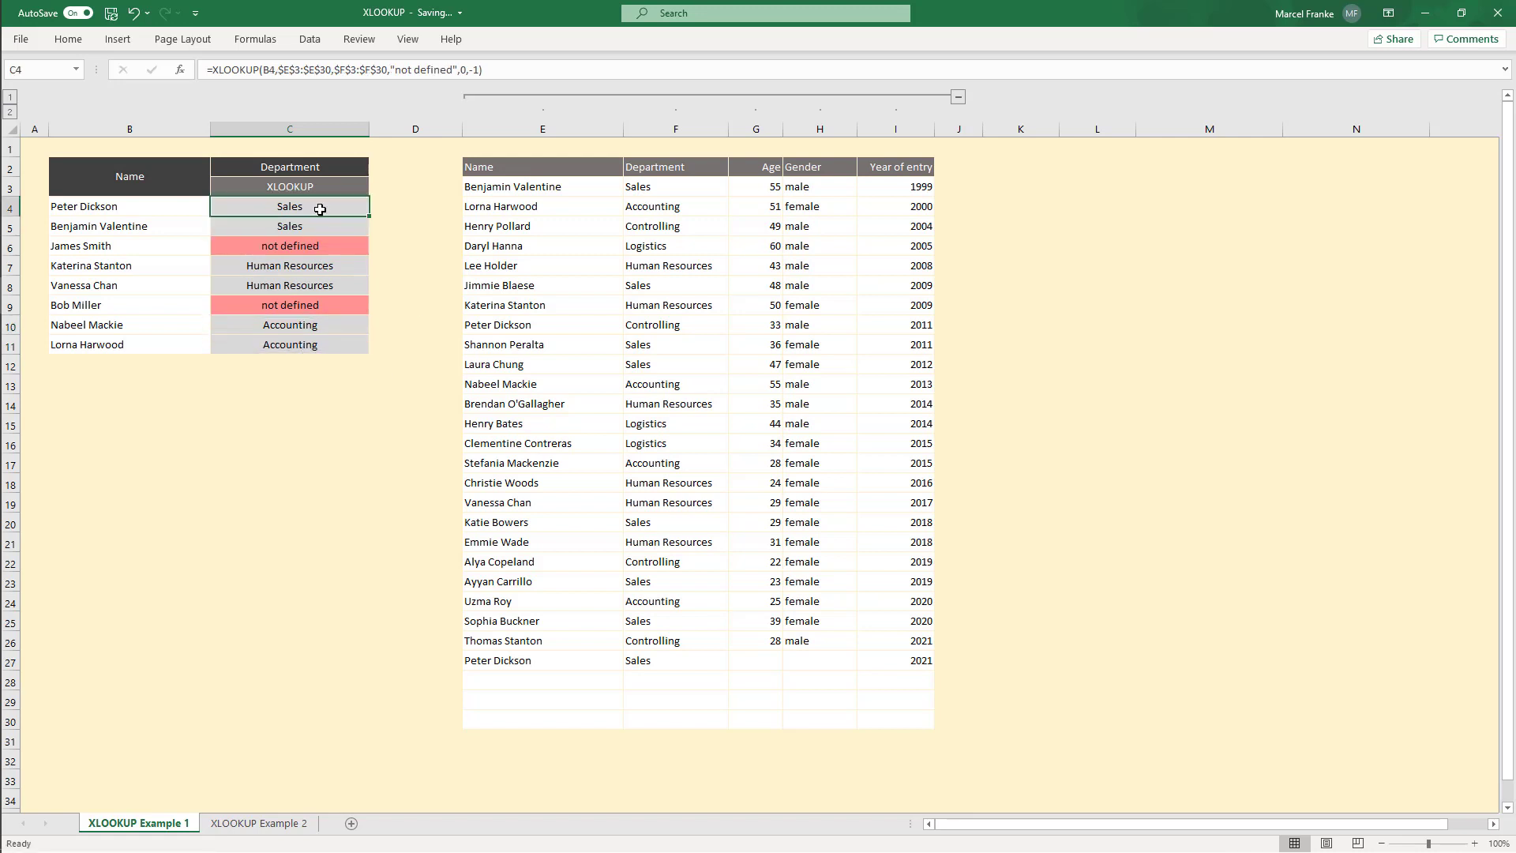
Step: Make the lookup and return ranges in C4's XLOOKUP formula relative, giving E3:E30 and F3:F30
double_click(313, 213)
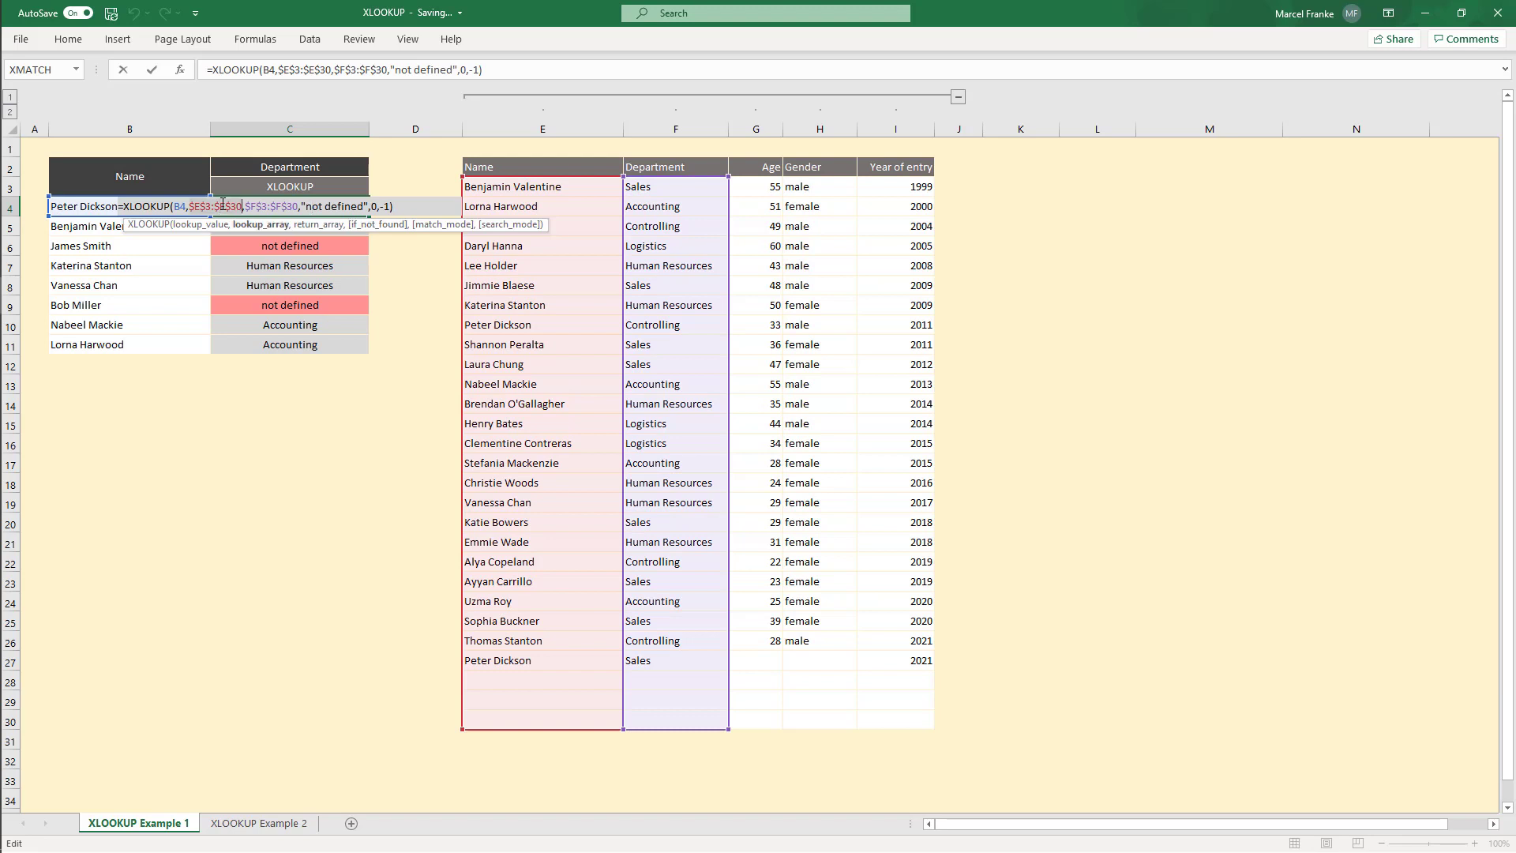
key(F4)
key(F4)
key(F4)
click(264, 203)
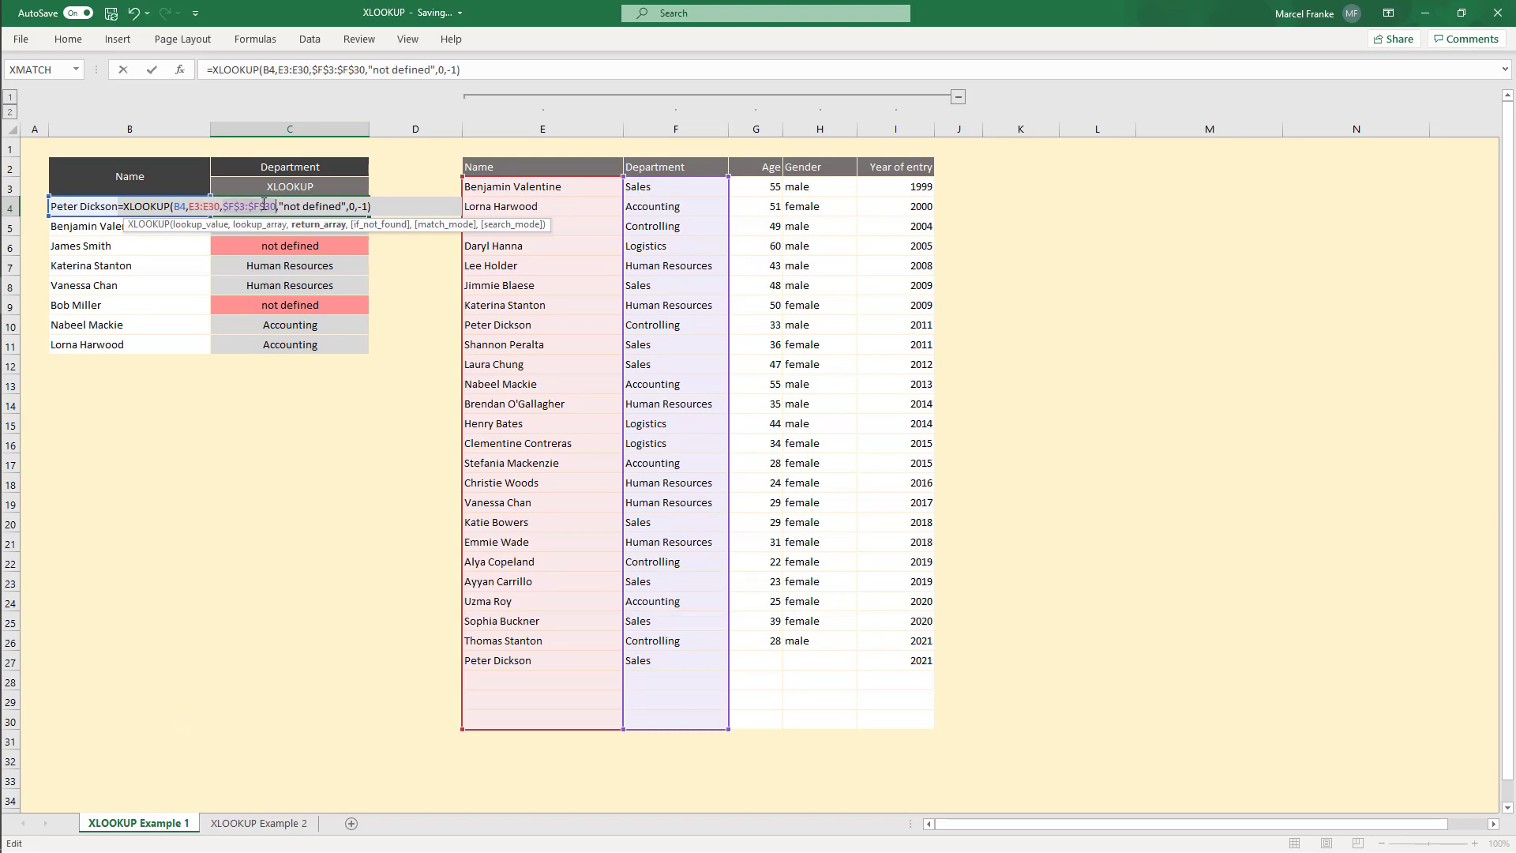
key(F4)
key(F4)
key(F4)
key(Return)
Step: Copy C4's formula with relative ranges down to C5:C11 and inspect the shifted ranges in C11's formula
click(291, 204)
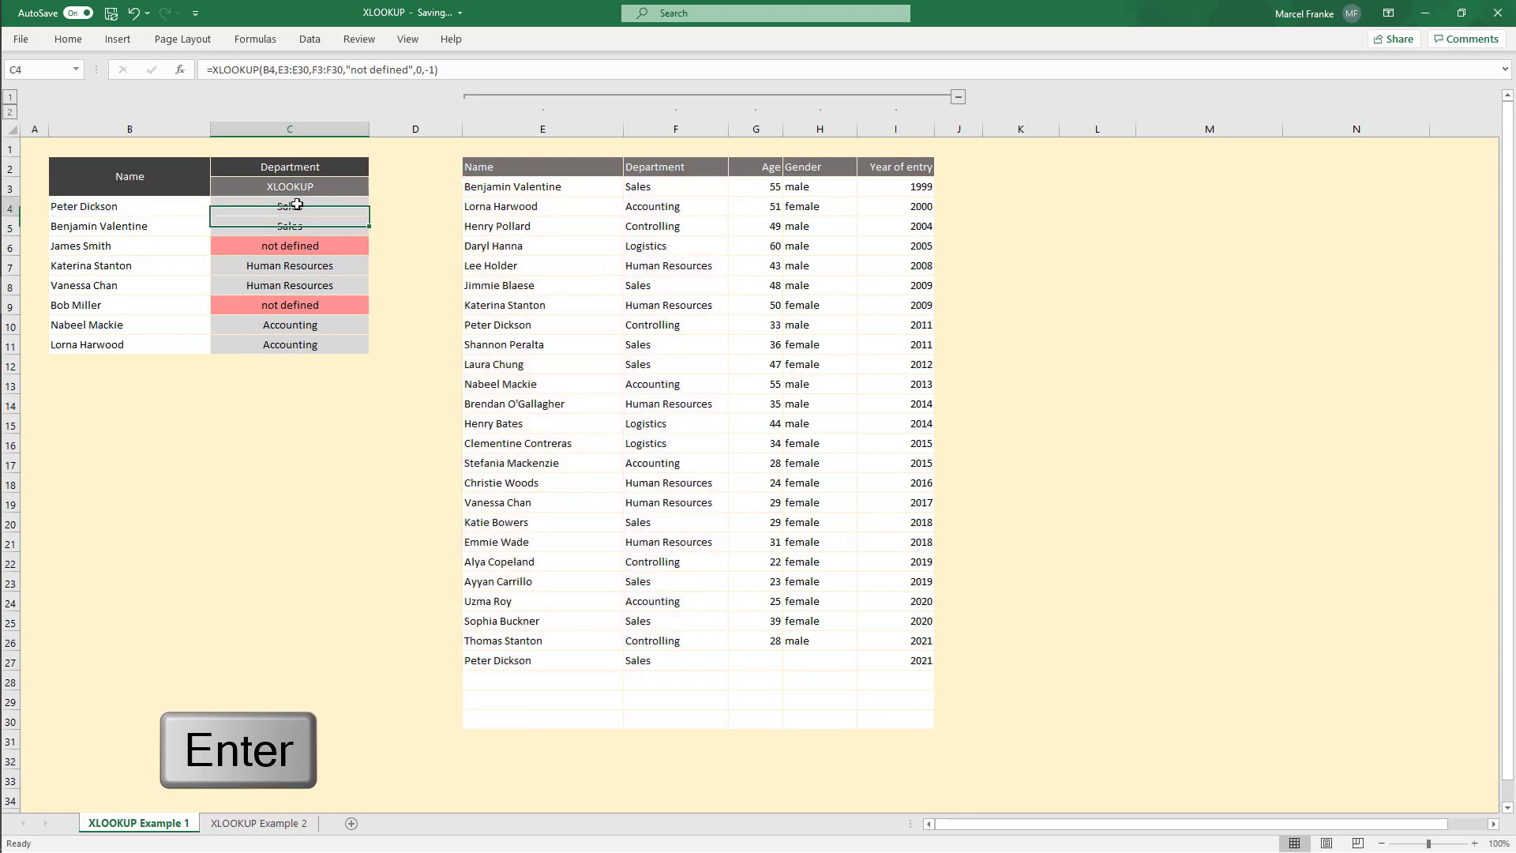
key(ctrl+c)
drag(292, 226, 289, 343)
key(ctrl+v)
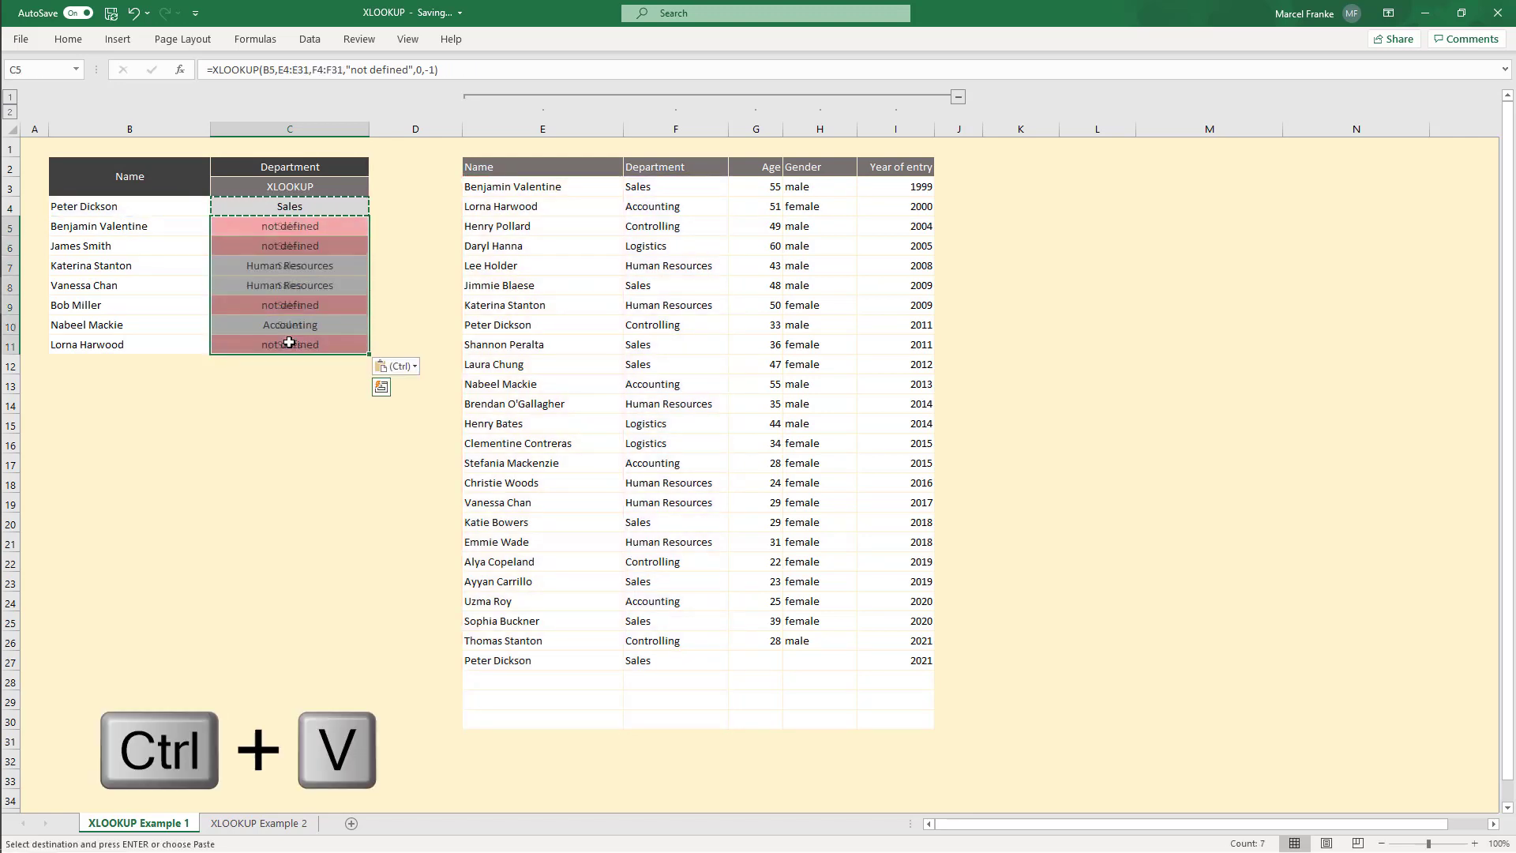
click(298, 343)
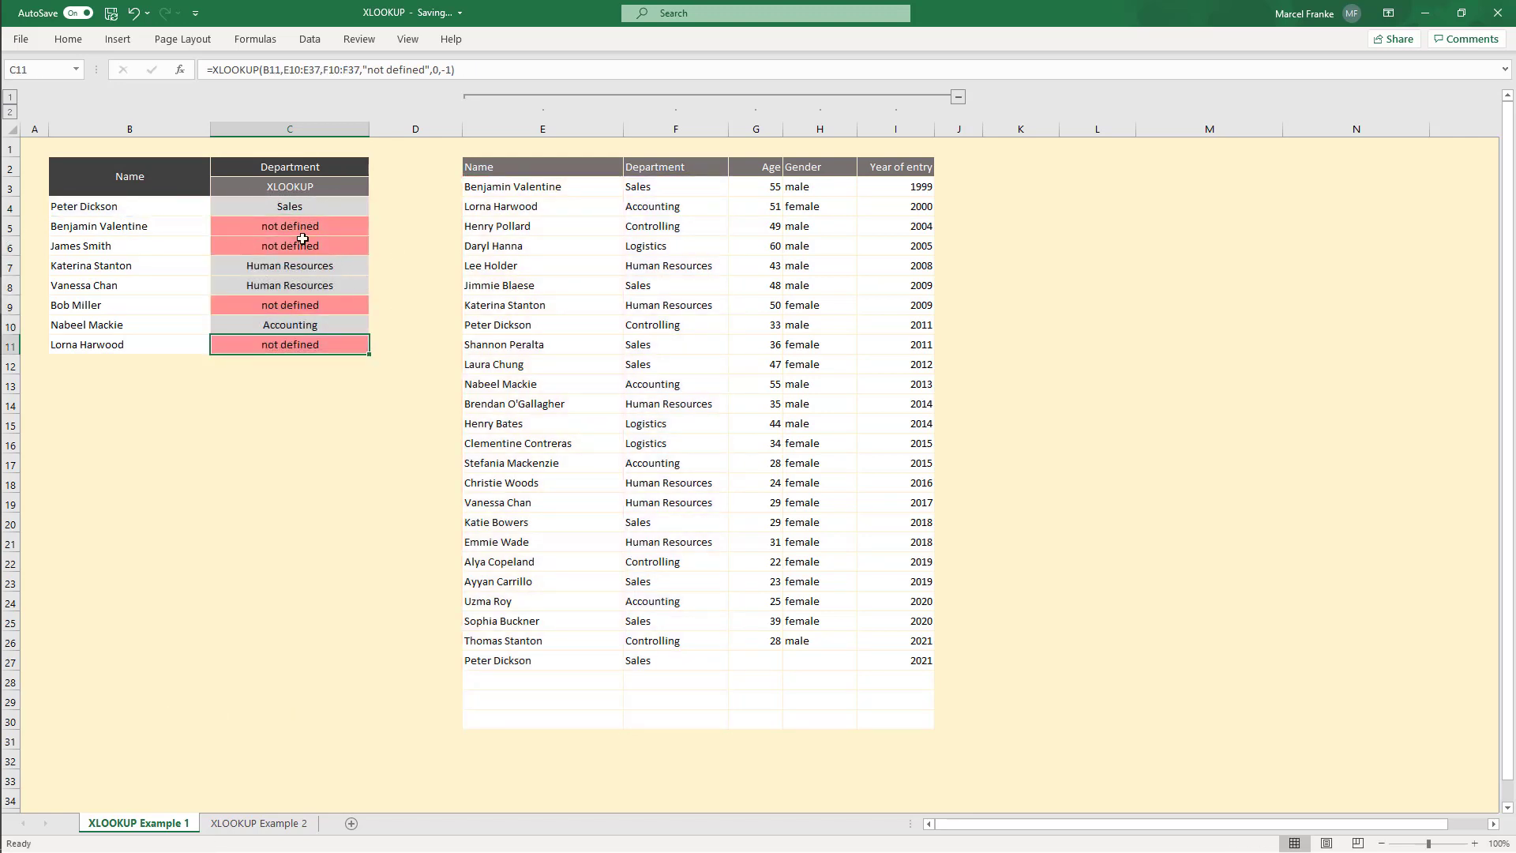
double_click(303, 343)
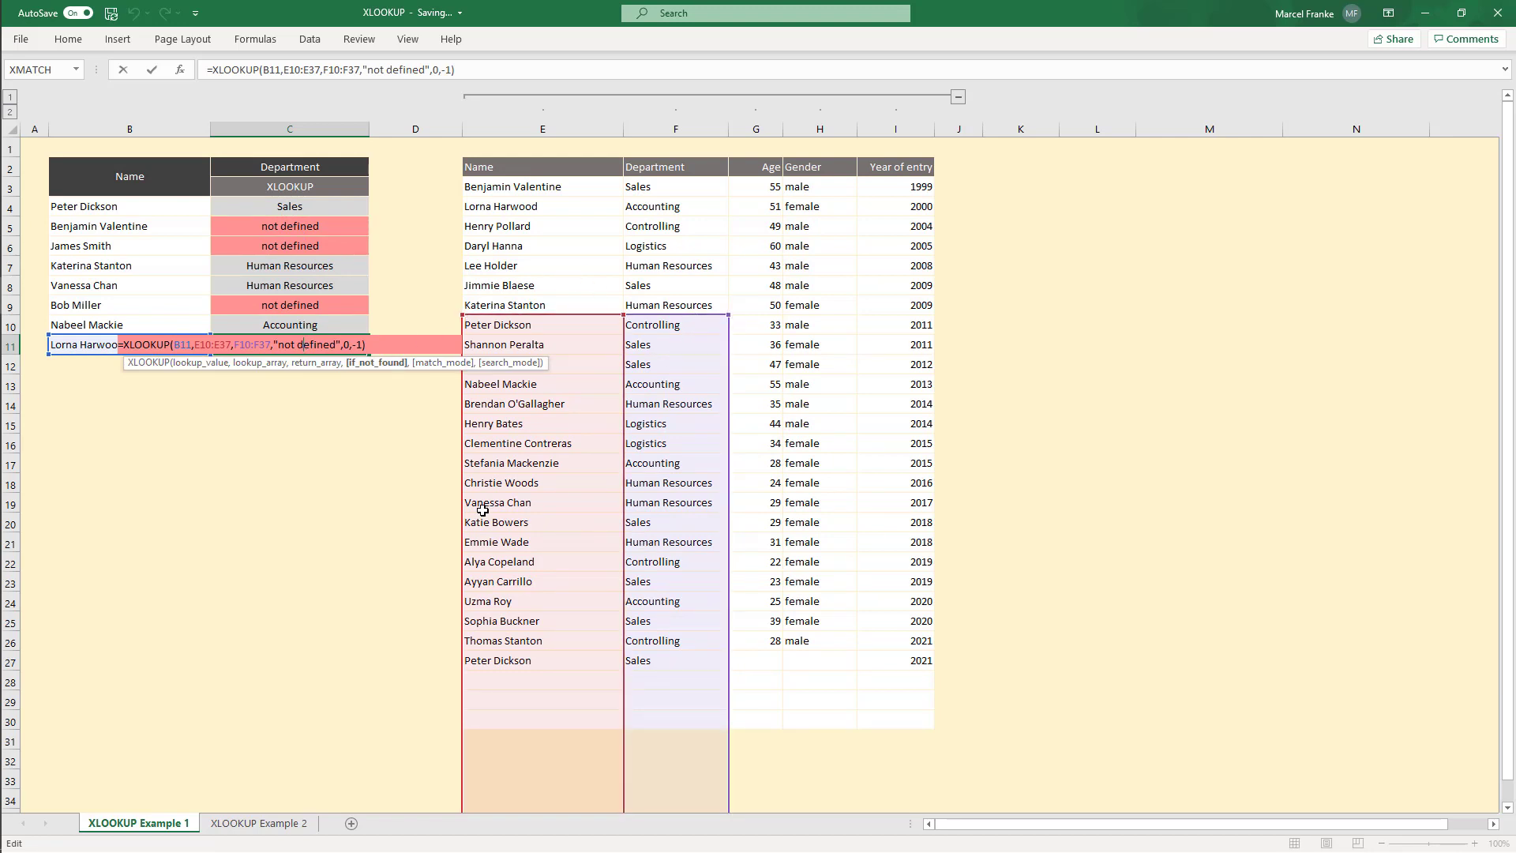
key(Return)
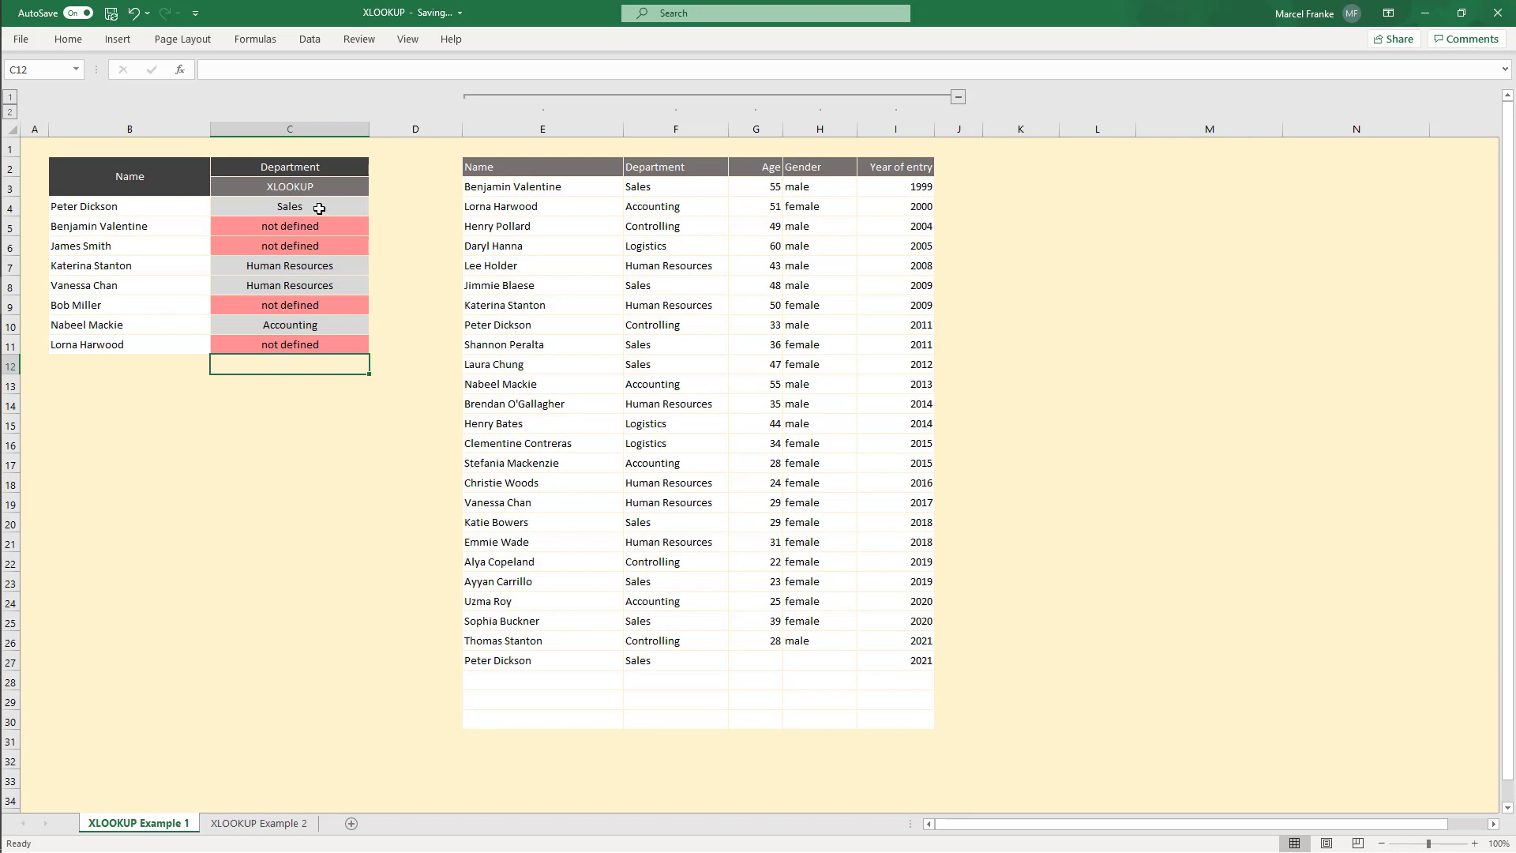
Step: Clear the formulas in C4:C11 and start a new XLOOKUP formula in C4
drag(319, 207, 328, 344)
key(Delete)
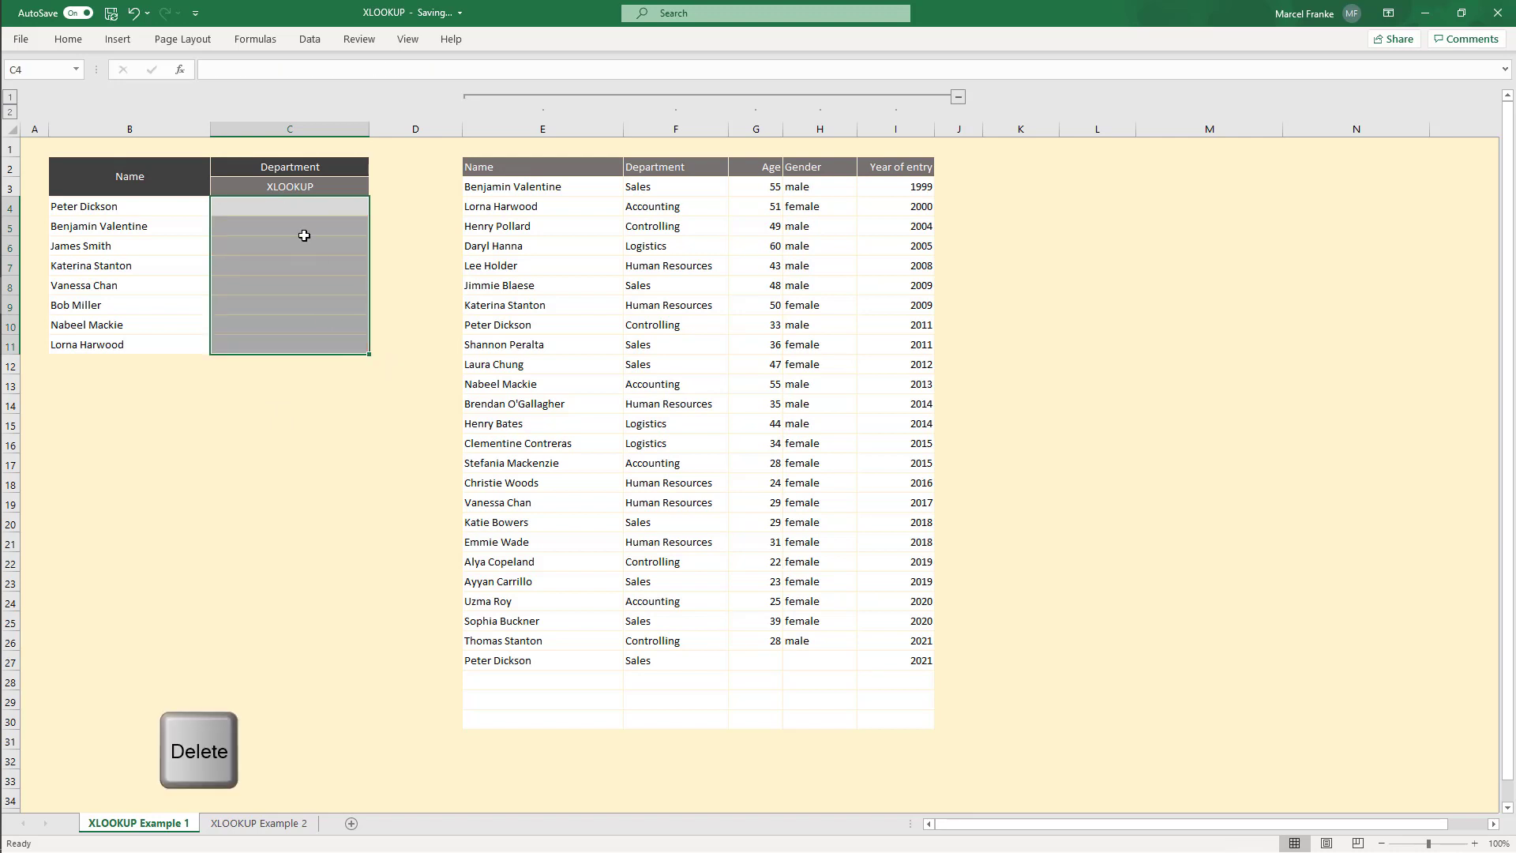
click(294, 210)
text(=XLOOKUP)
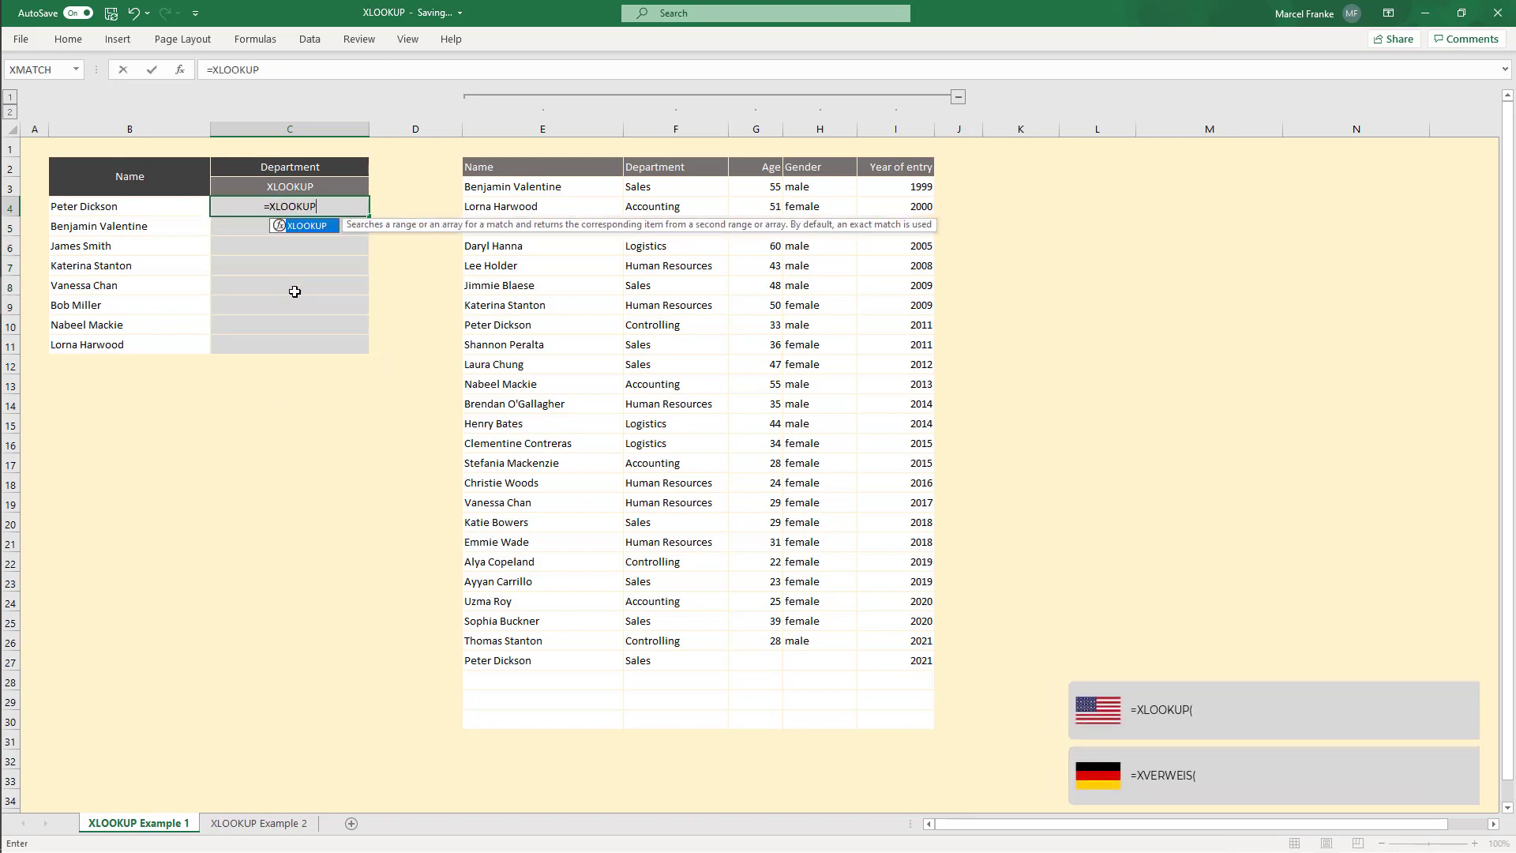
key(Tab)
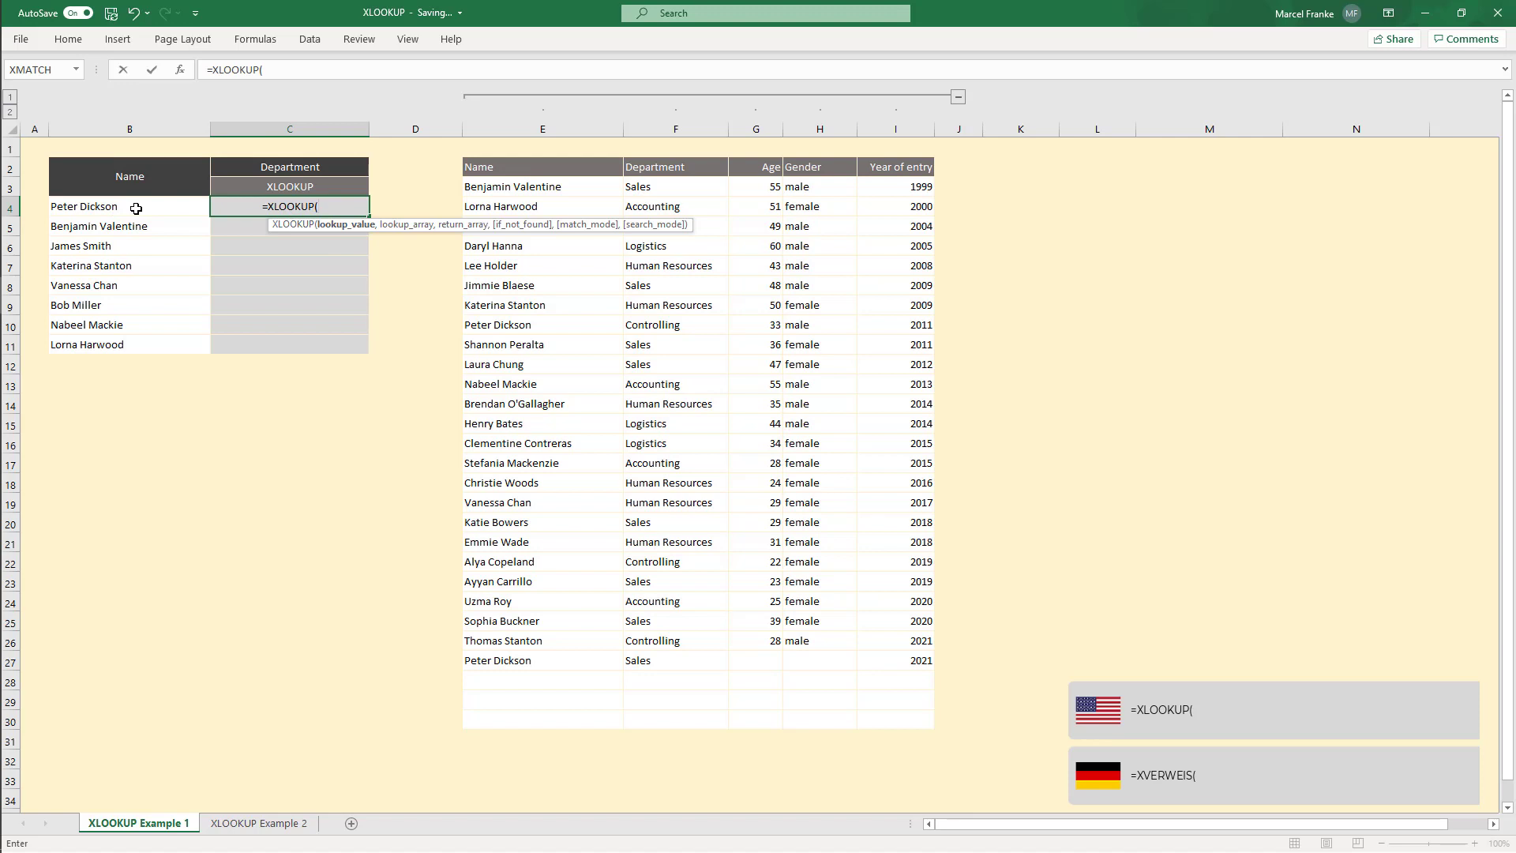
Step: Complete C4's XLOOKUP with lookup value B4:B11, arrays E3:E30 and F3:F30, "not defined", match mode 0 and search mode -1
drag(137, 204, 136, 341)
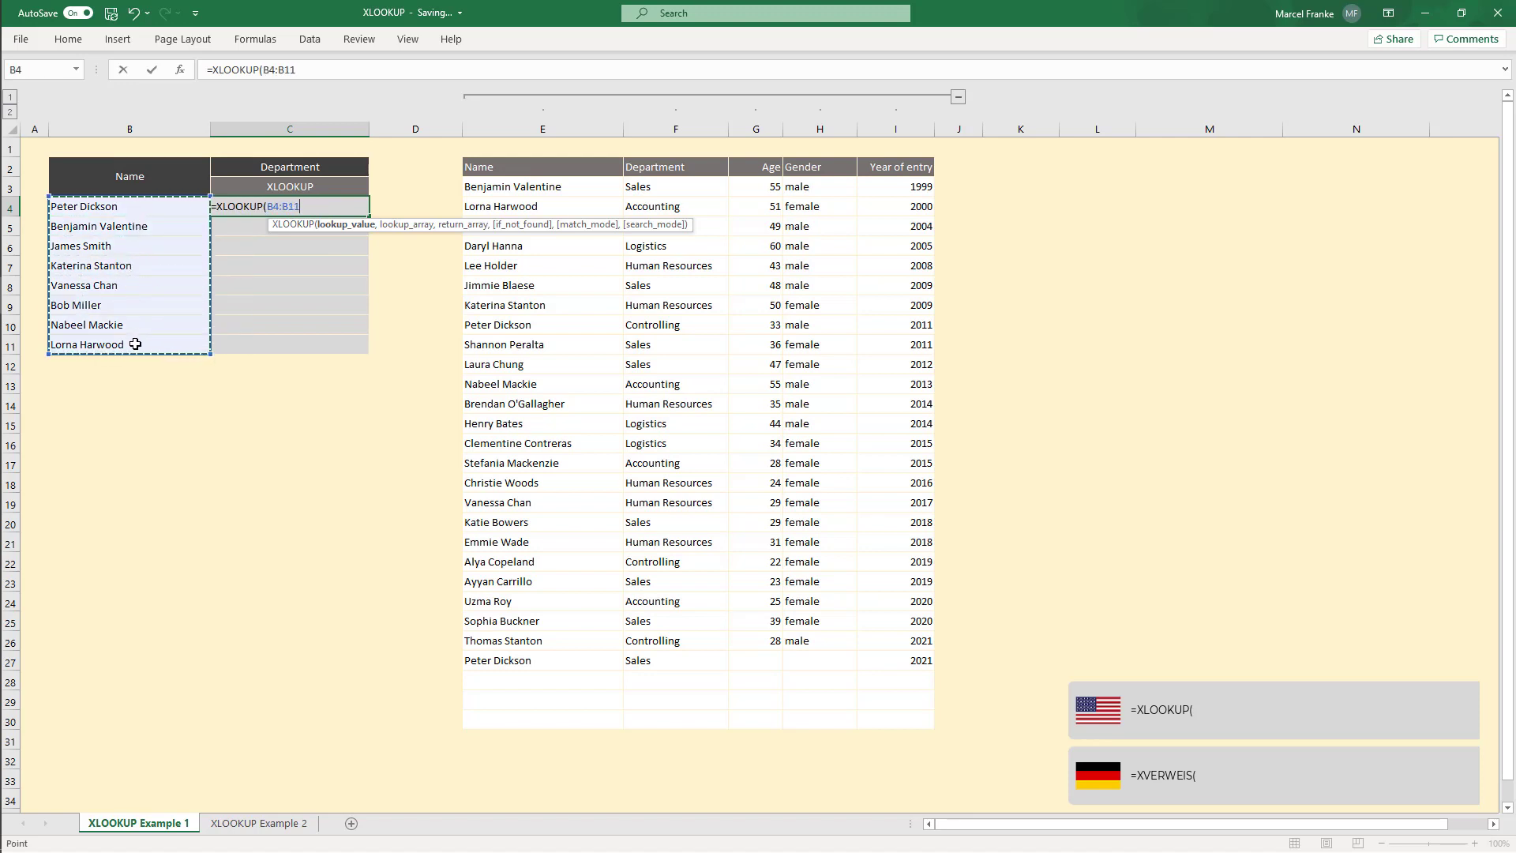
text(,)
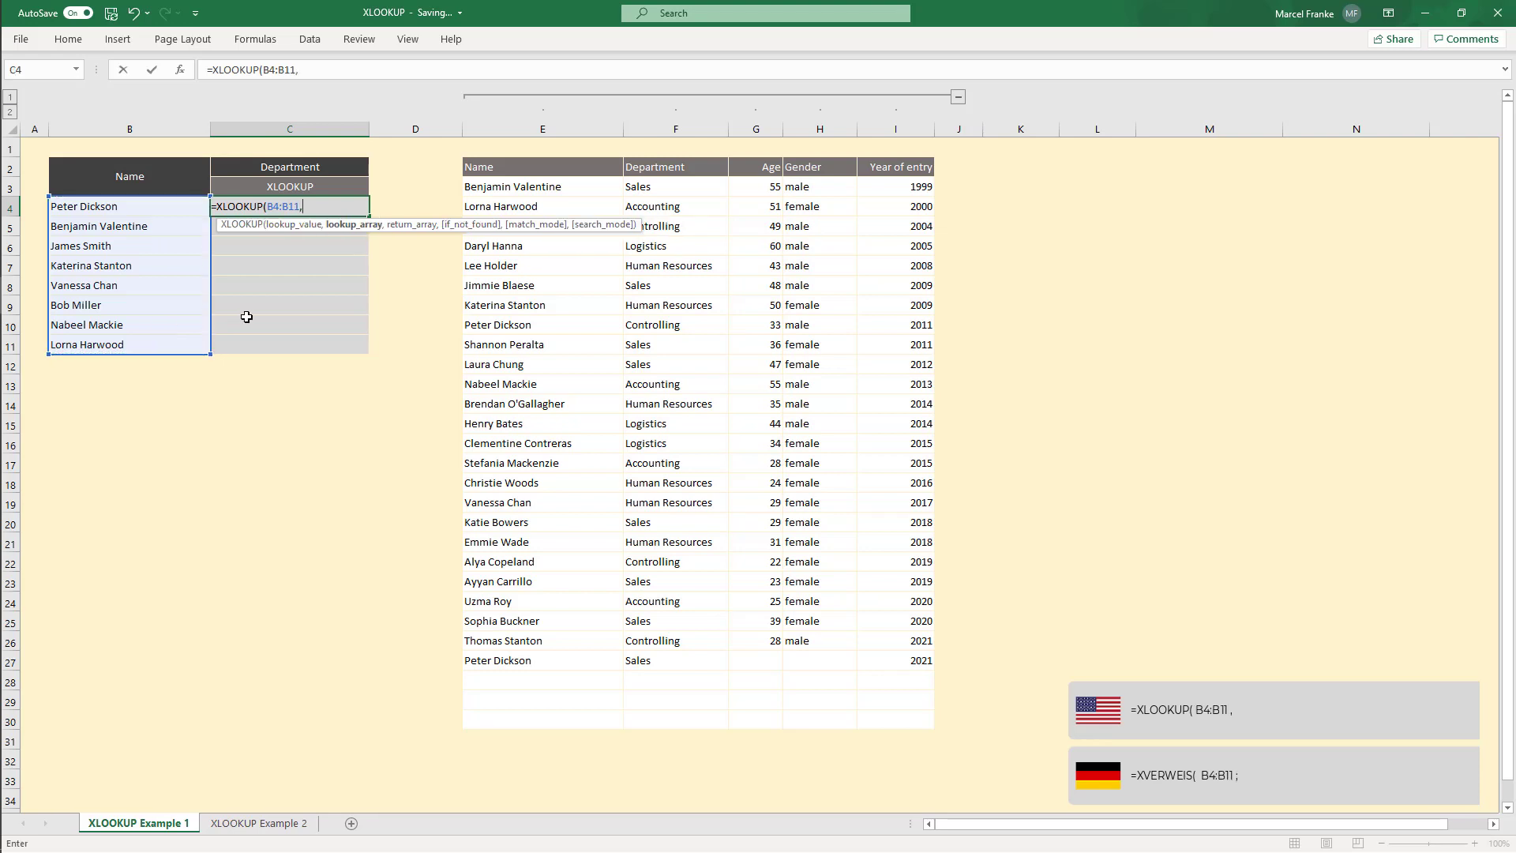
drag(562, 183, 551, 717)
text(,)
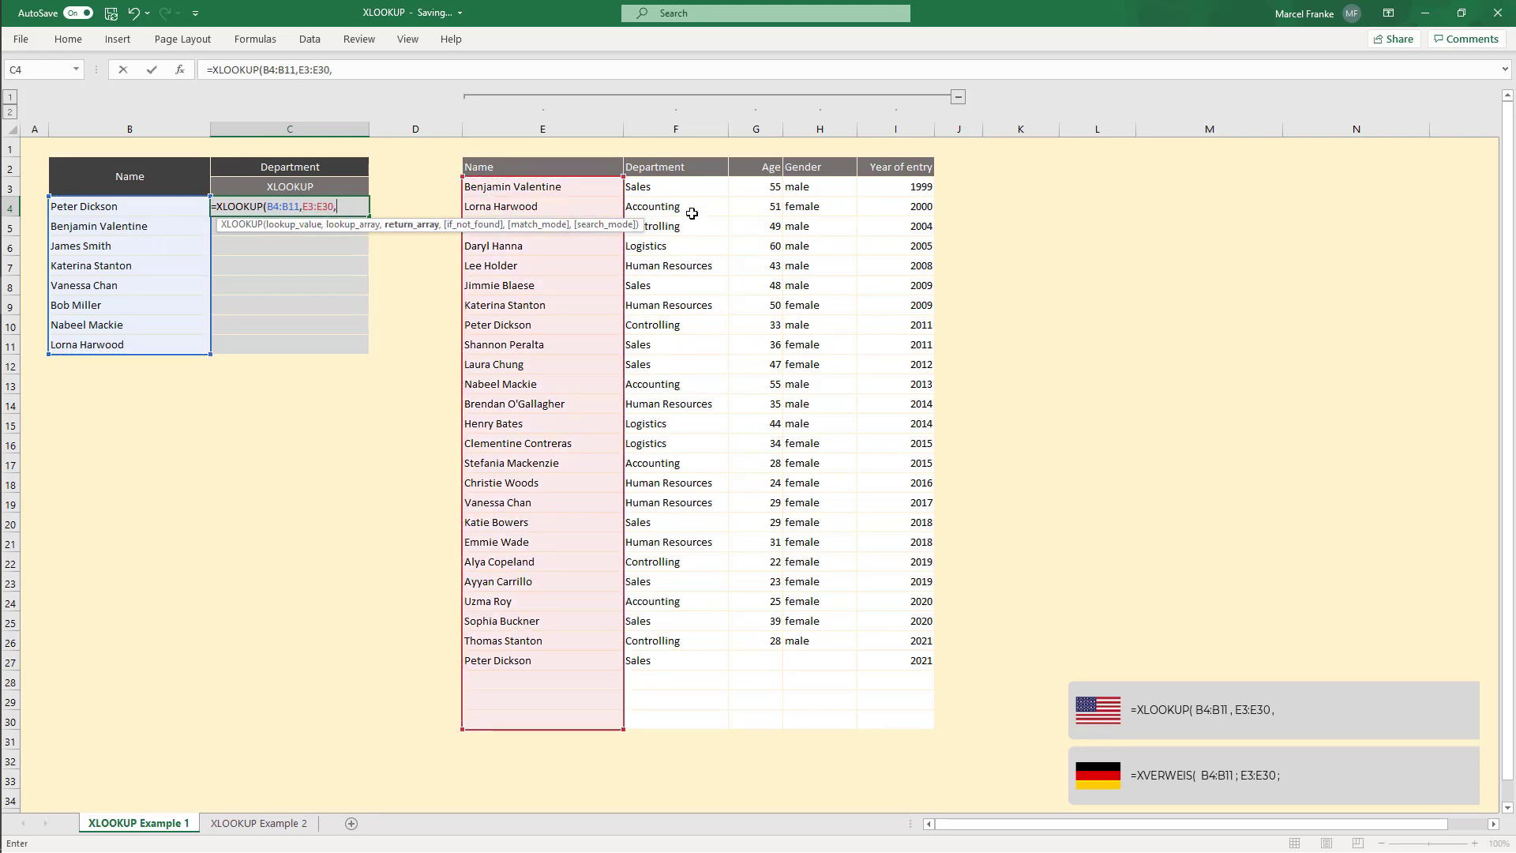
drag(685, 187, 676, 721)
text(,)
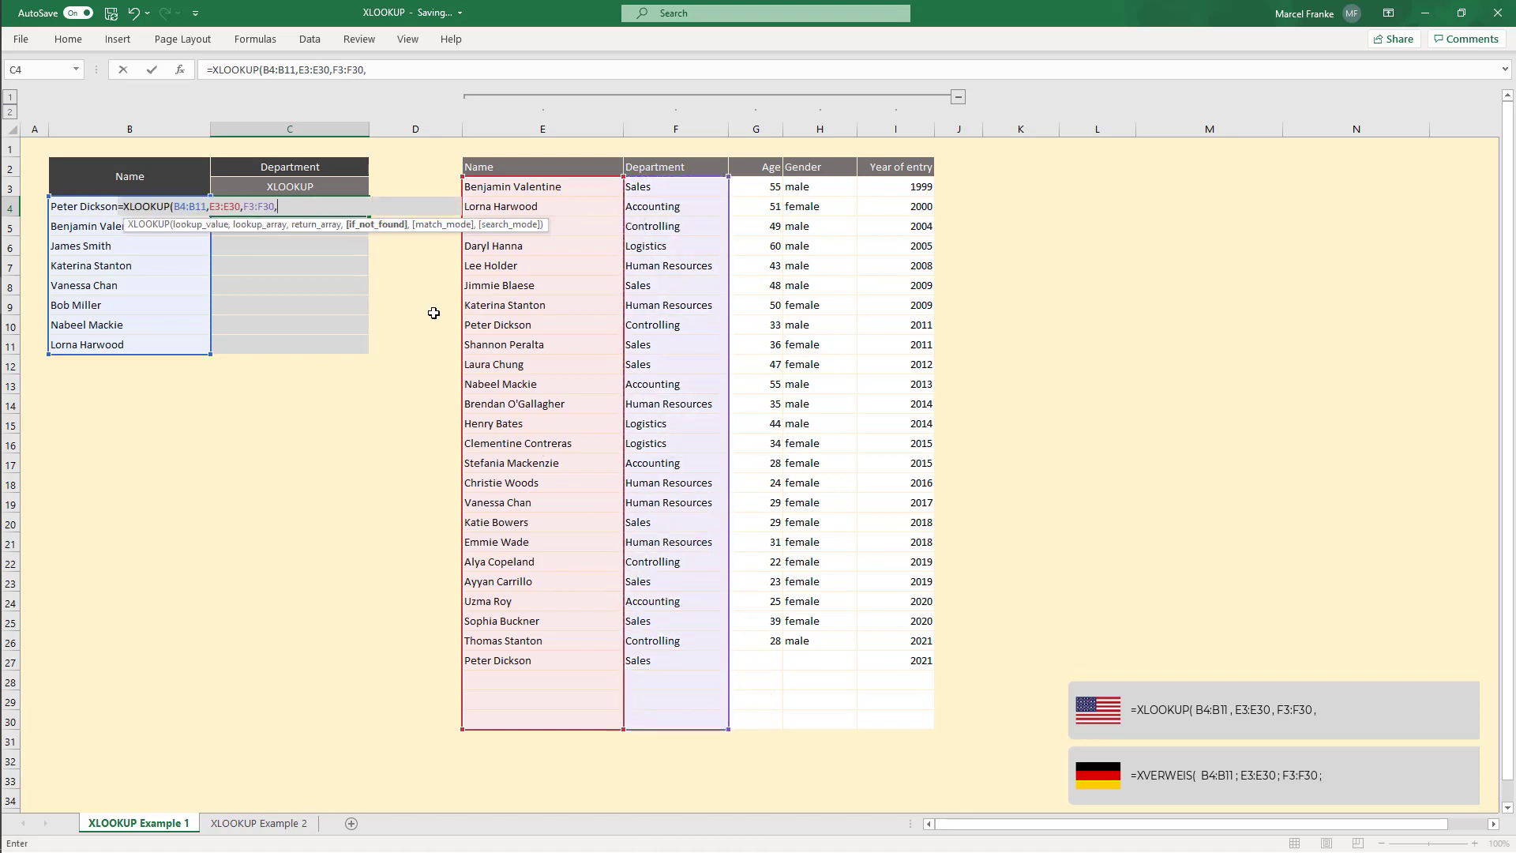
text("not defined",)
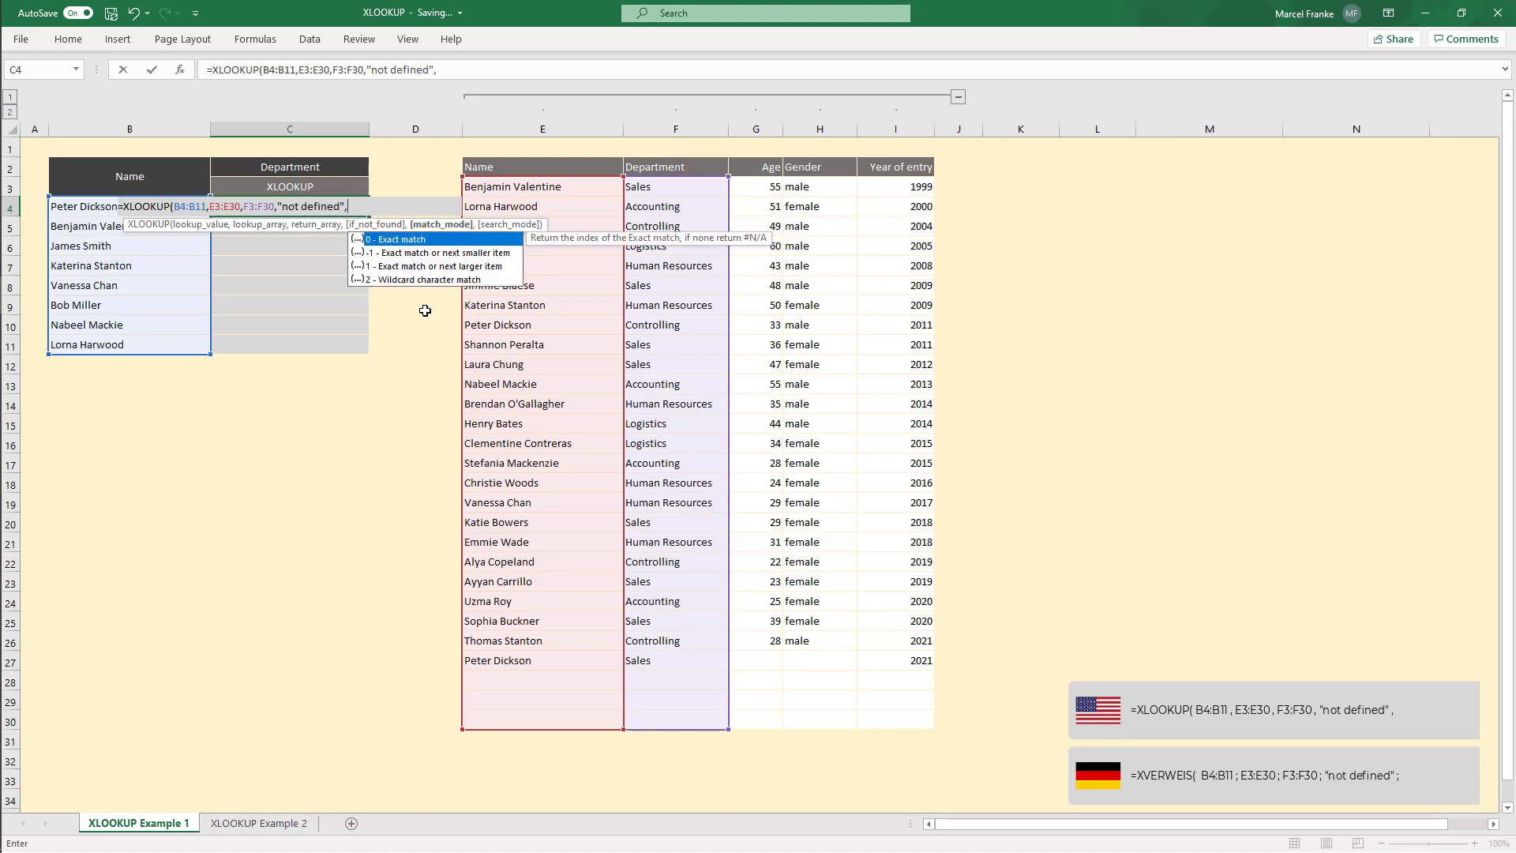
text(0,)
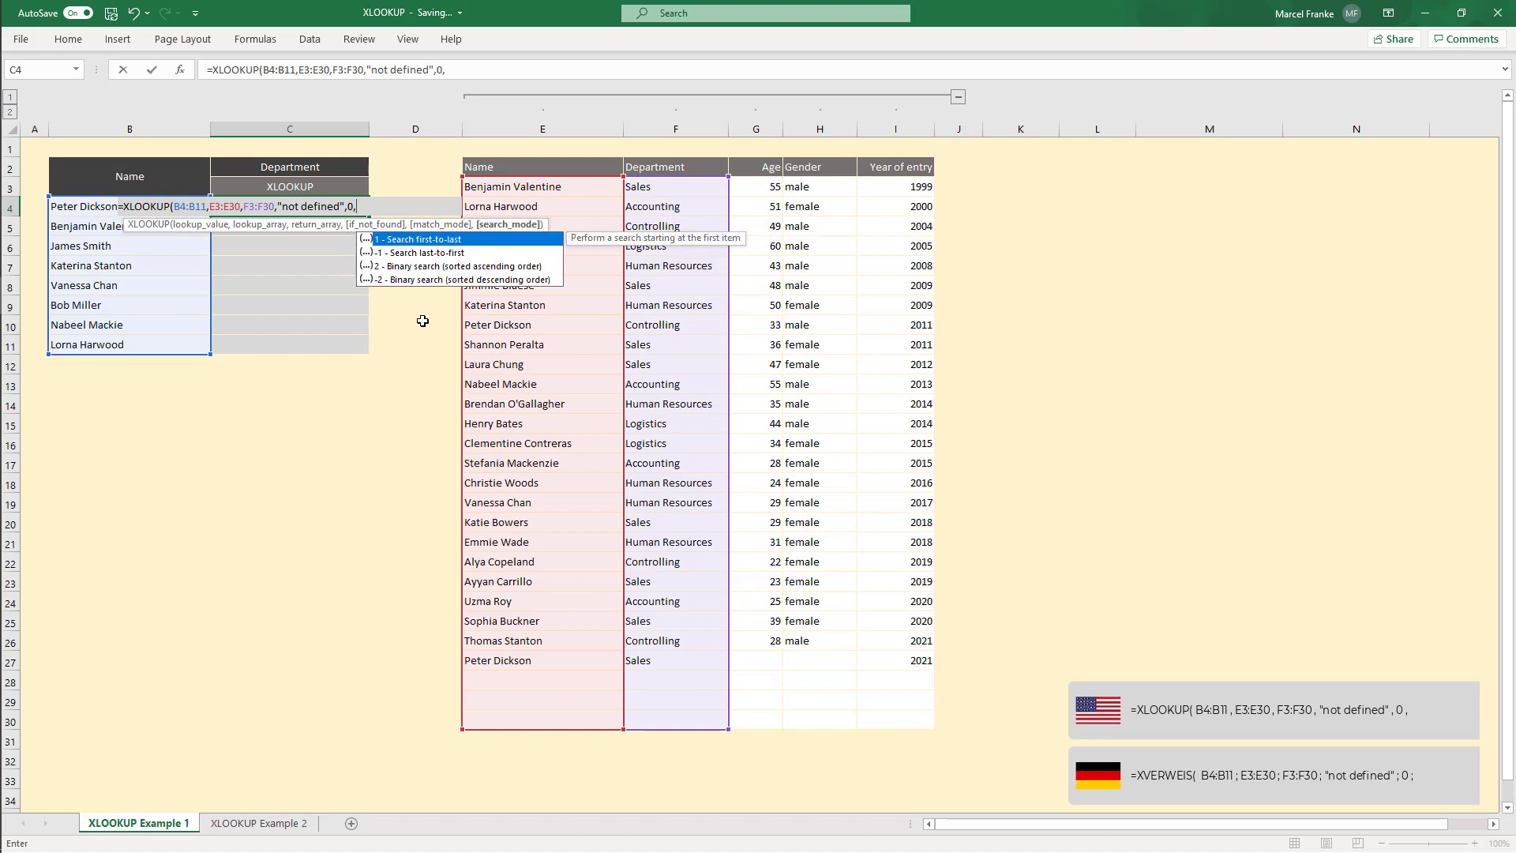
text(-1)
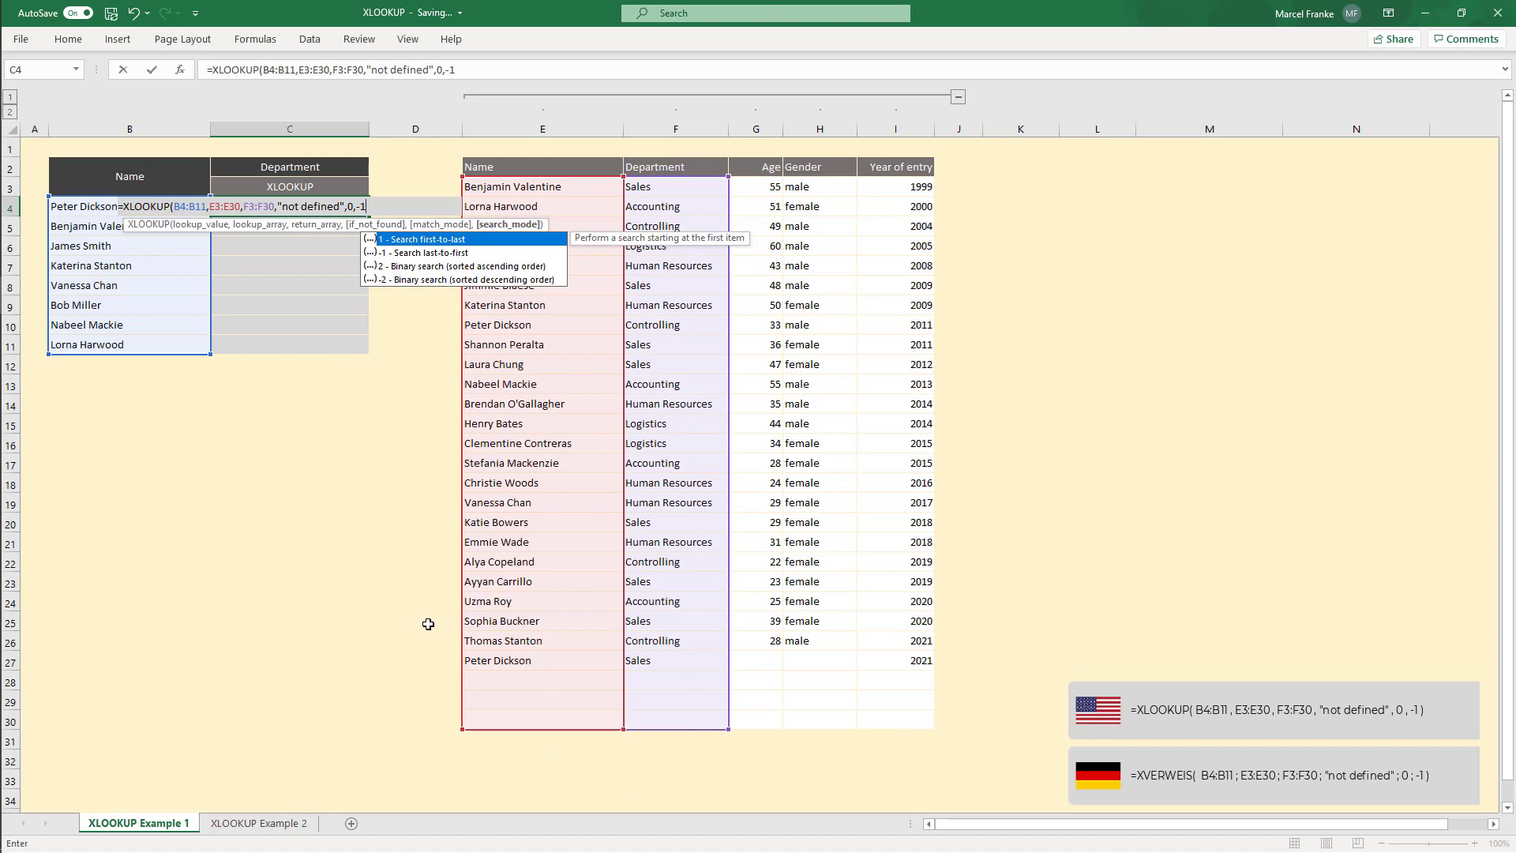
text()))
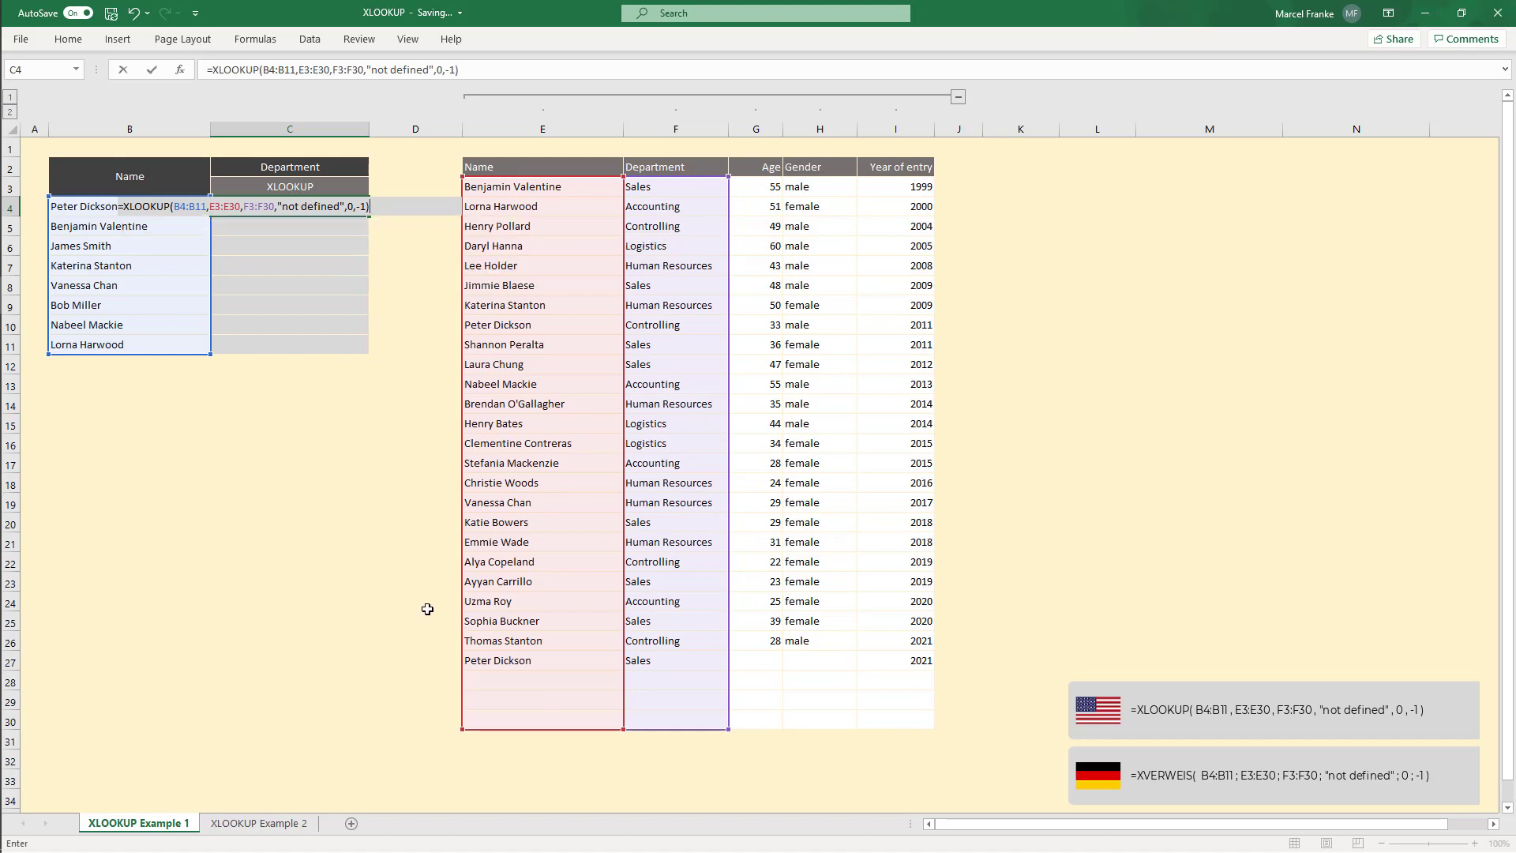
key(Return)
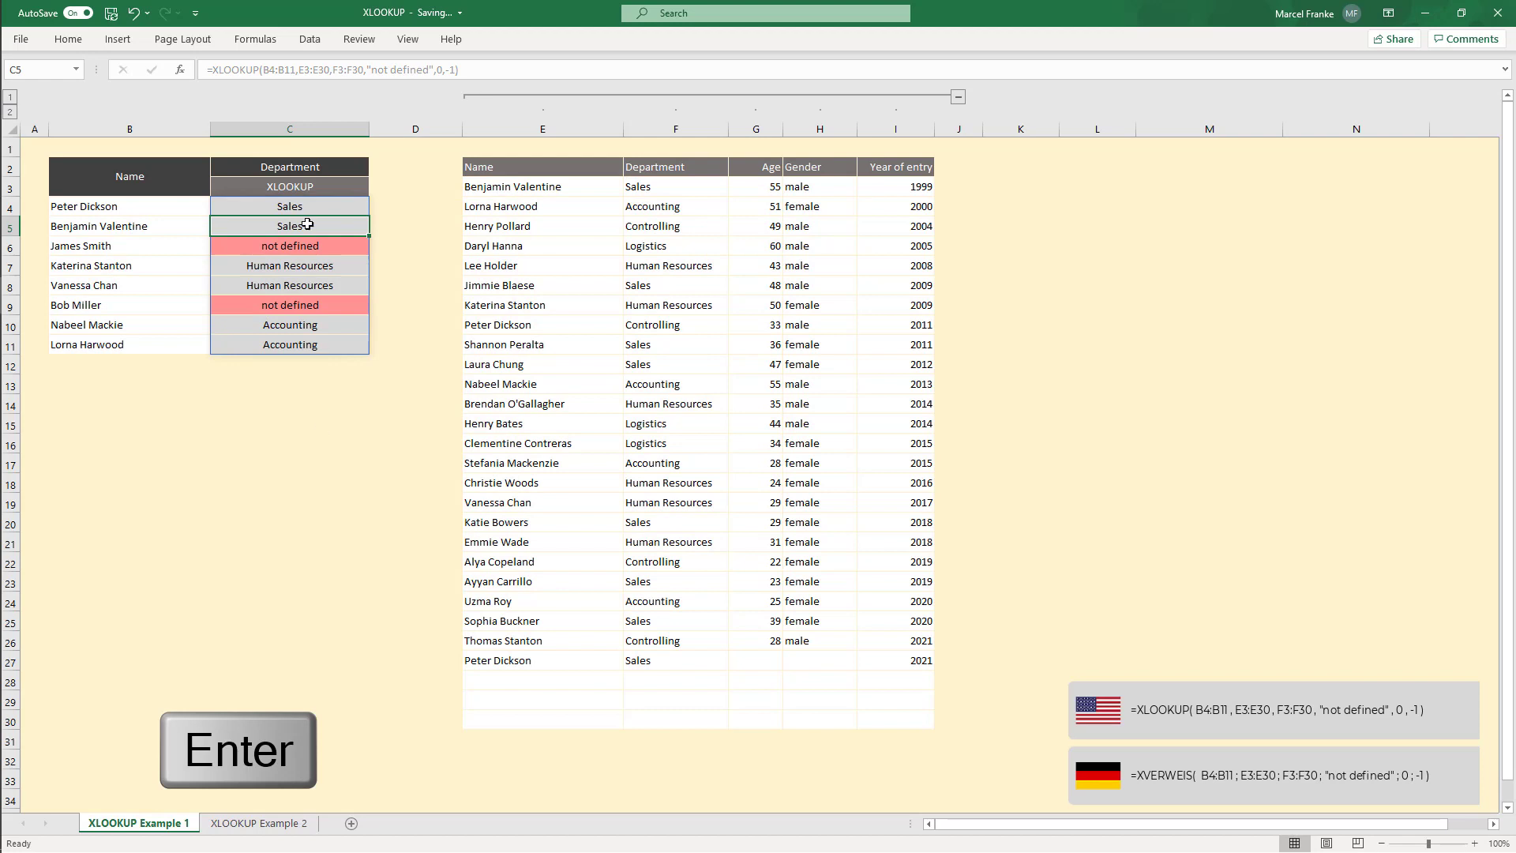
Step: Examine the spilled department results across C4:C11 and the formula shown for each cell
click(295, 203)
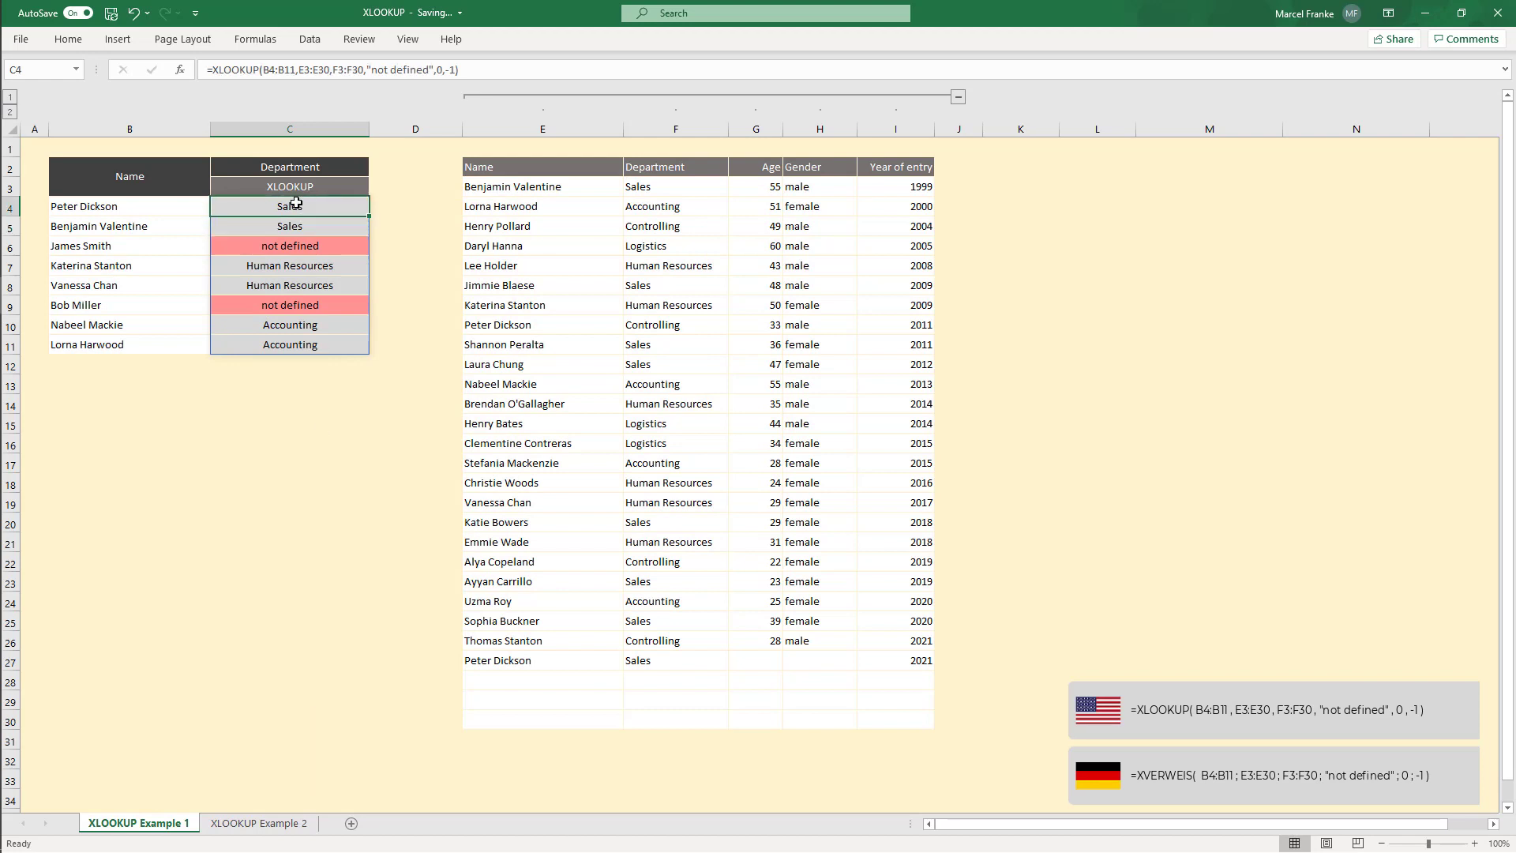
drag(295, 204, 294, 348)
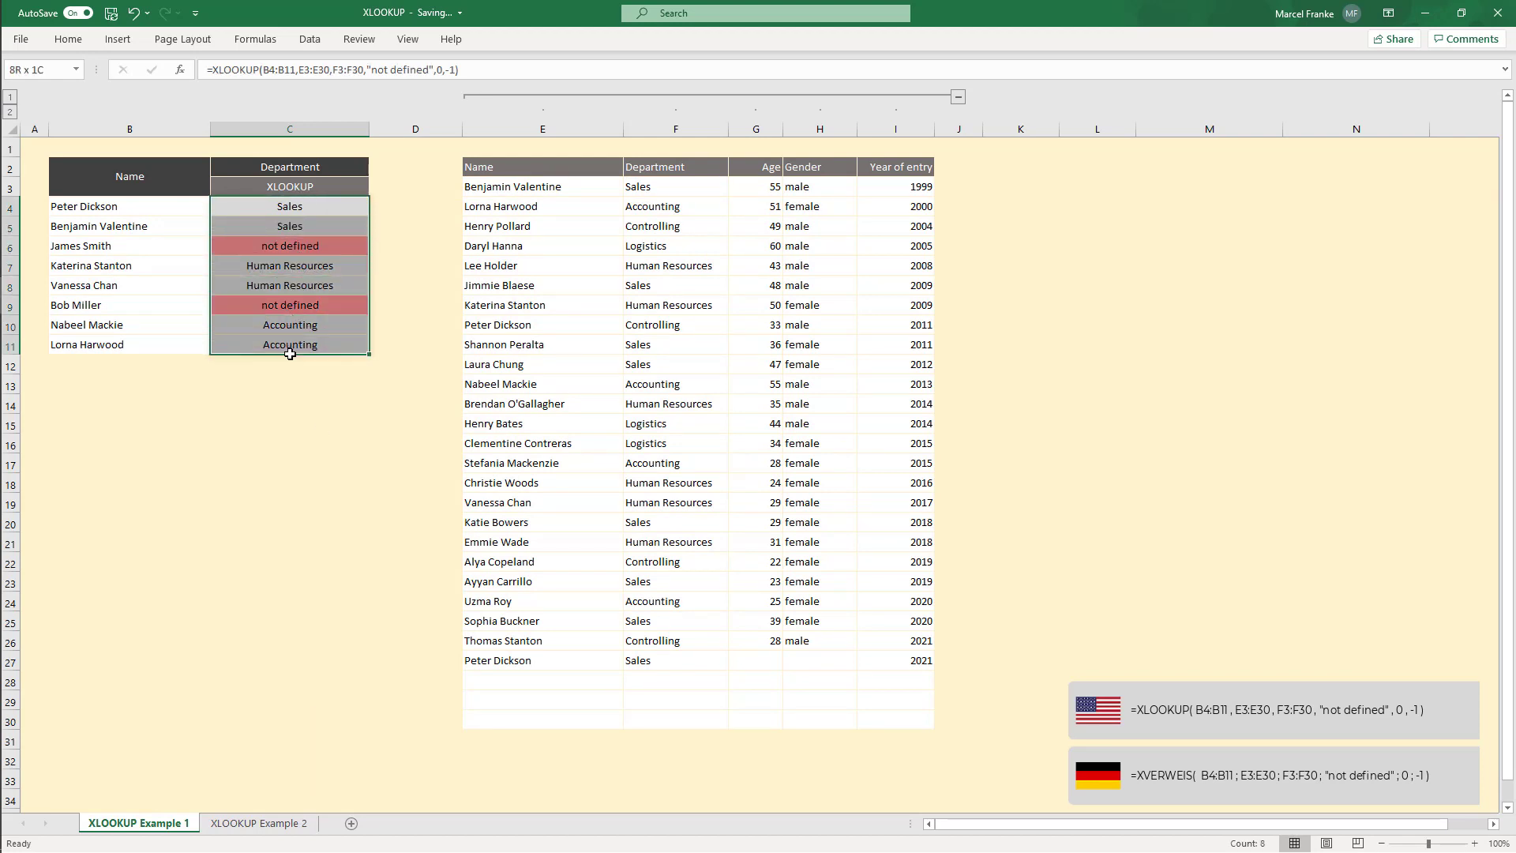
click(111, 345)
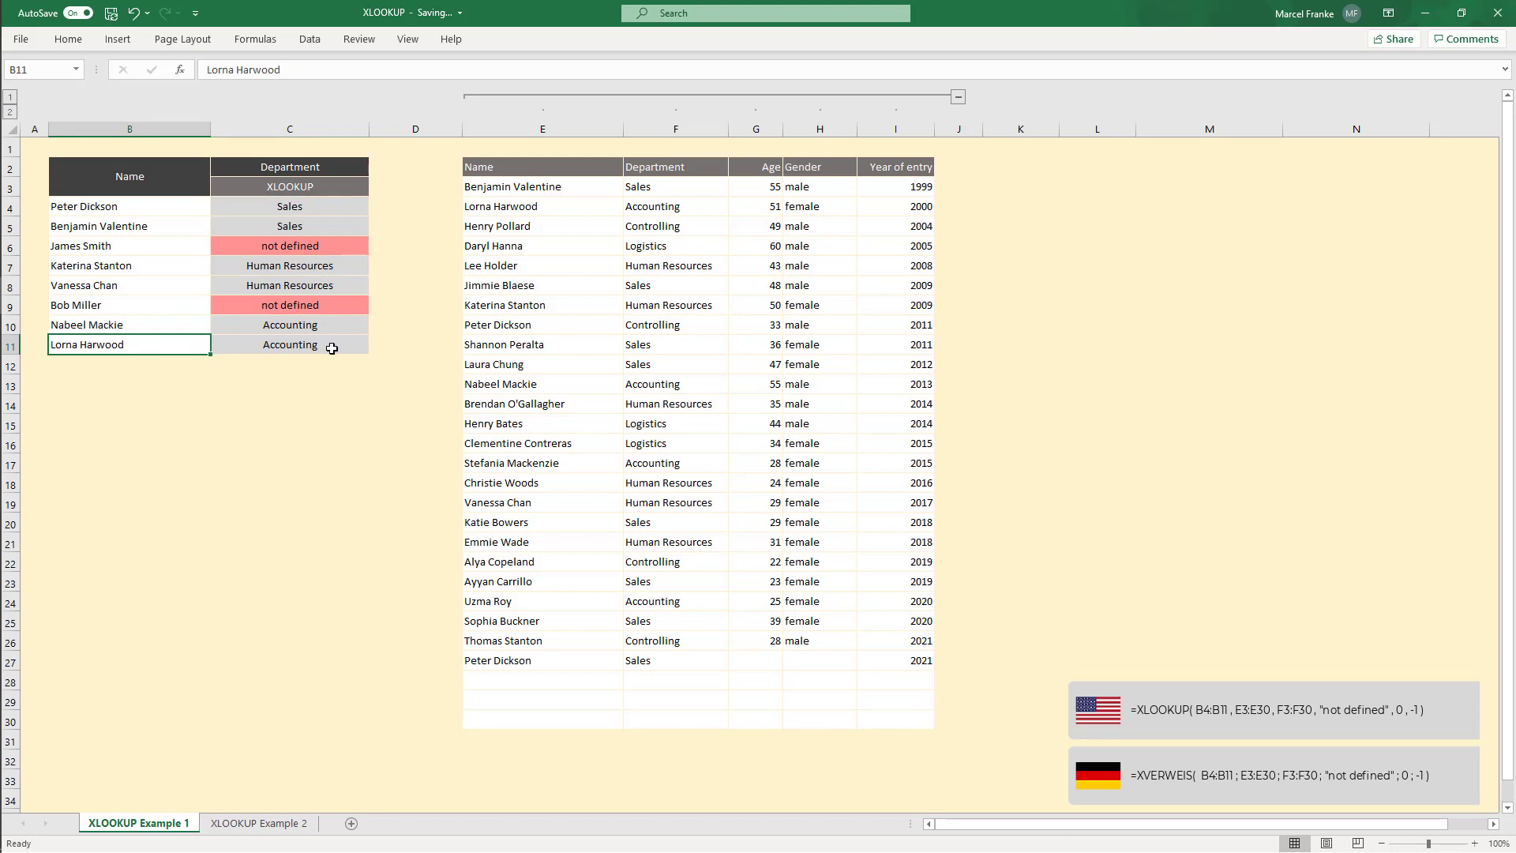
key(ctrl+z)
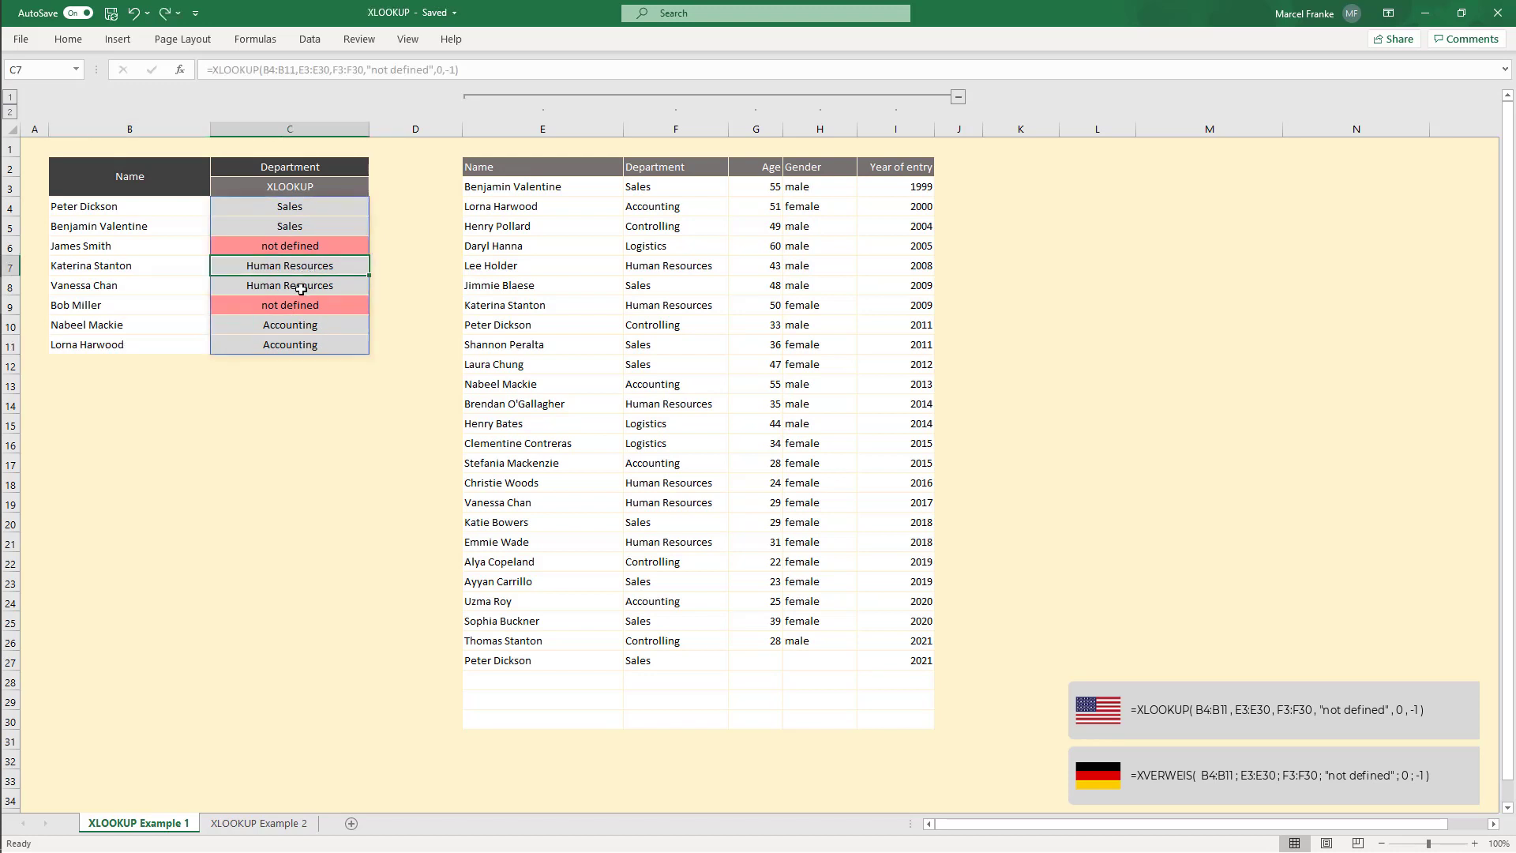
key(Return)
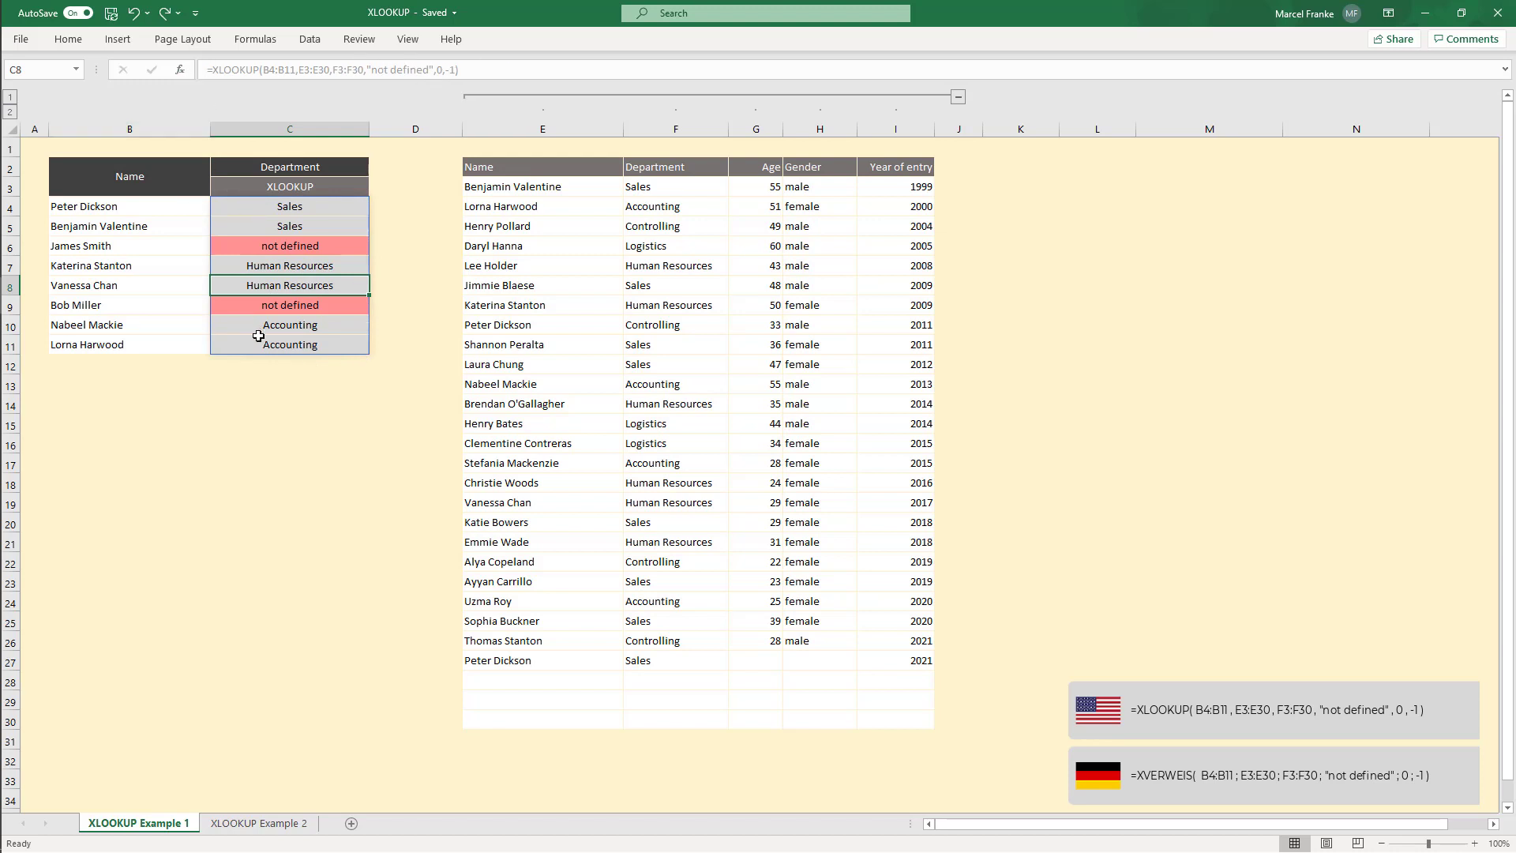
key(shift+Return)
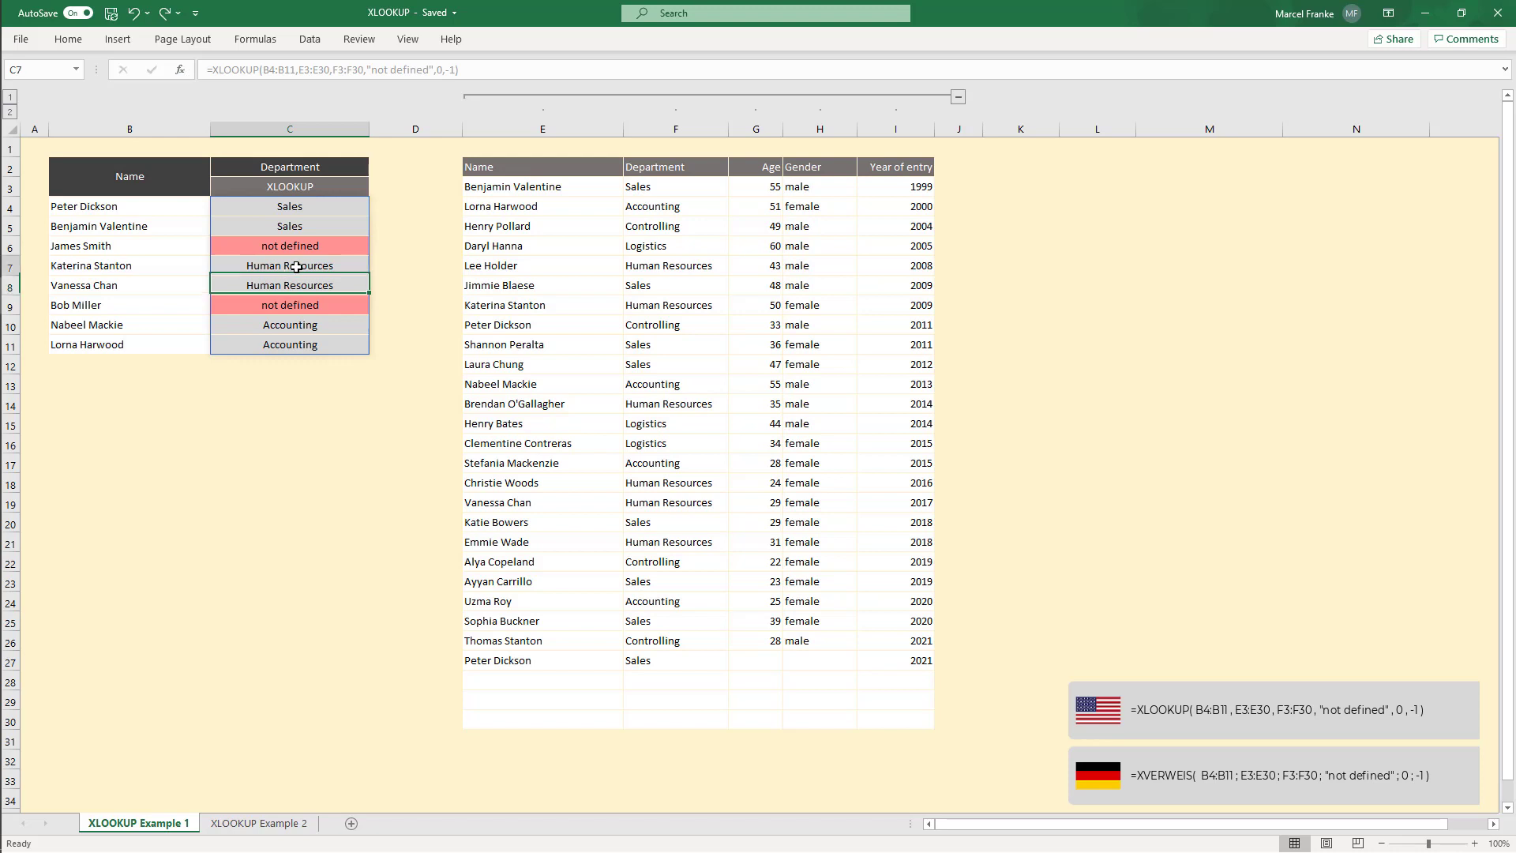
key(Return)
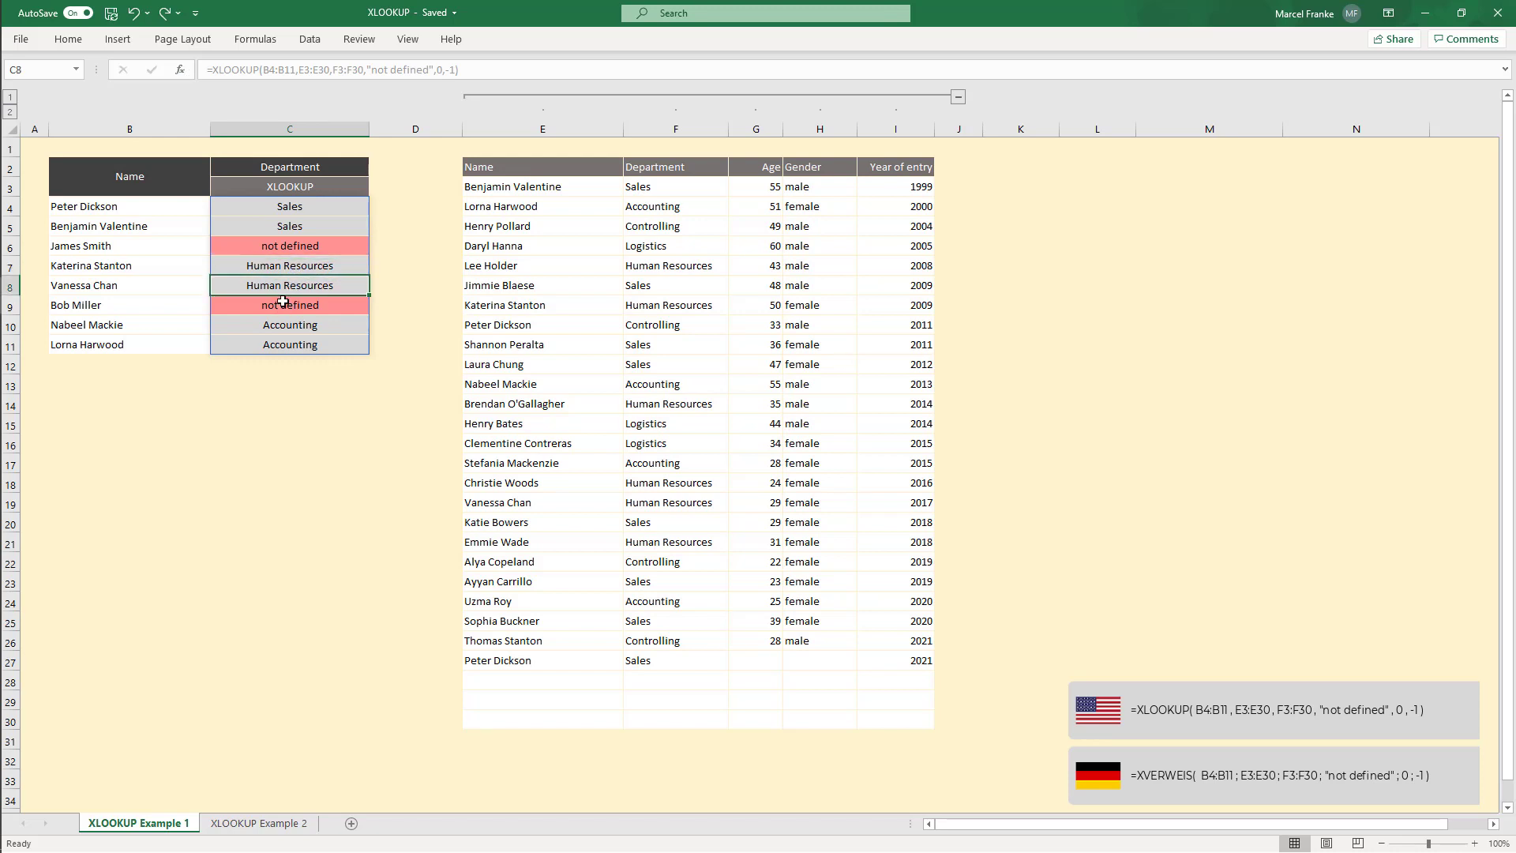
click(303, 206)
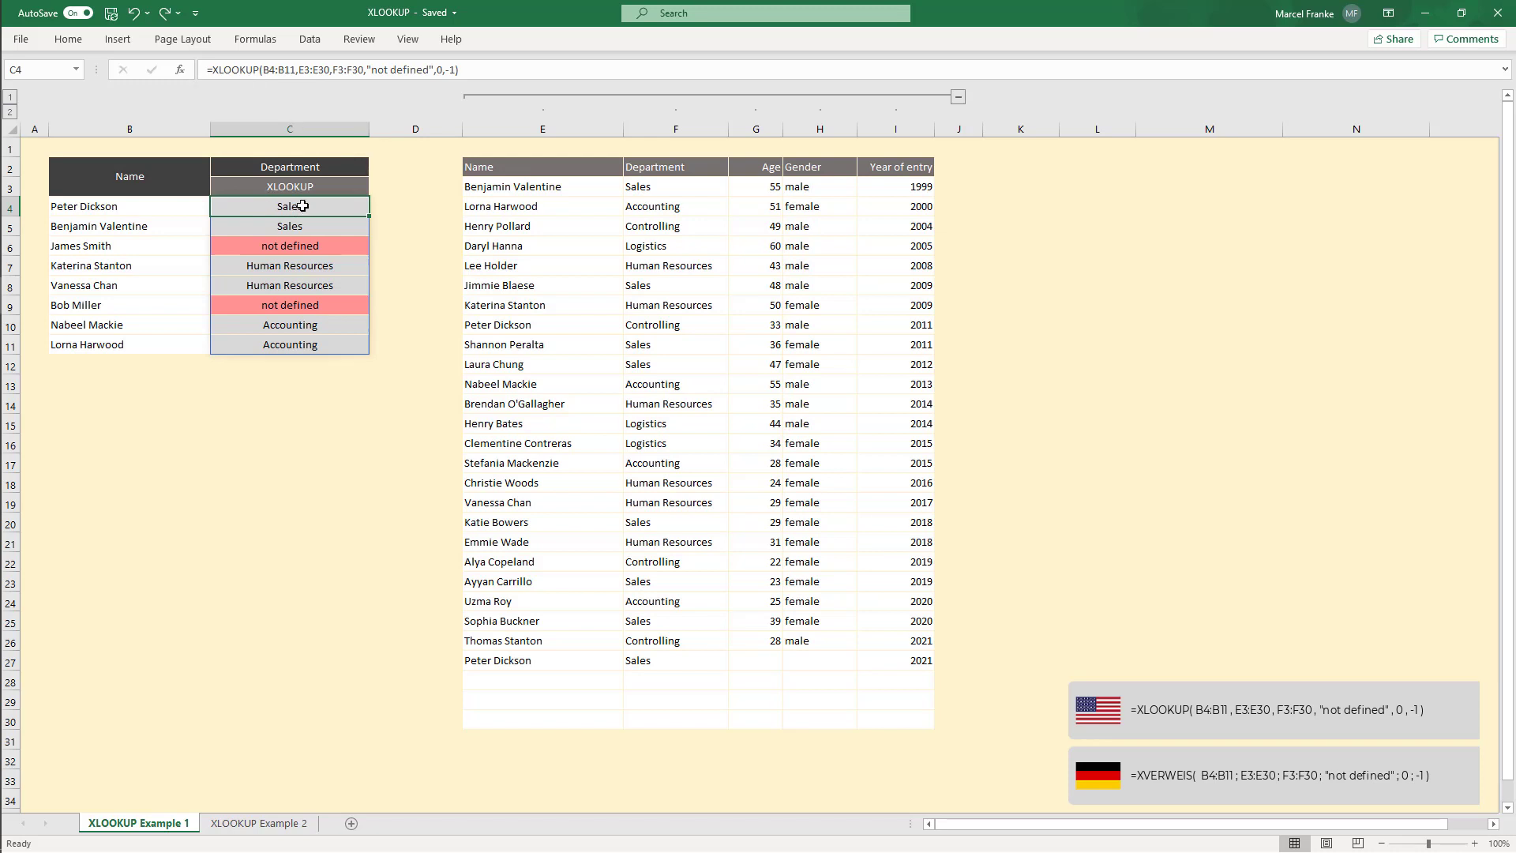
drag(302, 206, 294, 347)
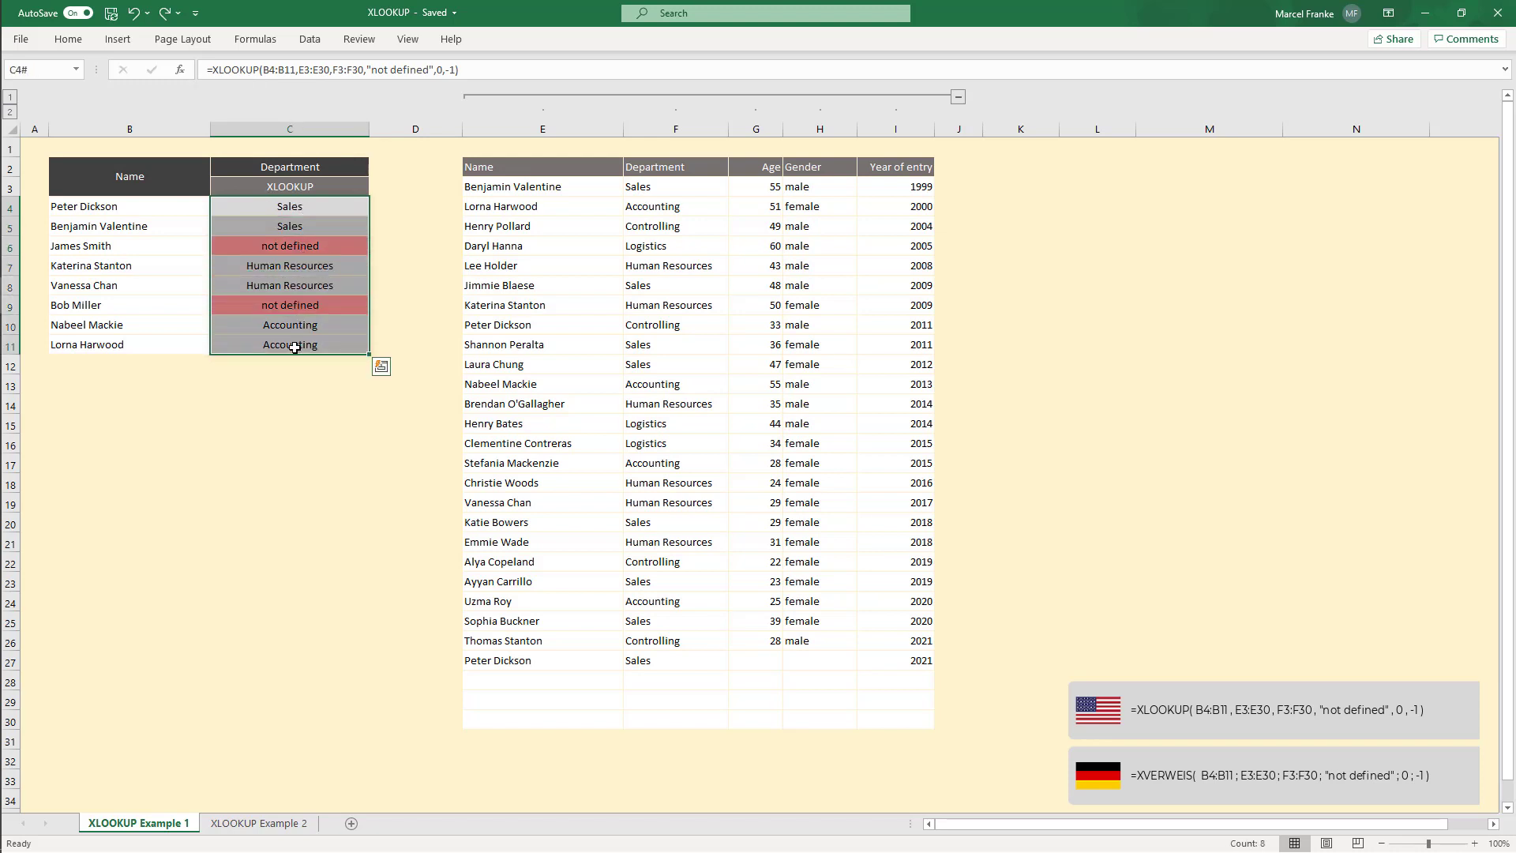
Step: Replace the return array in C4's XLOOKUP formula with the Year of entry range I3:I30
click(299, 204)
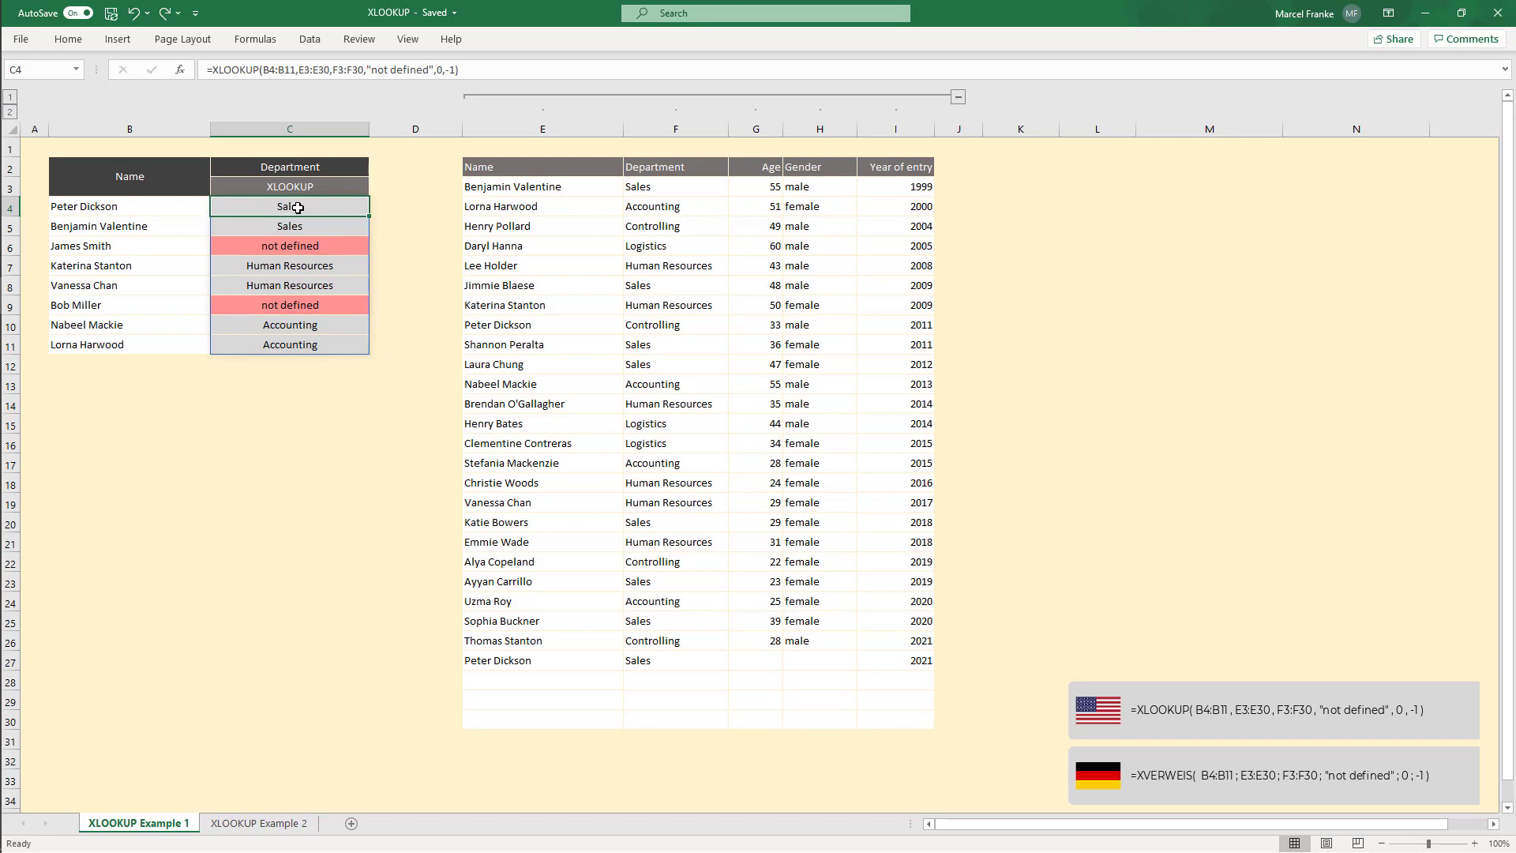
double_click(354, 70)
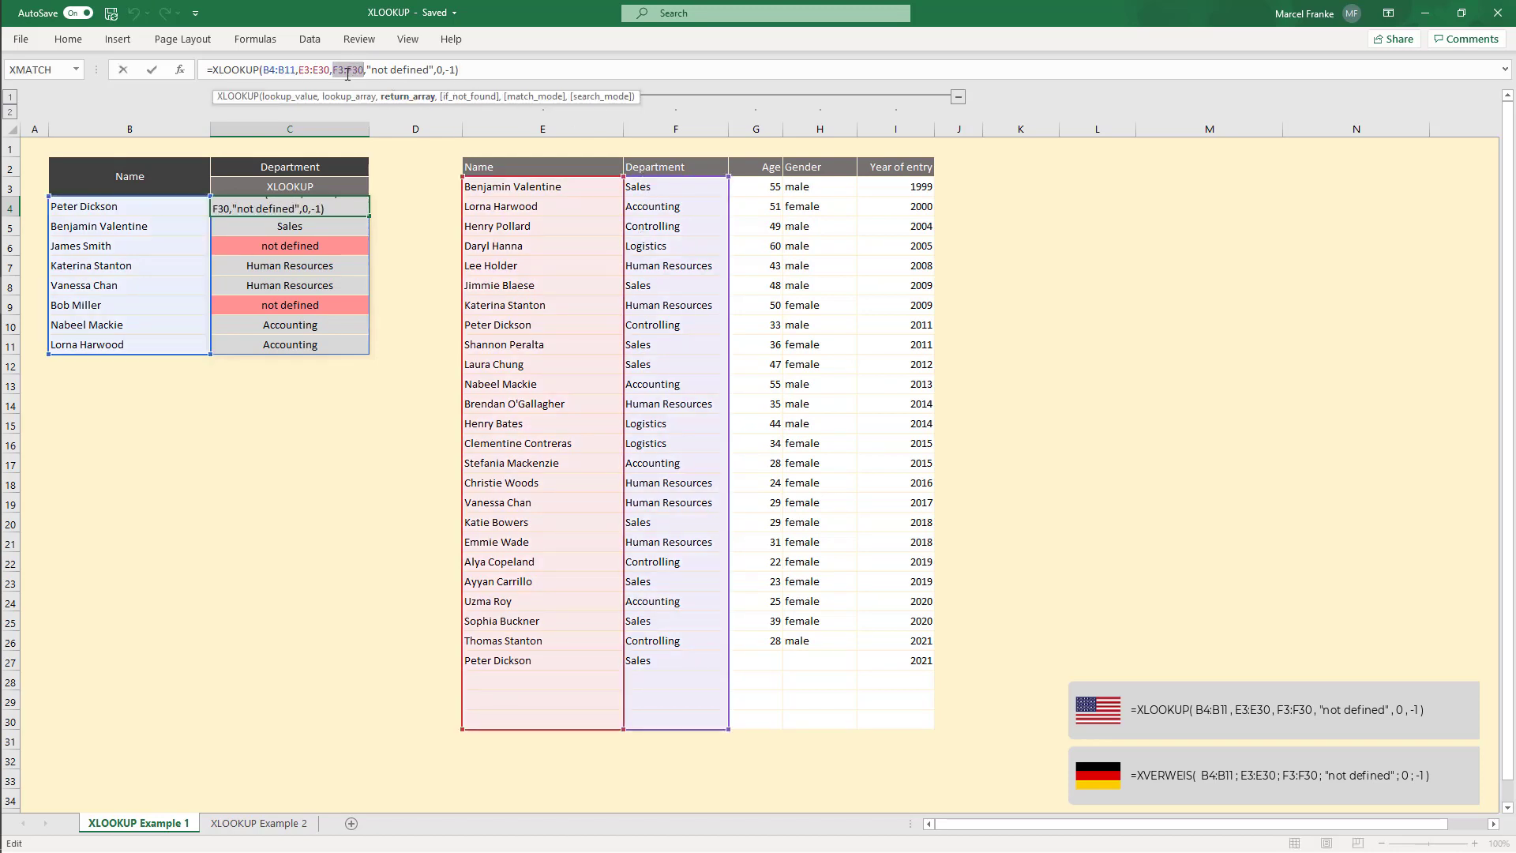
key(Delete)
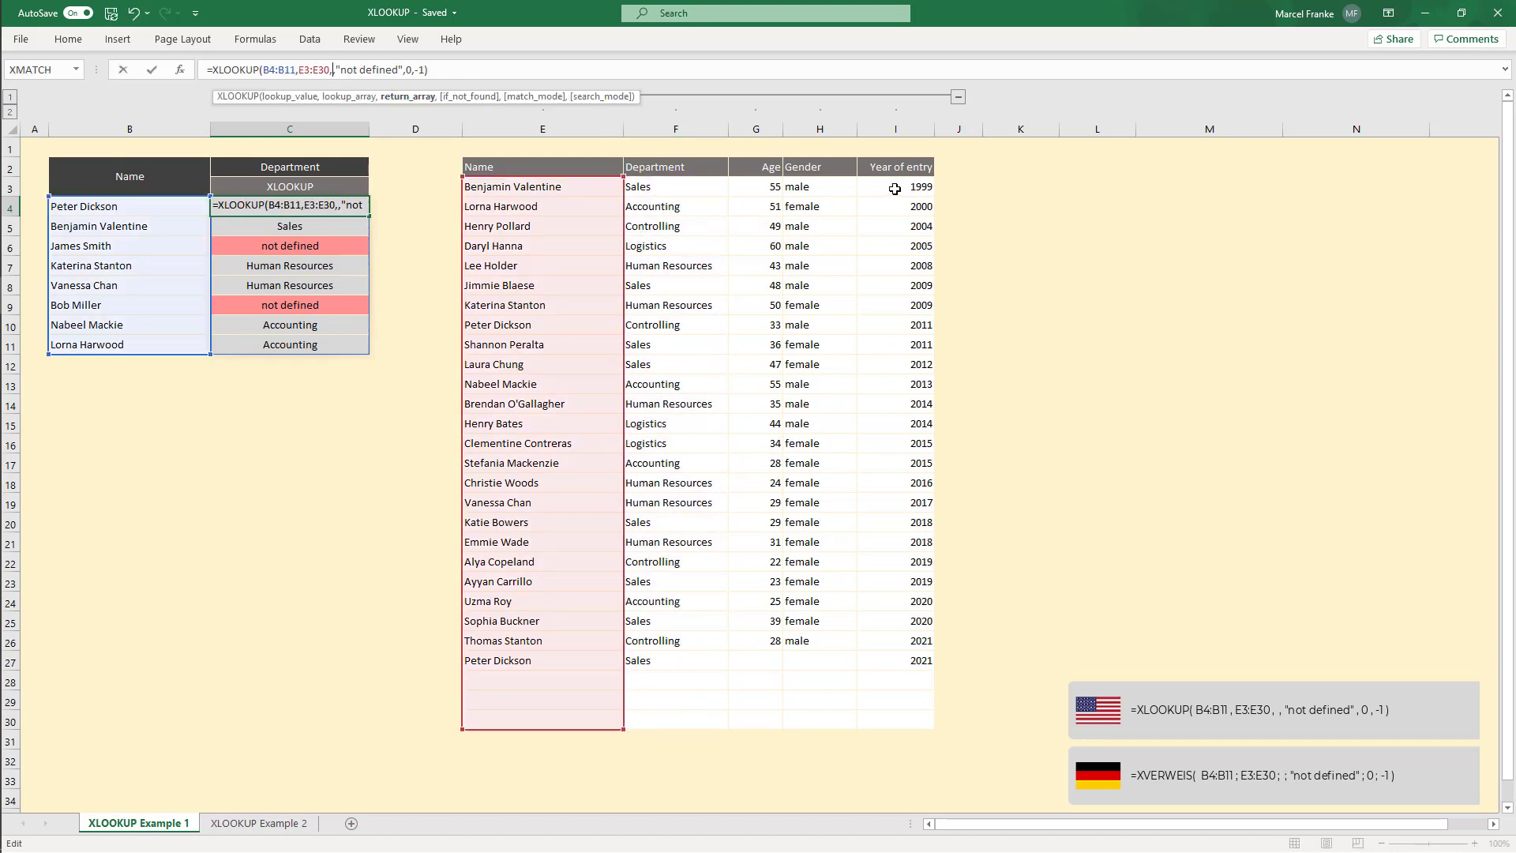
drag(912, 187, 923, 726)
key(Return)
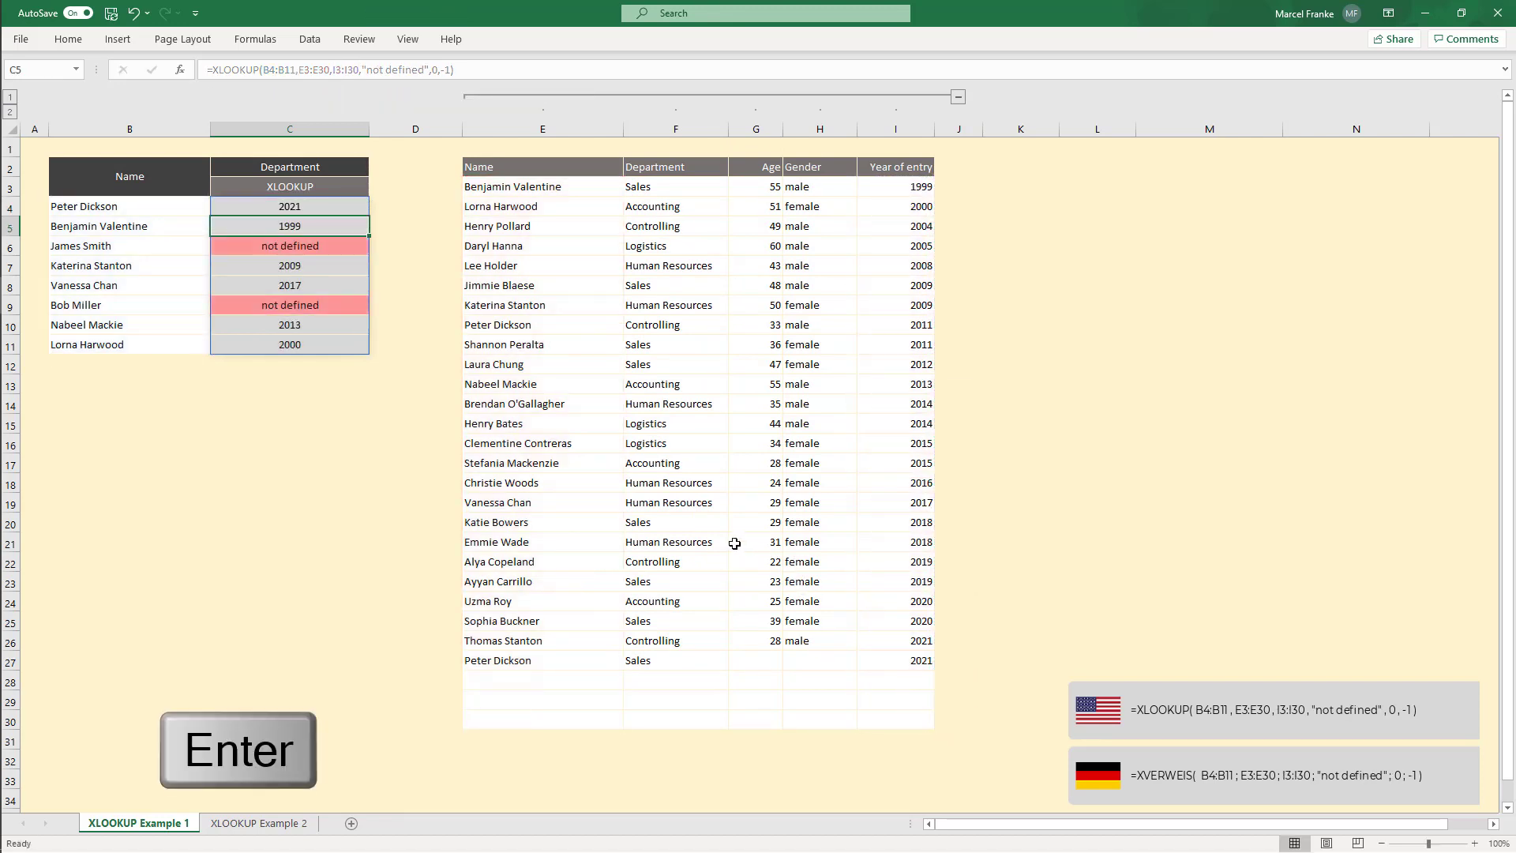
Step: Examine the spilled year results in C4:C11 and the edited formula in C4
drag(305, 203, 295, 347)
click(296, 348)
drag(314, 207, 292, 346)
click(292, 347)
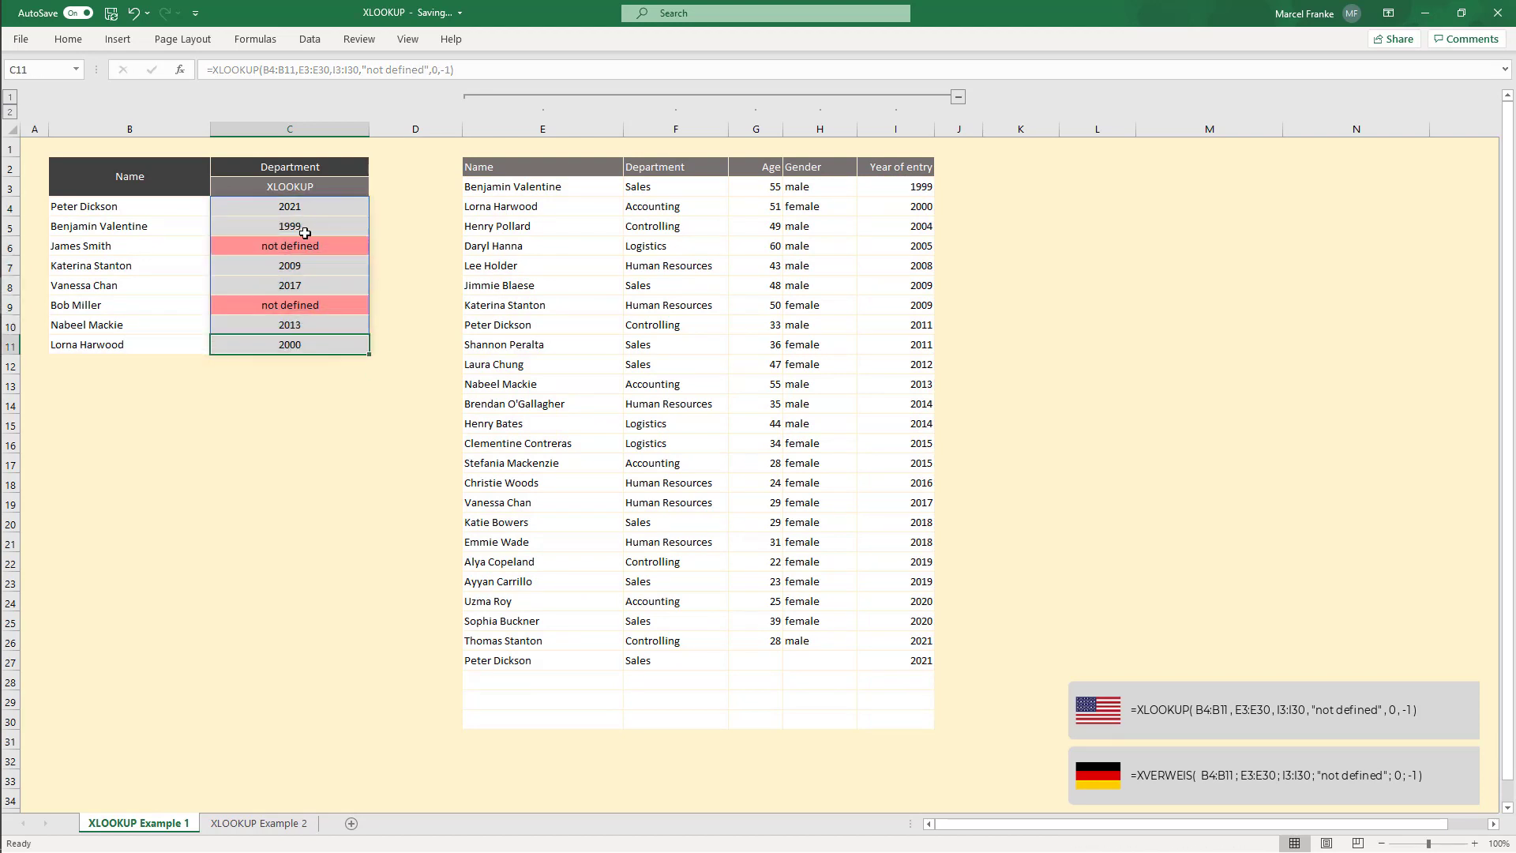
click(313, 206)
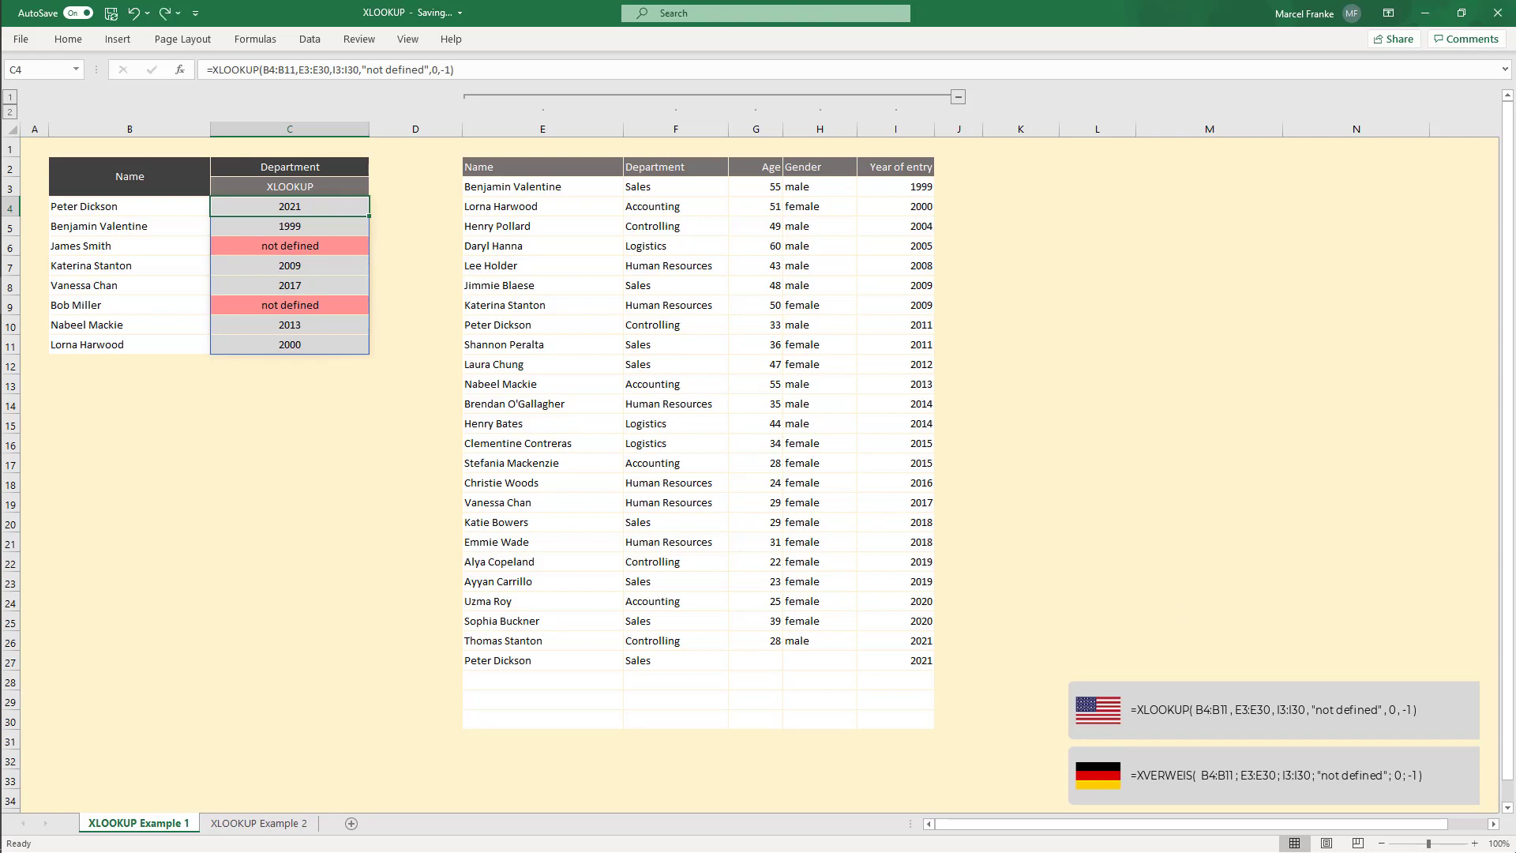
double_click(267, 206)
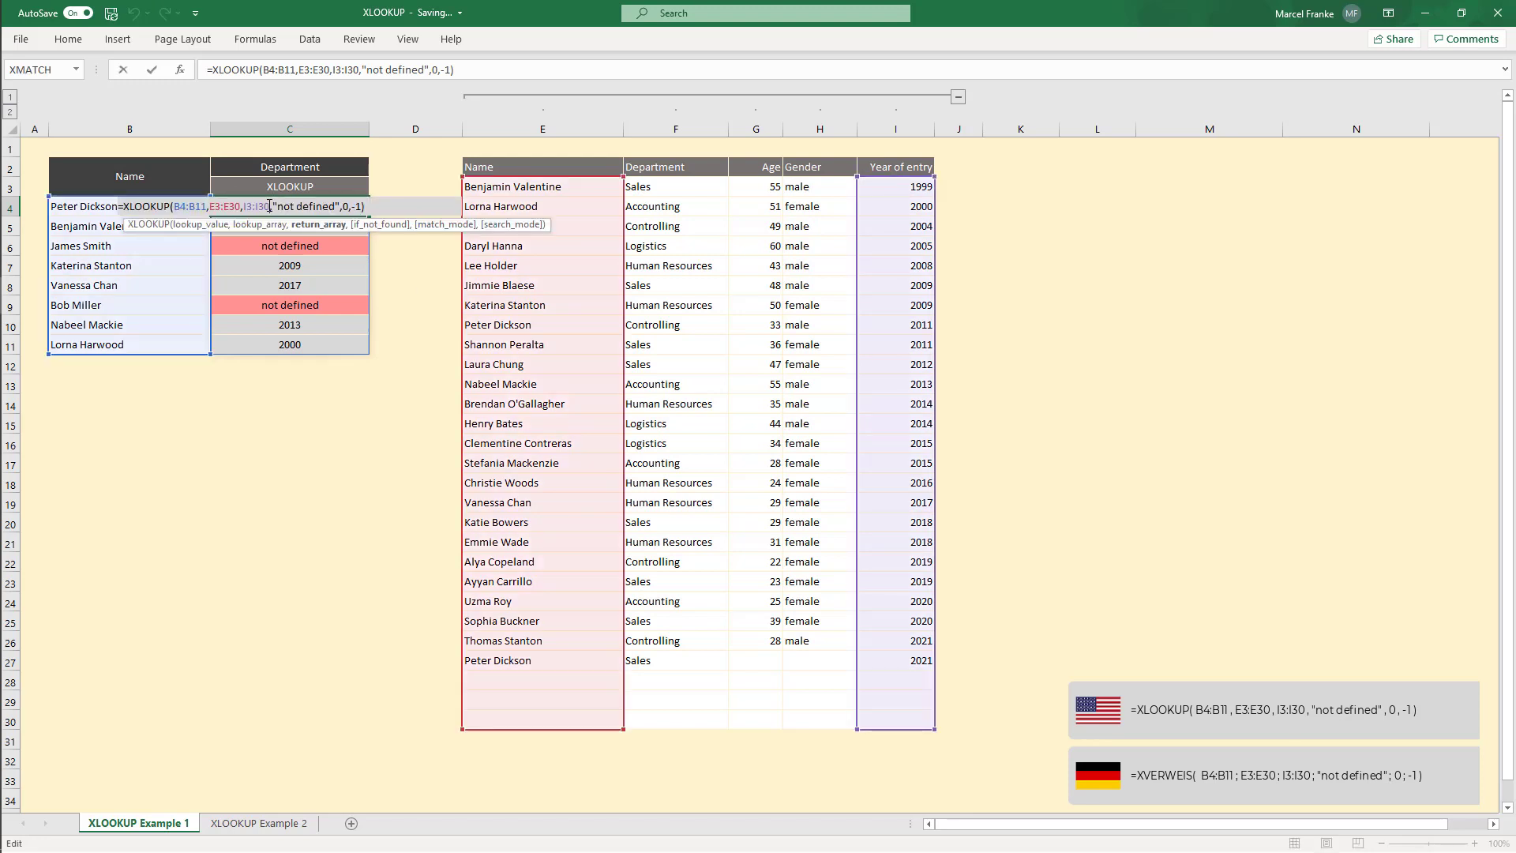
Step: Replace the return array in C4's XLOOKUP formula with the Department range F3:F30
double_click(259, 205)
key(Delete)
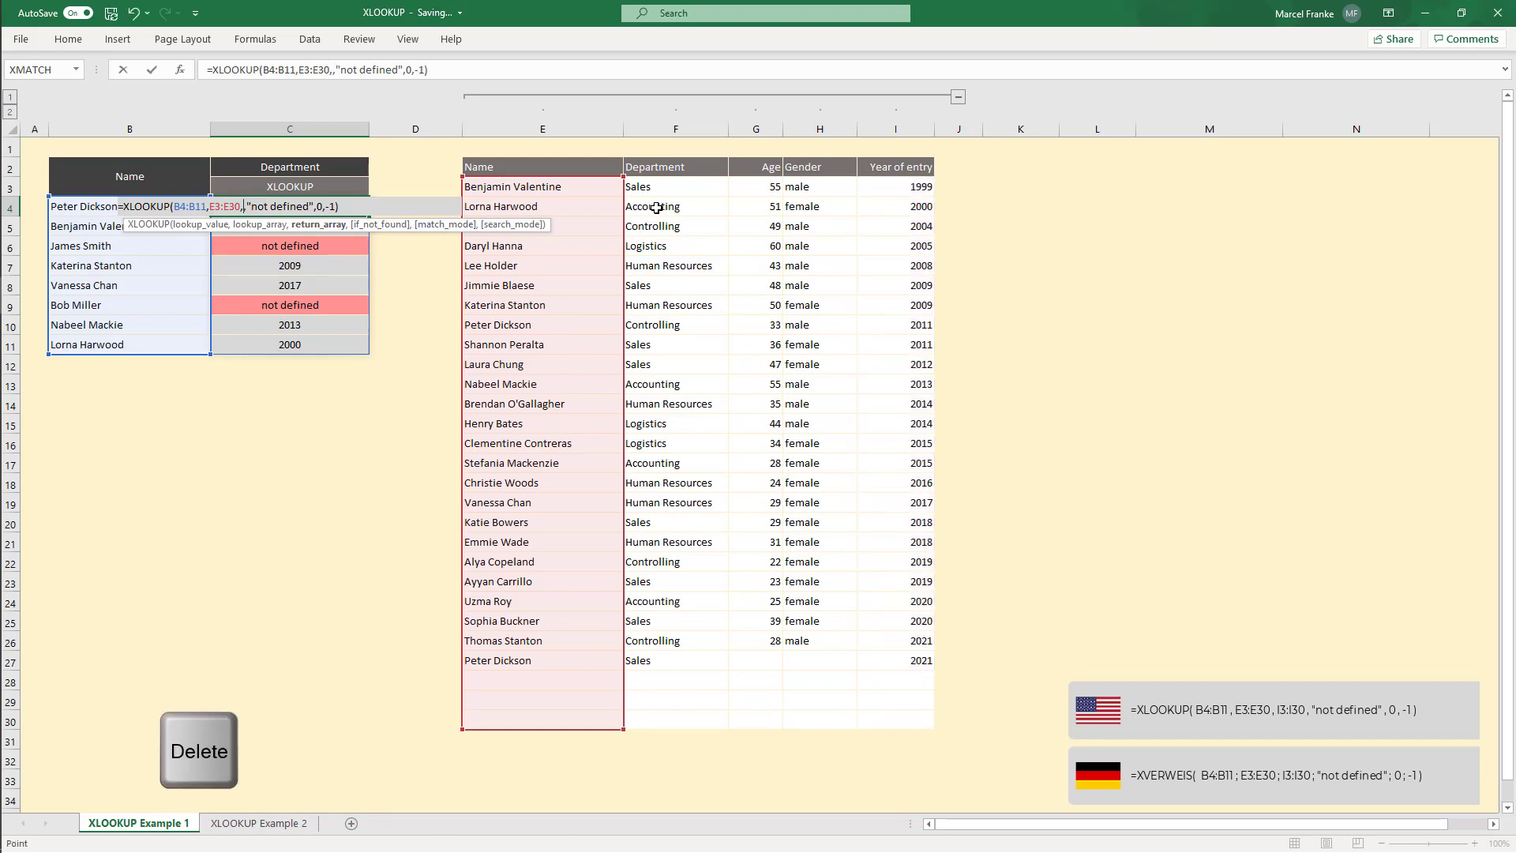
drag(675, 186, 724, 724)
key(Return)
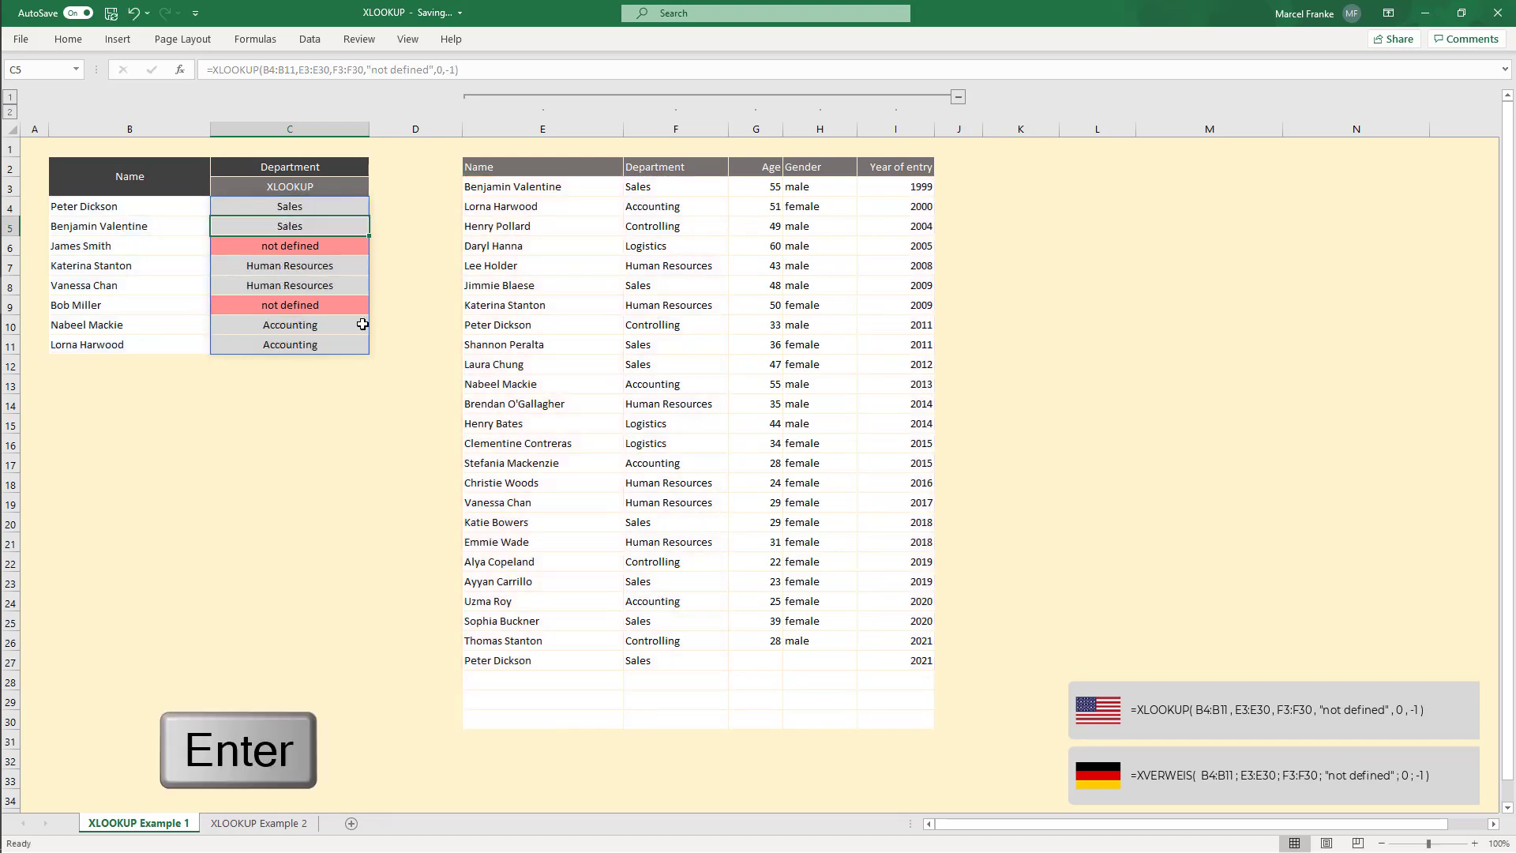
click(329, 207)
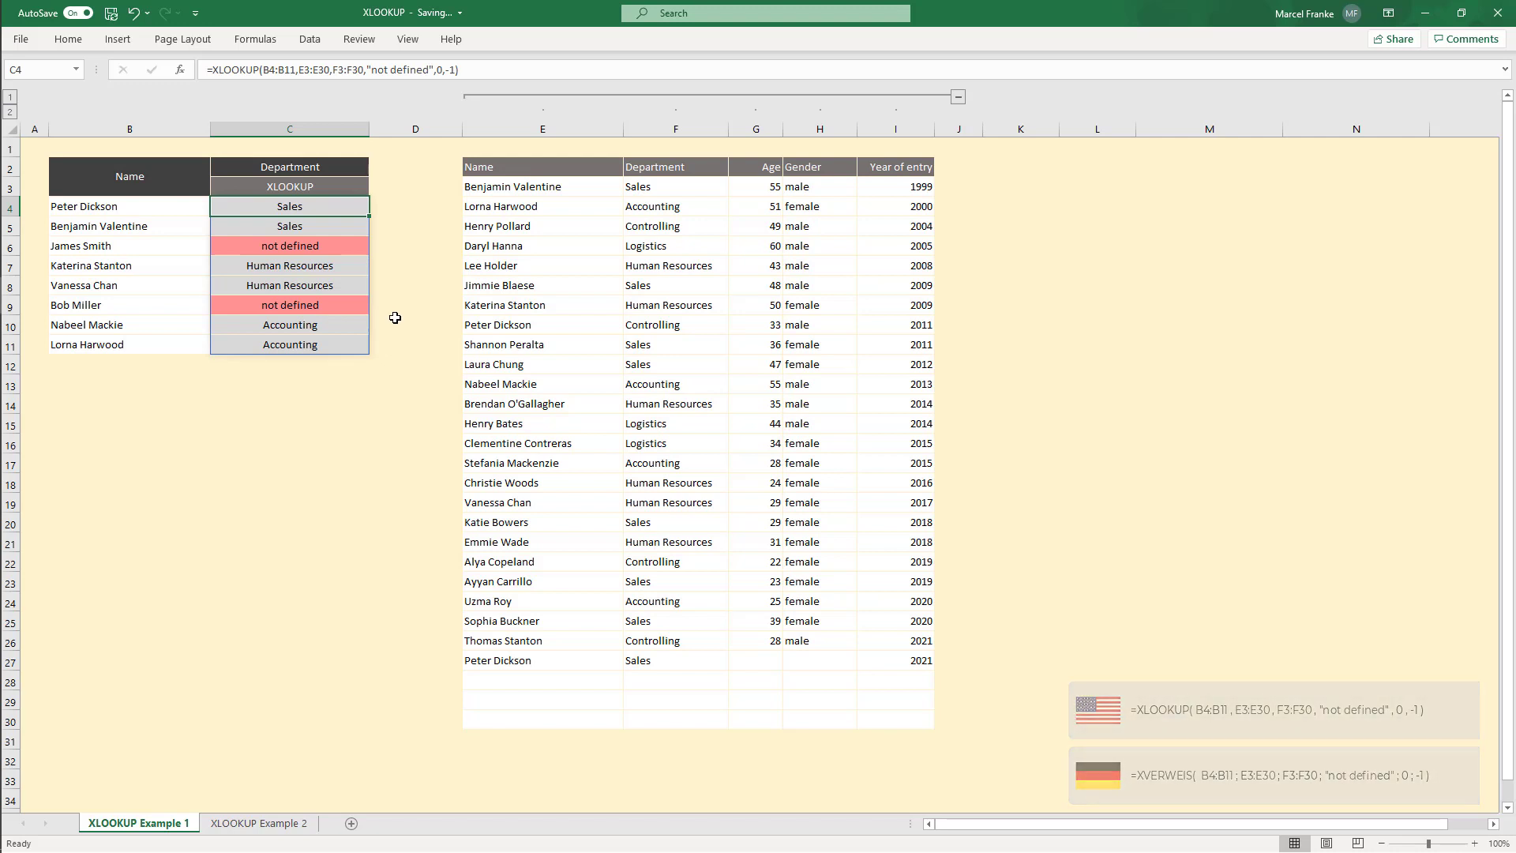
Step: Examine the table's header row E2:I2 alongside the spilled results in C4:C11
click(285, 172)
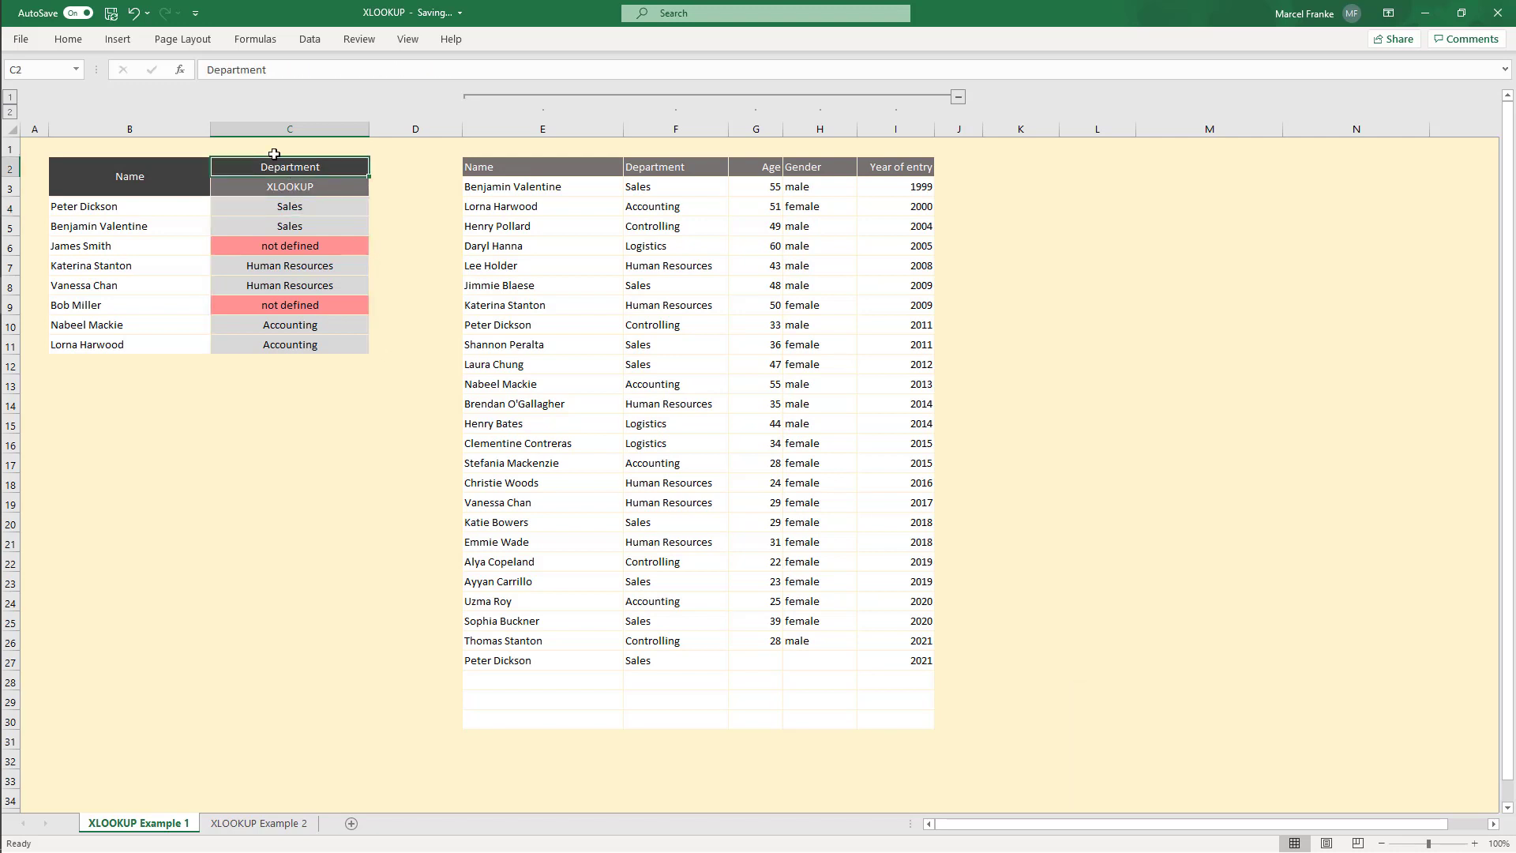
click(481, 165)
drag(482, 165, 853, 163)
click(337, 169)
click(297, 205)
drag(311, 249, 318, 349)
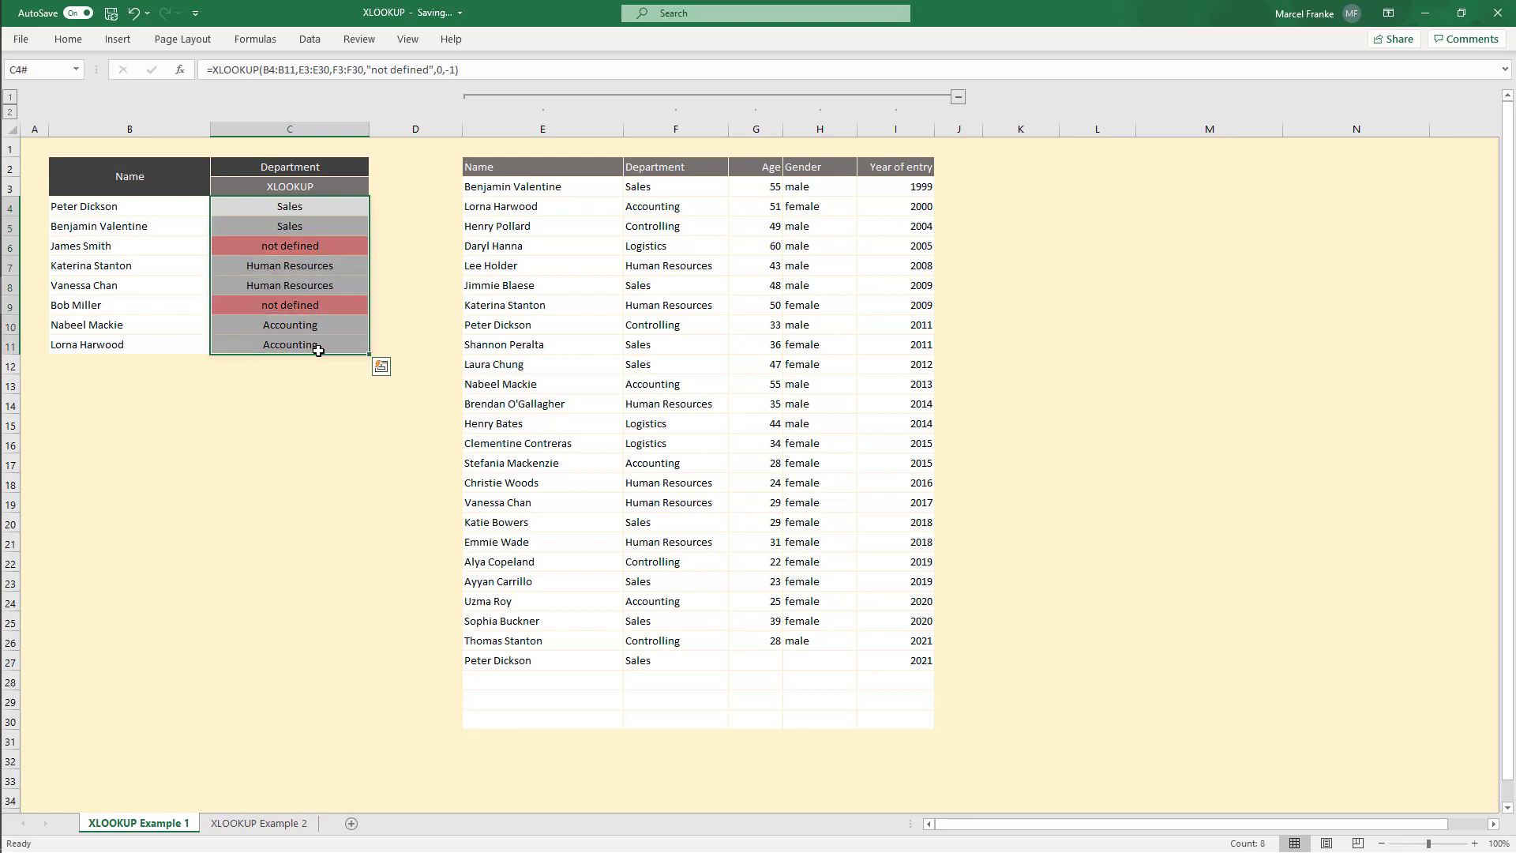
click(315, 216)
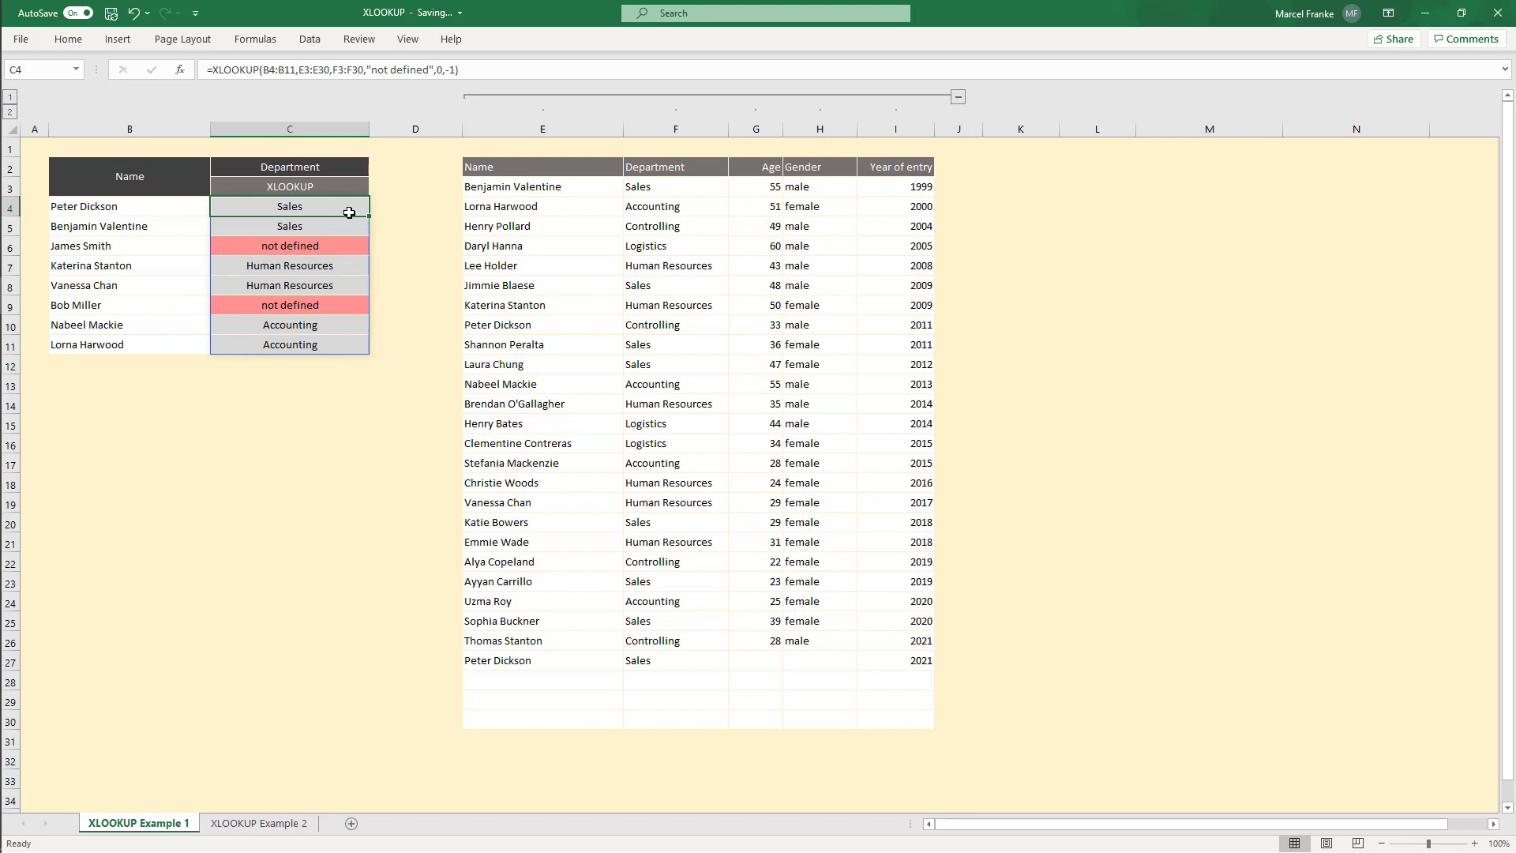
Step: Add a List data validation to C2 using the header row $E$2:$I$2 as its source
click(341, 169)
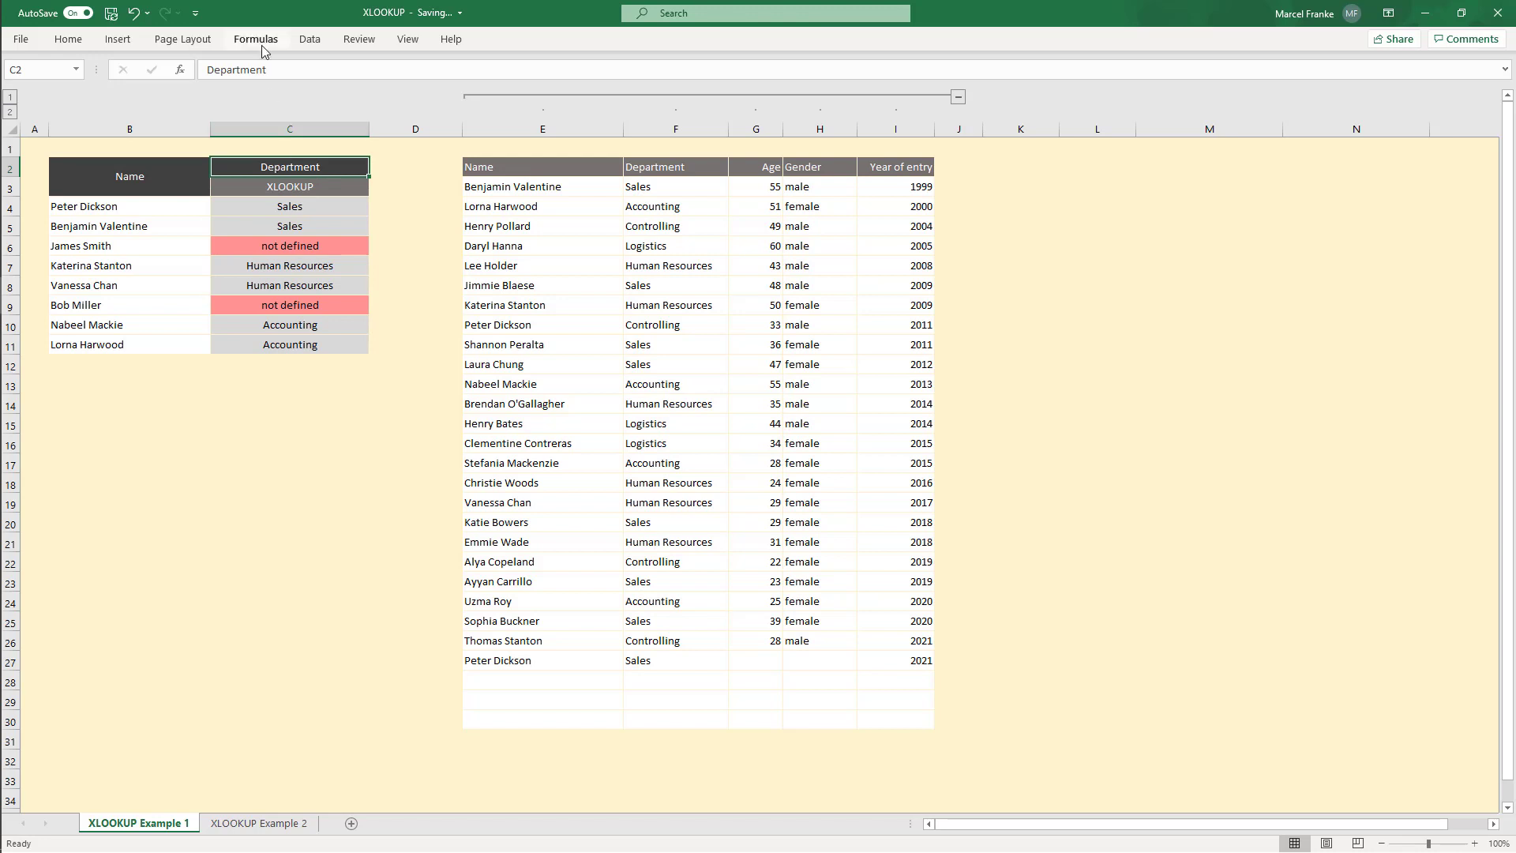
click(306, 42)
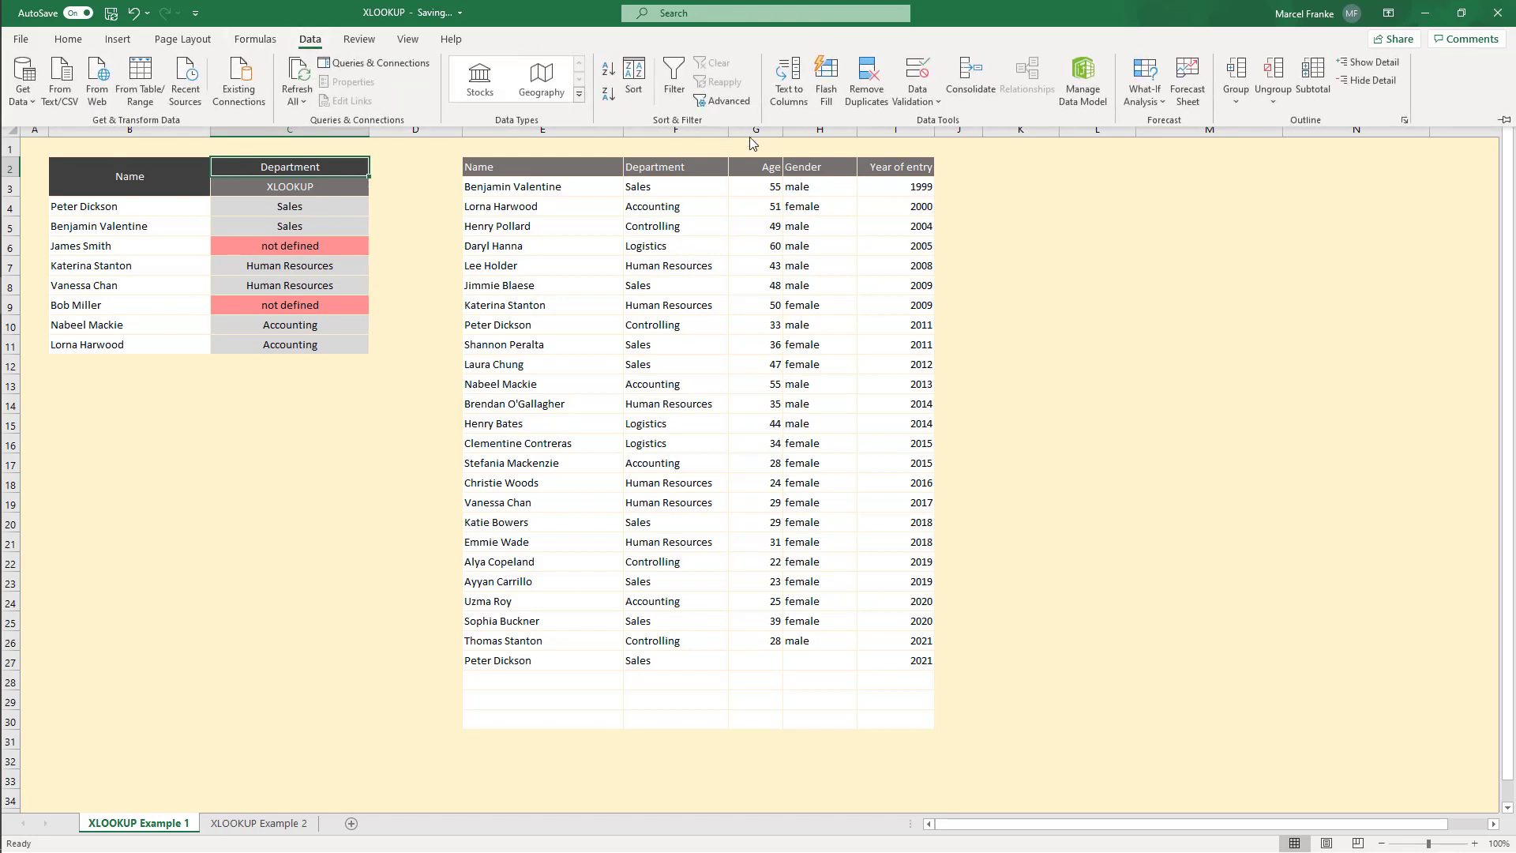
click(920, 72)
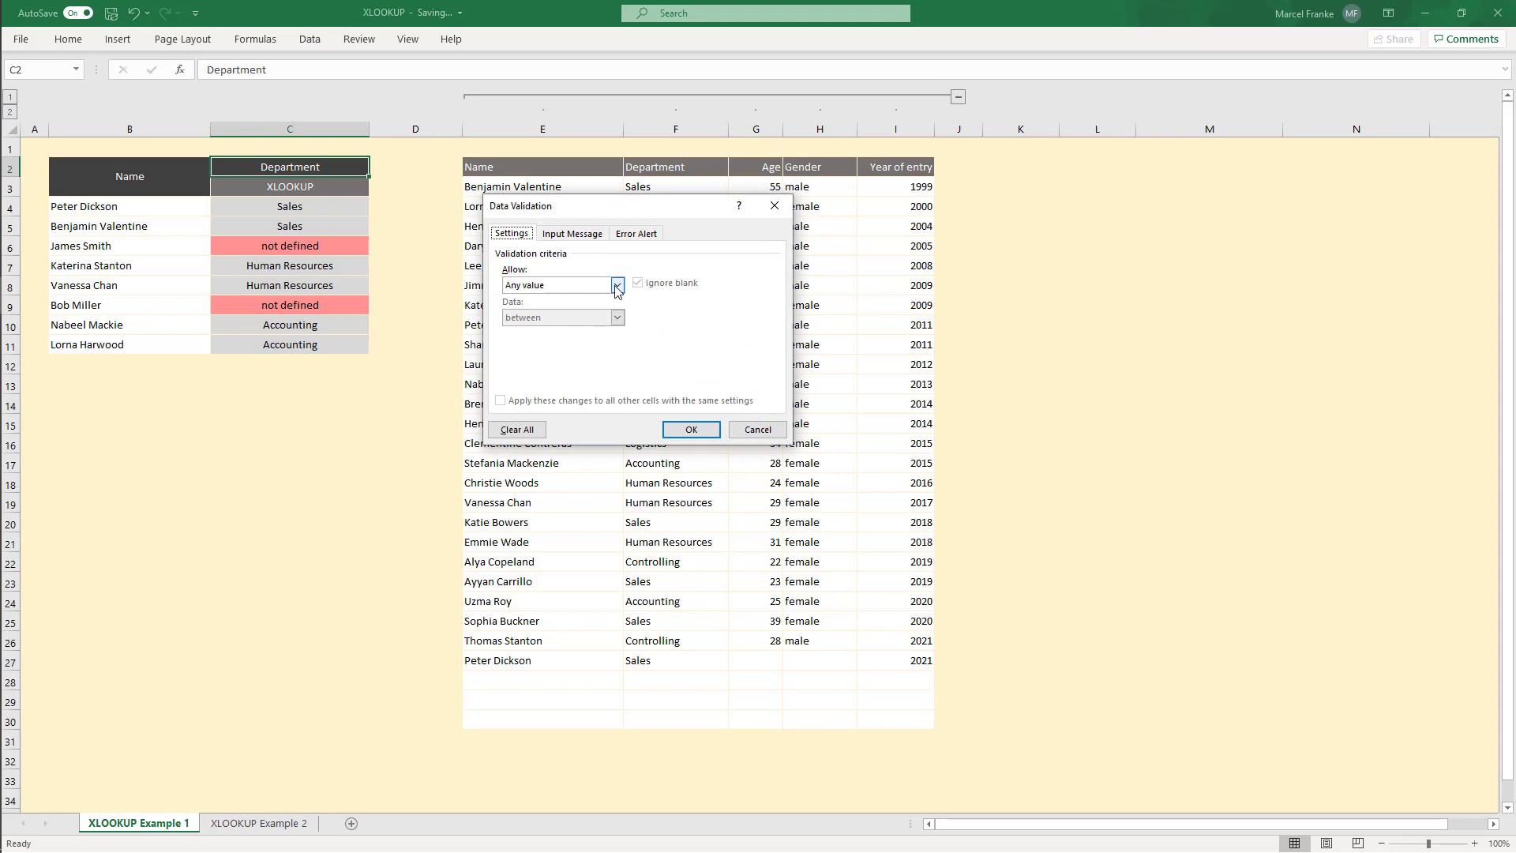
click(617, 284)
click(615, 330)
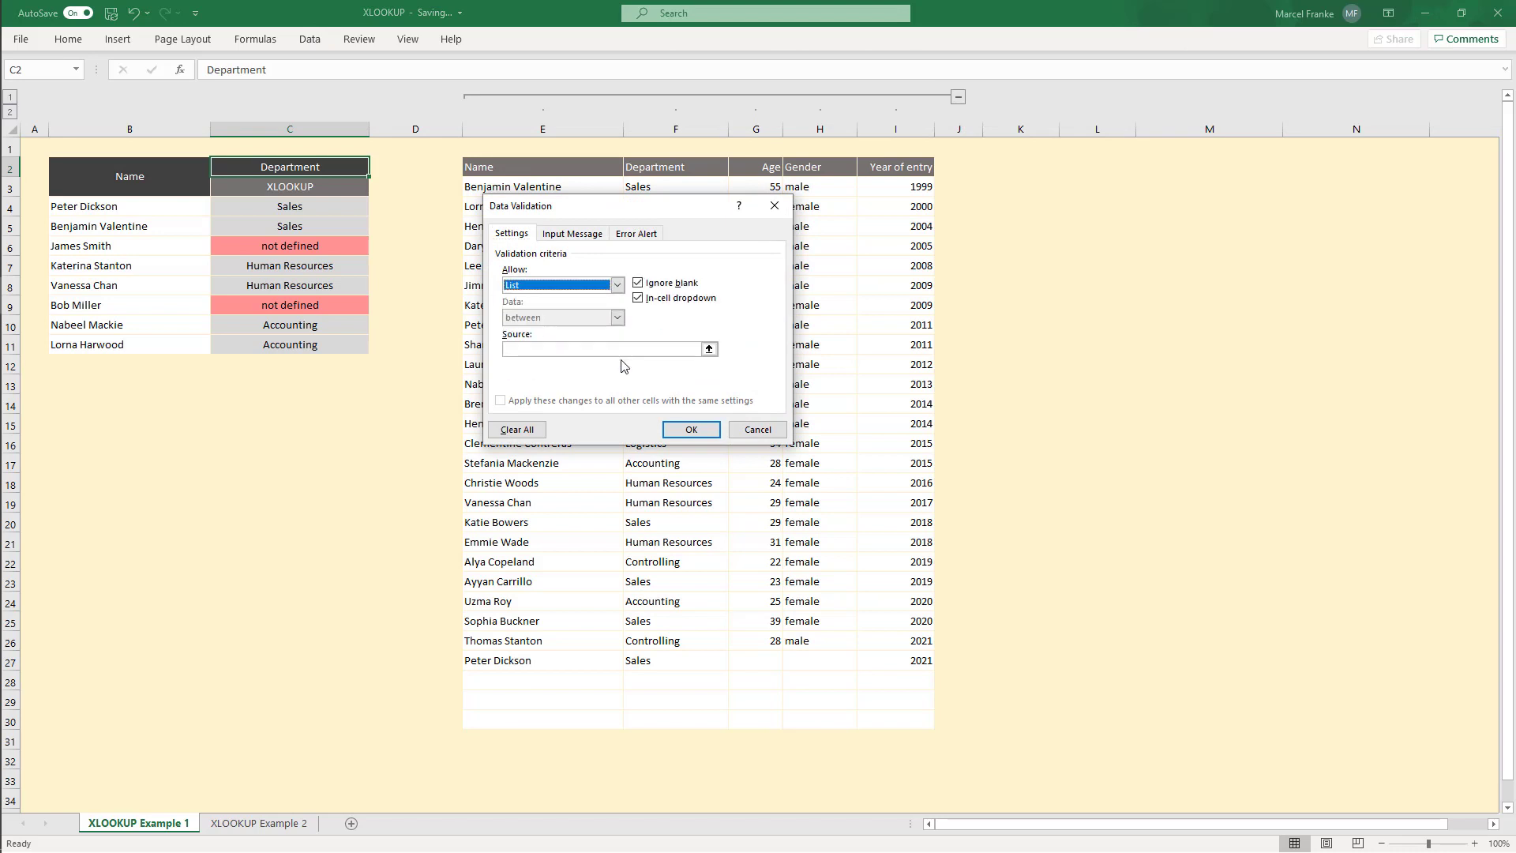
click(709, 348)
drag(486, 163, 868, 167)
key(Return)
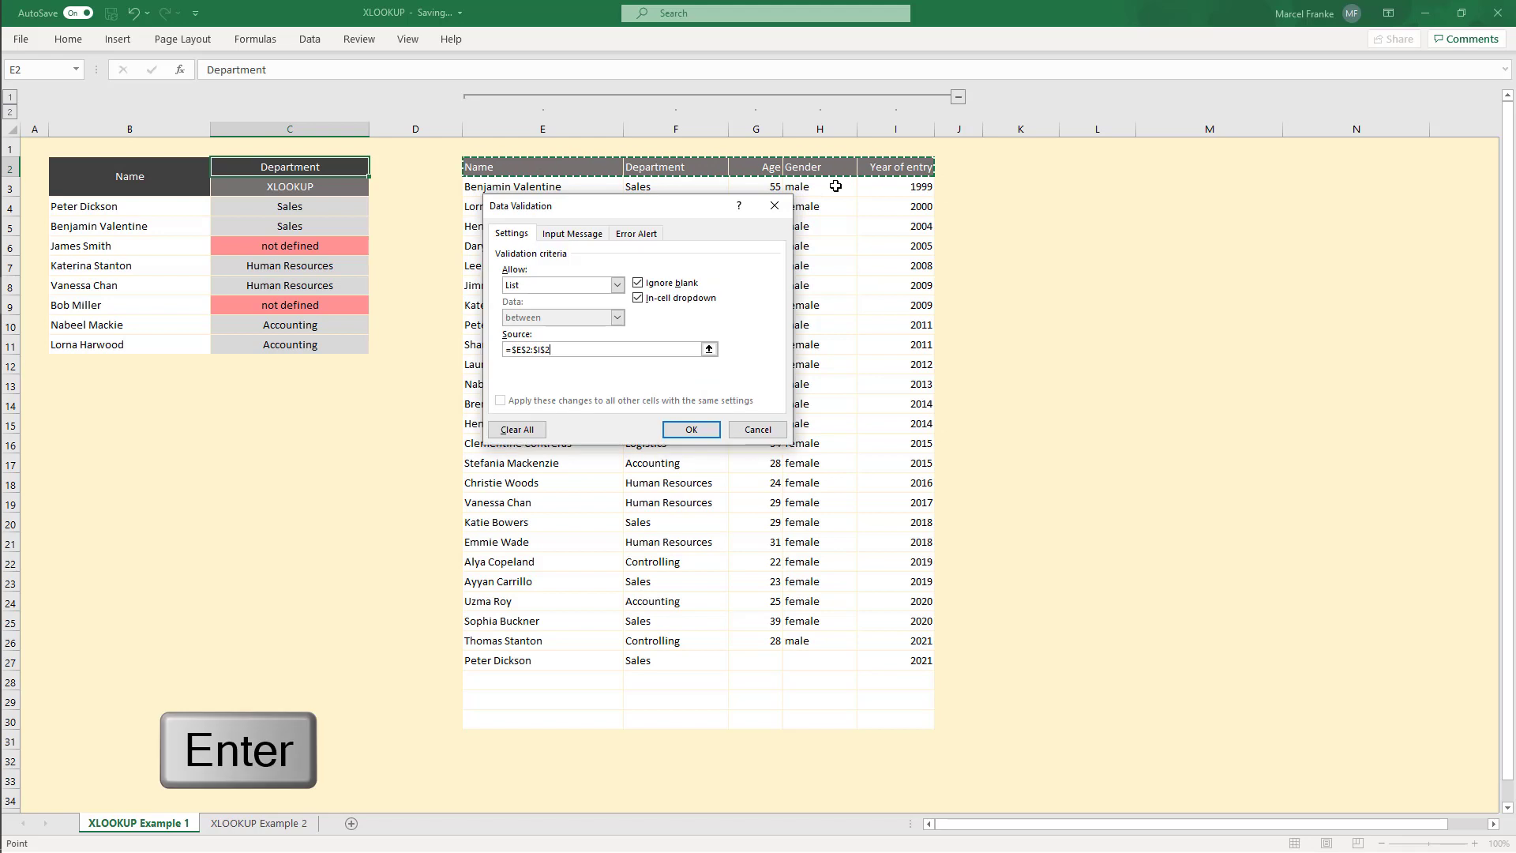
click(694, 430)
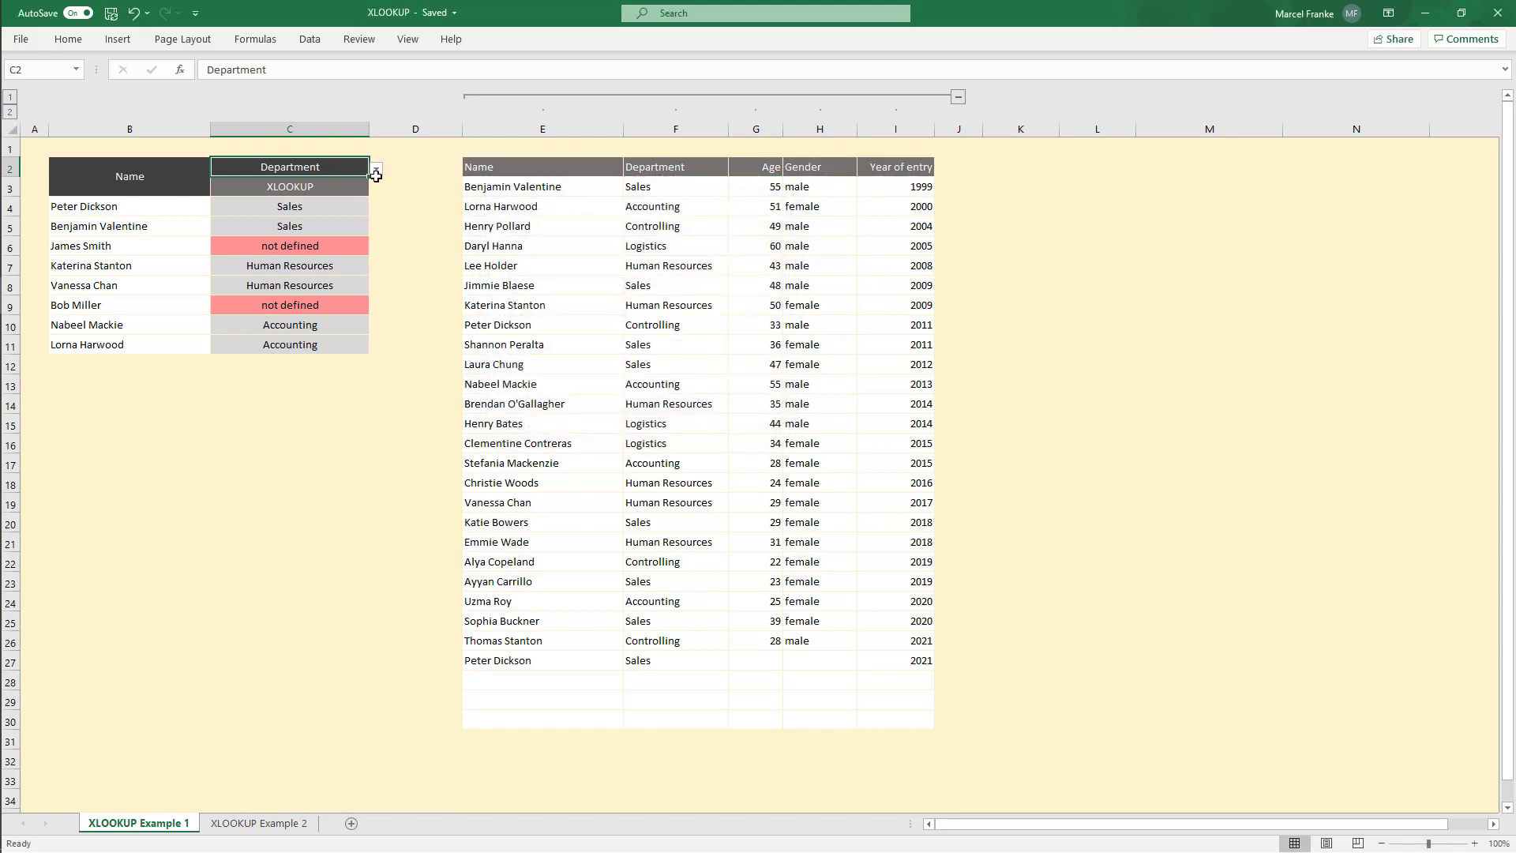
Step: Fill the C2 header cell with blue
click(68, 40)
click(251, 96)
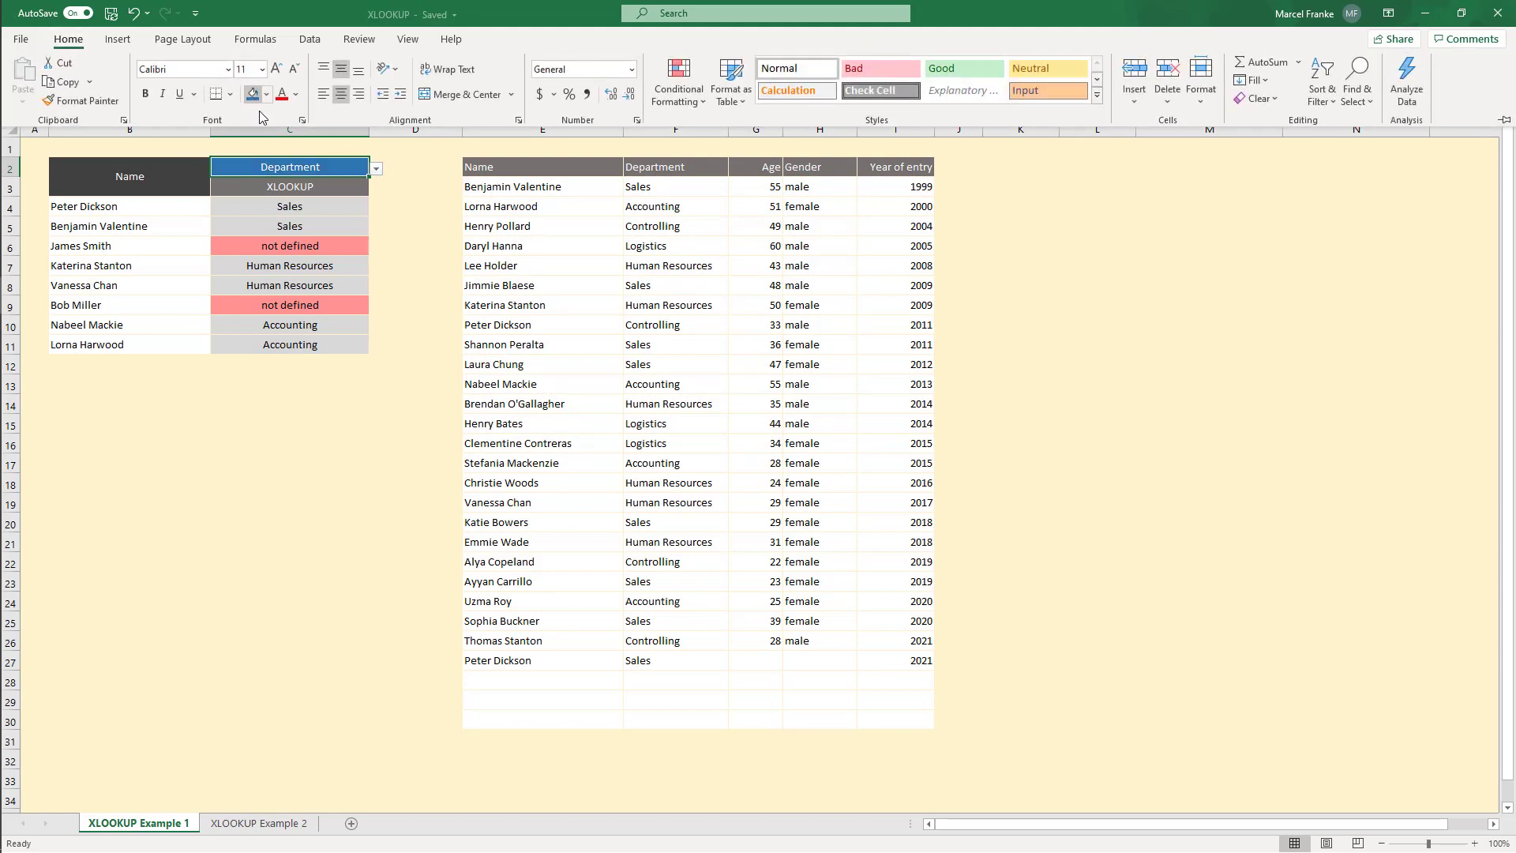
click(313, 490)
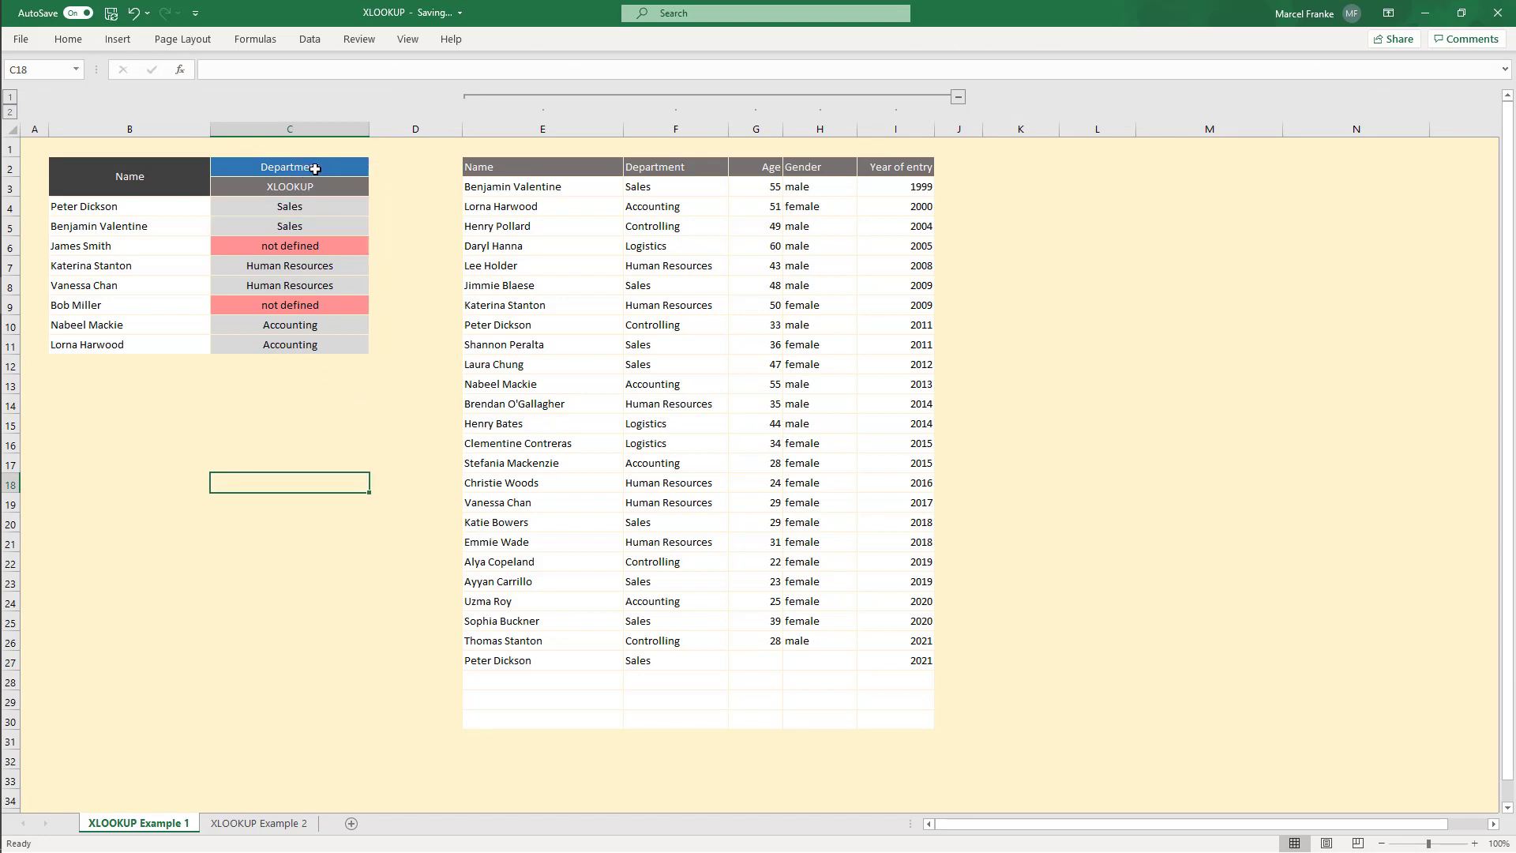
Step: Use C2's drop-down list to pick Gender, then Year of entry
click(316, 168)
click(376, 170)
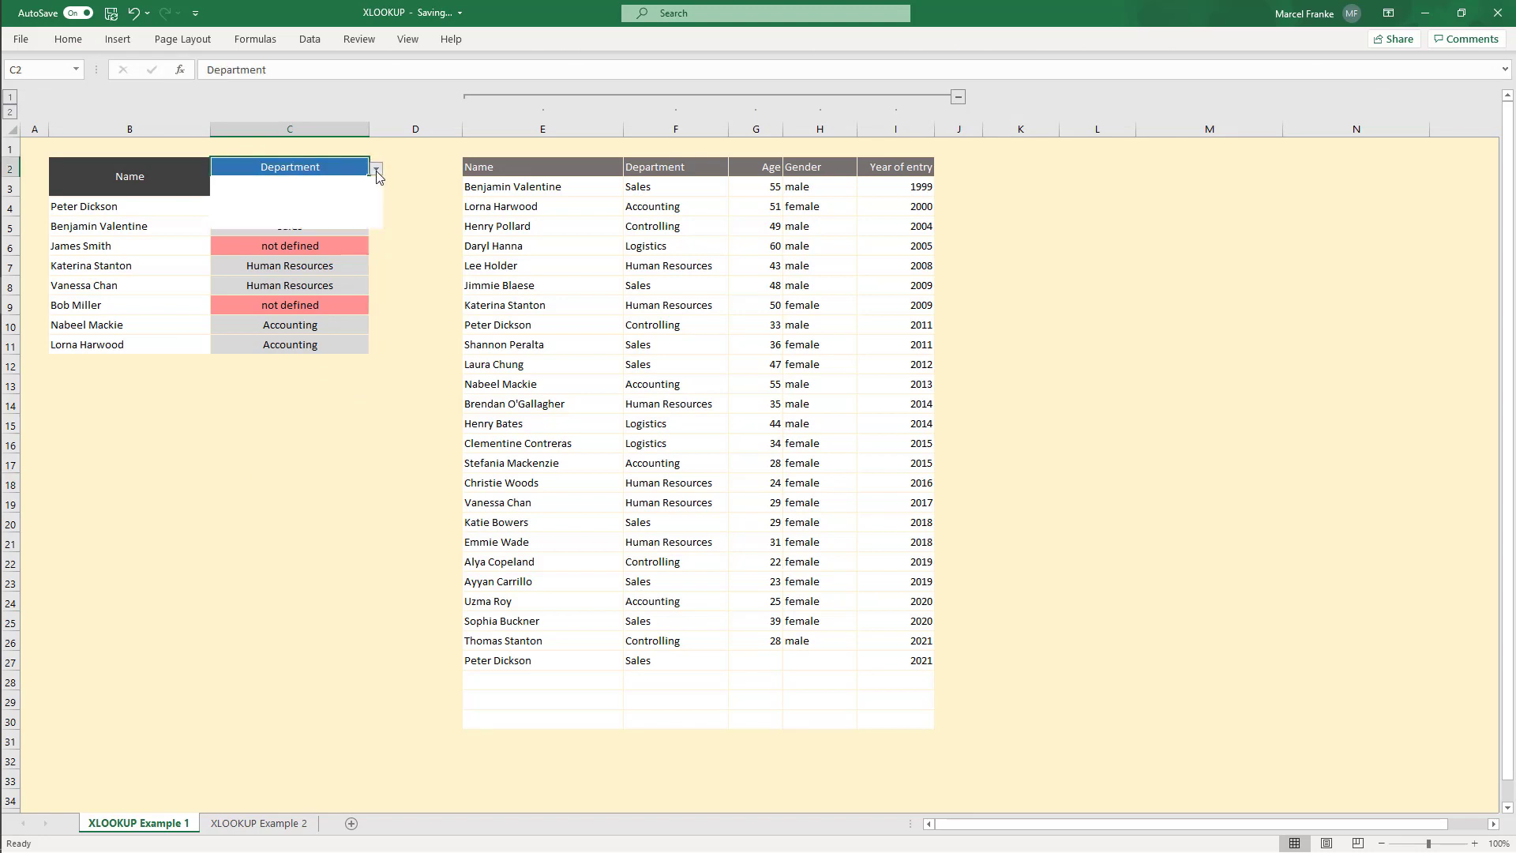
click(282, 213)
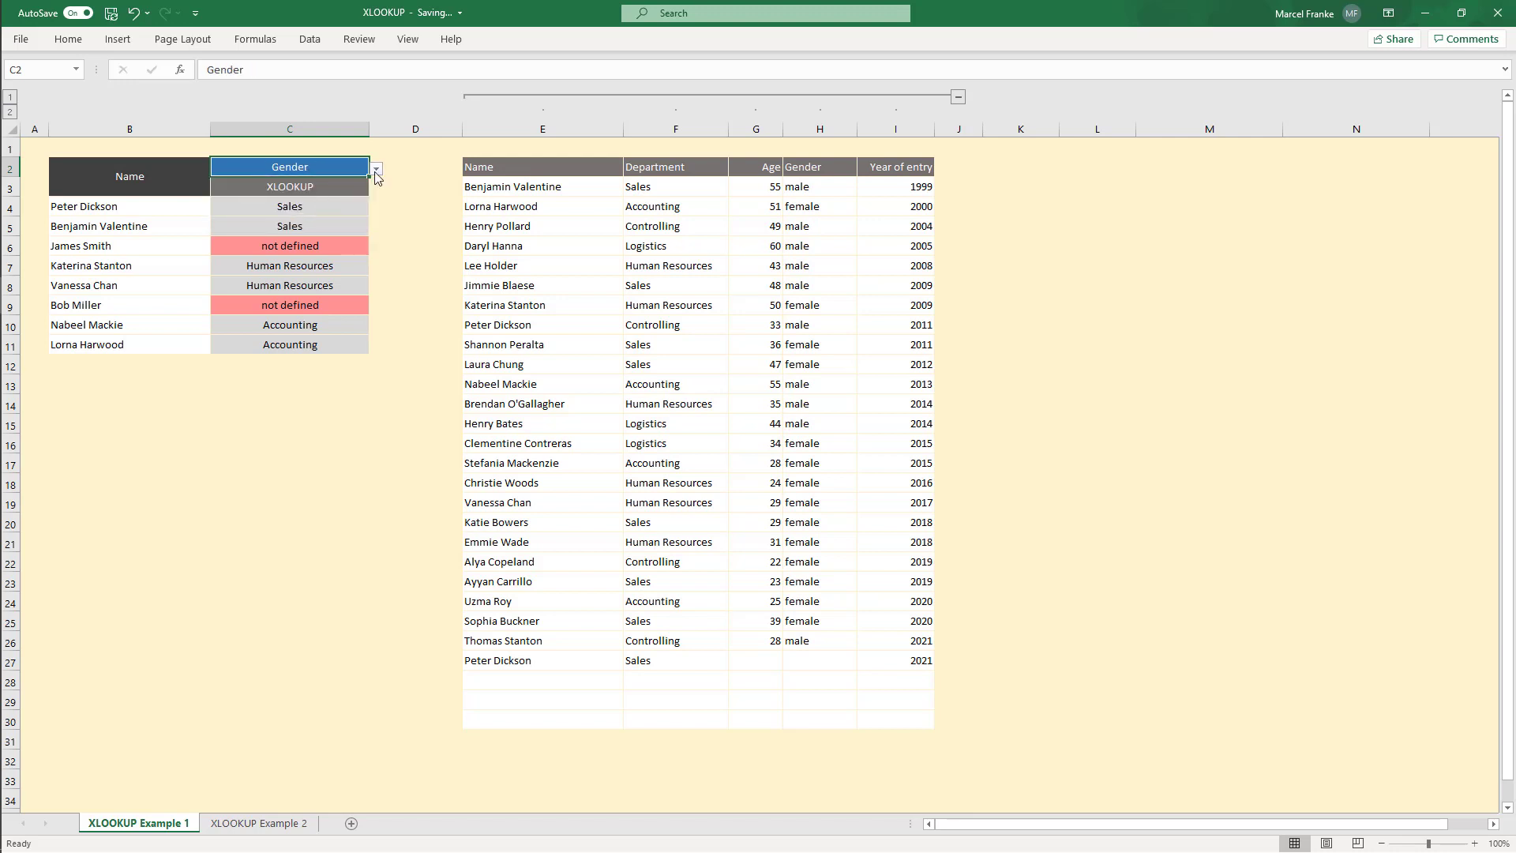
click(376, 168)
click(277, 225)
click(439, 435)
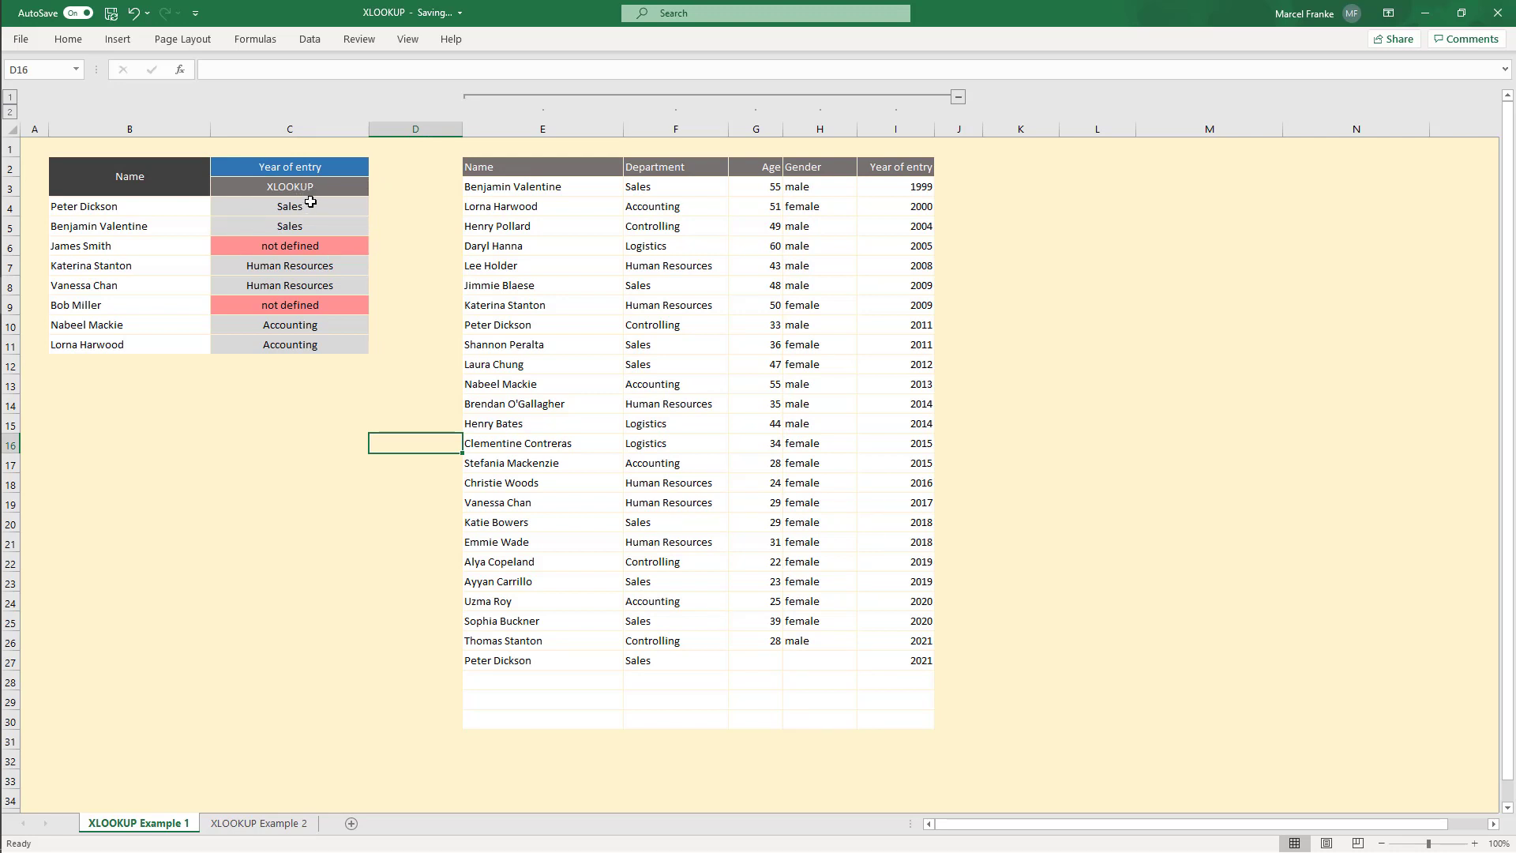
Step: Examine the spilled results, the table's header row and its data columns E3:I30
drag(310, 202, 316, 349)
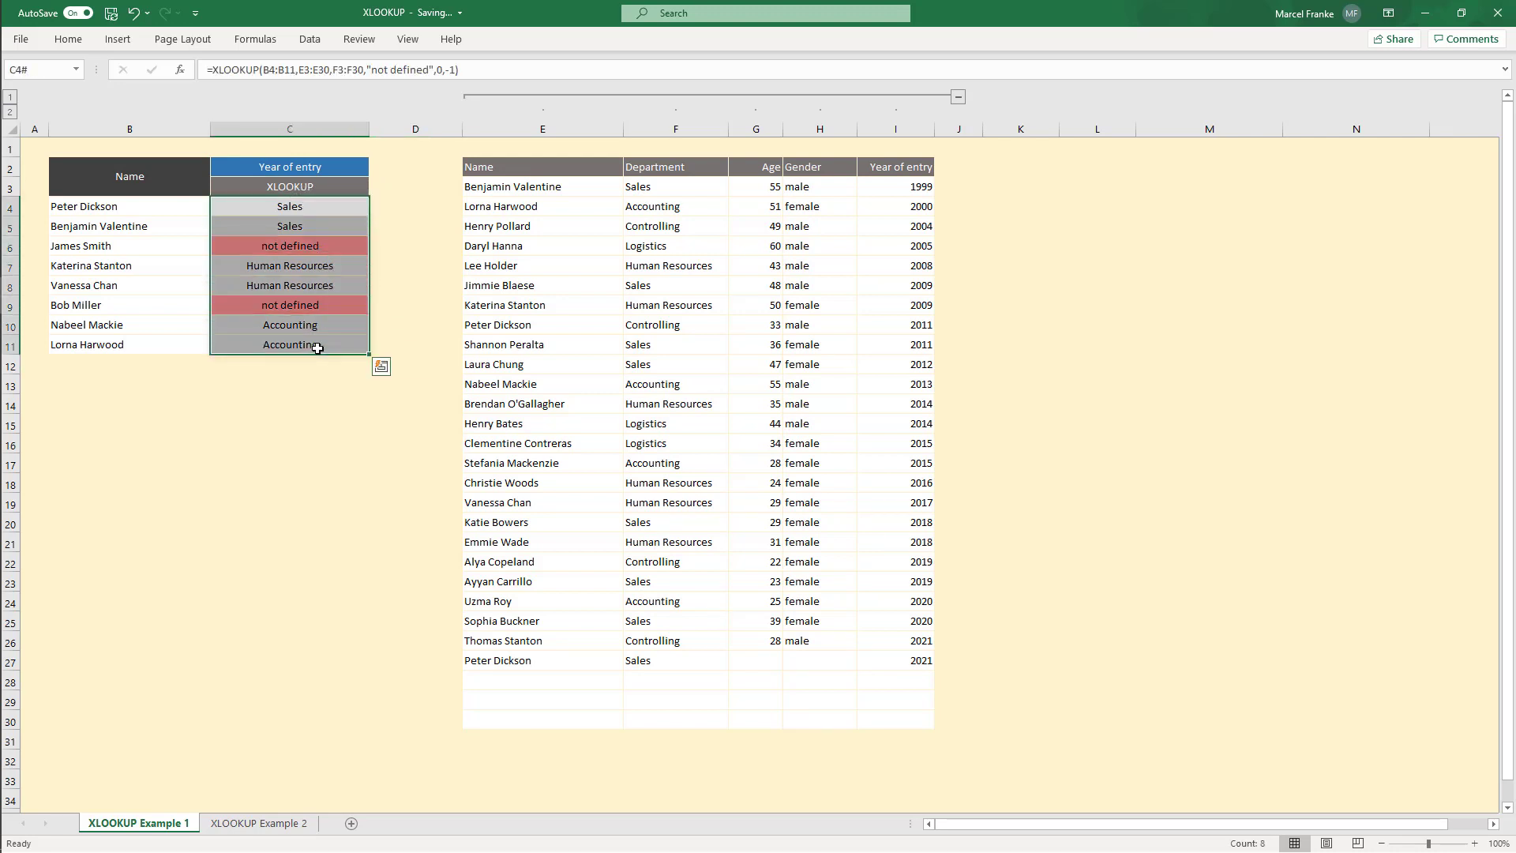
click(305, 390)
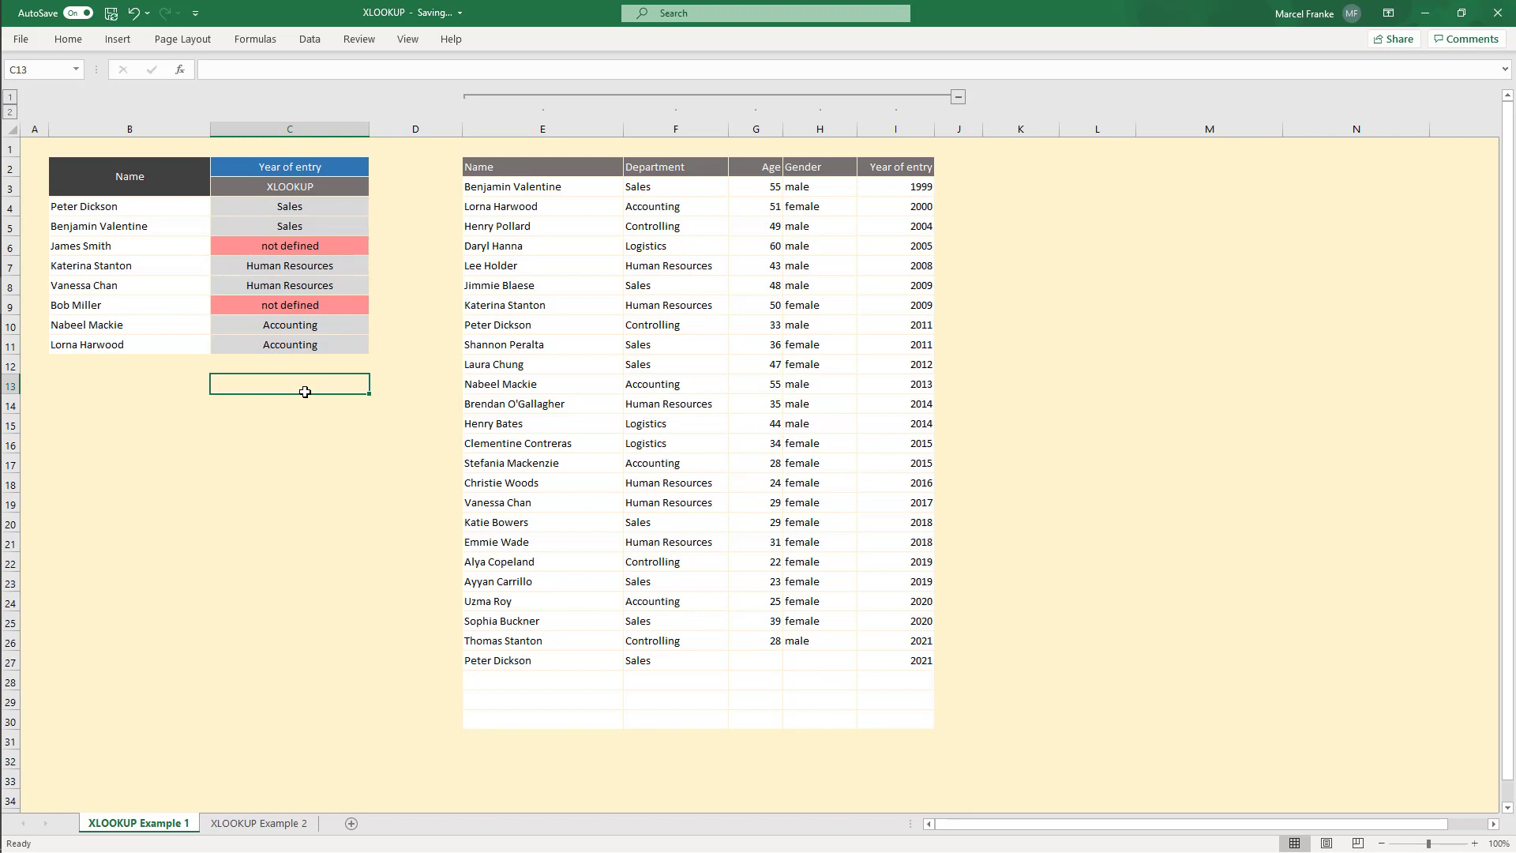
click(334, 168)
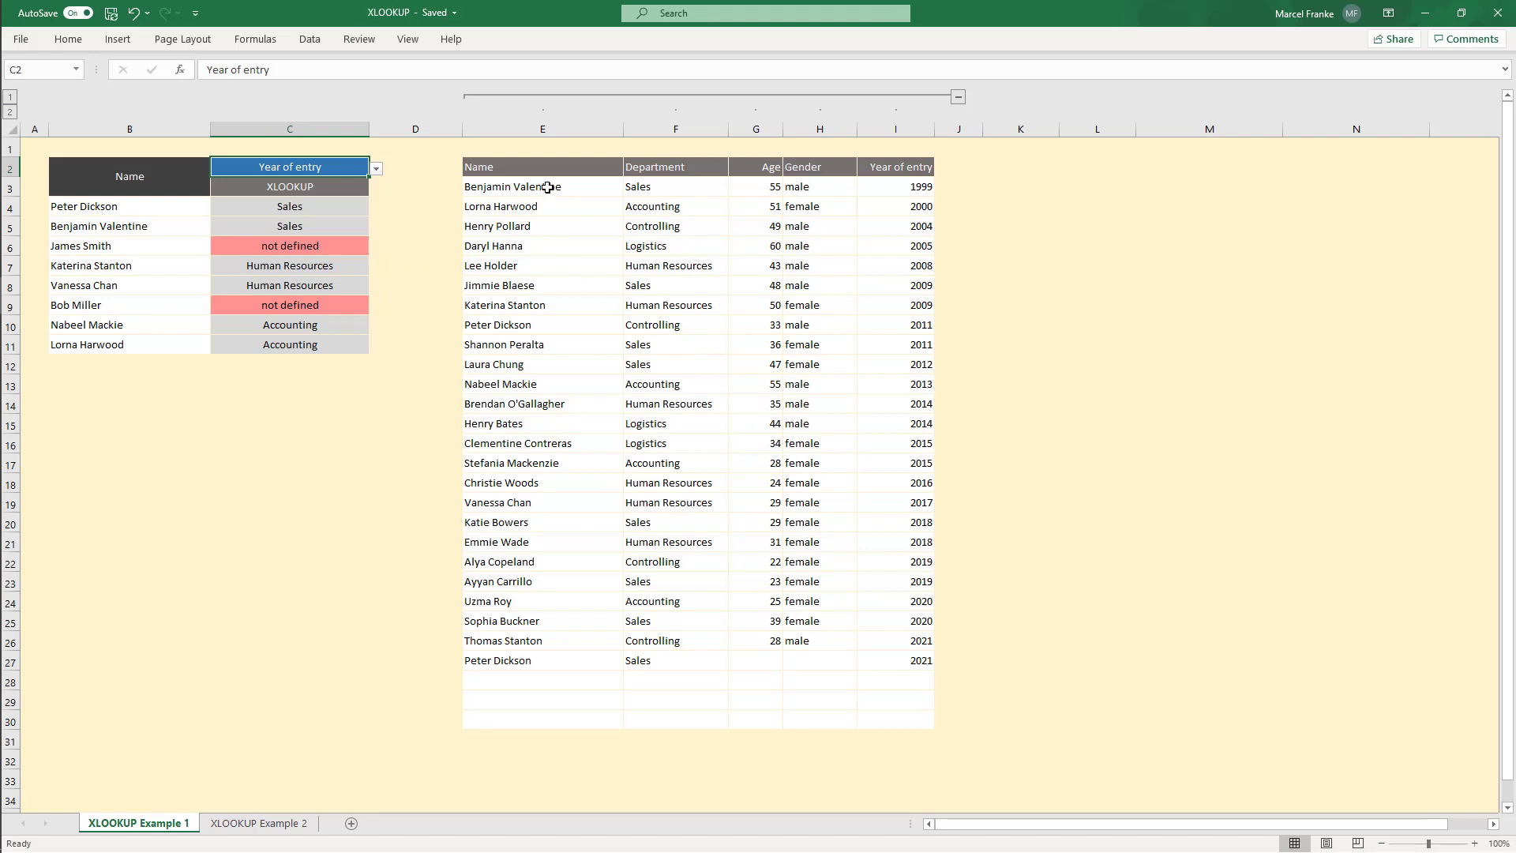
drag(547, 187, 537, 720)
click(691, 183)
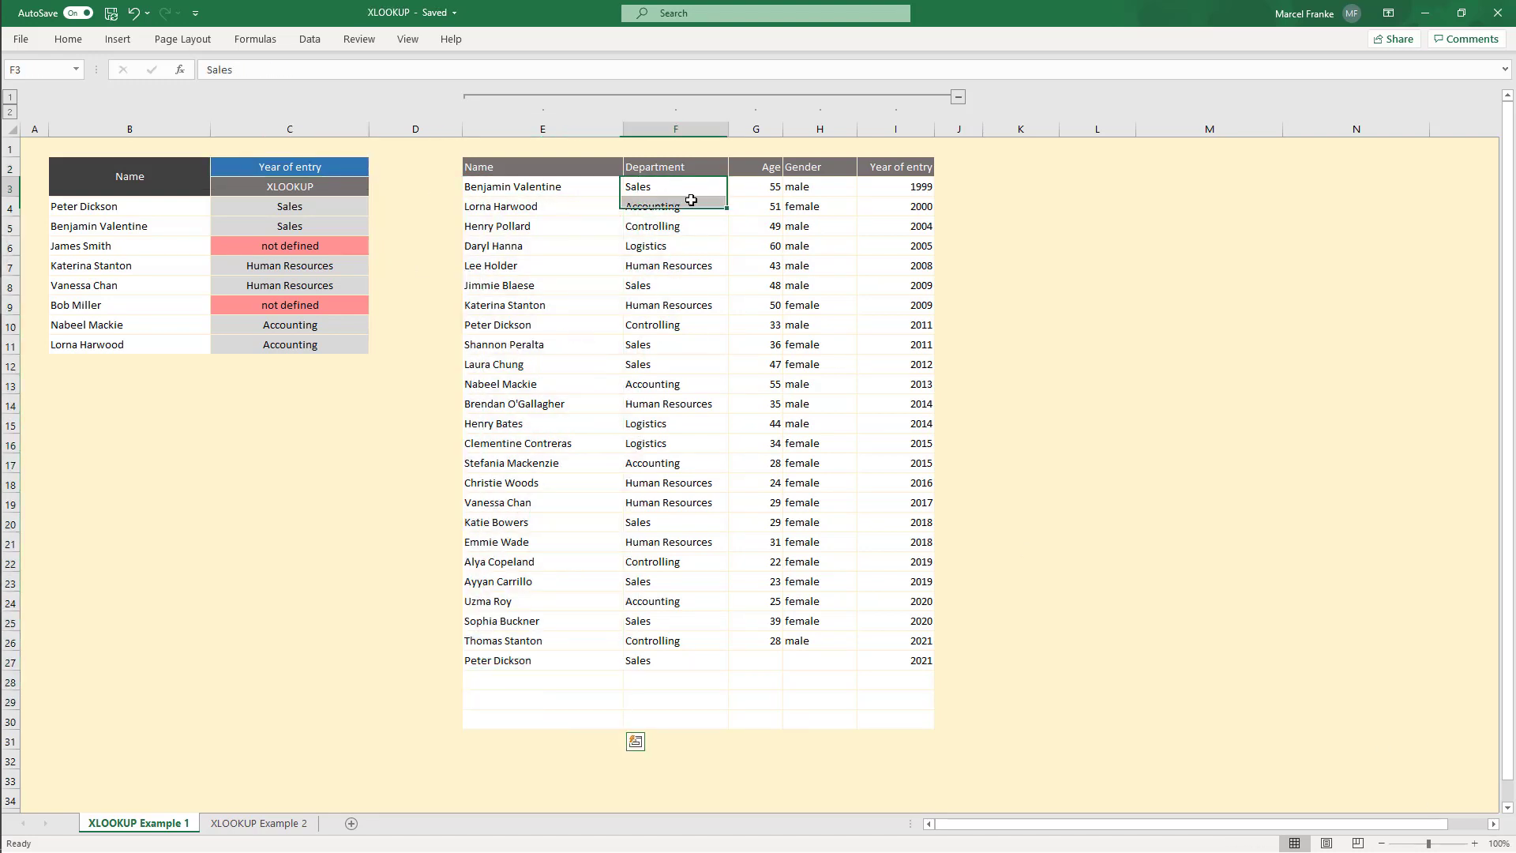
drag(690, 200, 700, 721)
click(715, 627)
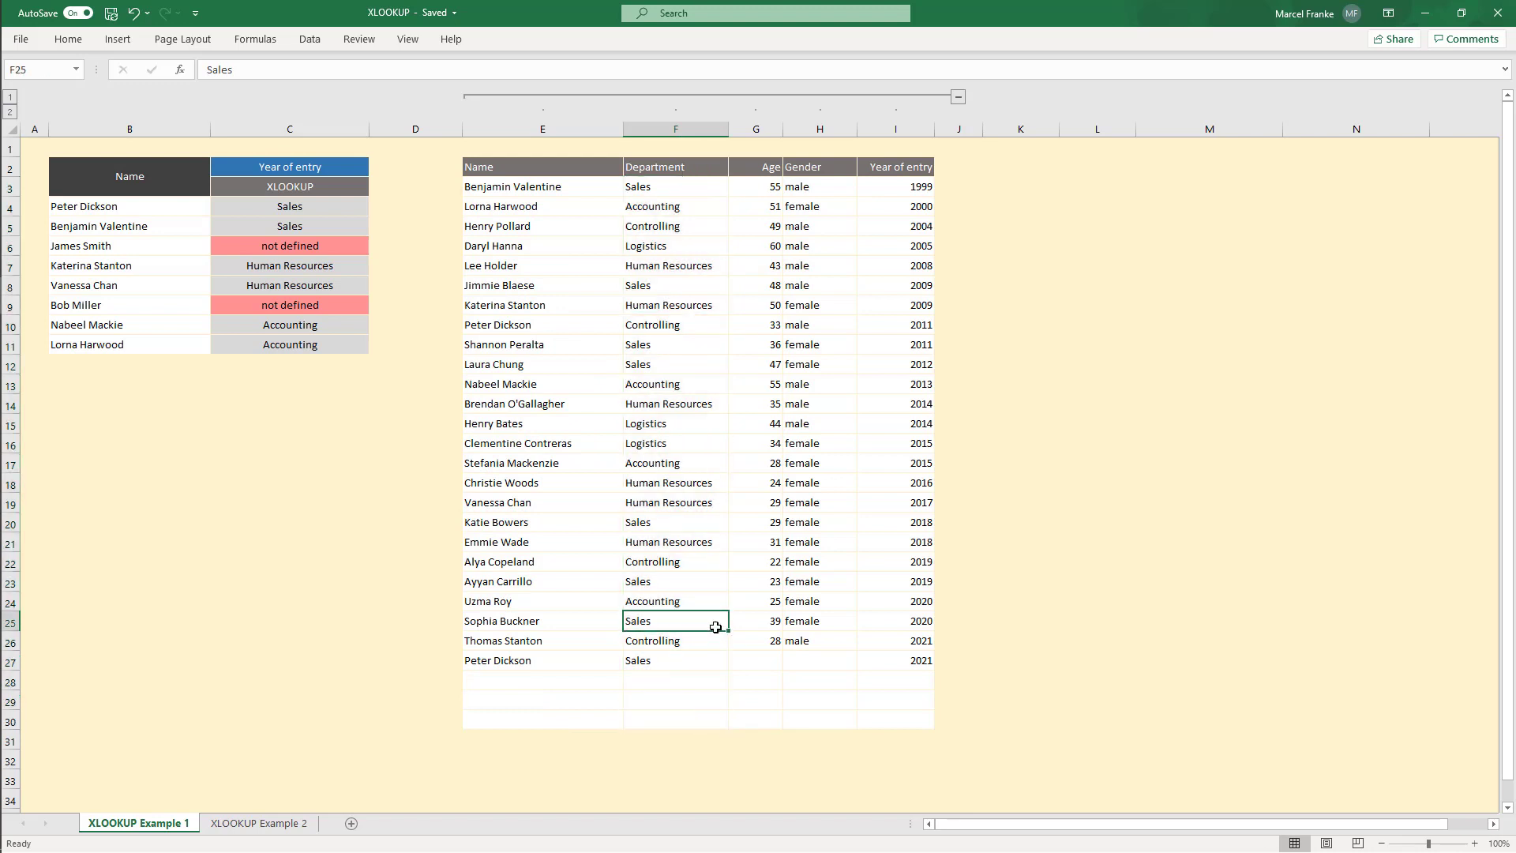
click(264, 164)
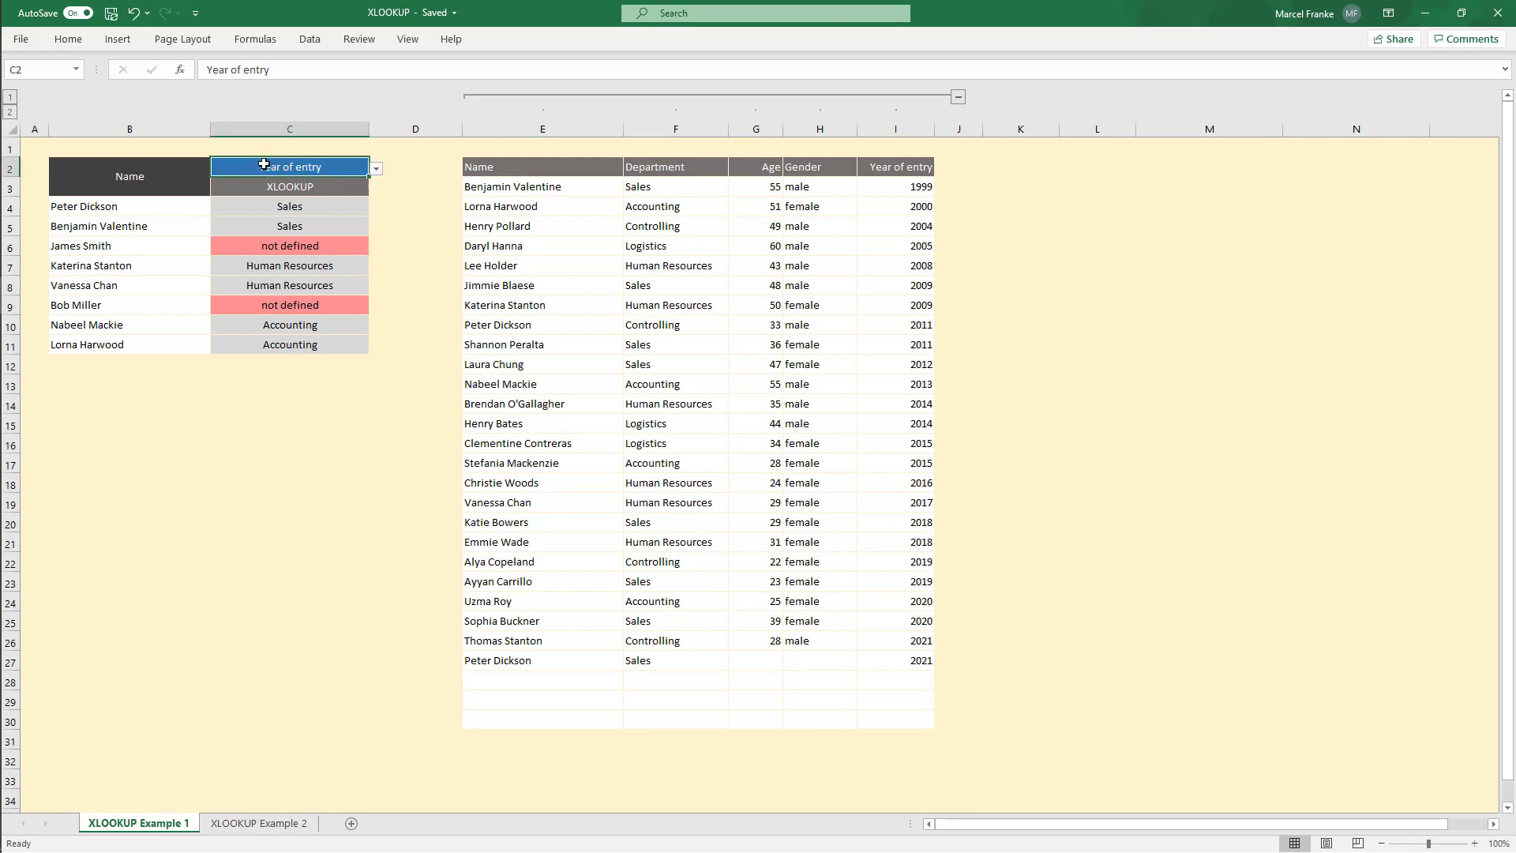
drag(471, 166, 879, 173)
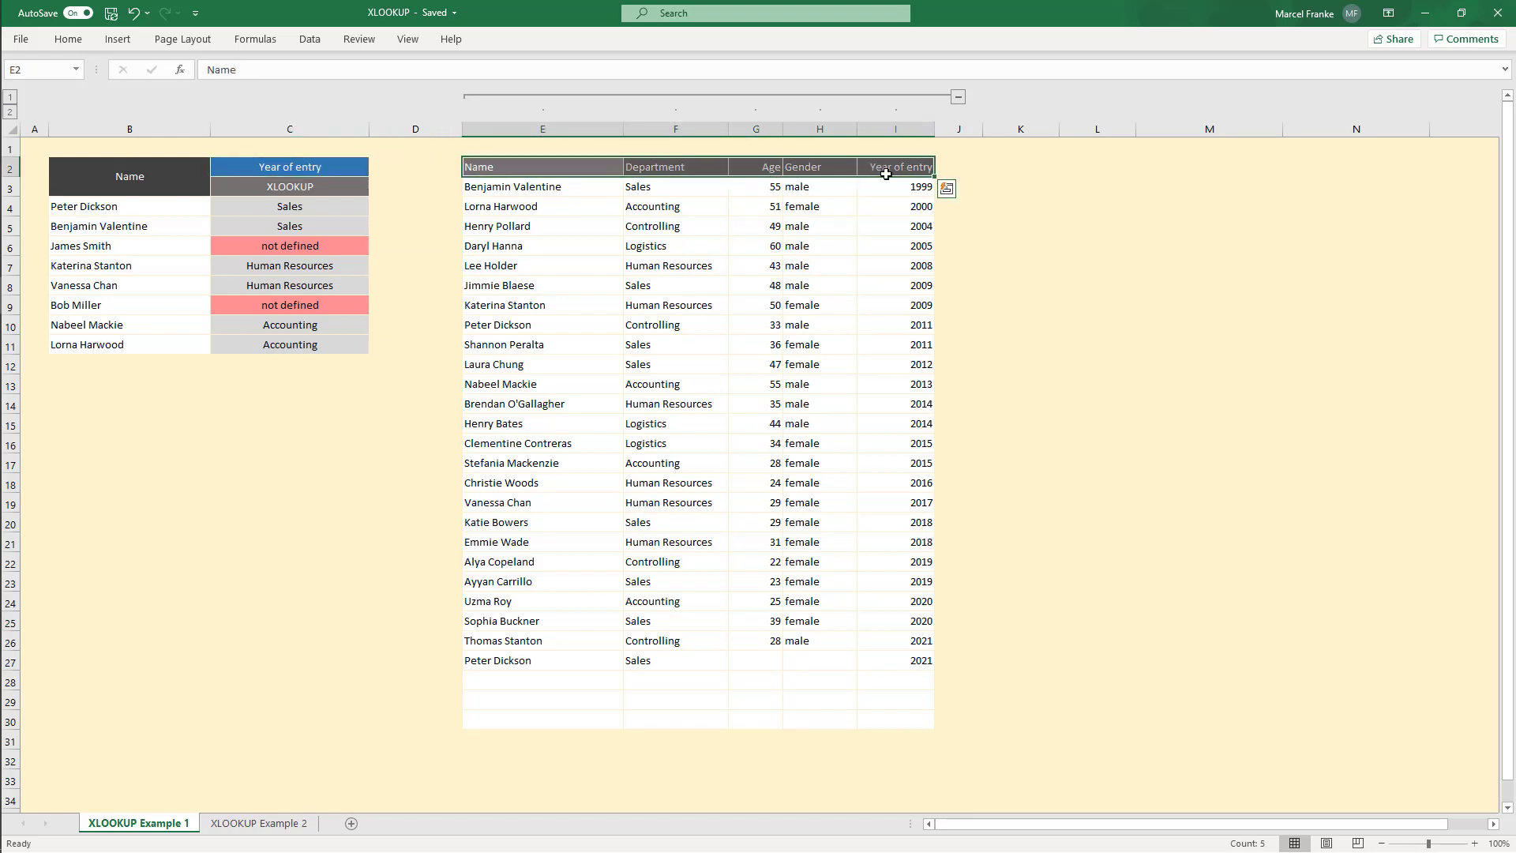
click(896, 167)
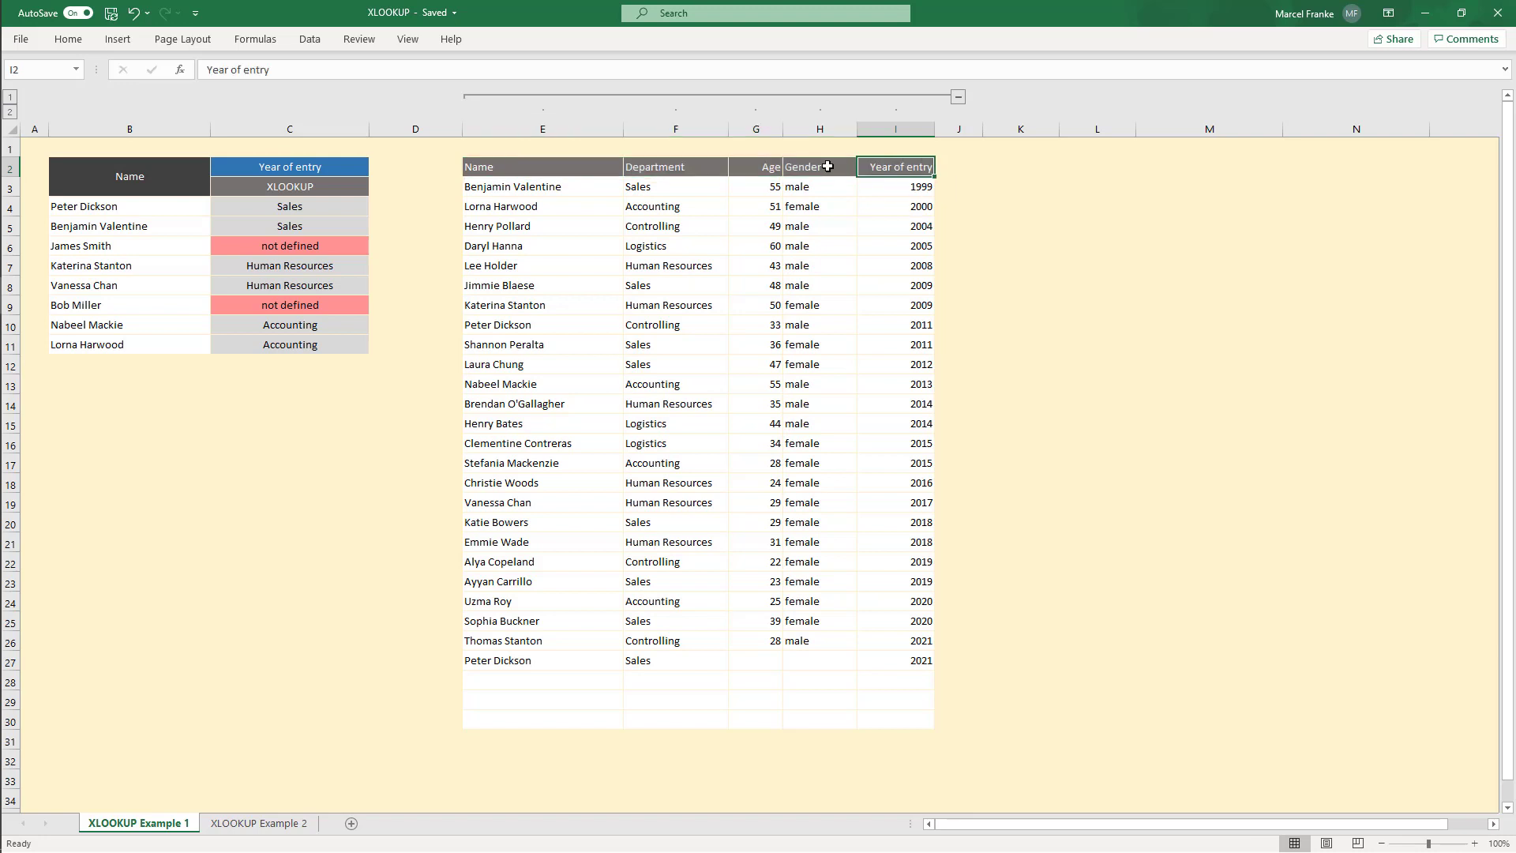
drag(910, 187, 925, 722)
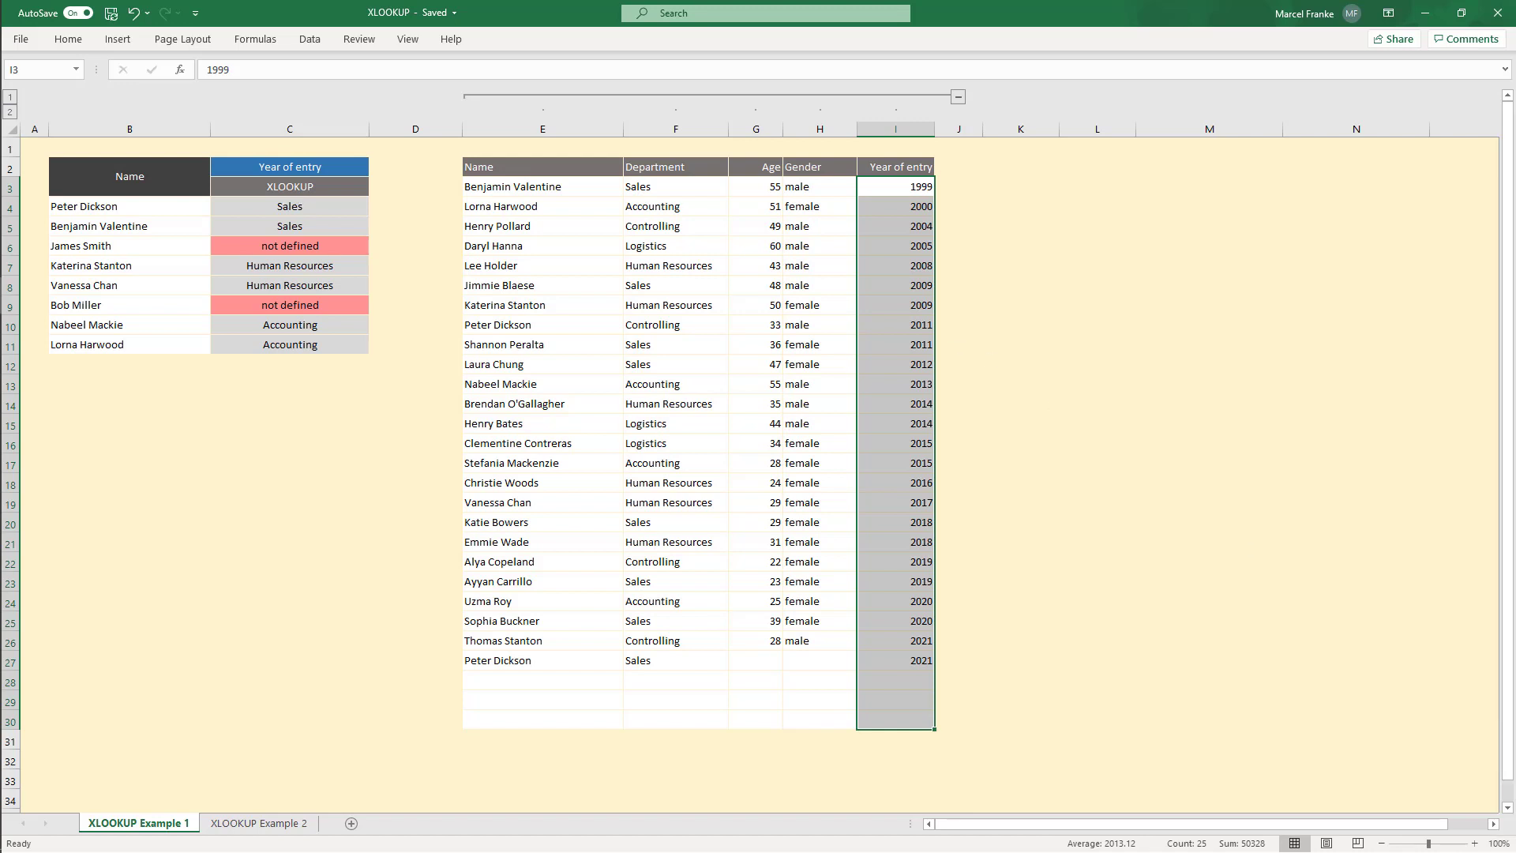
key(ctrl+z)
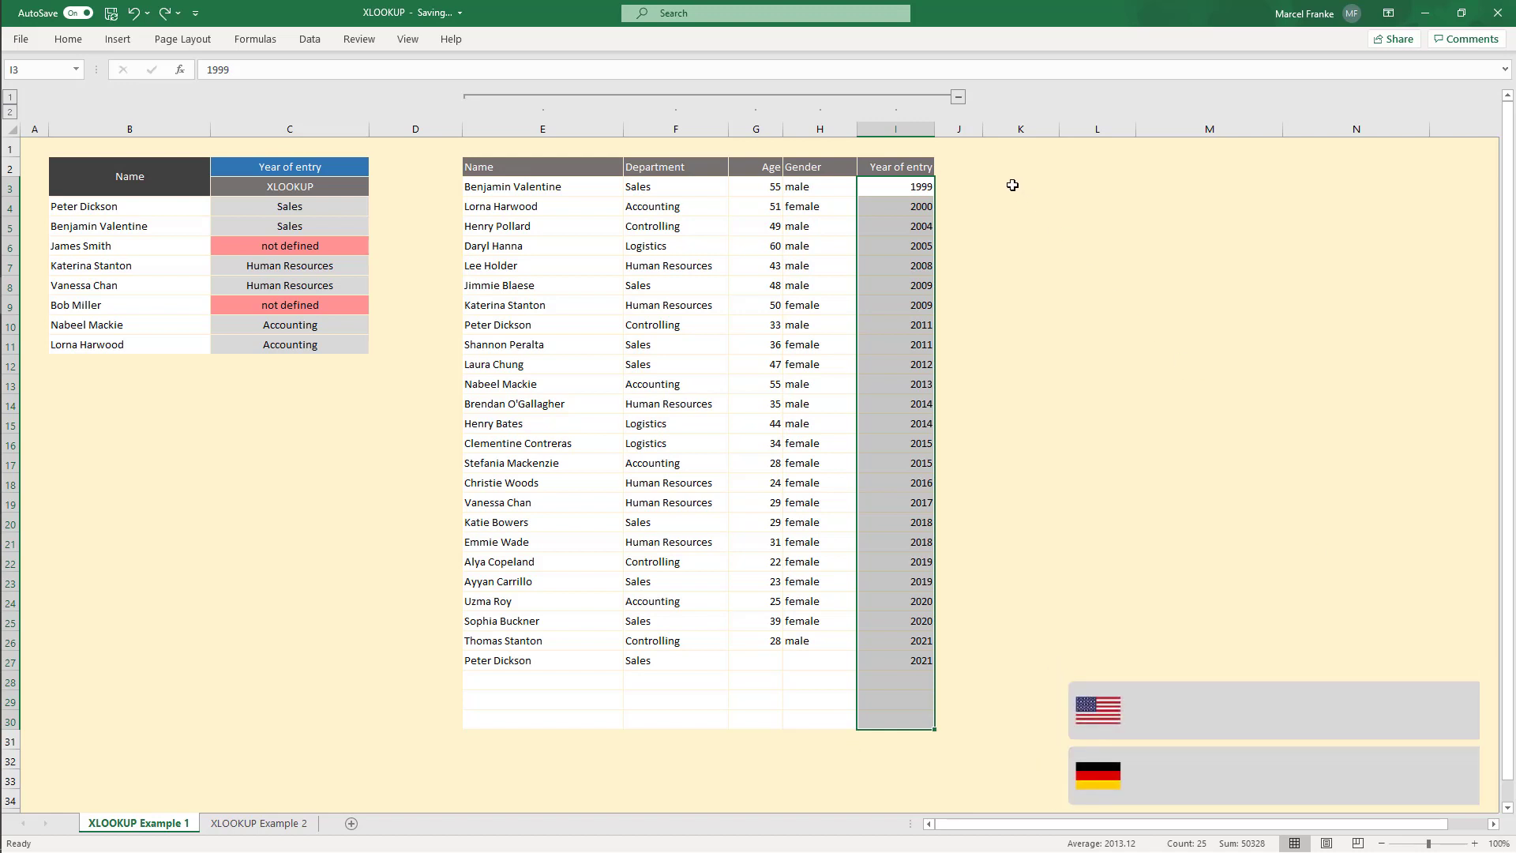
Step: In K3, enter =XLOOKUP(C2,E2:I2,E3:I30) to return the whole table column whose header matches C2
drag(1012, 185, 1026, 746)
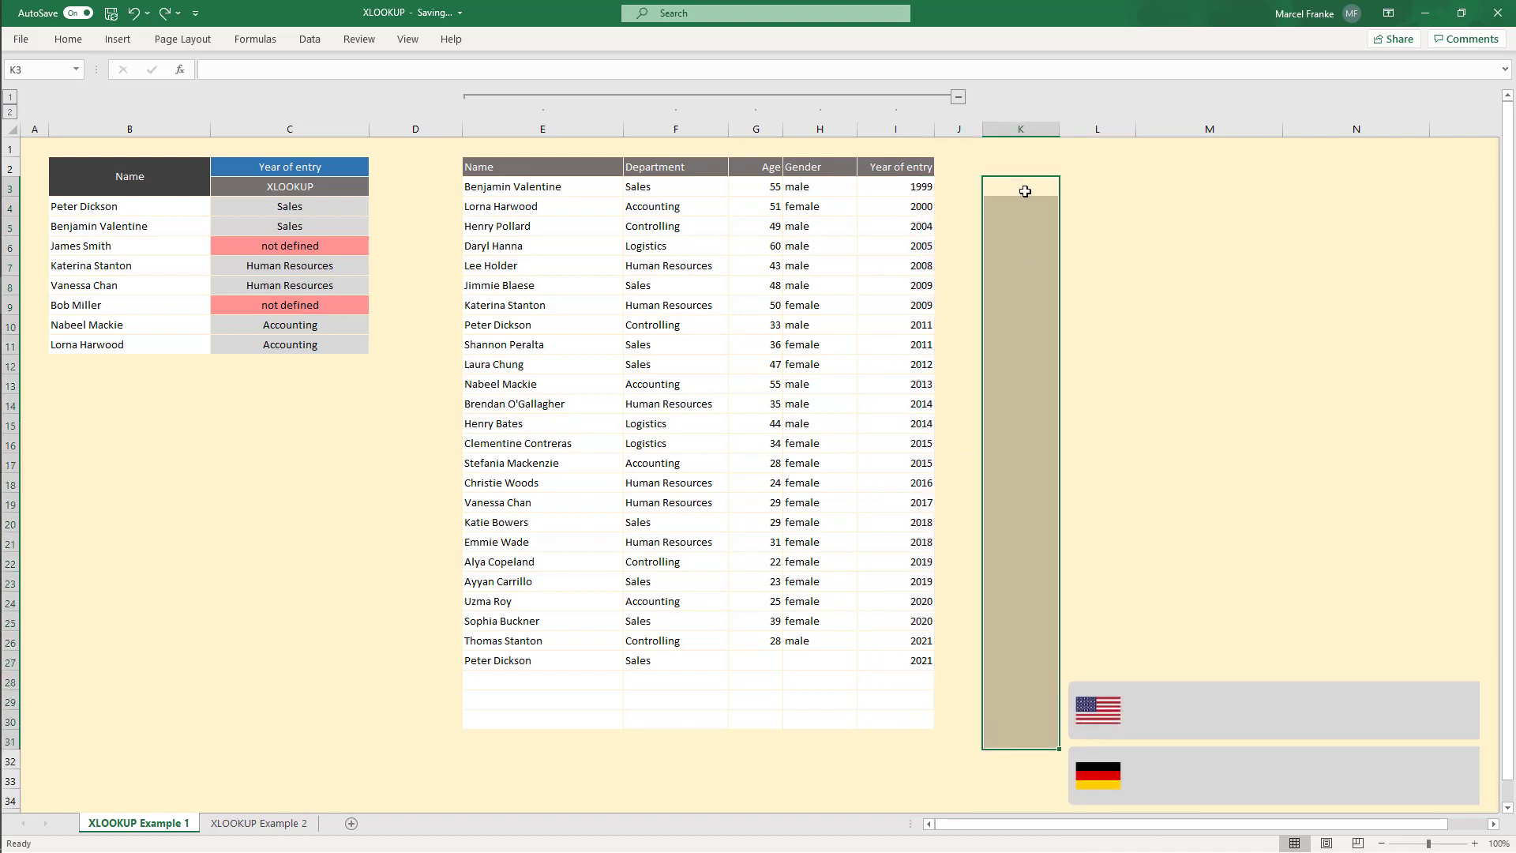
click(1025, 190)
text(=XLO)
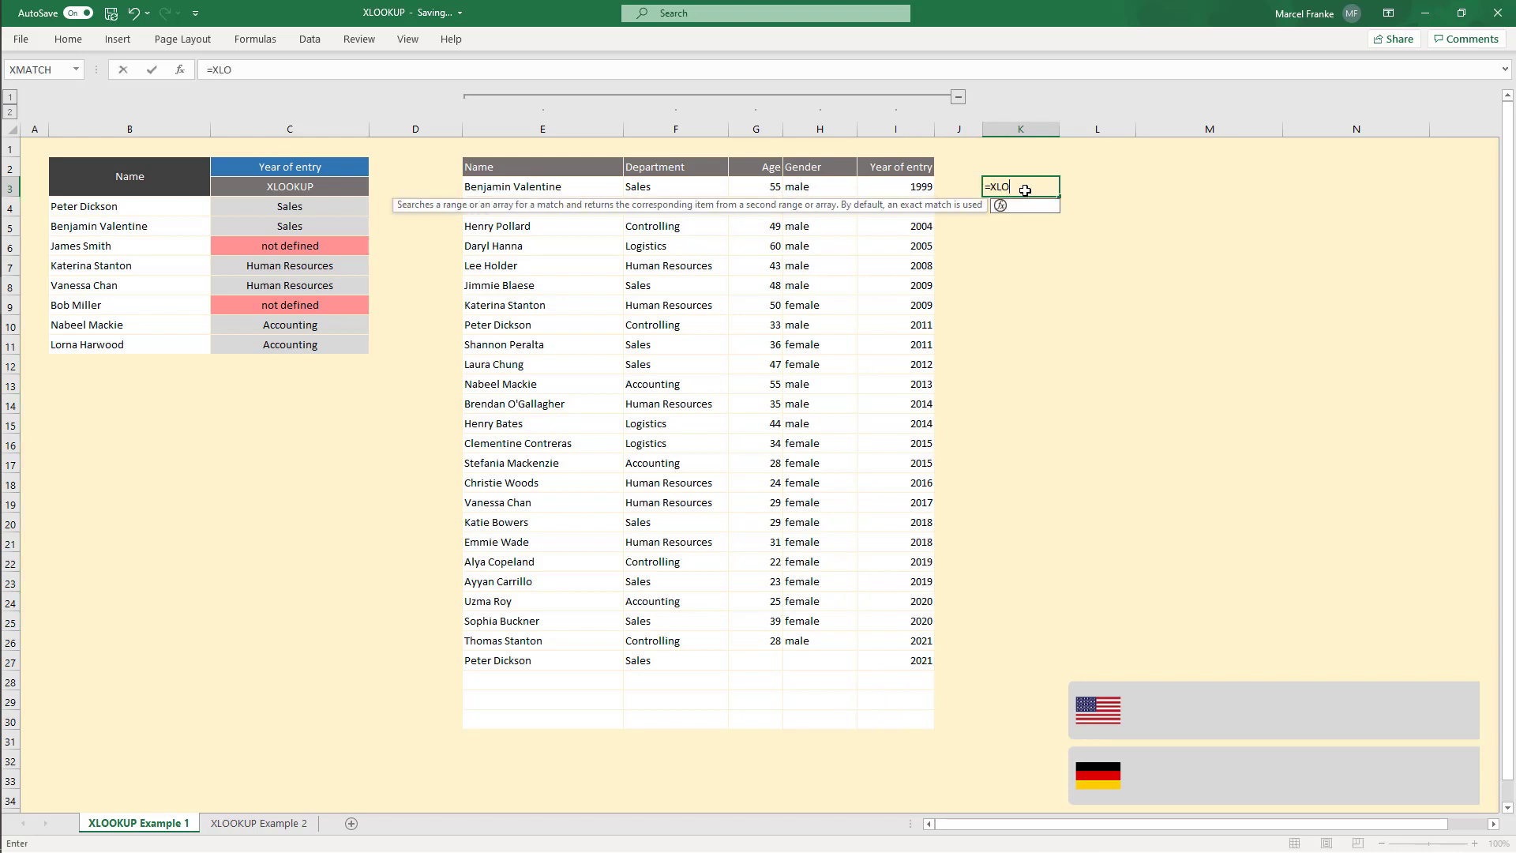
text(OKUP()
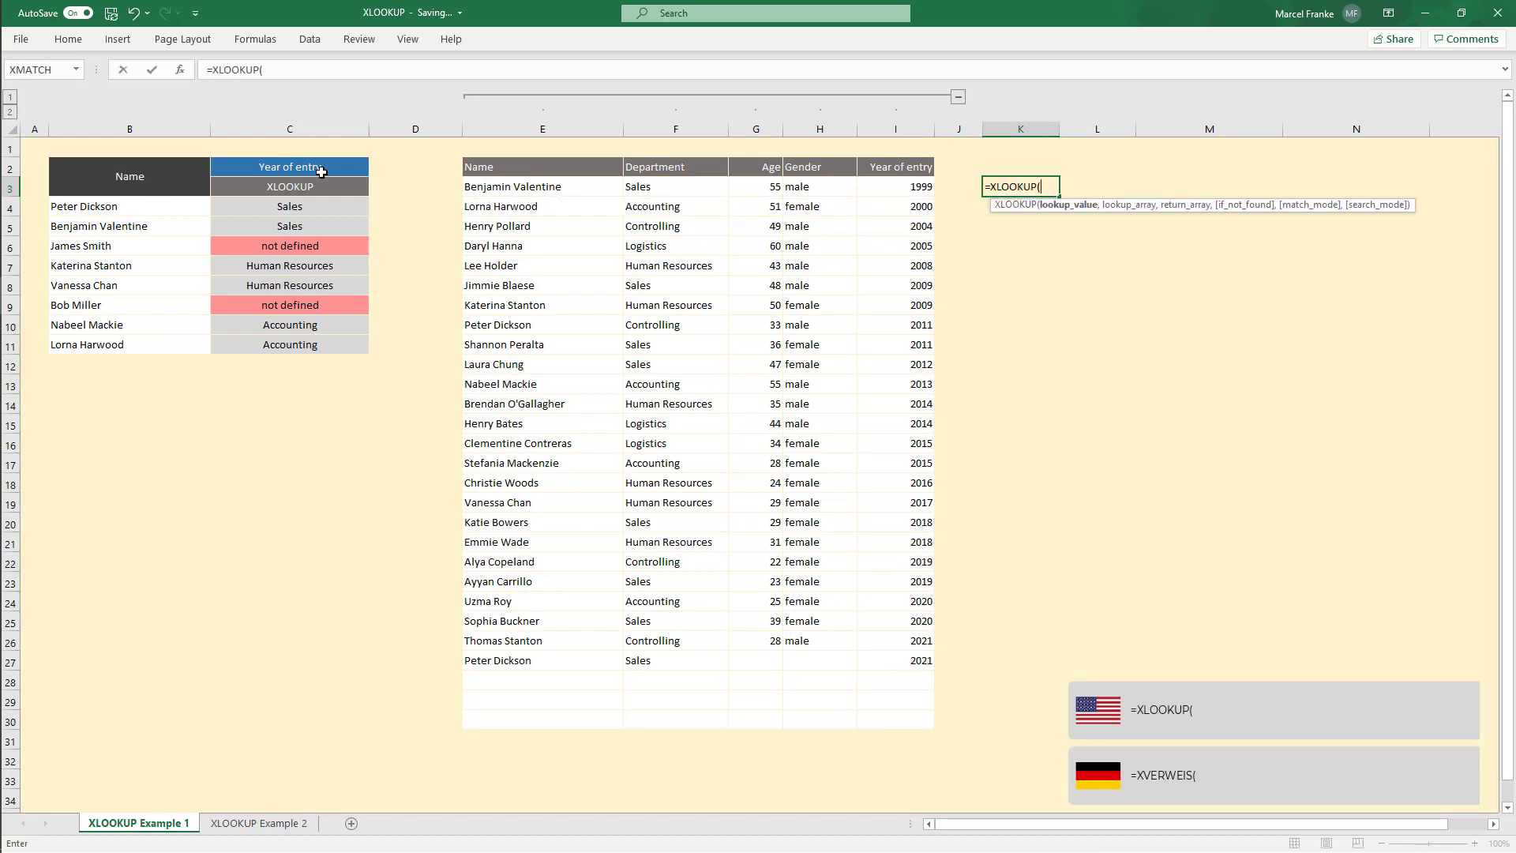
click(312, 168)
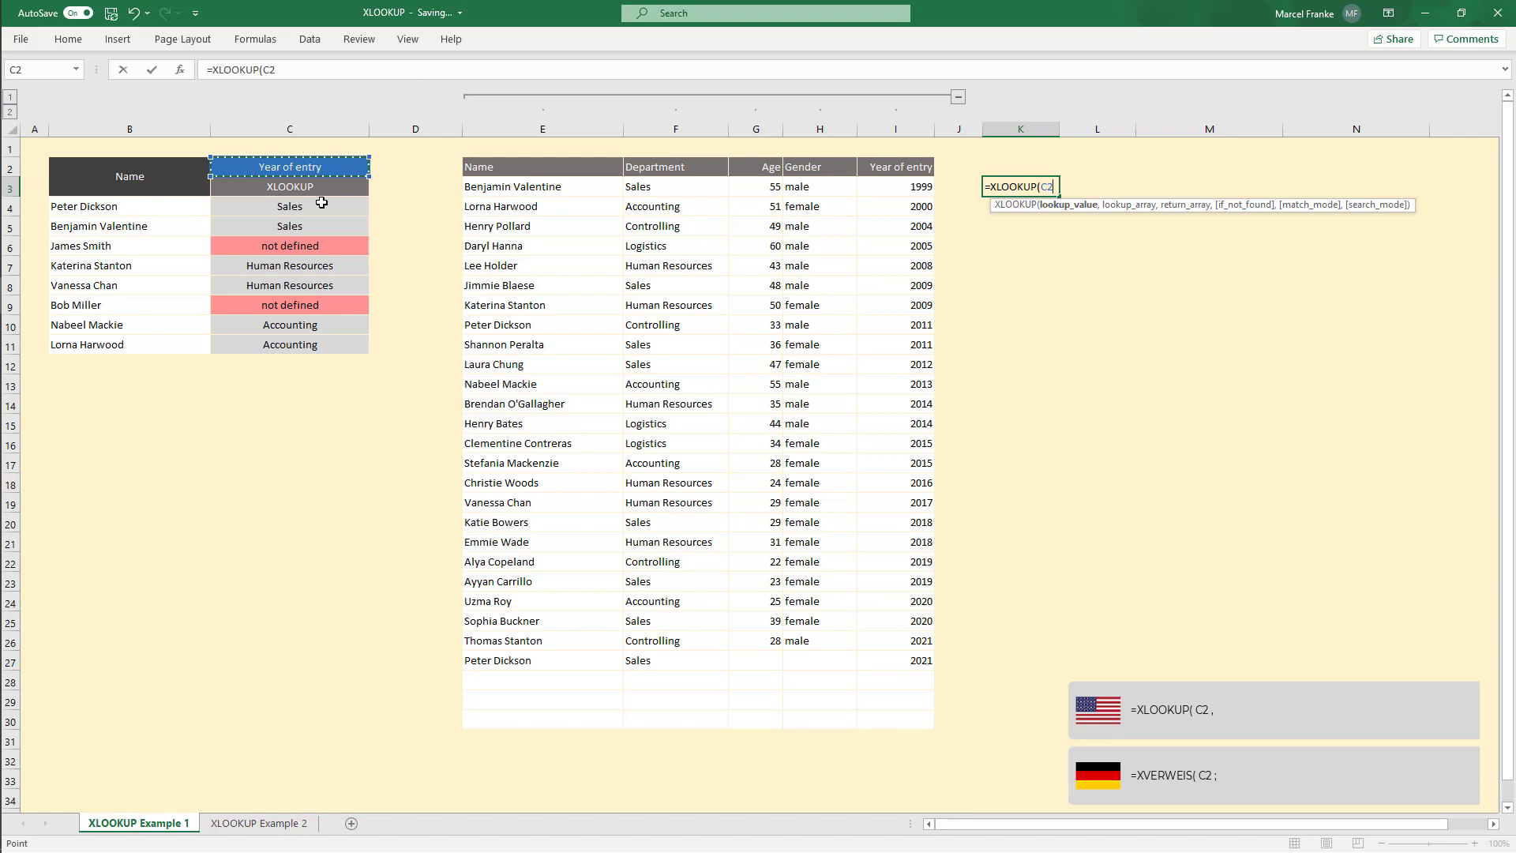
text(,)
drag(473, 167, 905, 168)
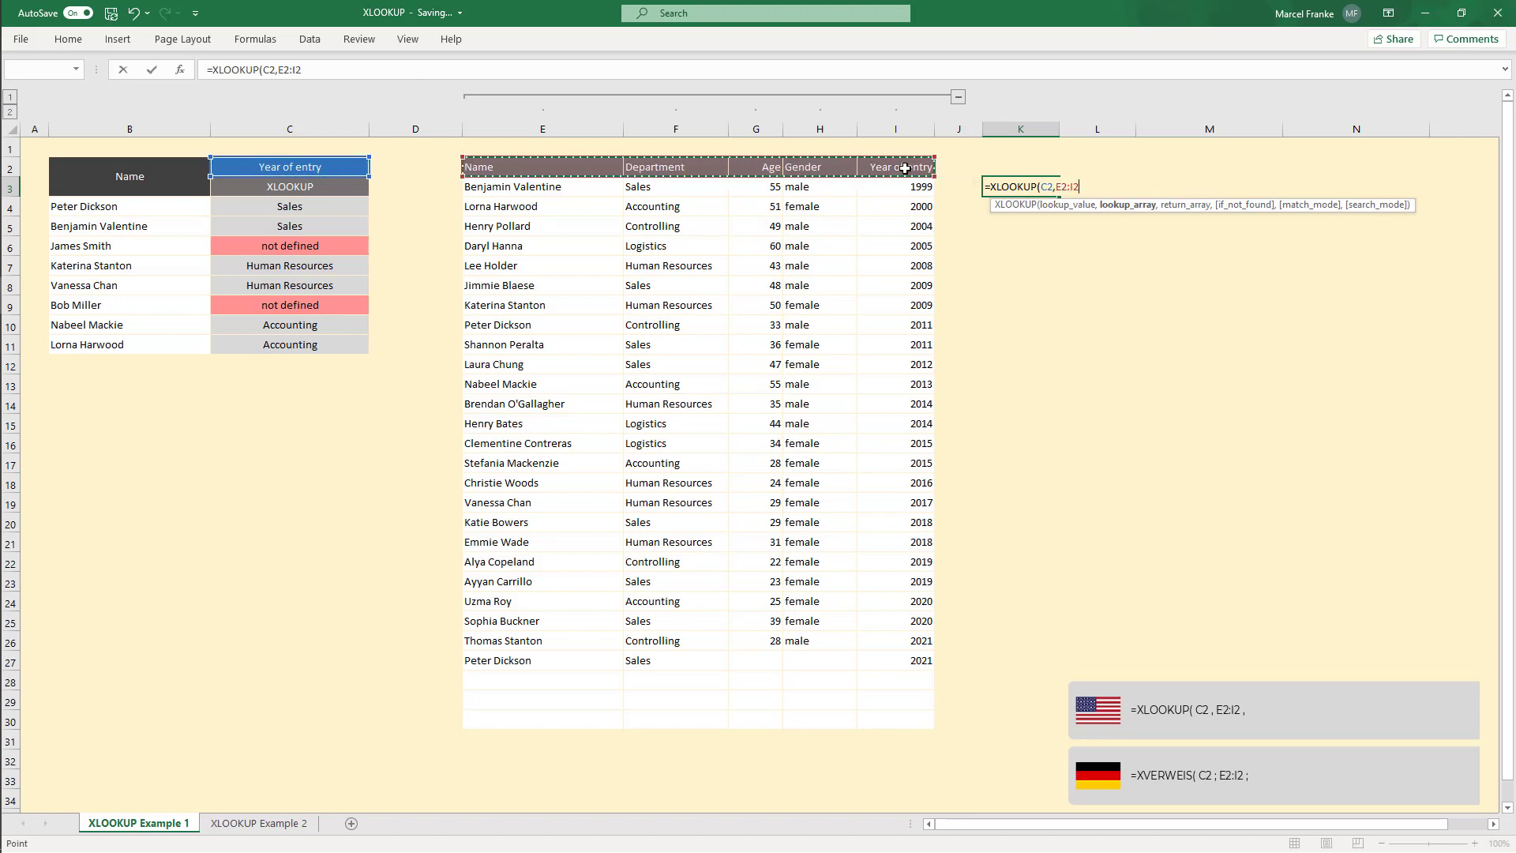
text(,)
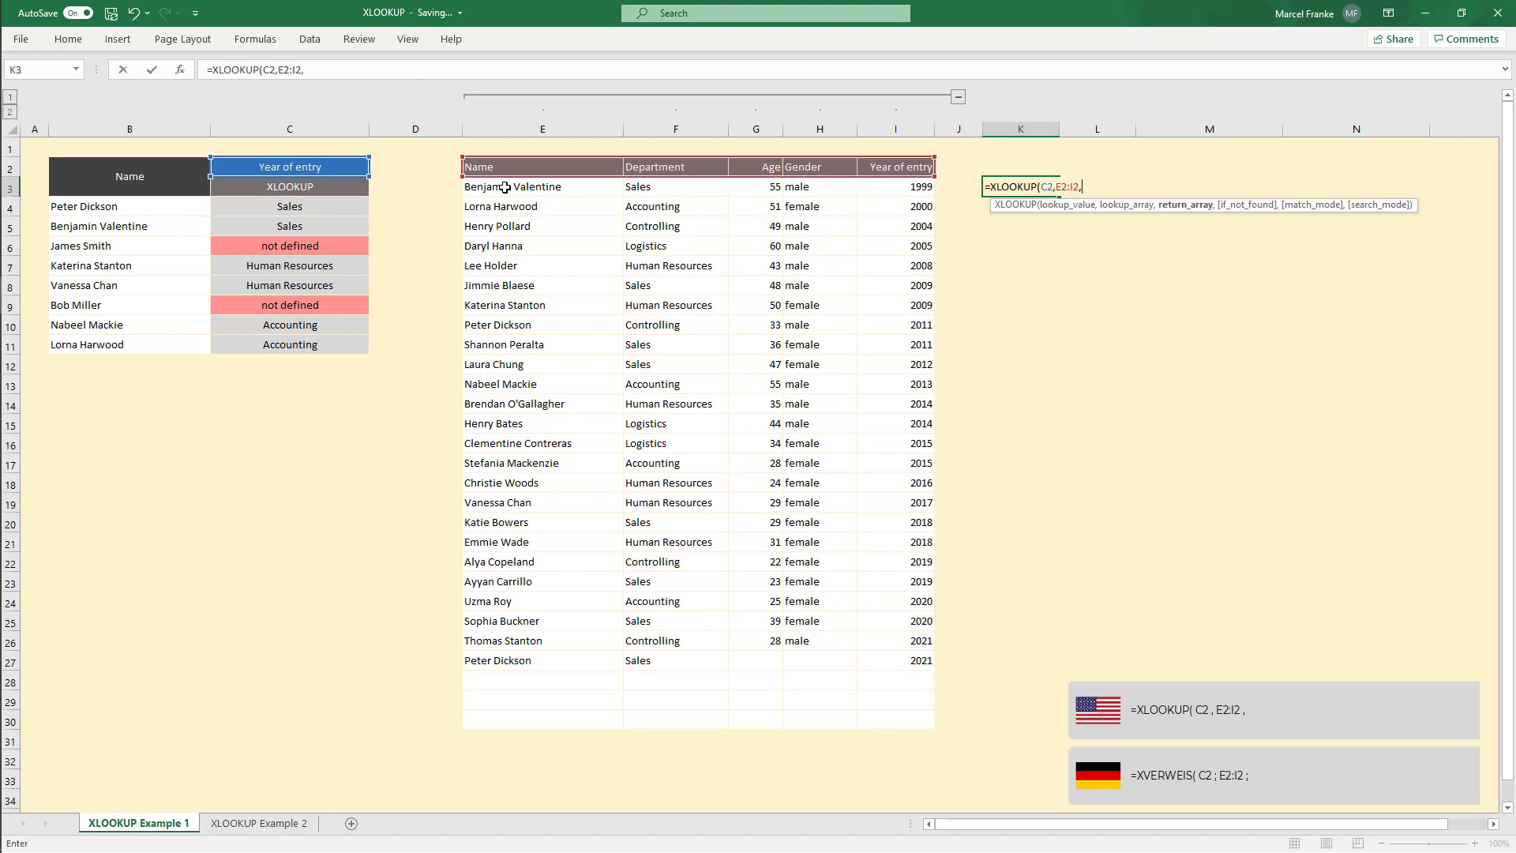
drag(499, 185, 889, 725)
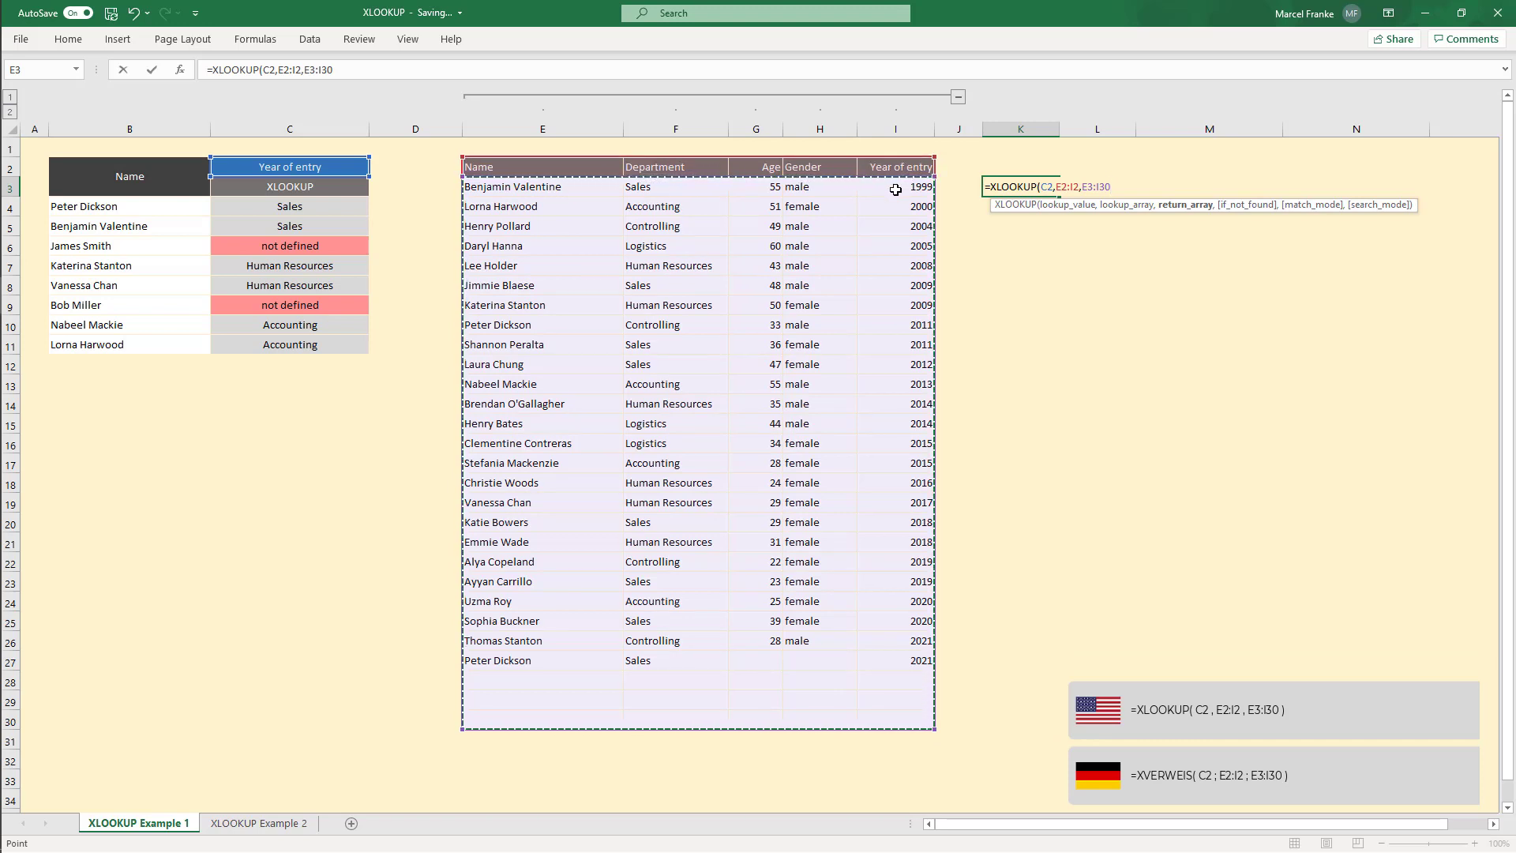
text())
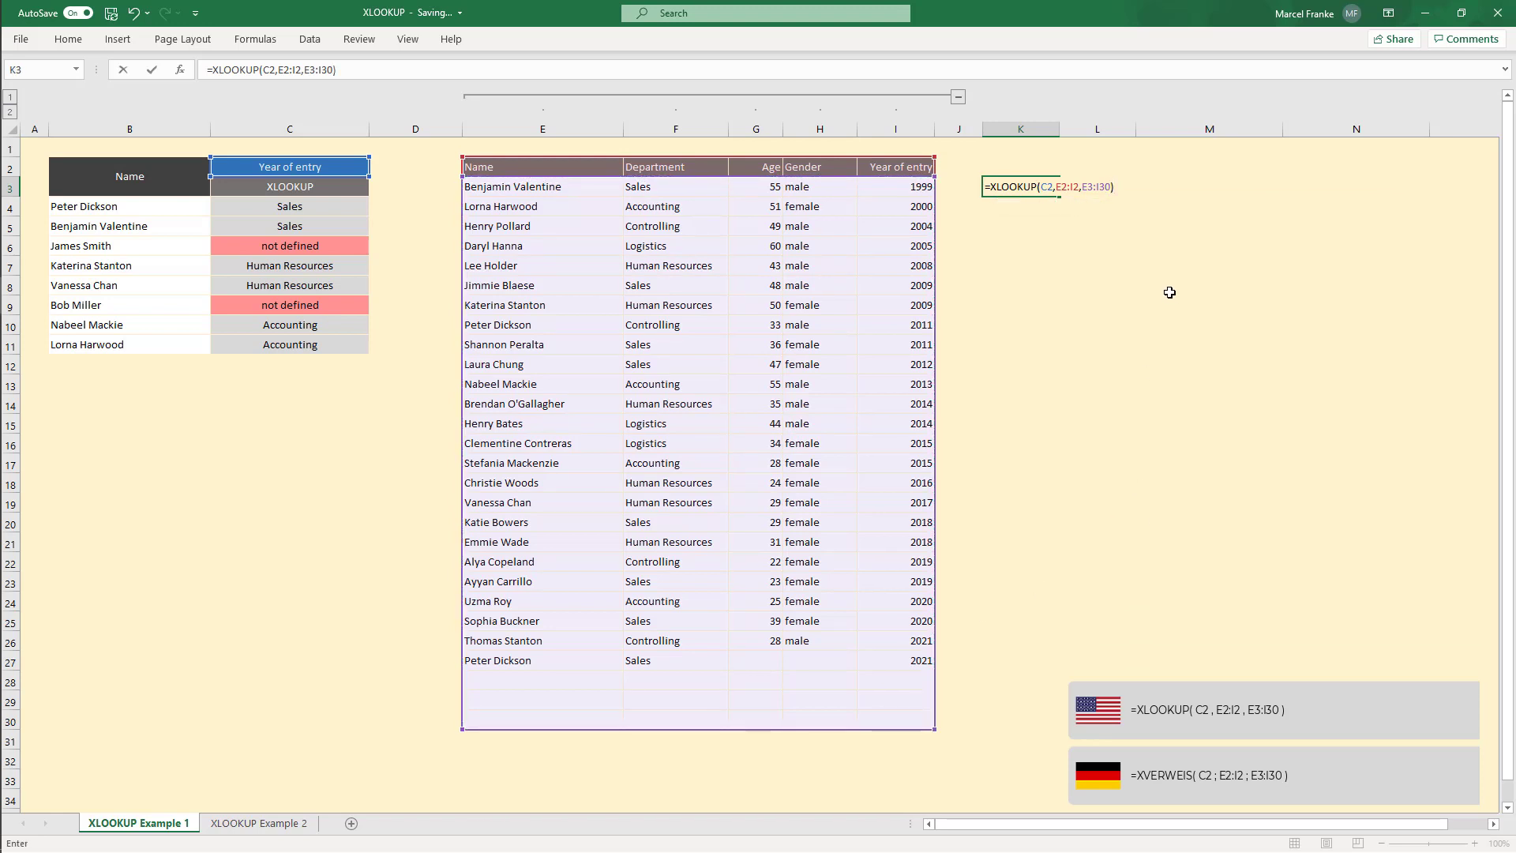
key(Return)
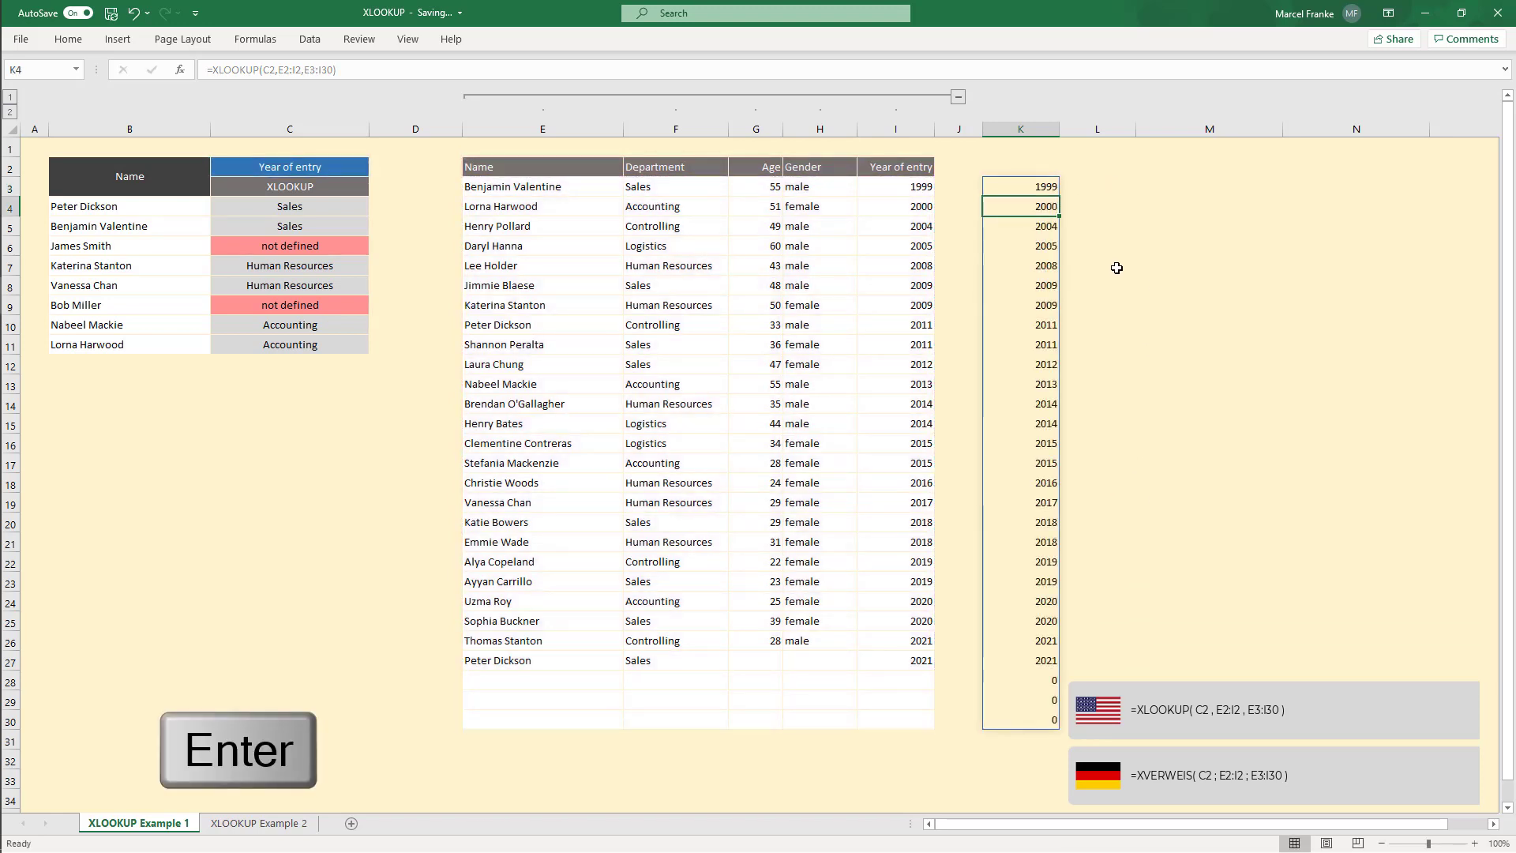
Step: Use C2's drop-down to switch the header to Department and then to Gender, checking the spilled column in K
click(1046, 186)
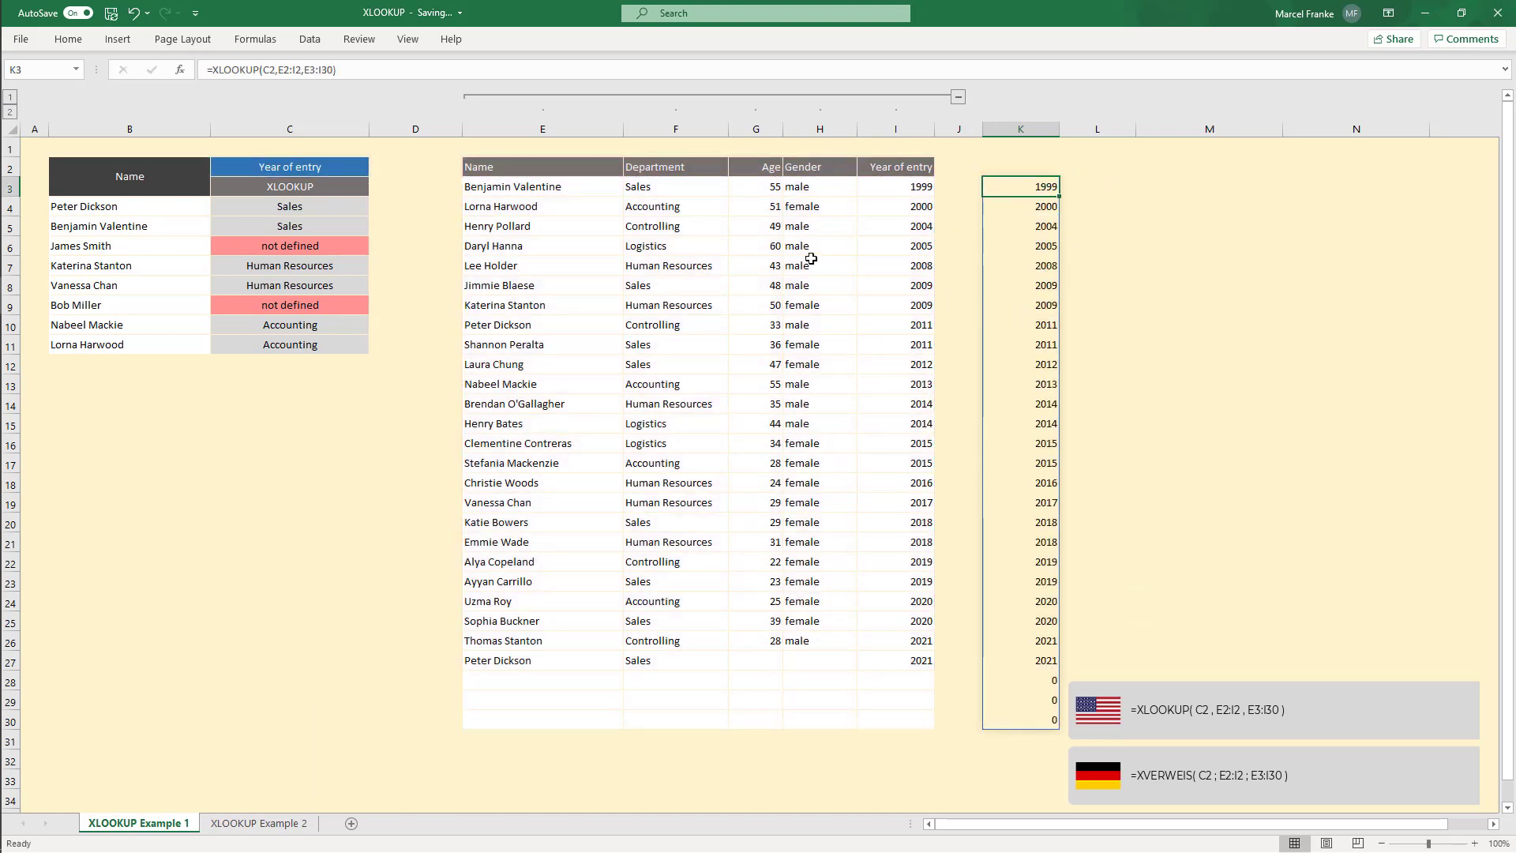
click(330, 167)
click(376, 168)
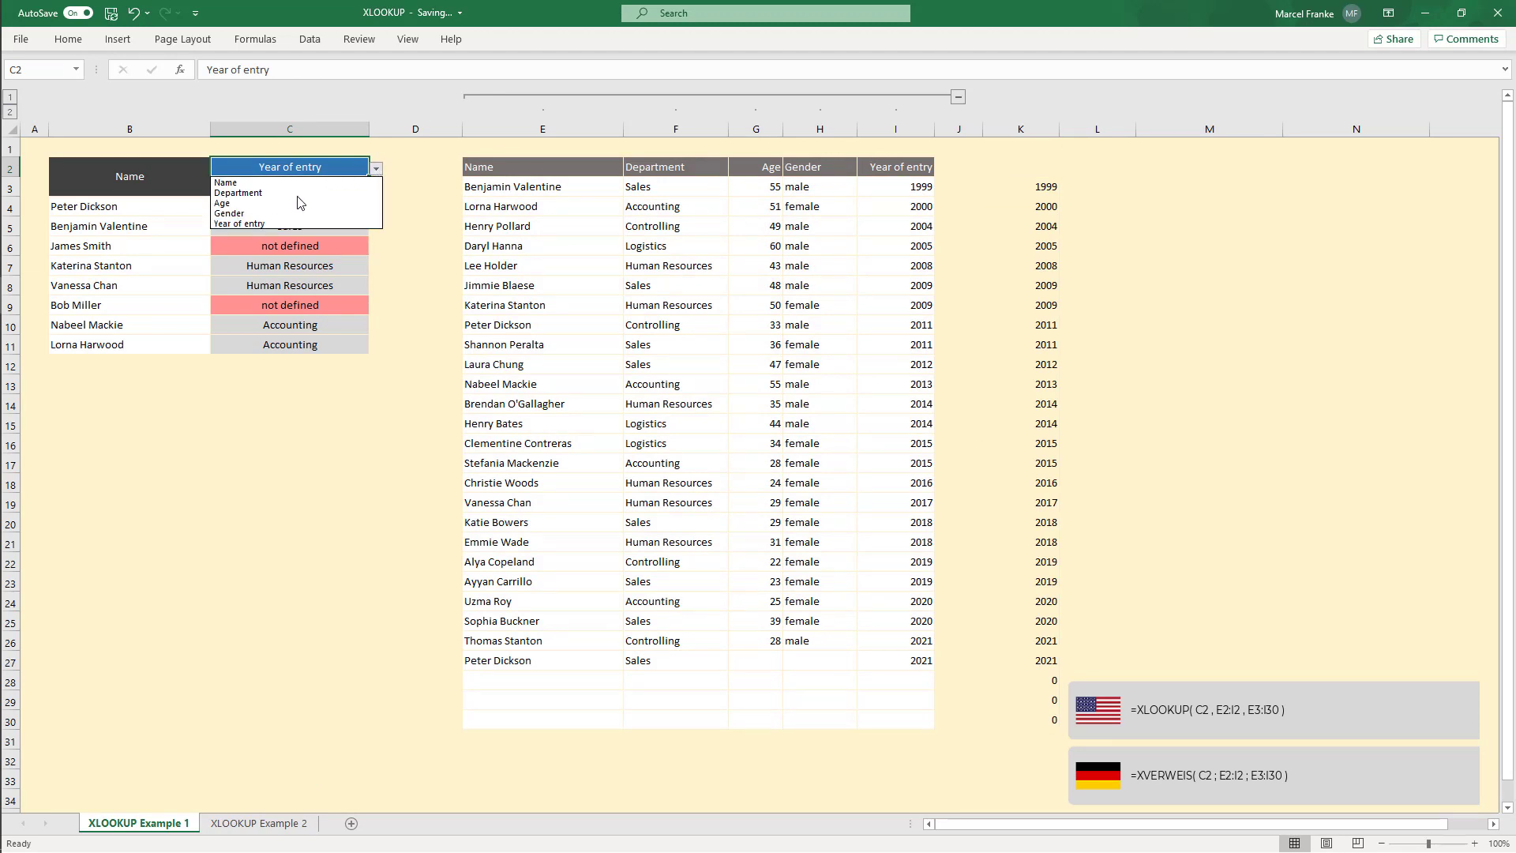
click(260, 193)
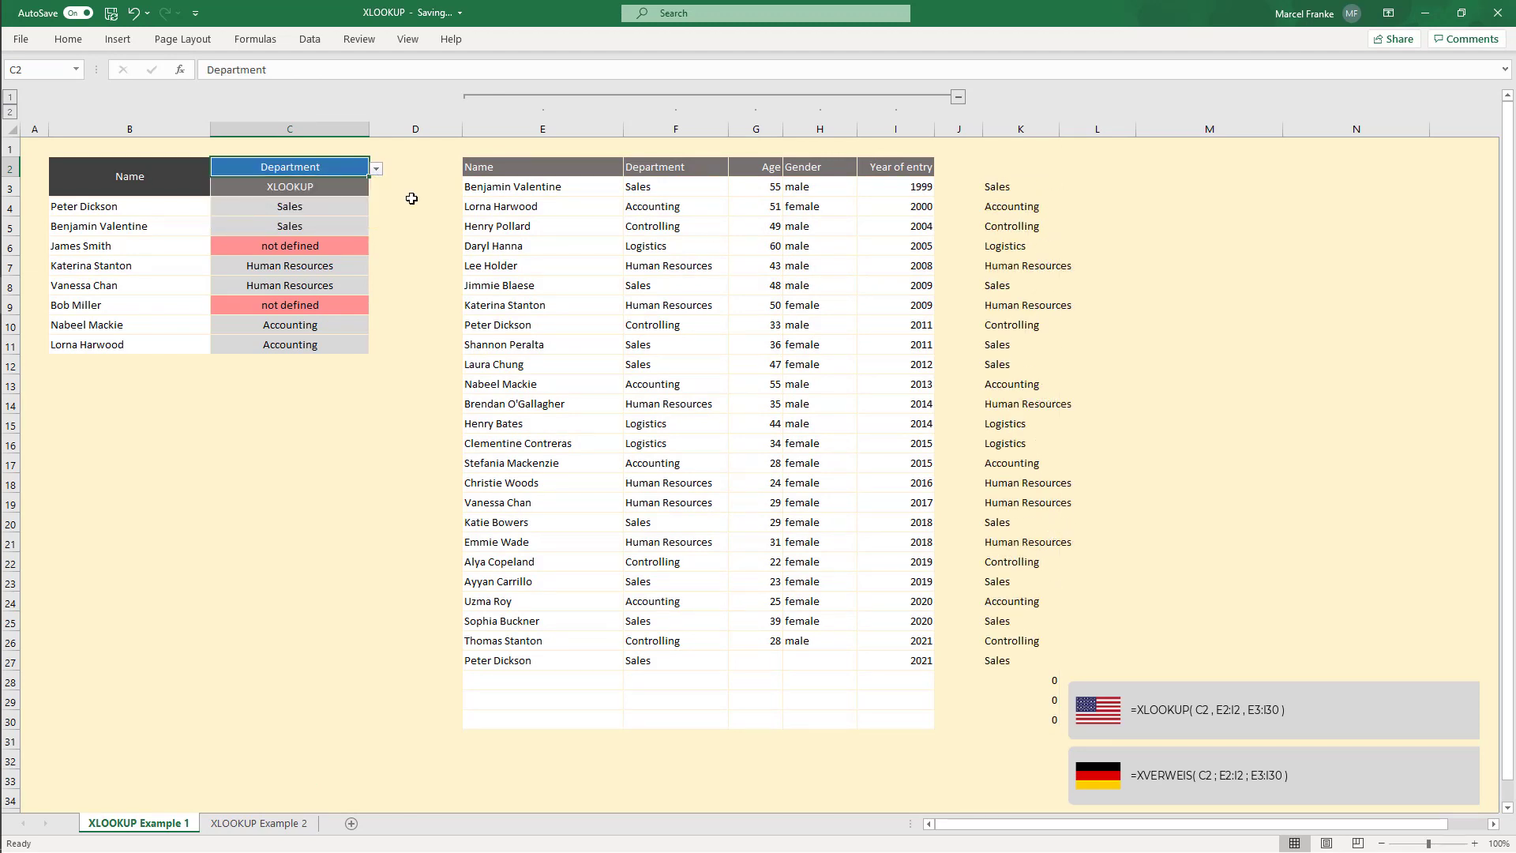
click(376, 168)
click(259, 212)
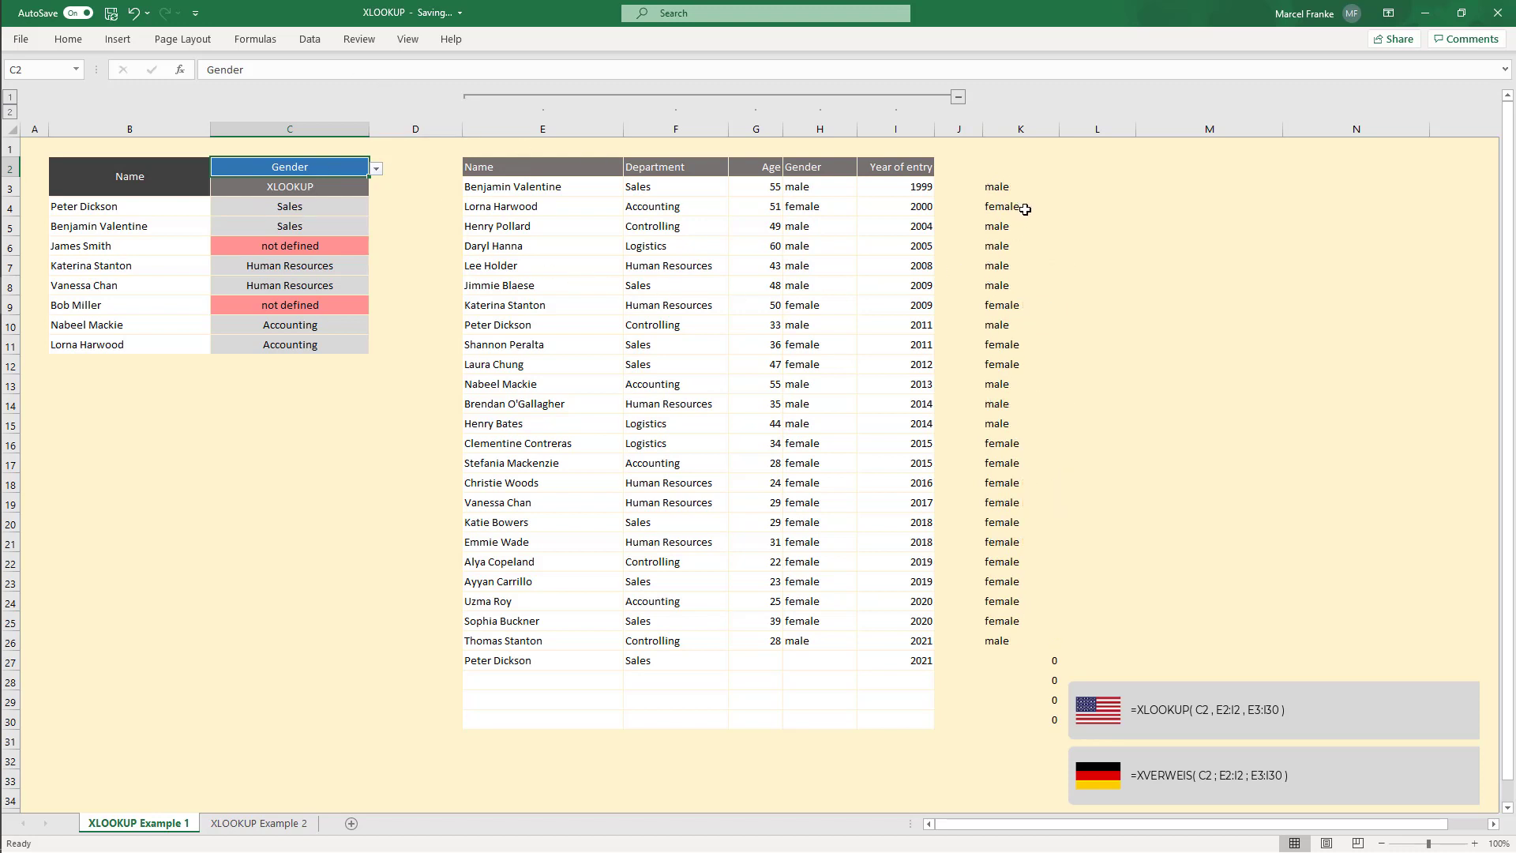
click(1033, 187)
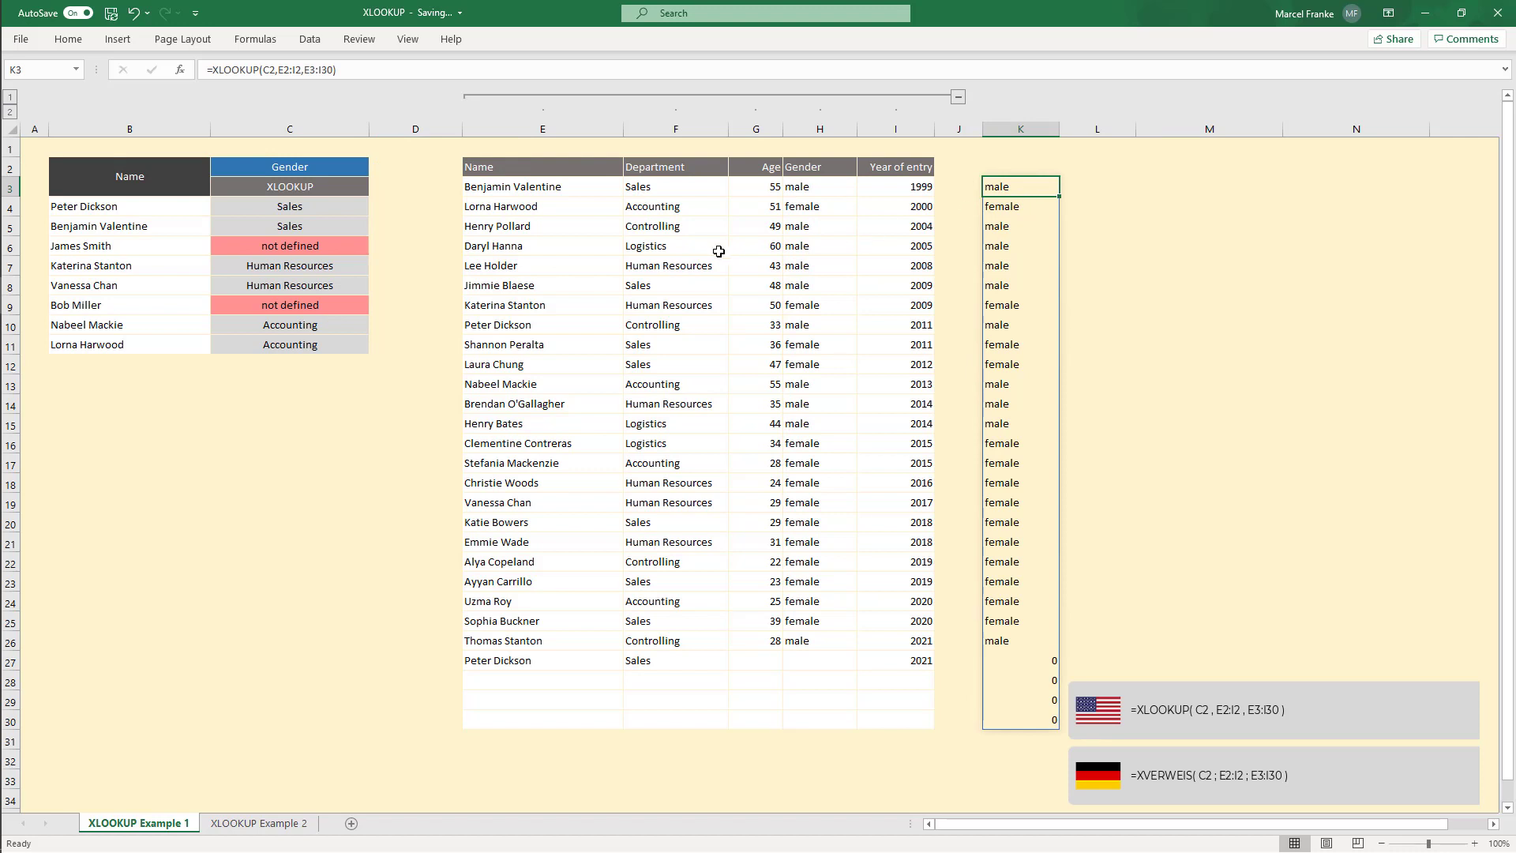
click(325, 210)
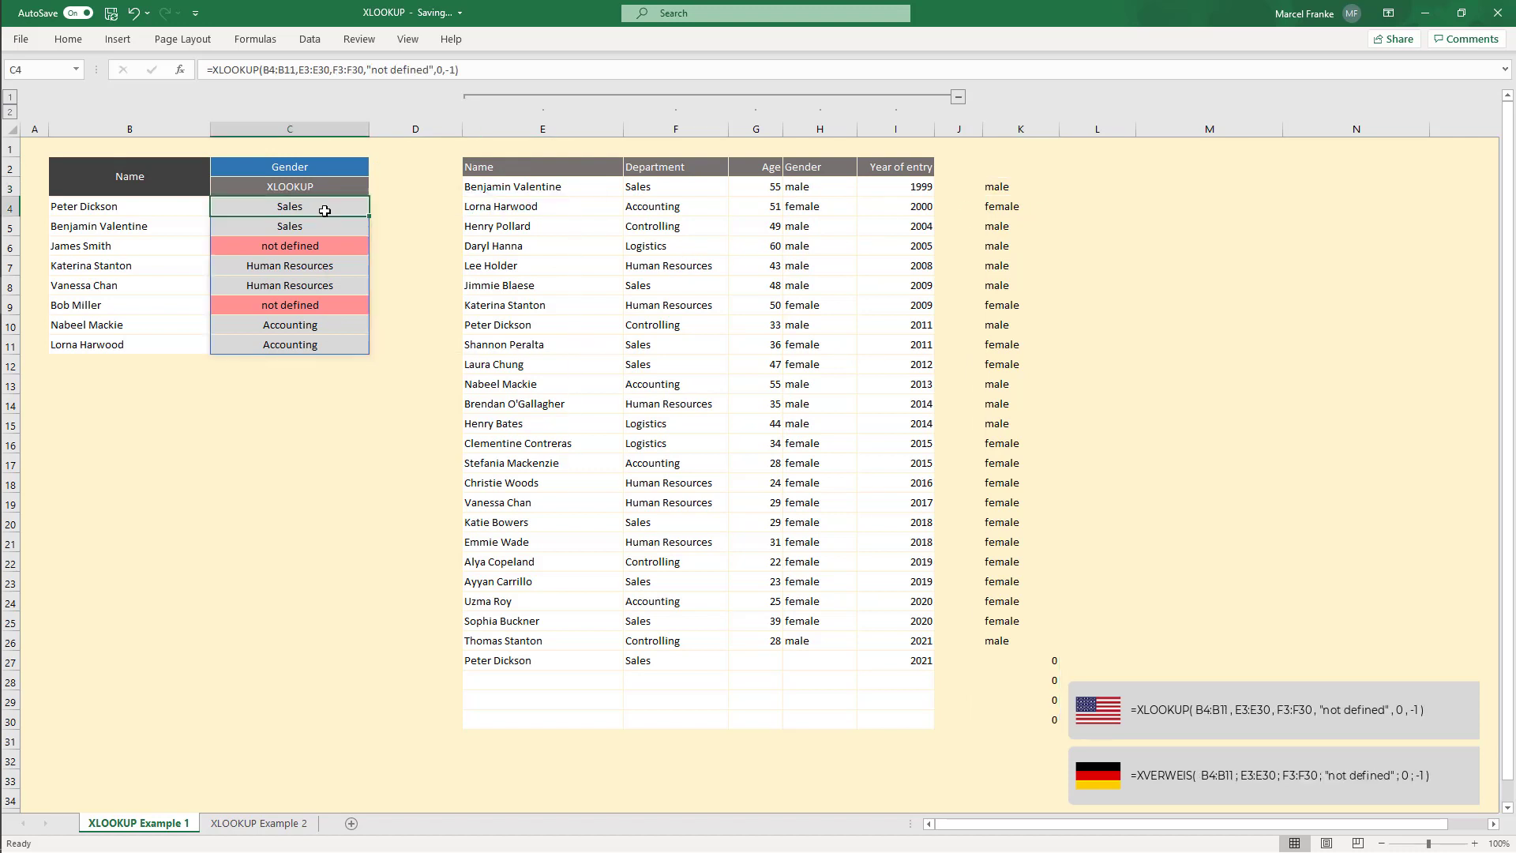
double_click(340, 71)
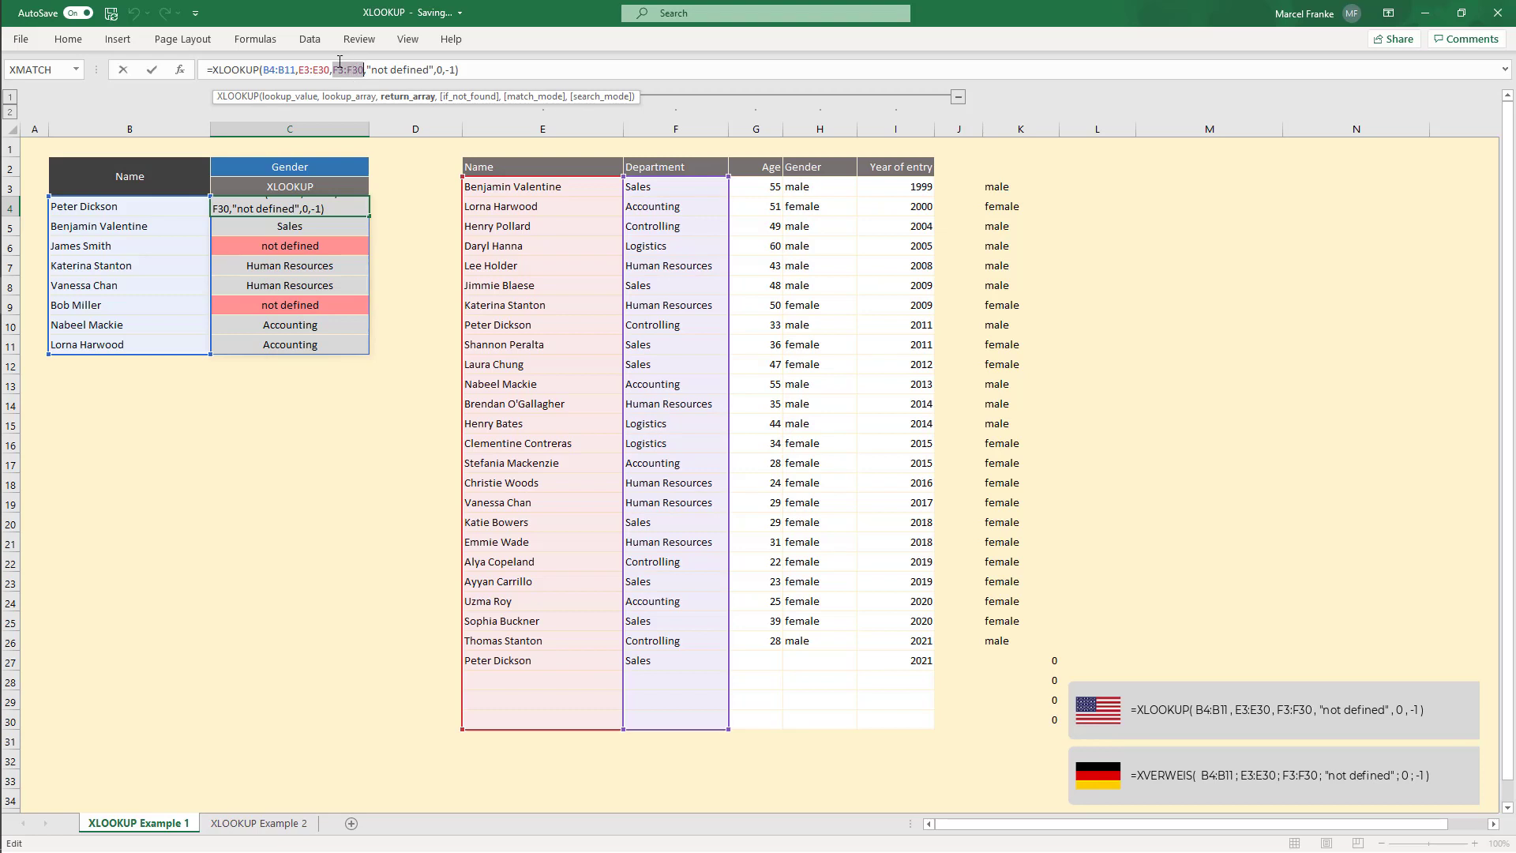
key(Return)
Step: Copy the XLOOKUP(C2,E2:I2,E3:I30) formula text from K3
click(1028, 191)
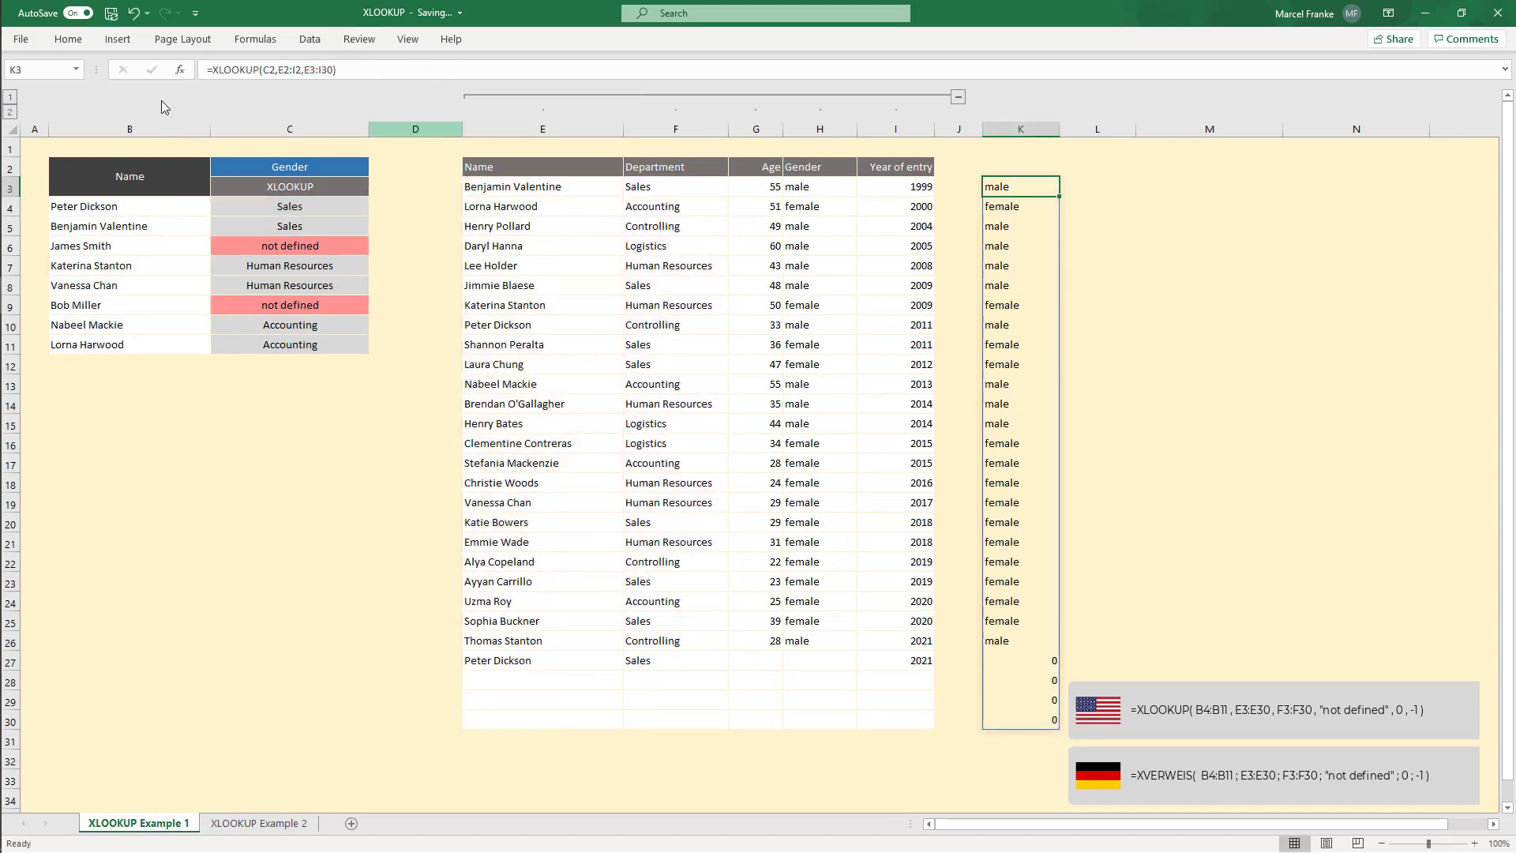
drag(212, 69, 412, 70)
key(Escape)
Step: In C4's XLOOKUP, replace the return array F3:F30 with the copied nested XLOOKUP(C2,E2:I2,E3:I30)
click(319, 206)
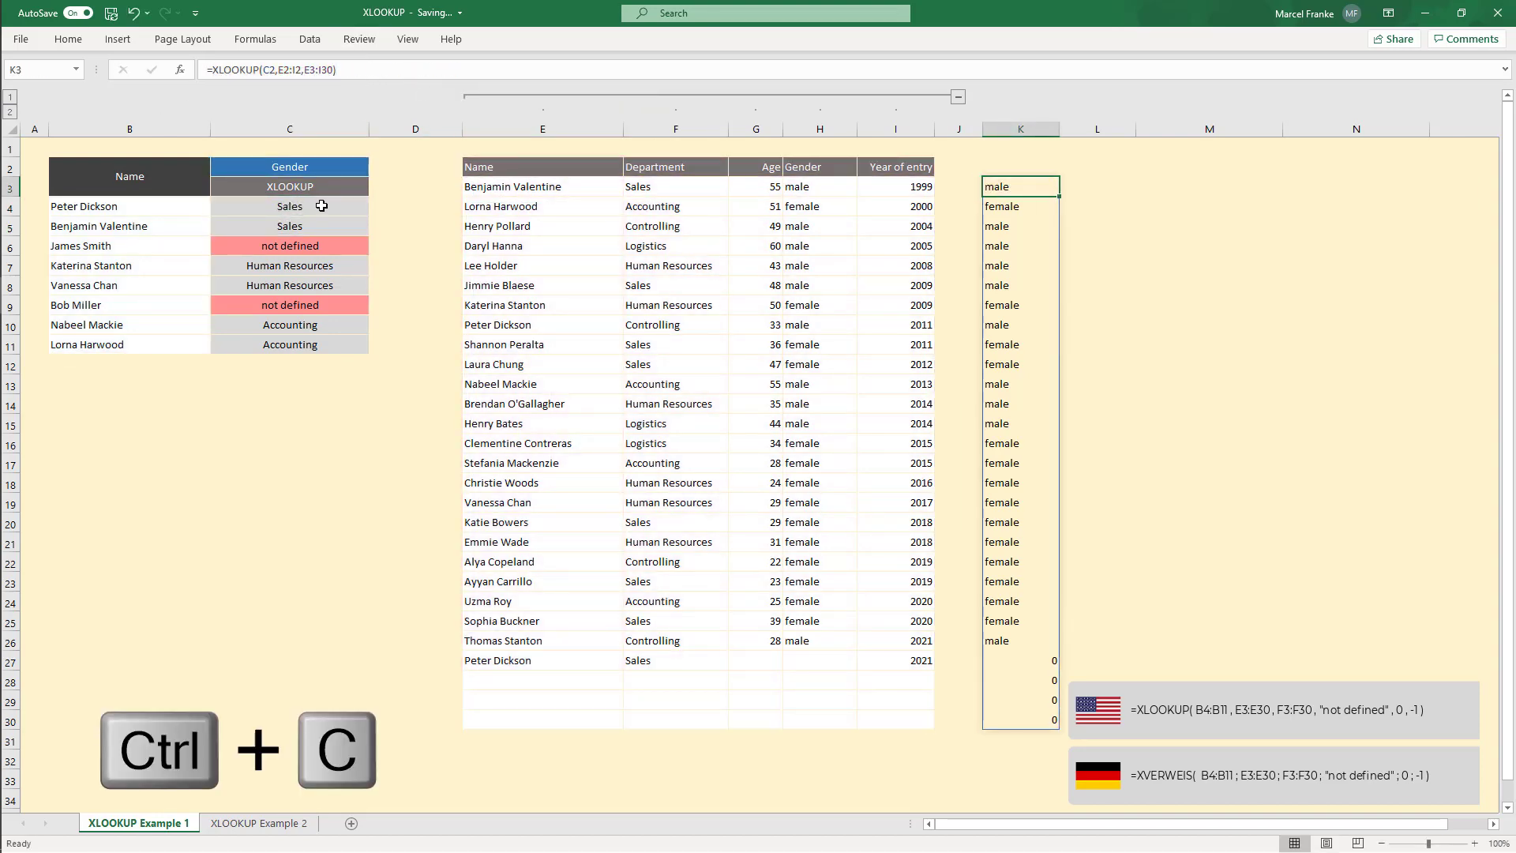
click(348, 71)
double_click(350, 71)
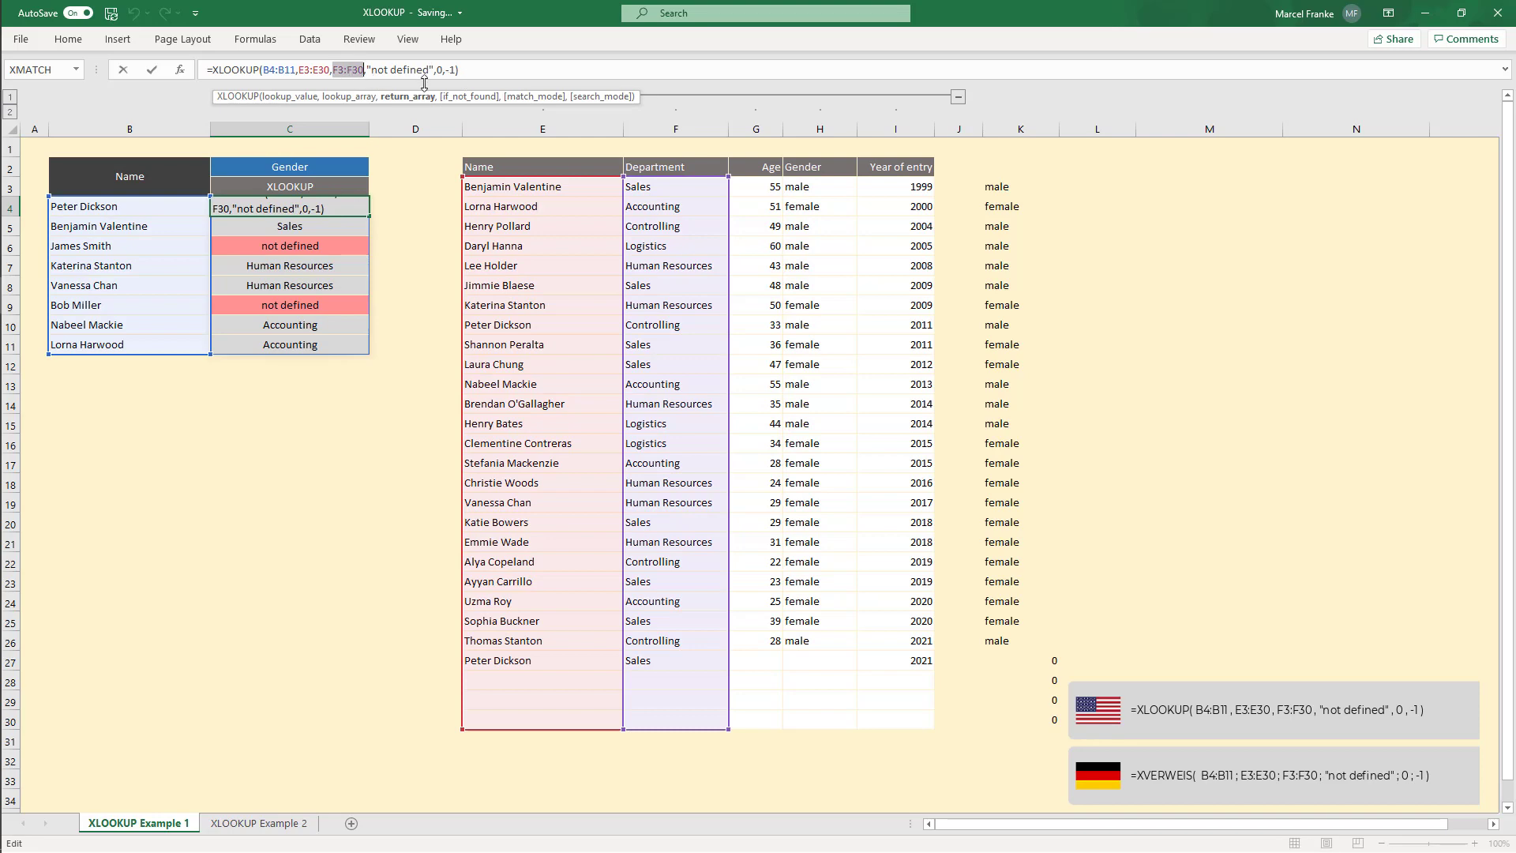
key(ctrl+v)
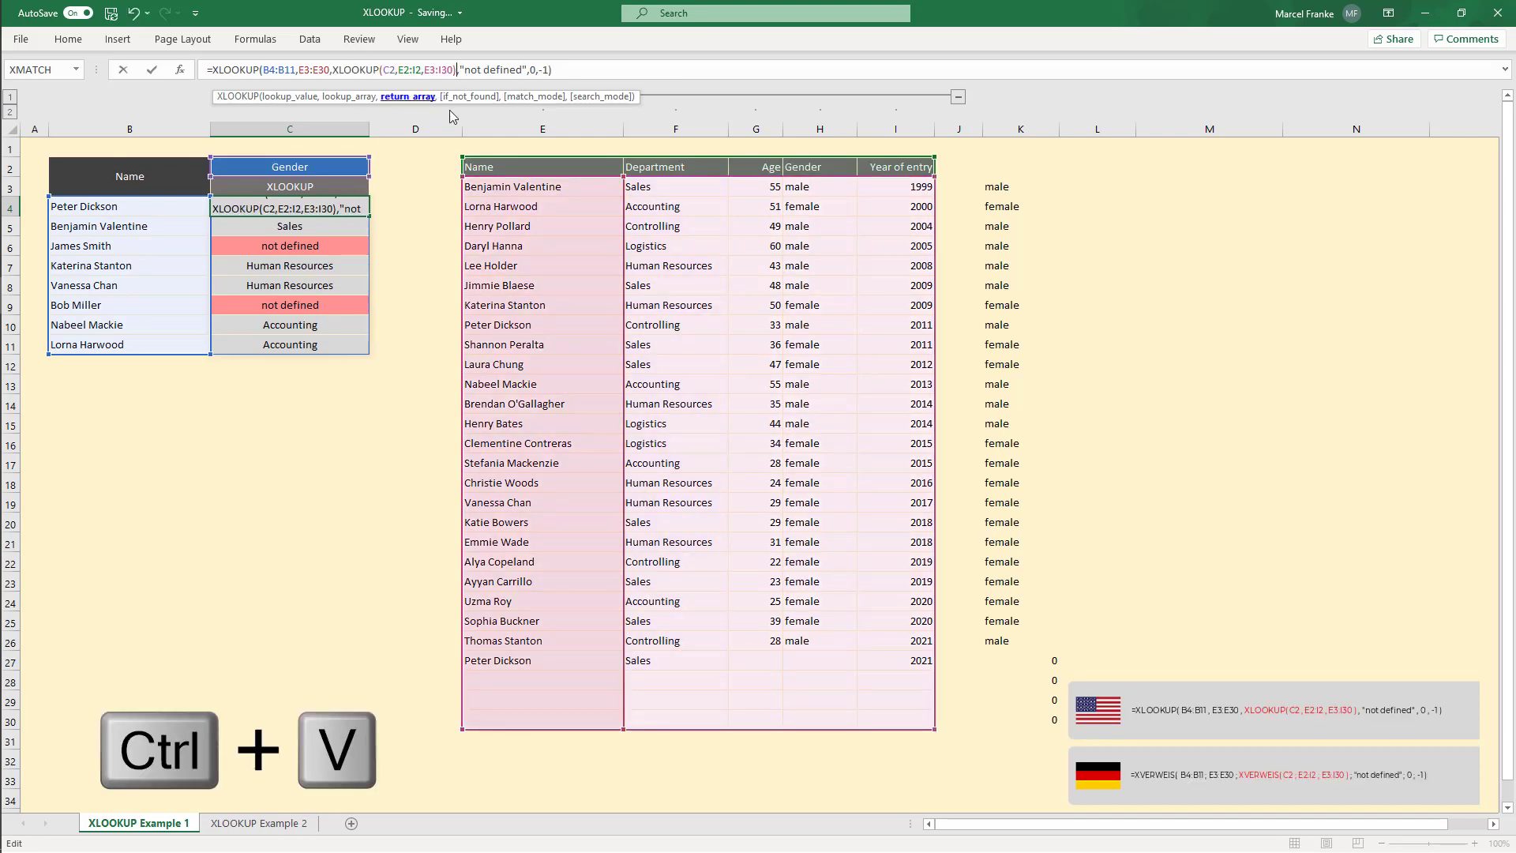
key(Return)
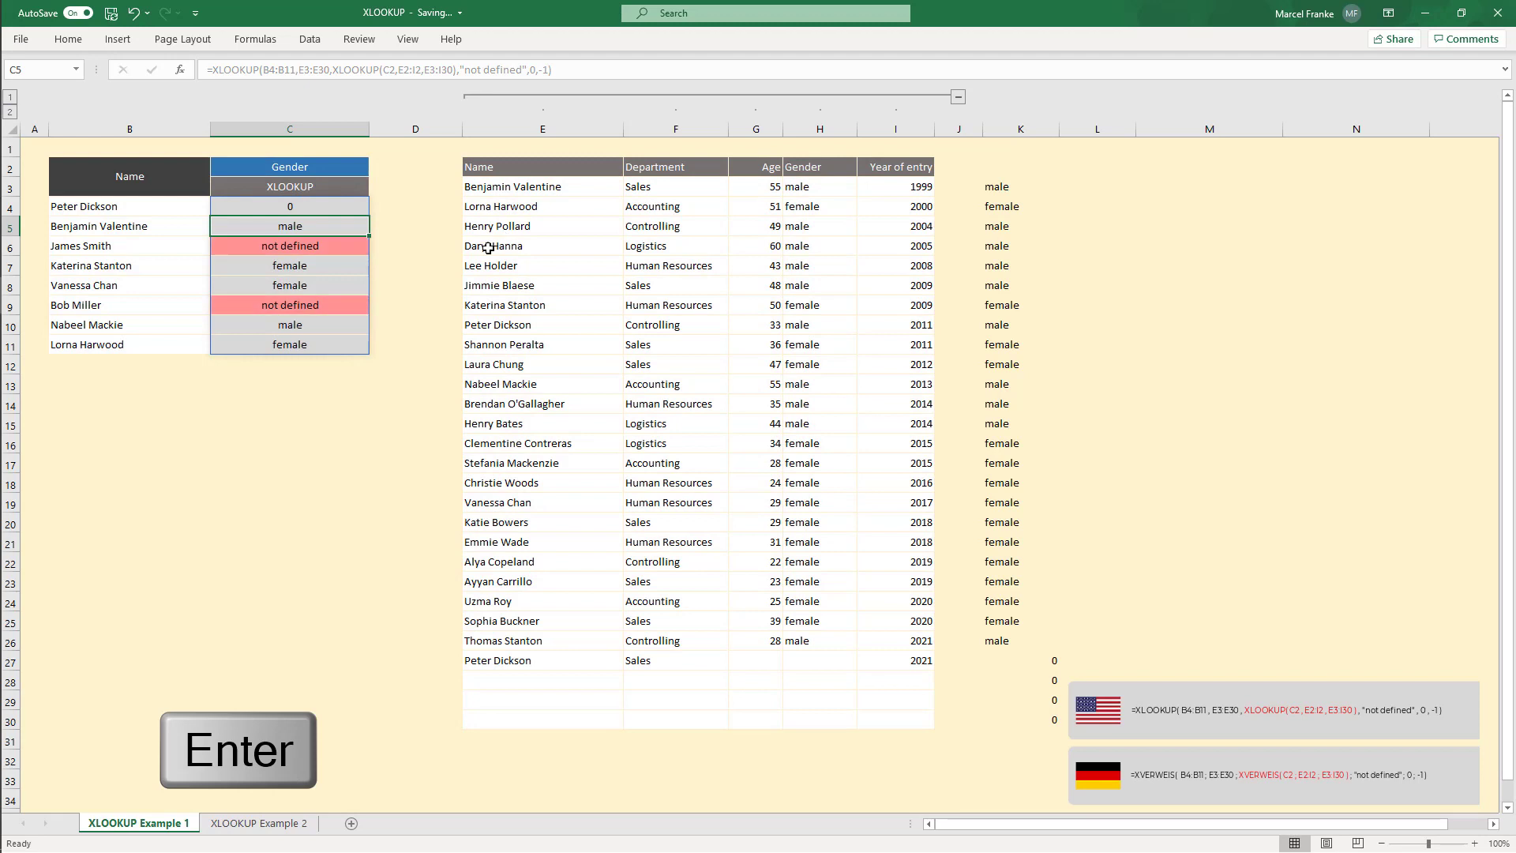
Step: Pick Name in C2's drop-down to test the combined lookup in C4:C11
drag(290, 206, 311, 342)
click(313, 346)
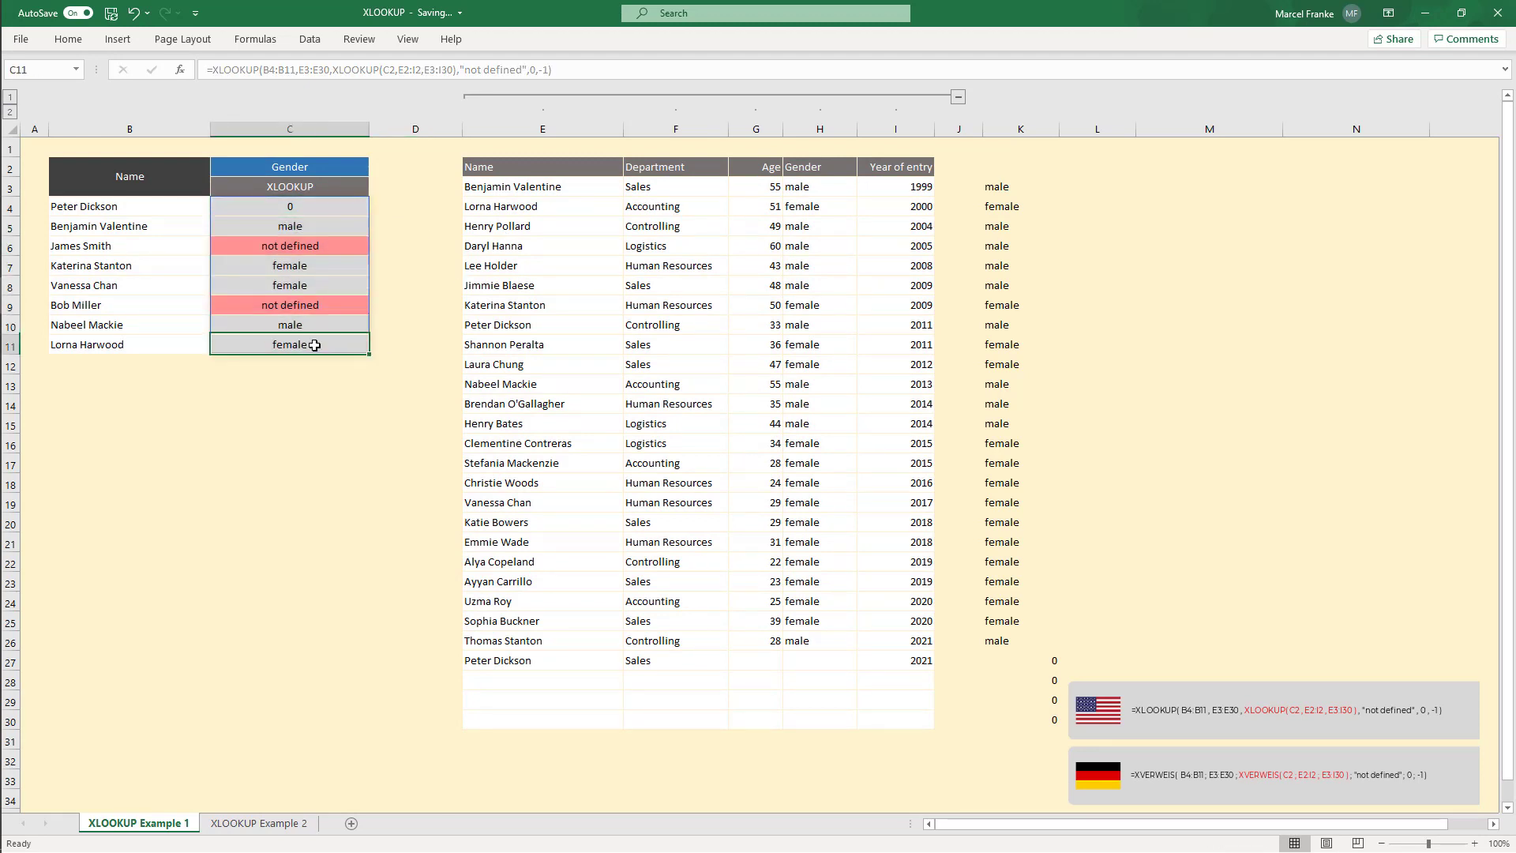
click(315, 206)
click(331, 170)
click(375, 169)
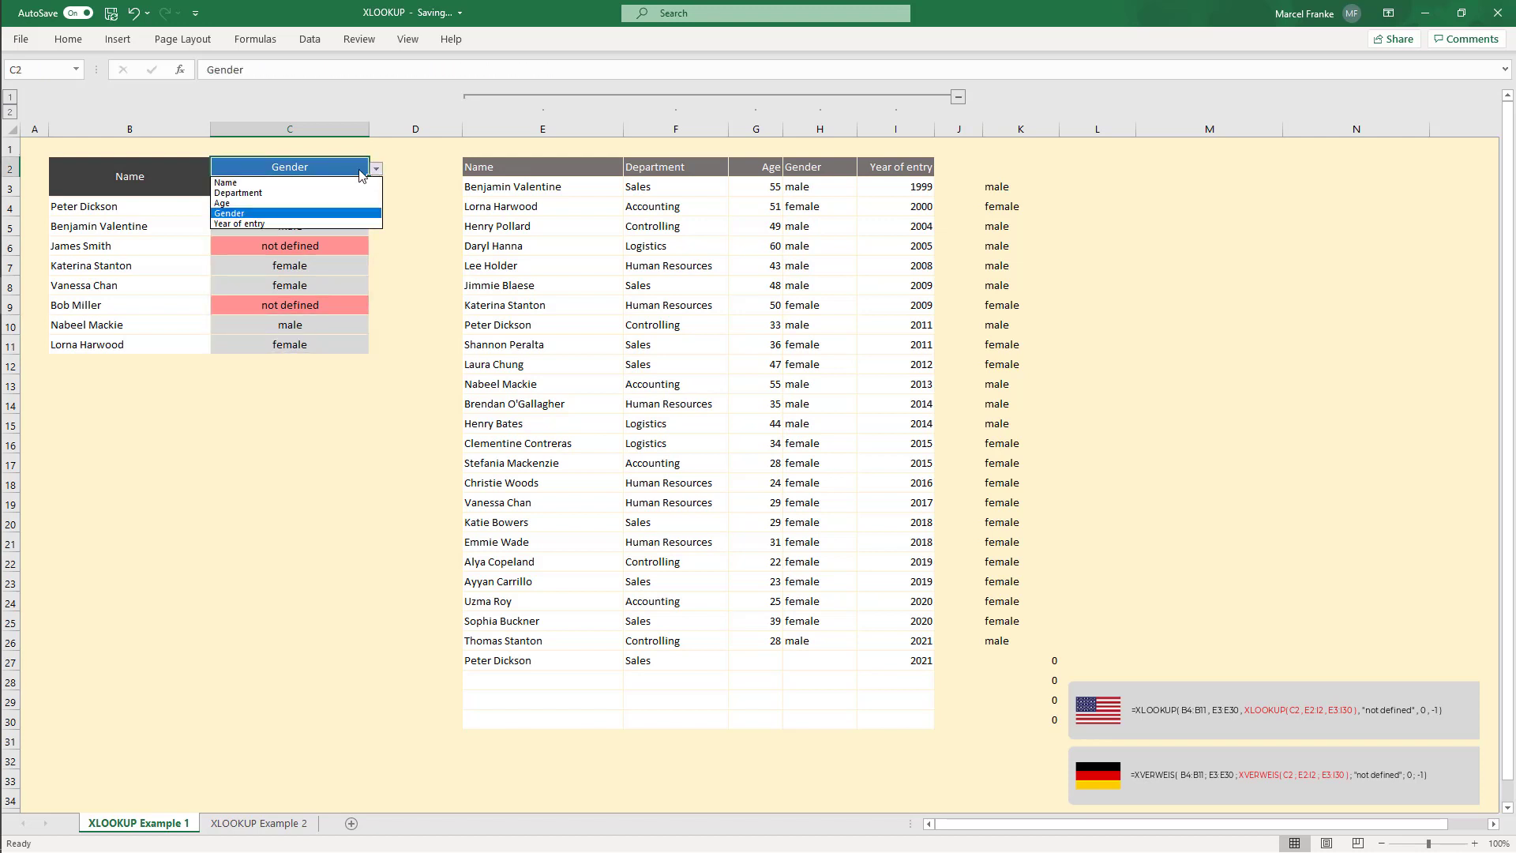
click(263, 182)
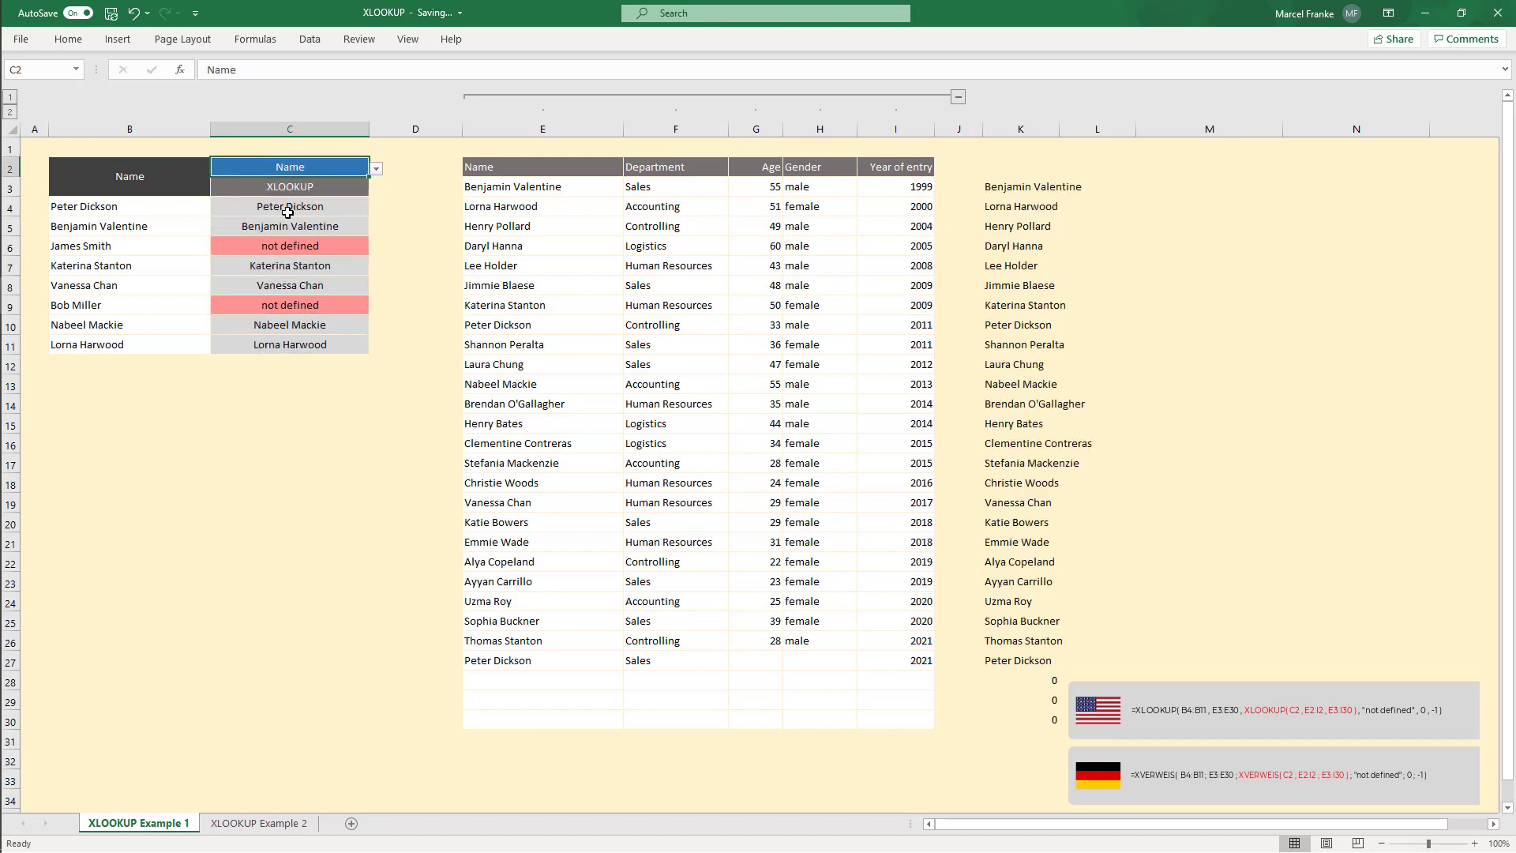
Step: Switch C2's drop-down through Name, Department and finally Year of entry to test the lookup results
drag(135, 208, 296, 350)
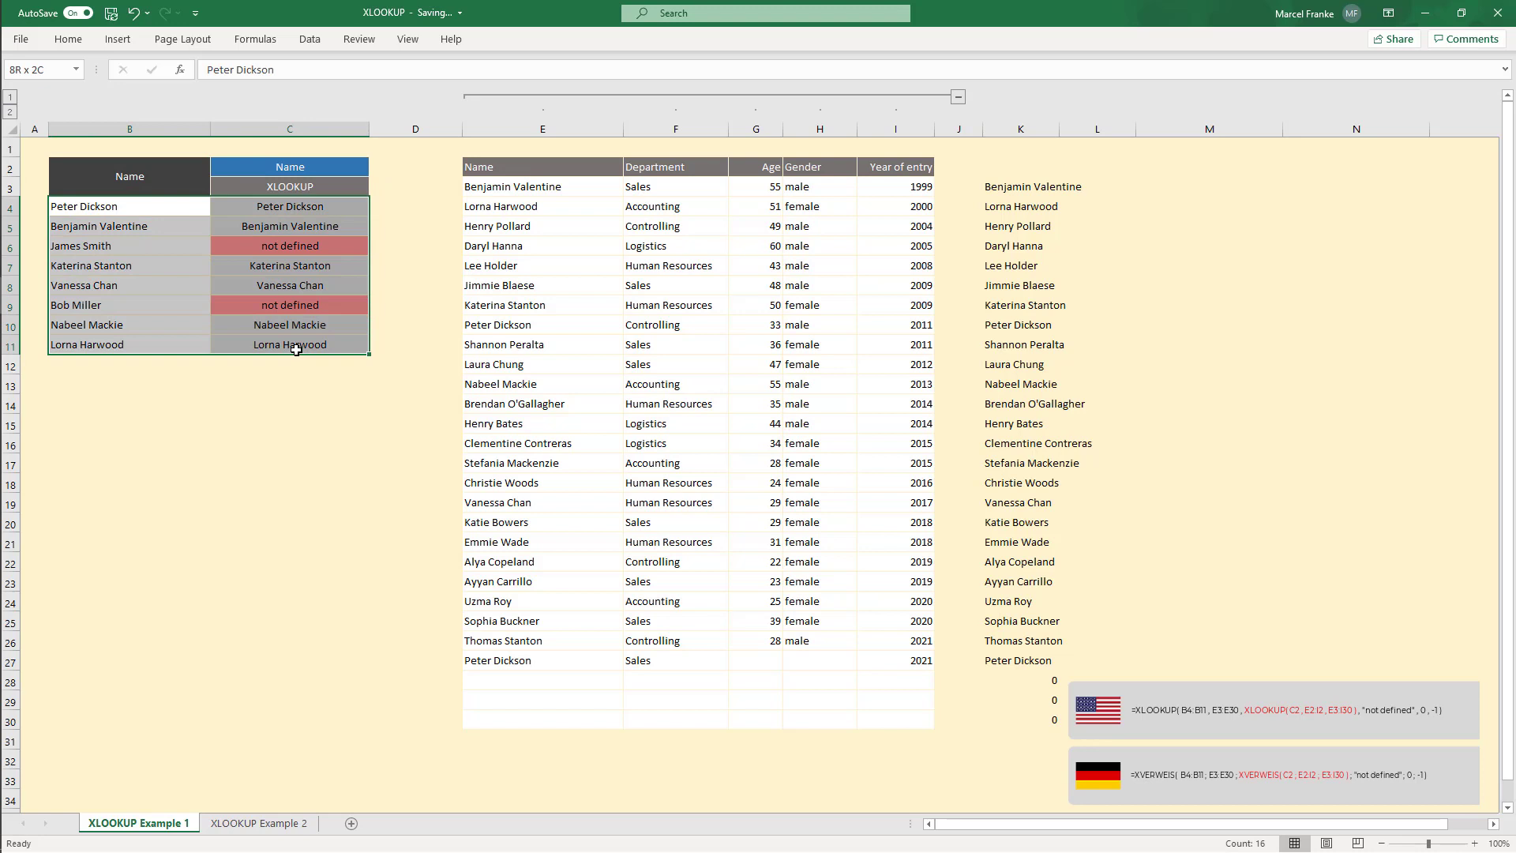
click(315, 168)
click(375, 169)
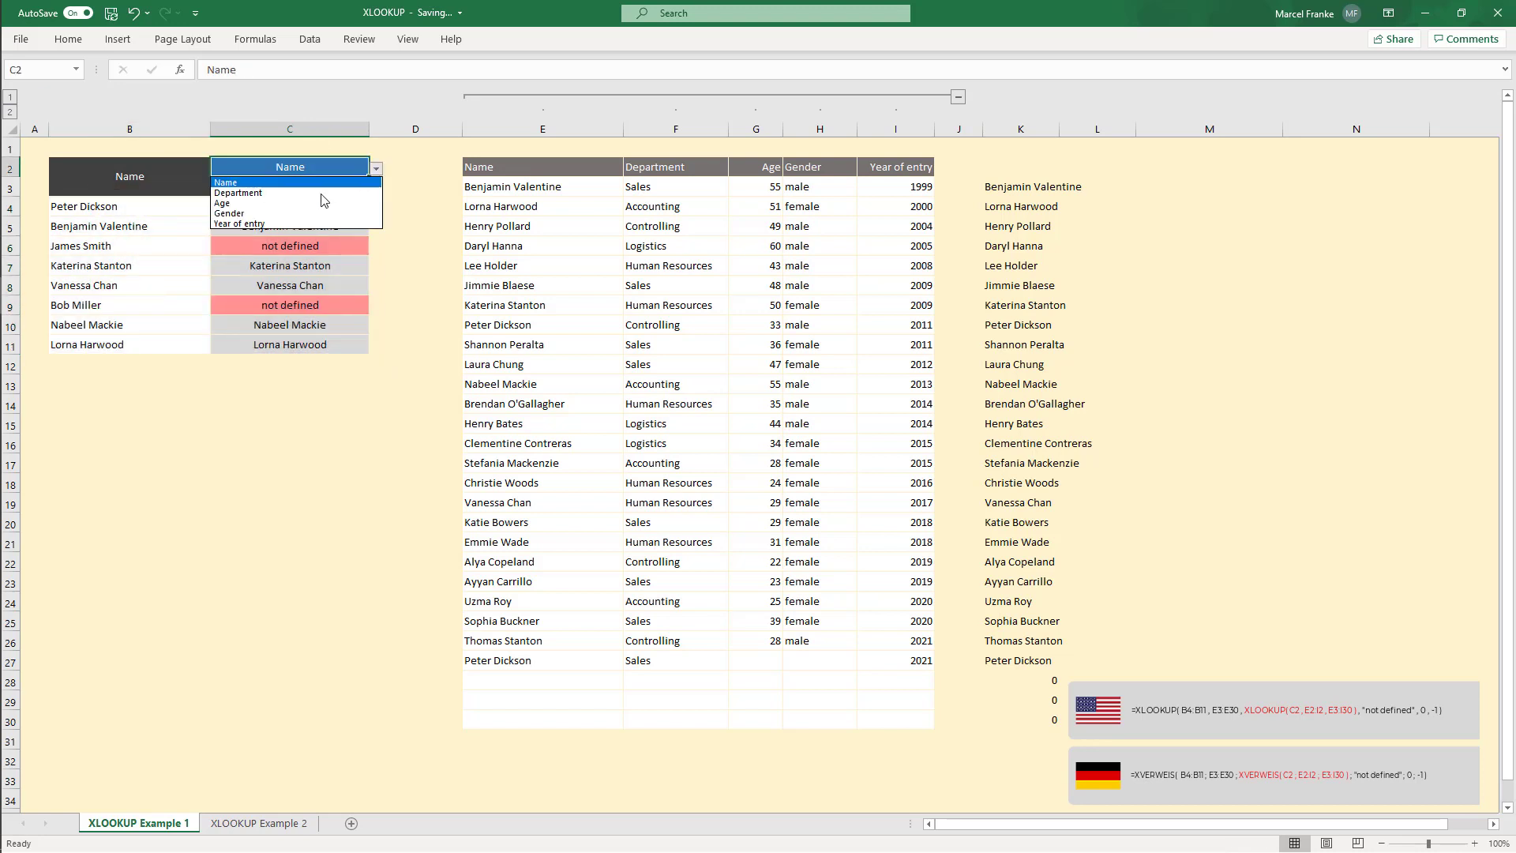
click(273, 185)
click(376, 168)
click(269, 192)
click(376, 168)
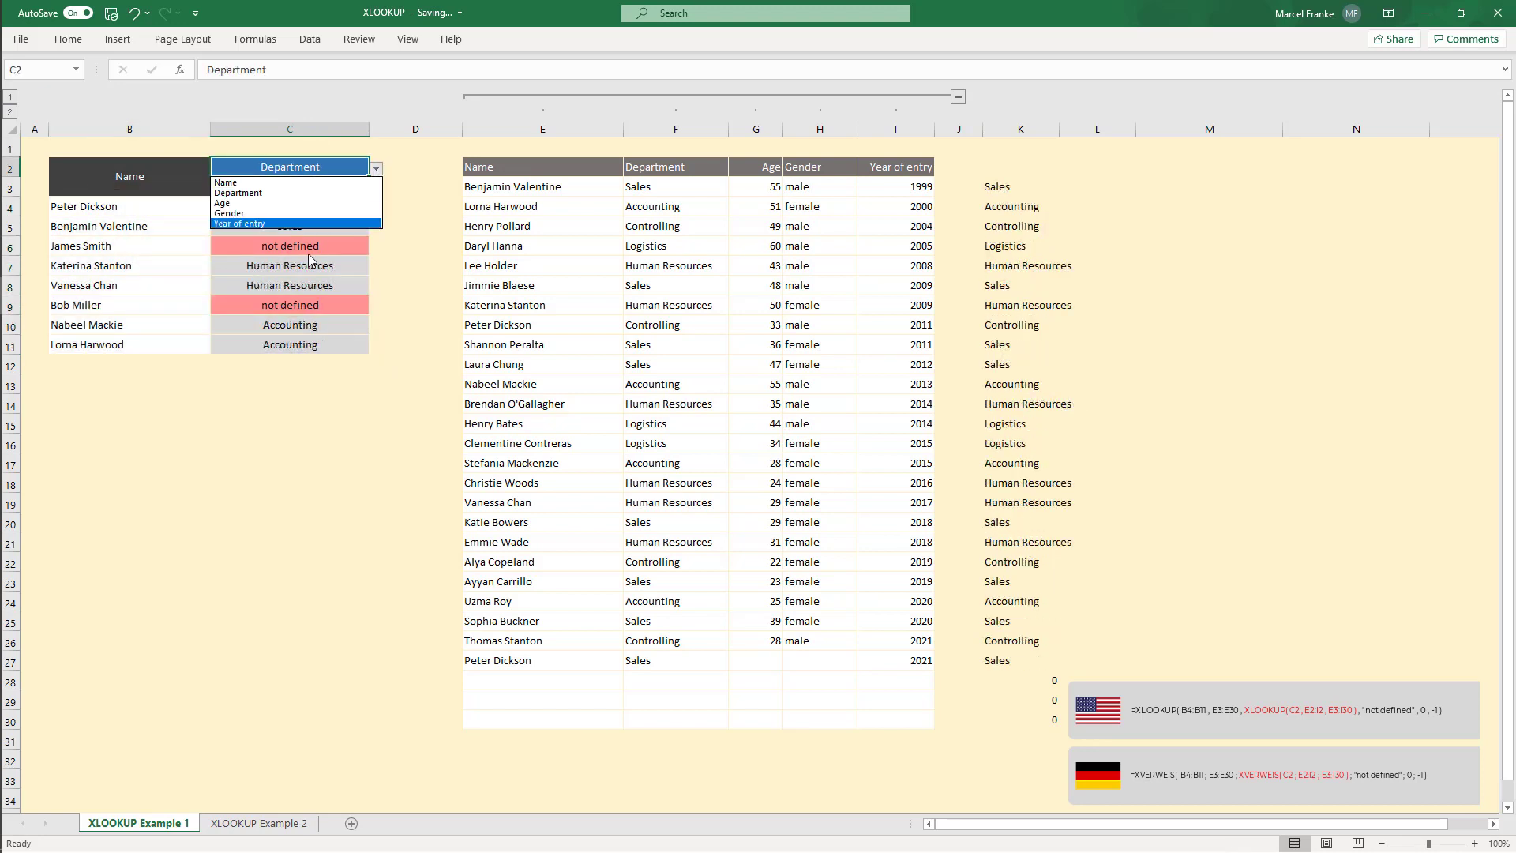
click(311, 223)
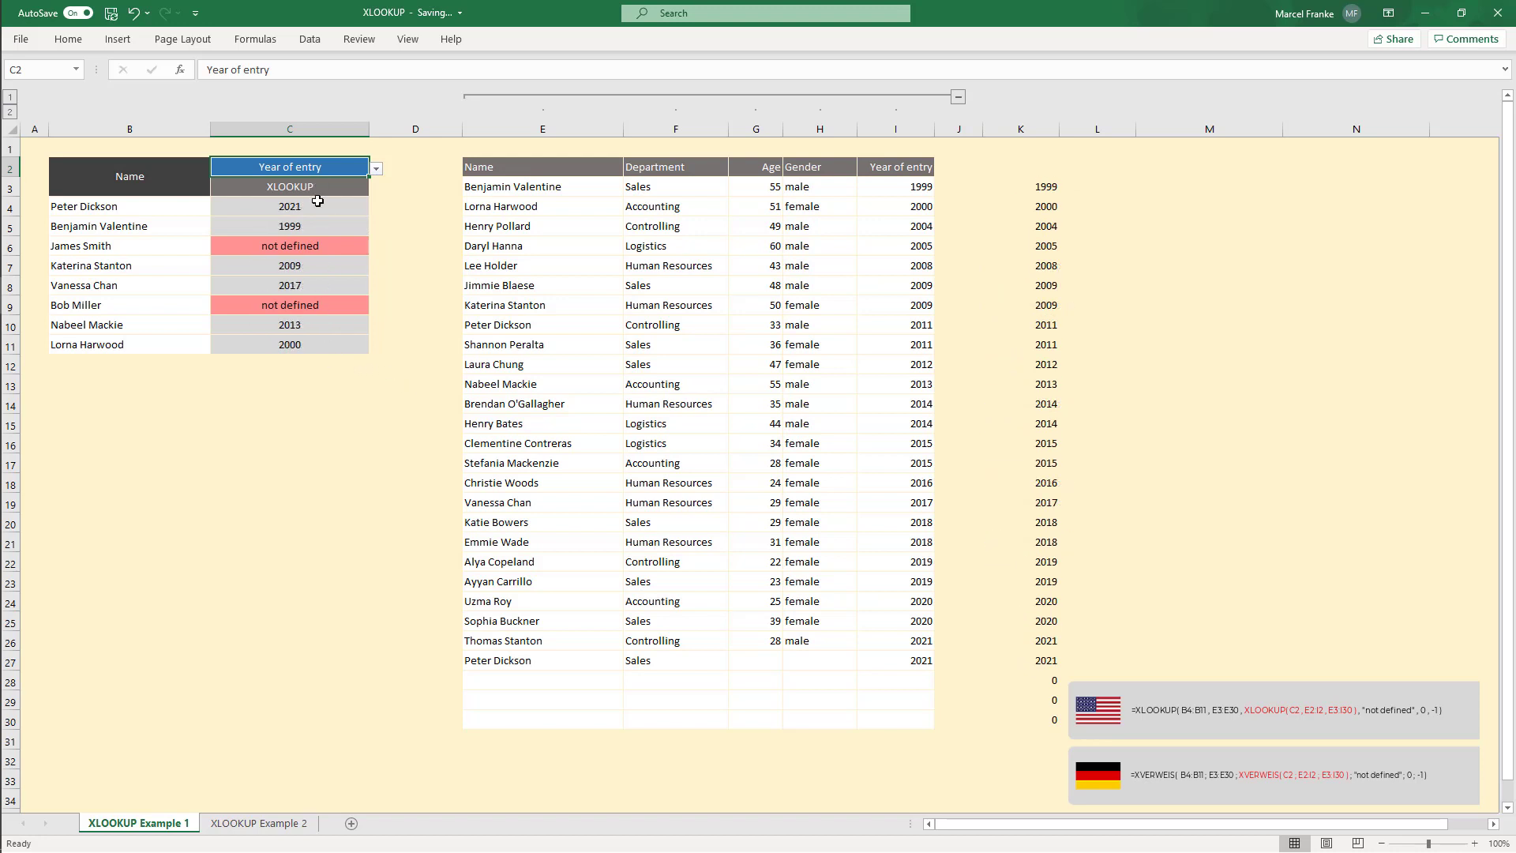
Step: Delete the helper XLOOKUP spill from column K
drag(1041, 169, 1045, 738)
key(Delete)
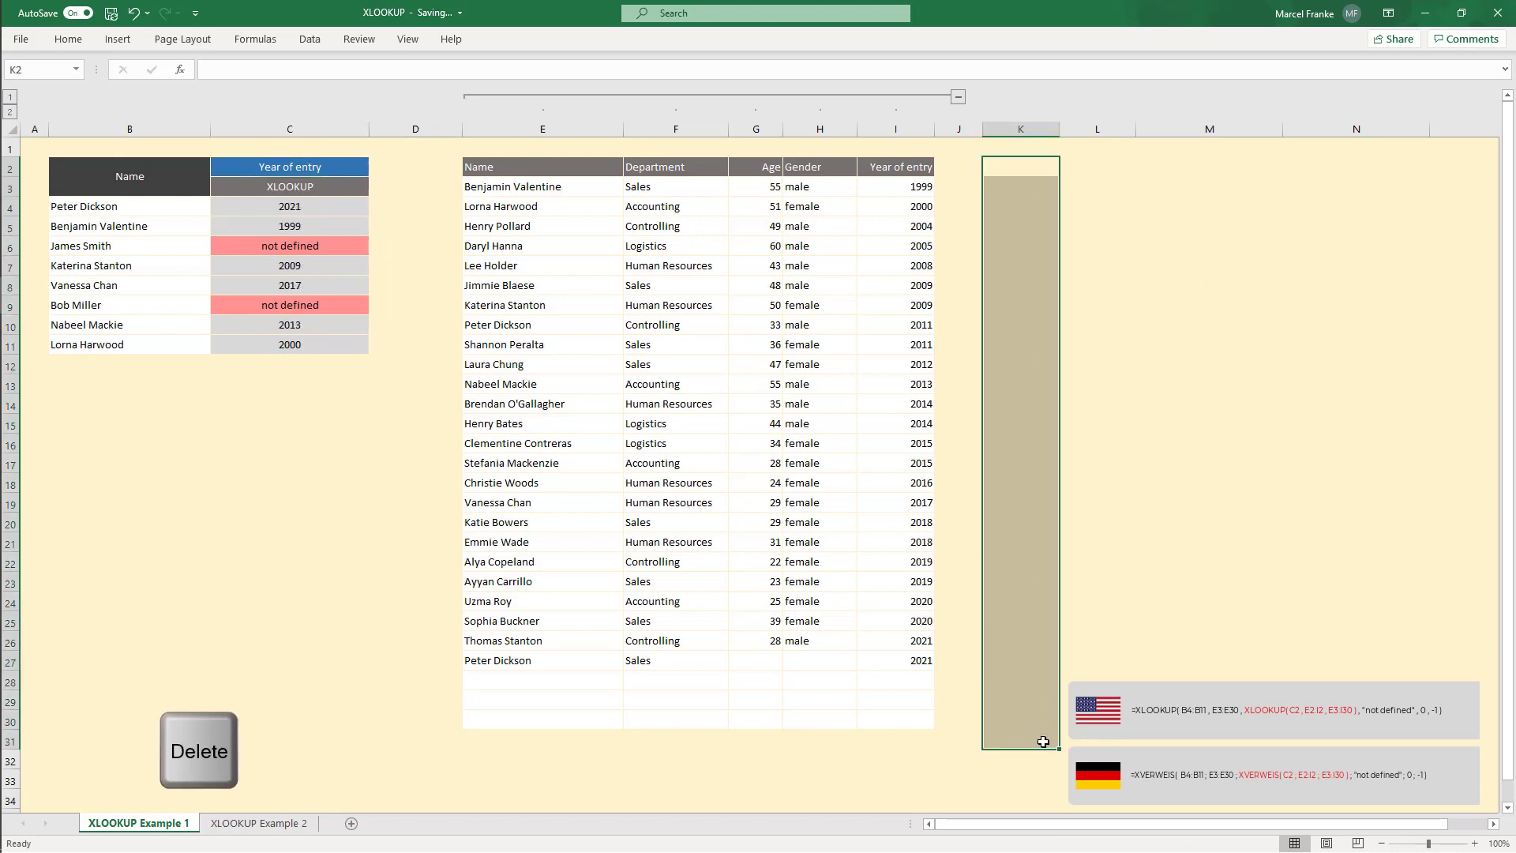
click(1042, 189)
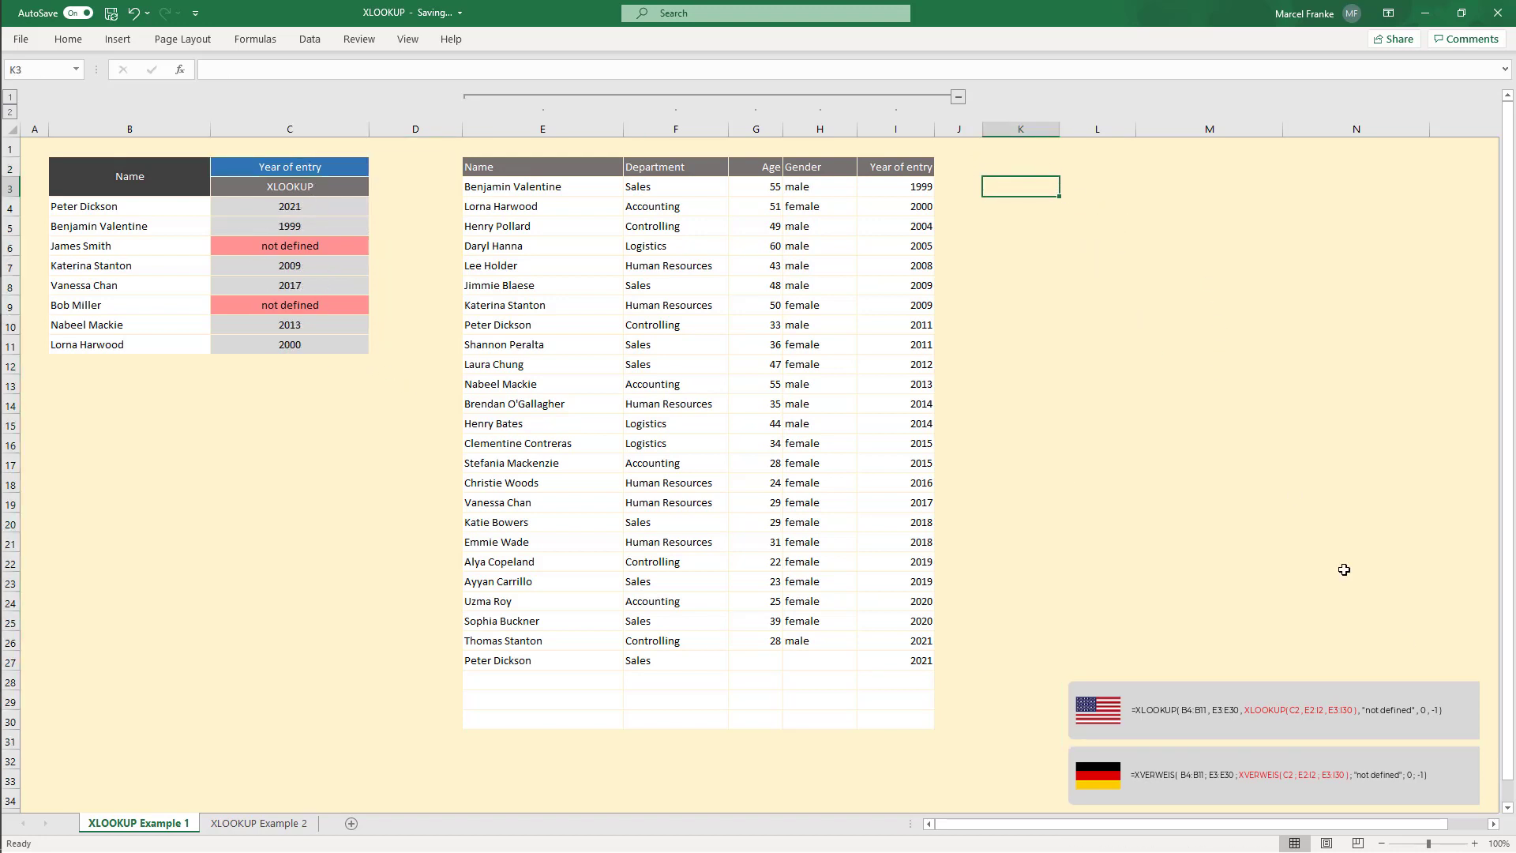
click(325, 168)
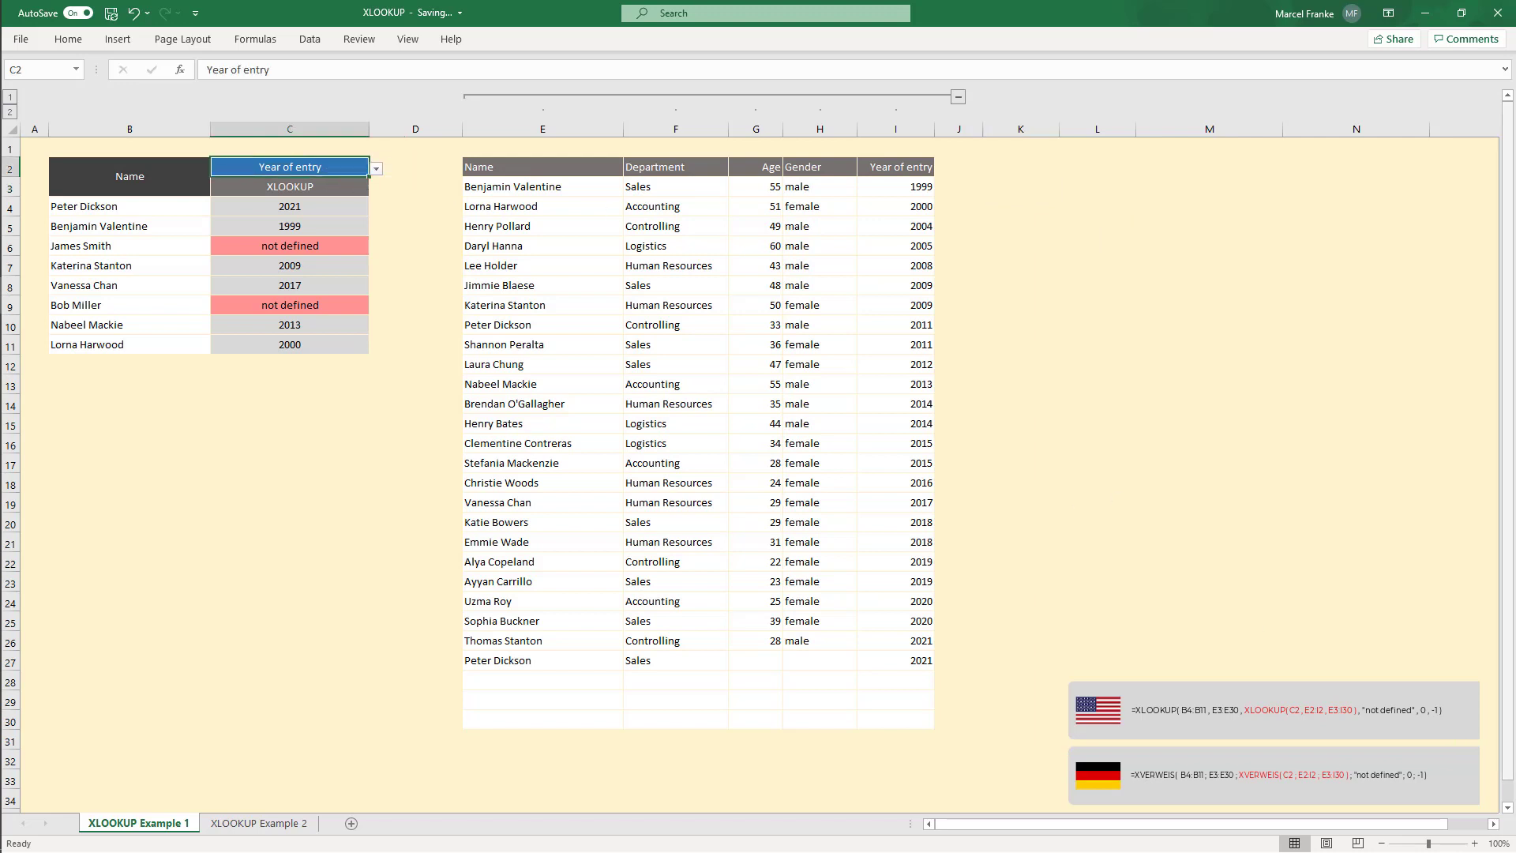
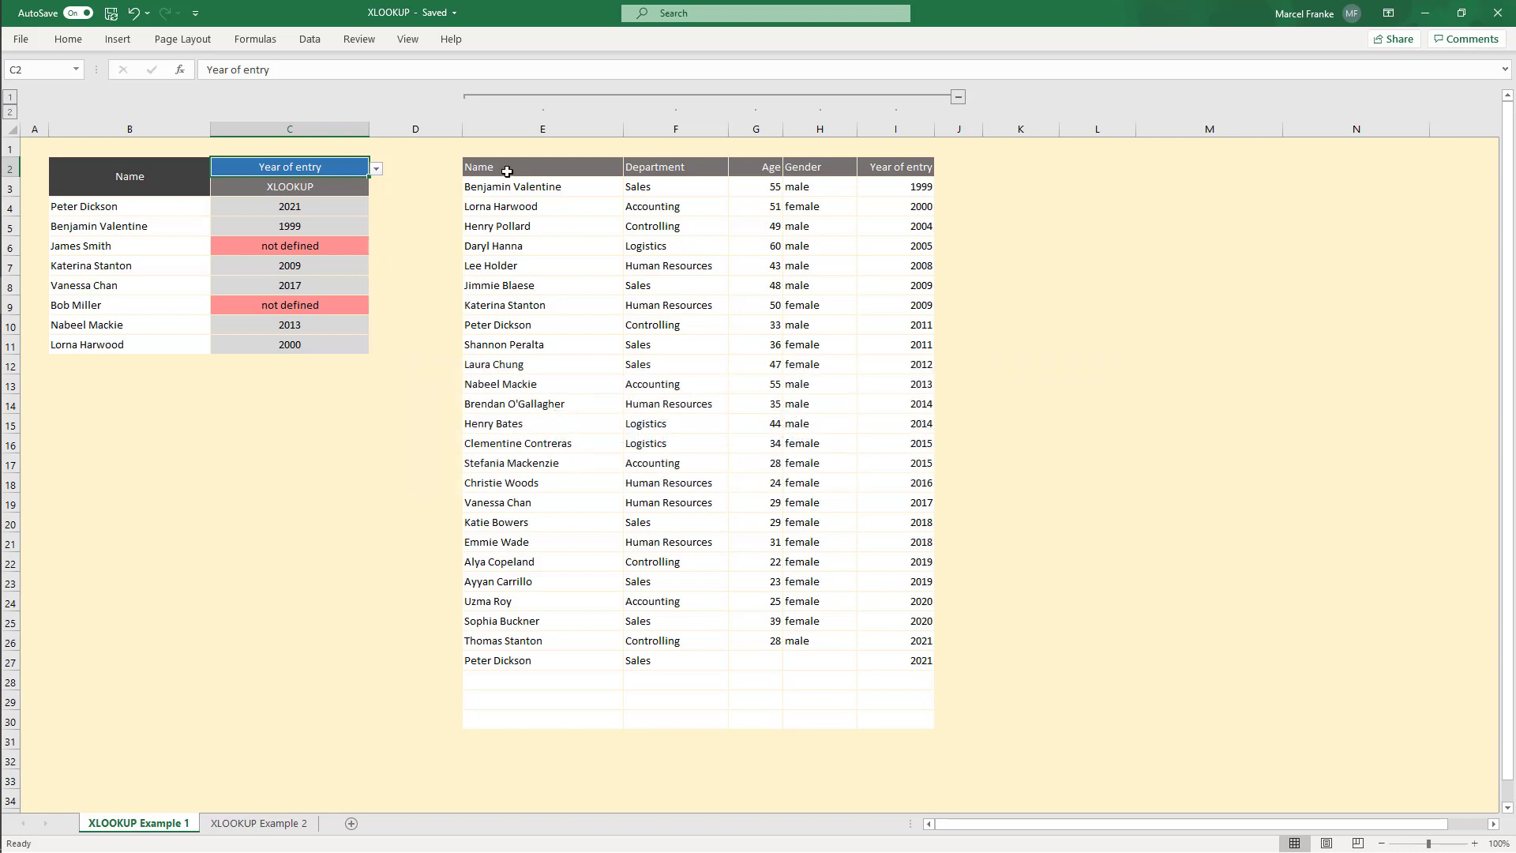
Step: Define the name NR_Employee_Heading for the table's header row E2:I2
drag(507, 171, 920, 169)
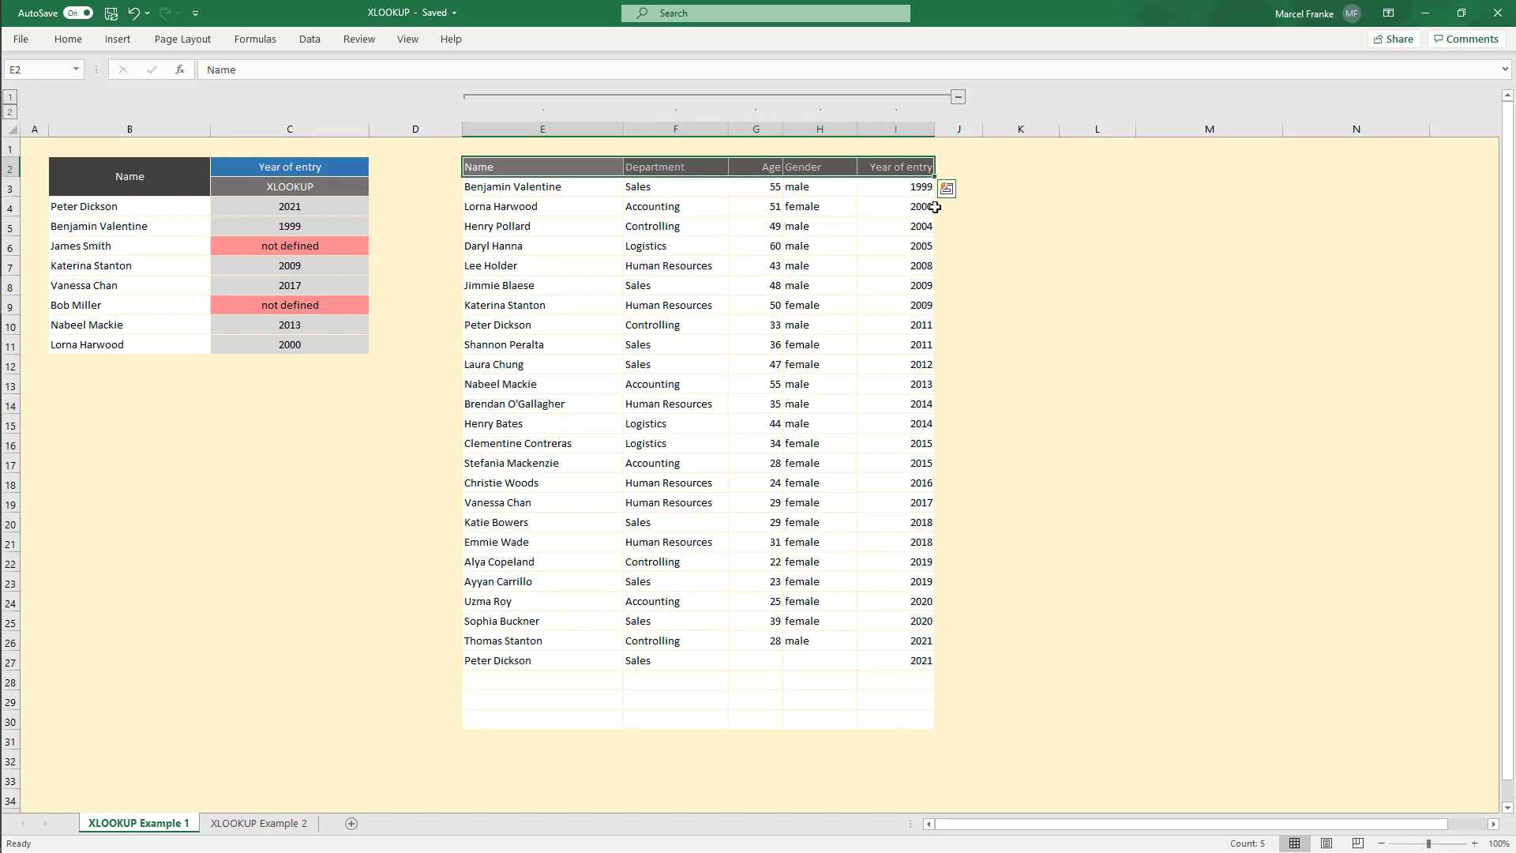
drag(556, 184, 526, 713)
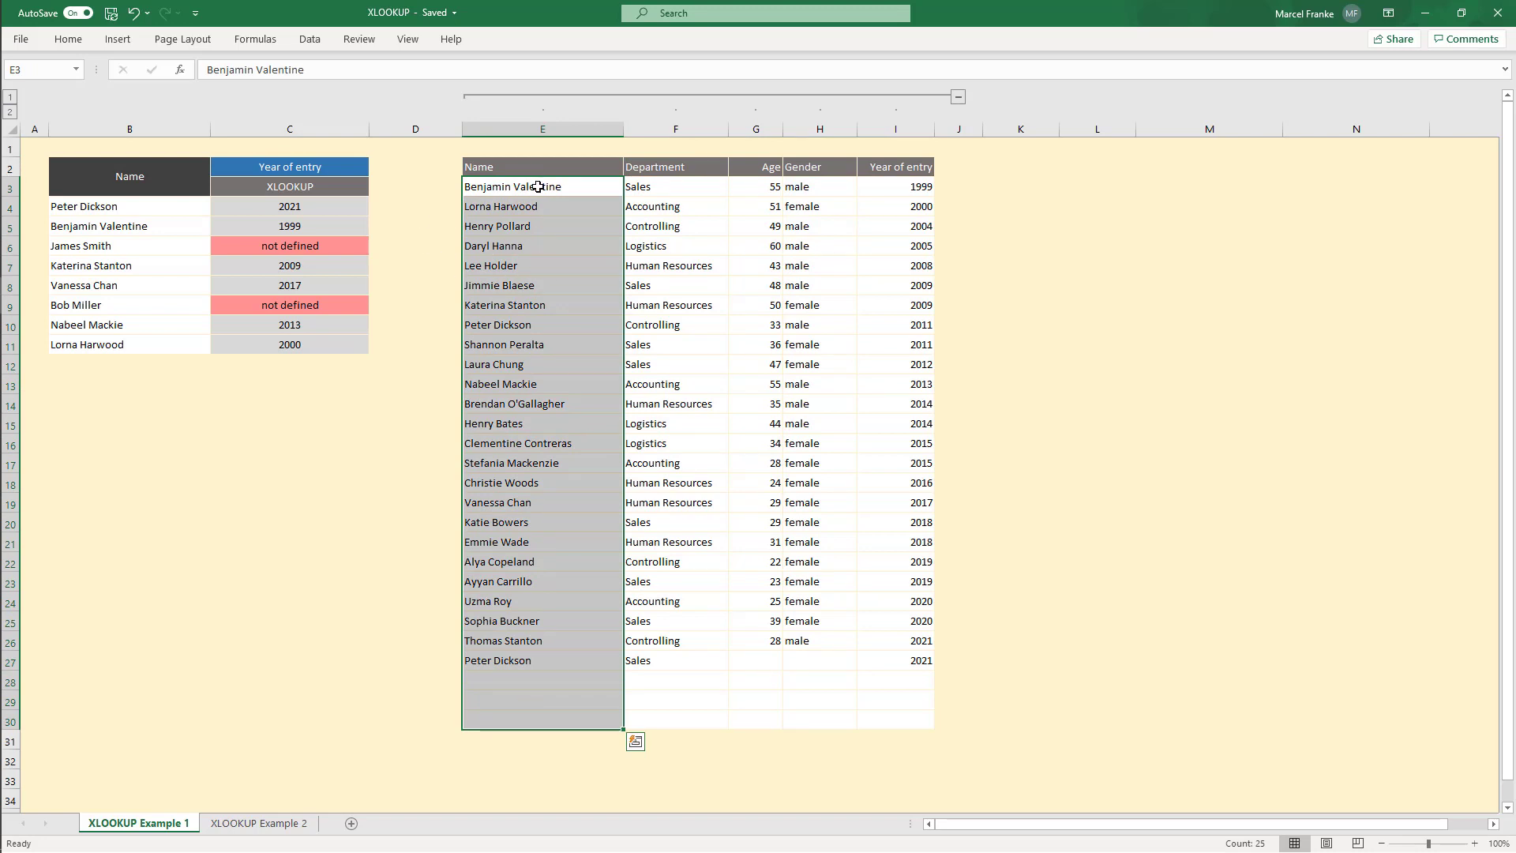
drag(521, 184, 911, 718)
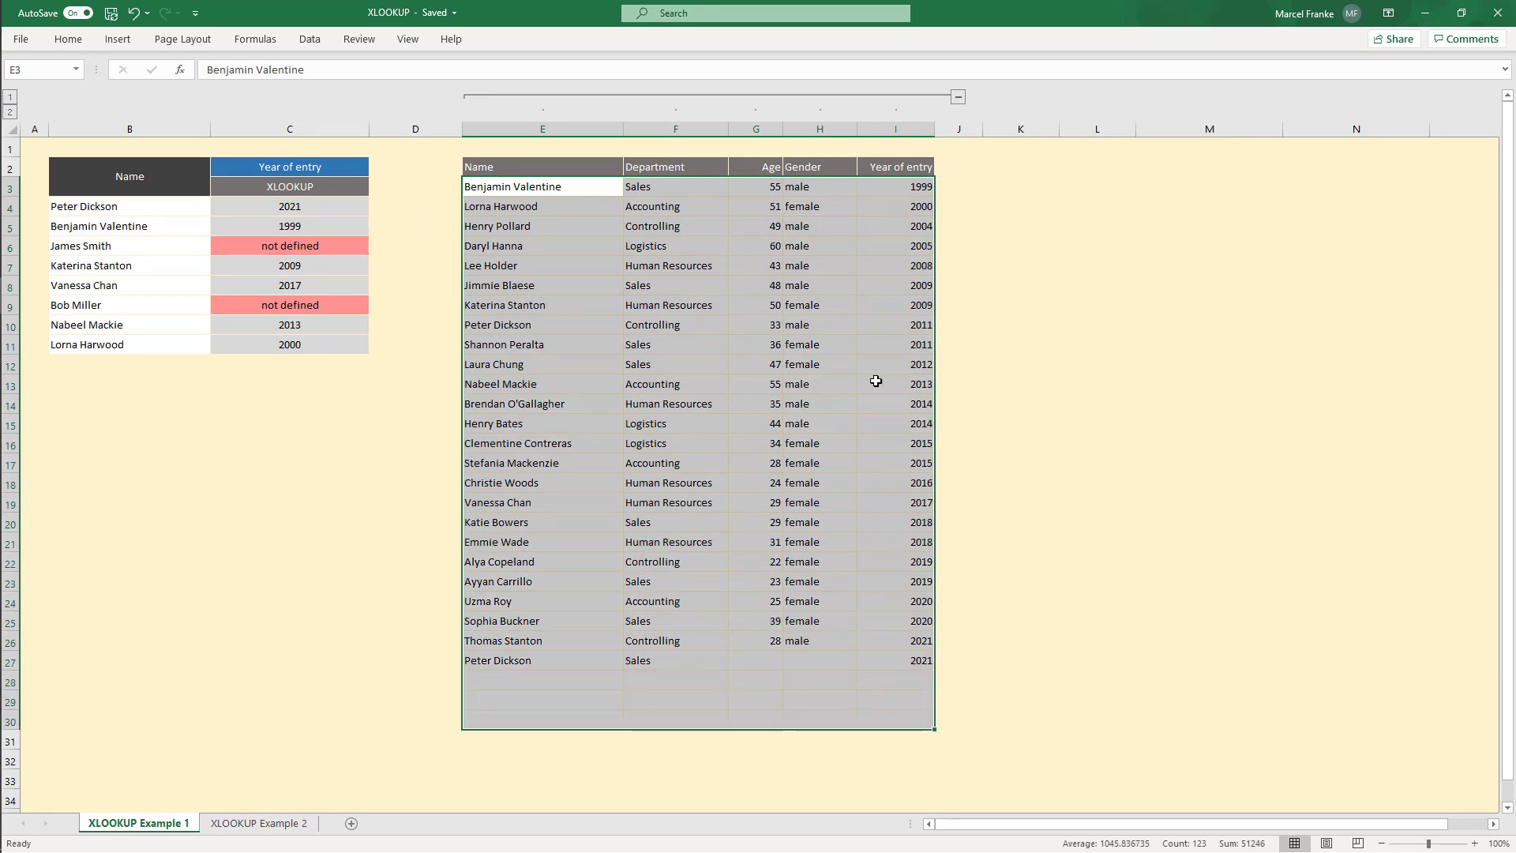
drag(524, 190, 907, 721)
click(603, 280)
drag(475, 169, 932, 168)
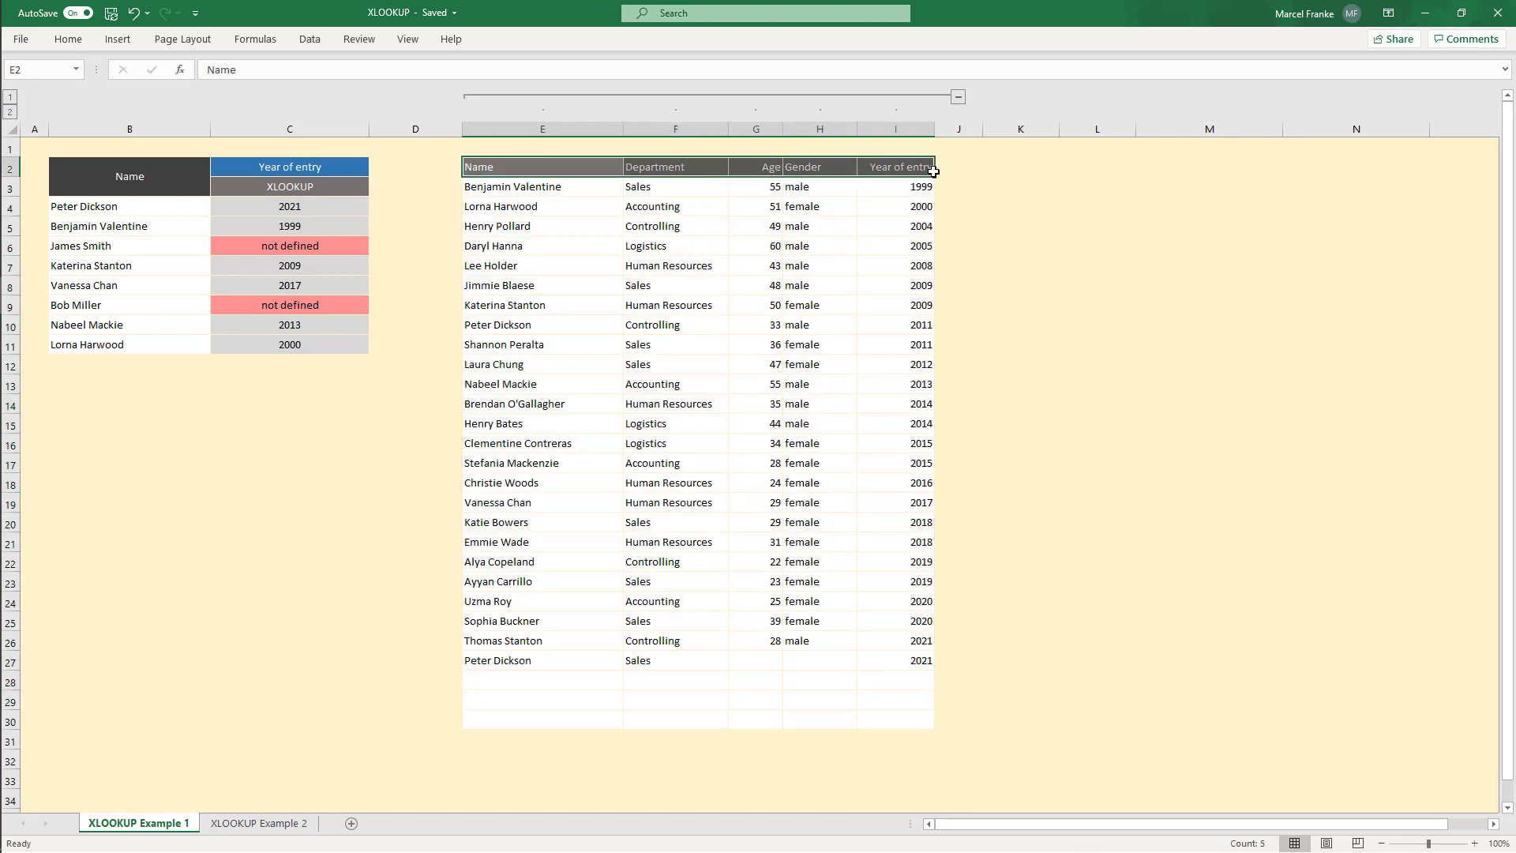
click(260, 39)
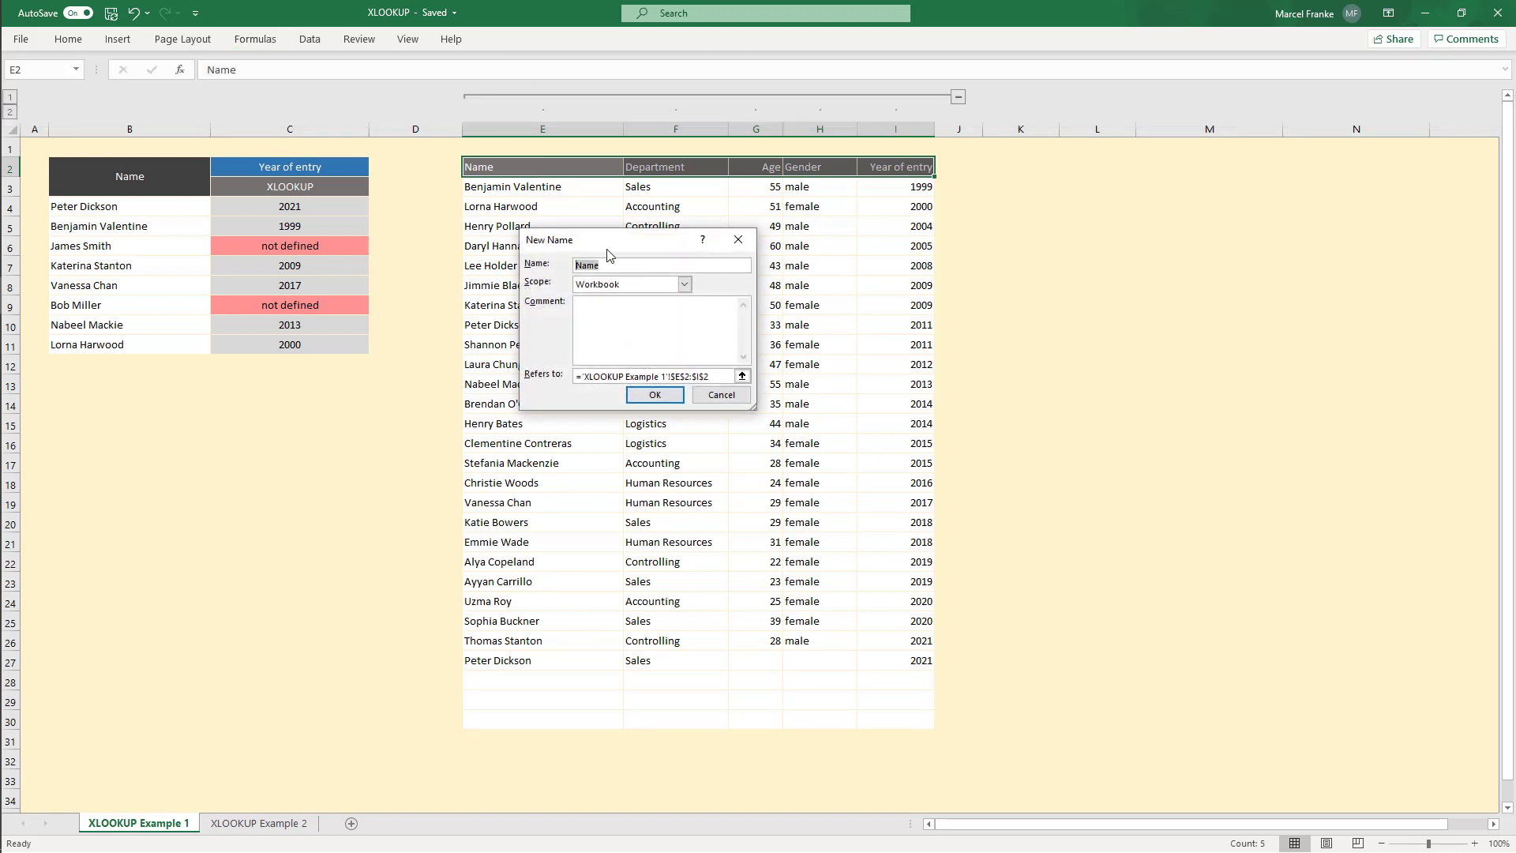
text(NR_Employee_Heading)
click(654, 395)
Step: Define the name NR_Employee_Names for the employee name column E3:E30
drag(553, 188, 543, 719)
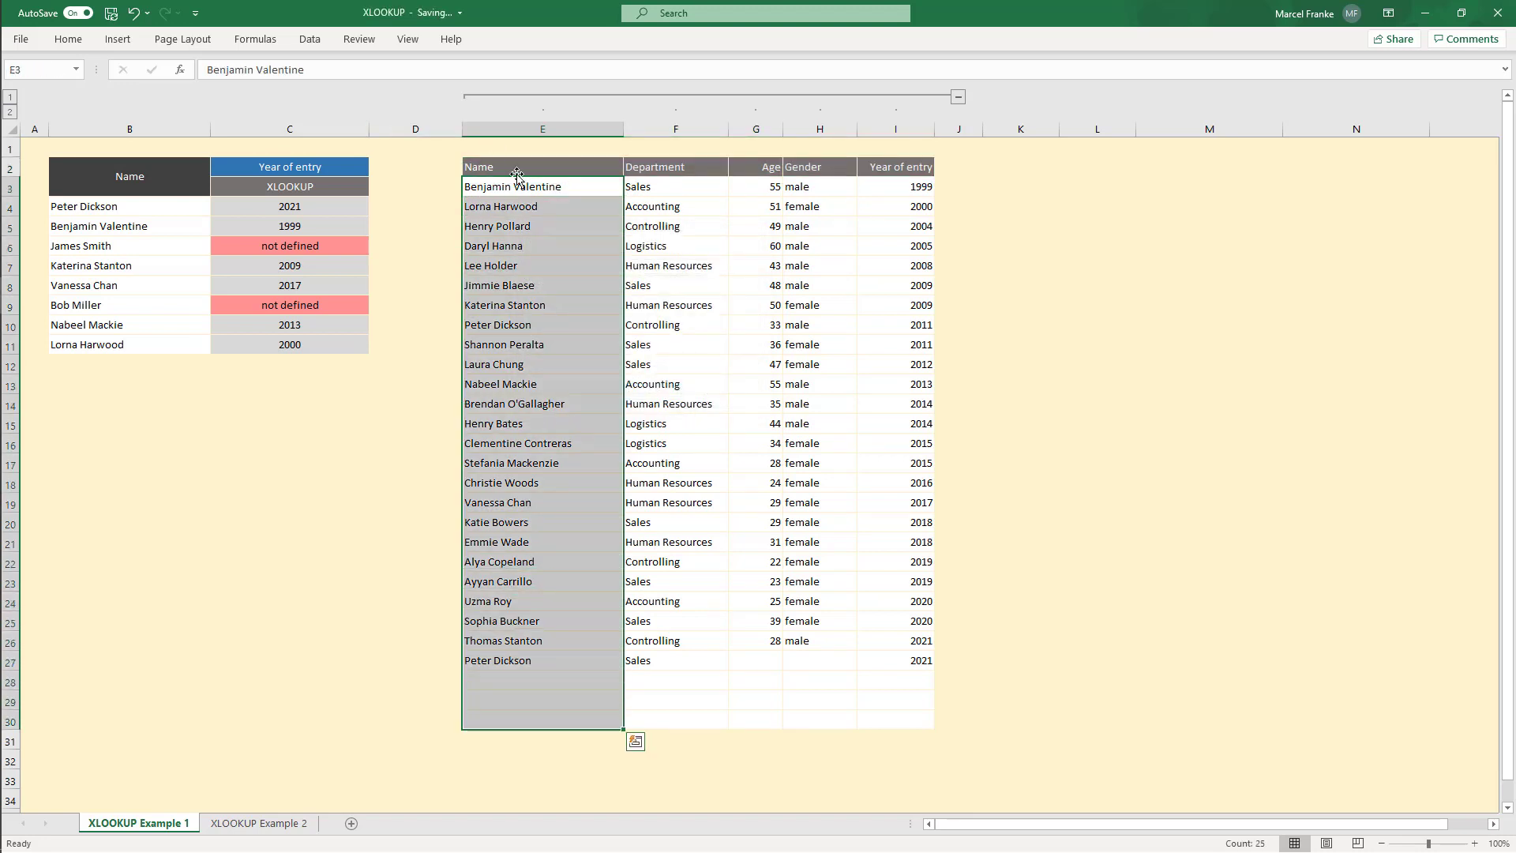
click(251, 41)
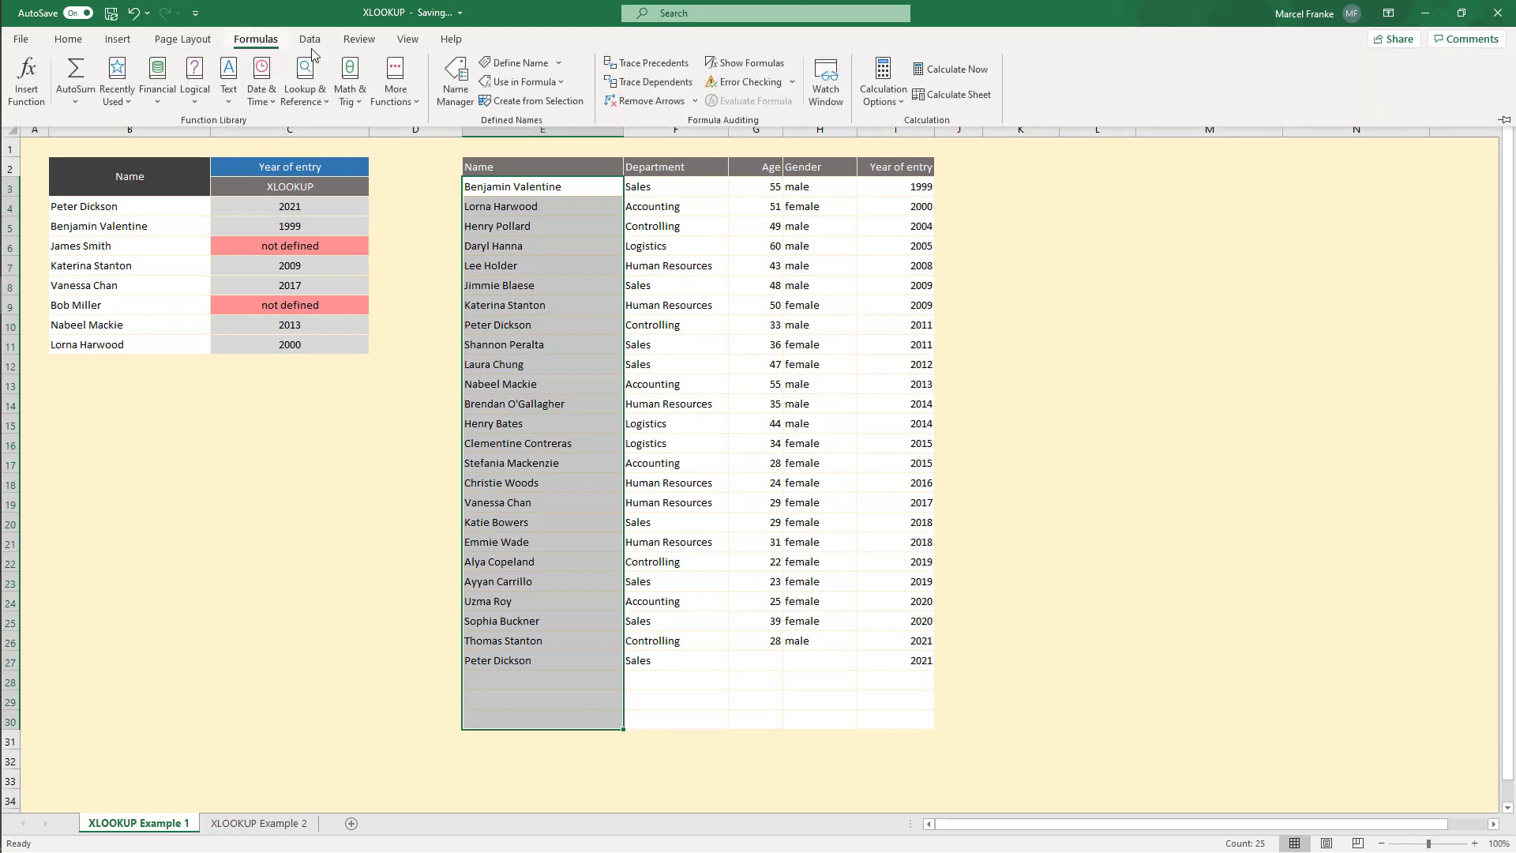
click(495, 60)
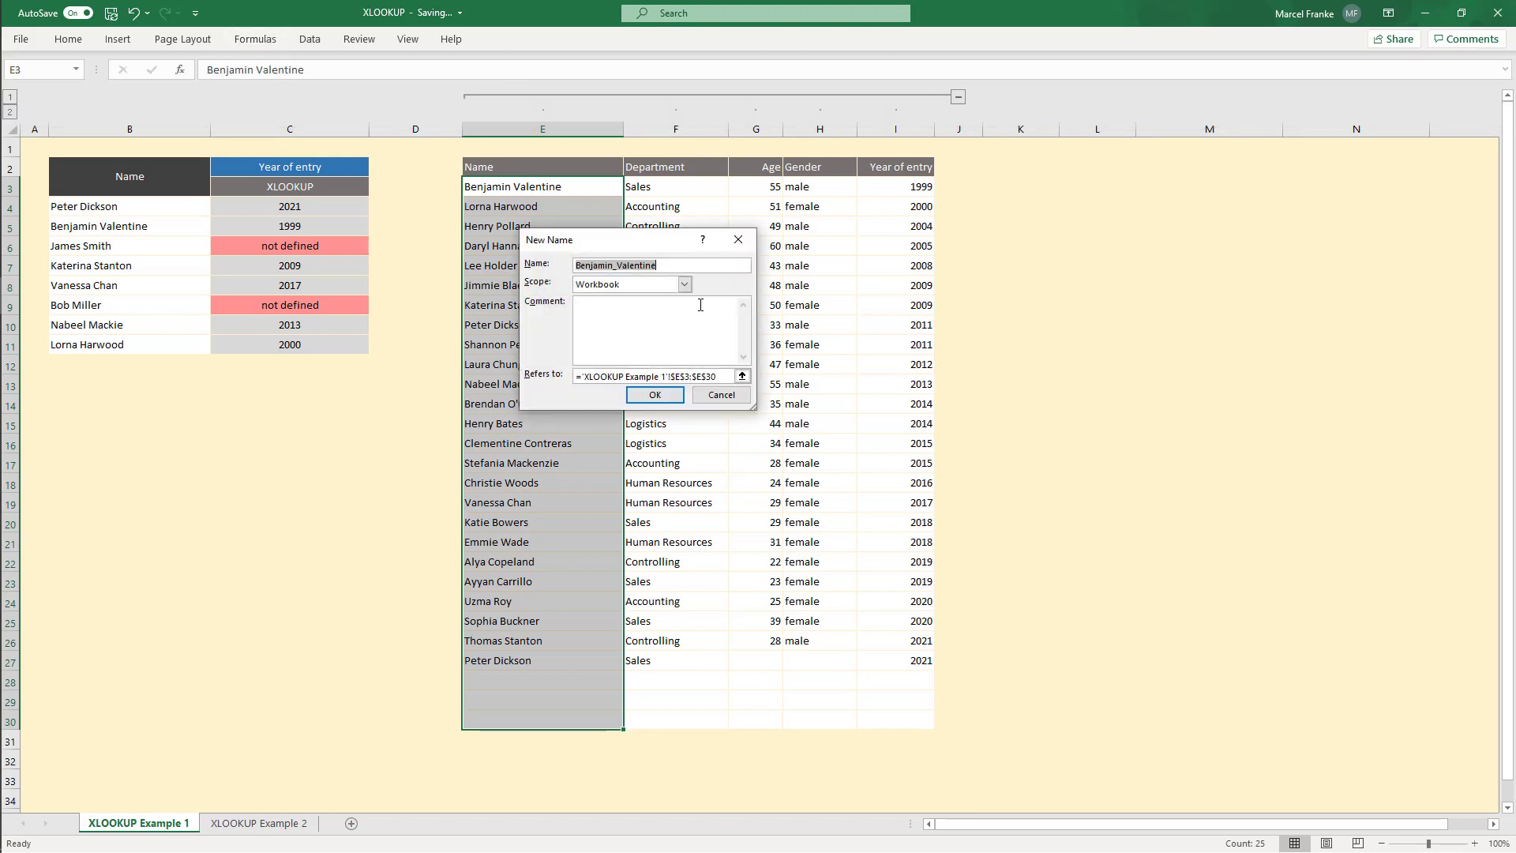
text(NR_Employee_Names)
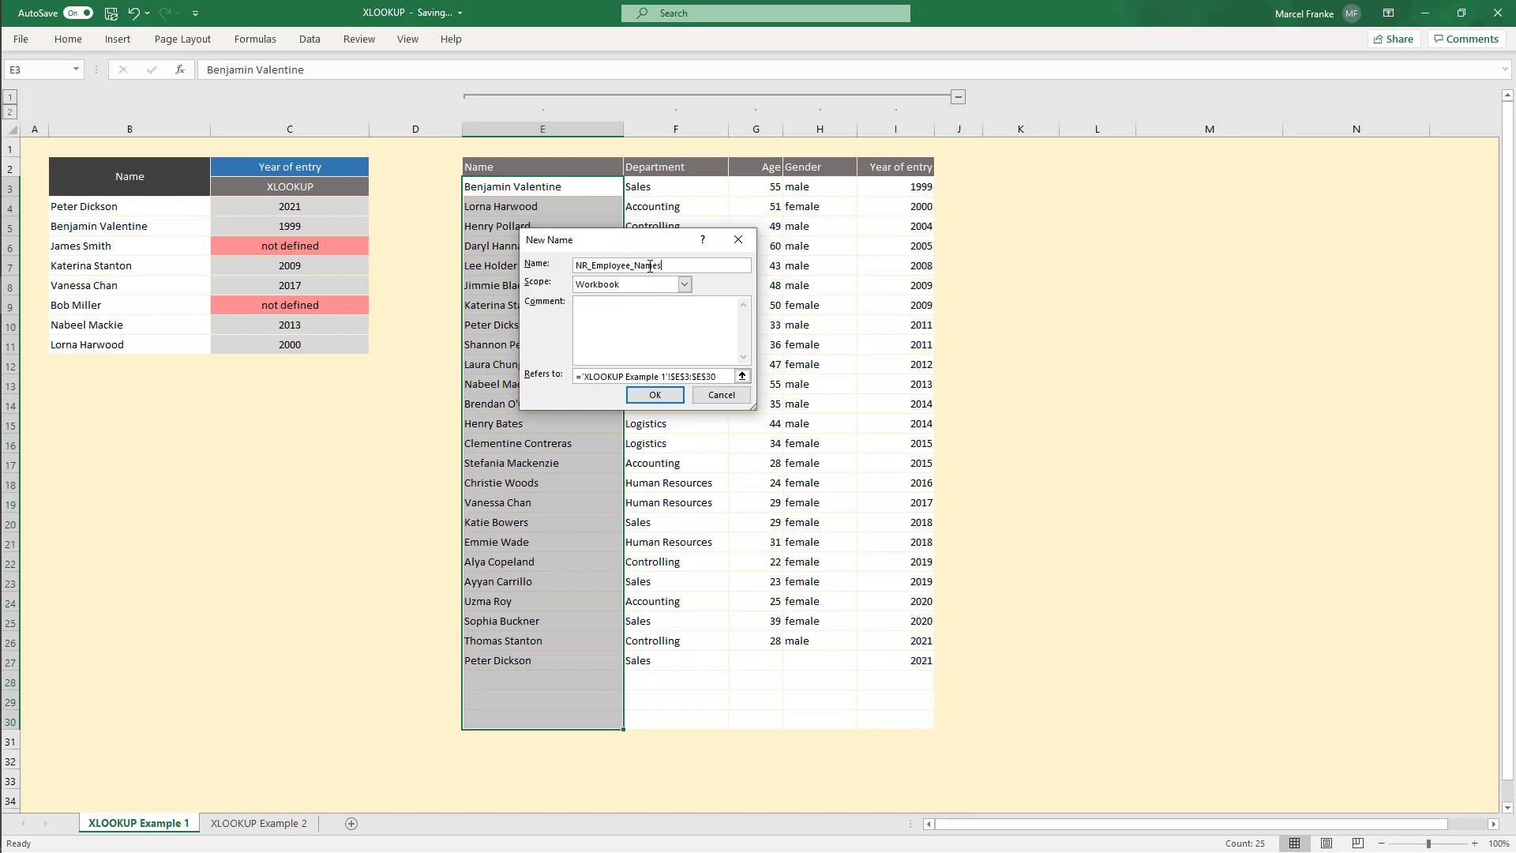
click(655, 395)
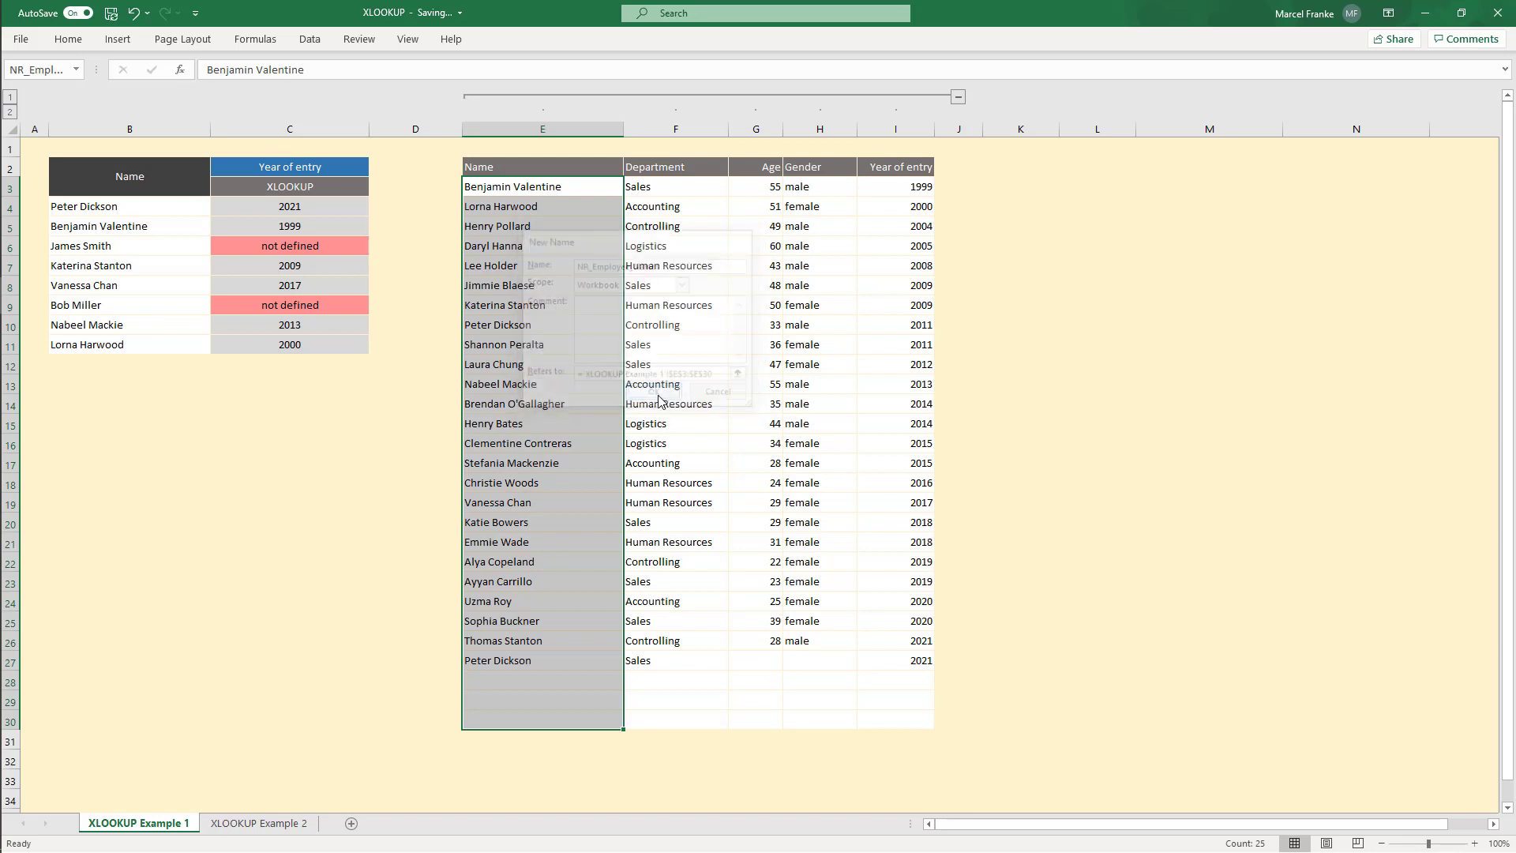
Step: Define the name NR_Employee_Data for the full data range E3:I30
click(517, 186)
drag(518, 186, 890, 709)
click(261, 43)
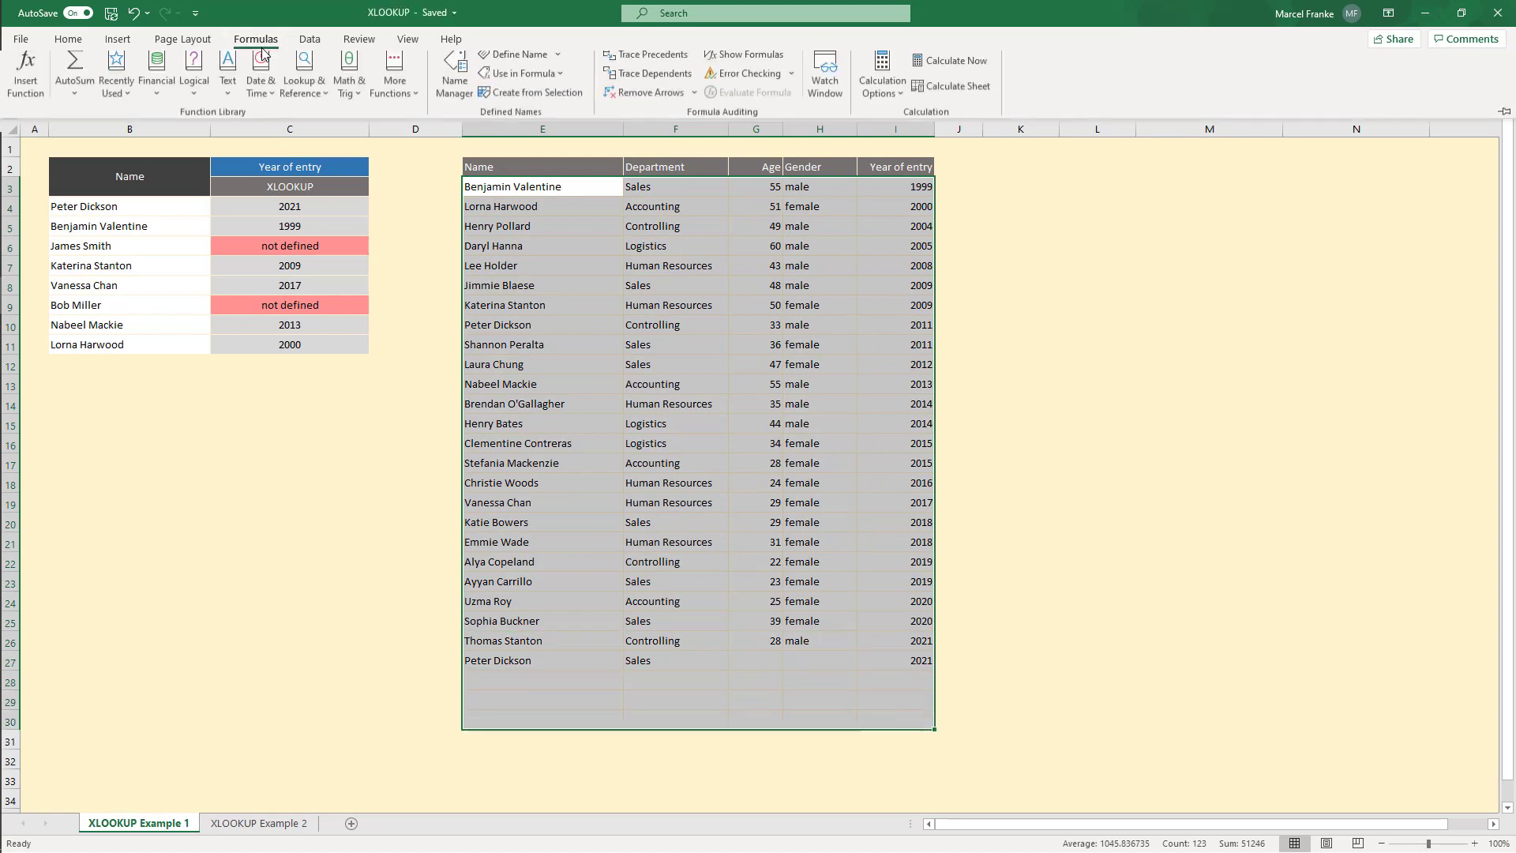
click(553, 69)
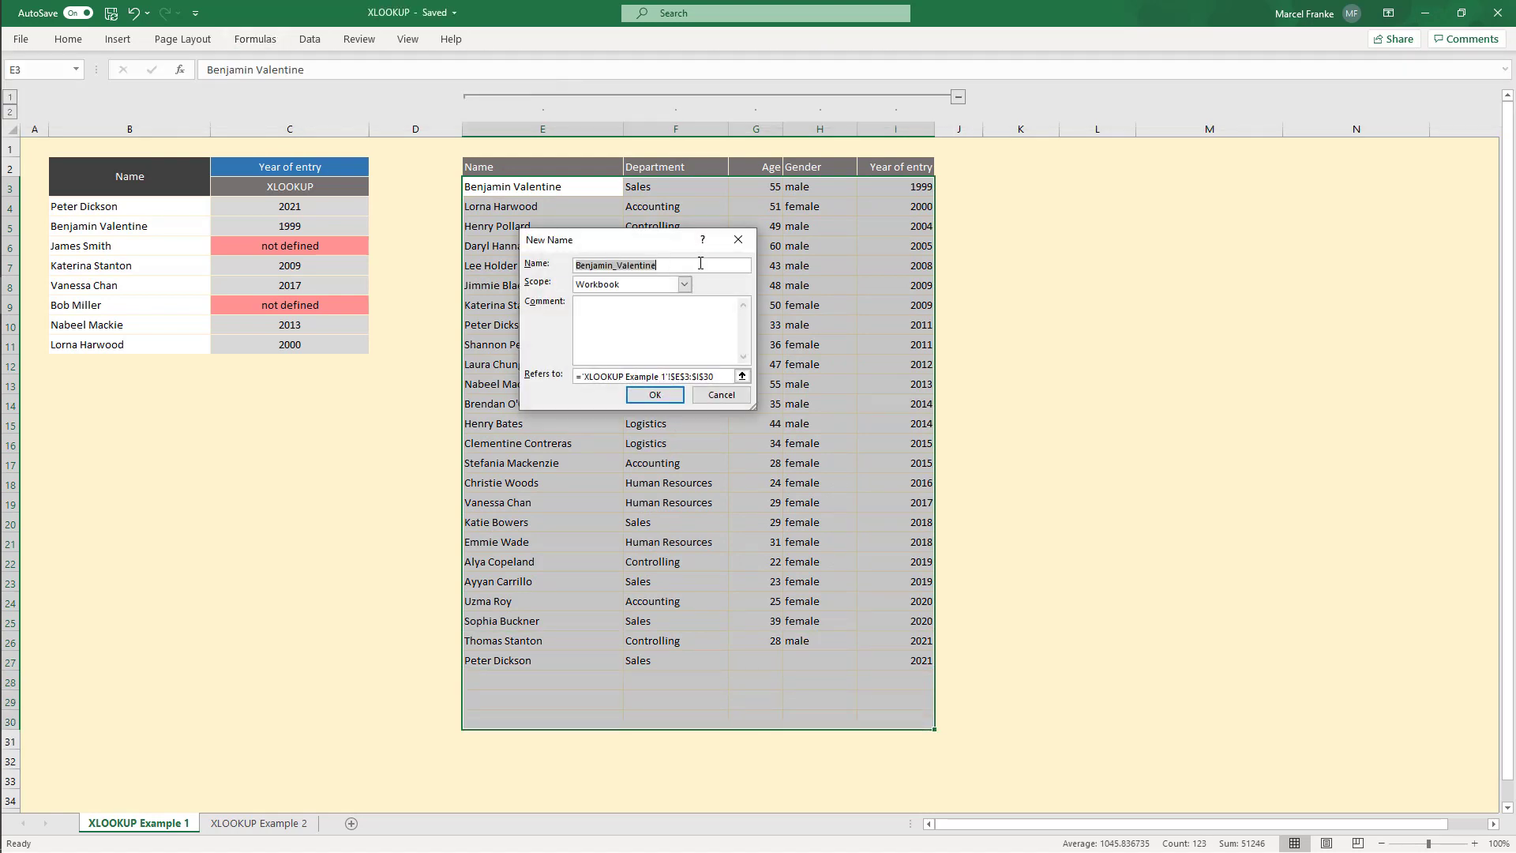
text(NR_Employee_Data)
click(655, 394)
click(665, 387)
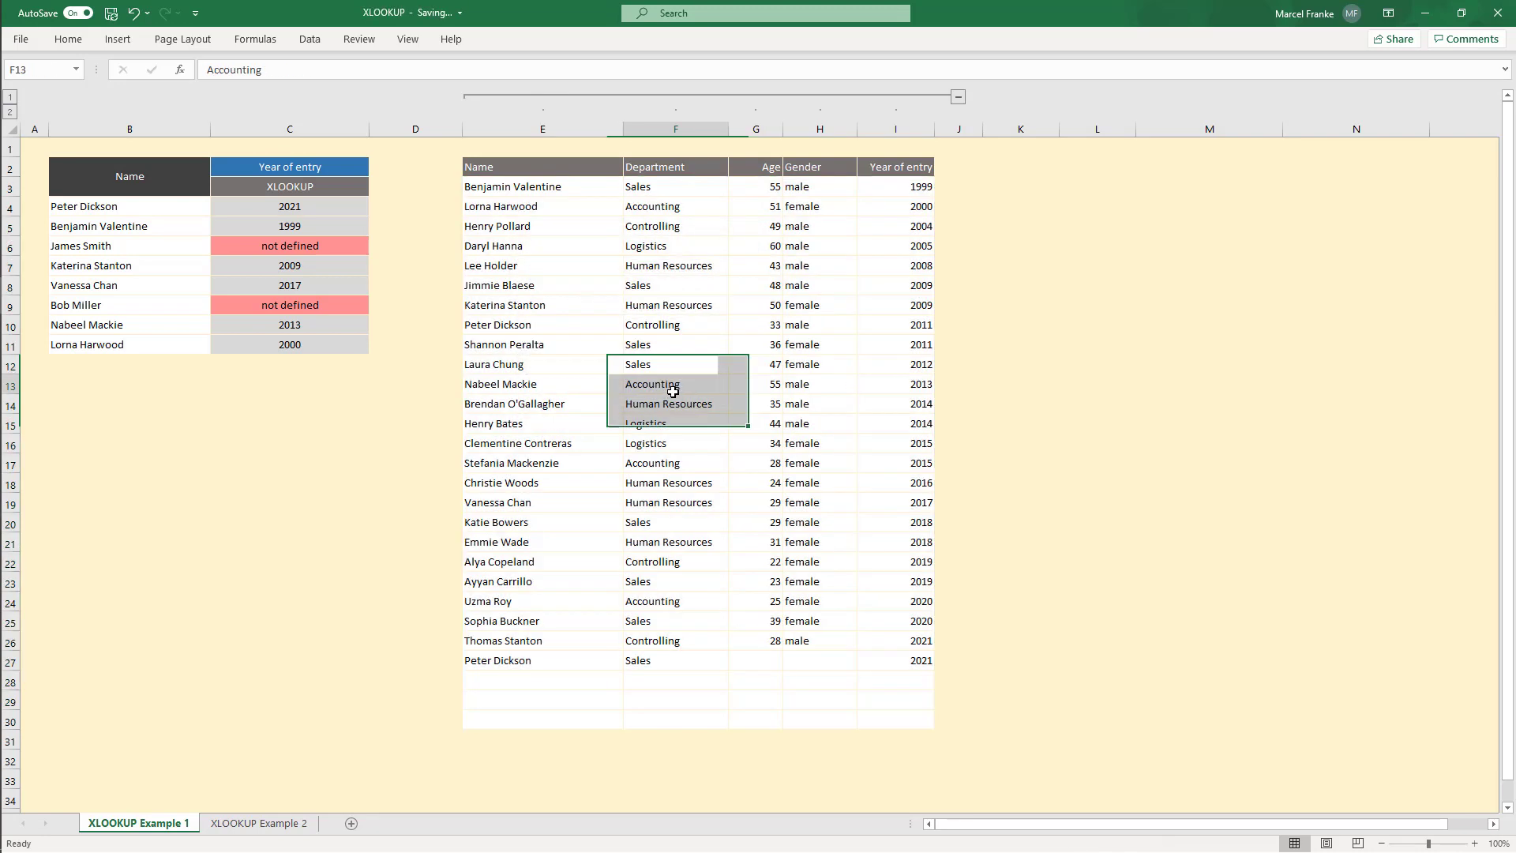
Step: Review the three defined names in the Name Manager
click(254, 39)
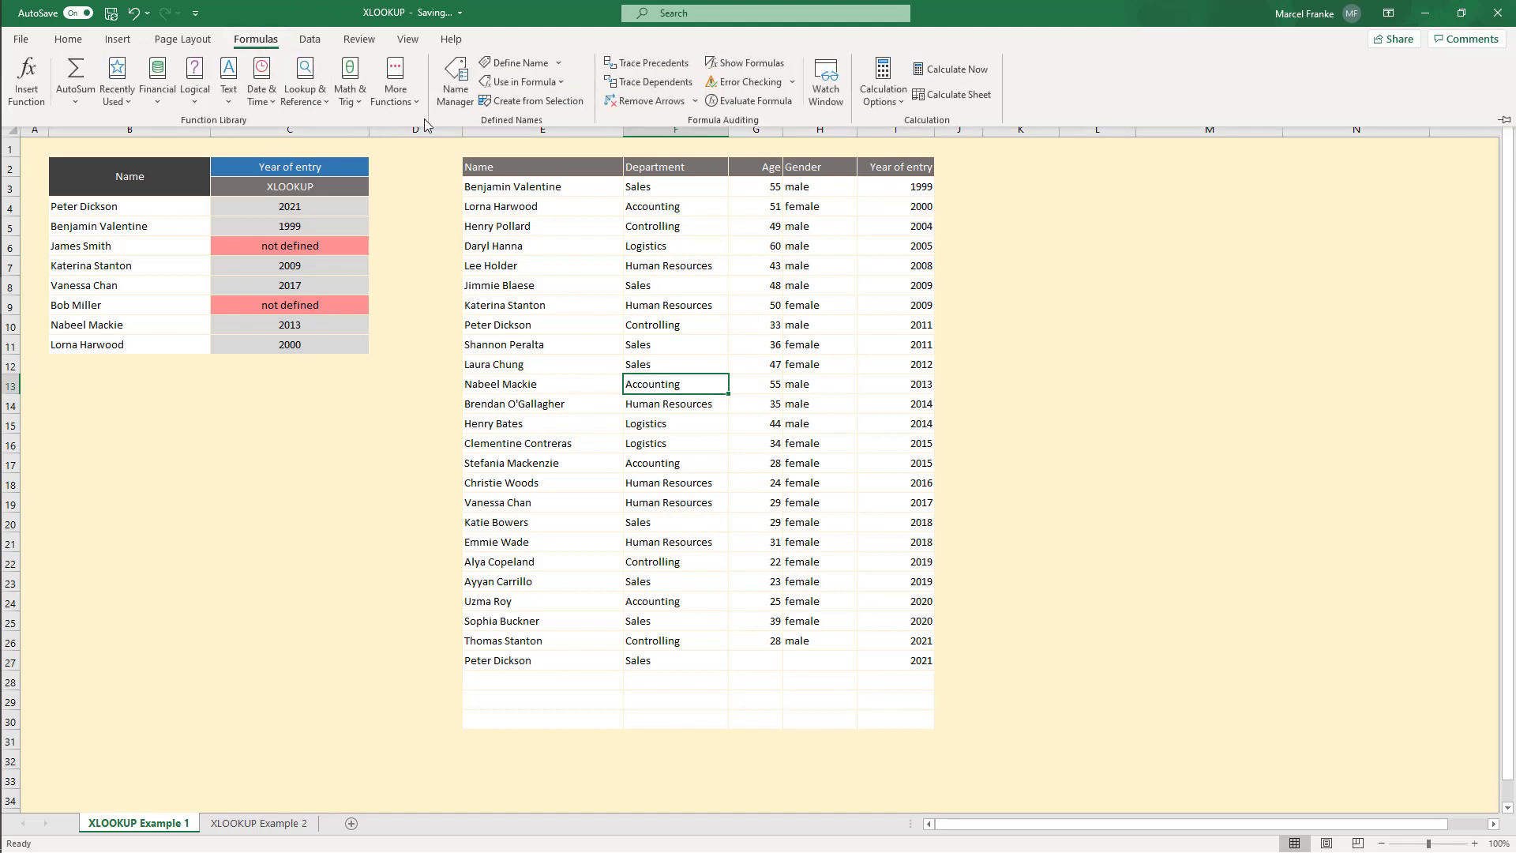
click(457, 76)
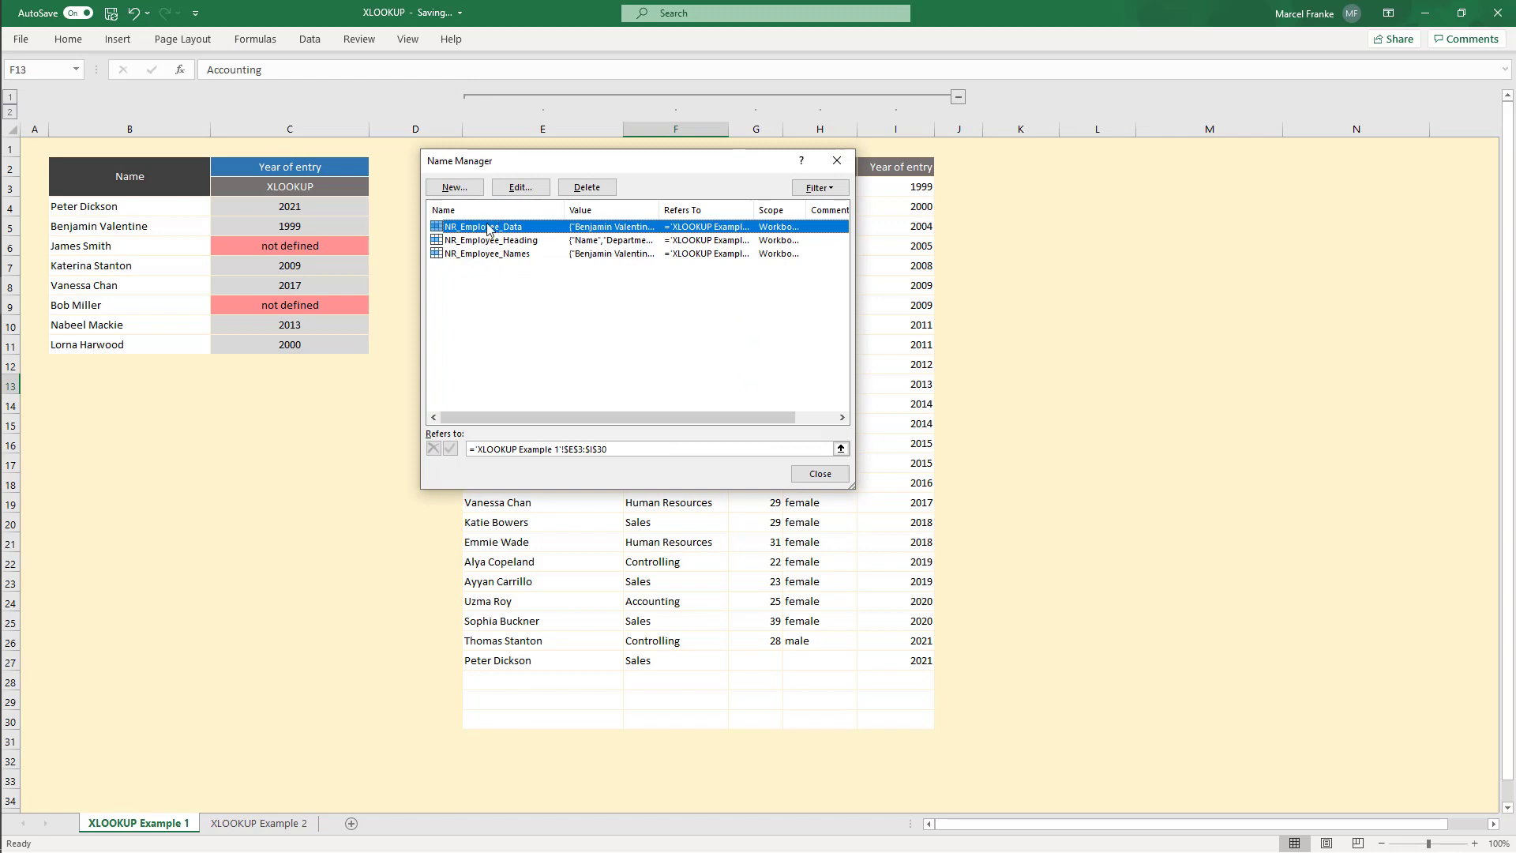
click(498, 254)
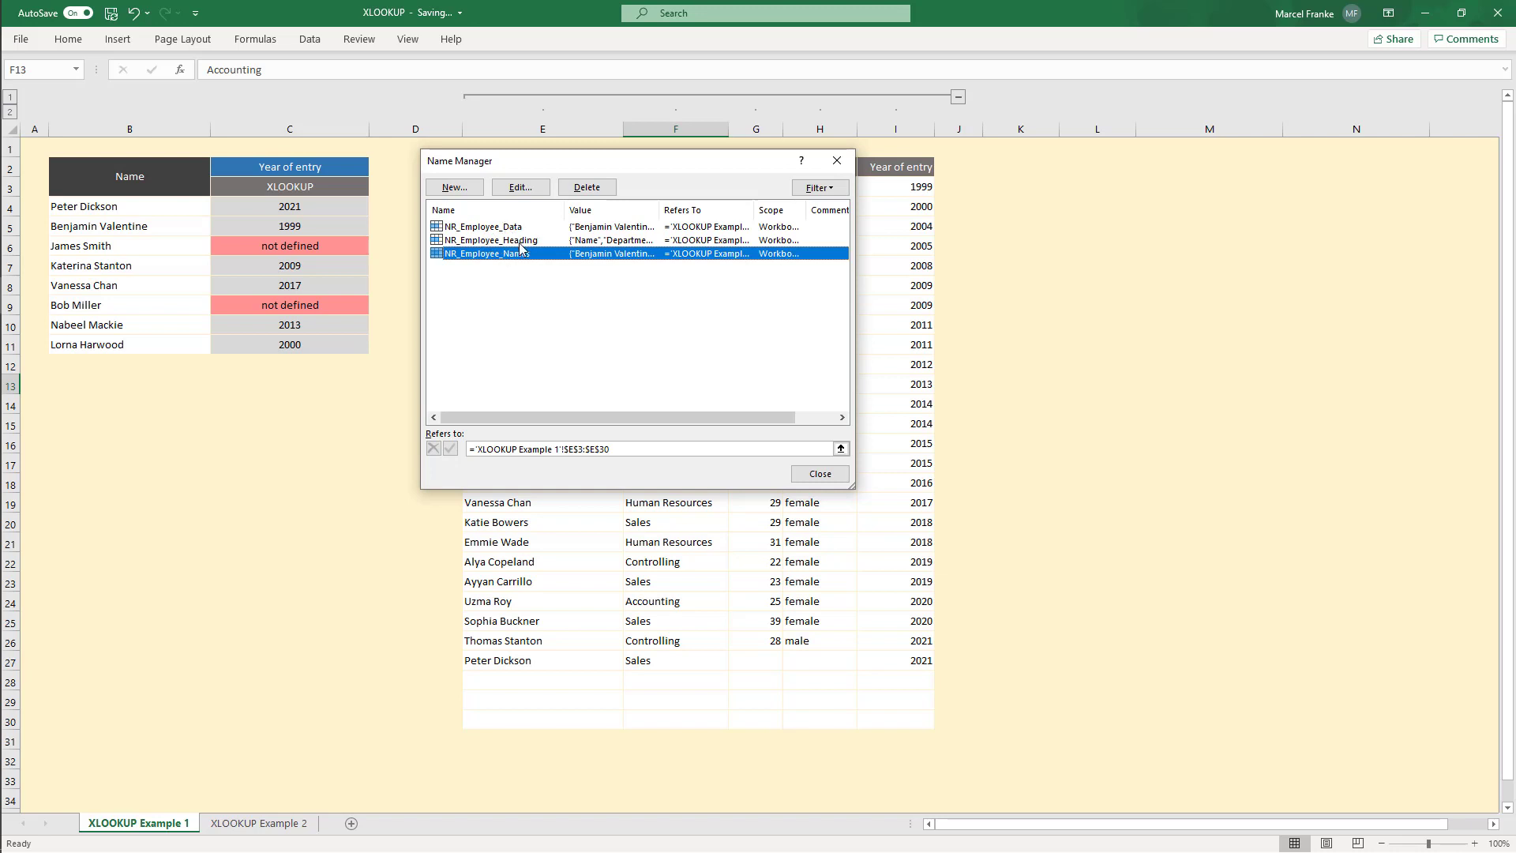
click(820, 474)
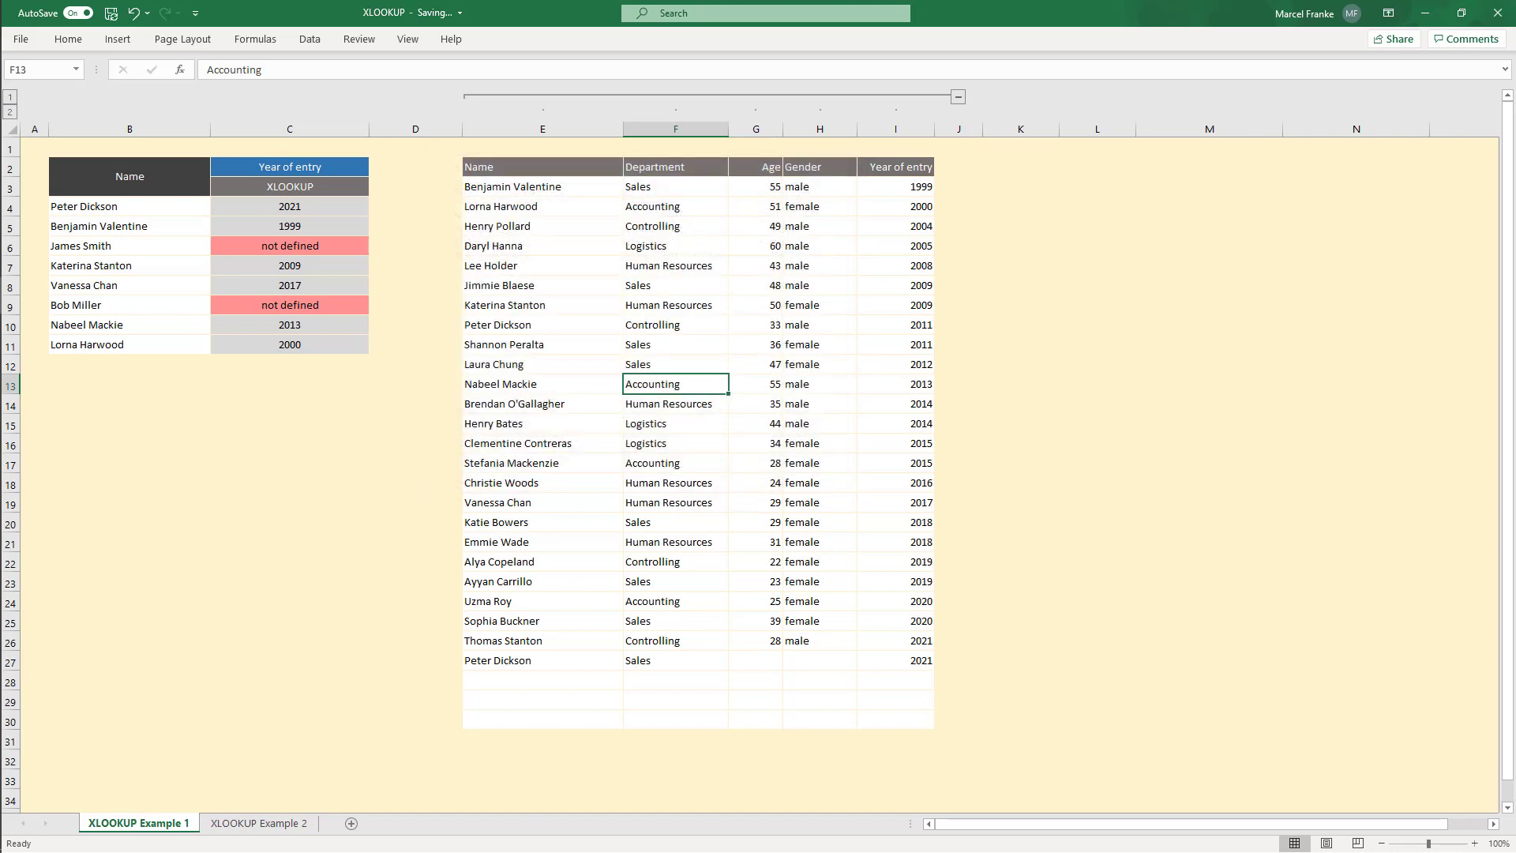
Step: Clear the lookup formula from C4, leaving C4 selected for a new formula
click(312, 214)
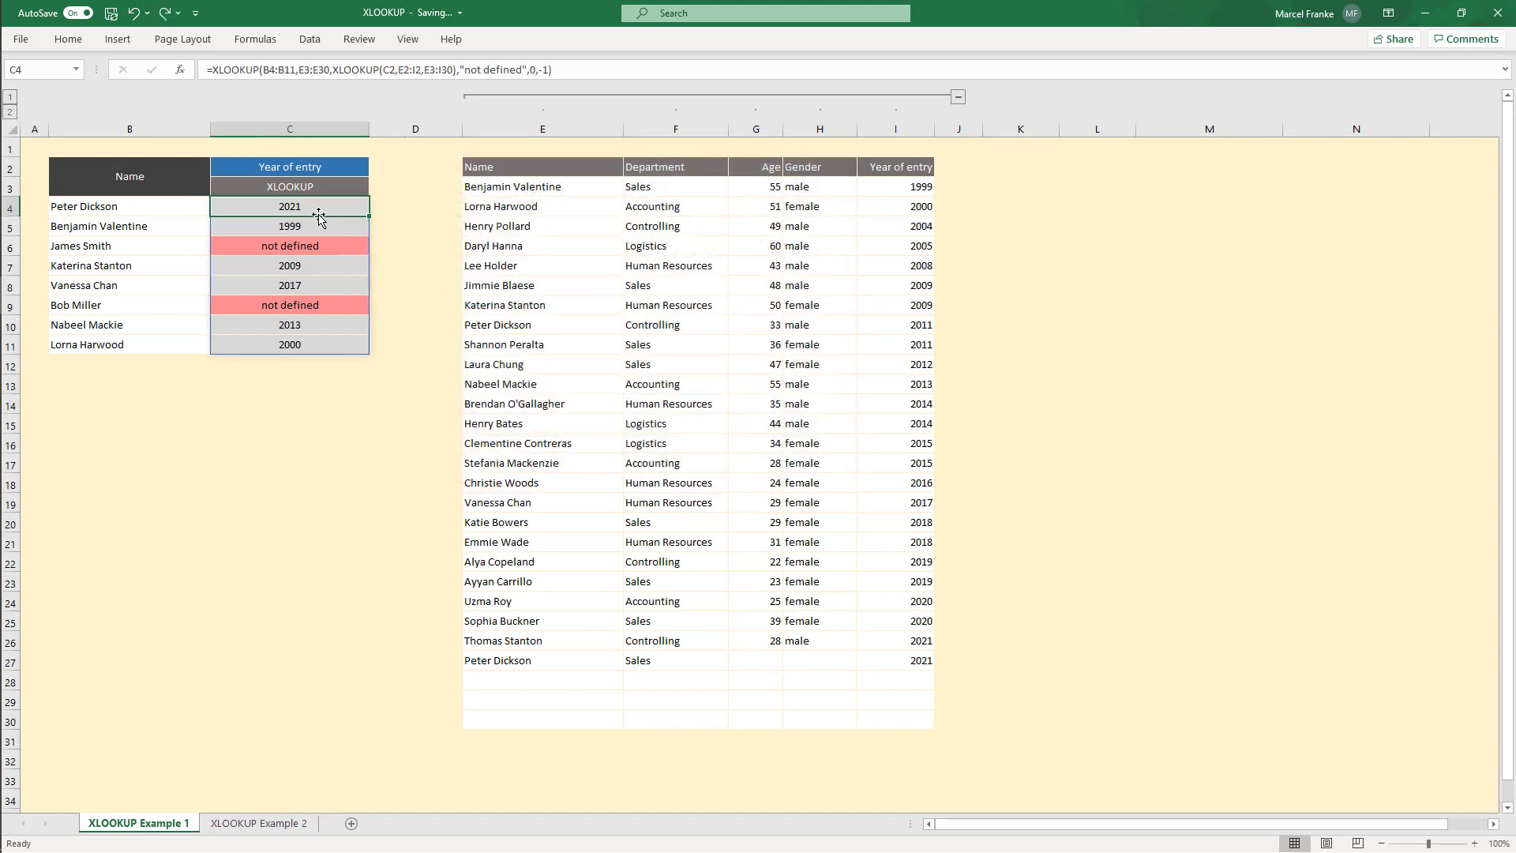
key(Delete)
click(478, 169)
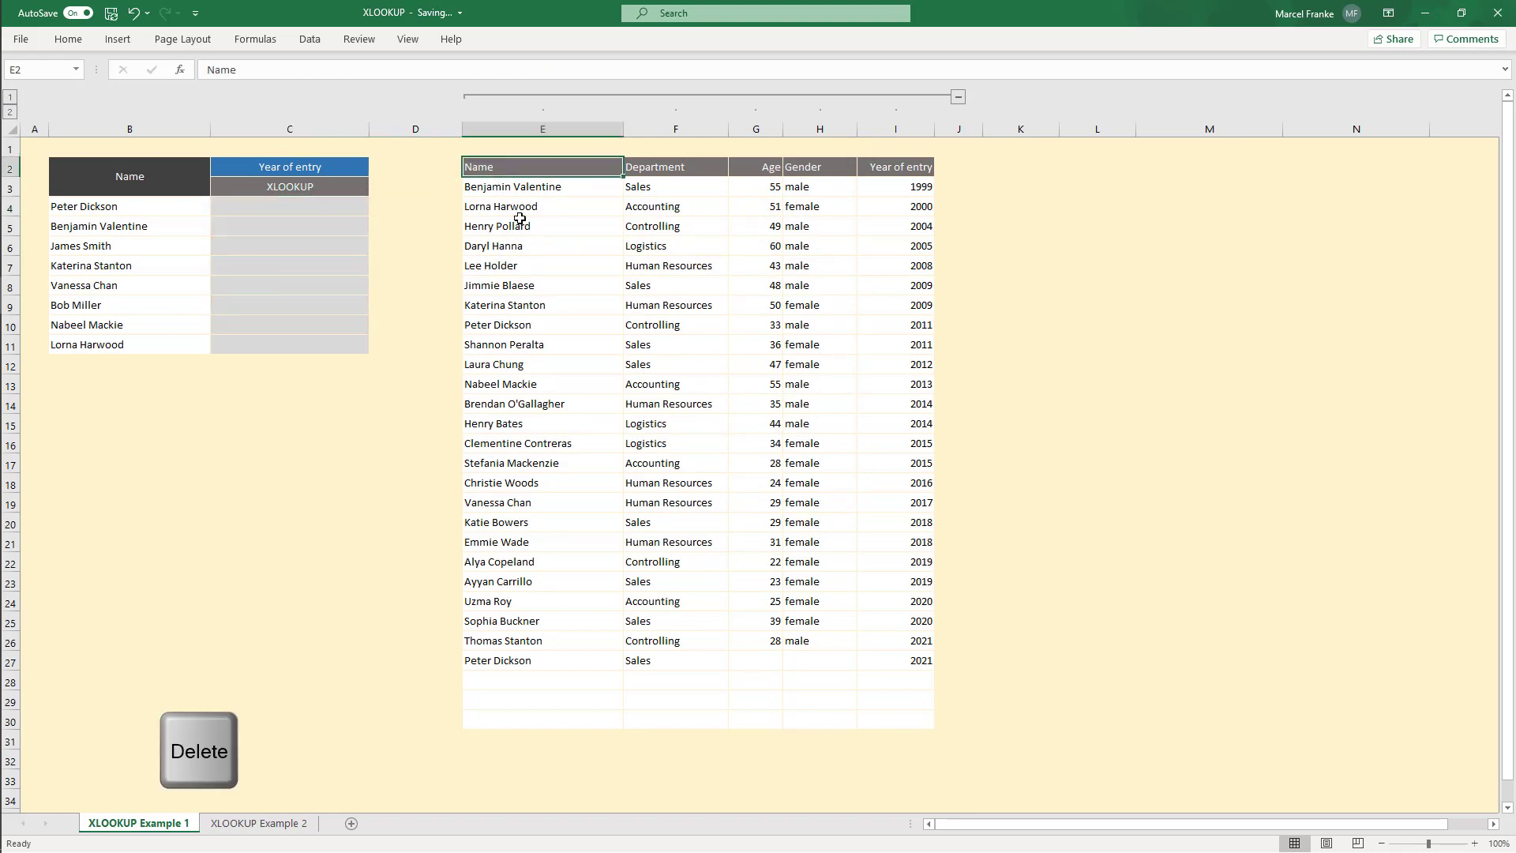
drag(520, 219, 896, 723)
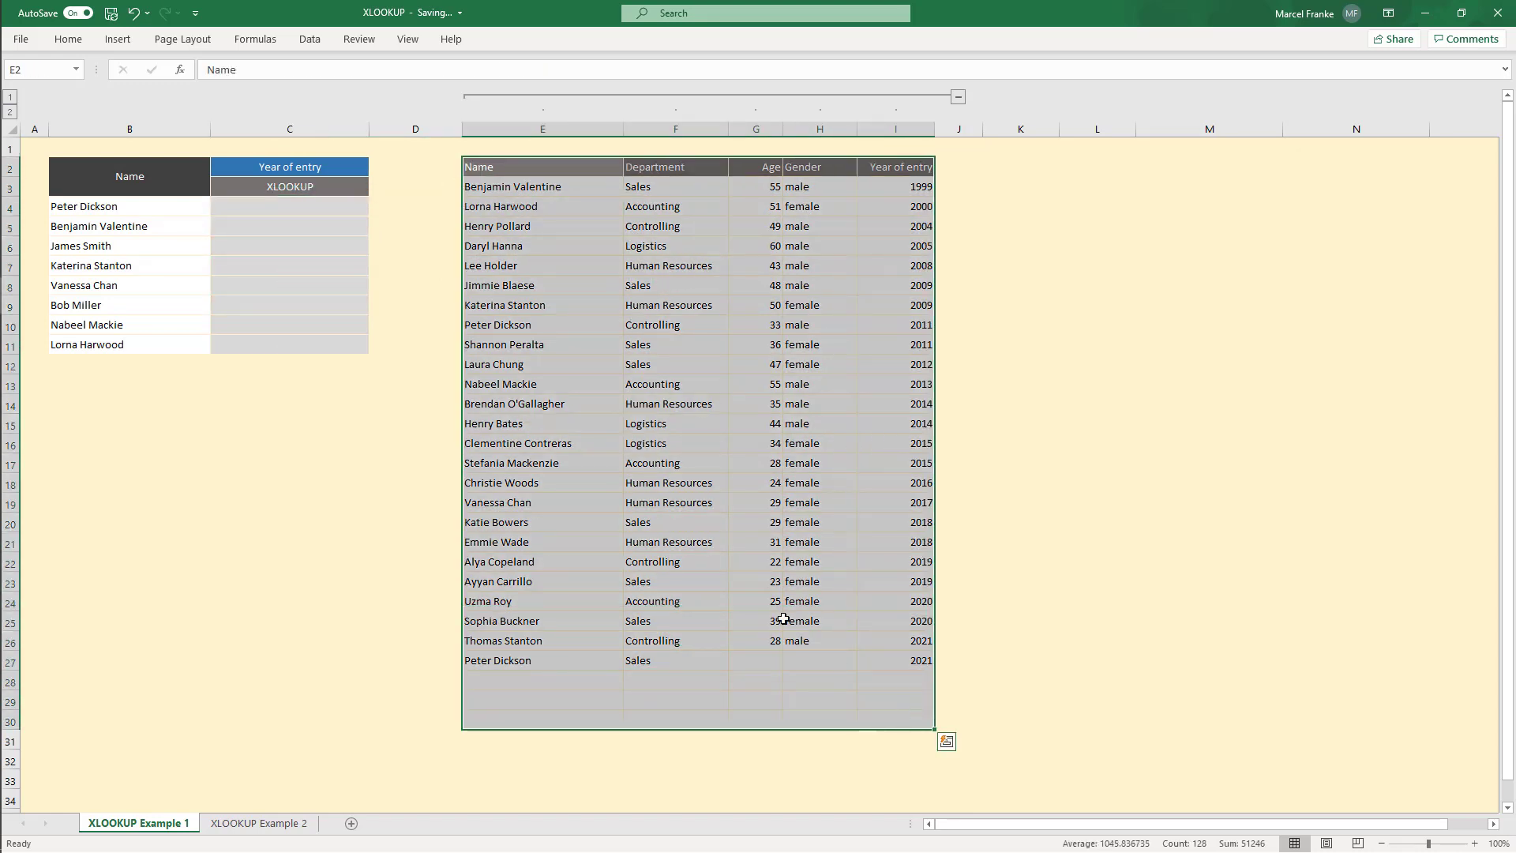
click(312, 169)
click(280, 212)
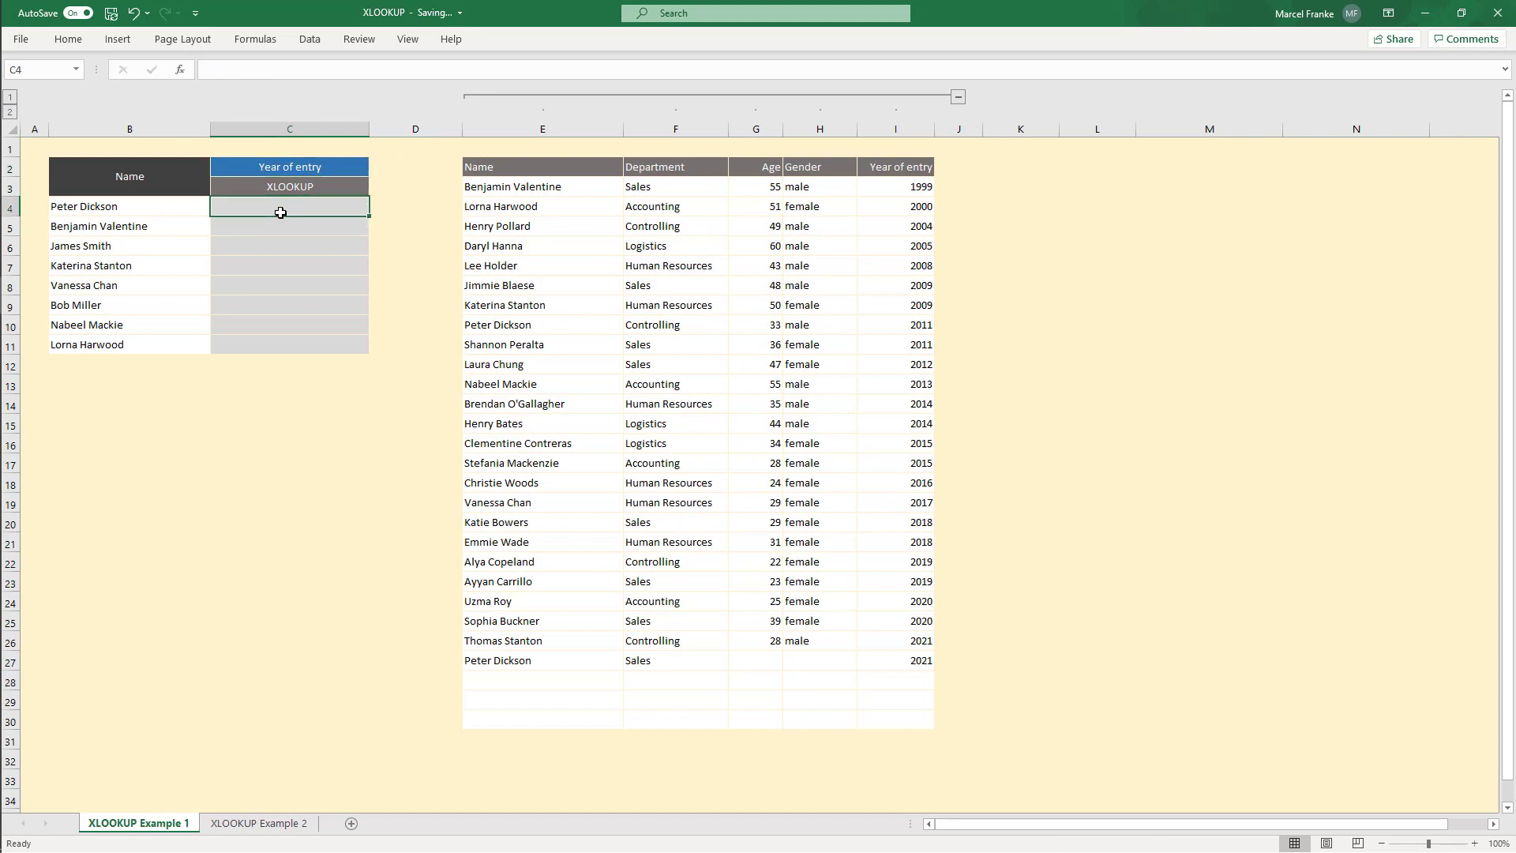
Step: Start an XLOOKUP in C4 with lookup value B4:B11 and lookup array NR_Employee_Names
text(=XLO)
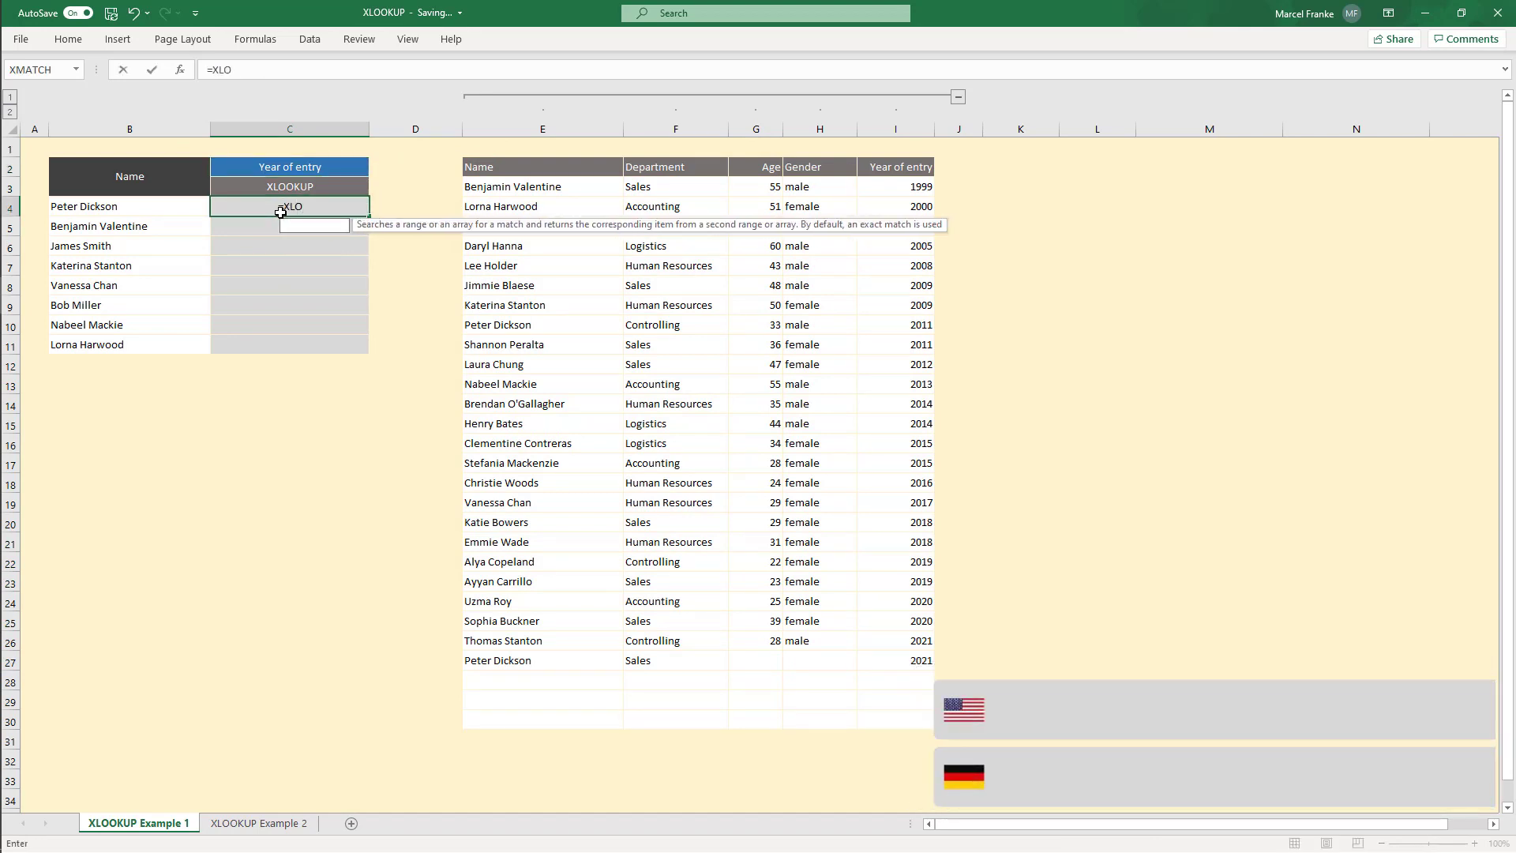
text(OKUP()
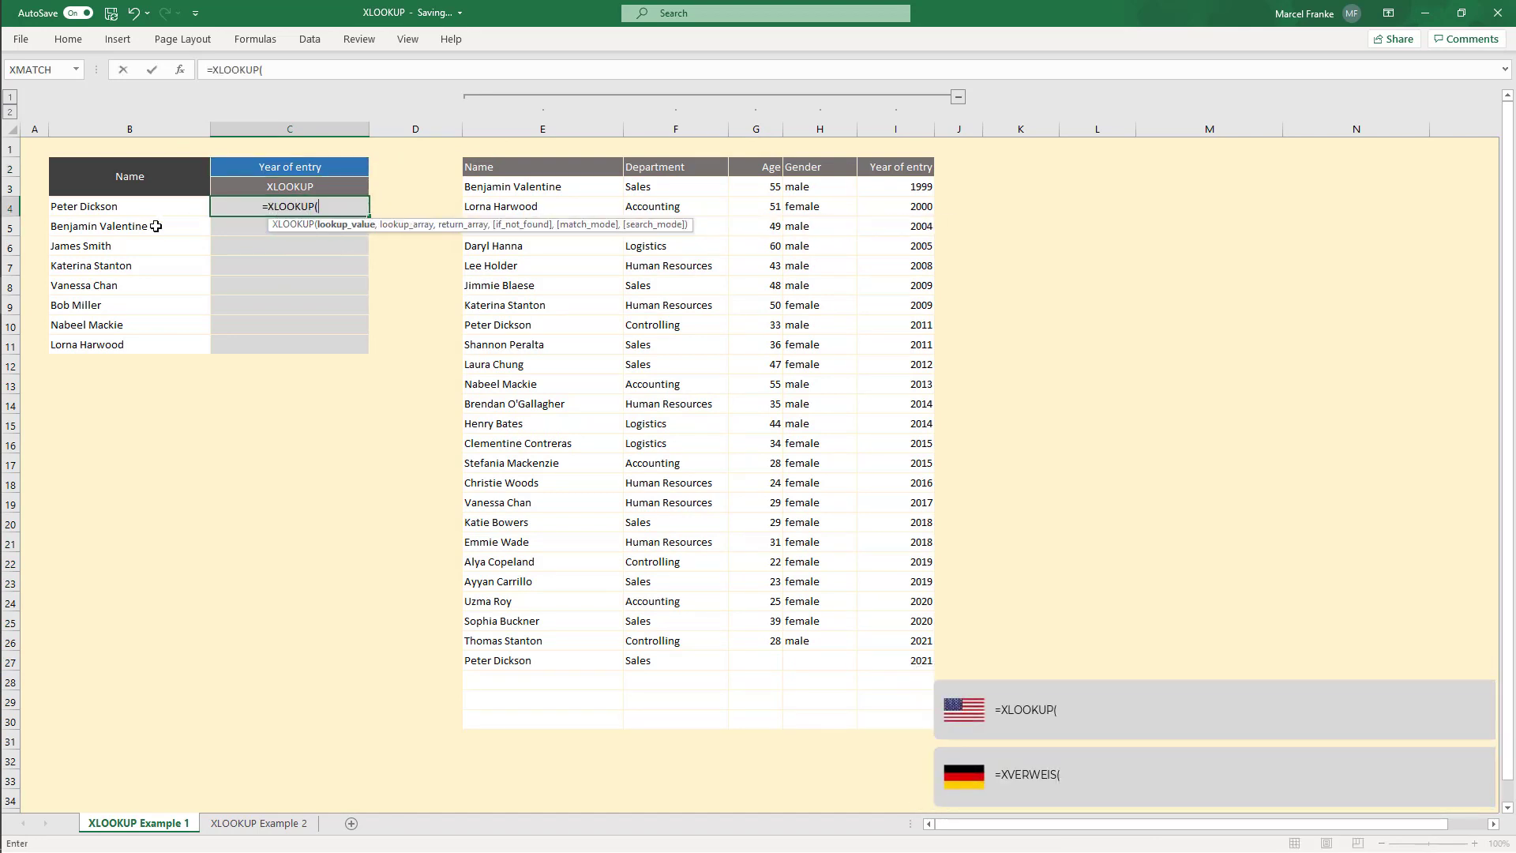
drag(126, 206, 128, 353)
text(,)
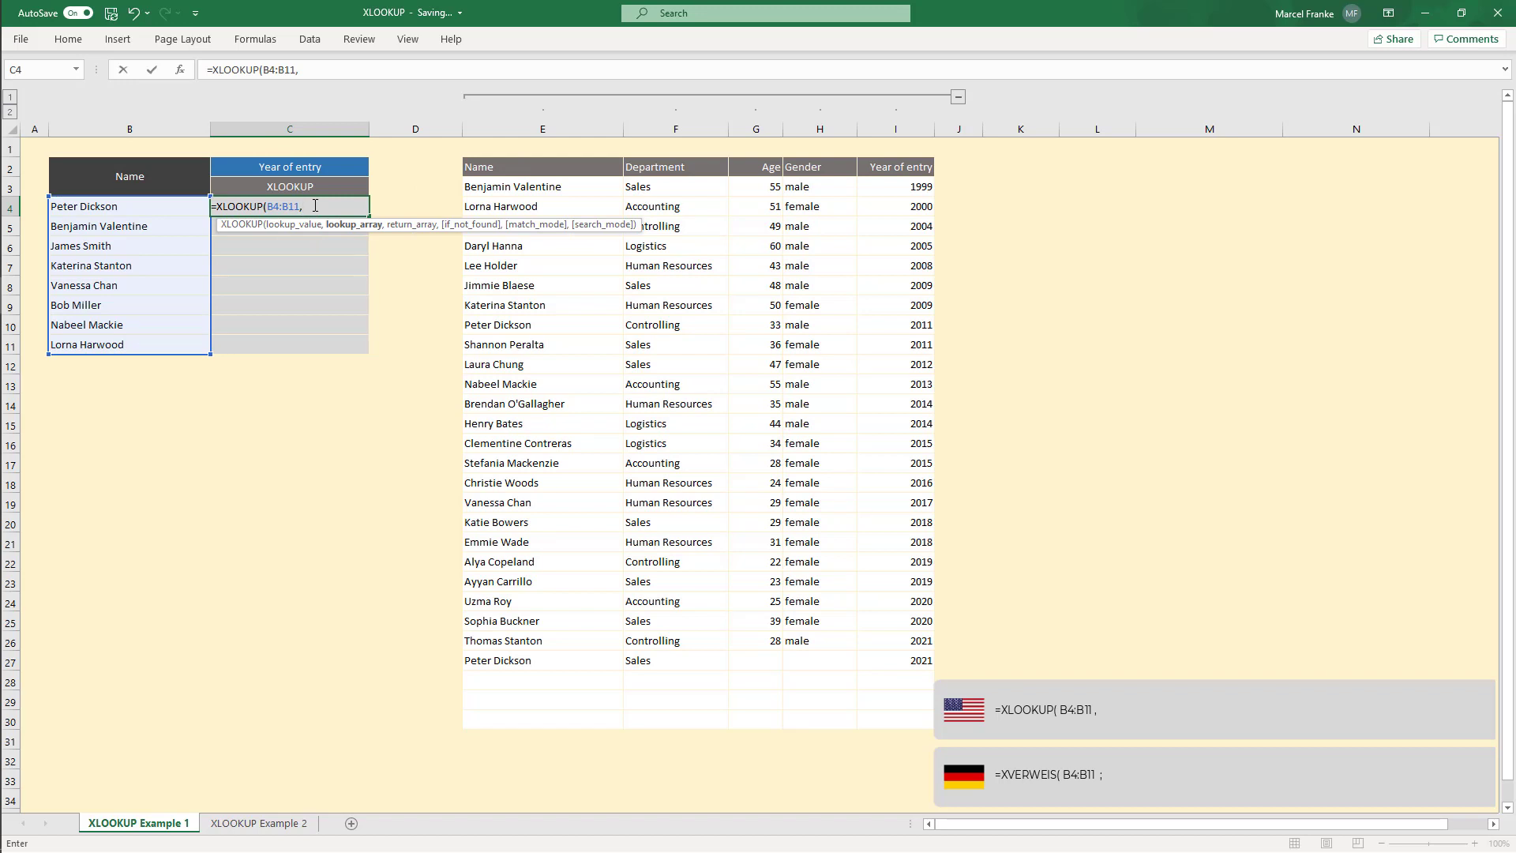
text(NR_EM)
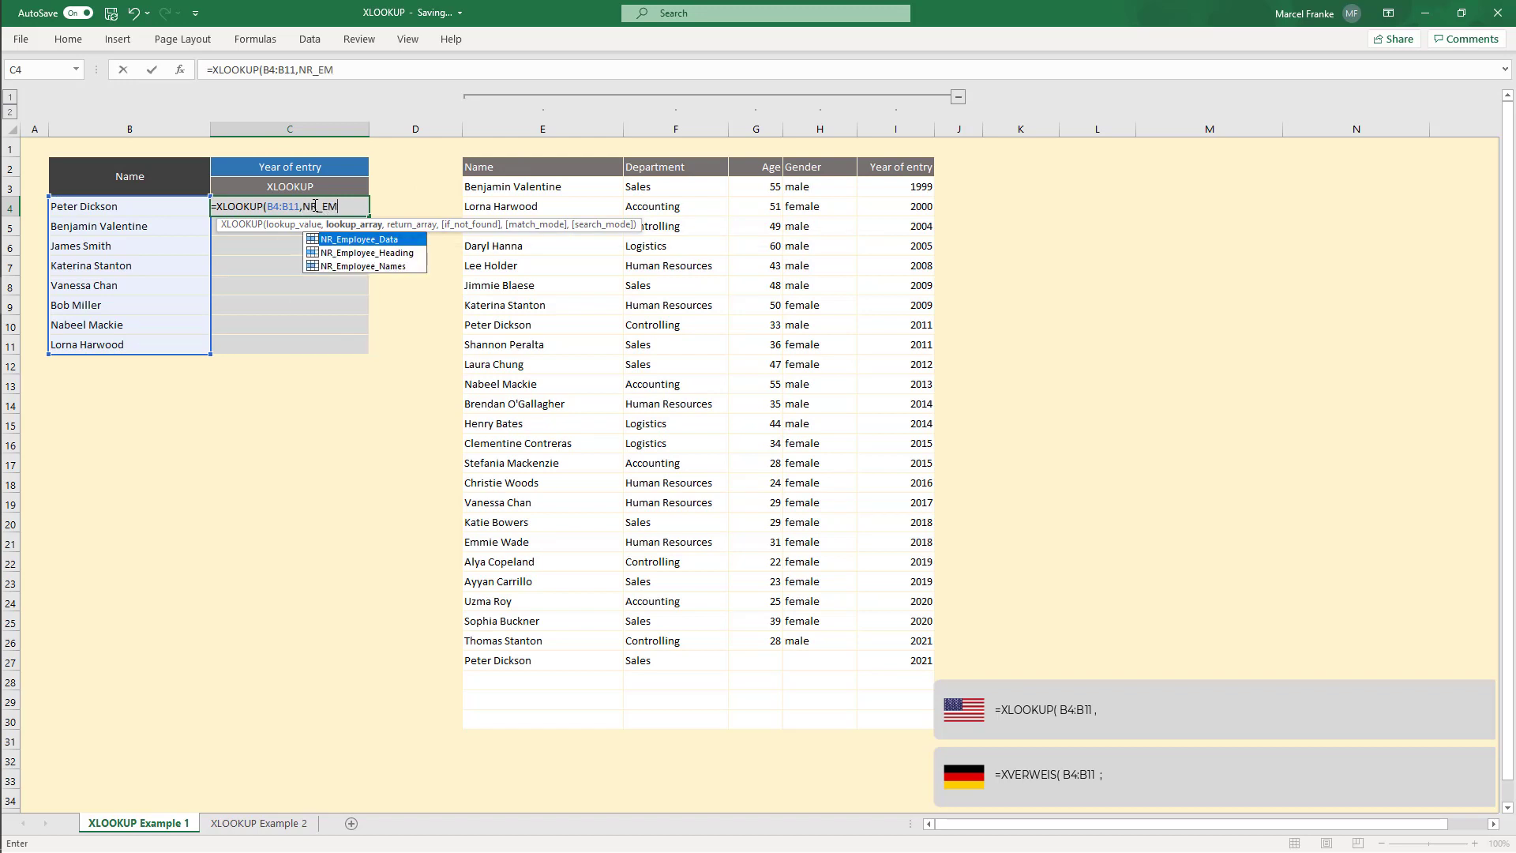
double_click(388, 267)
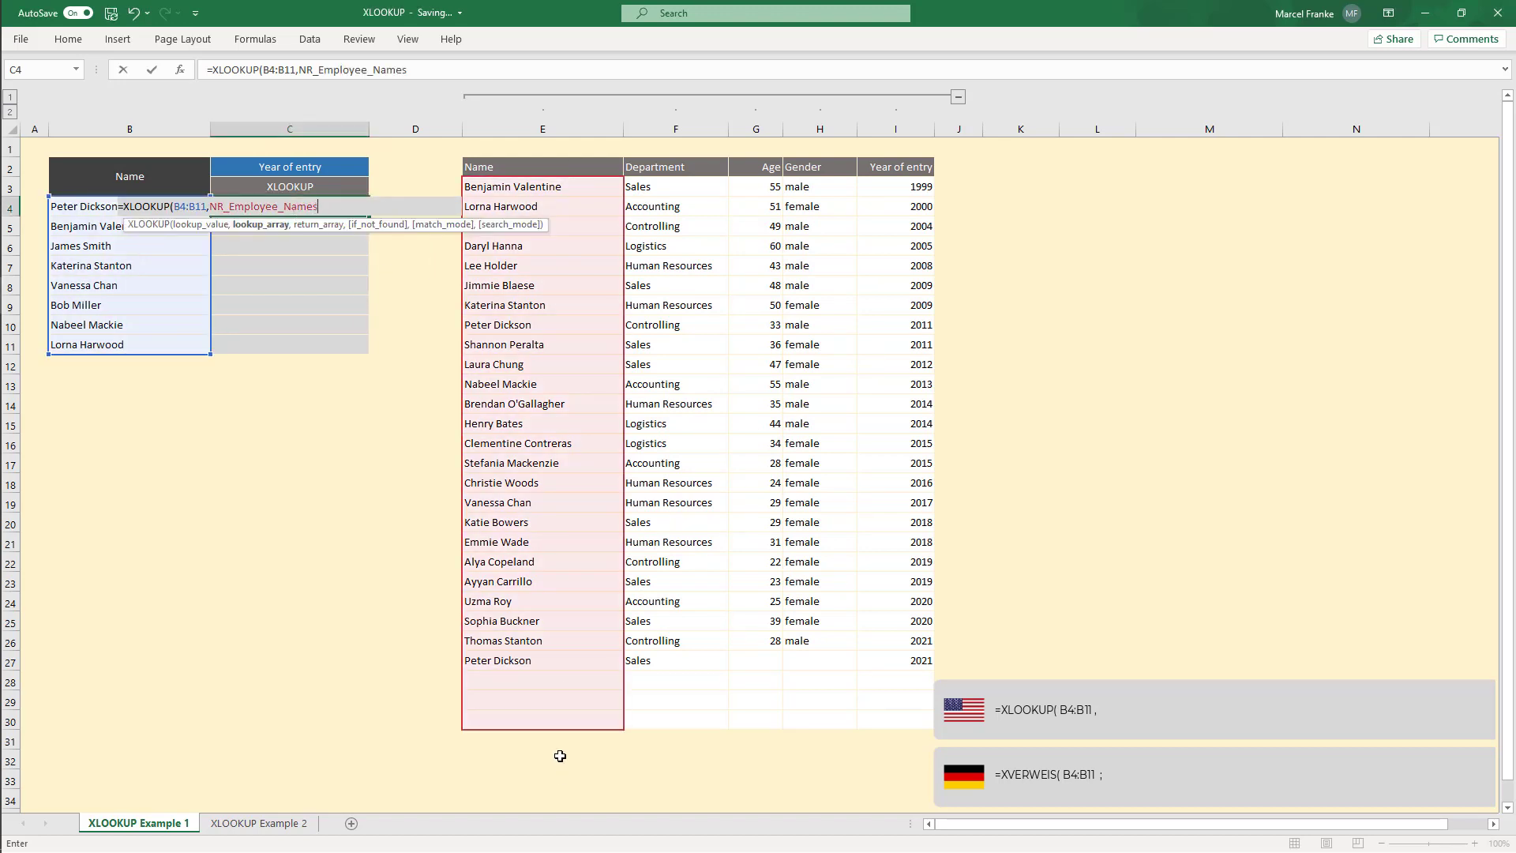
text(,)
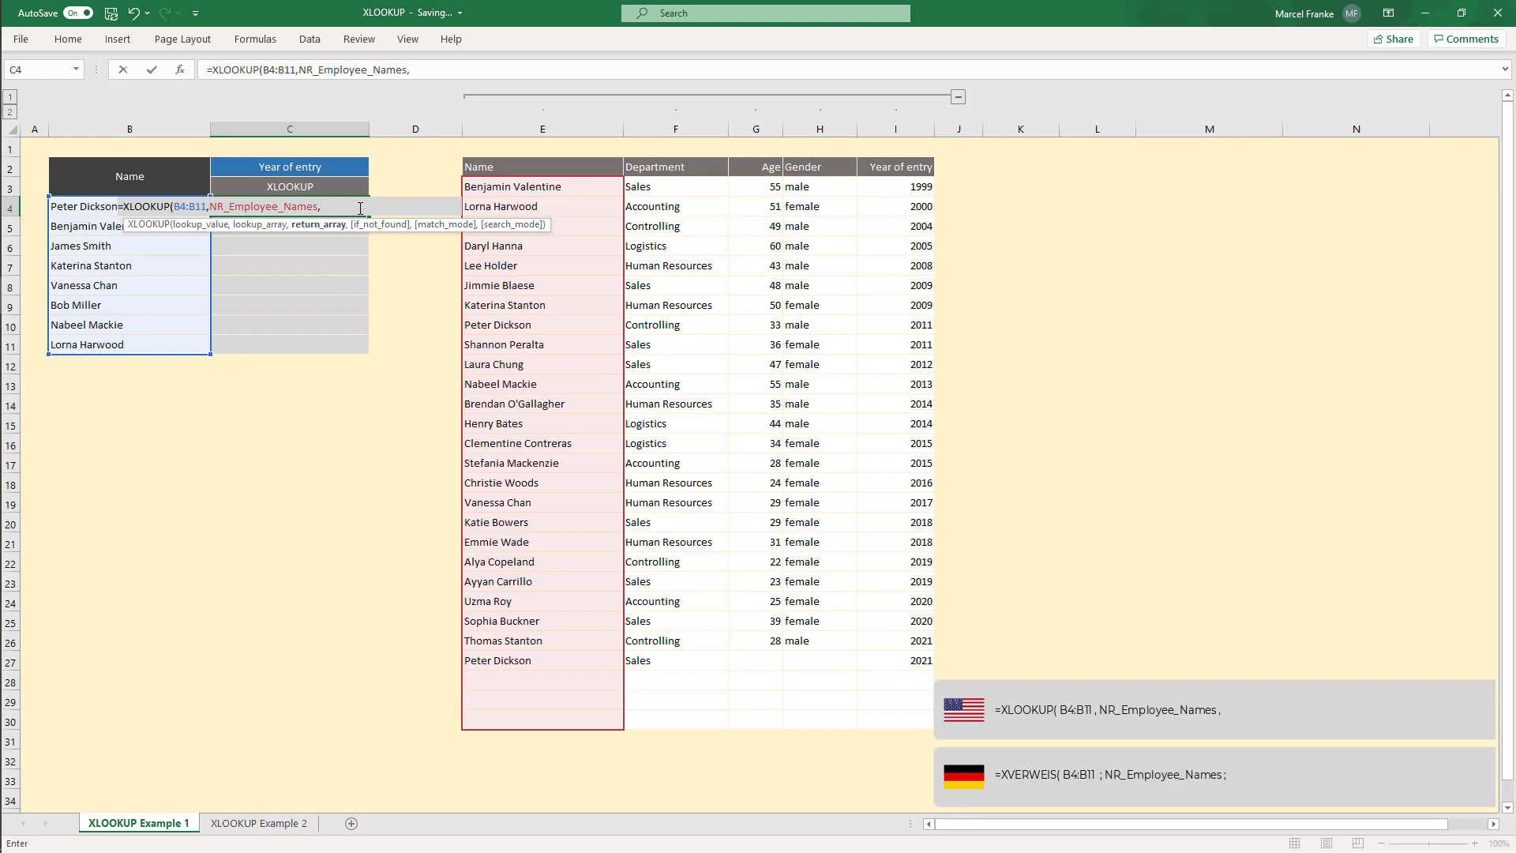
text(XLOOKUP()
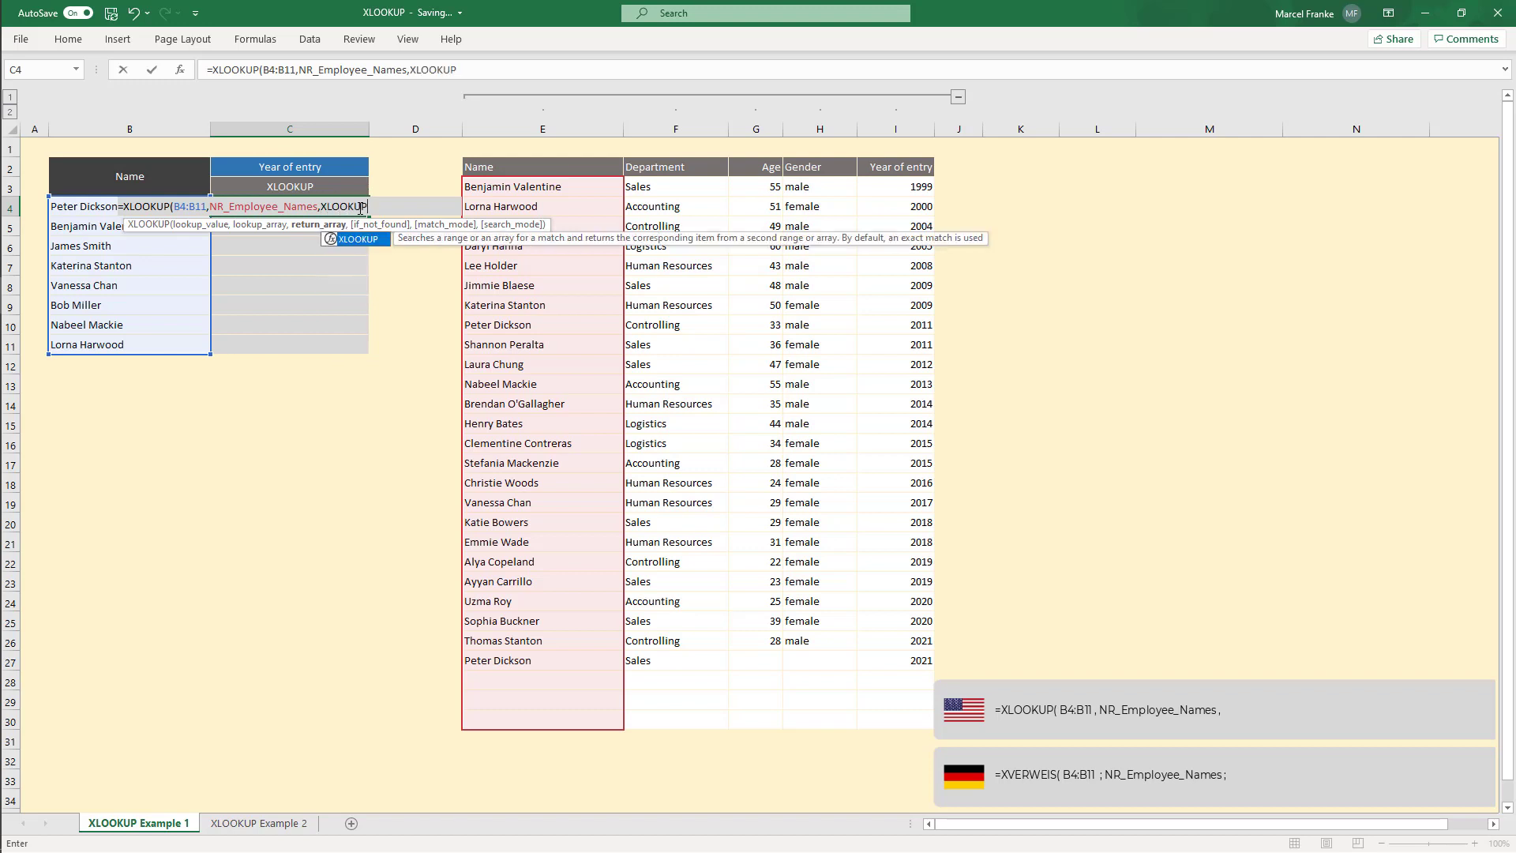
Step: Nest a second XLOOKUP as the return array, looking up C2 in NR_Employee_Heading and returning from NR_Employee_Data
click(316, 166)
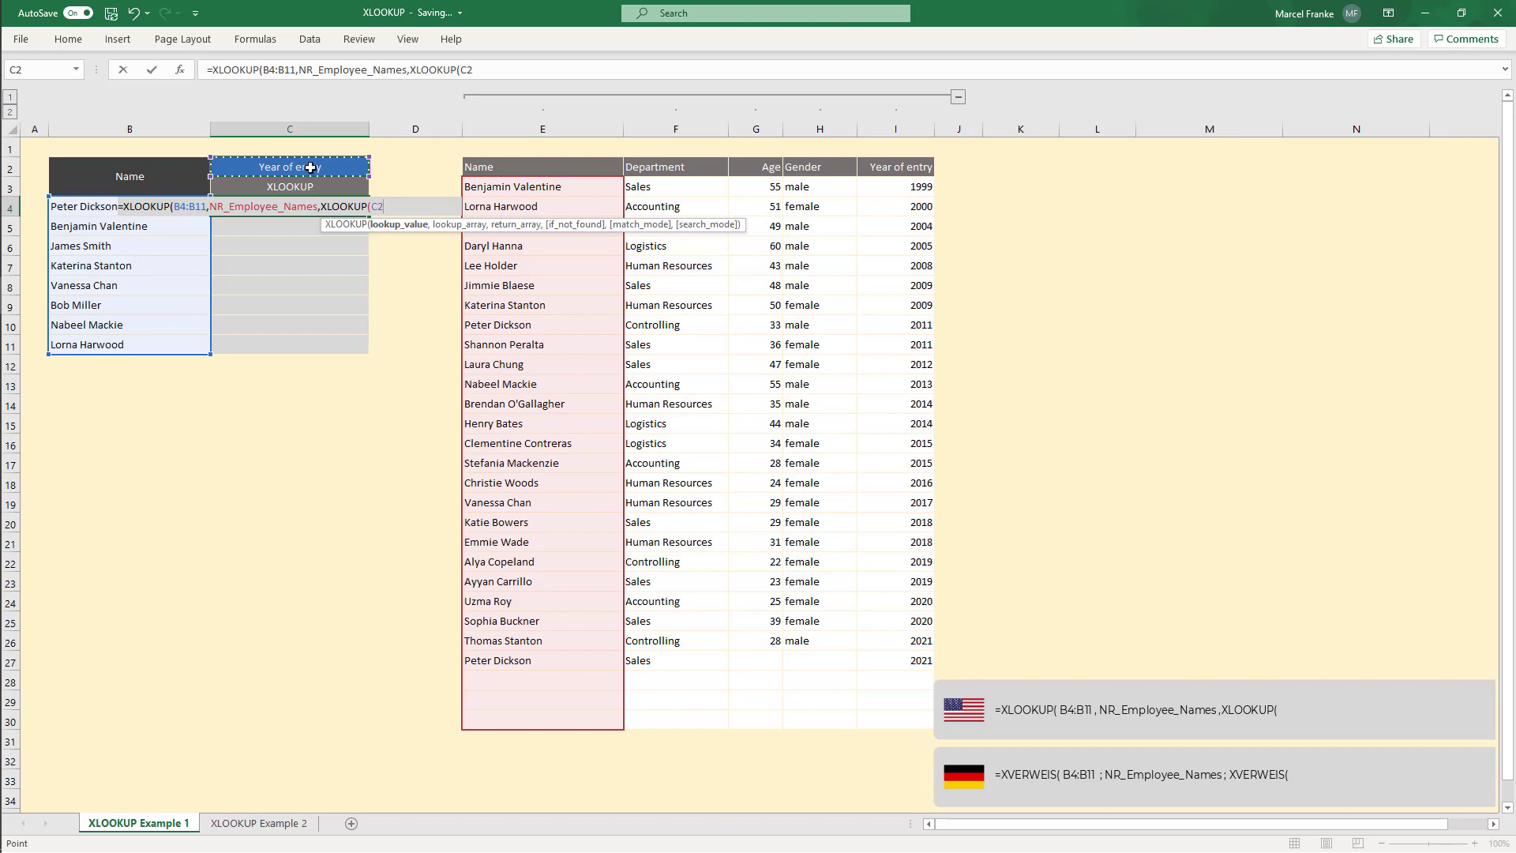
text(,)
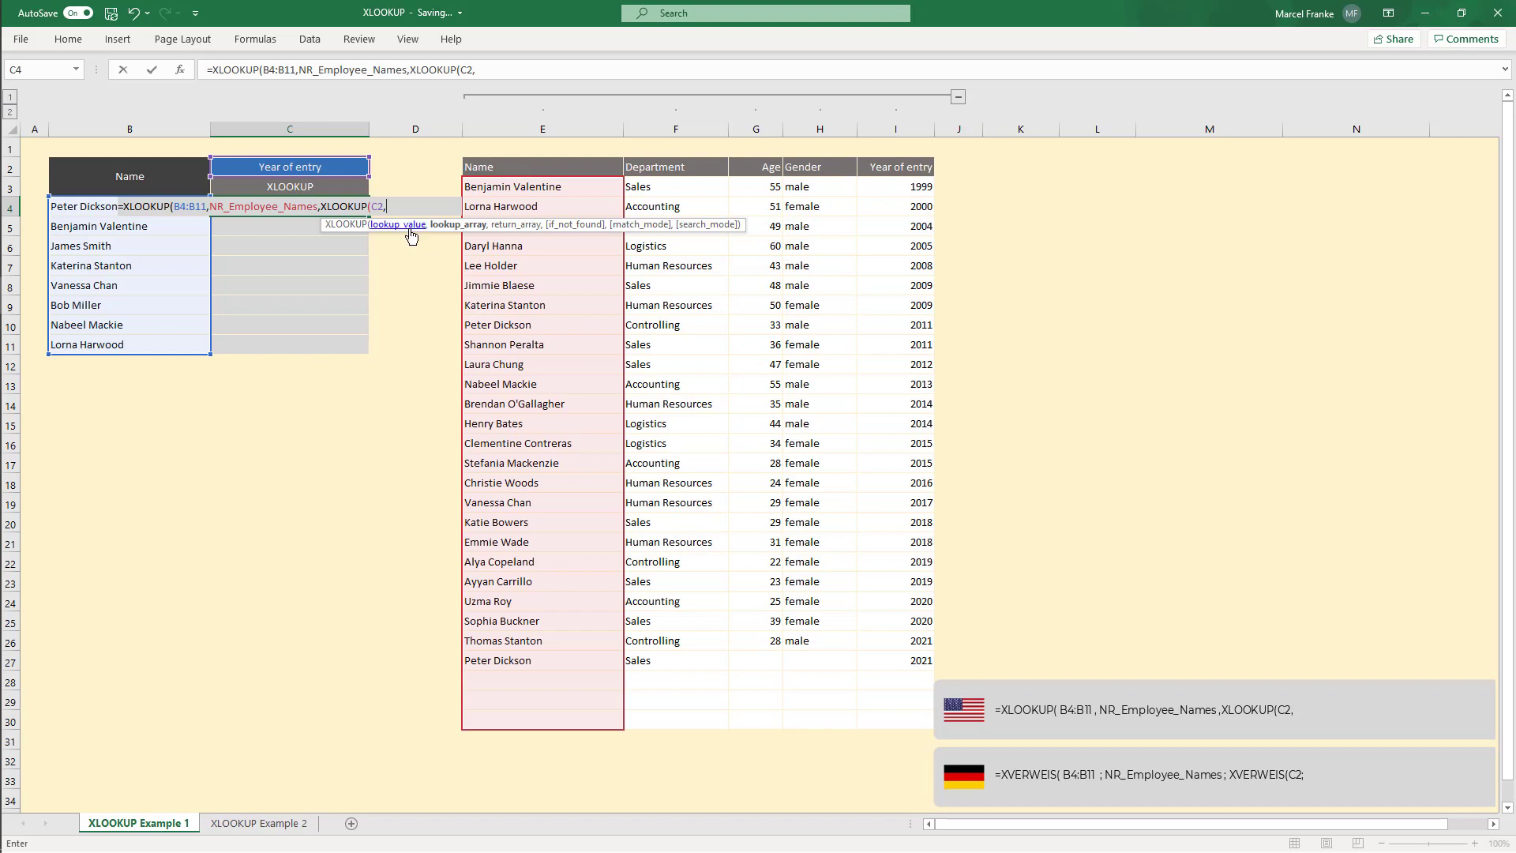
text(Heading)
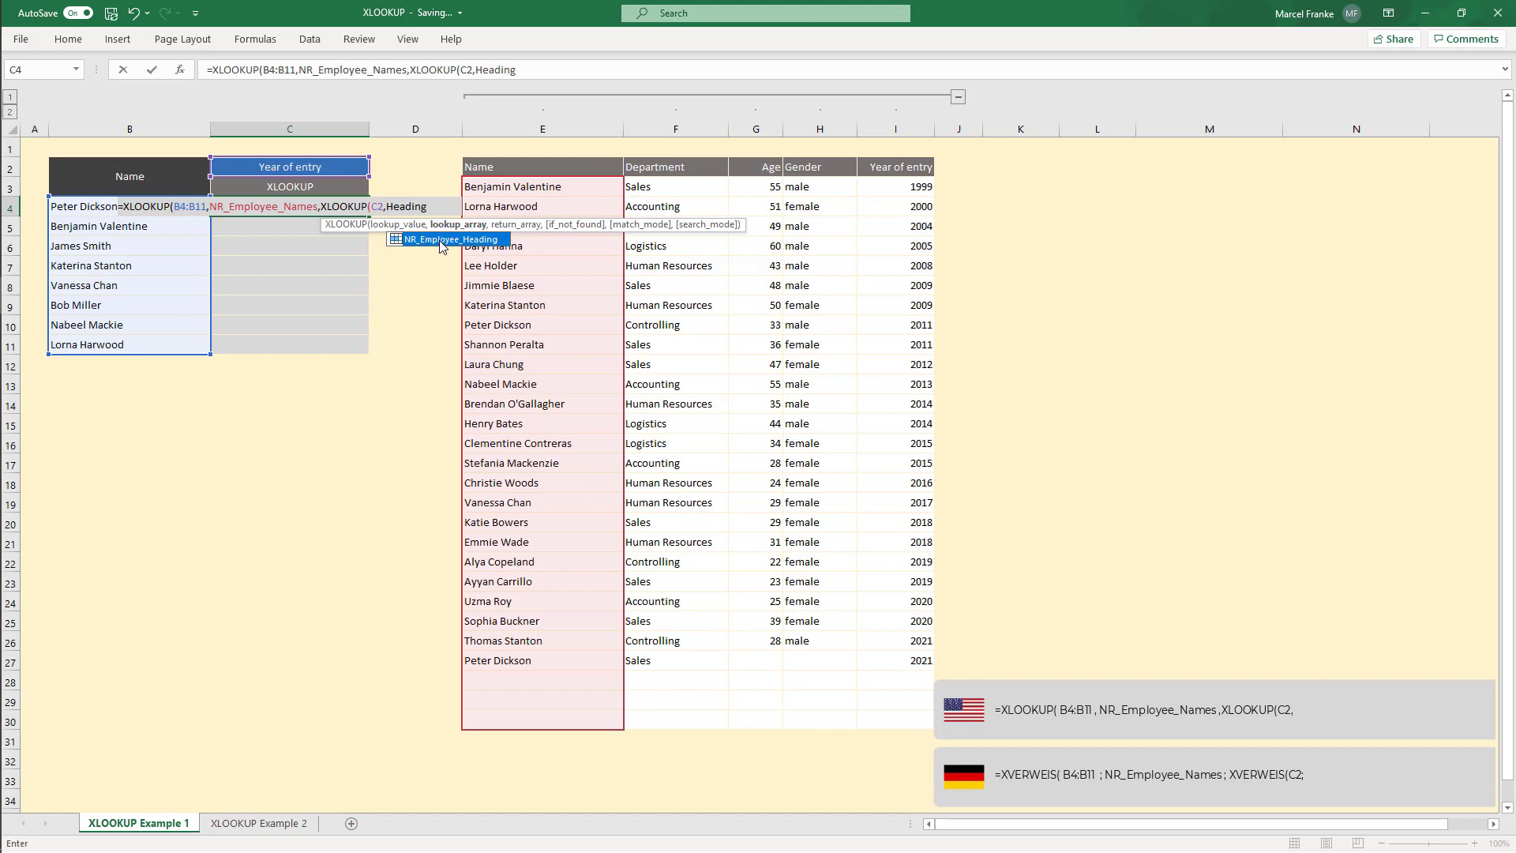
double_click(440, 240)
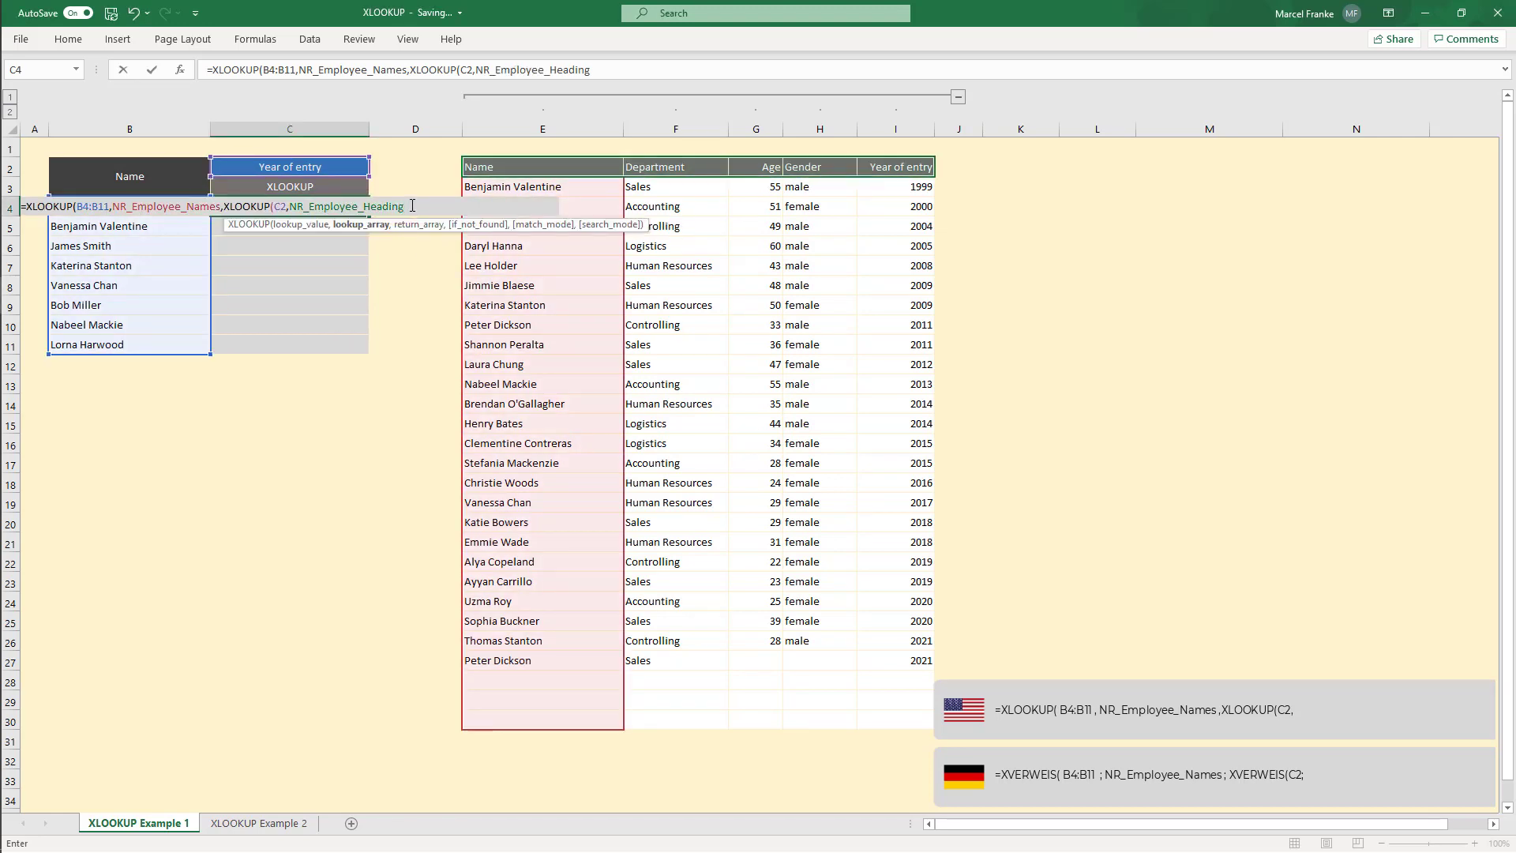
text(,)
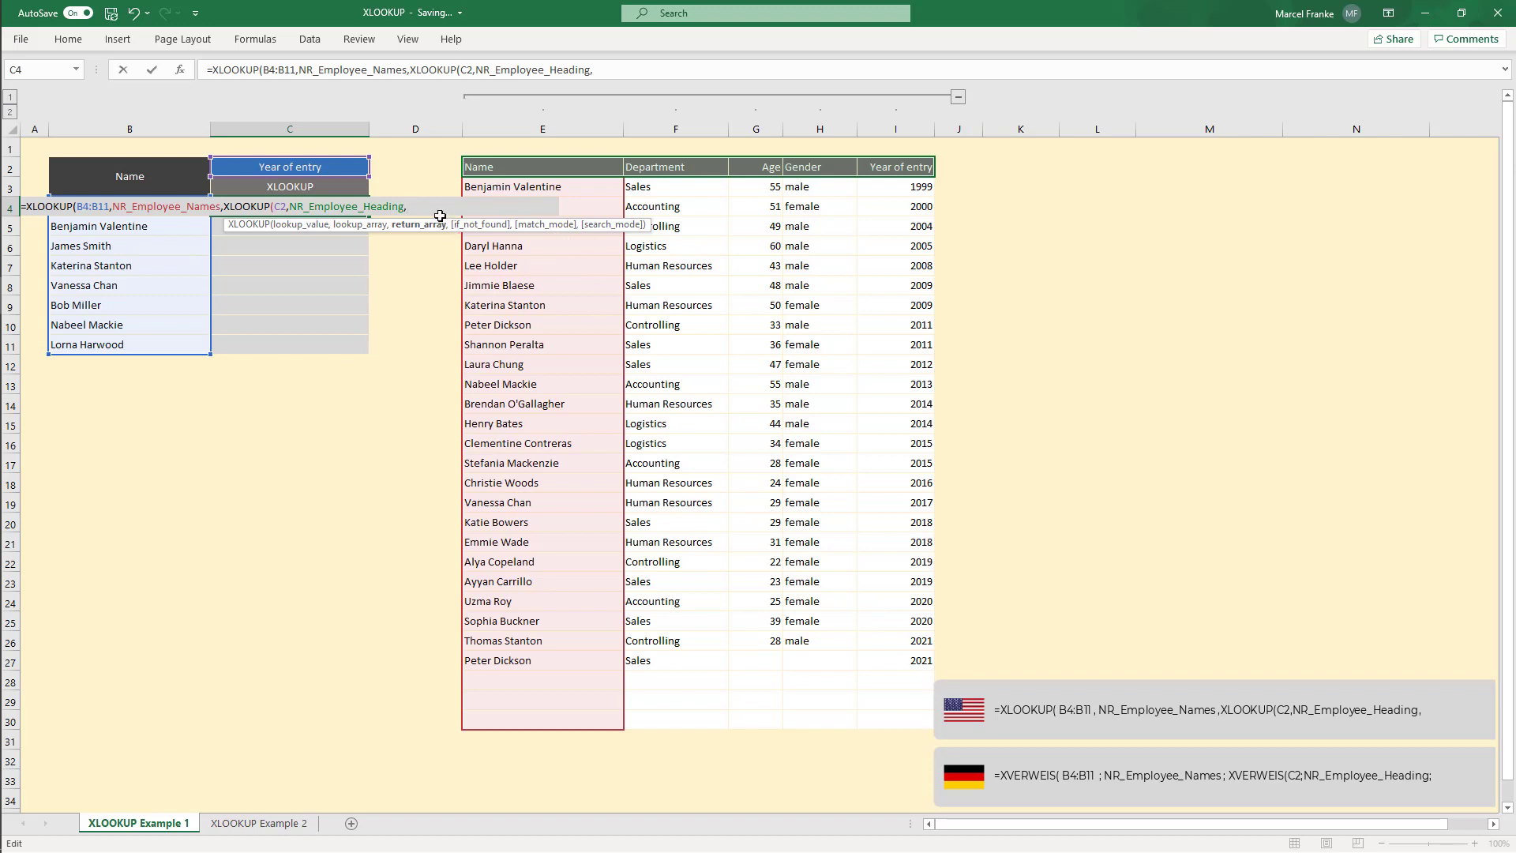
text(Data)
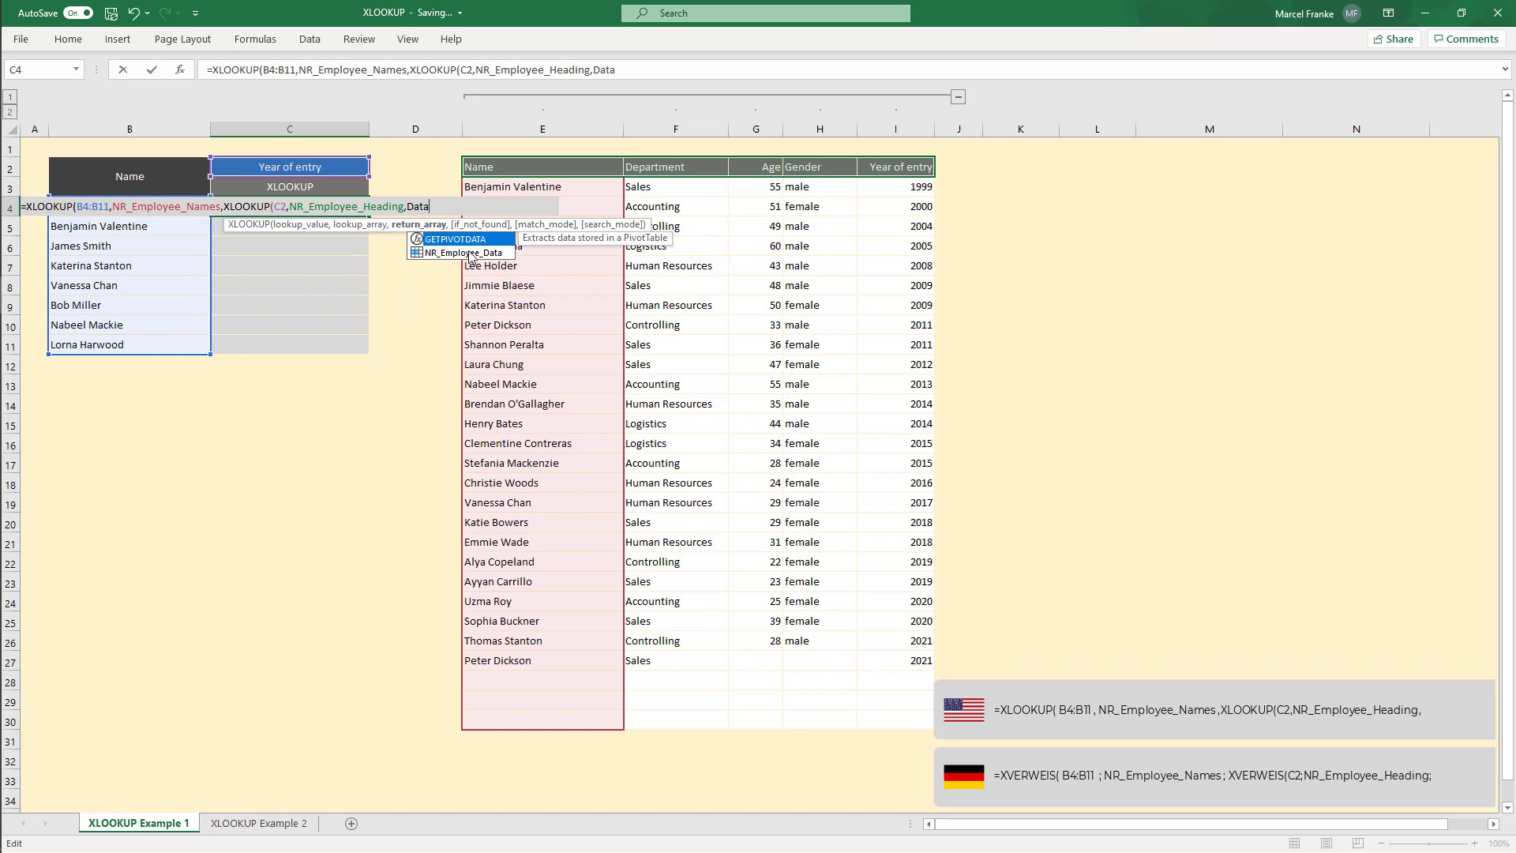
double_click(469, 254)
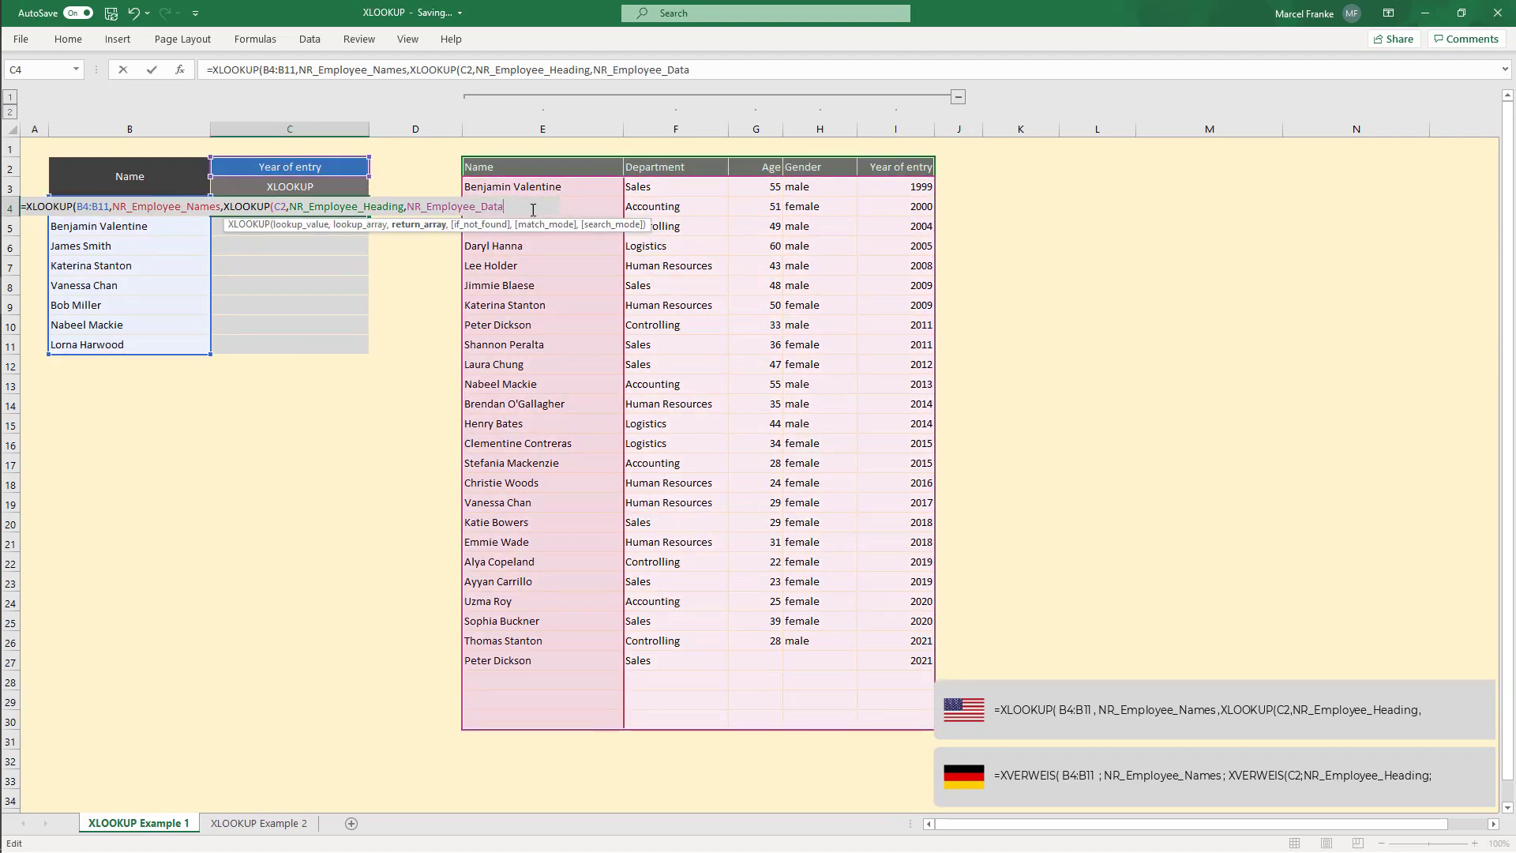
text())
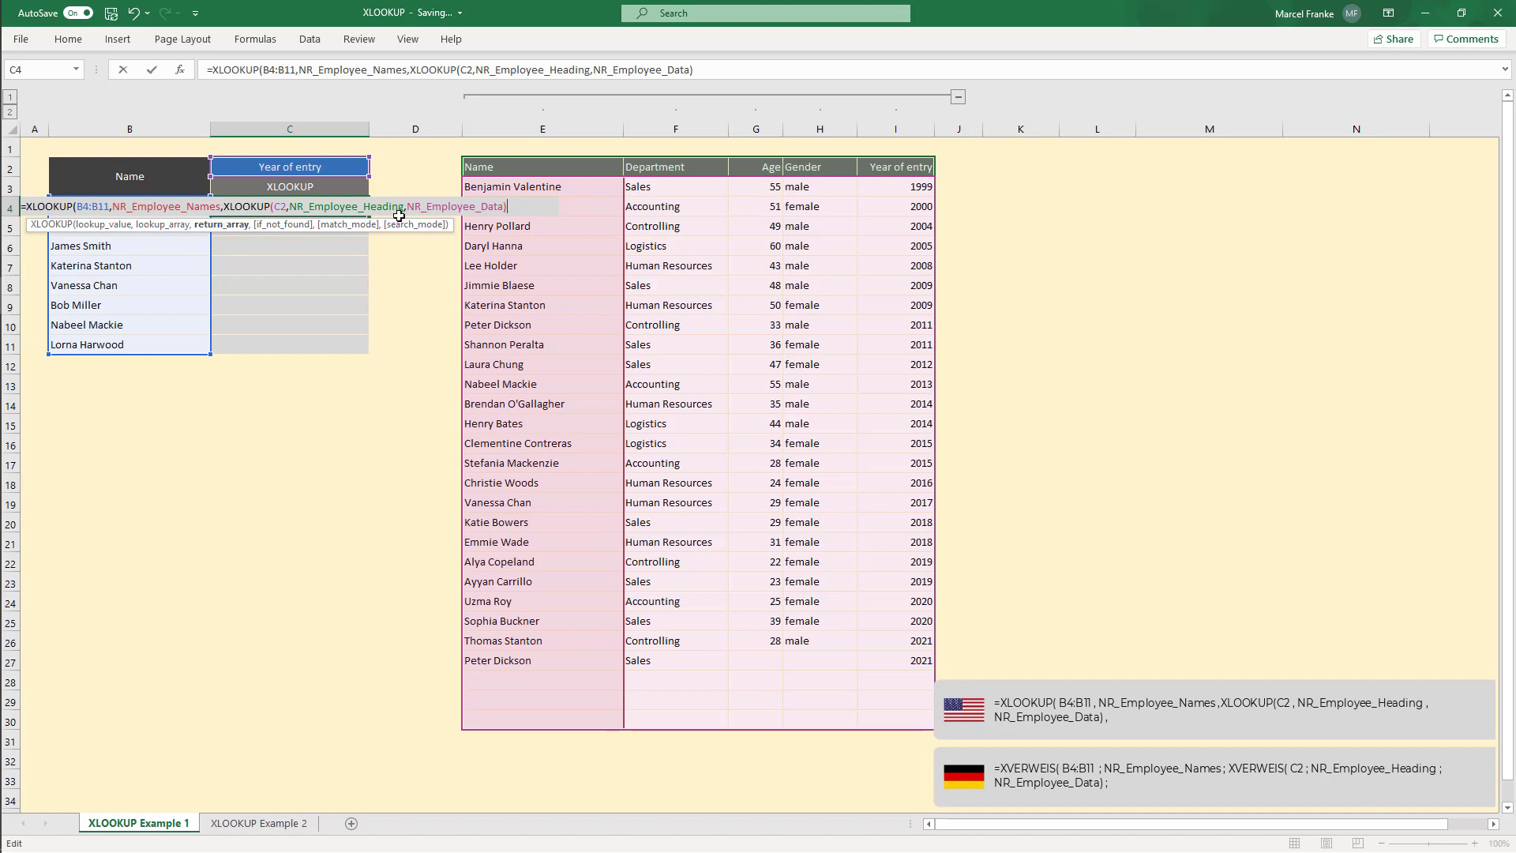
text(,"n)
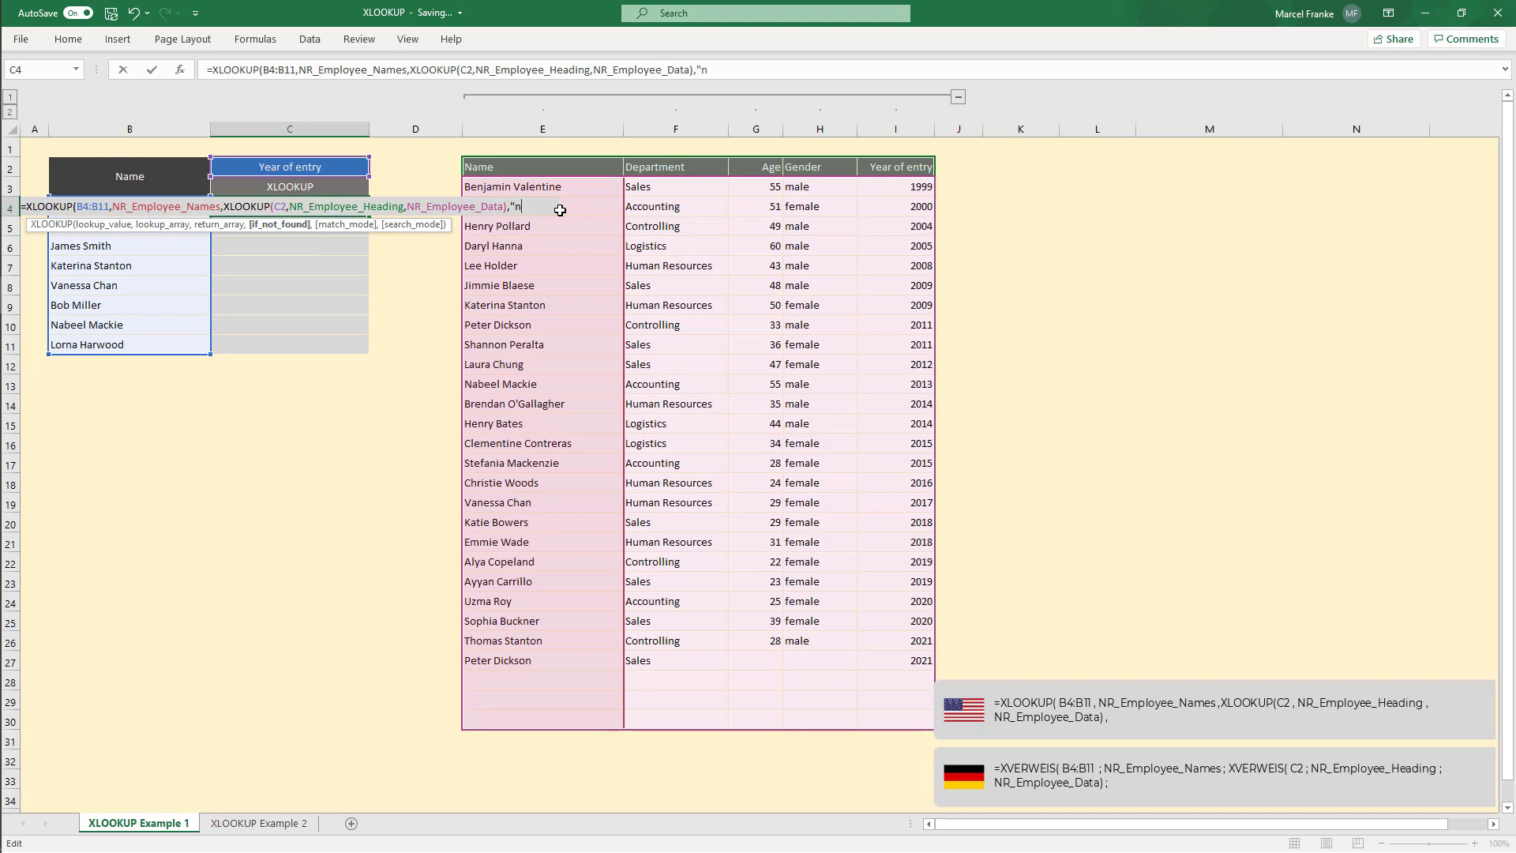
text(ot defined",)
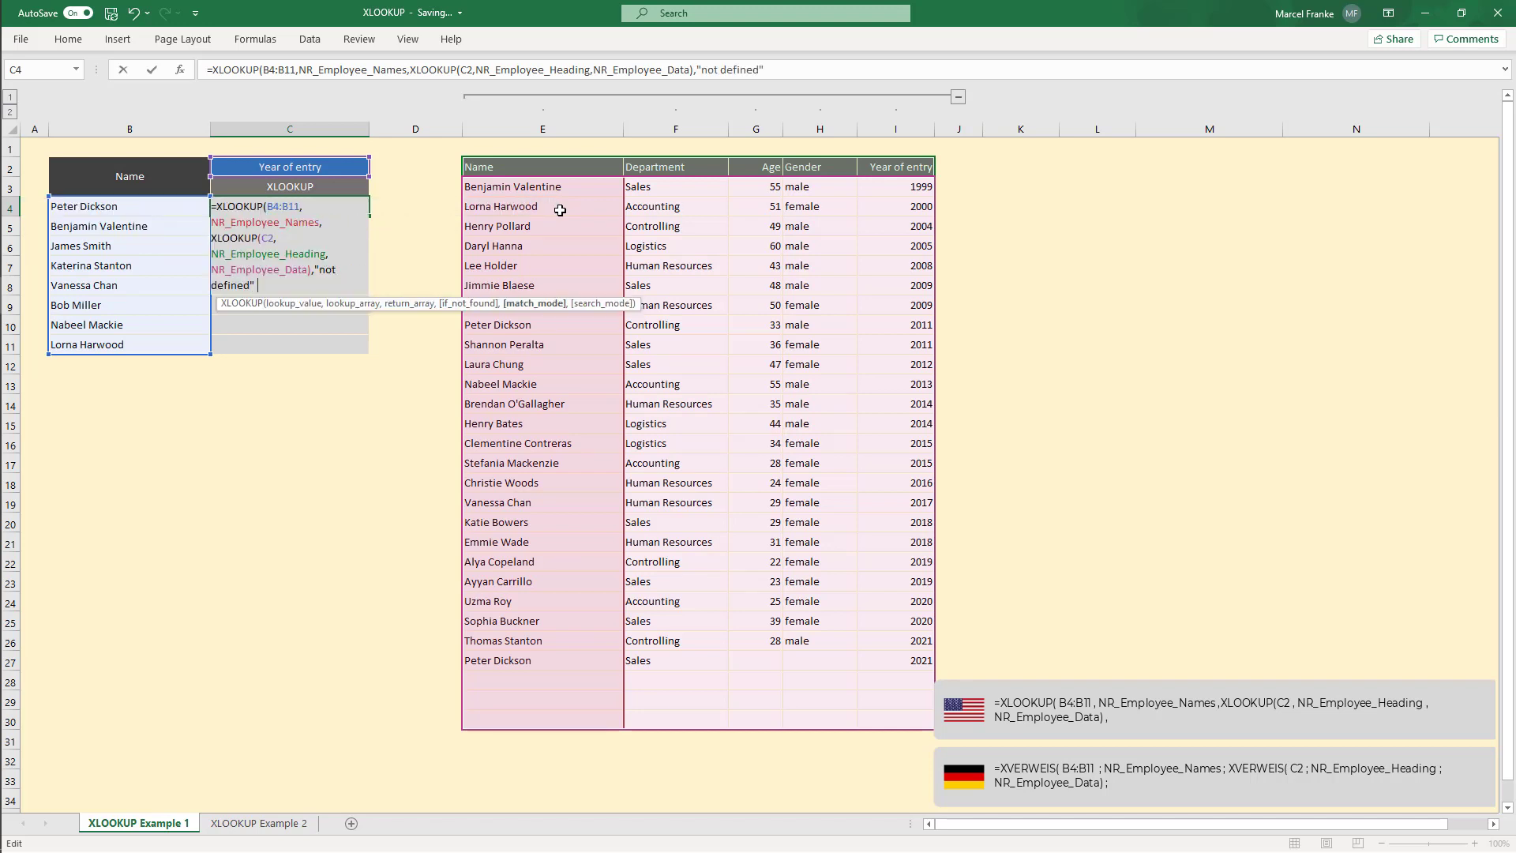
Step: Finish the C4 formula with "not defined" for not found, match mode 0 and search mode -1, and enter it
key(Escape)
text(0)
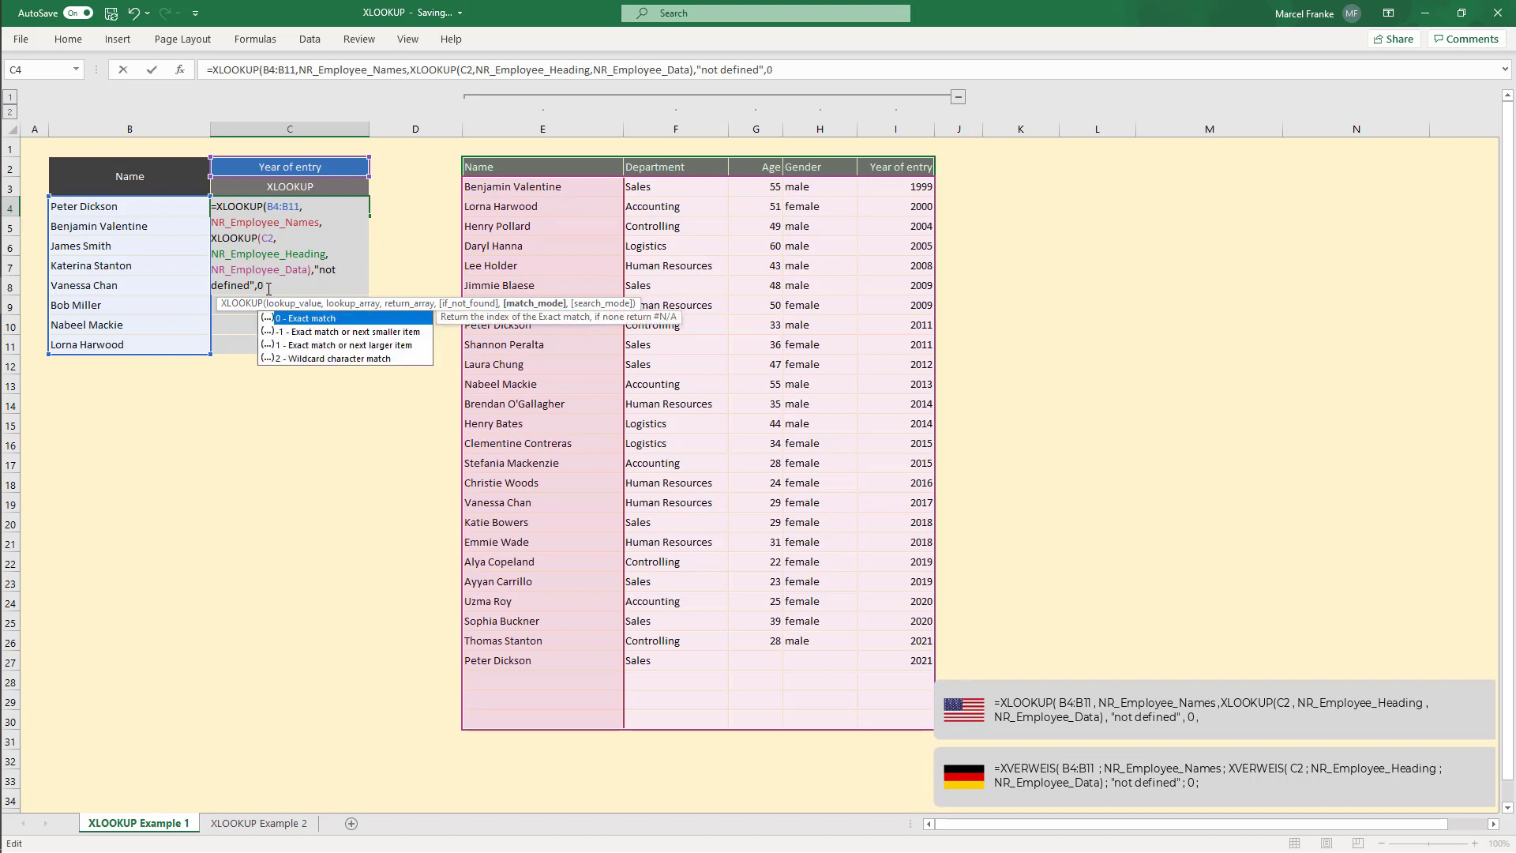
text(,)
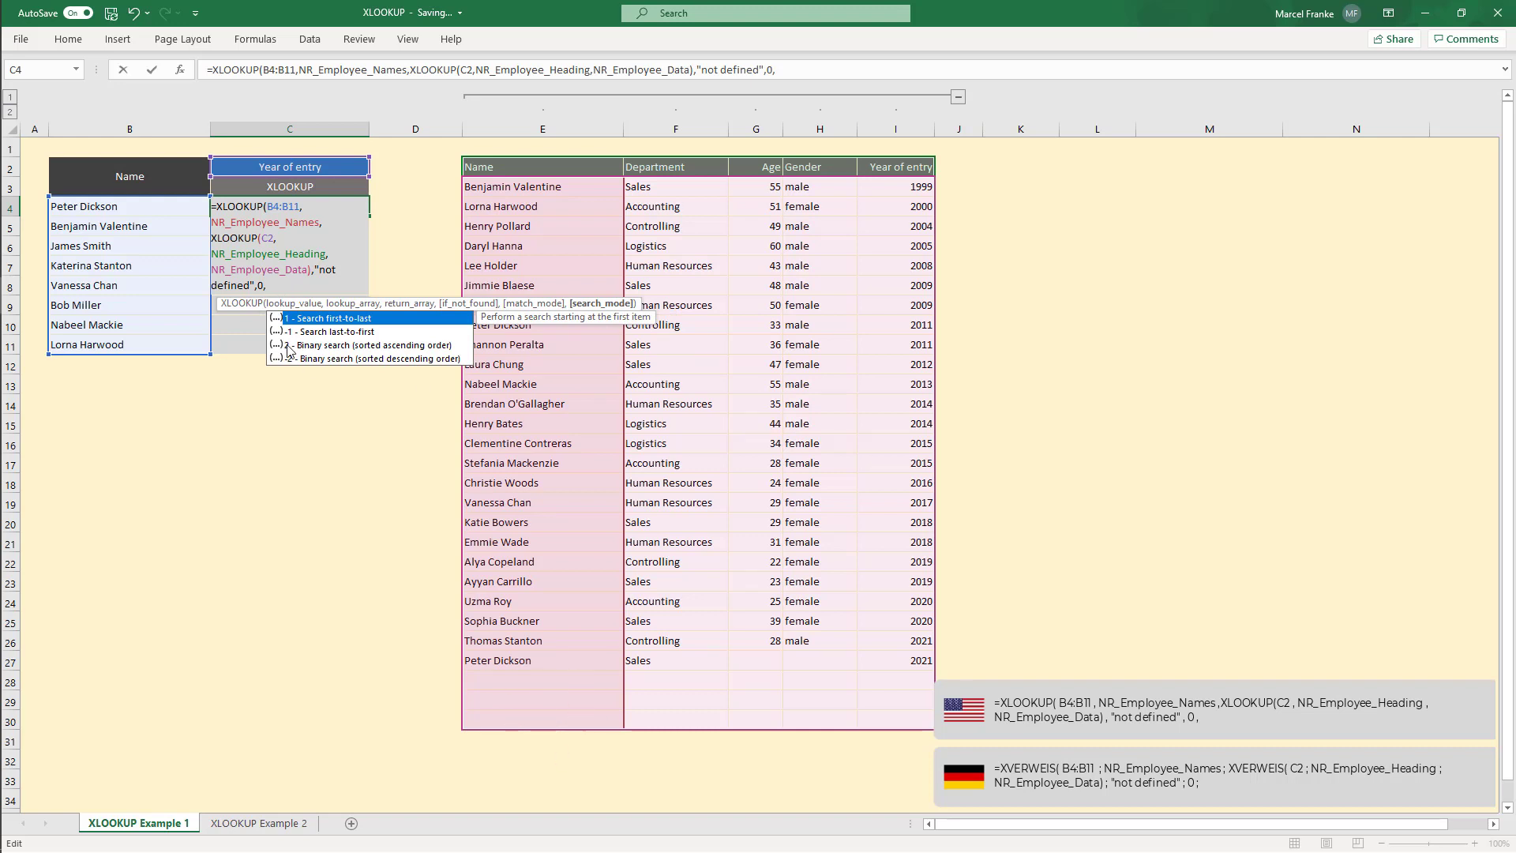
key(Escape)
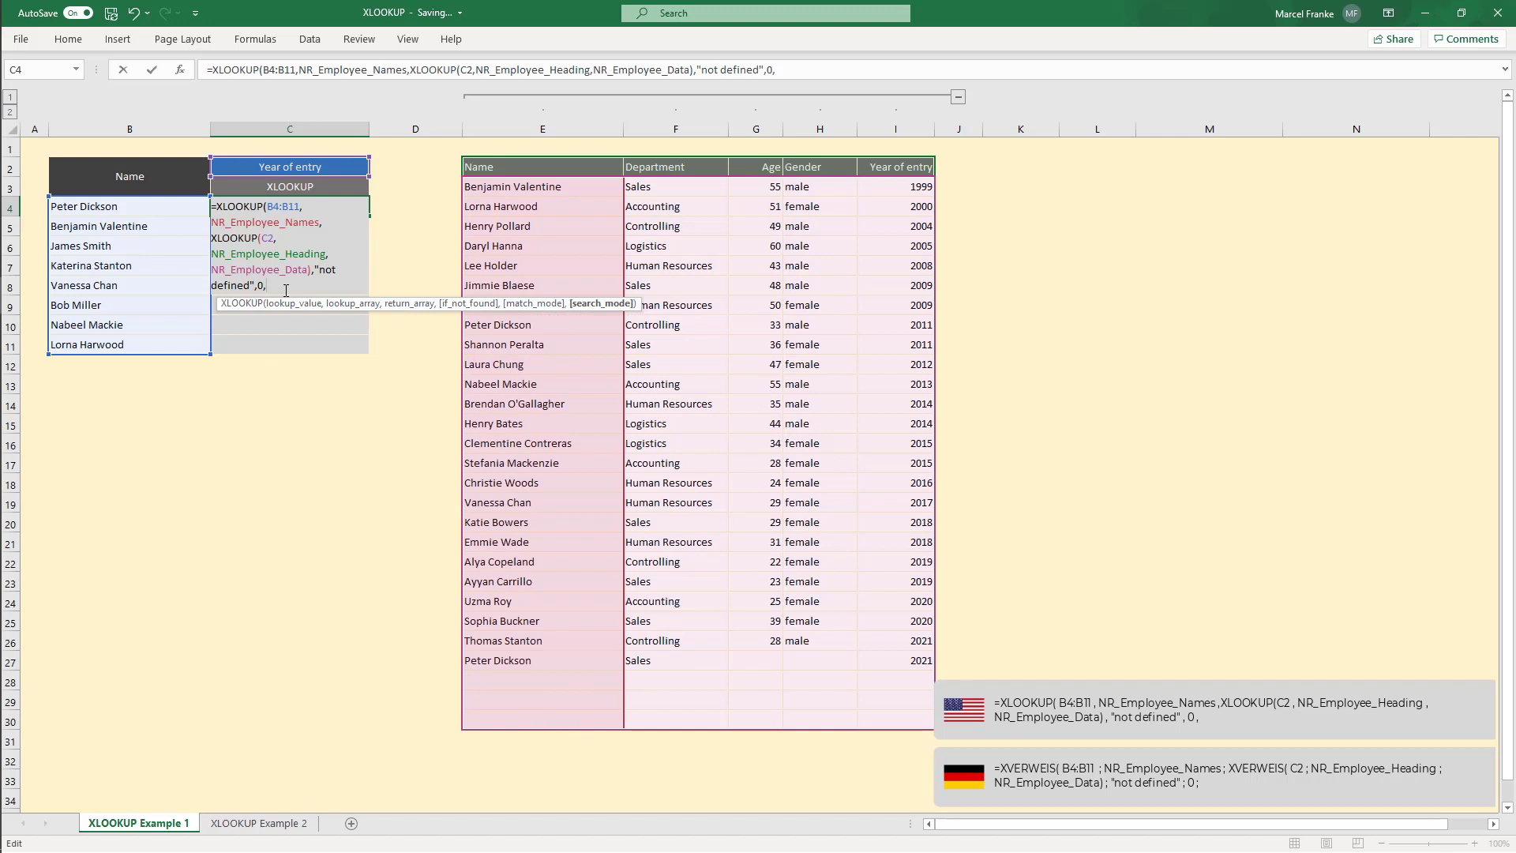
text(-1))
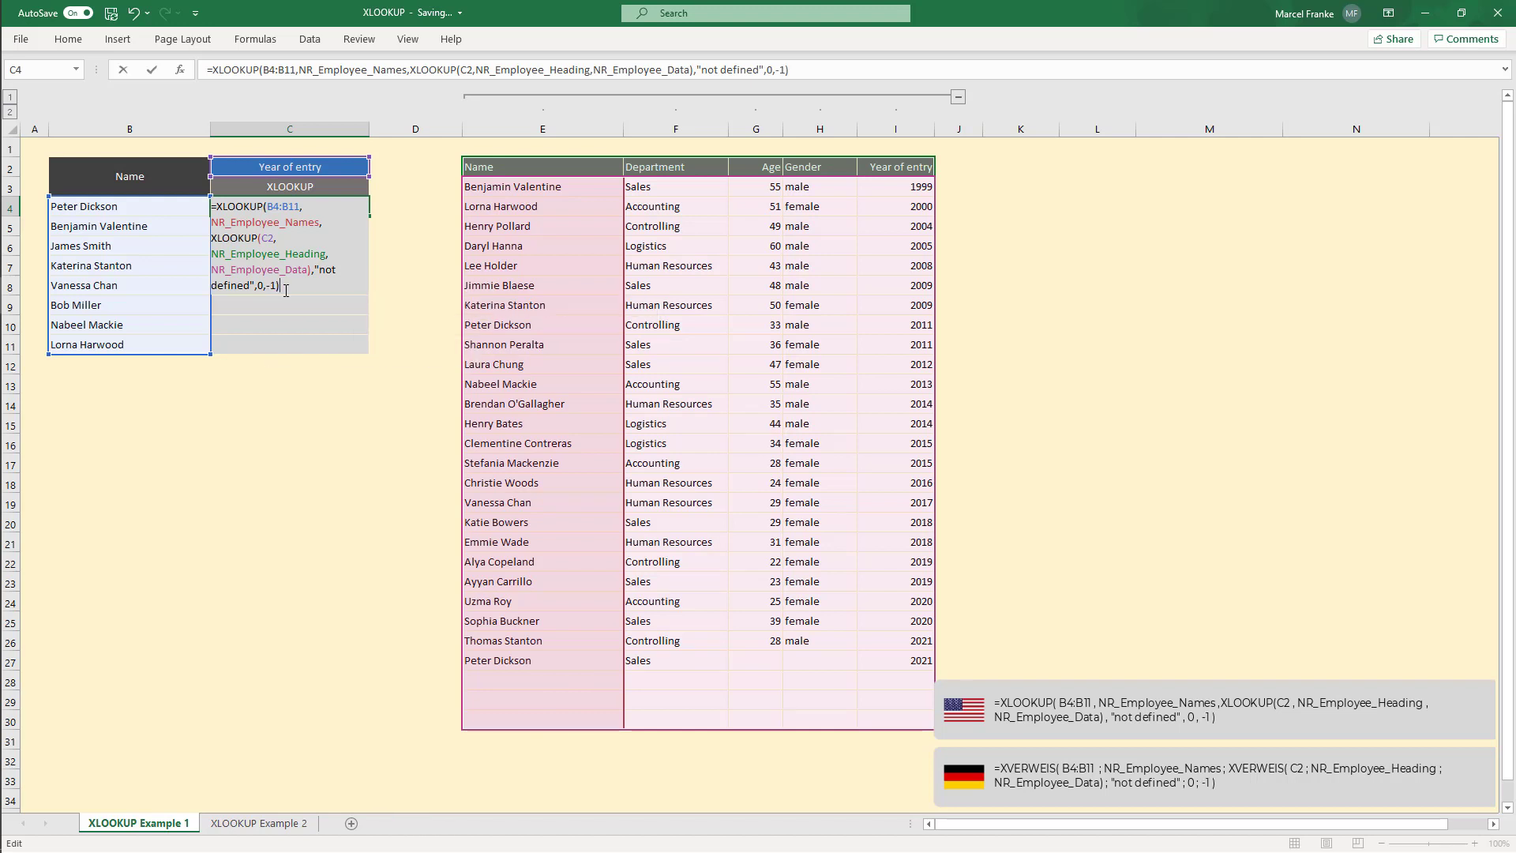
key(Return)
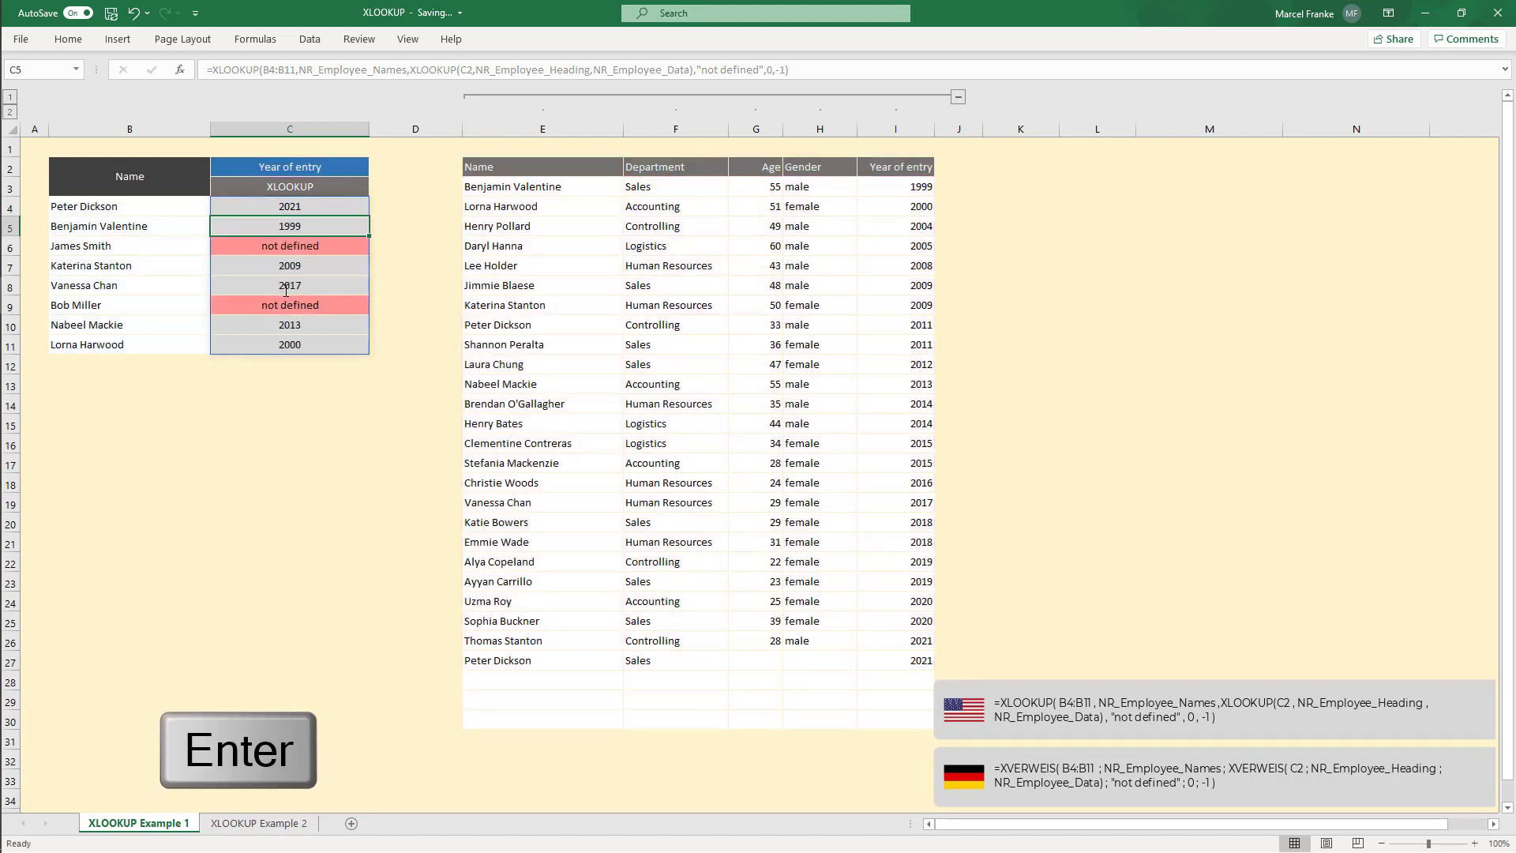
Step: Review the arguments of the nested XLOOKUP formula in C4
click(305, 206)
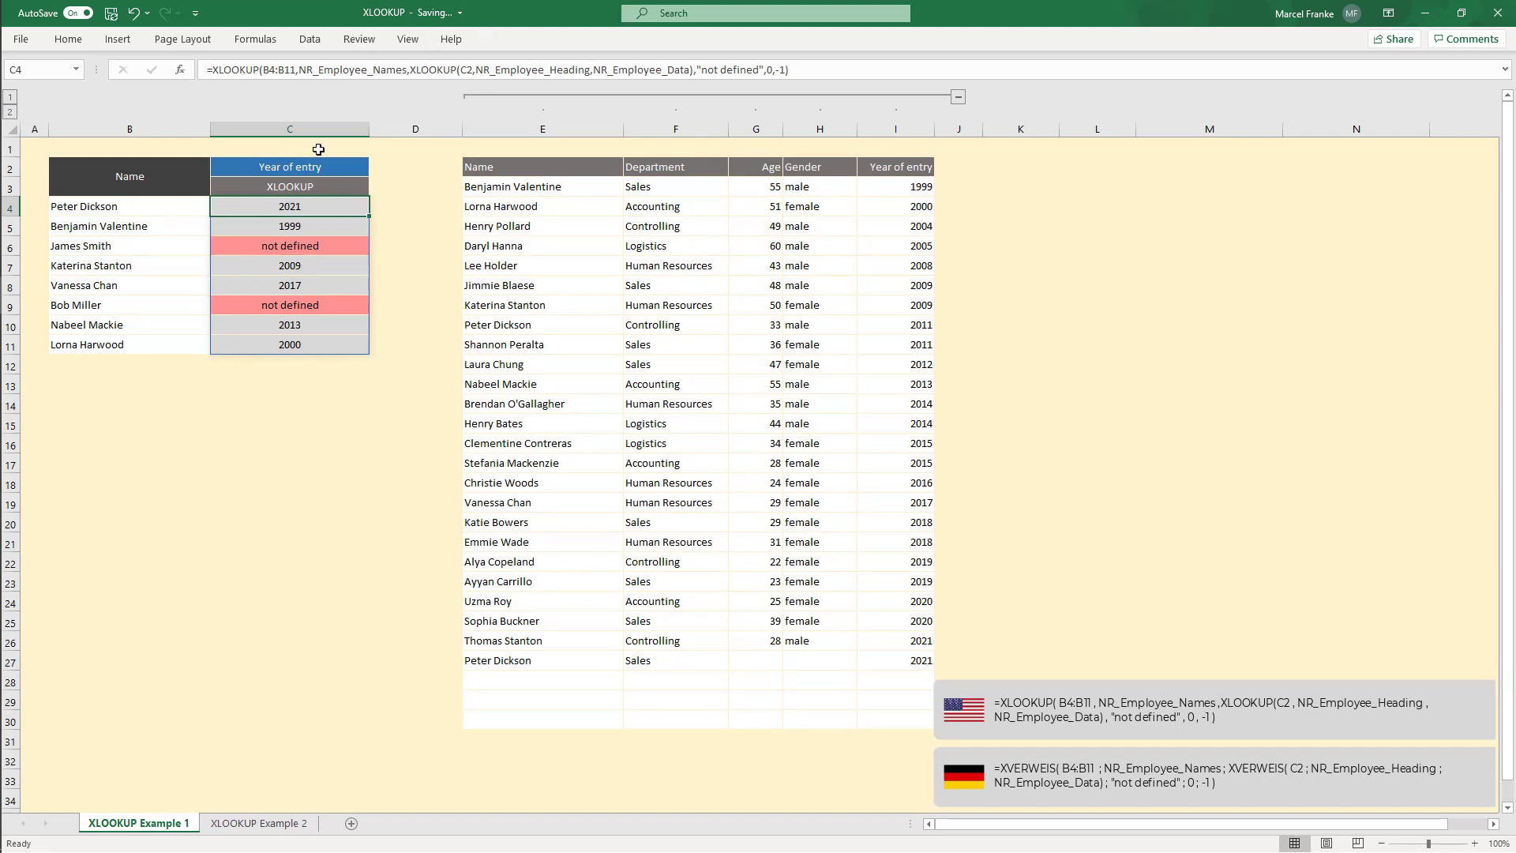
drag(300, 71, 403, 71)
click(404, 71)
click(297, 71)
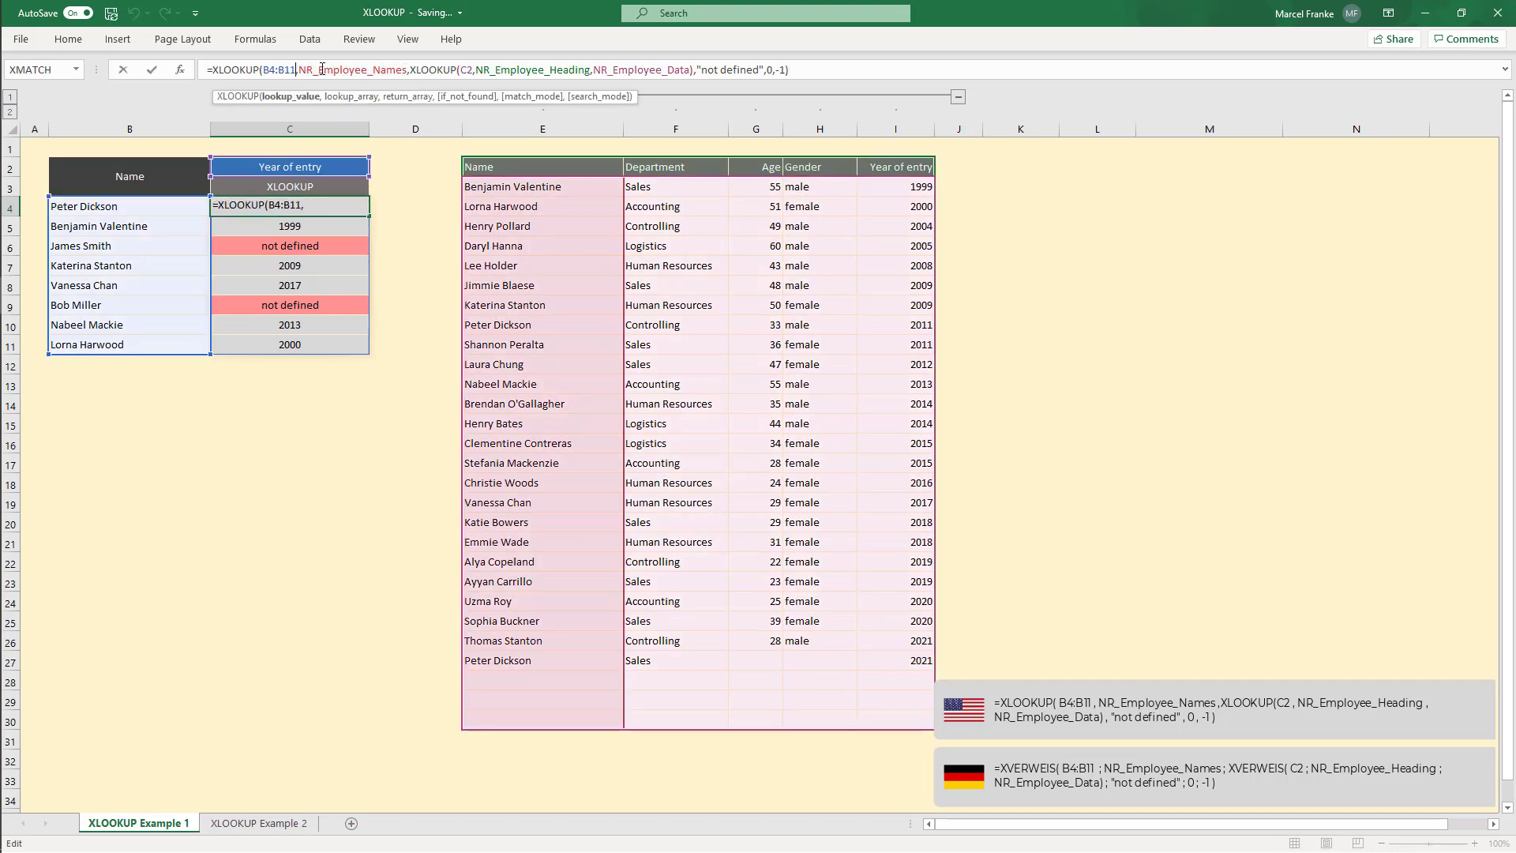
drag(300, 71, 407, 71)
click(406, 71)
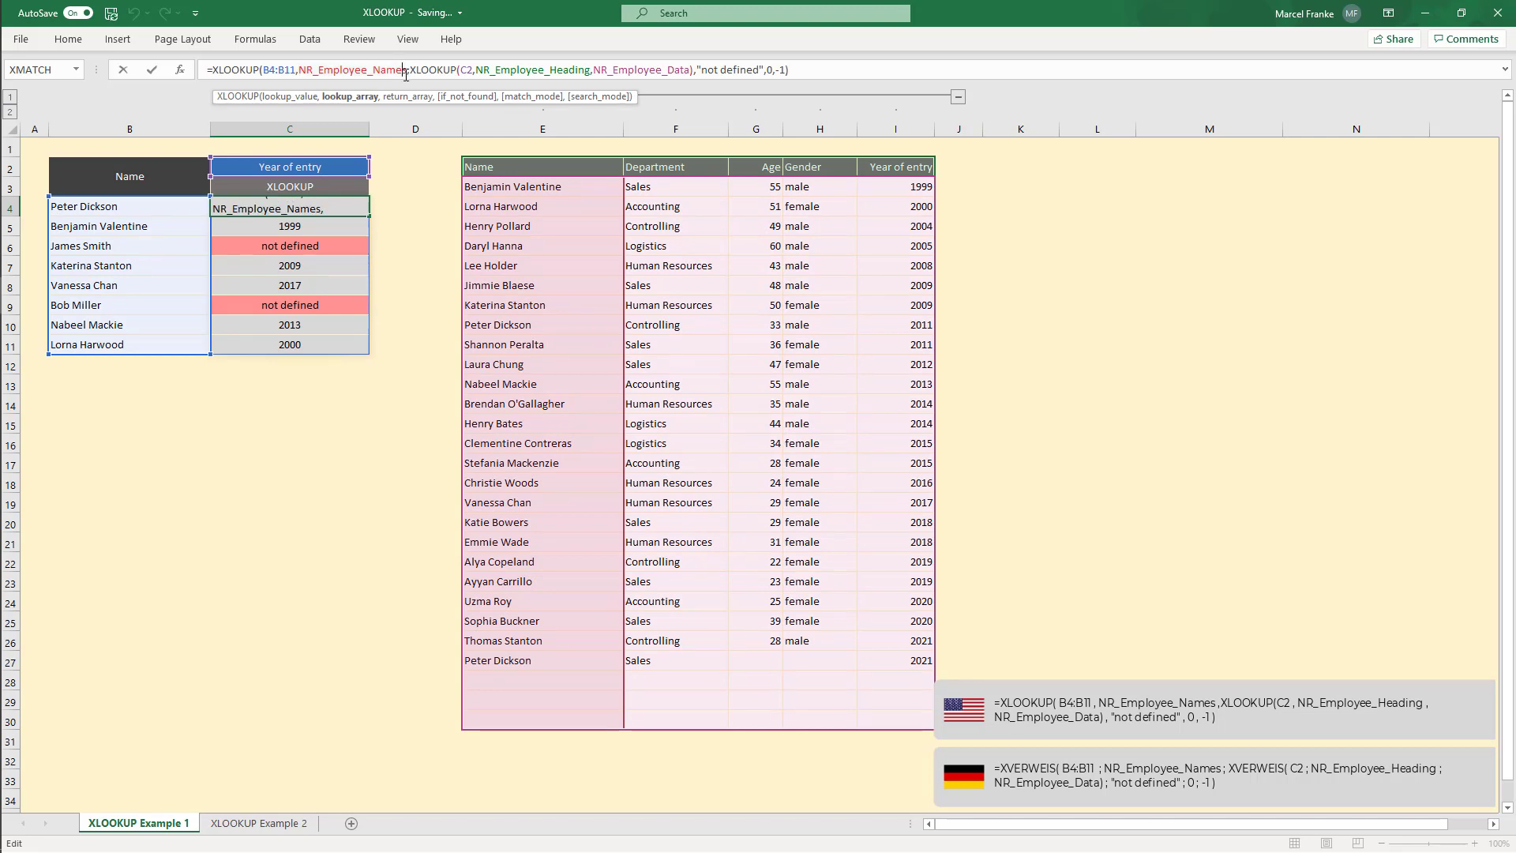
click(267, 69)
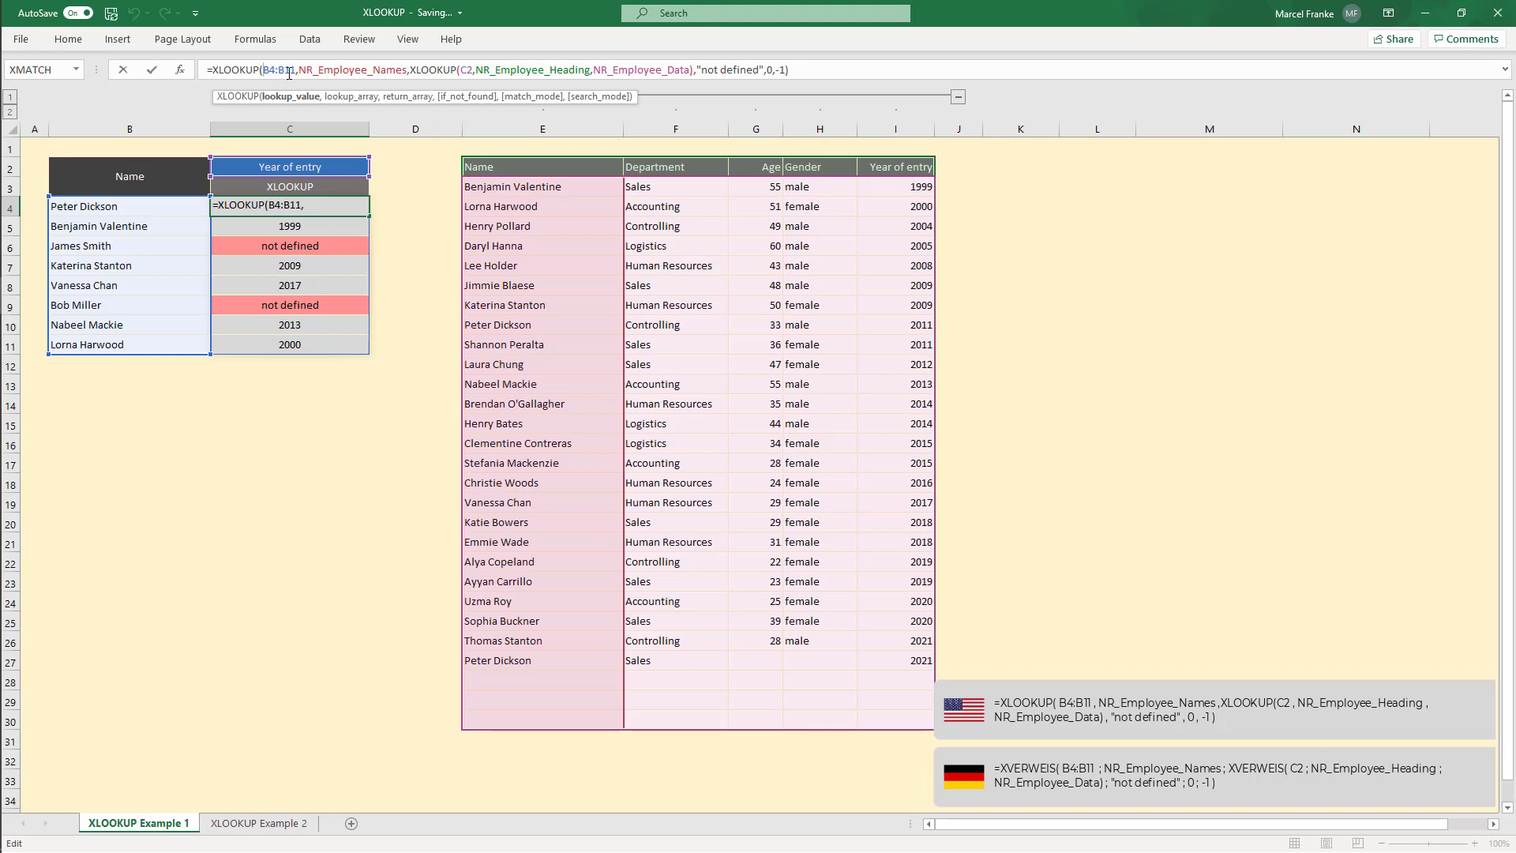
drag(295, 71, 270, 70)
click(318, 69)
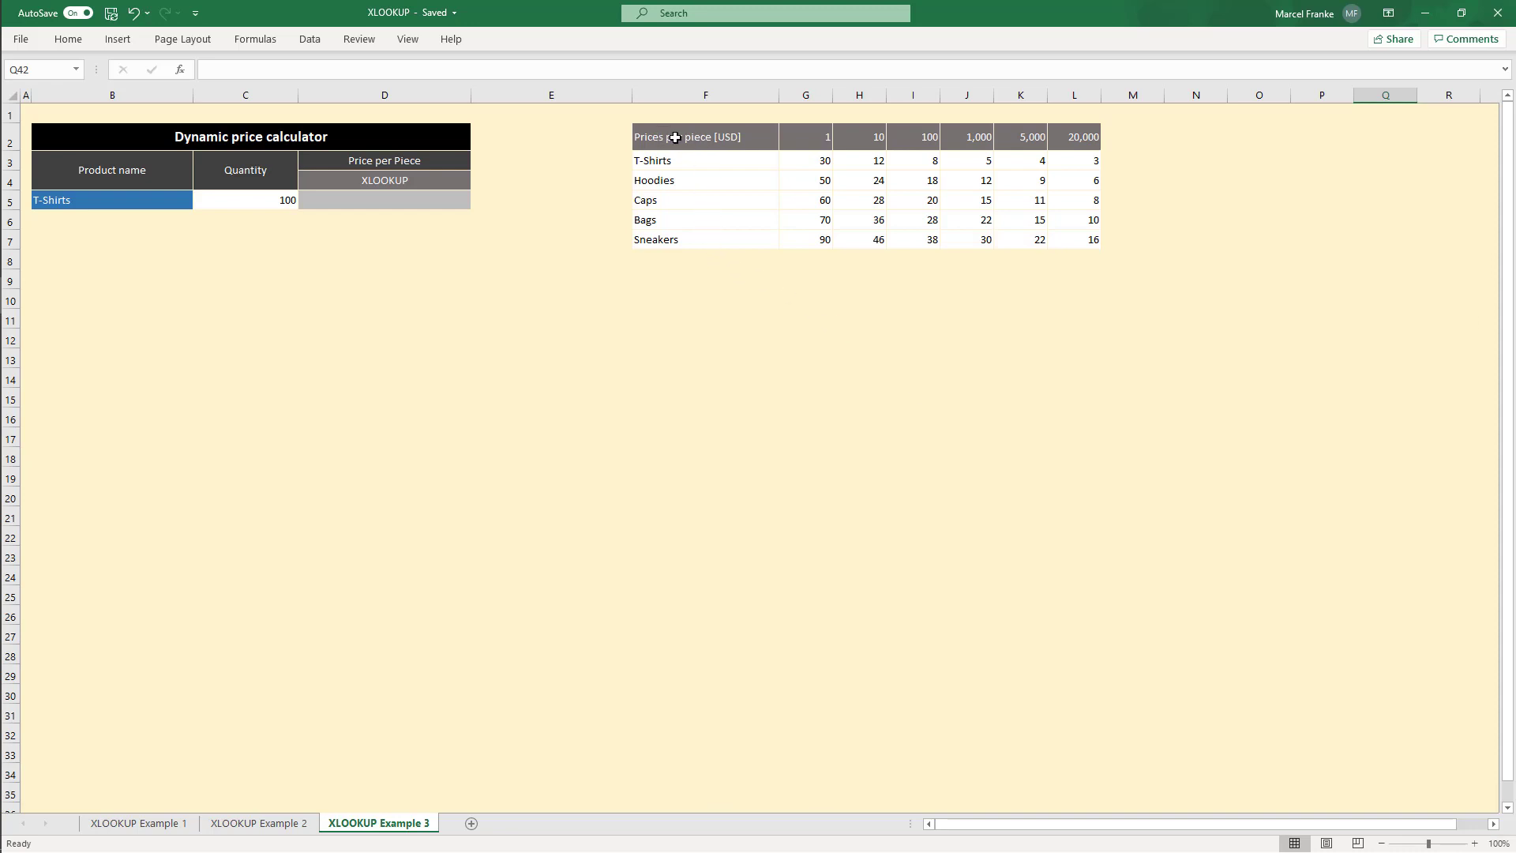
Step: Examine the price table and the product drop-down on the XLOOKUP Example 3 sheet
drag(675, 138, 1077, 240)
click(889, 220)
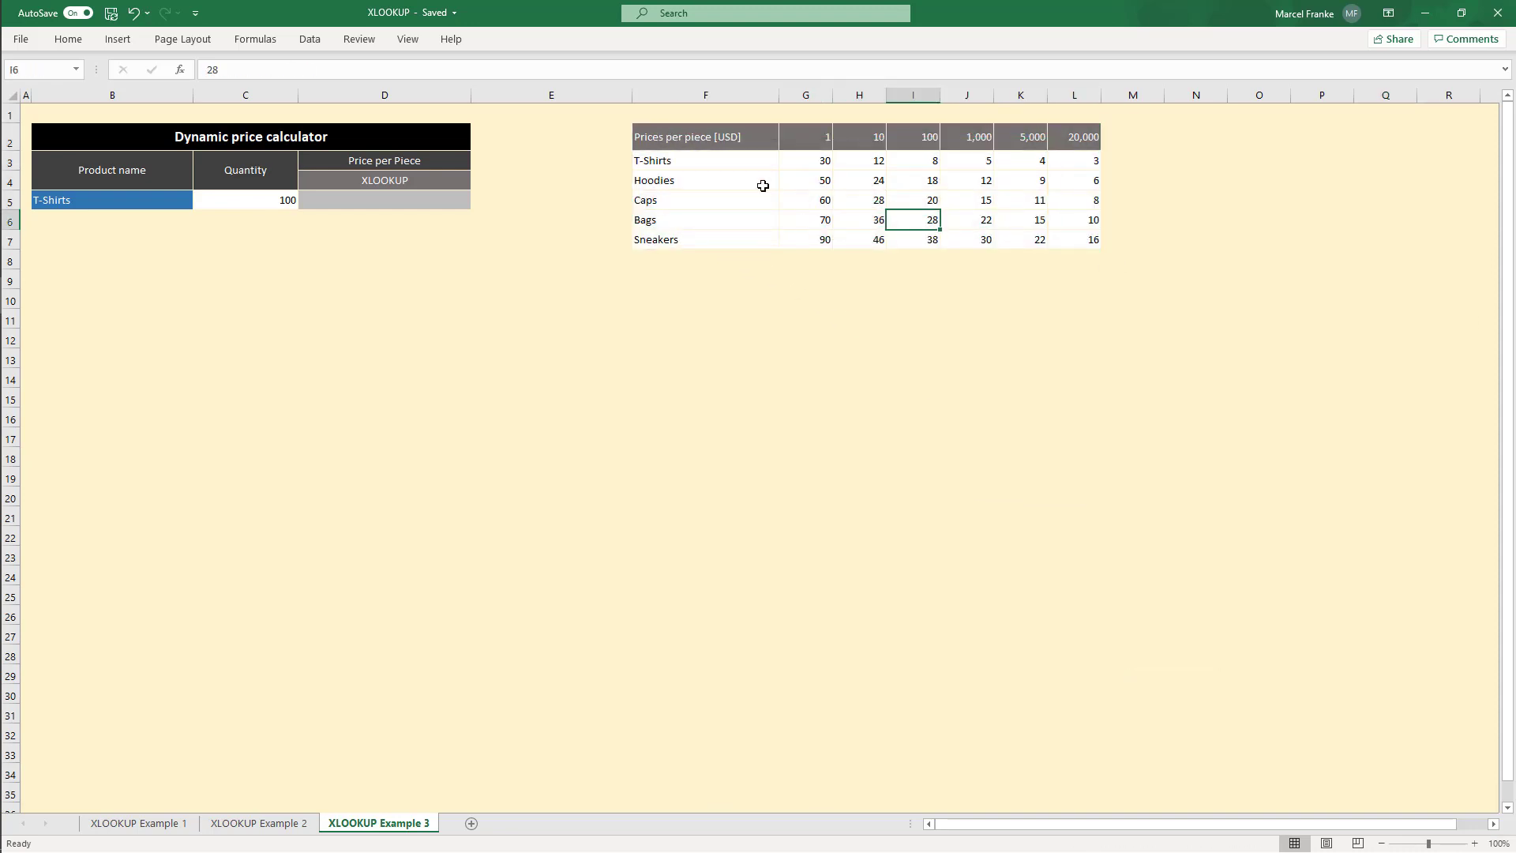
click(714, 163)
click(869, 139)
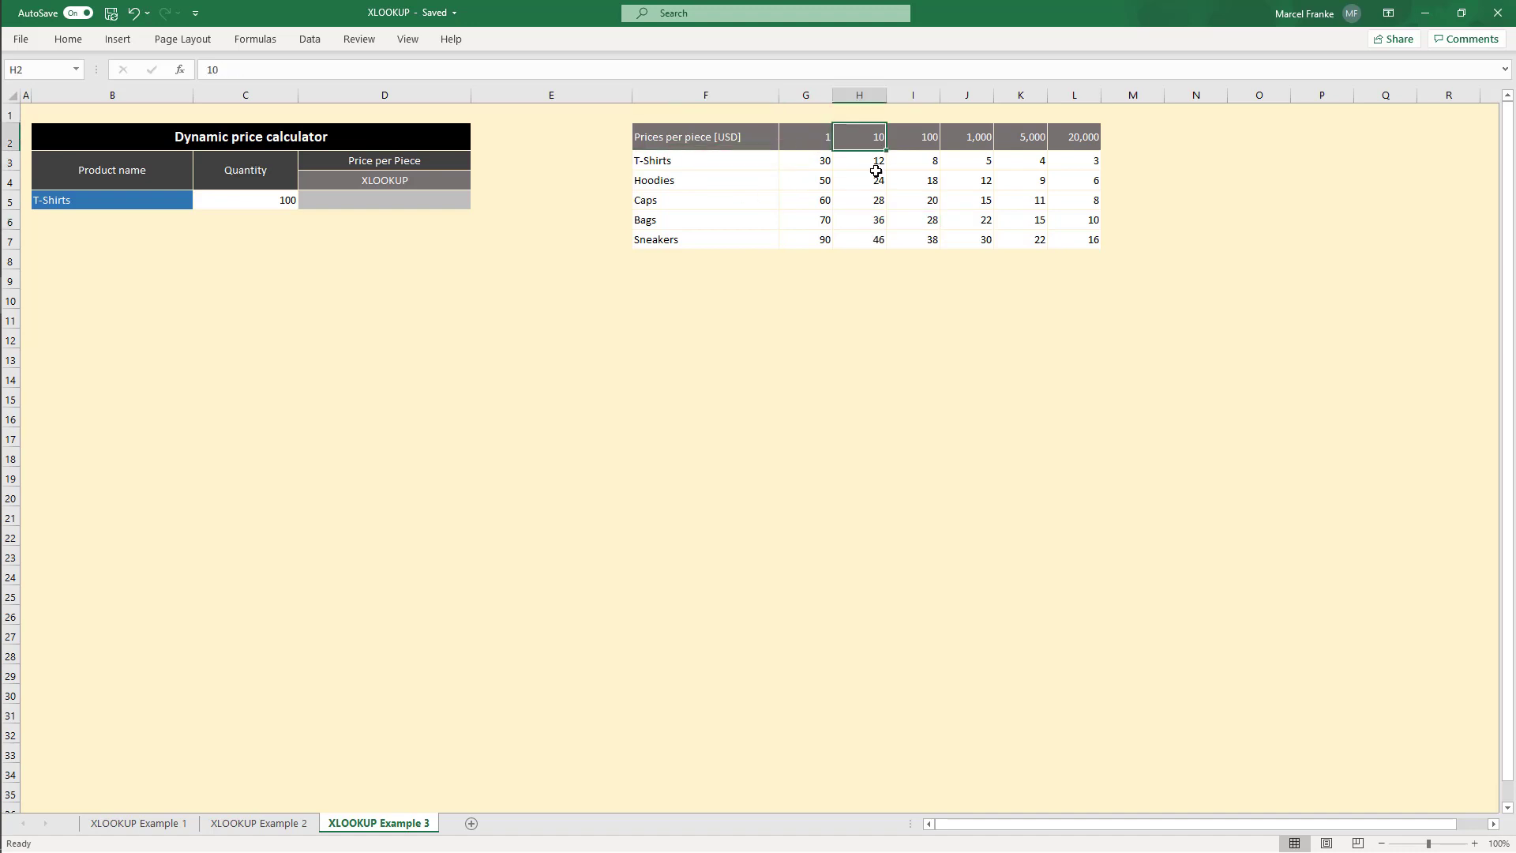
click(875, 166)
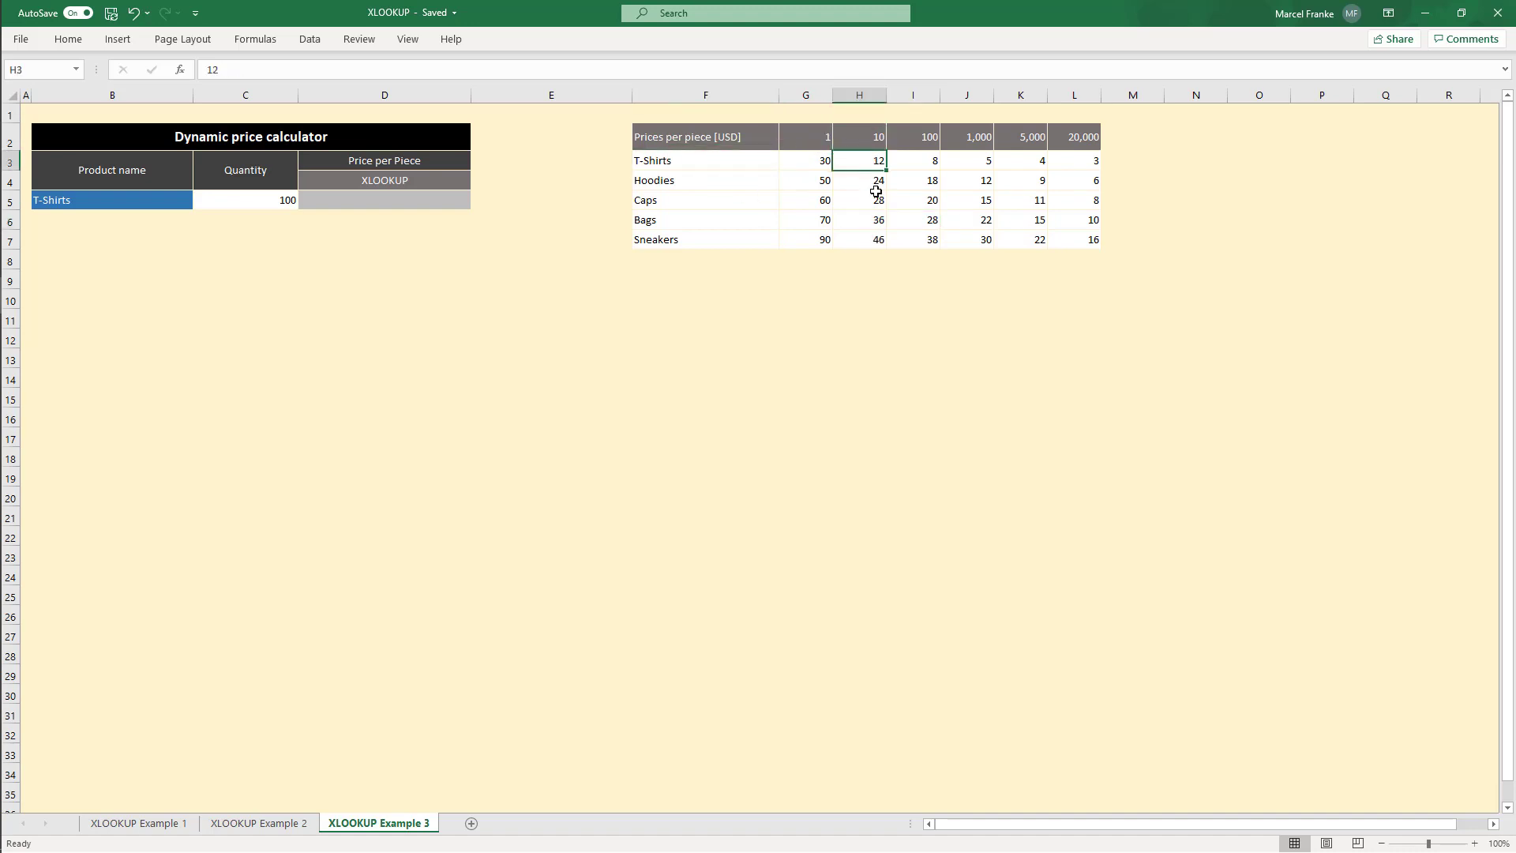
click(913, 139)
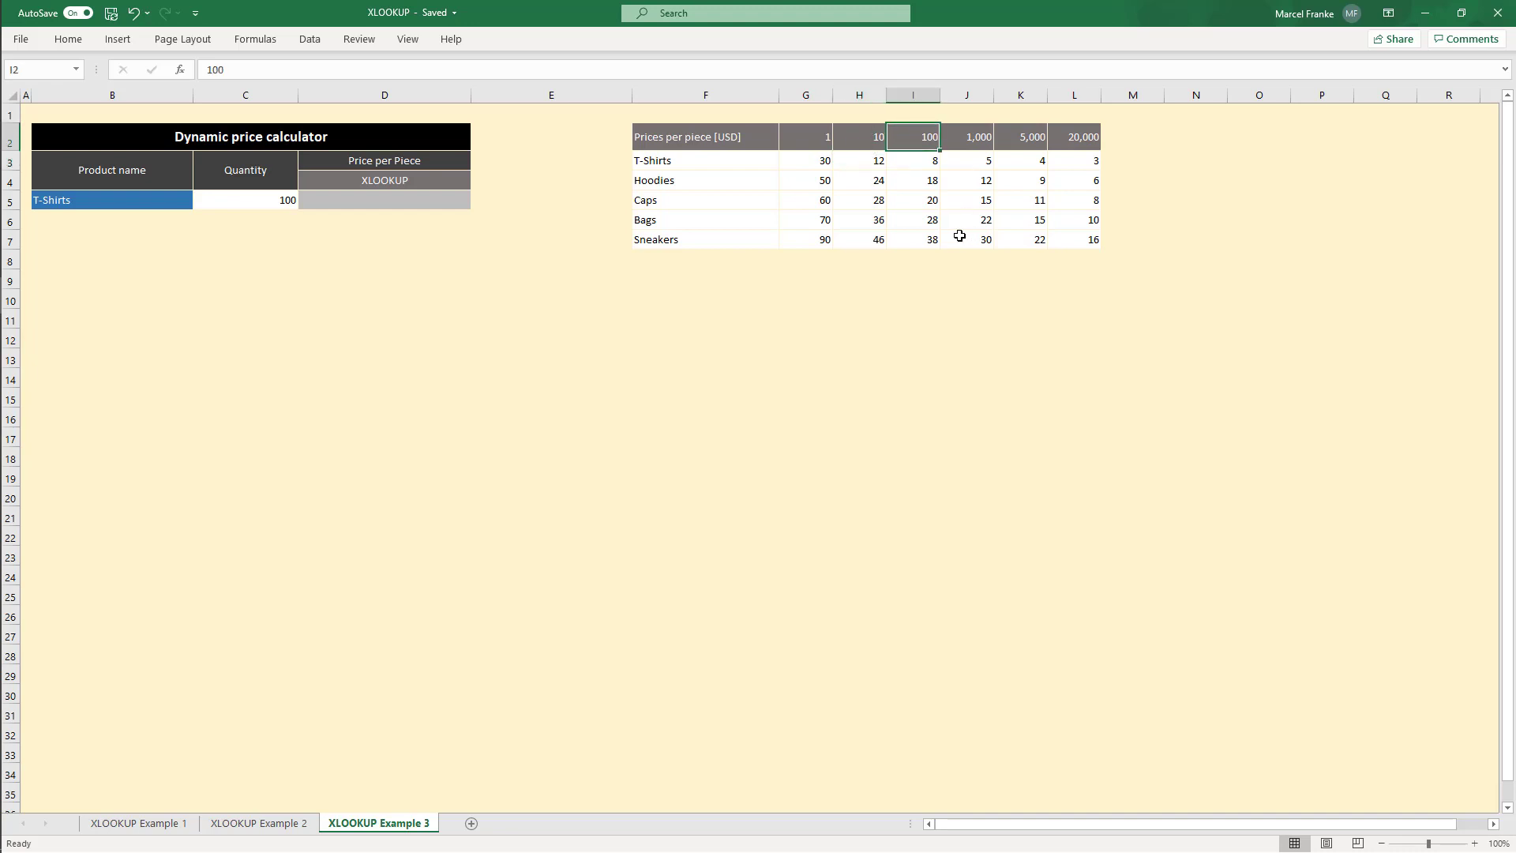
click(924, 174)
click(925, 161)
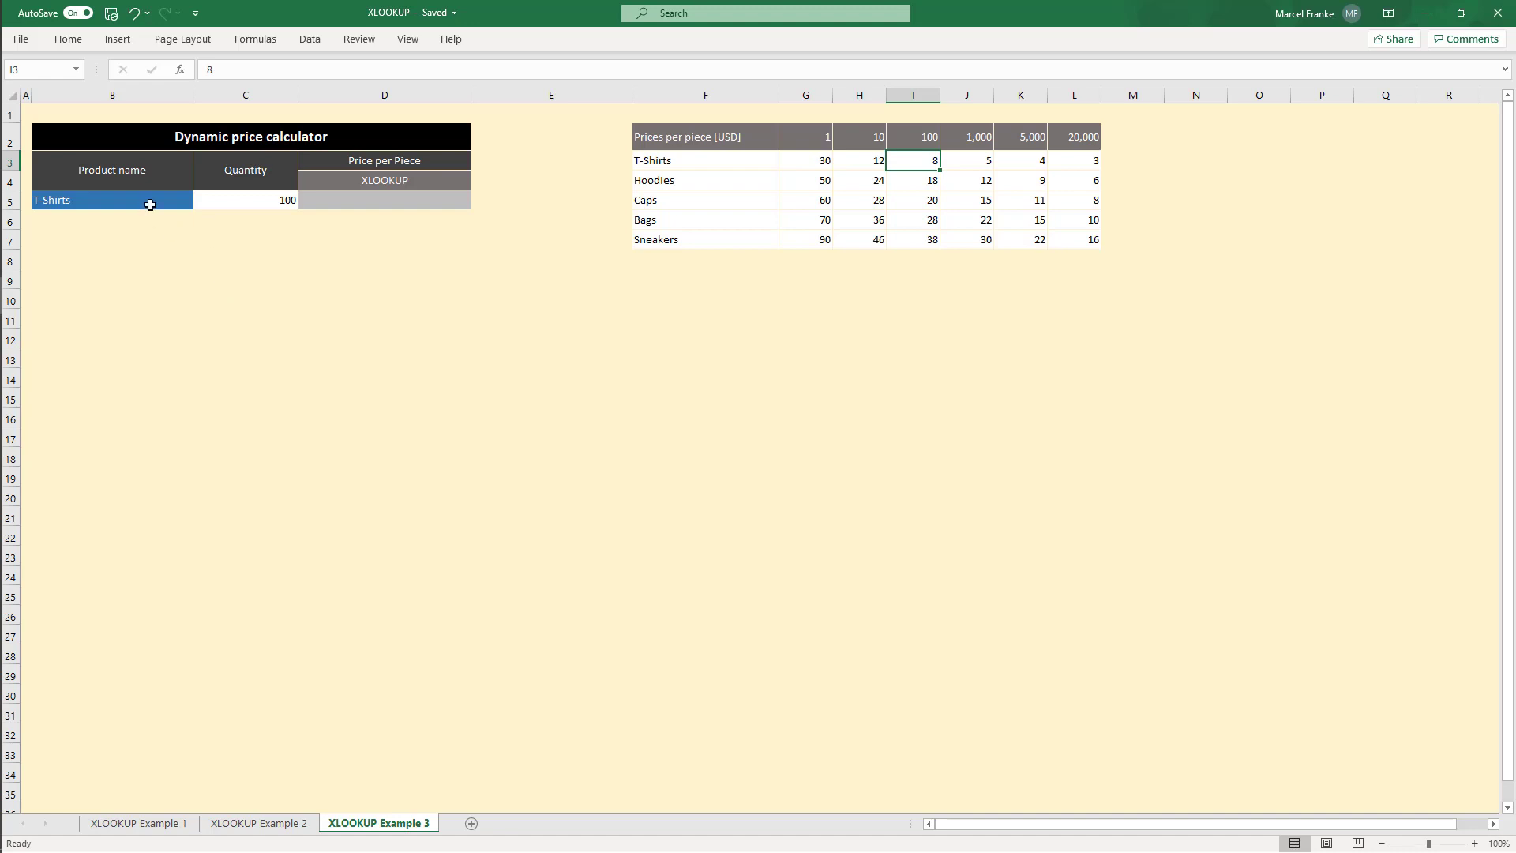
click(150, 203)
click(201, 202)
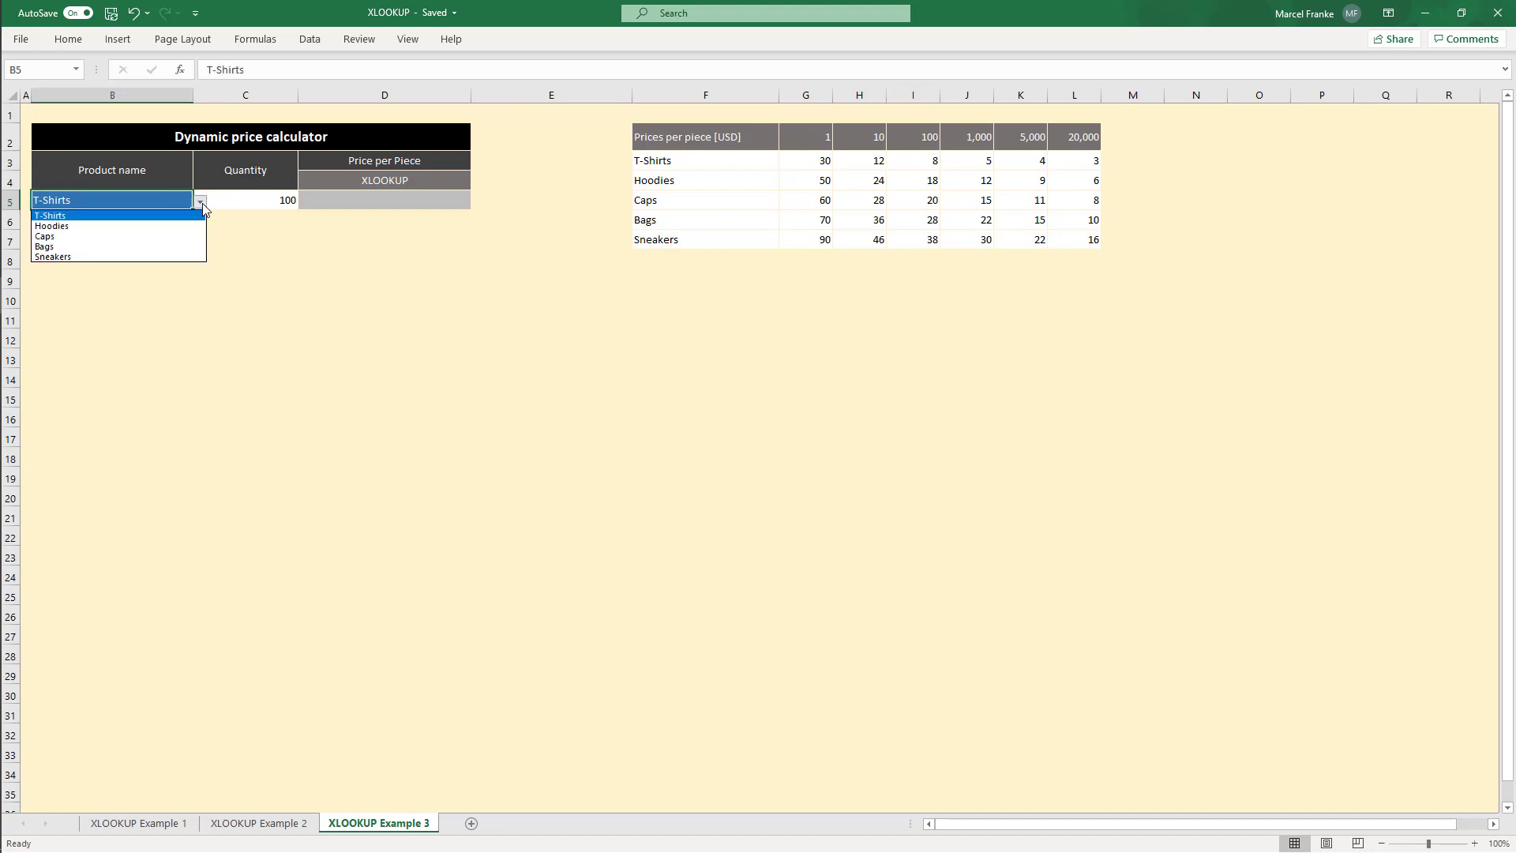
click(284, 192)
click(266, 204)
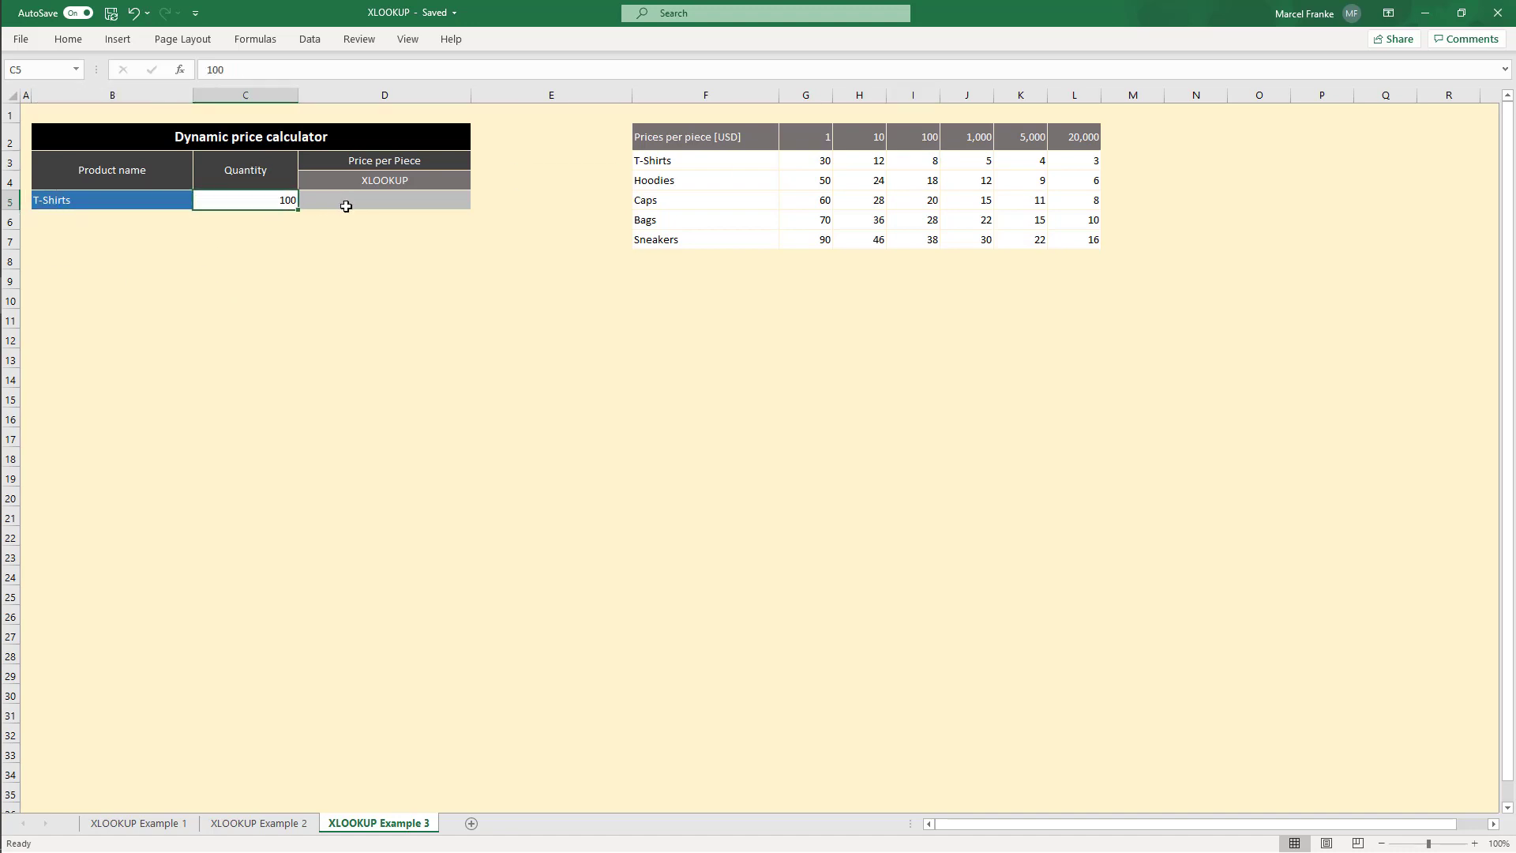
Step: Start an XLOOKUP in D5 with lookup value B5 and lookup array F3:F7
click(365, 201)
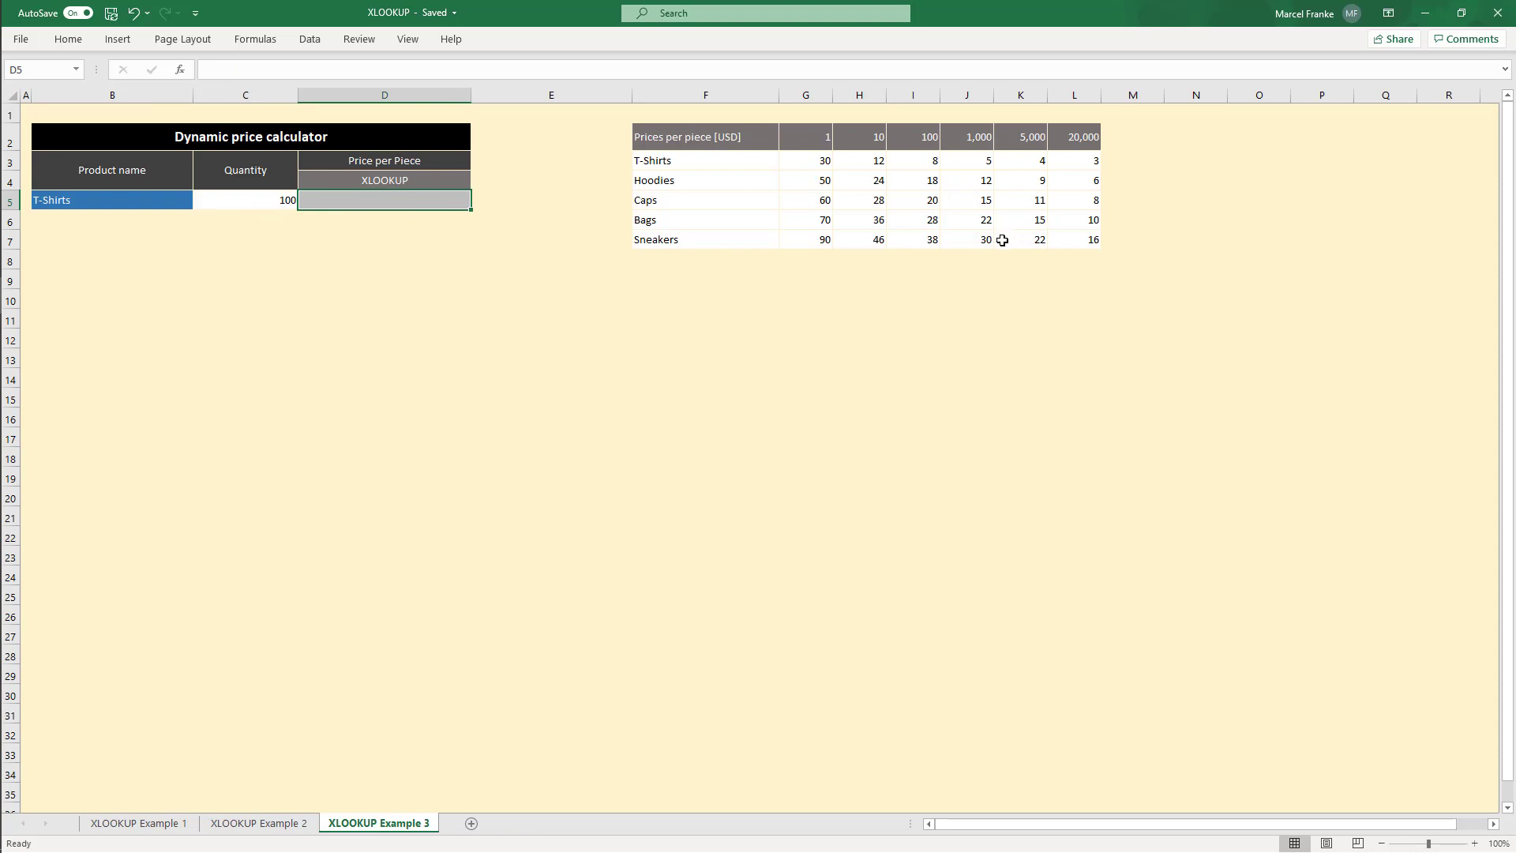
text(=XLOOKUP))
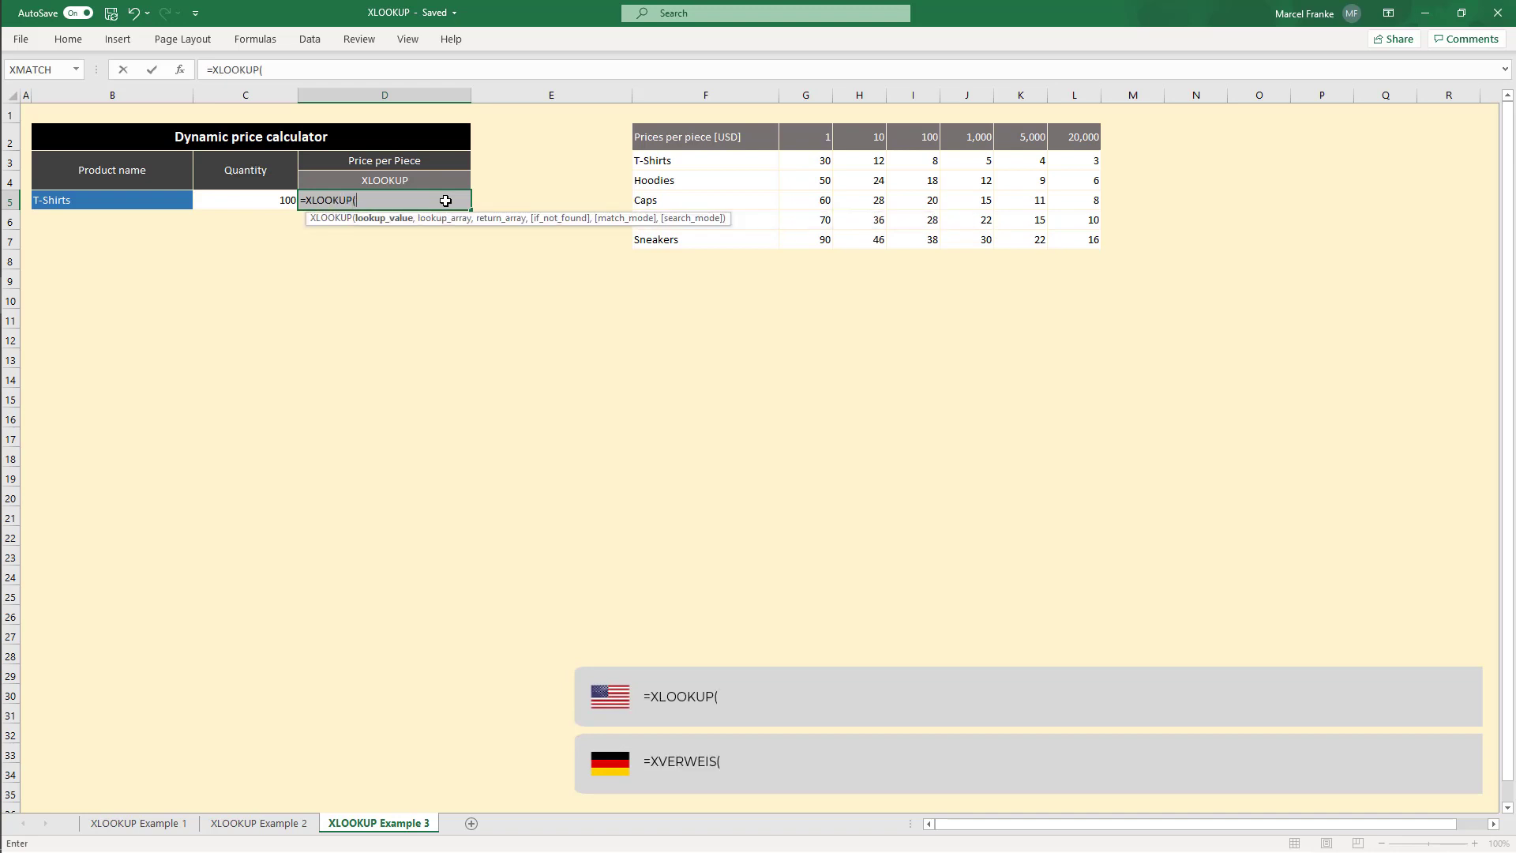
click(152, 206)
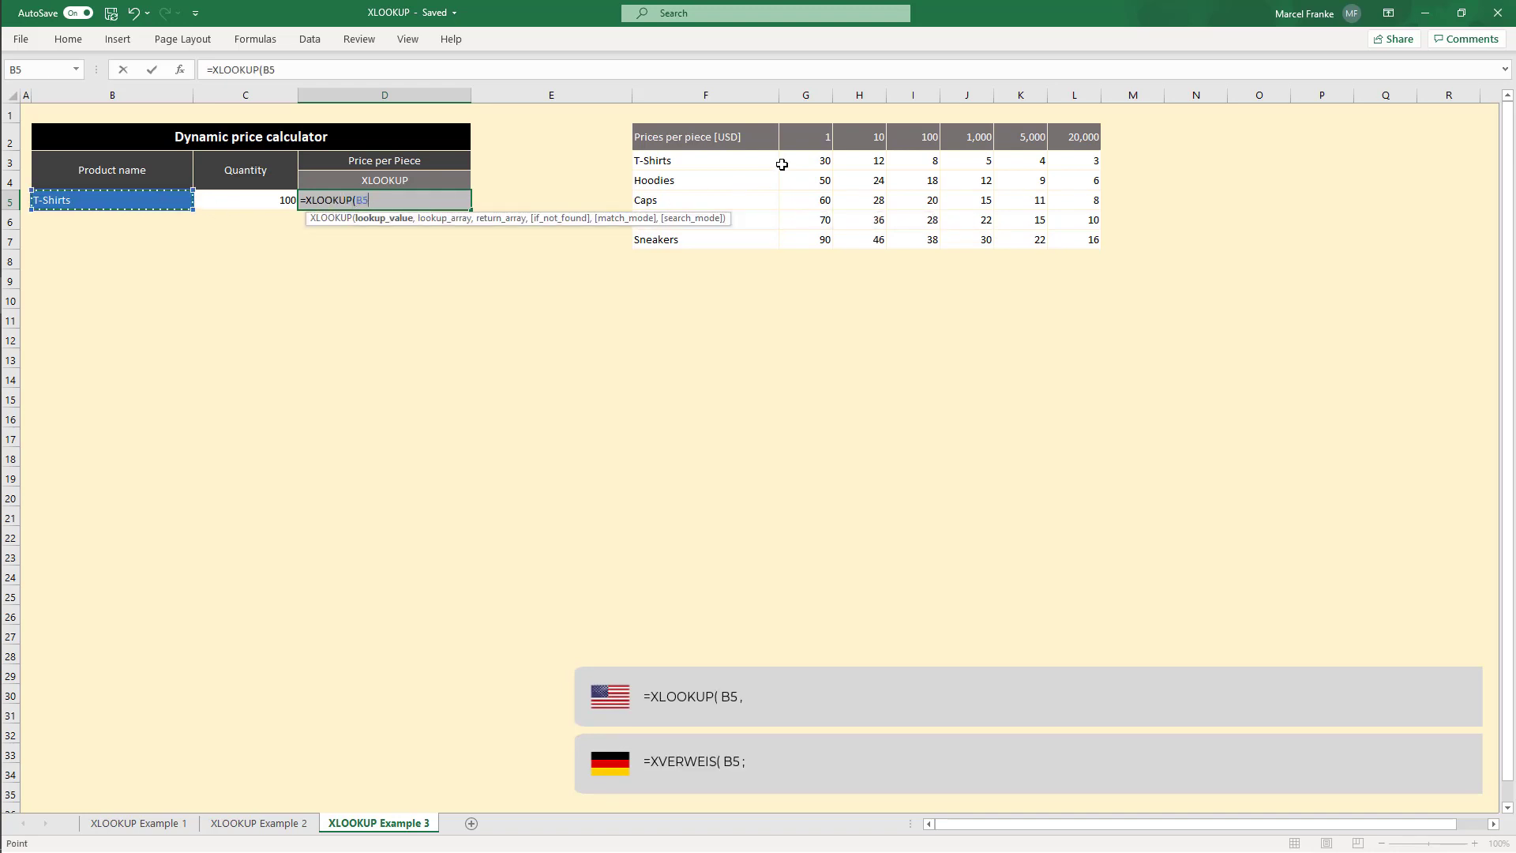
text(,)
drag(726, 166, 724, 237)
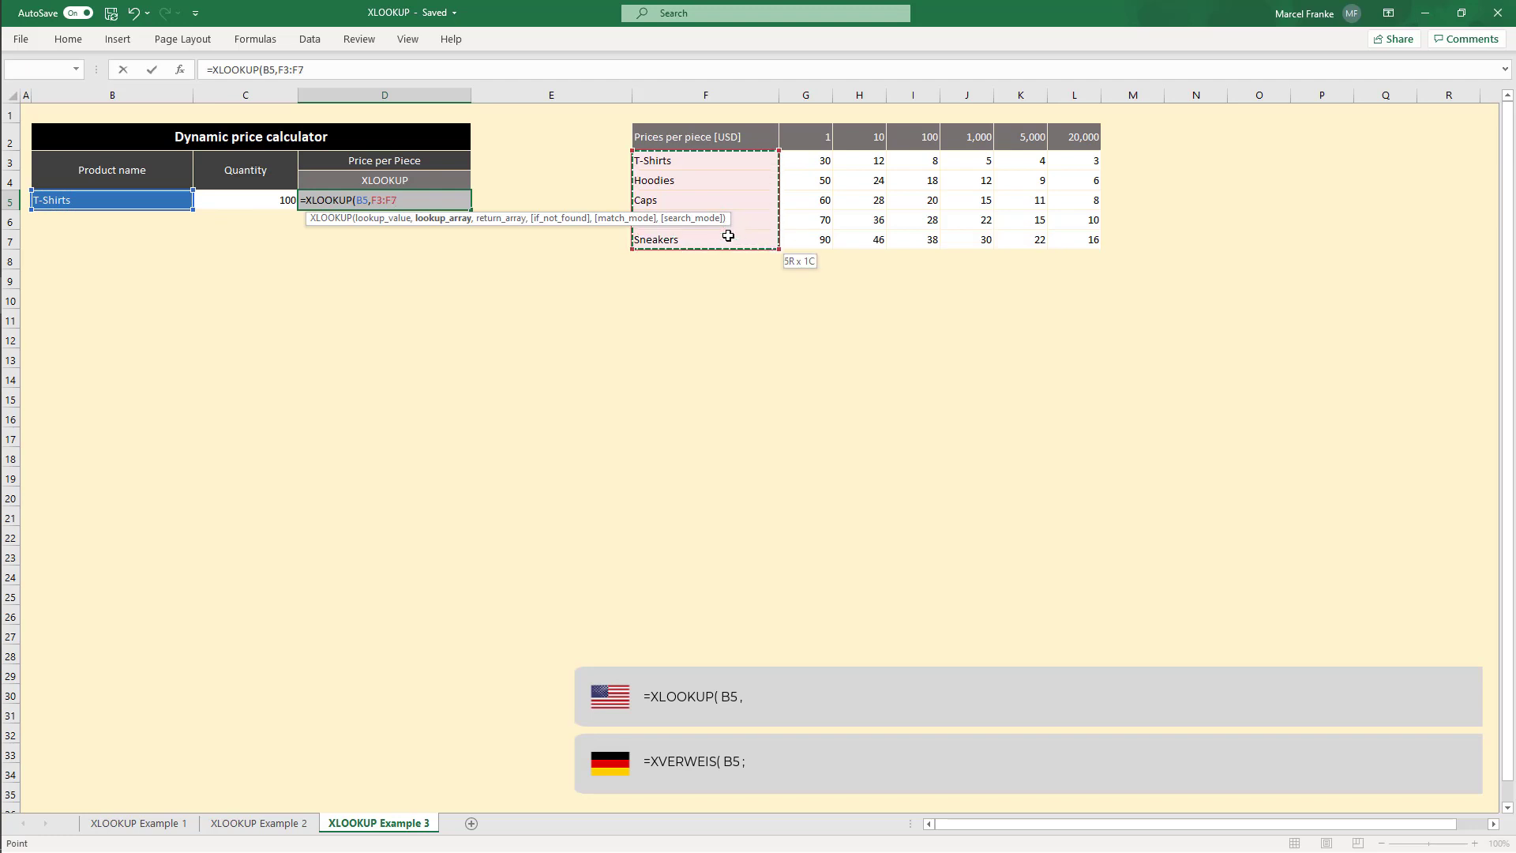
text(,)
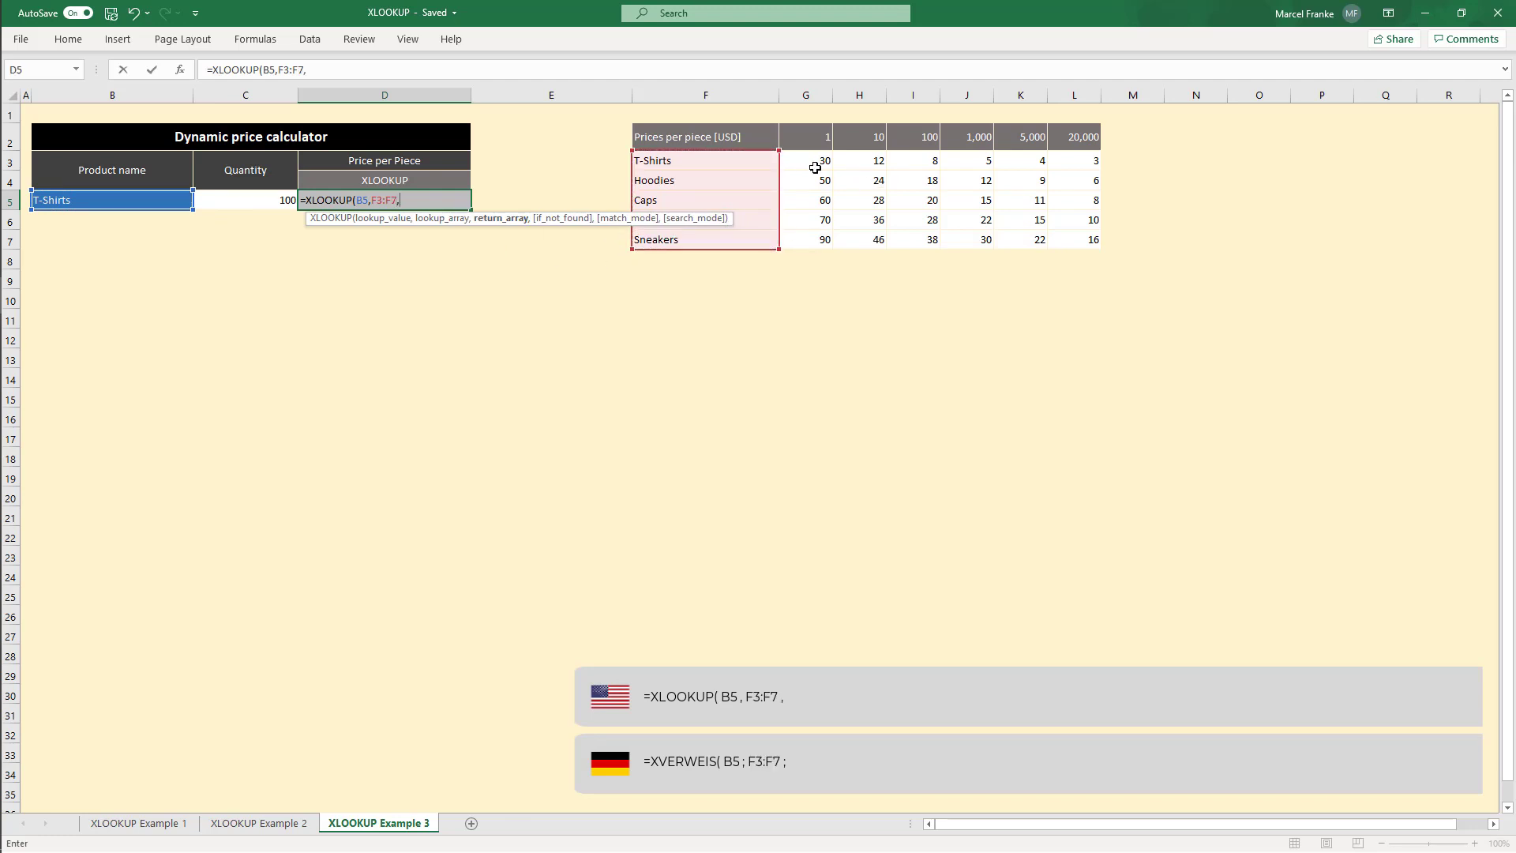
drag(816, 167, 823, 234)
drag(870, 165, 870, 239)
click(348, 69)
key(BackSpace)
key(BackSpace)
key(BackSpace)
key(BackSpace)
key(BackSpace)
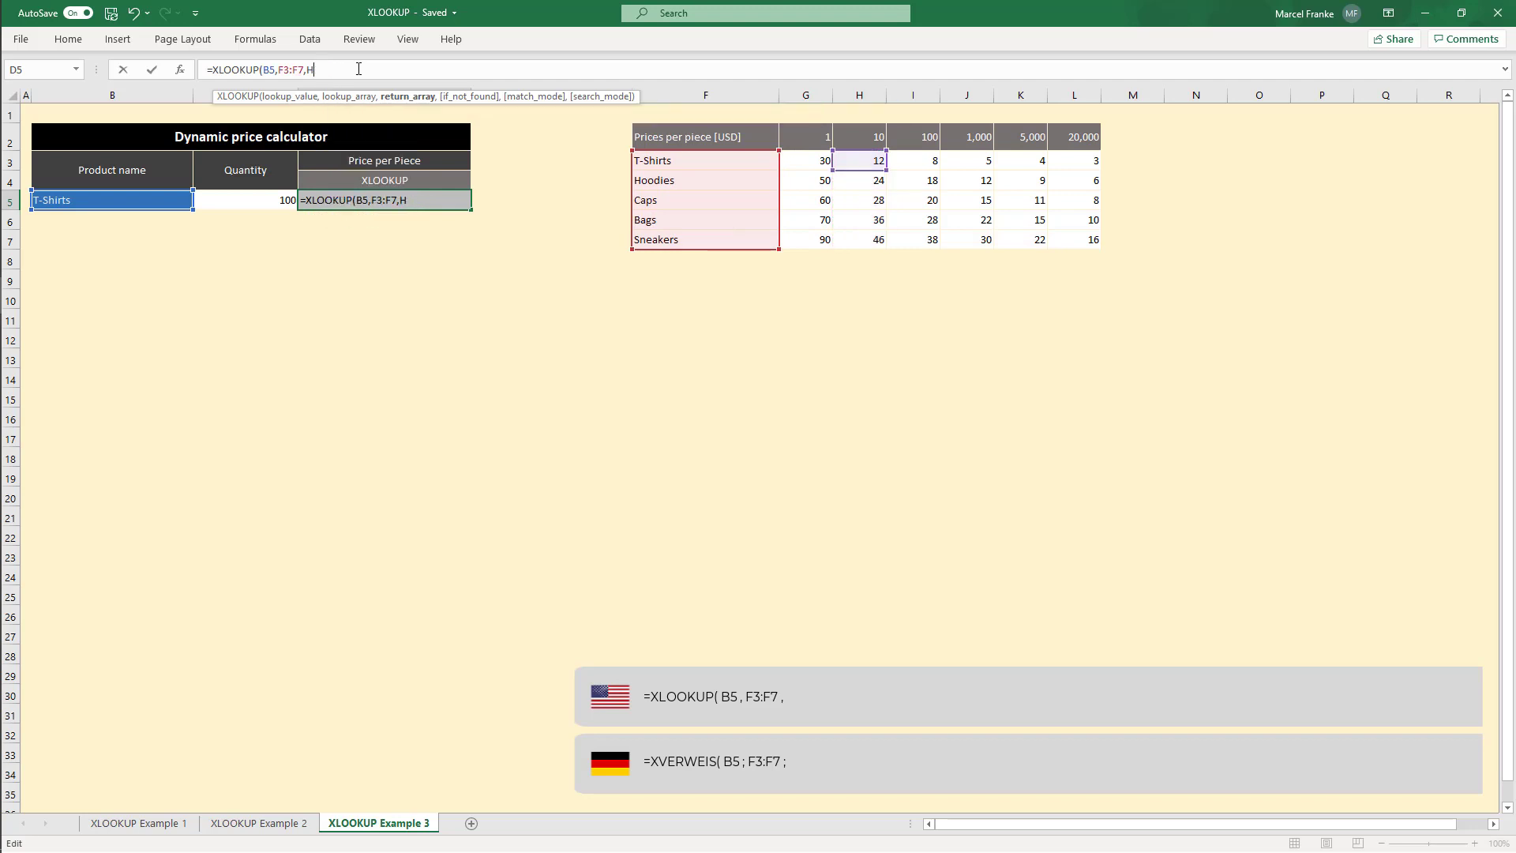
Step: Nest an inner XLOOKUP as the return array, looking up C5 in G2:L2 returning G3:L7, with "not found" and match mode -1
text(XLOOKUP()
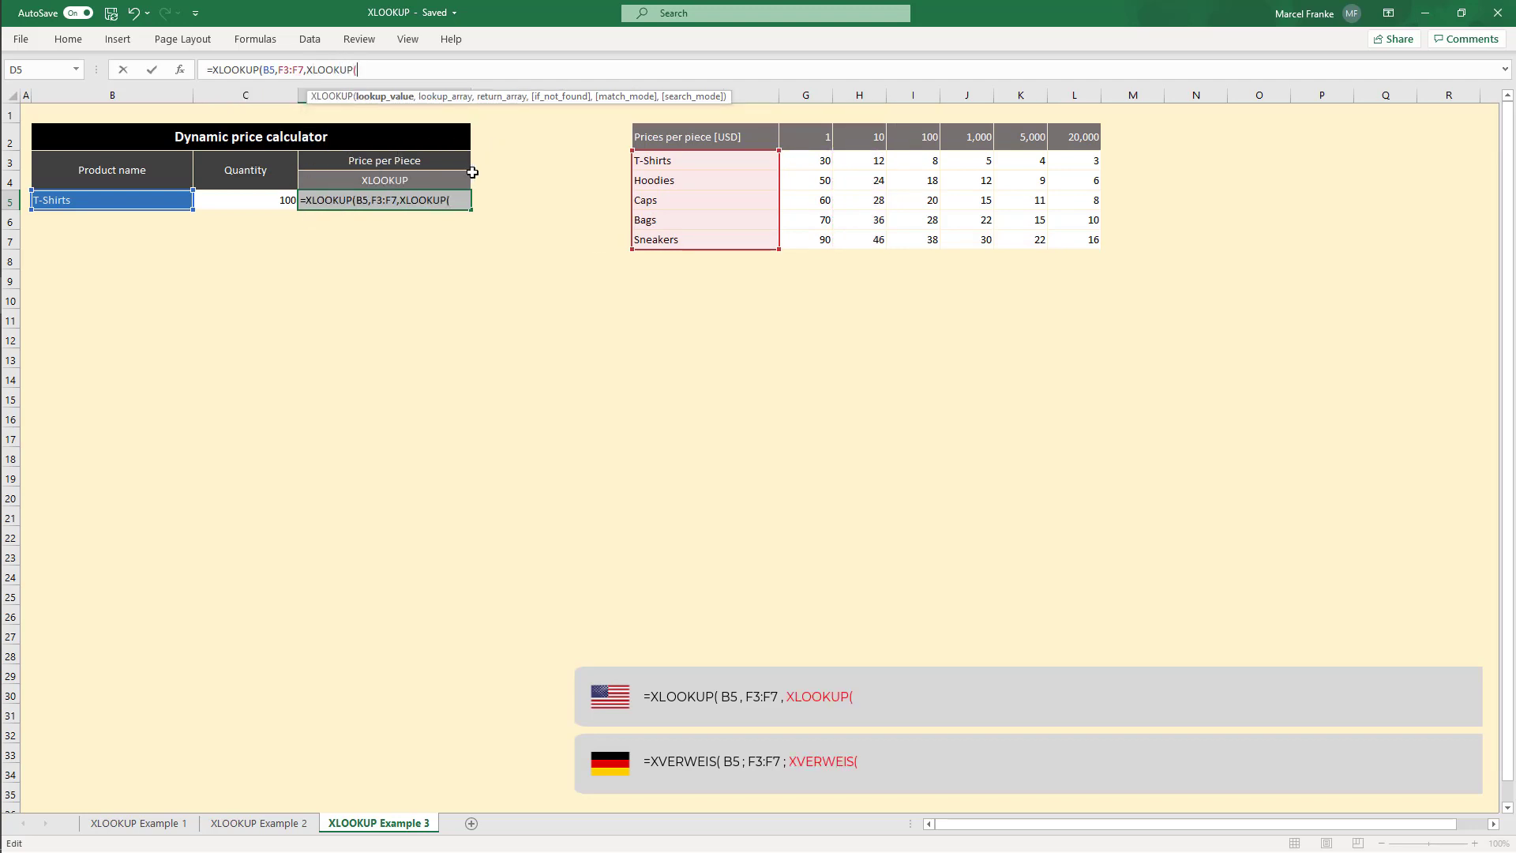
click(259, 199)
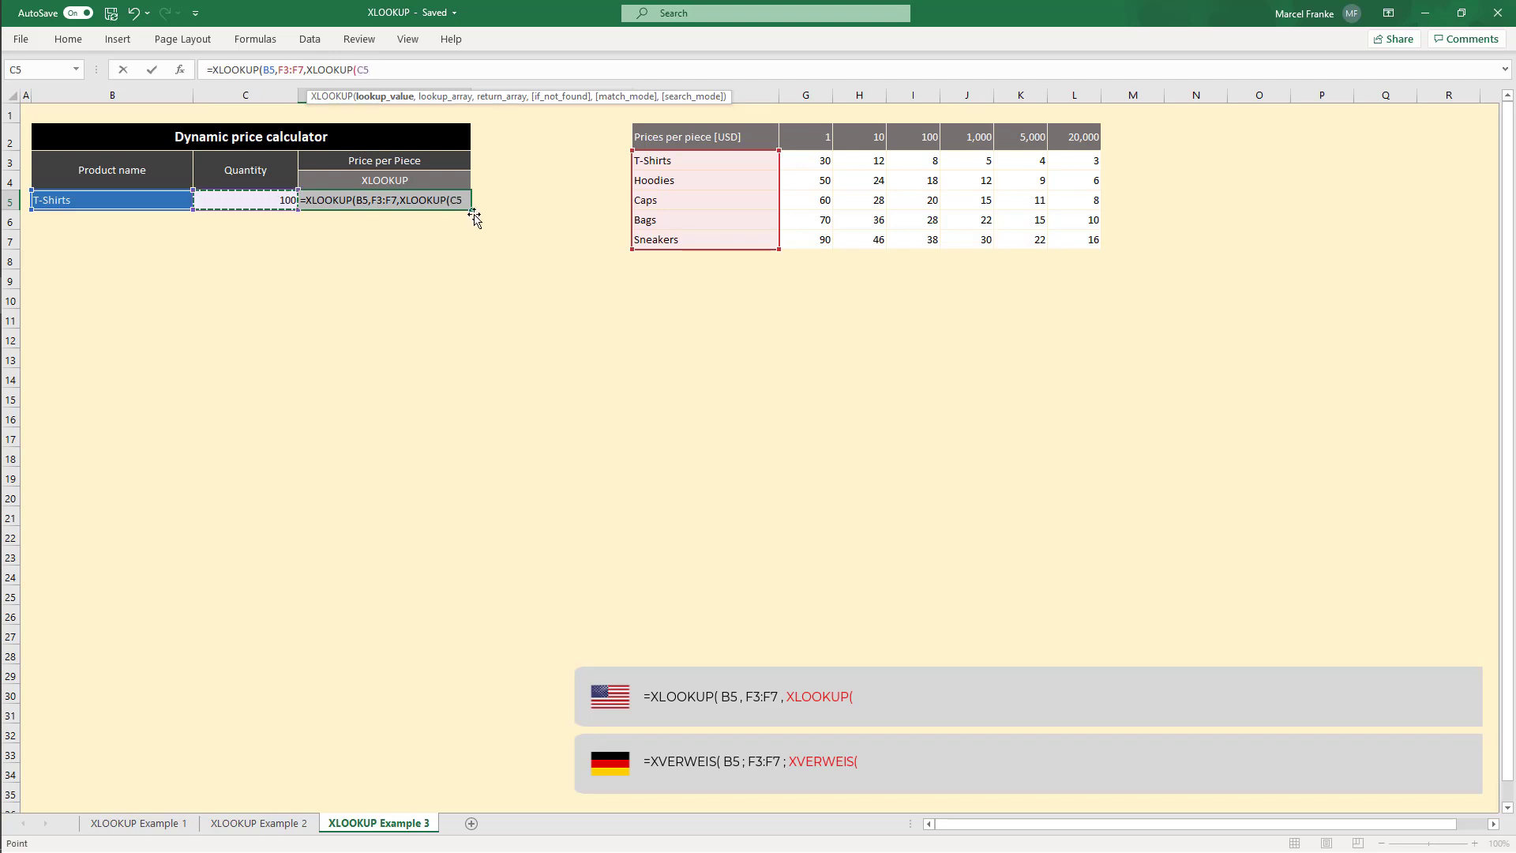
text(,)
drag(807, 136, 1083, 139)
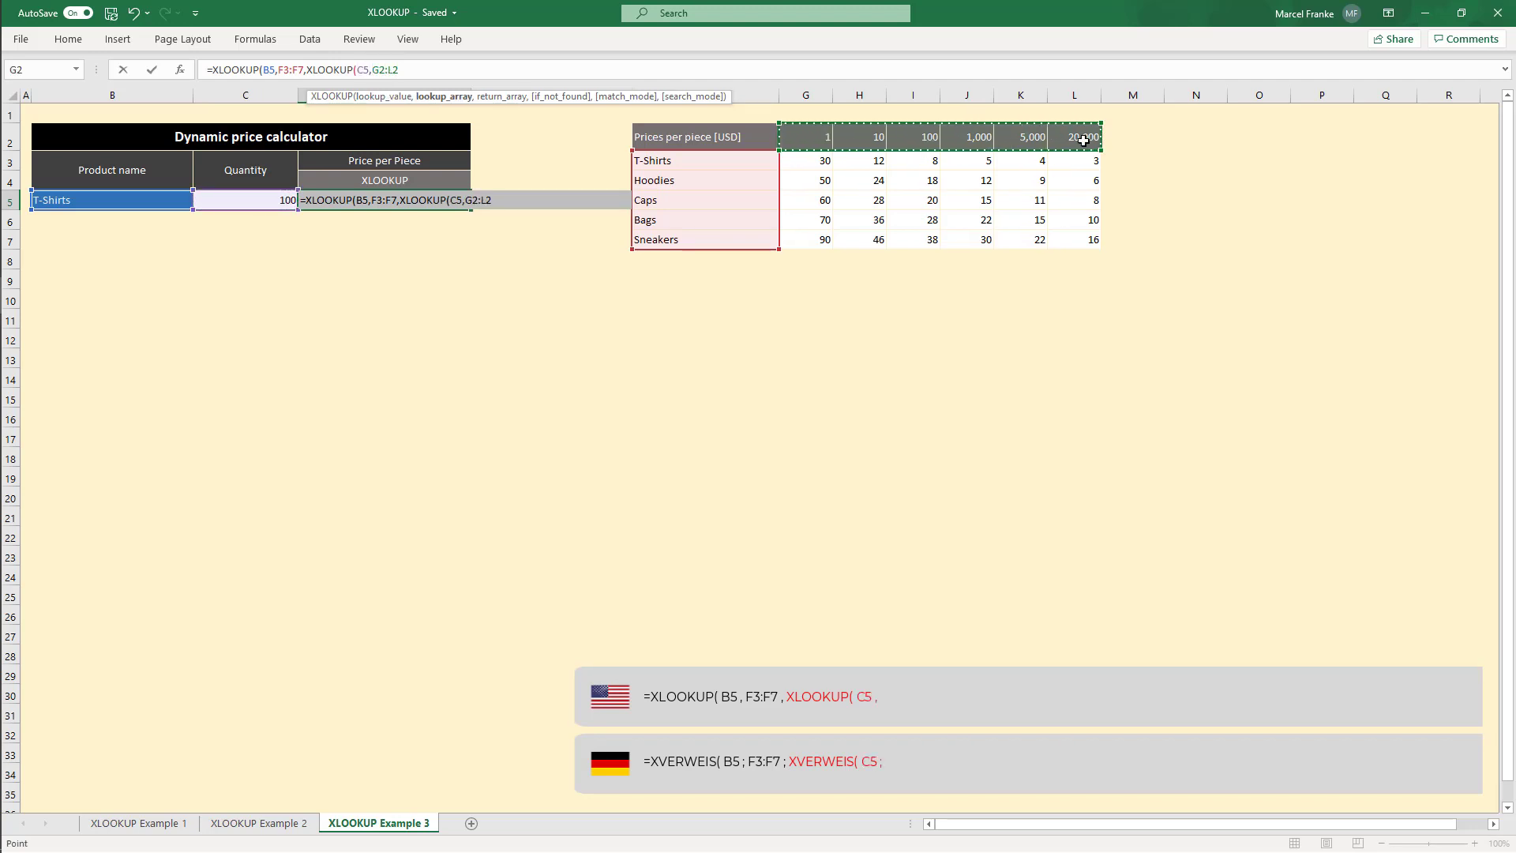
text(,)
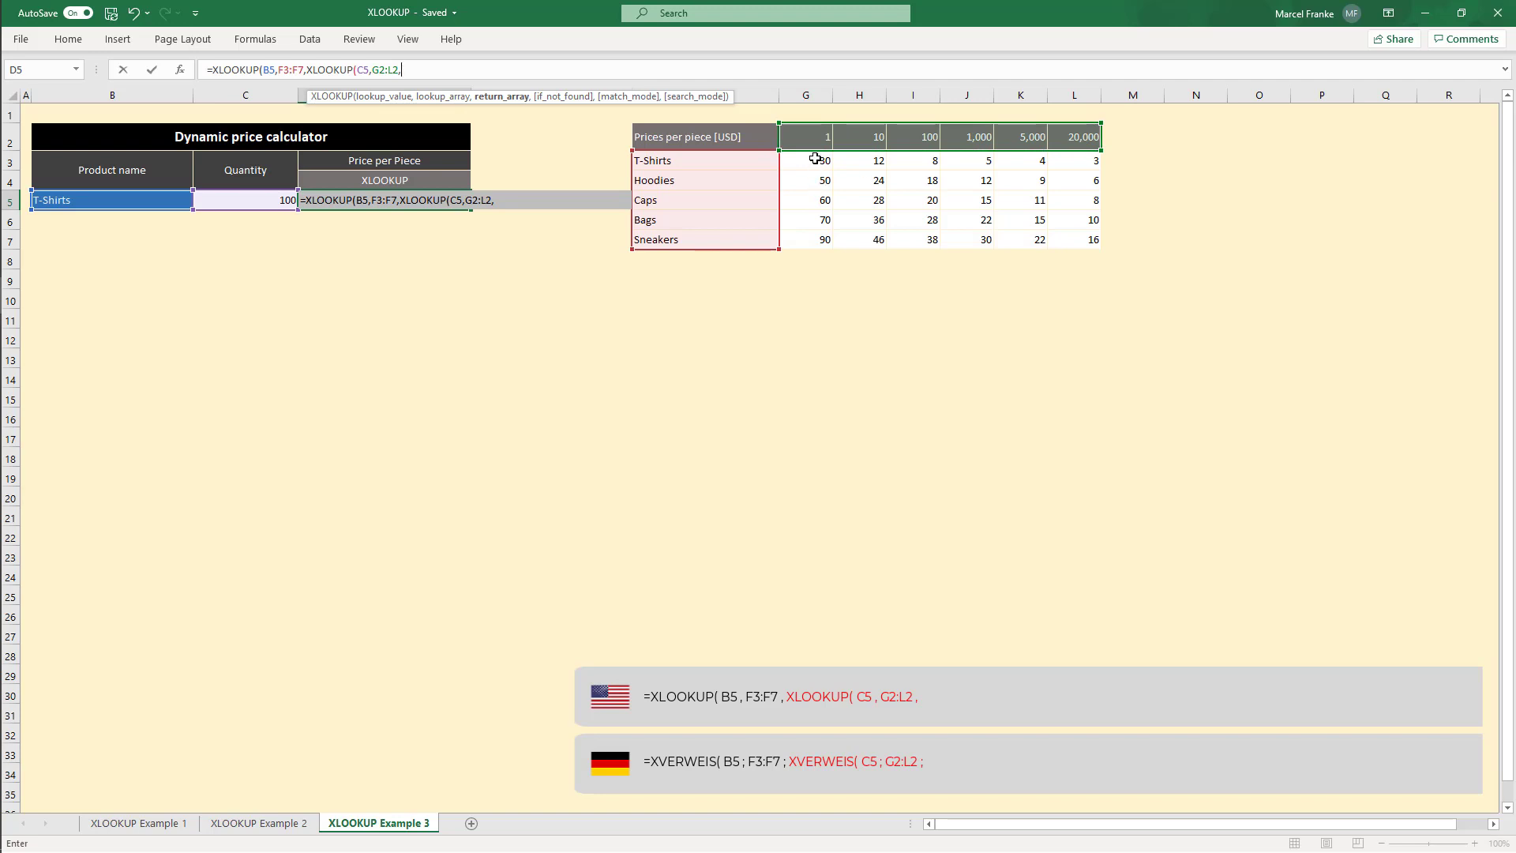
drag(812, 158, 1079, 243)
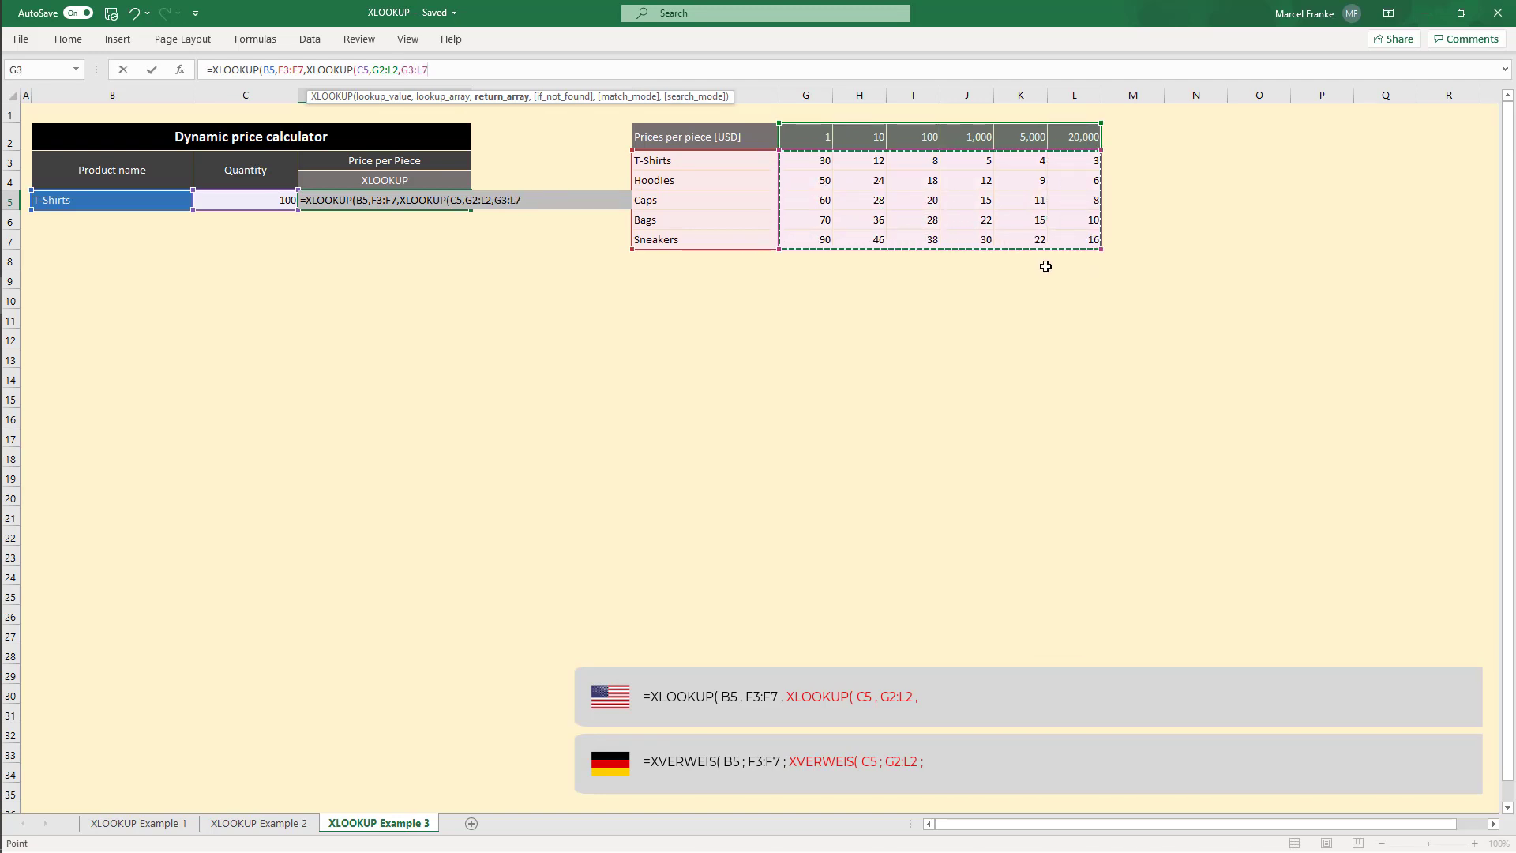
text(,)
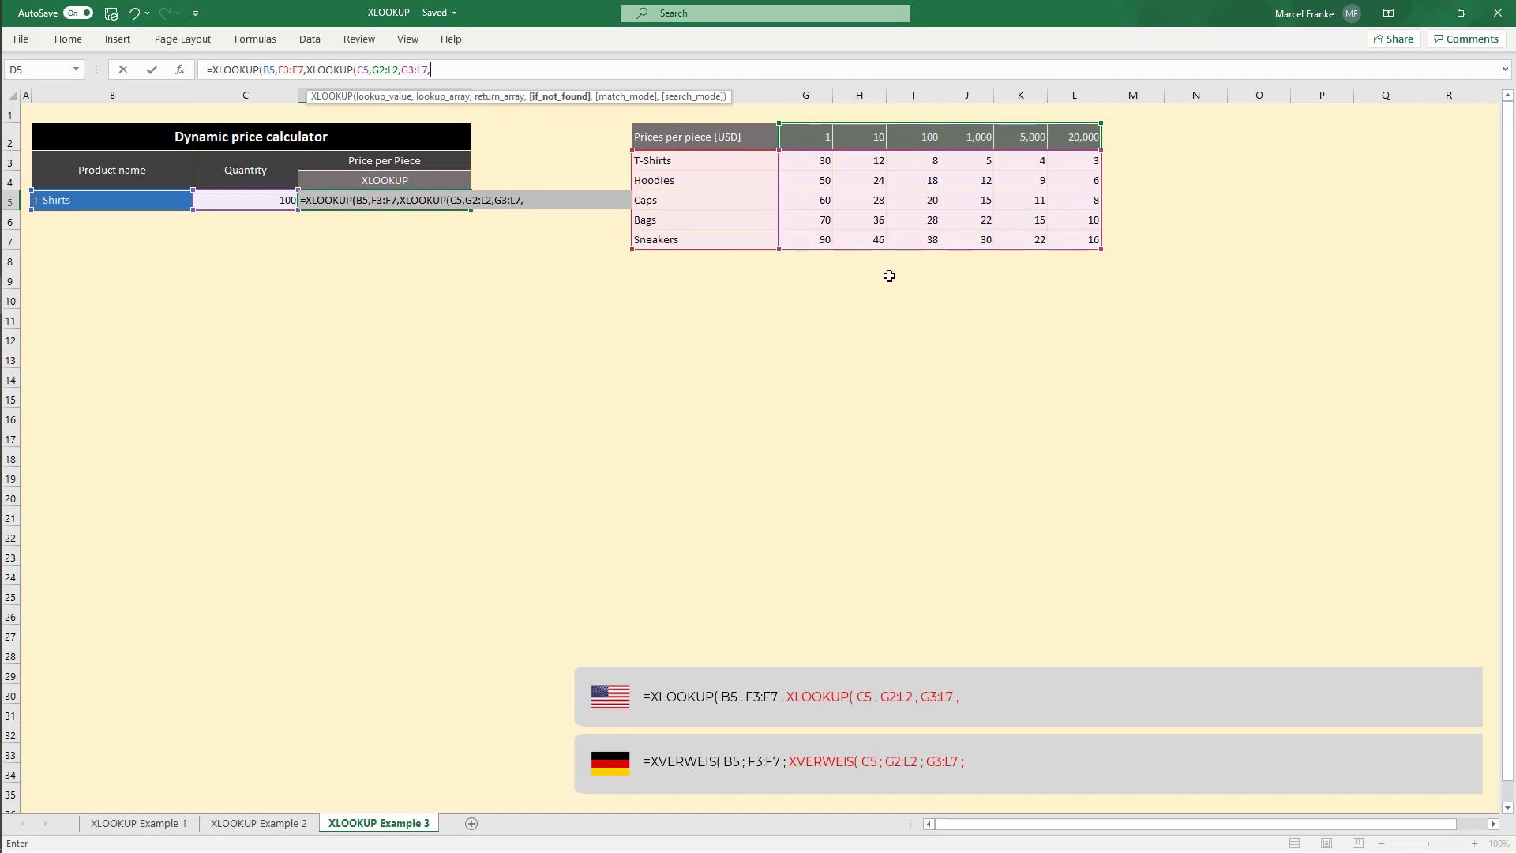
text("not found",)
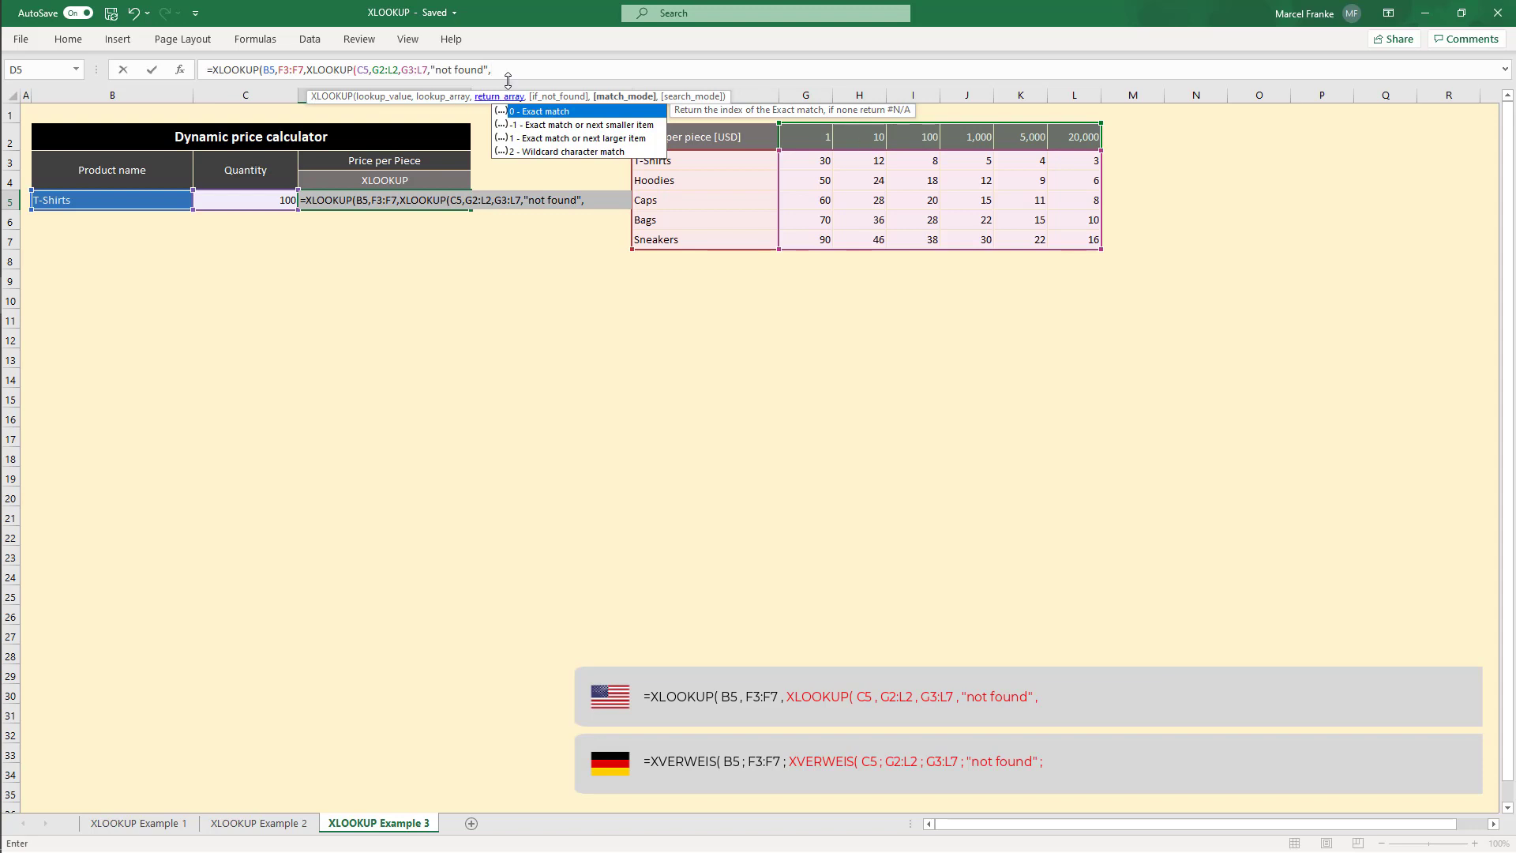
text(-1)
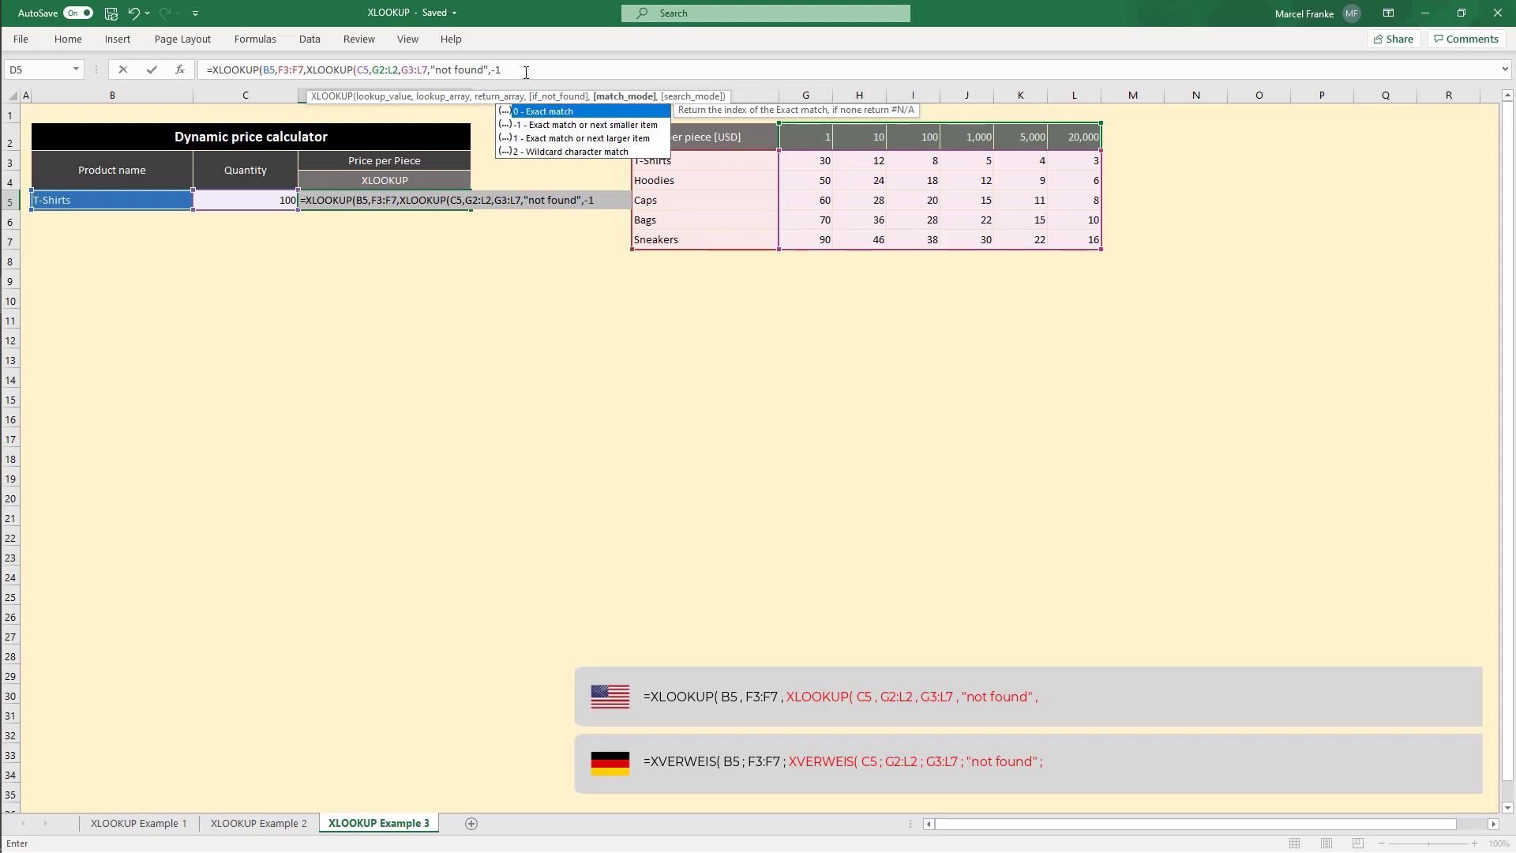
text())
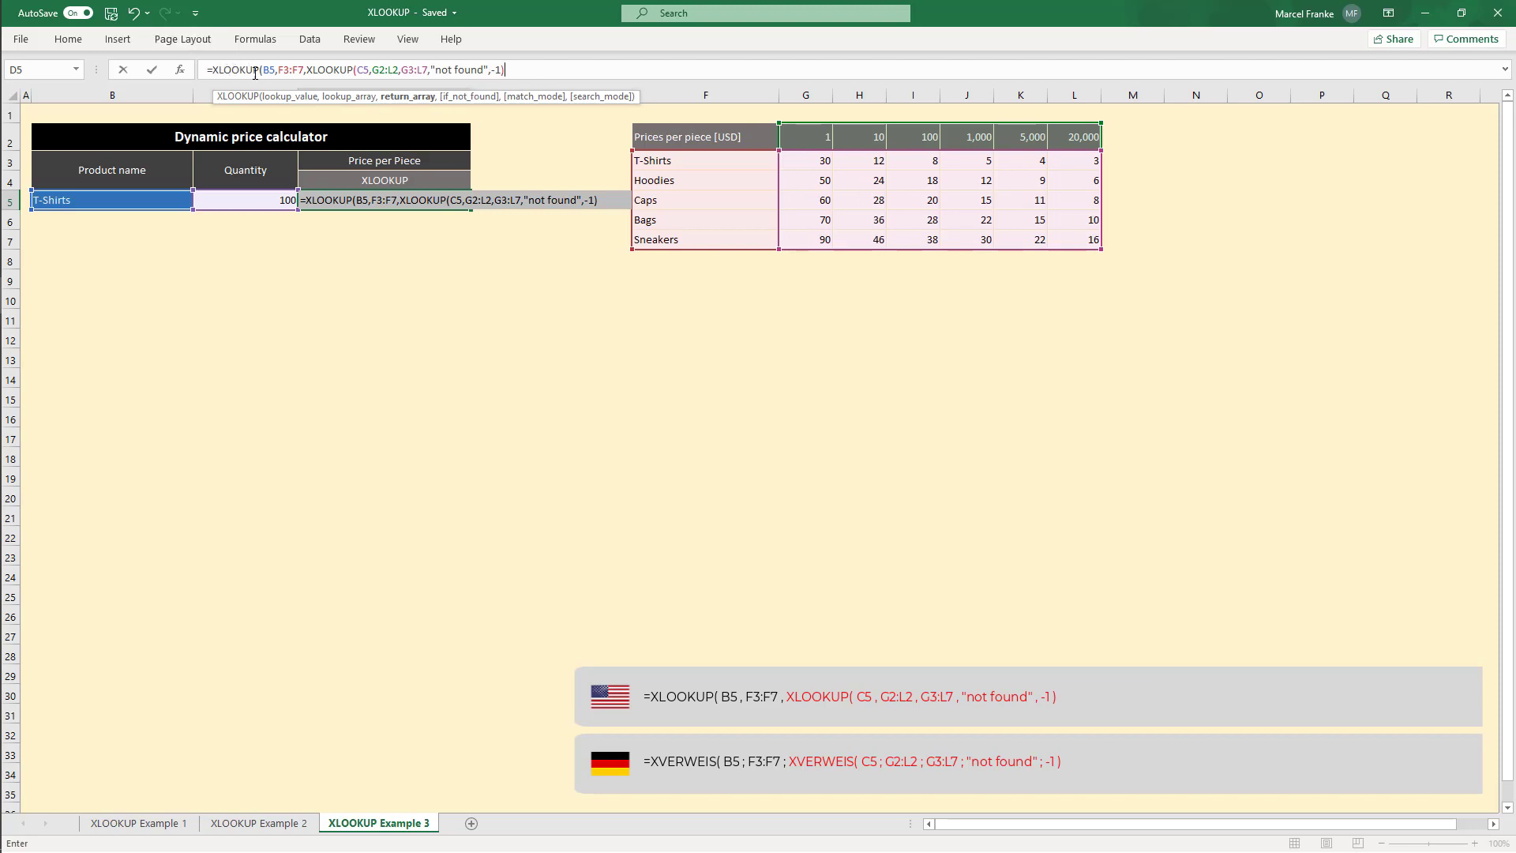
Step: Finish the outer formula in D5 with "not found" for not found and match mode 0, and enter it
click(545, 75)
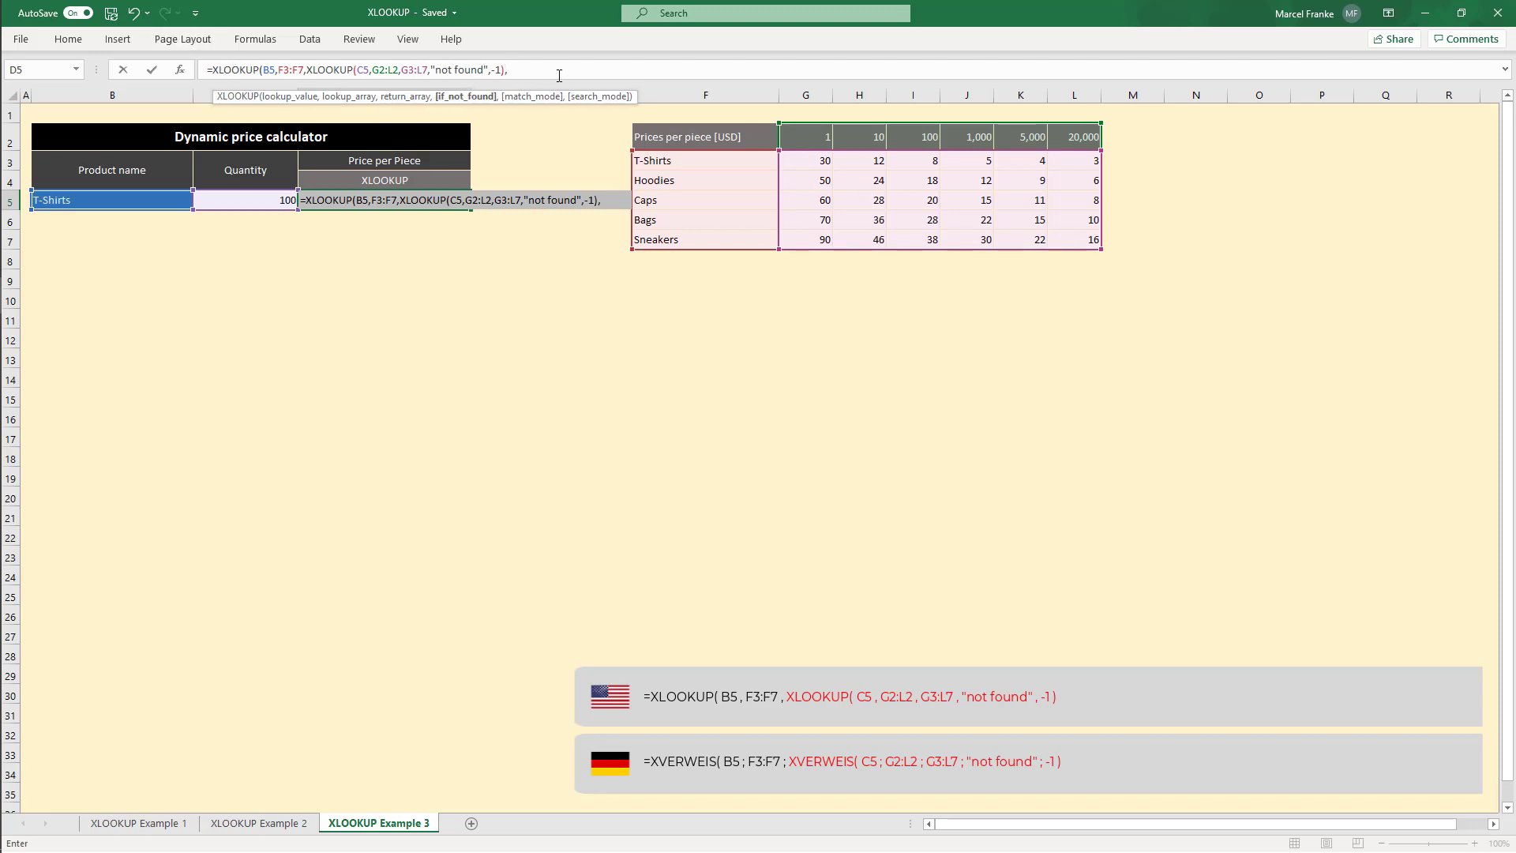
text("not found)
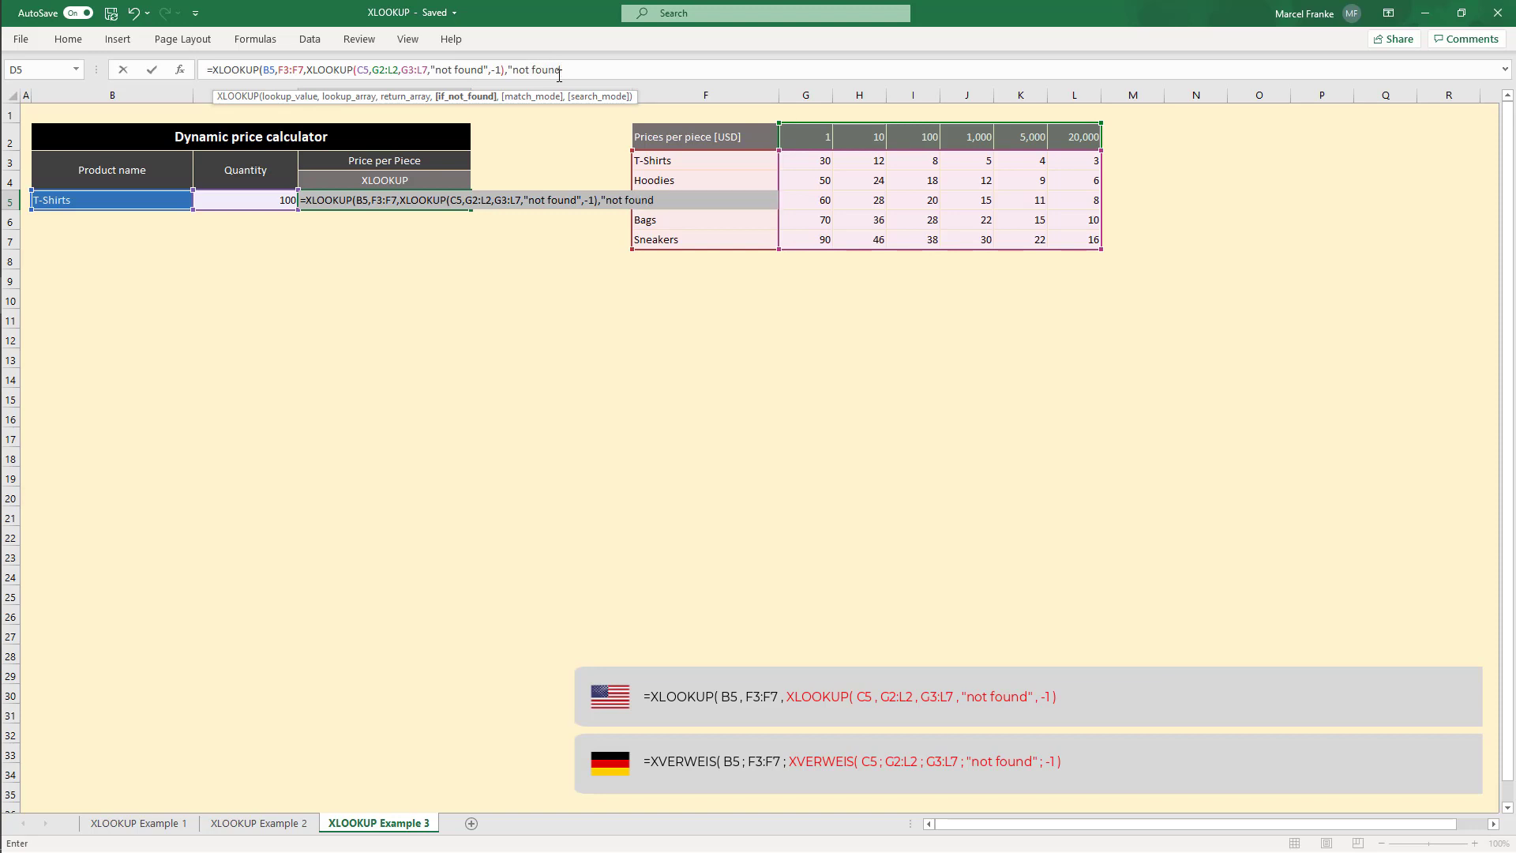
text(",)
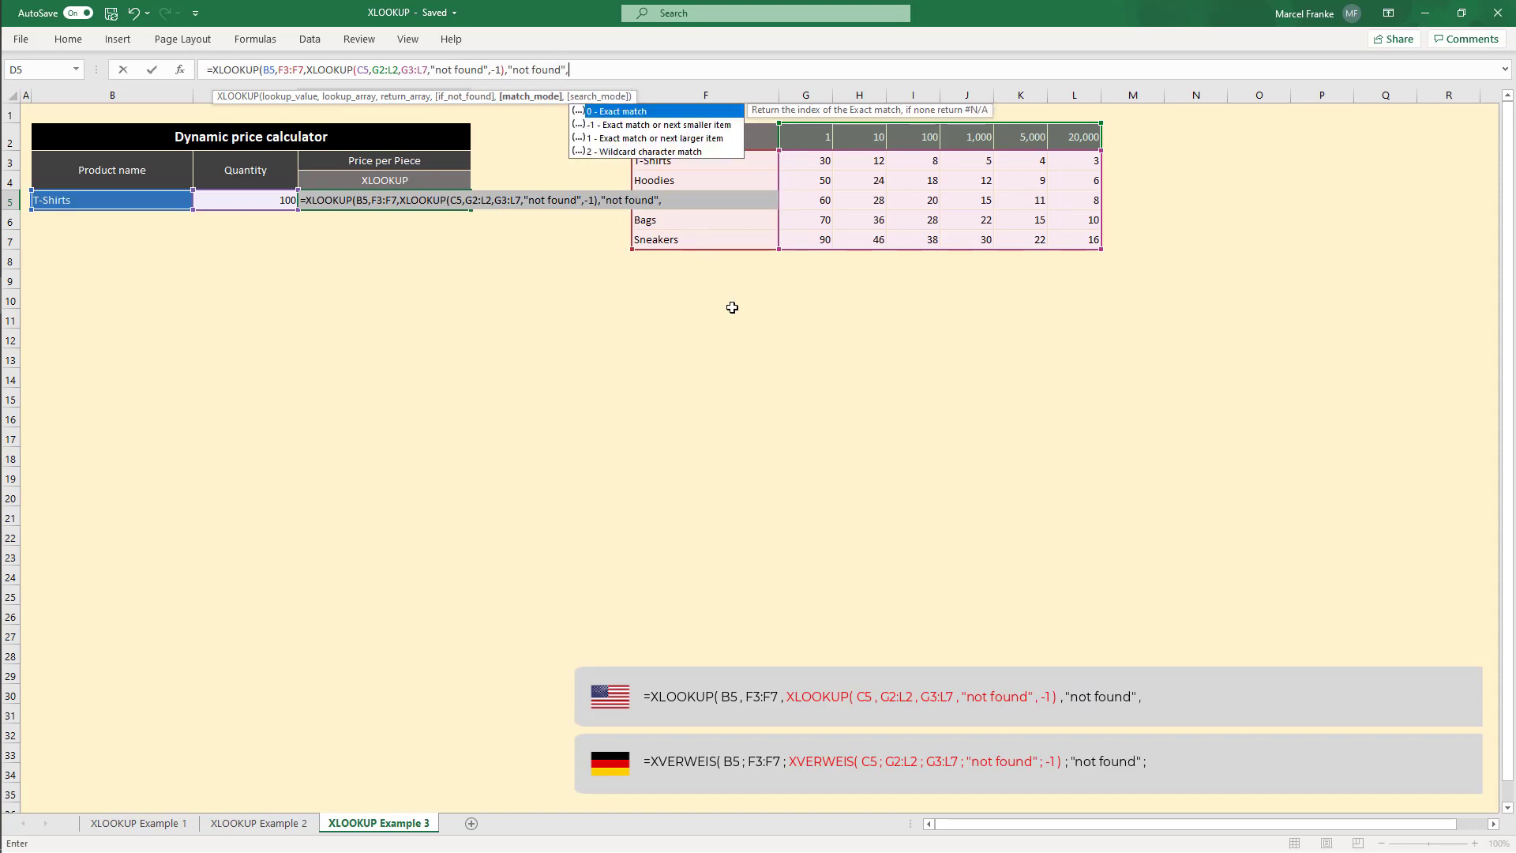
text(0))
key(Return)
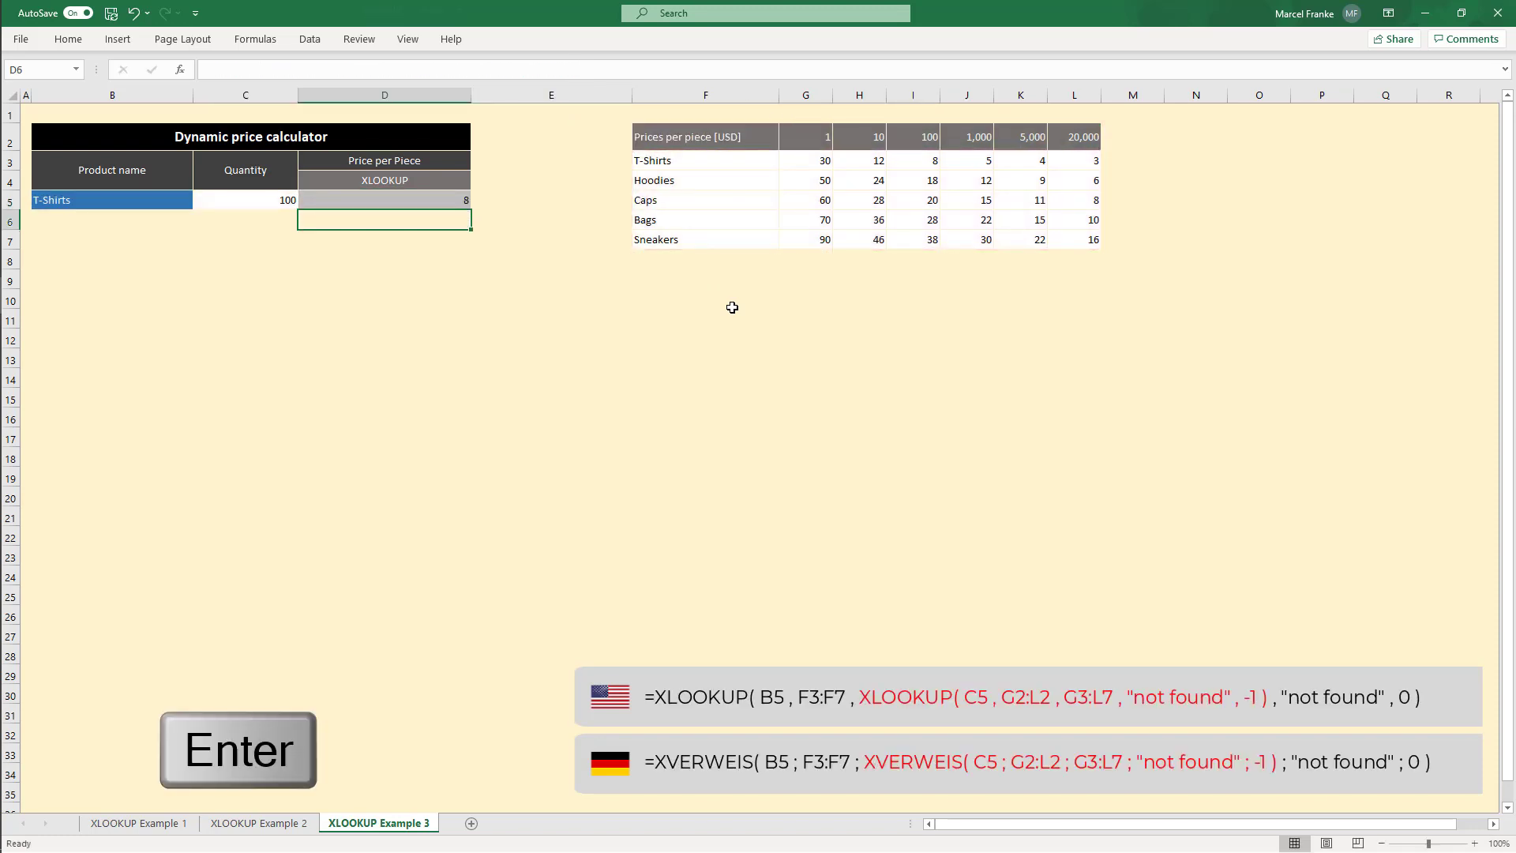
Step: Set the quantity in C5 to 99 to test the price calculator
click(392, 198)
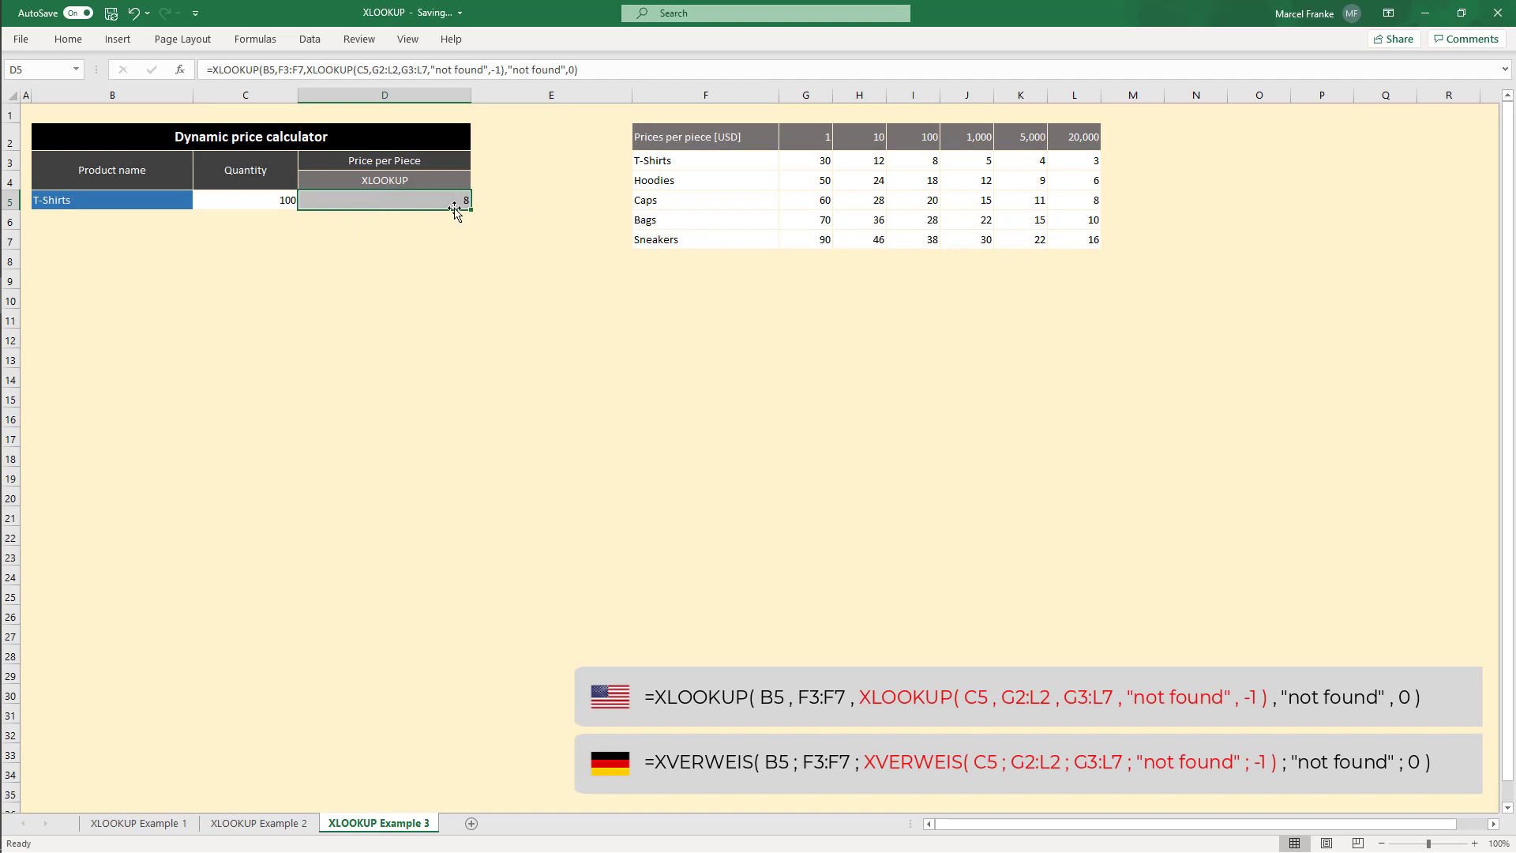
click(923, 168)
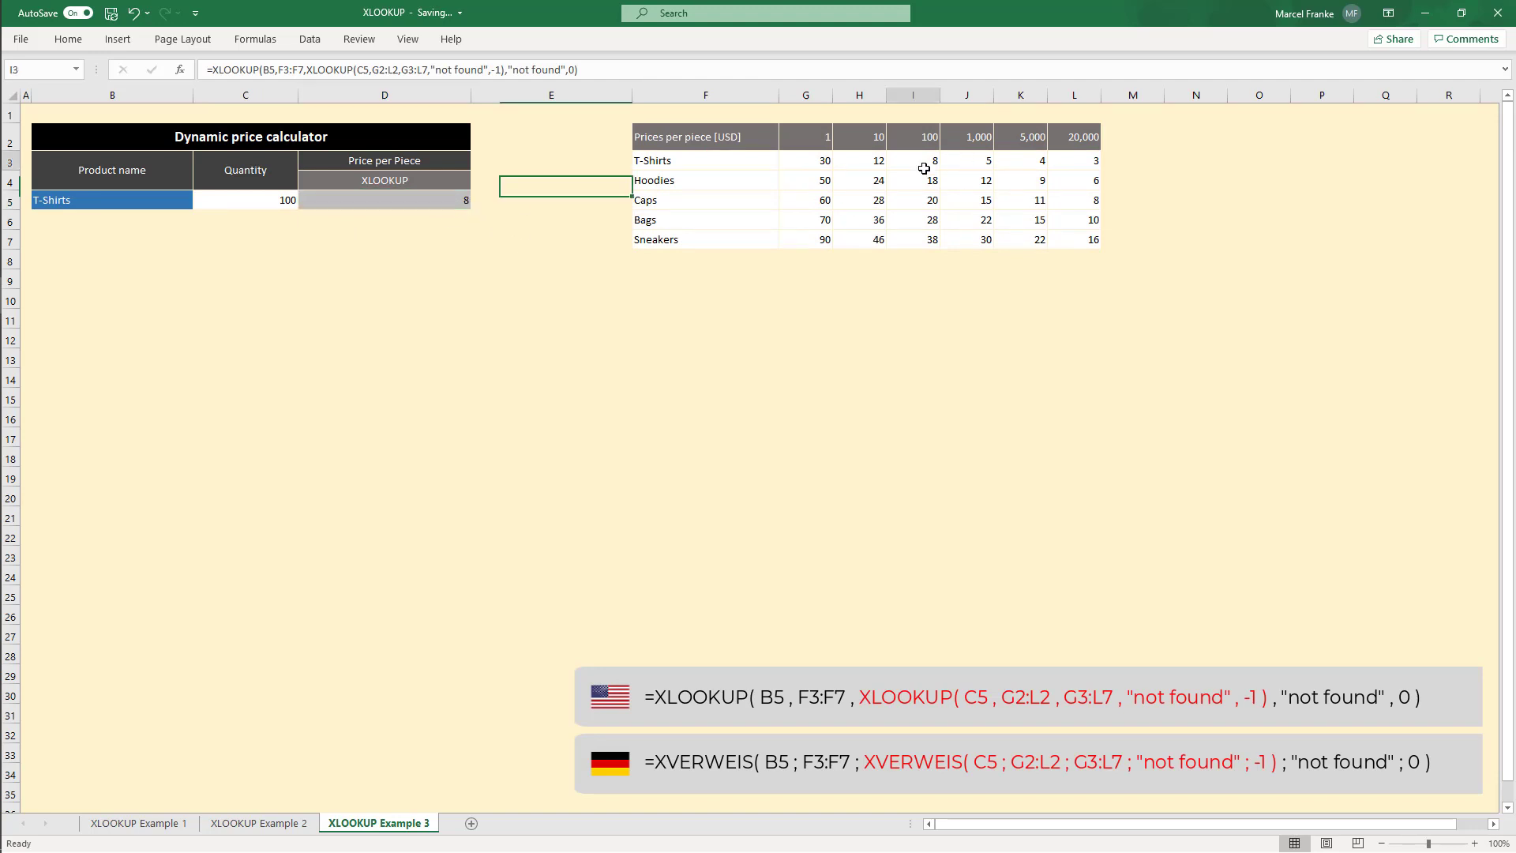
click(282, 207)
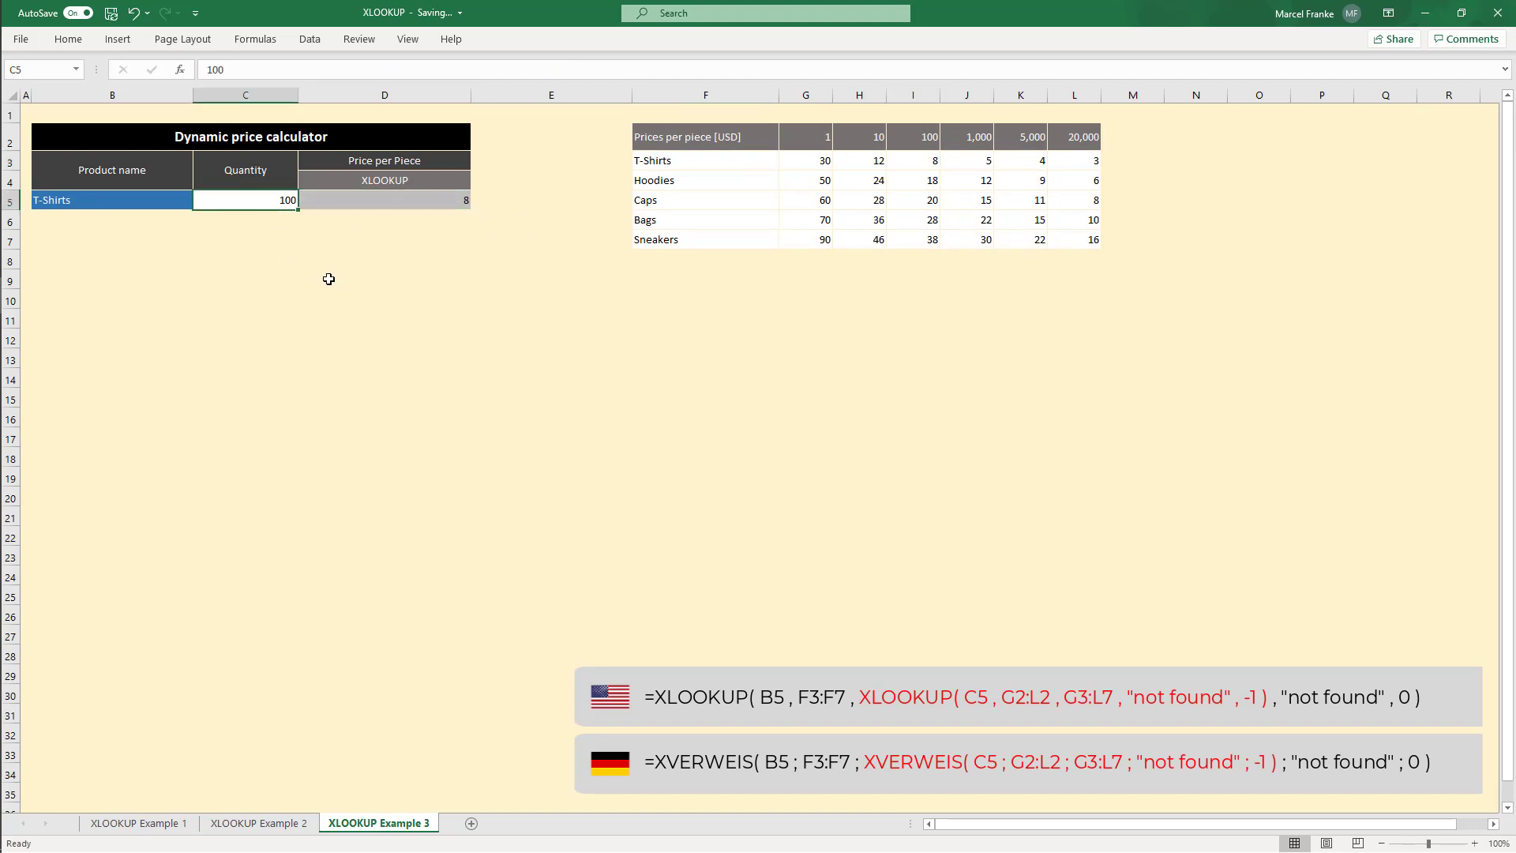
text(99)
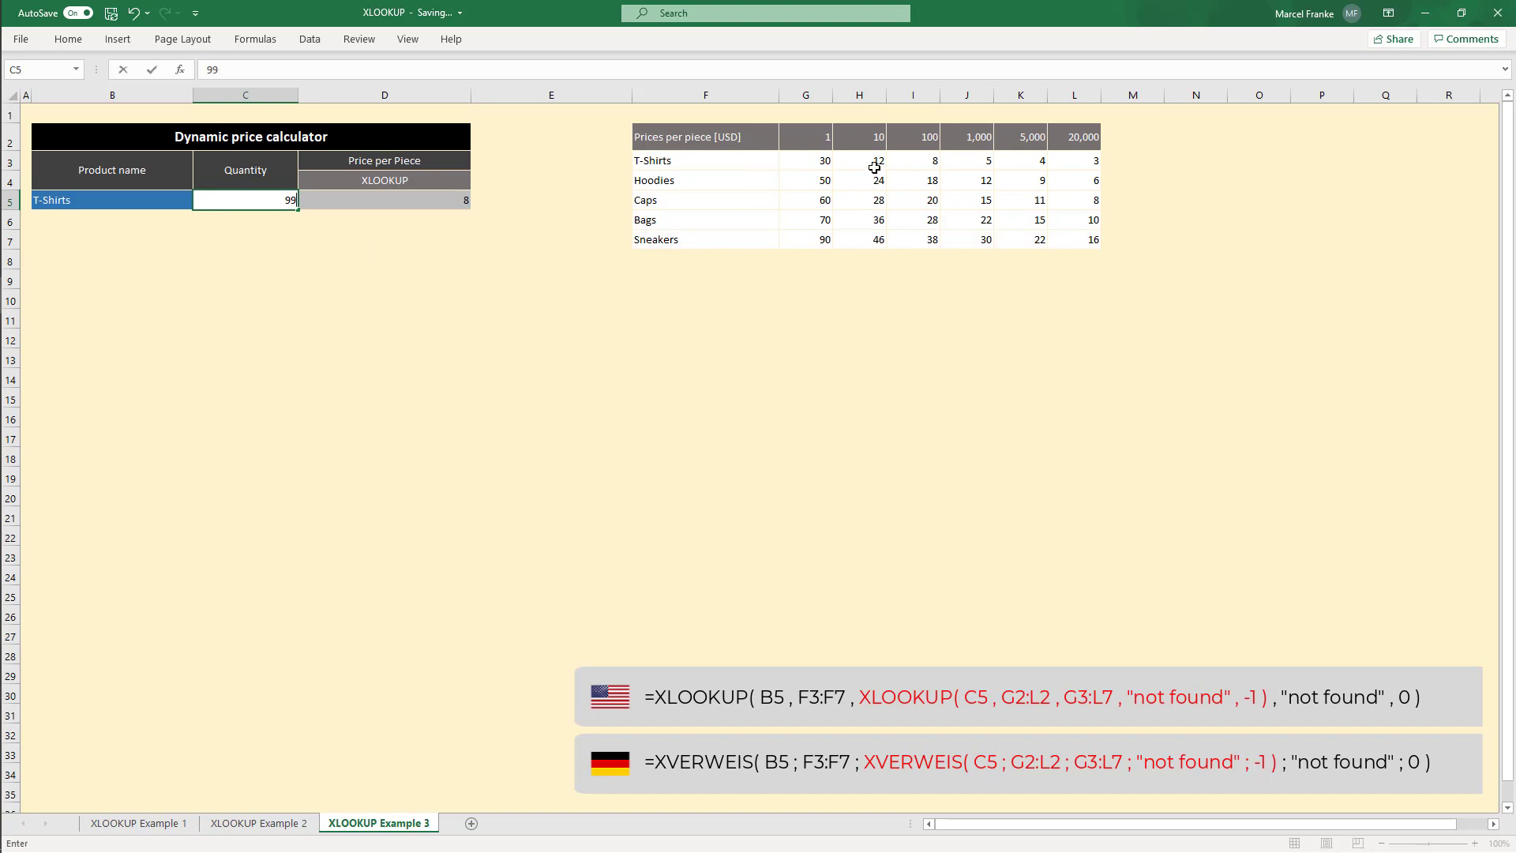
key(Return)
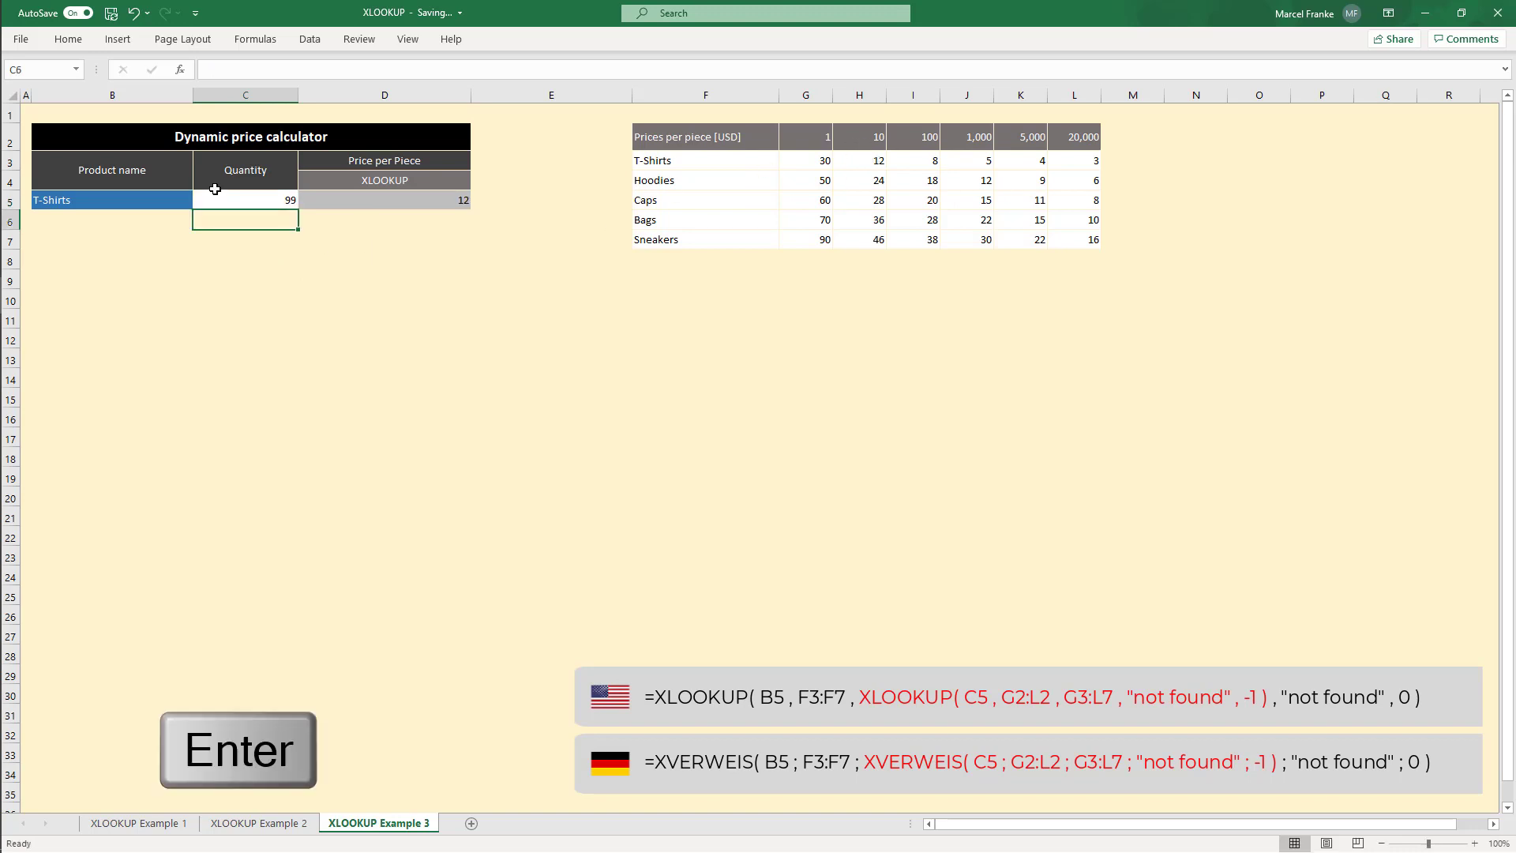
Step: Select Bags from the product drop-down in B5
click(192, 202)
click(200, 202)
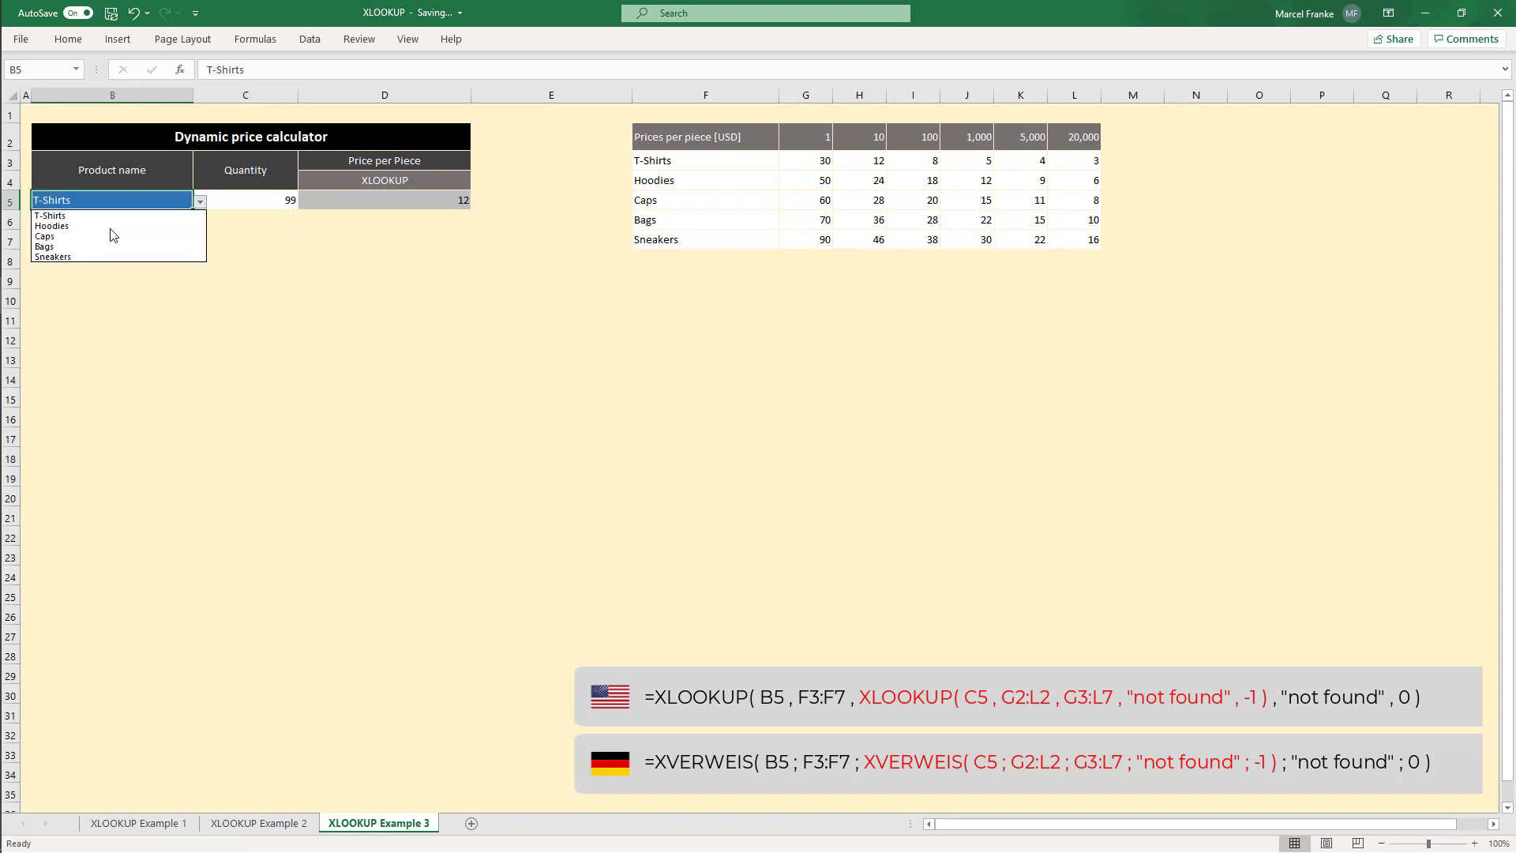
click(99, 246)
Step: Set the quantity in C5 to 105 and compare the result with the Bags prices in the table
click(270, 203)
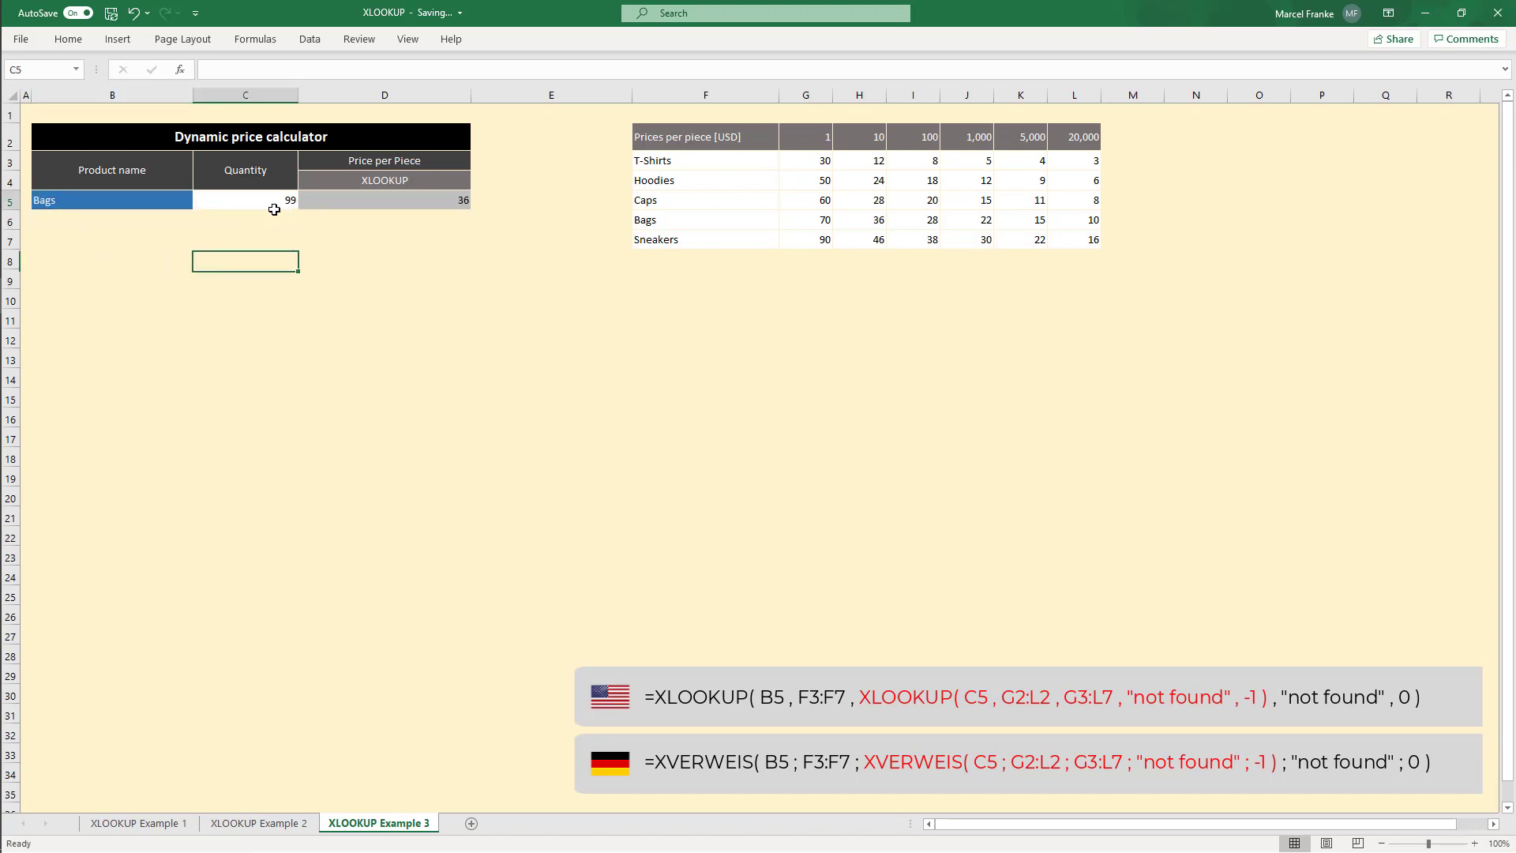
click(874, 140)
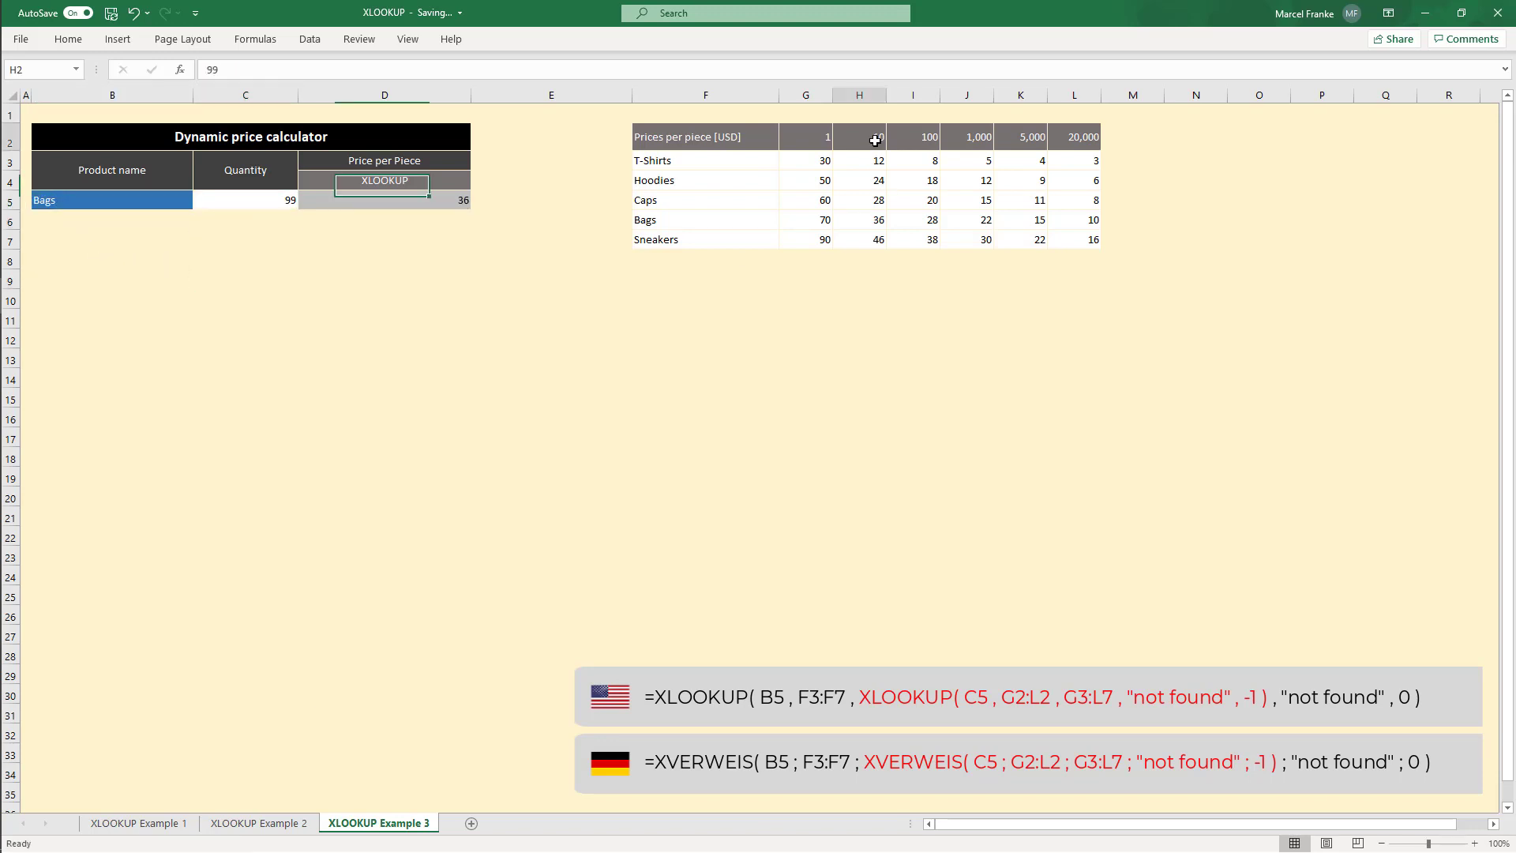
click(870, 225)
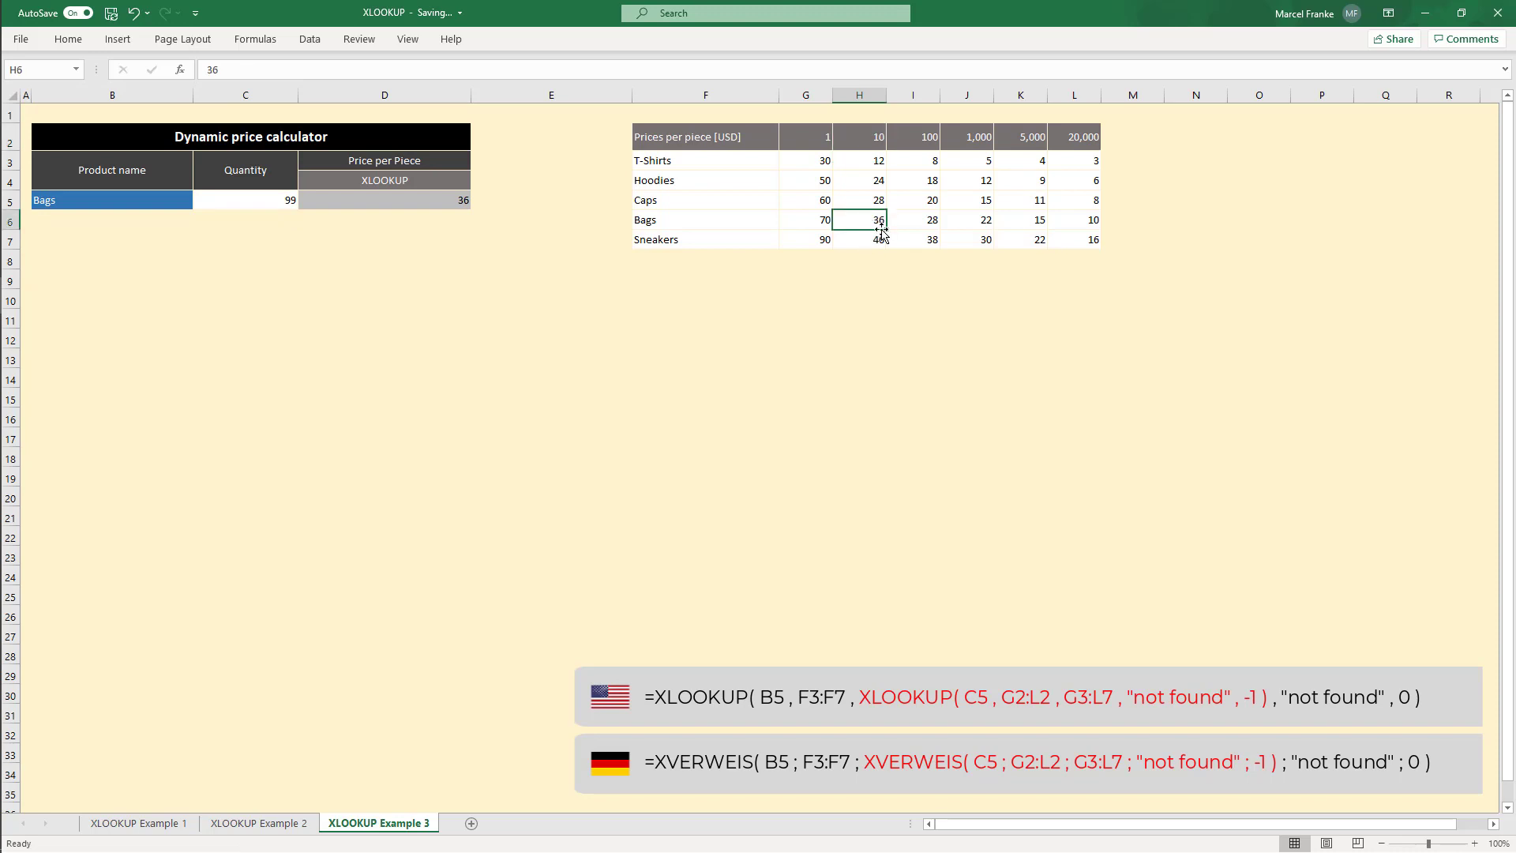
click(251, 204)
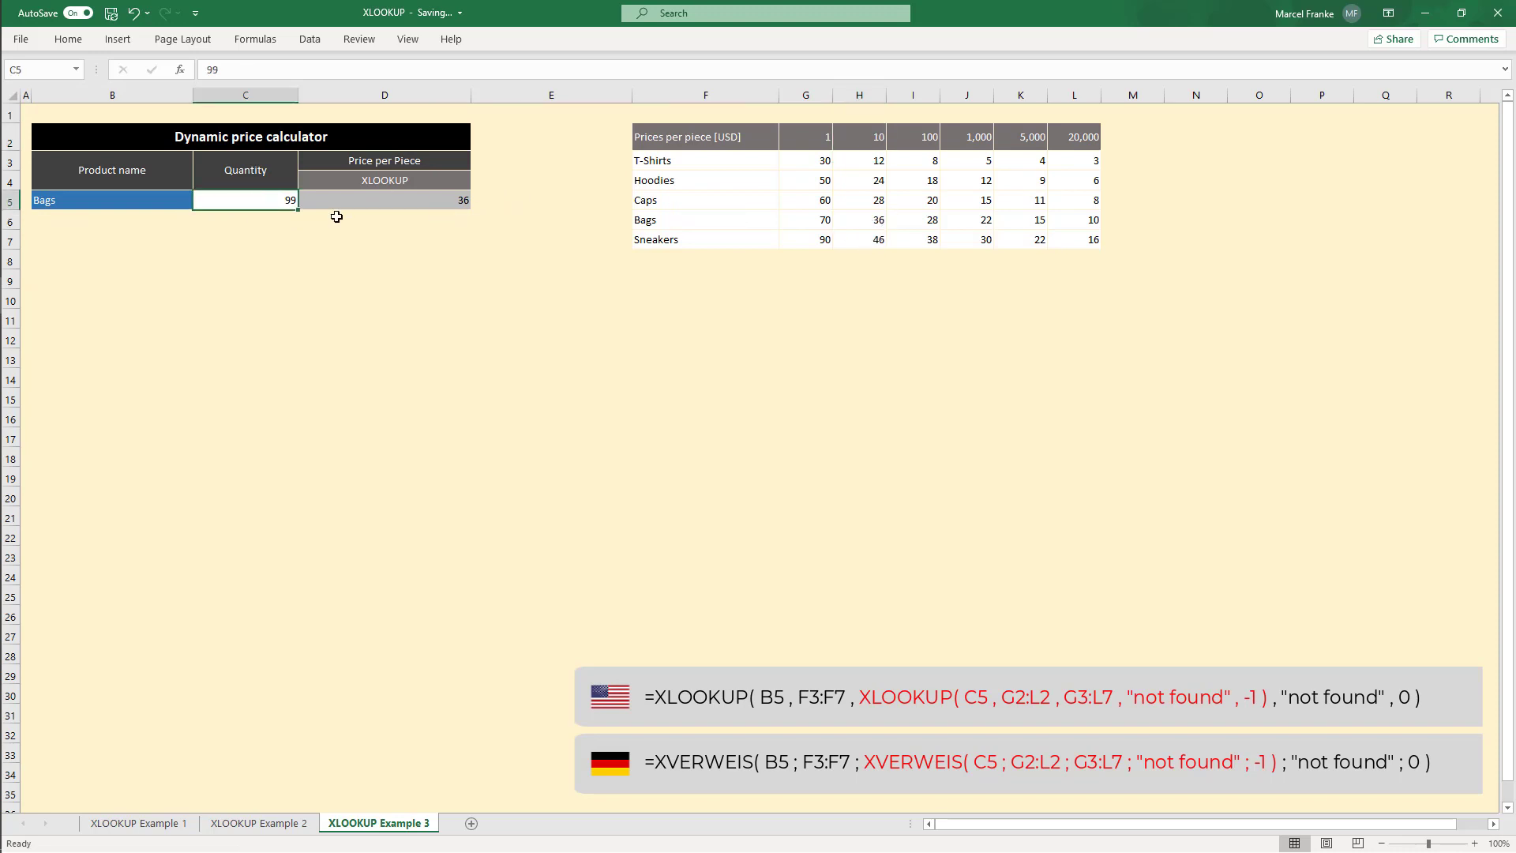
text(105)
key(Return)
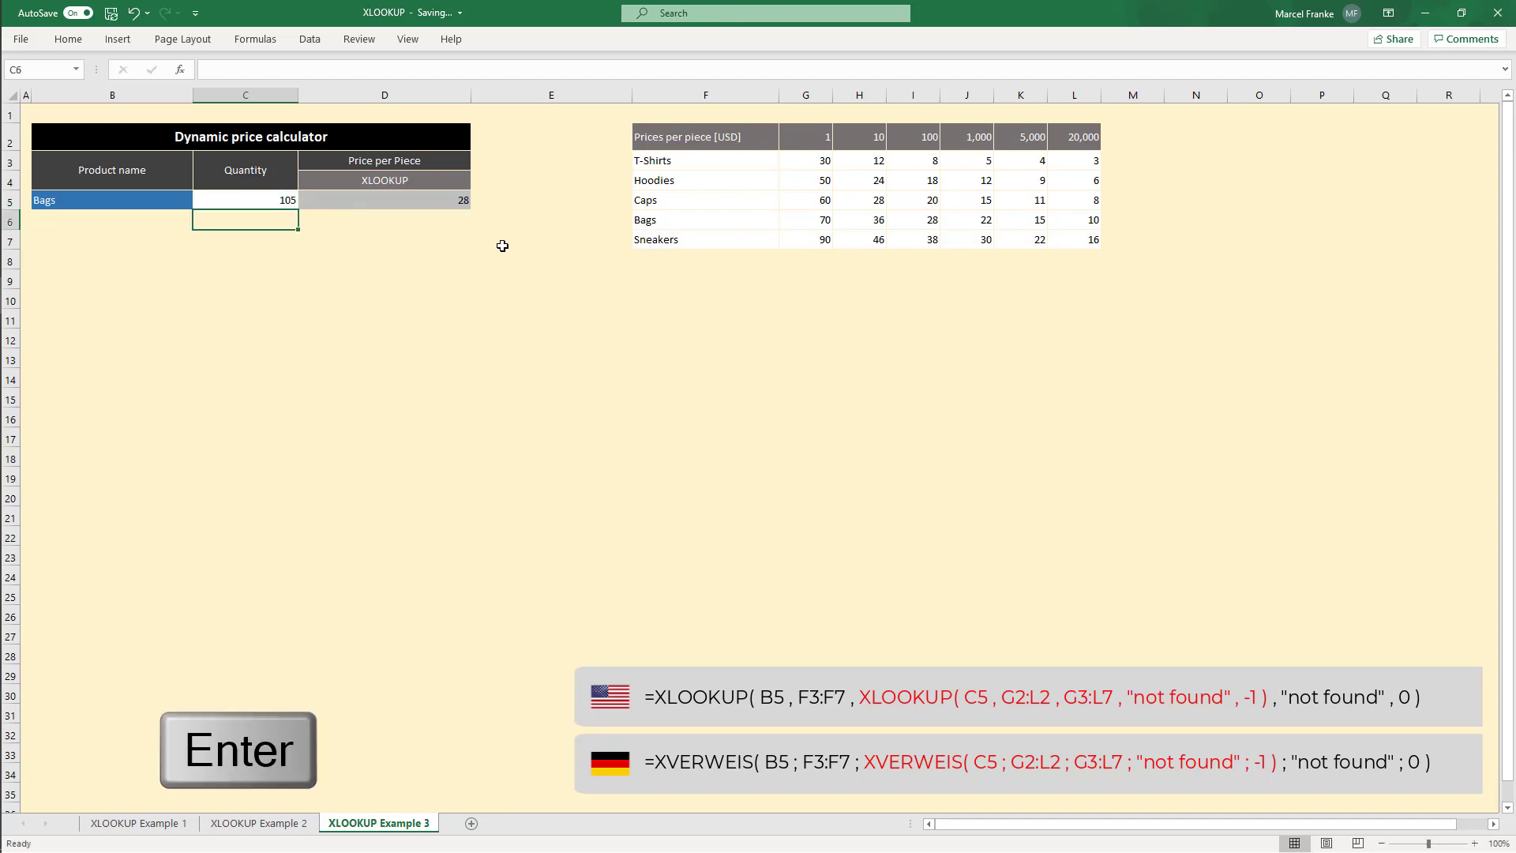
click(443, 203)
click(930, 224)
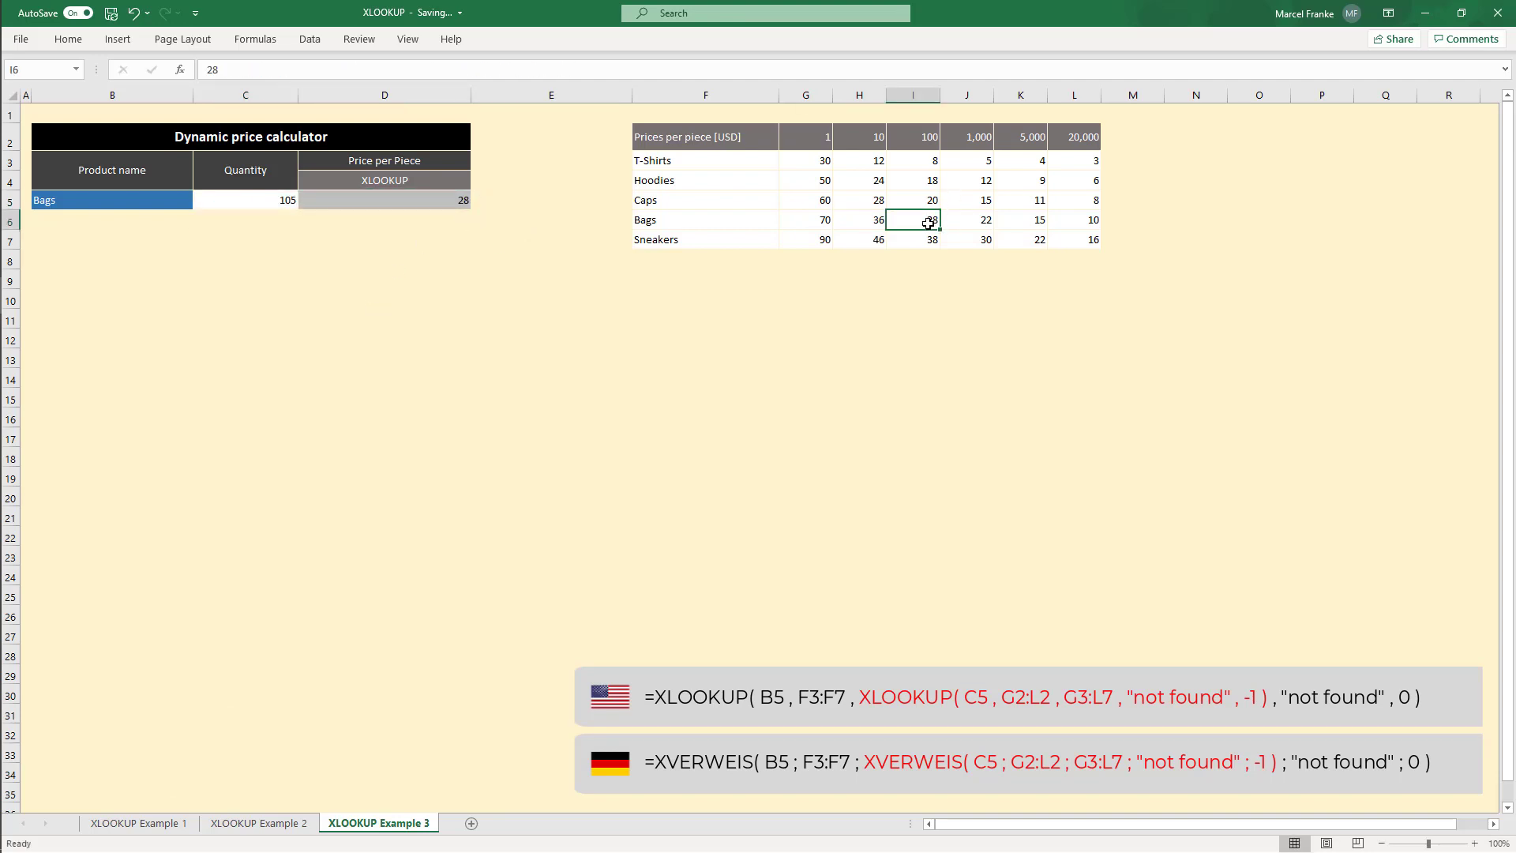